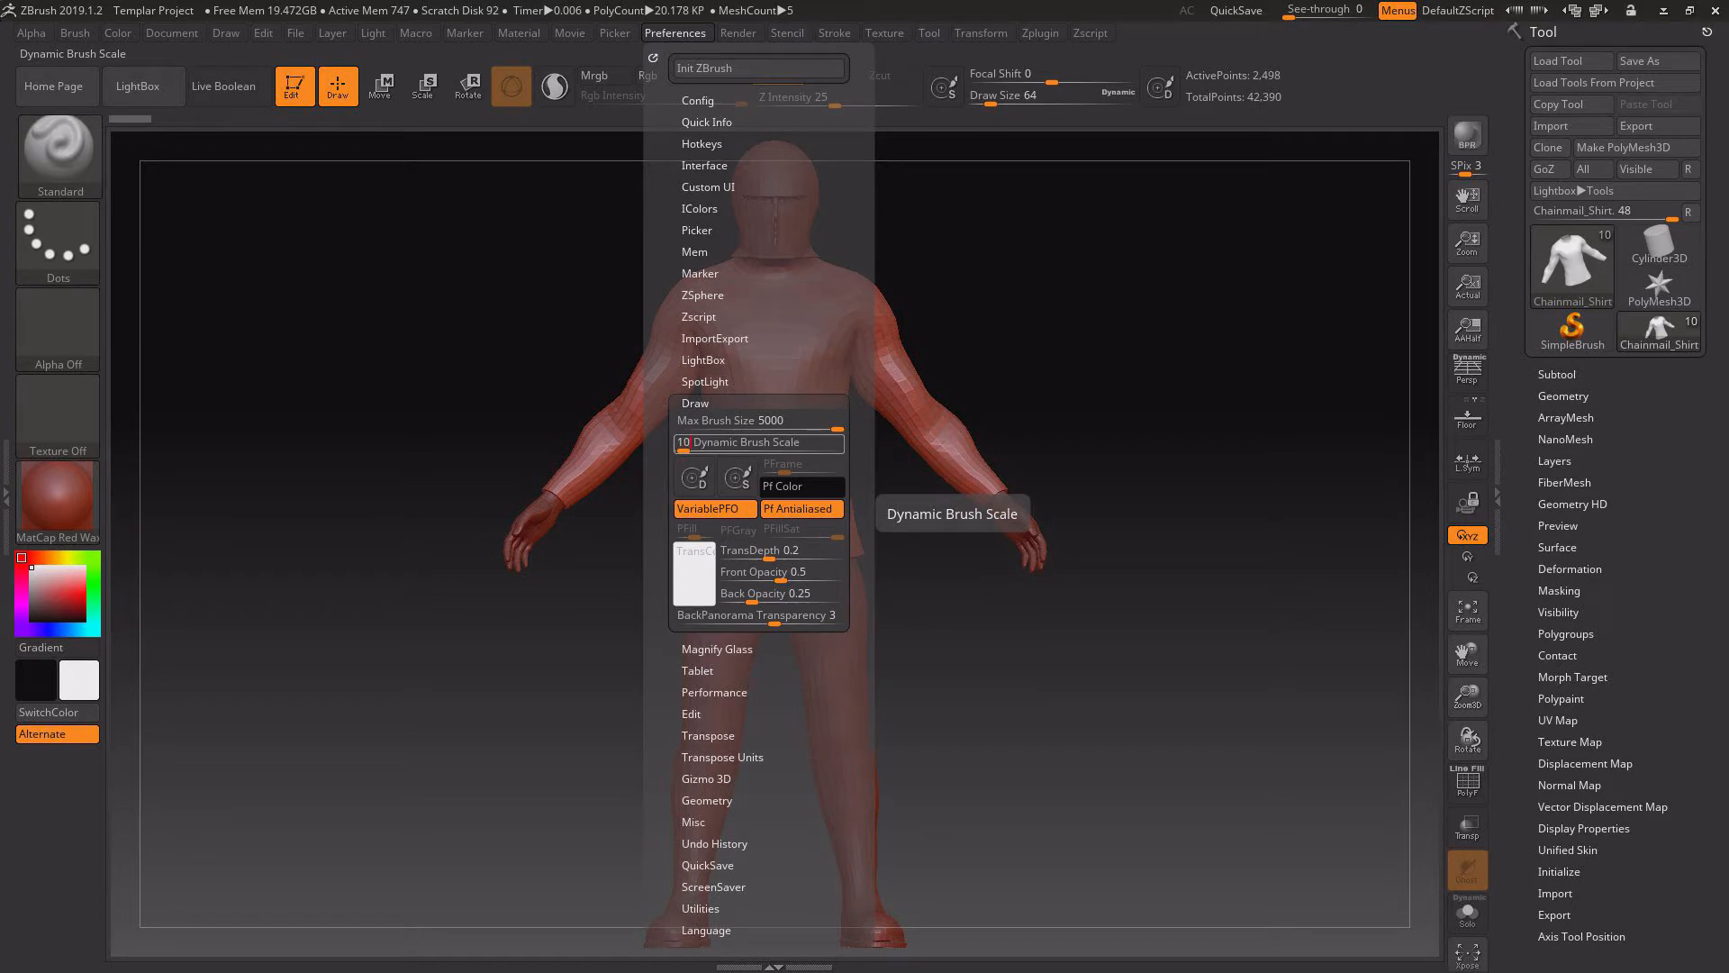
- Choose the Move brush and set its draw size to 1491
click(60, 151)
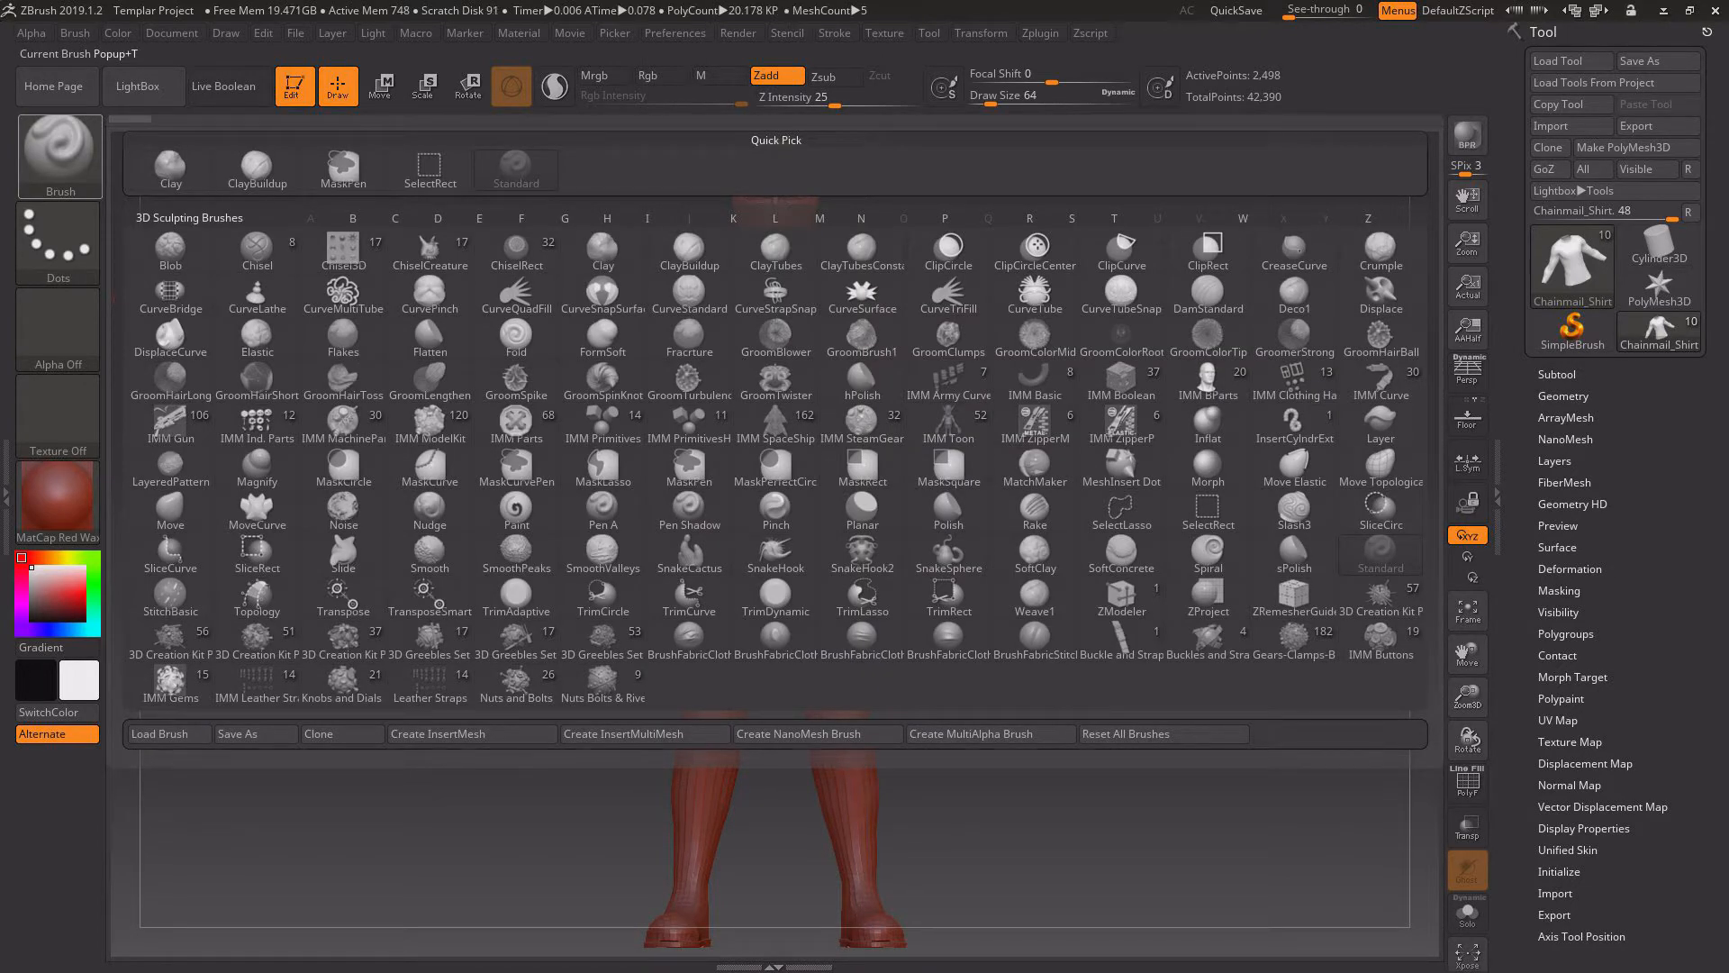
key(m)
key(v)
key(space)
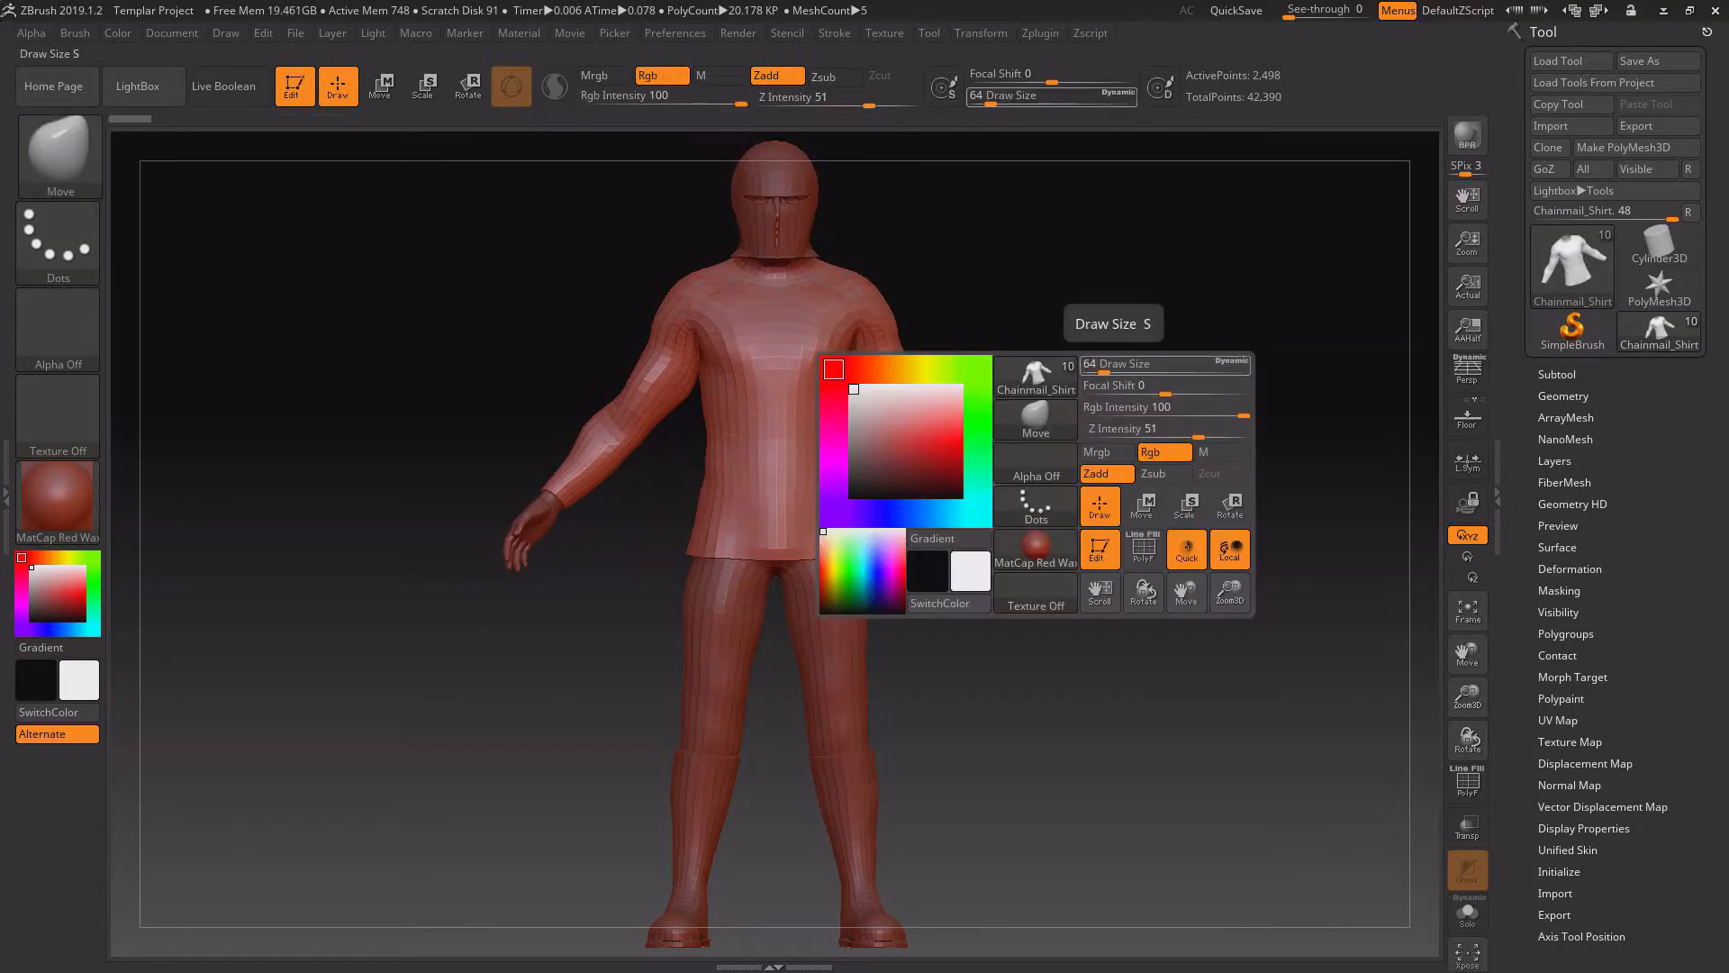
mouse_move(1174, 368)
mouse_down()
mouse_move(1018, 373)
mouse_move(1126, 374)
mouse_up()
key(space)
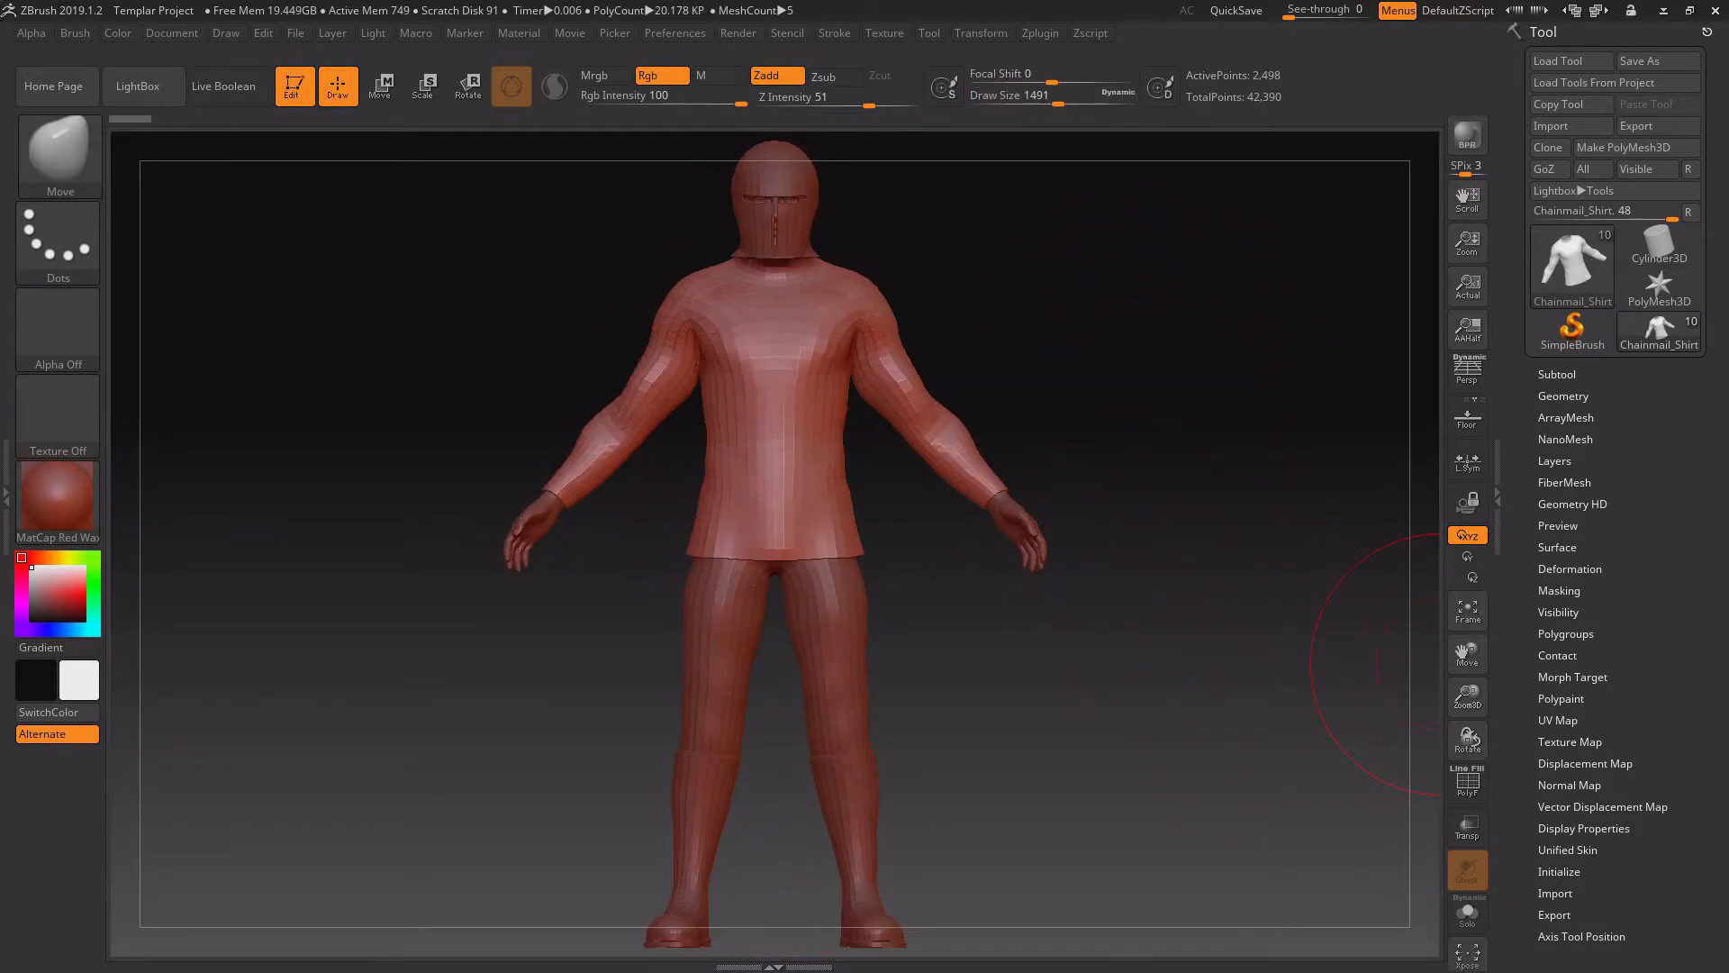
- Turn on the polyframe display and make Templar_Robe the active subtool
click(1467, 783)
drag(1120, 676, 1040, 671)
drag(721, 639, 766, 640)
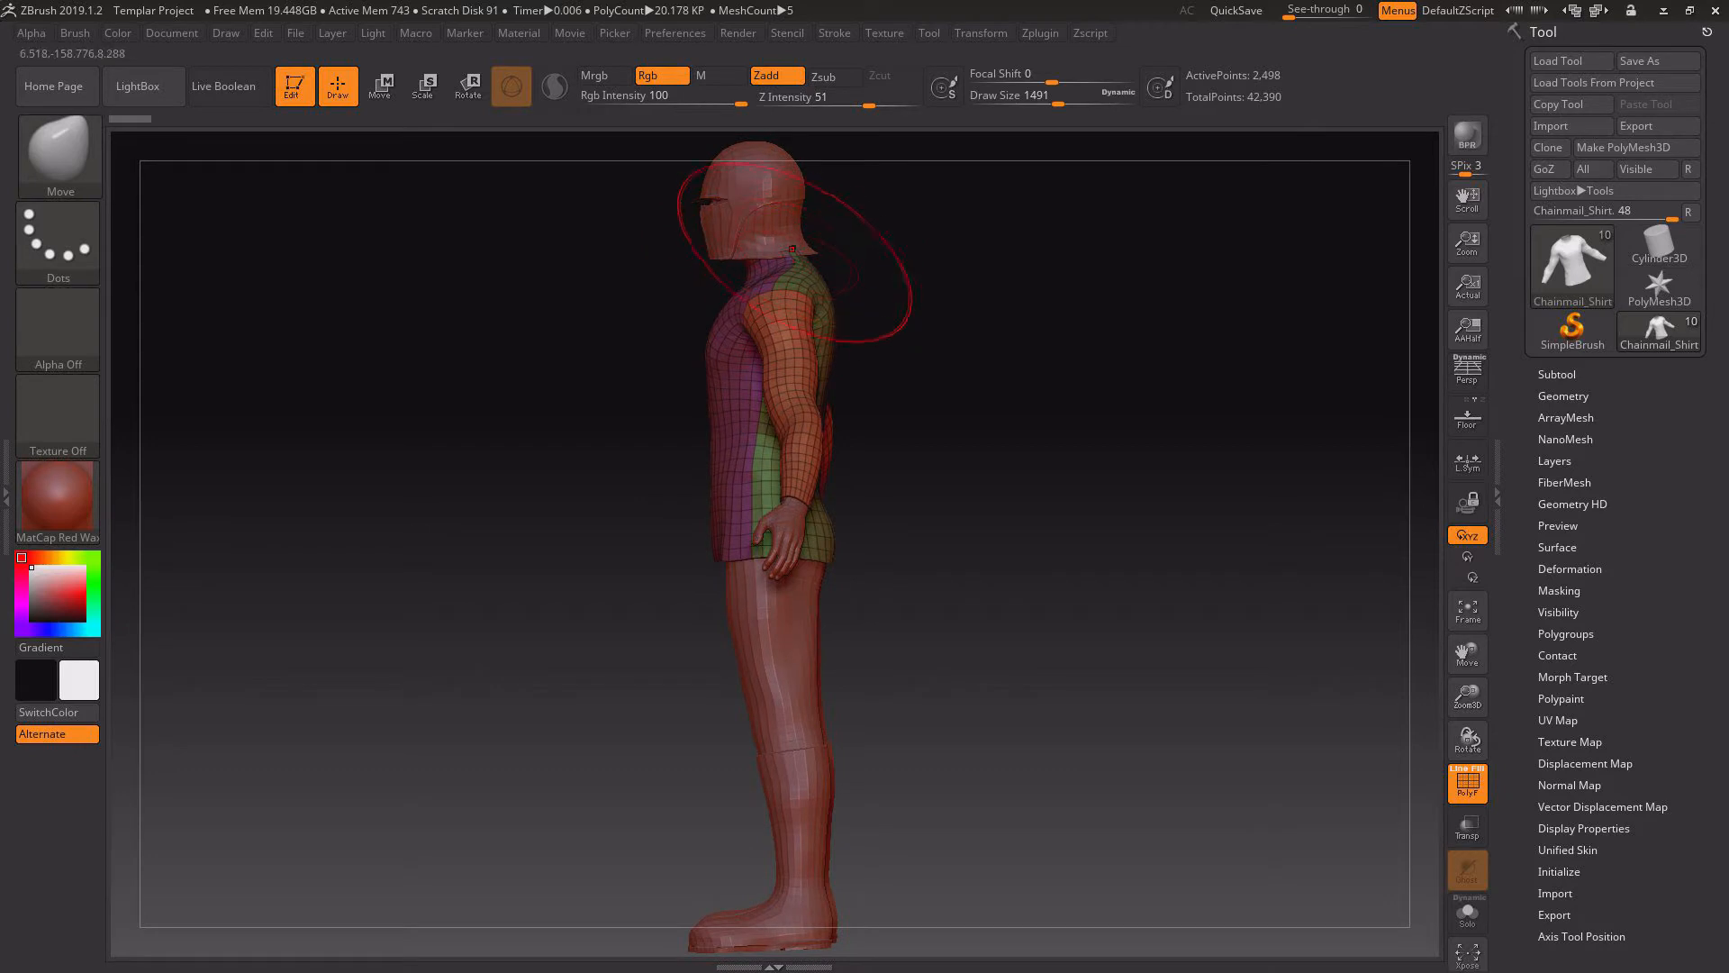
drag(901, 351, 1175, 383)
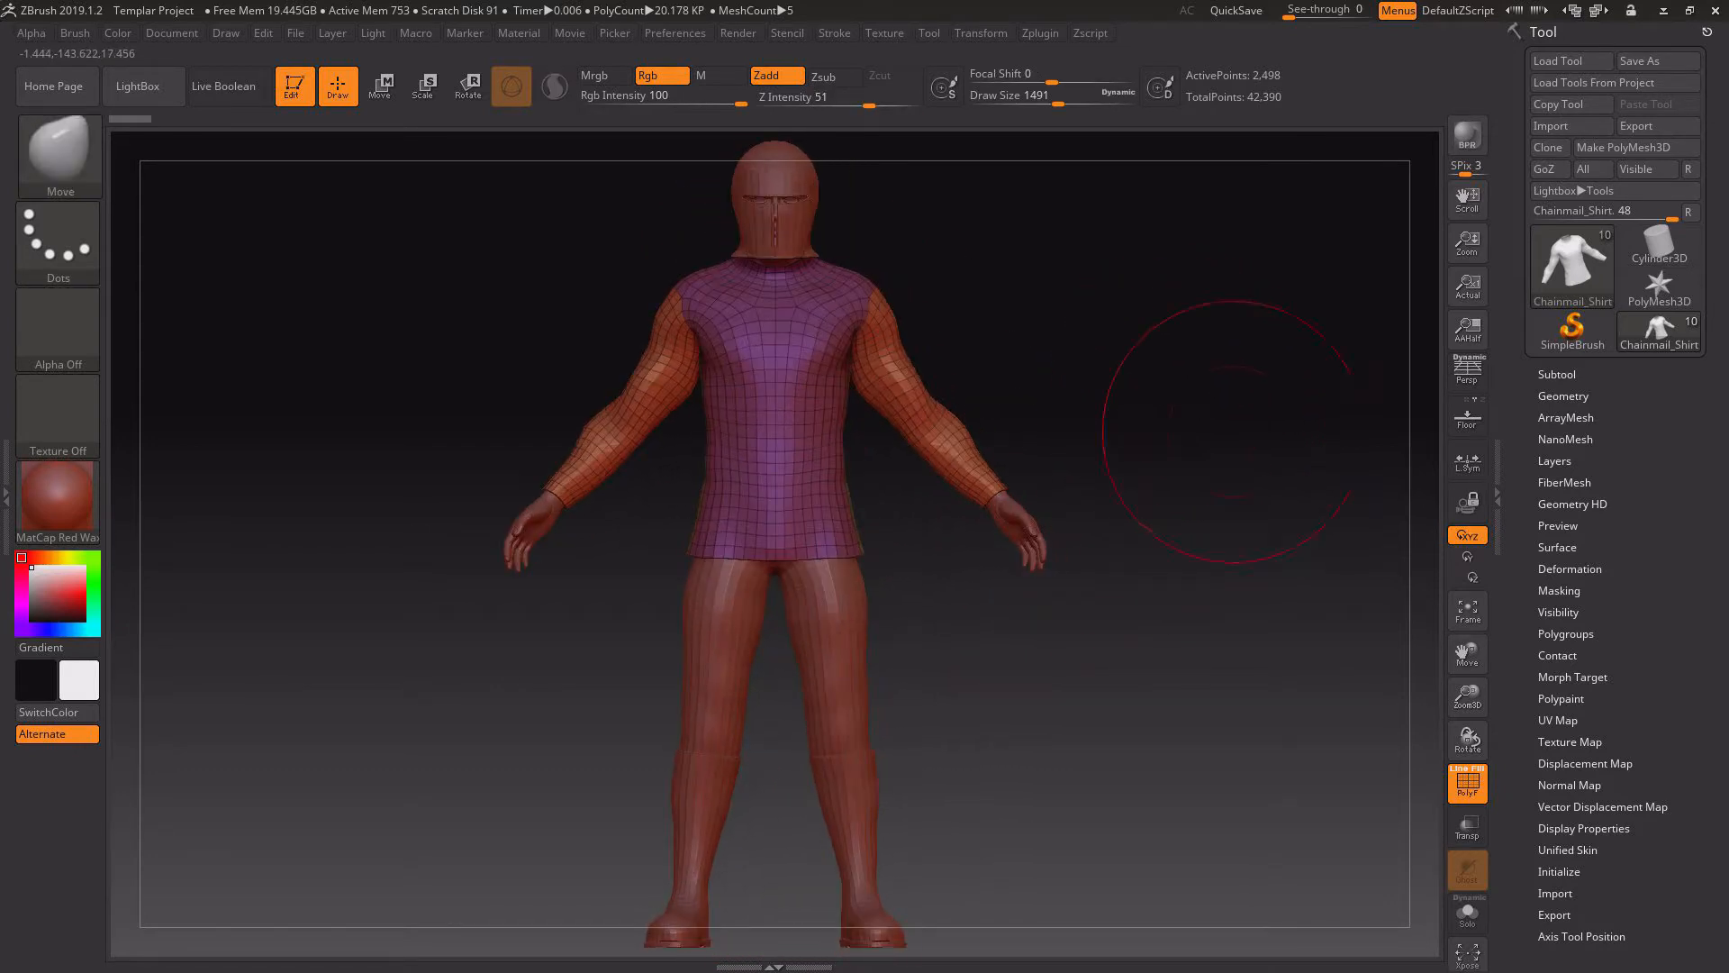
click(1556, 374)
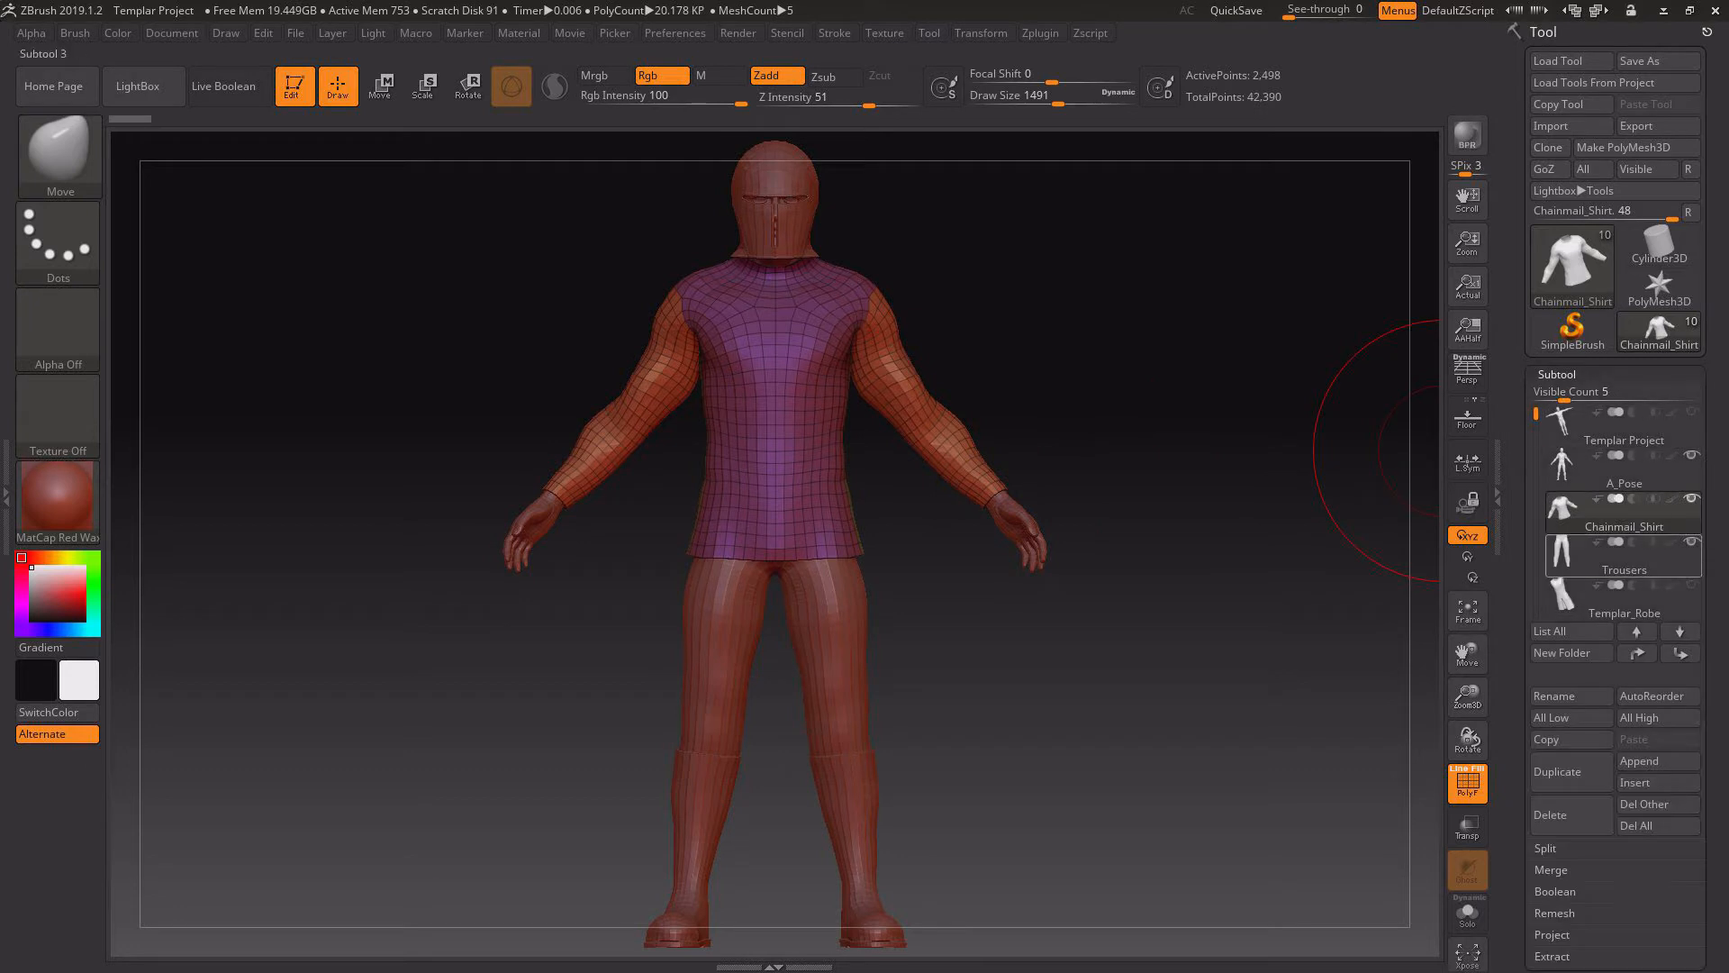
click(1612, 597)
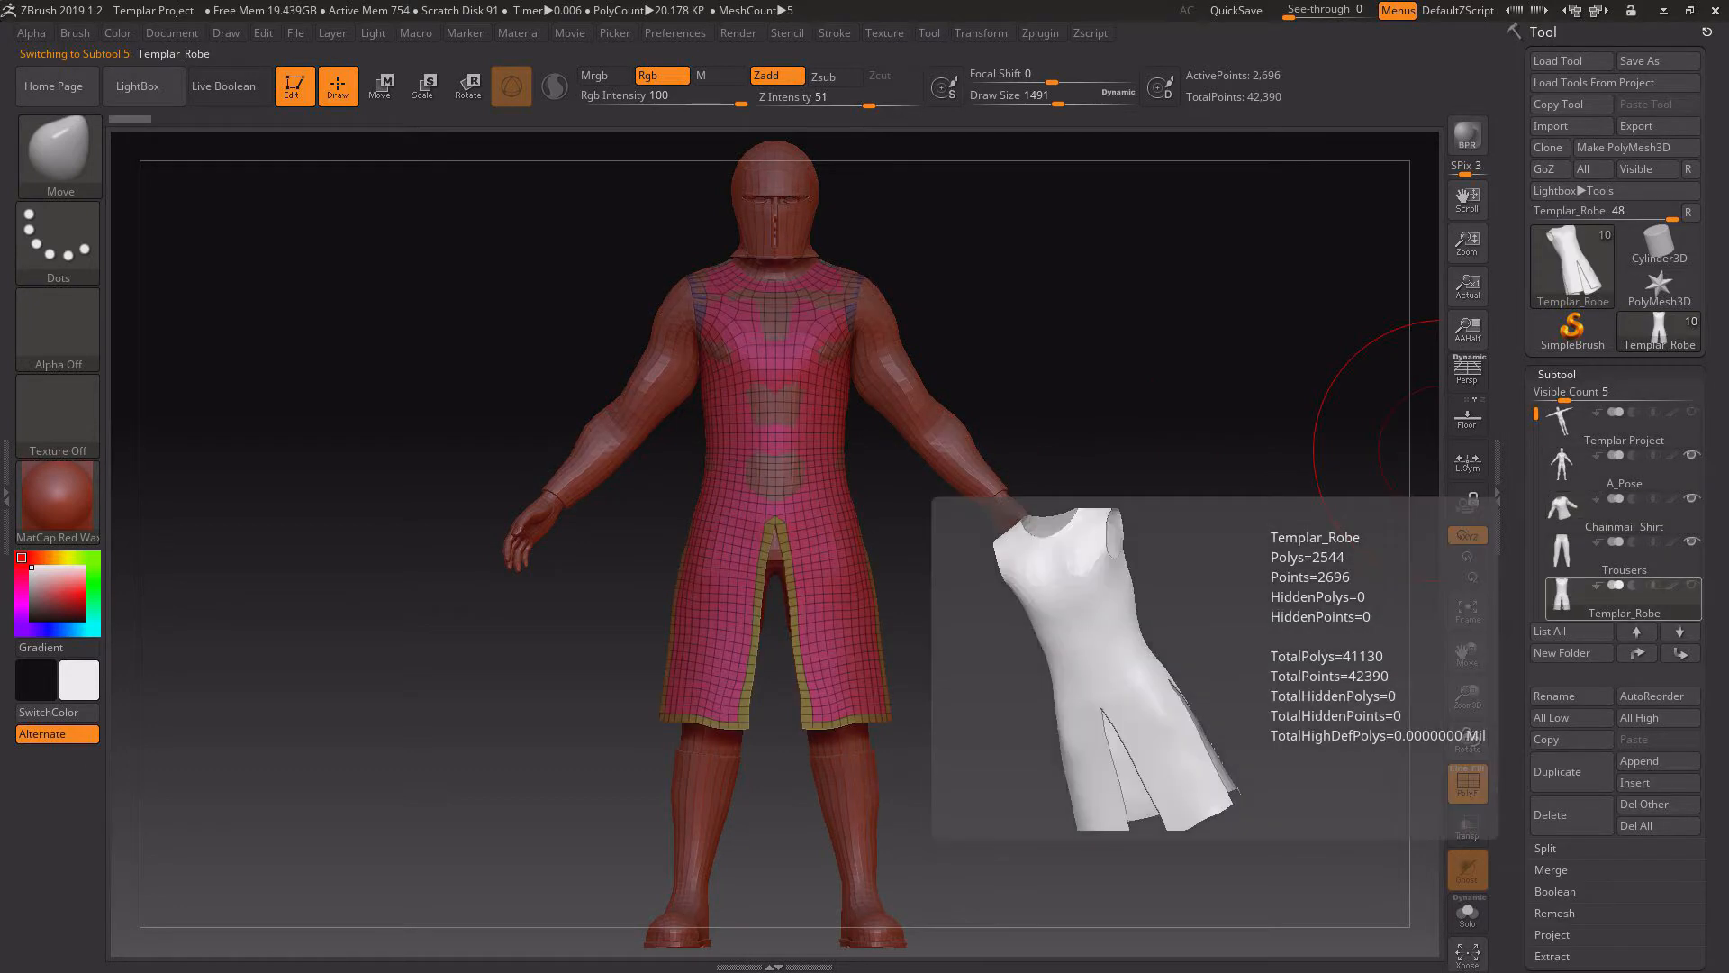
drag(1116, 640, 1247, 730)
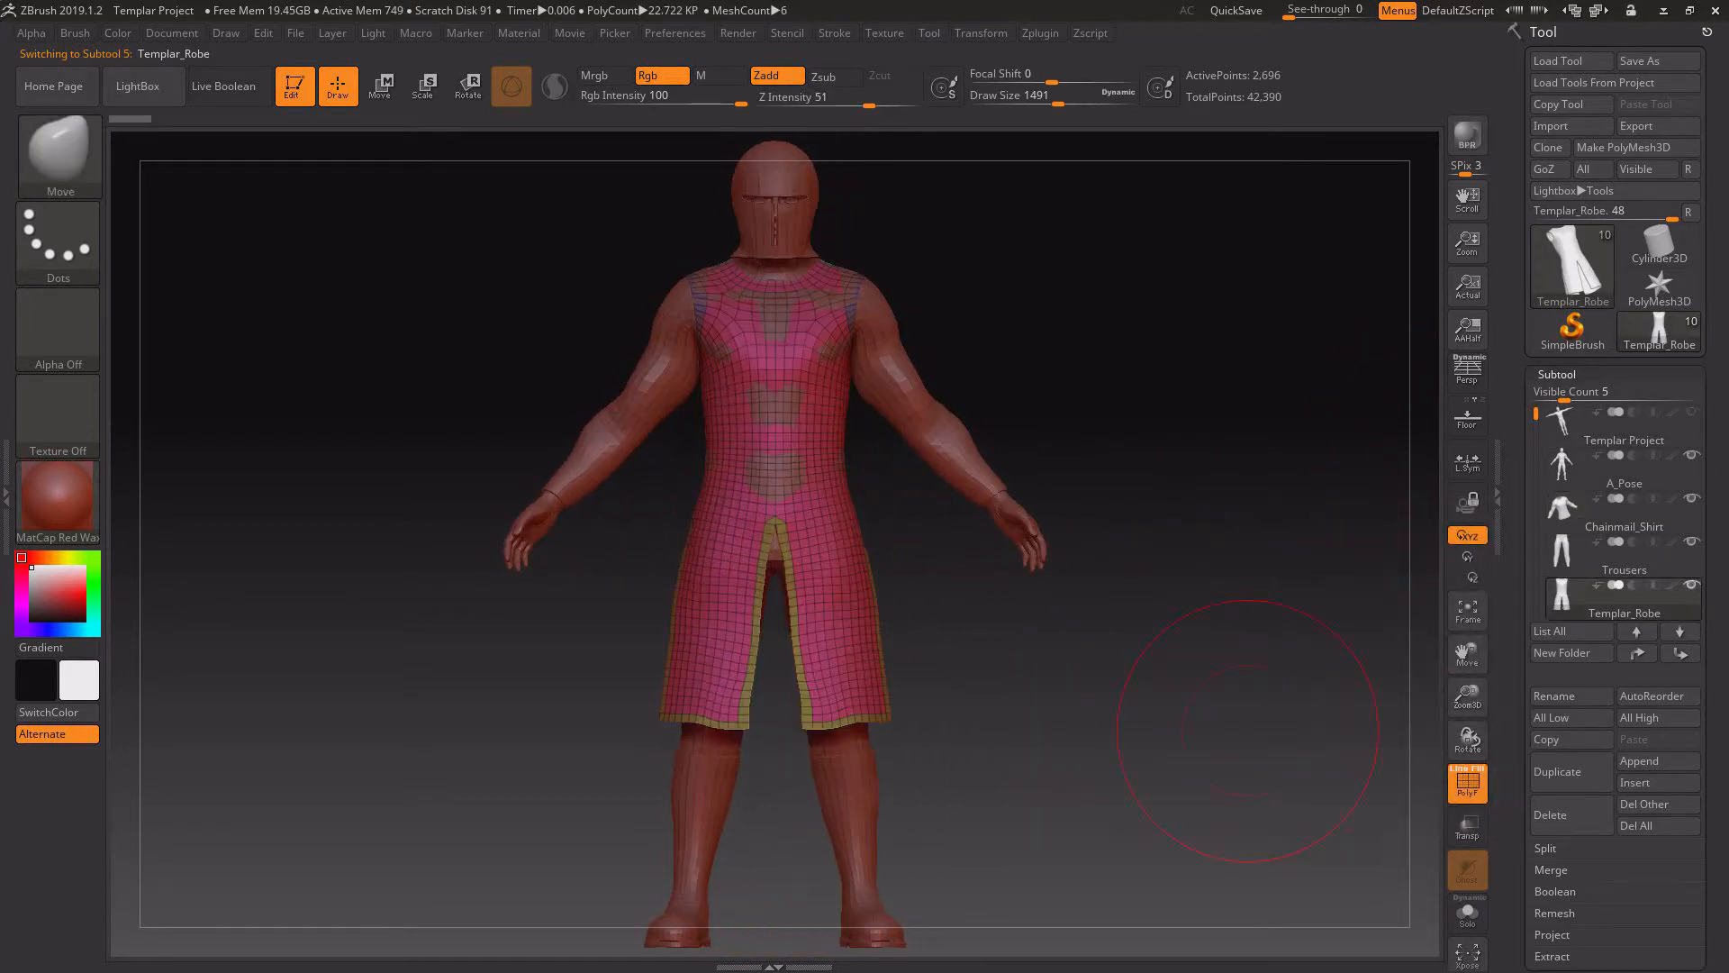
- Set the draw size to 465 and activate symmetry across the X axis for the robe
drag(1467, 697, 1467, 810)
drag(1467, 654, 1467, 955)
drag(1161, 666, 1283, 689)
key(space)
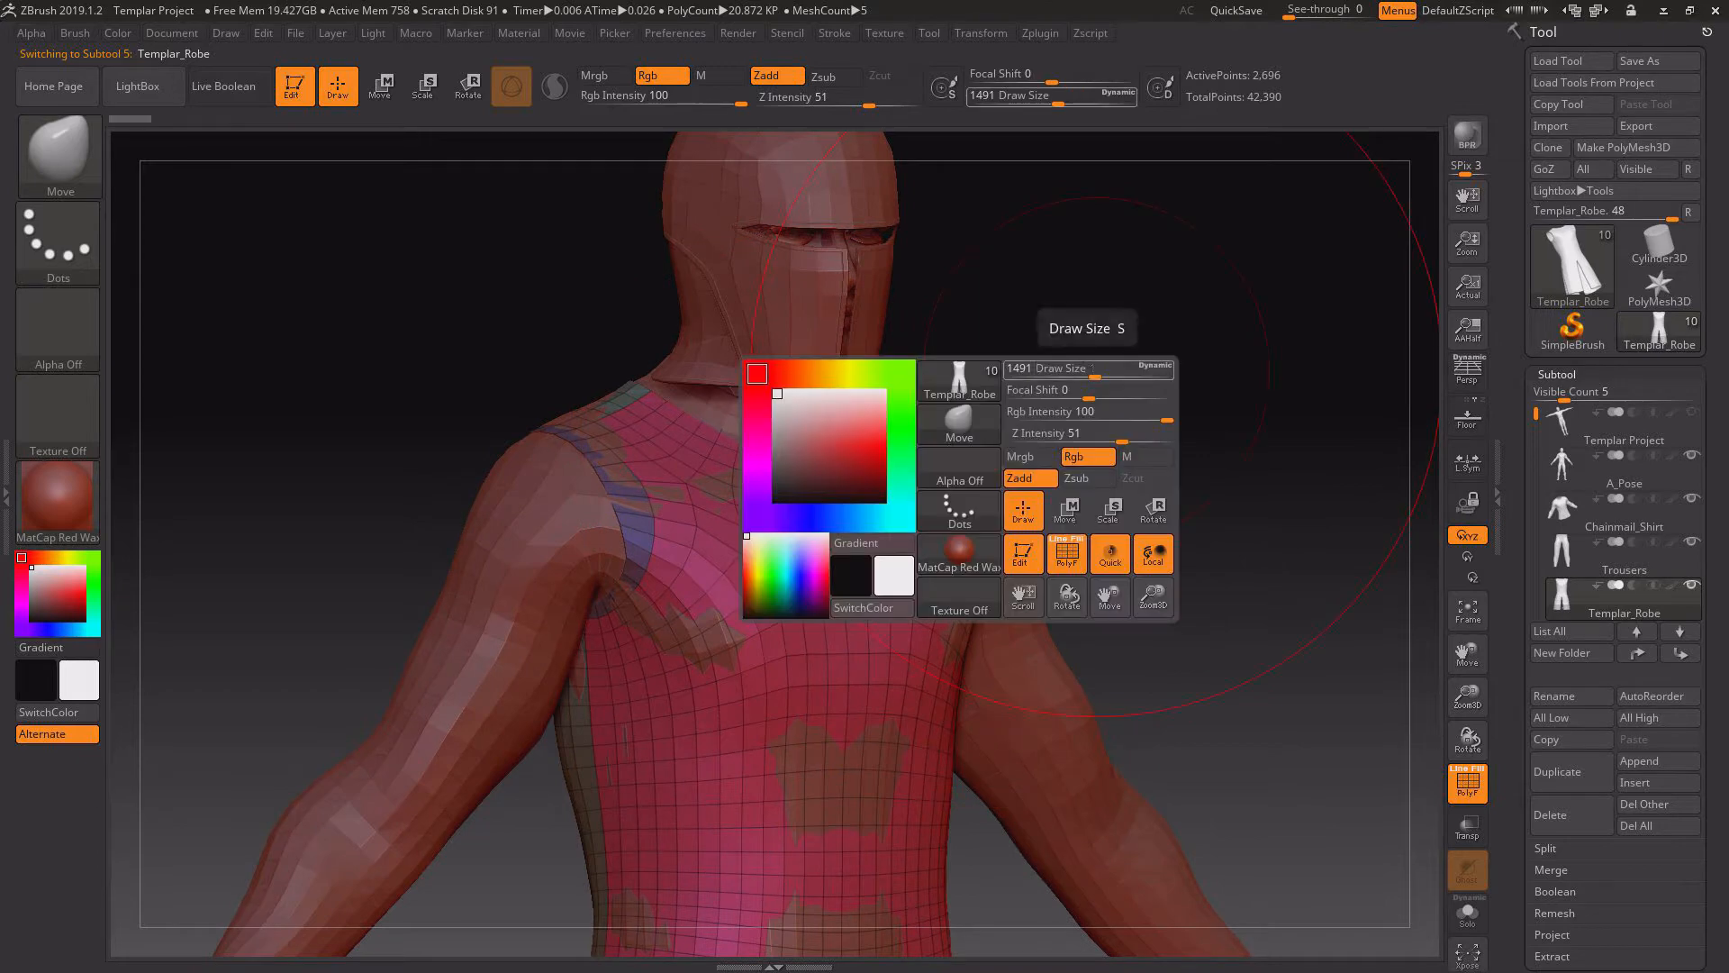
drag(1095, 367, 1056, 367)
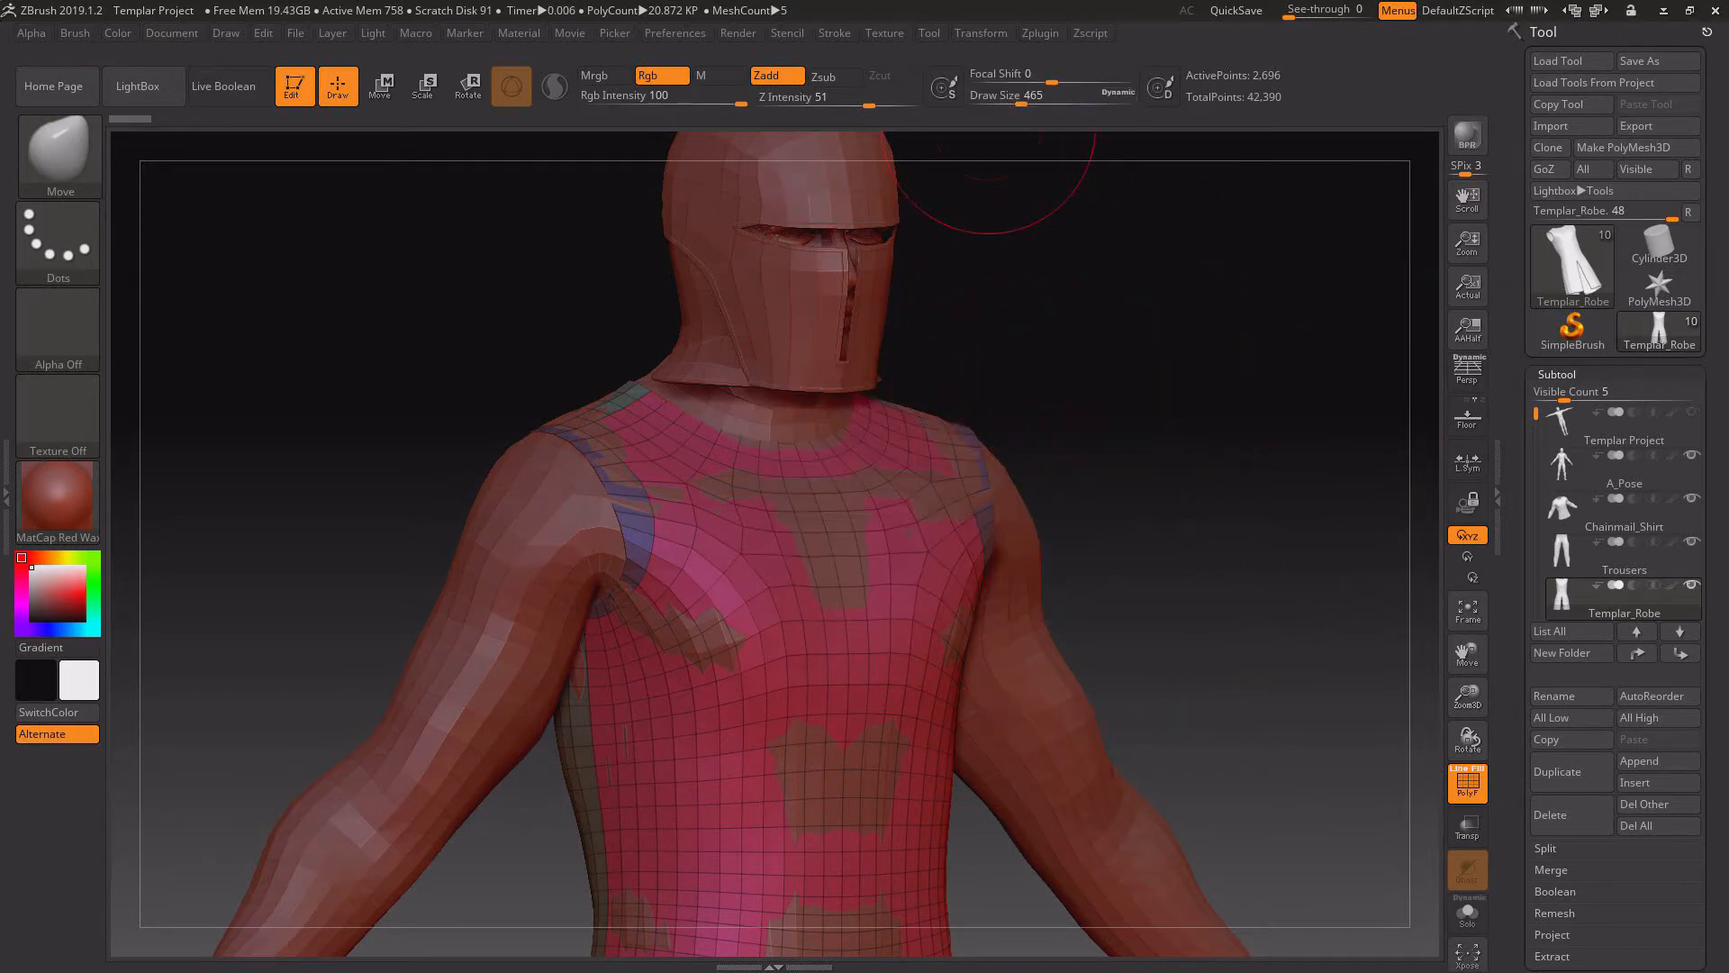
click(981, 32)
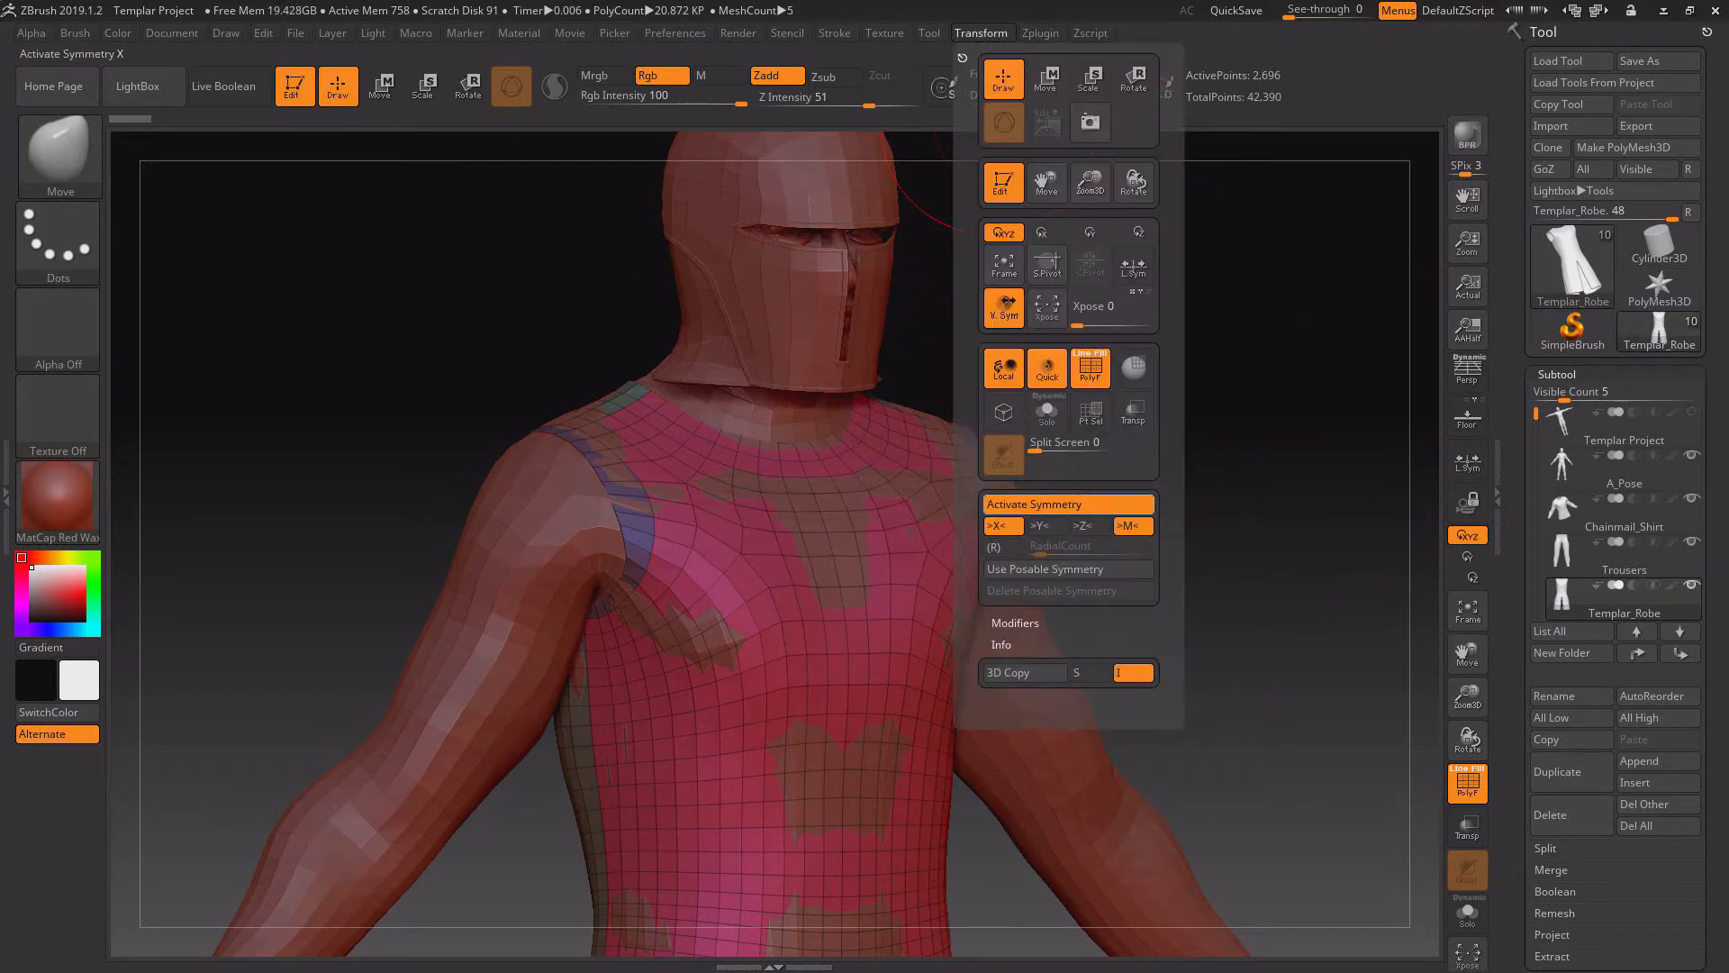
click(1068, 504)
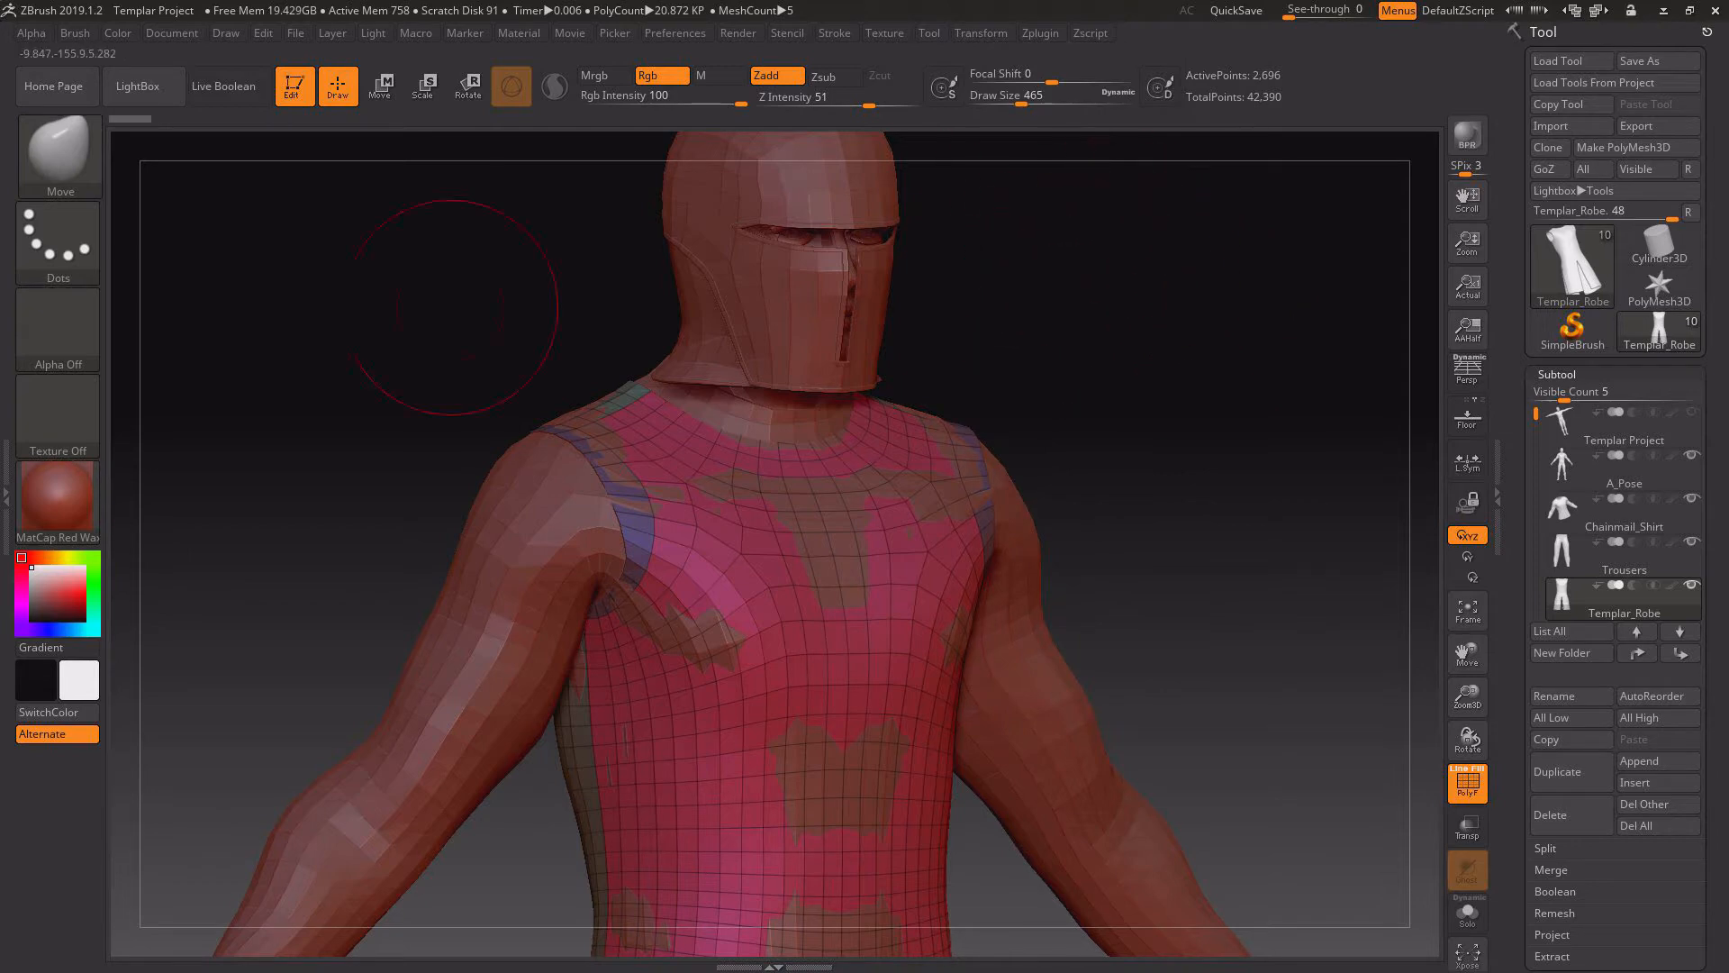
- Choose the ZModeler brush and set its polygon action to Extrude with All Polygons as the target
key(b)
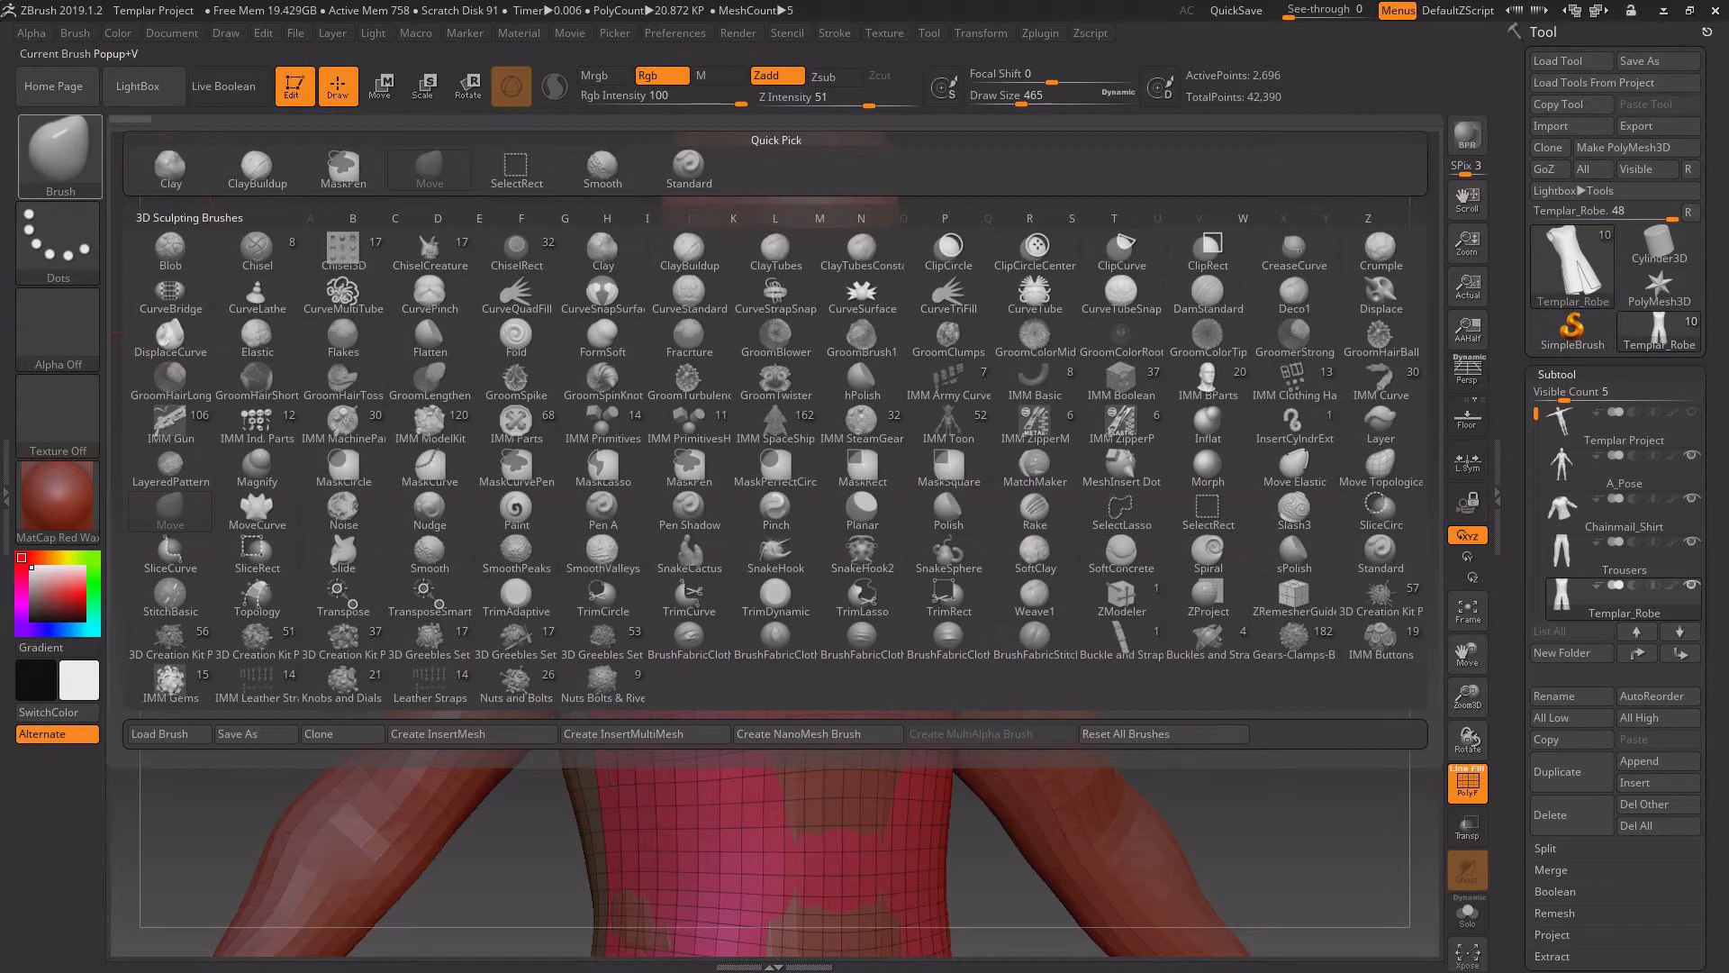
key(z)
key(m)
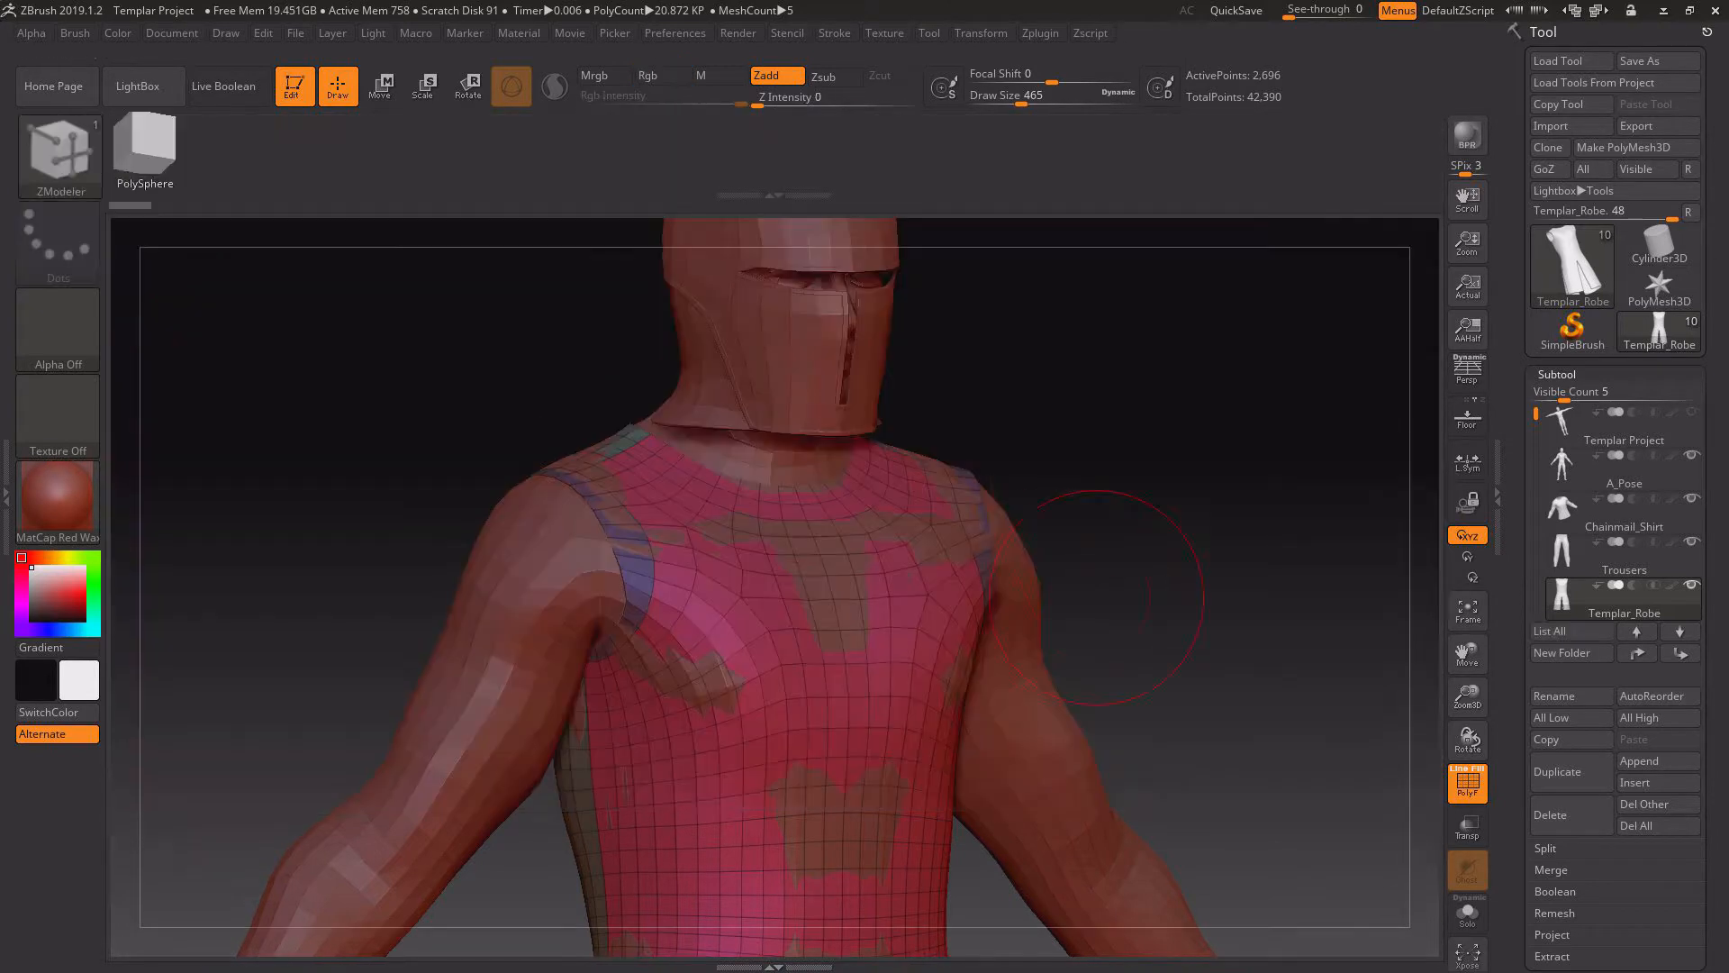
key(space)
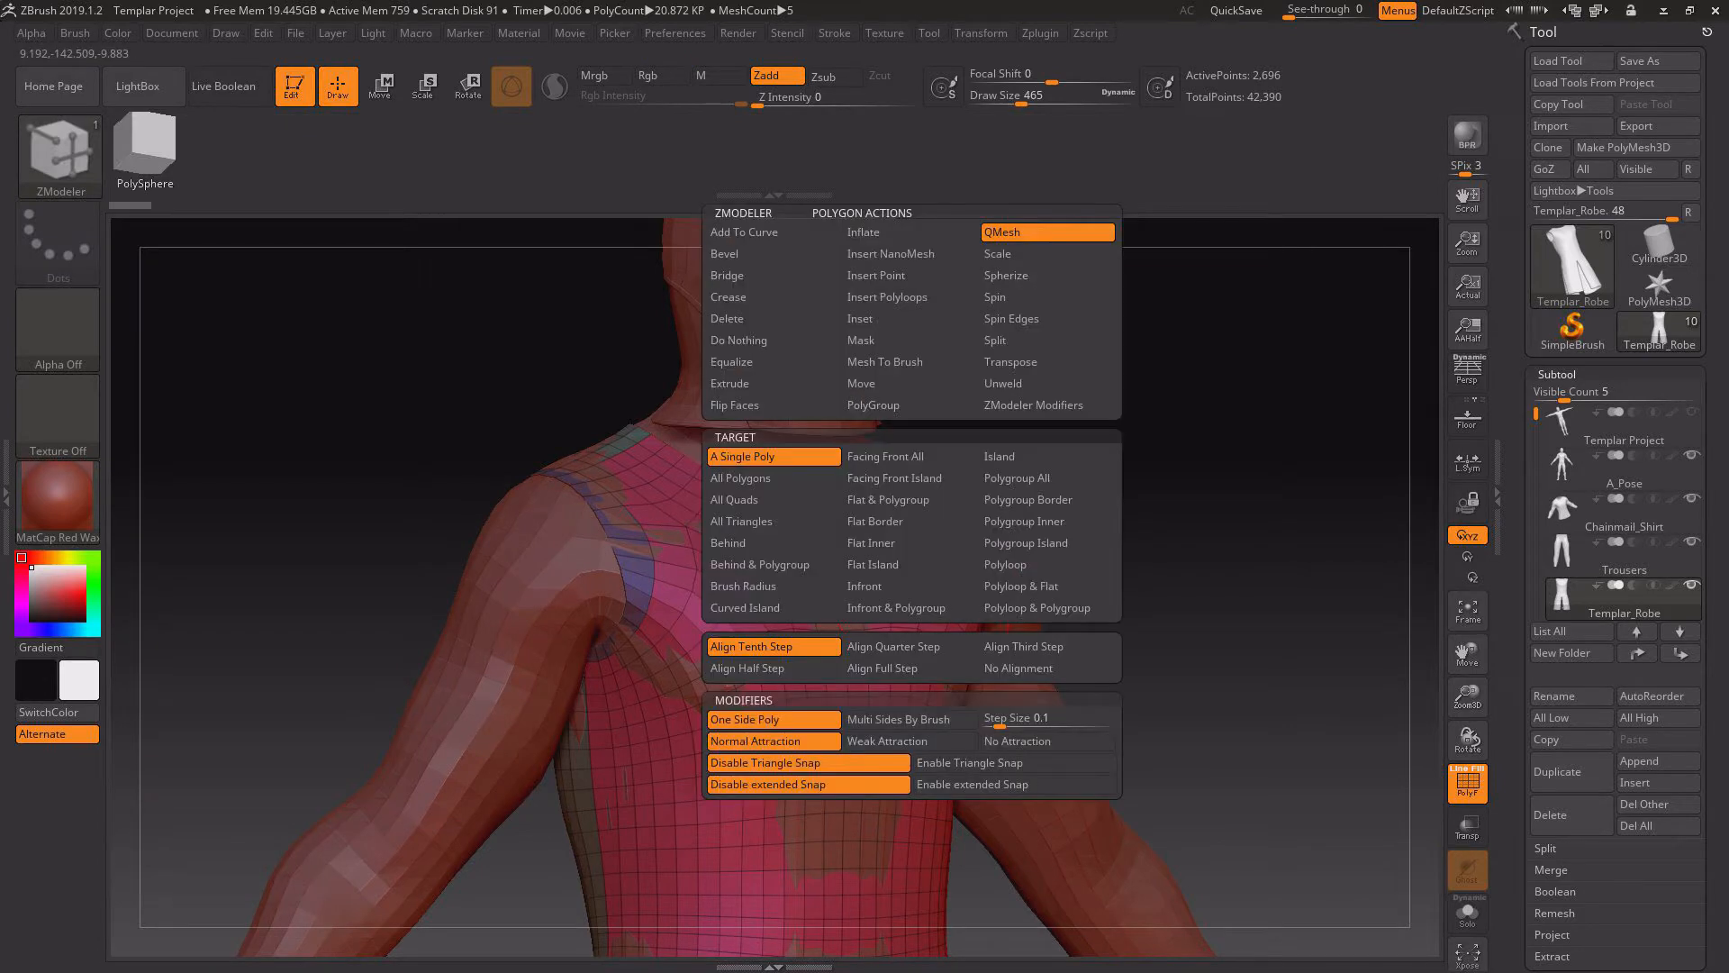
click(774, 383)
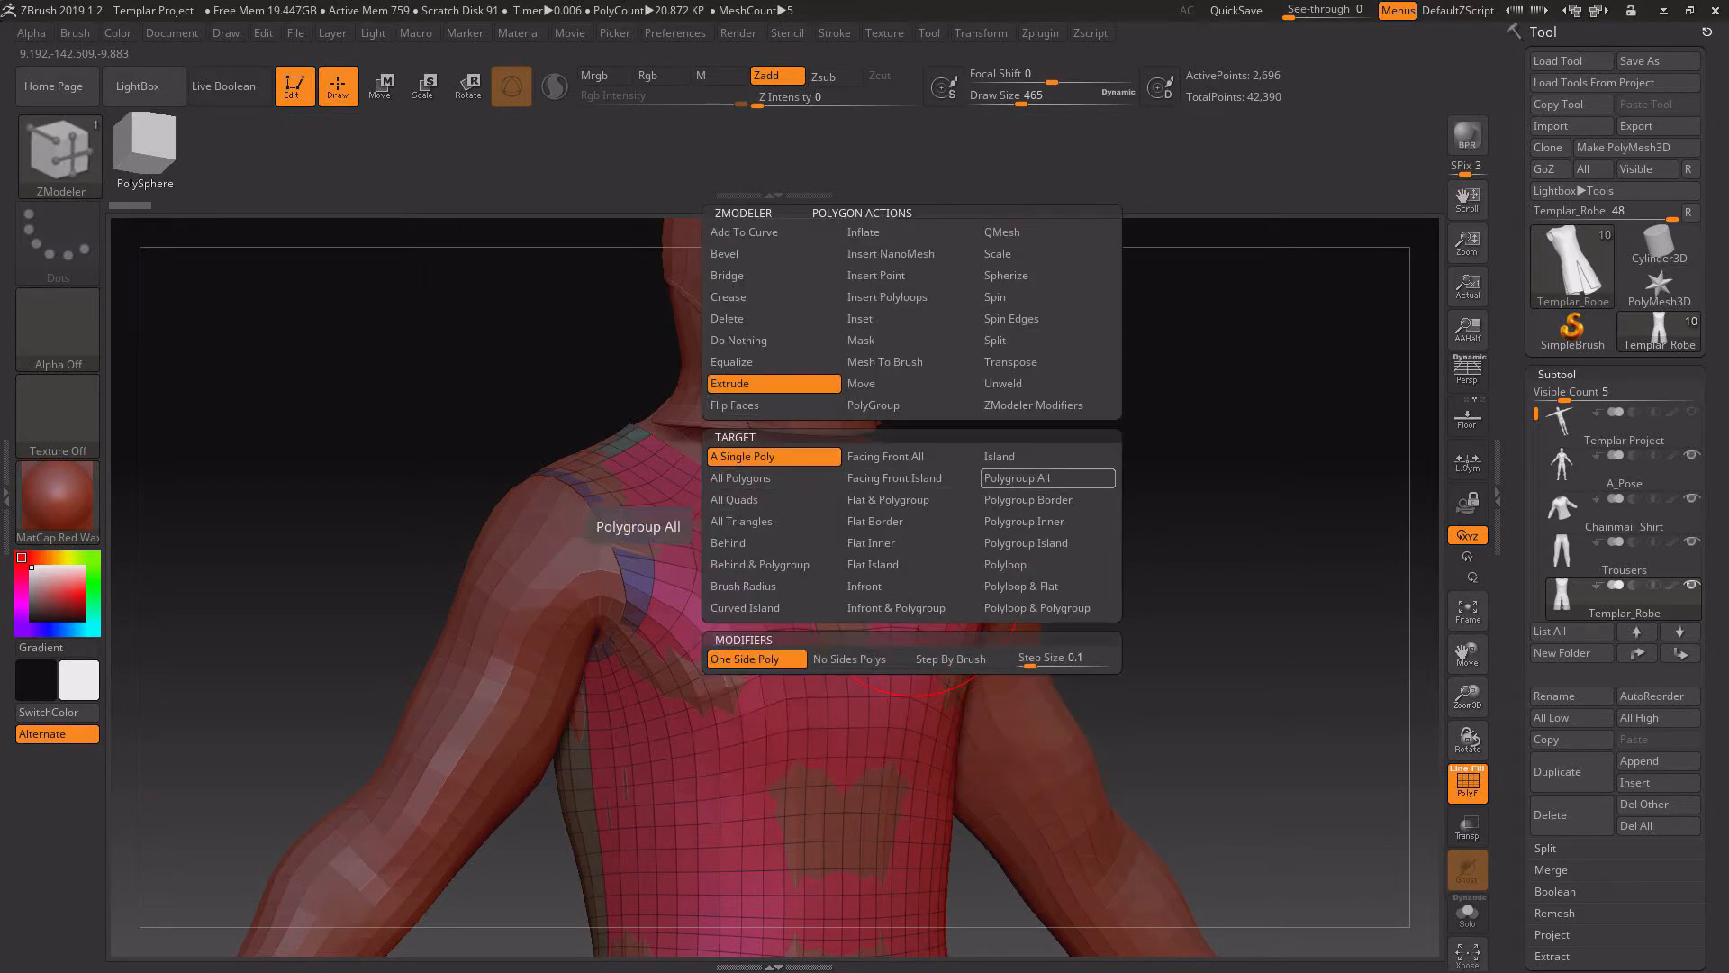
click(773, 478)
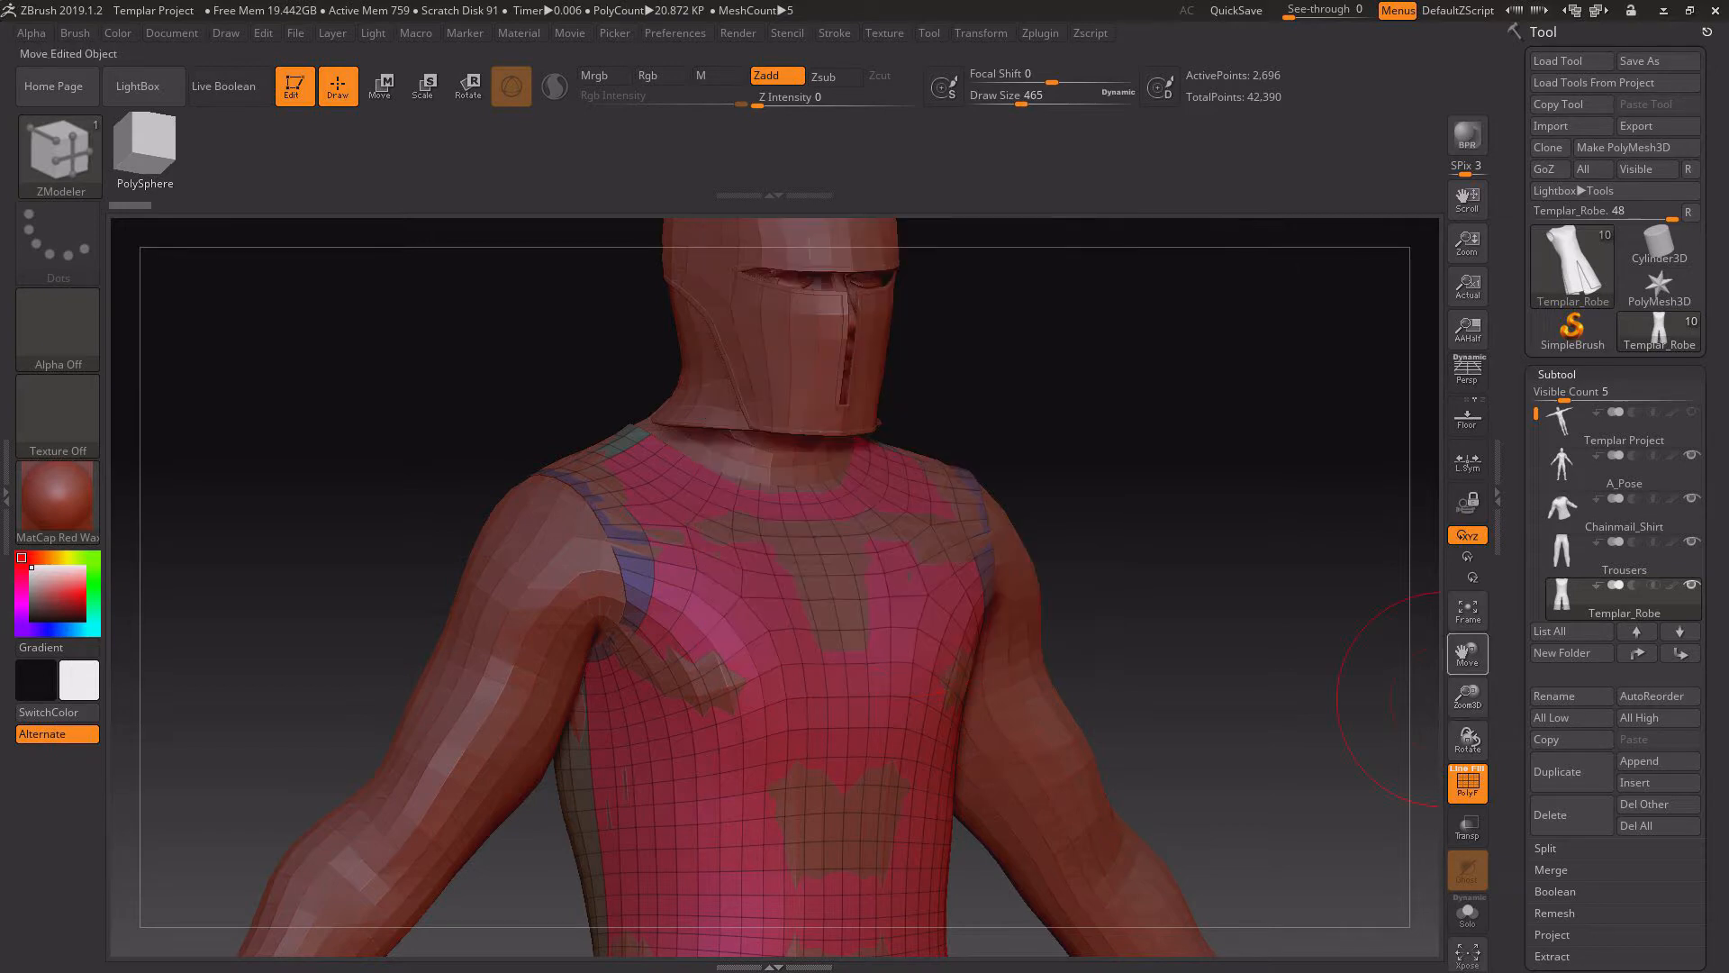
- Extrude all polygons of the robe slightly outward to give the cloth thickness, and check it from the side
drag(1467, 696, 1467, 675)
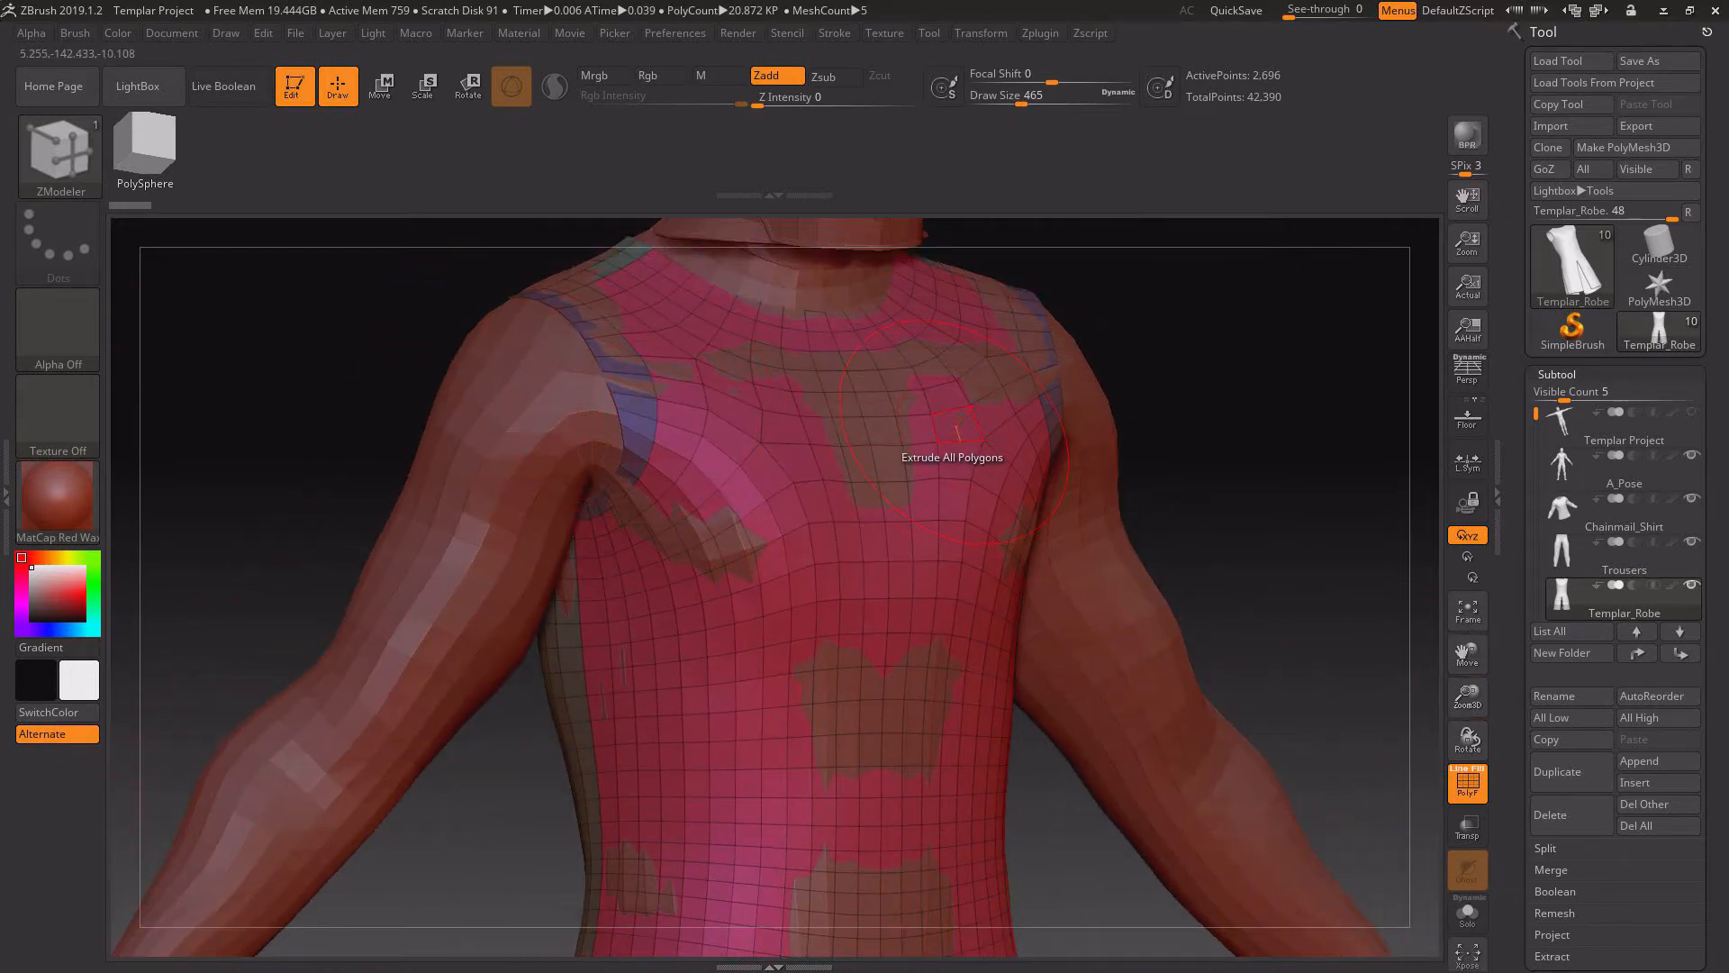
click(952, 432)
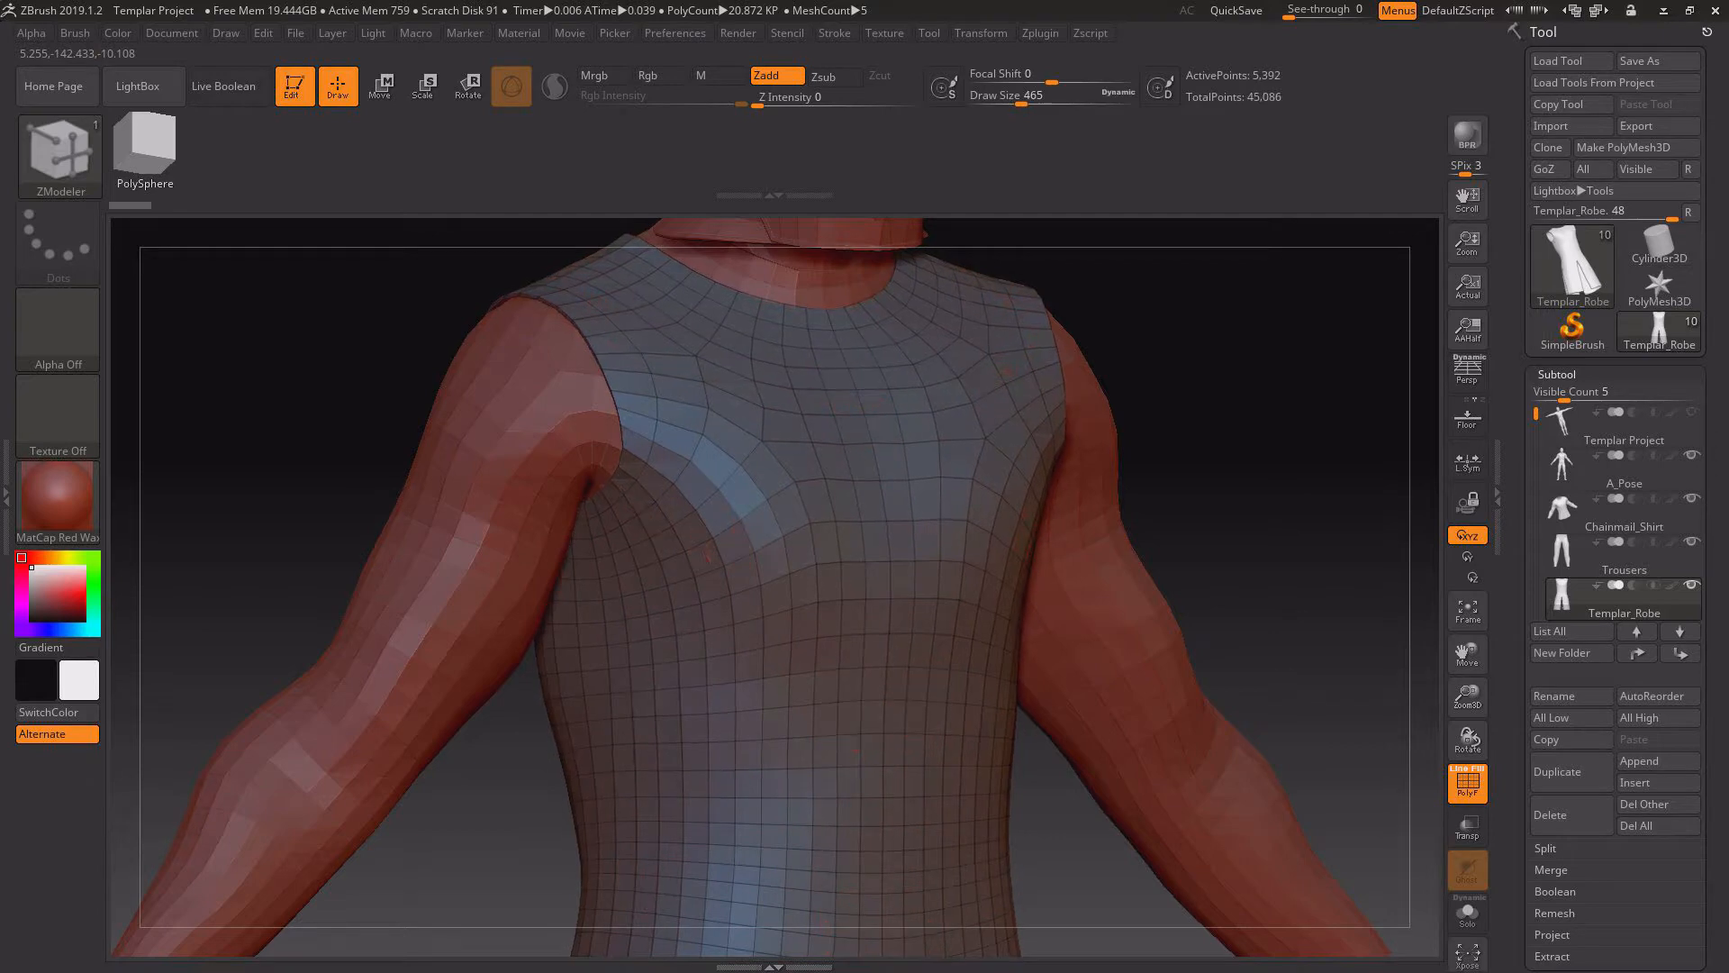
drag(952, 432, 958, 429)
drag(1235, 469, 837, 472)
drag(1000, 390, 387, 396)
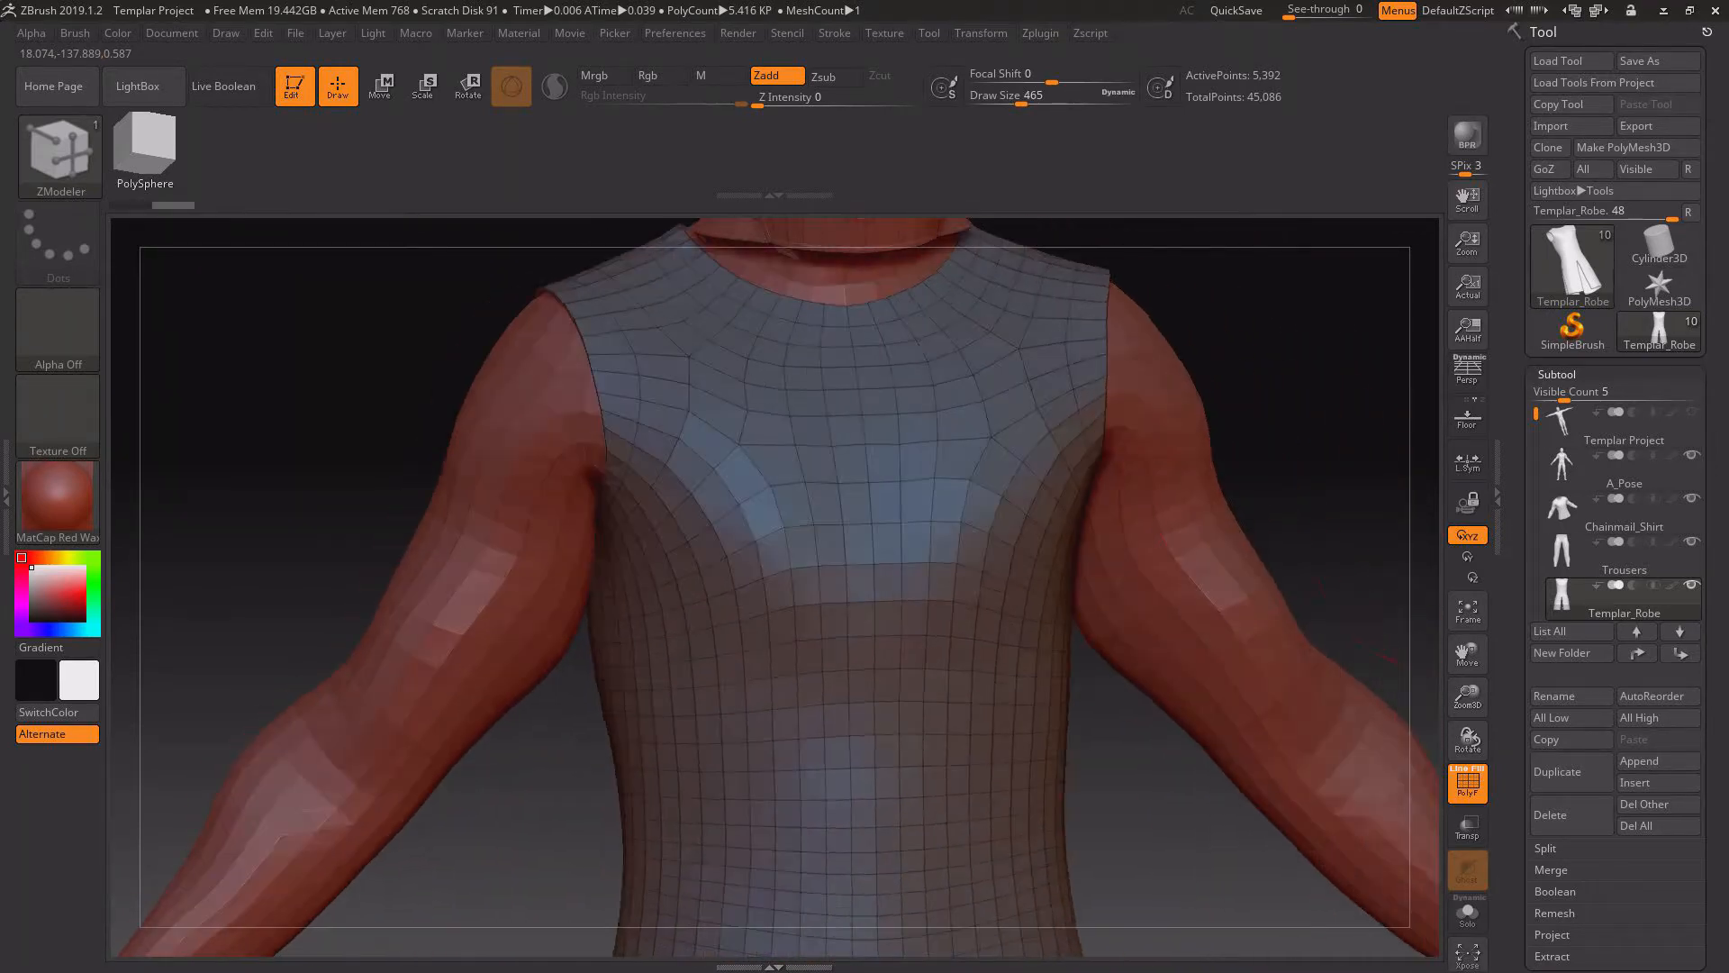
- Reshape the robe's lower edges around the front slit with the Move brush
drag(1467, 697, 1139, 664)
key(f)
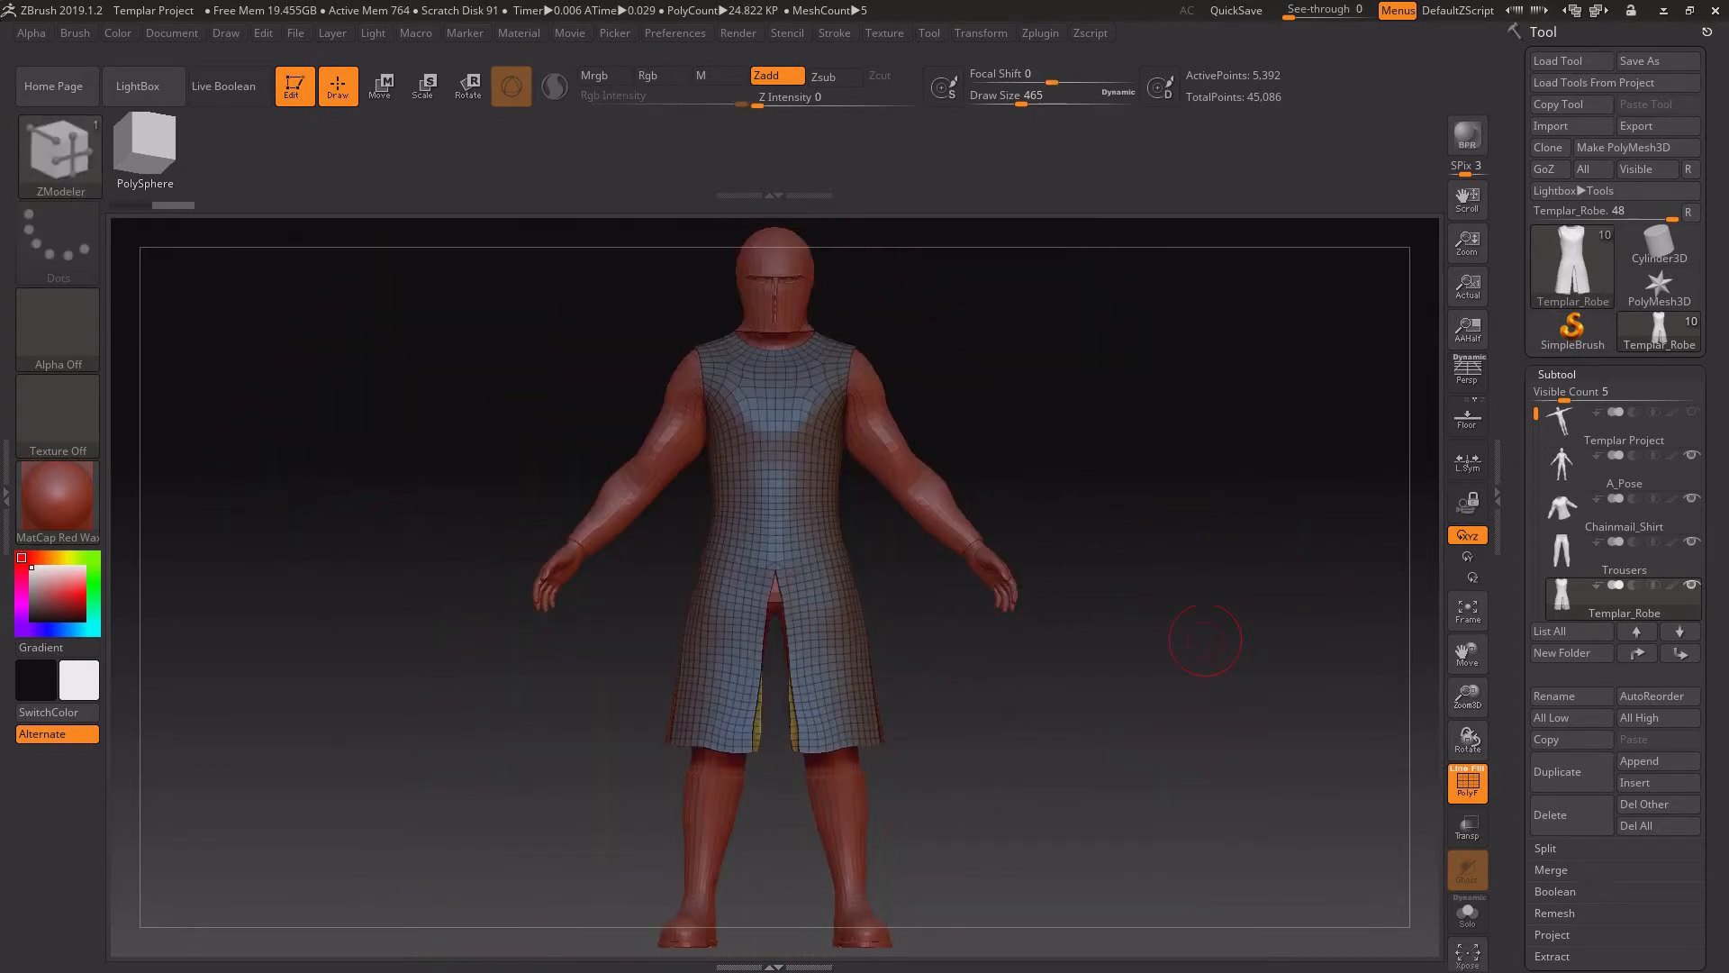
alt+drag(1442, 784, 1386, 446)
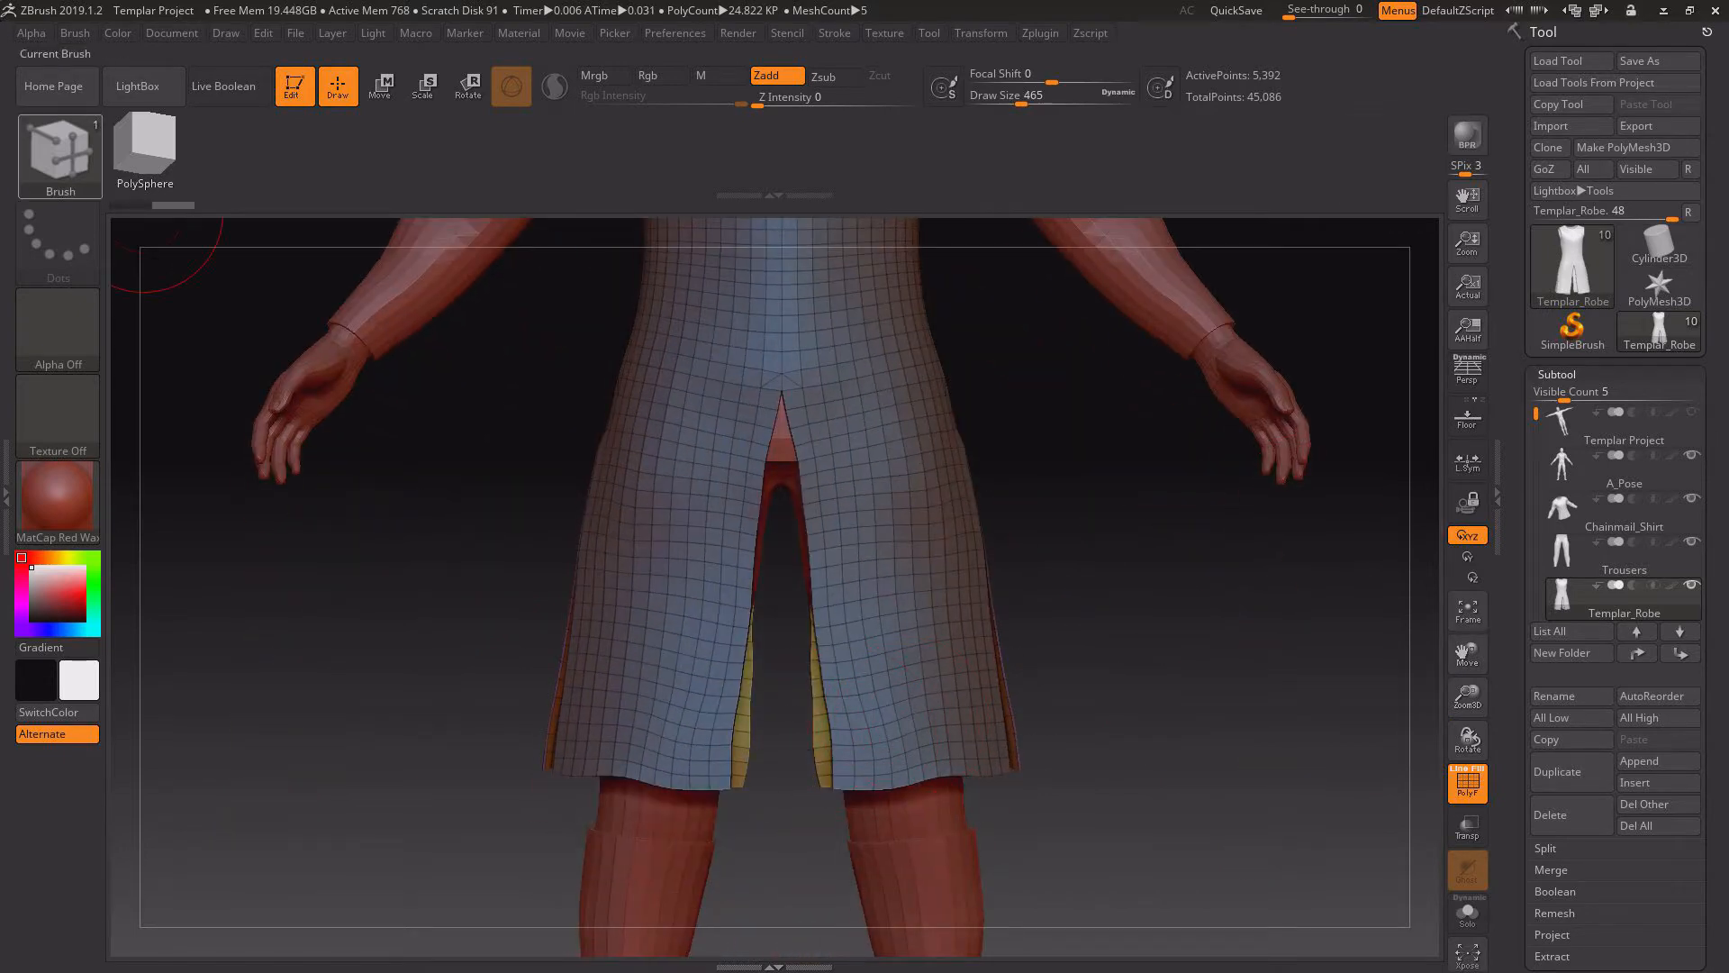
click(60, 155)
key(m)
key(v)
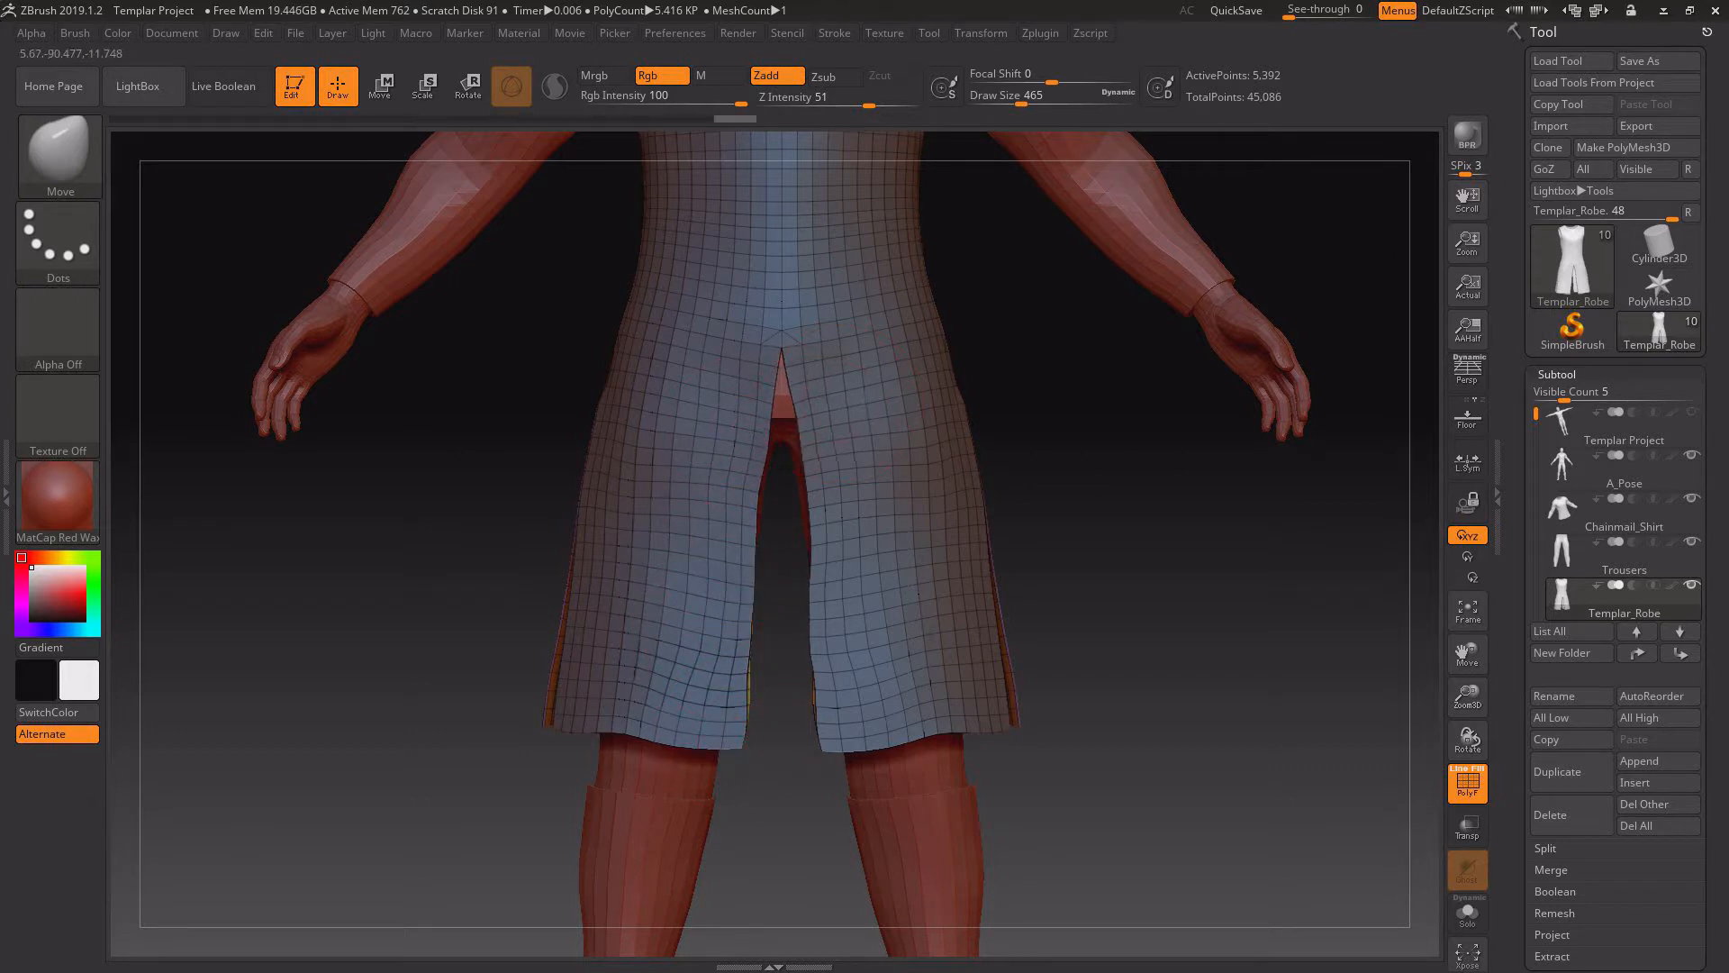
drag(1214, 690, 792, 662)
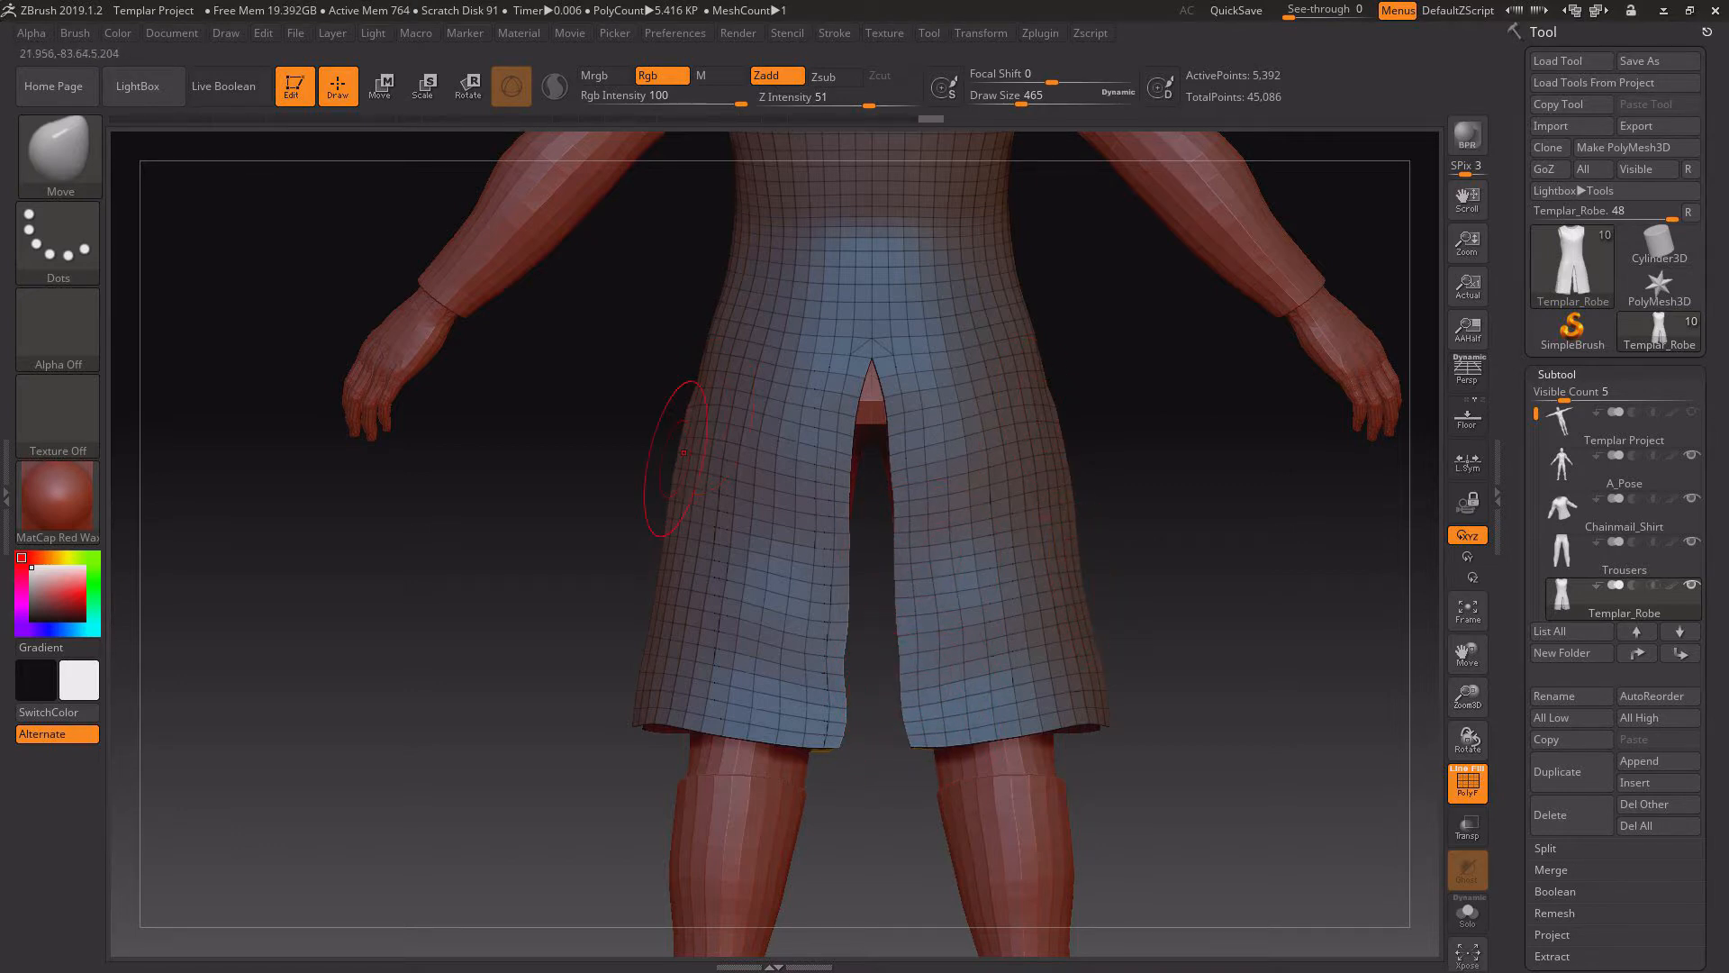
right_drag(678, 604, 1125, 576)
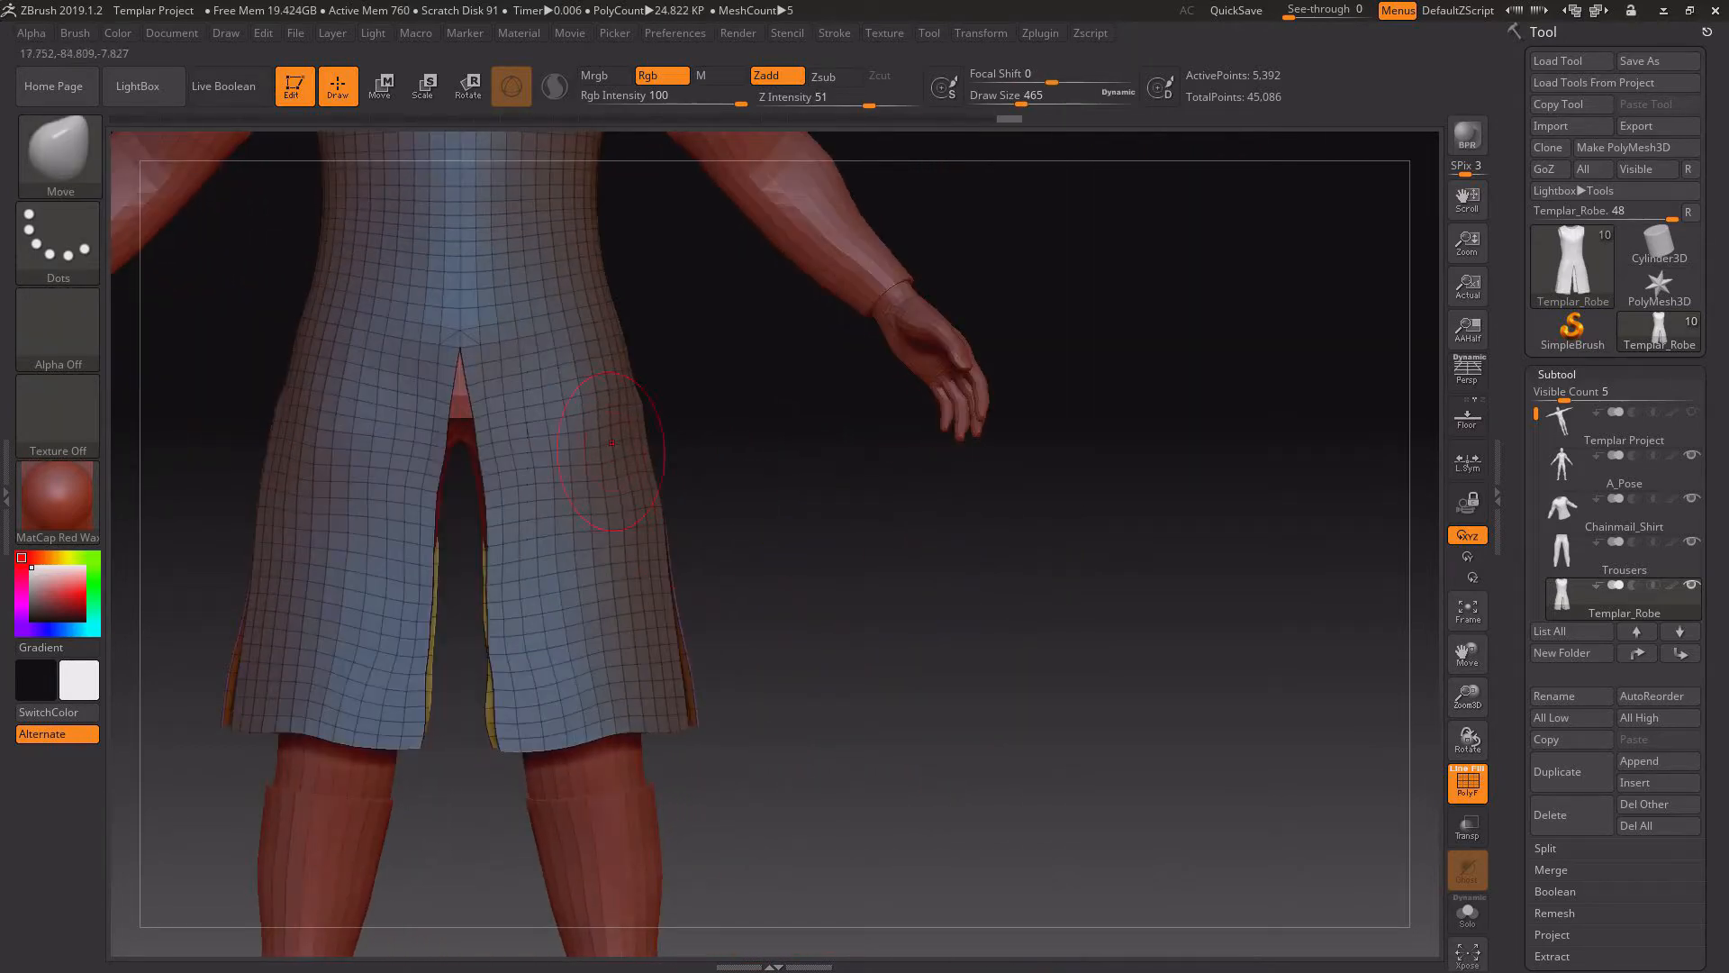
- Pull the robe's two front flaps closer together along the slit
ctrl+right_drag(1414, 675, 991, 234)
alt+right_drag(992, 234, 1122, 459)
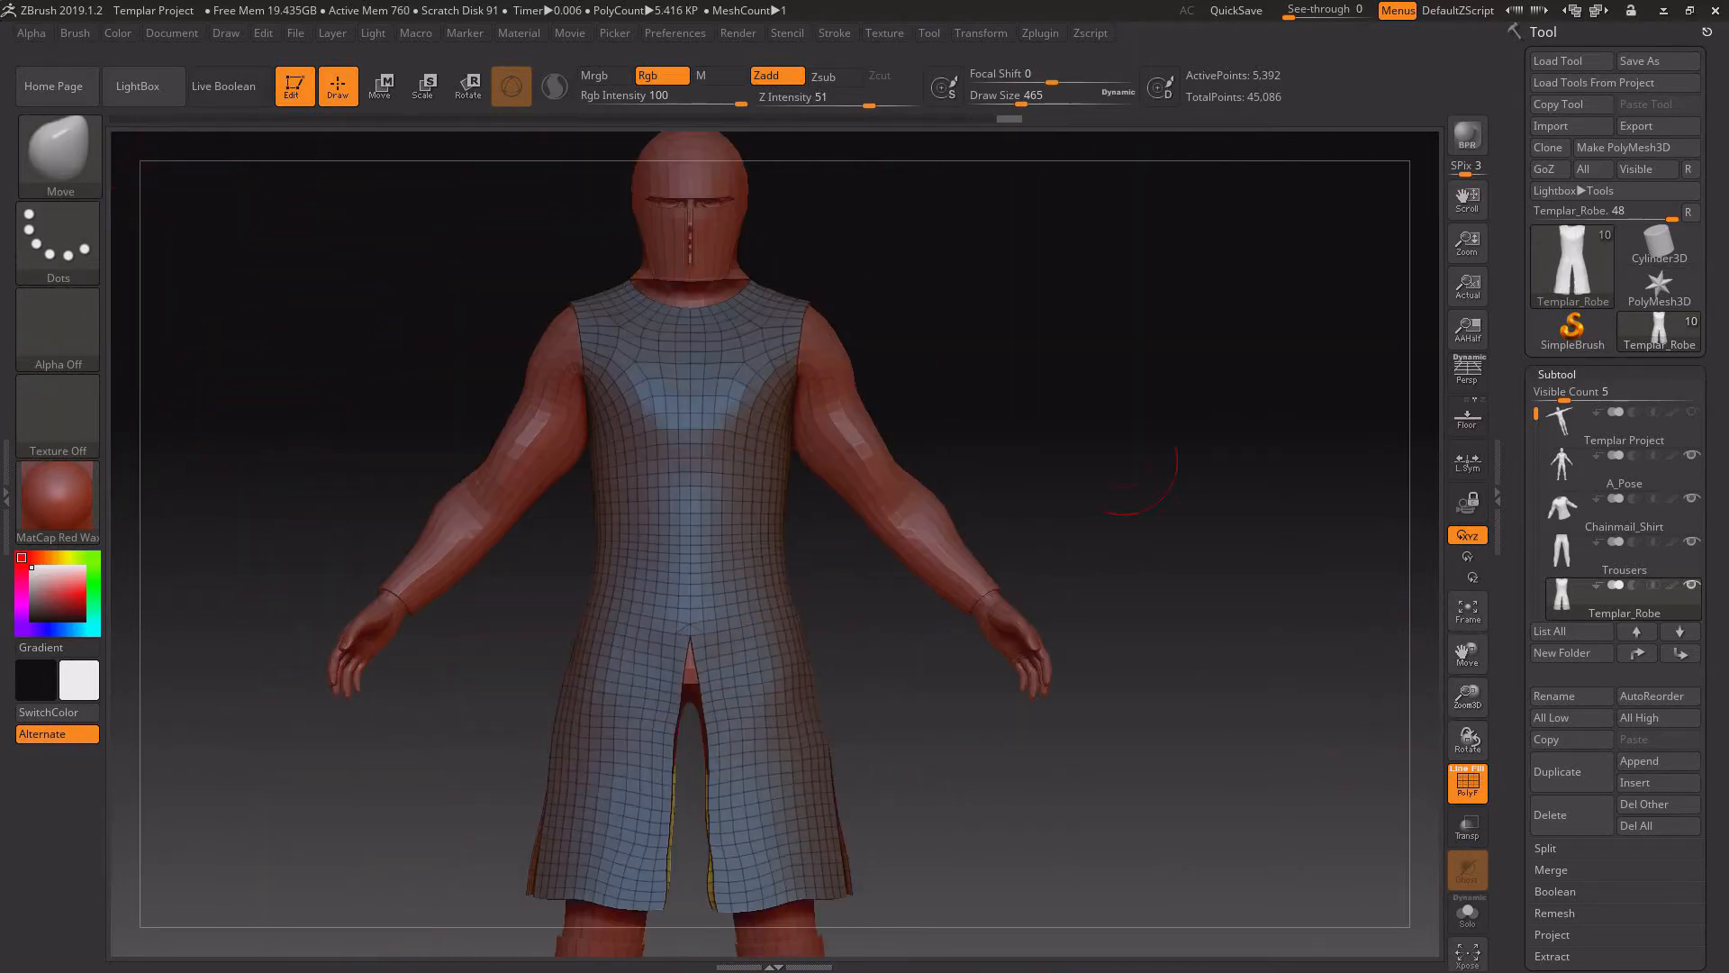
mouse_move(1008, 393)
right_down()
mouse_move(1247, 393)
mouse_move(1013, 398)
mouse_move(1068, 396)
right_up()
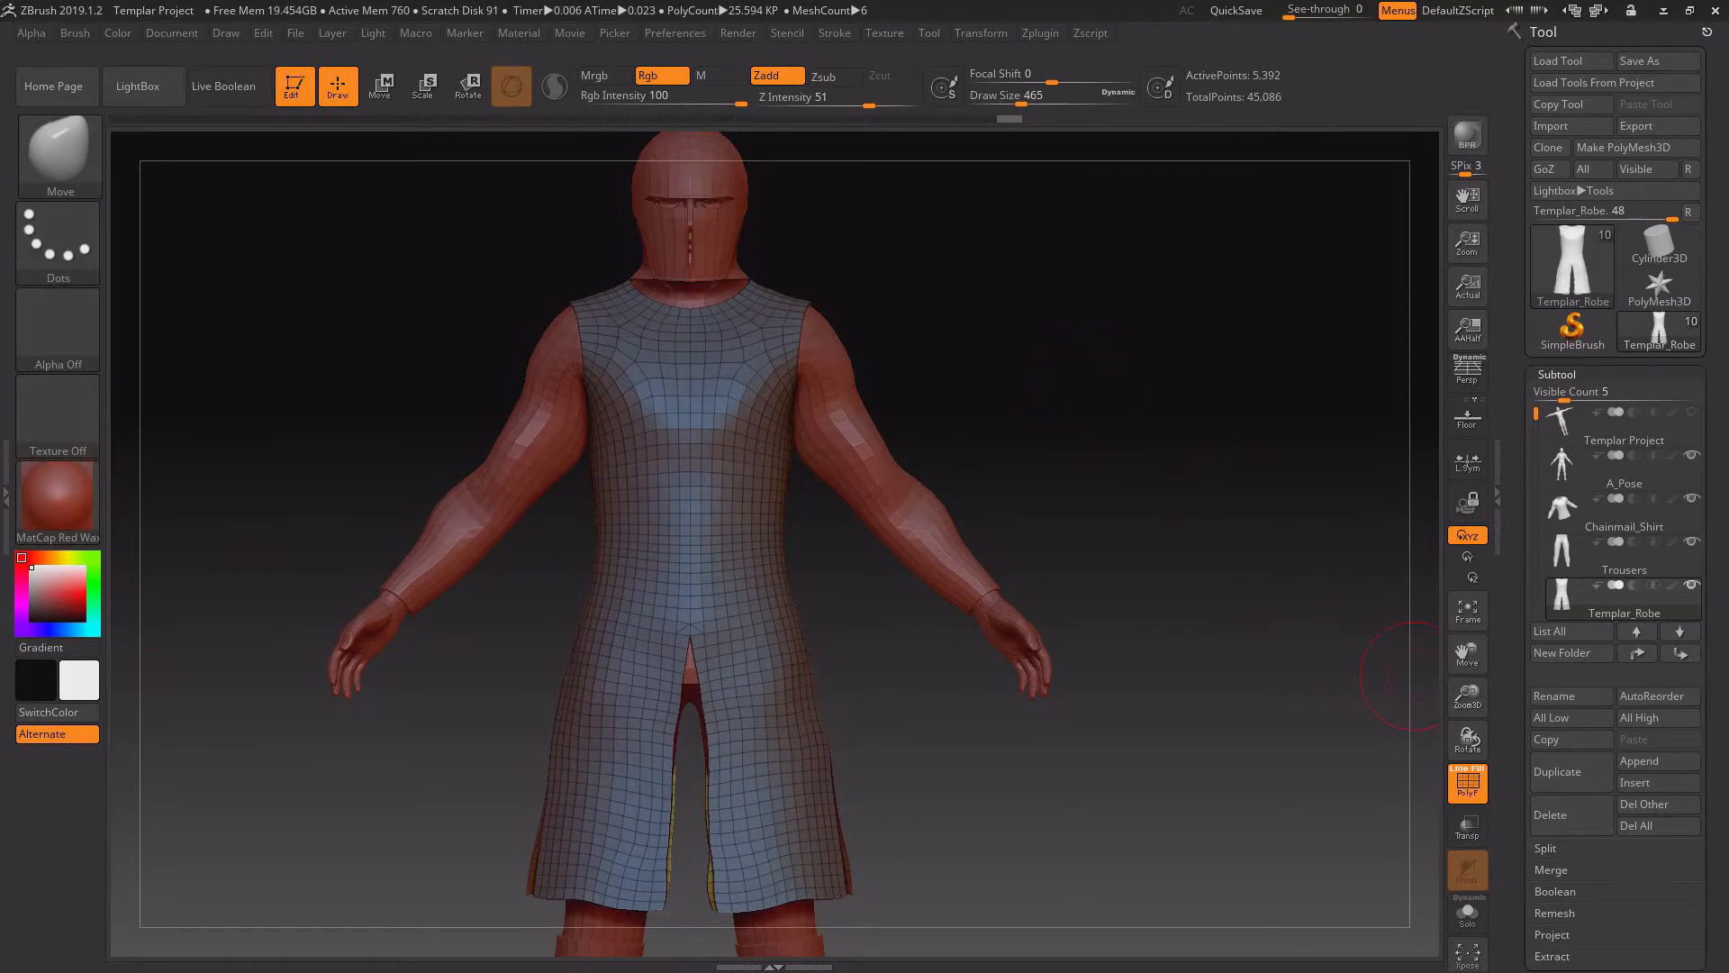
drag(1465, 694, 1507, 646)
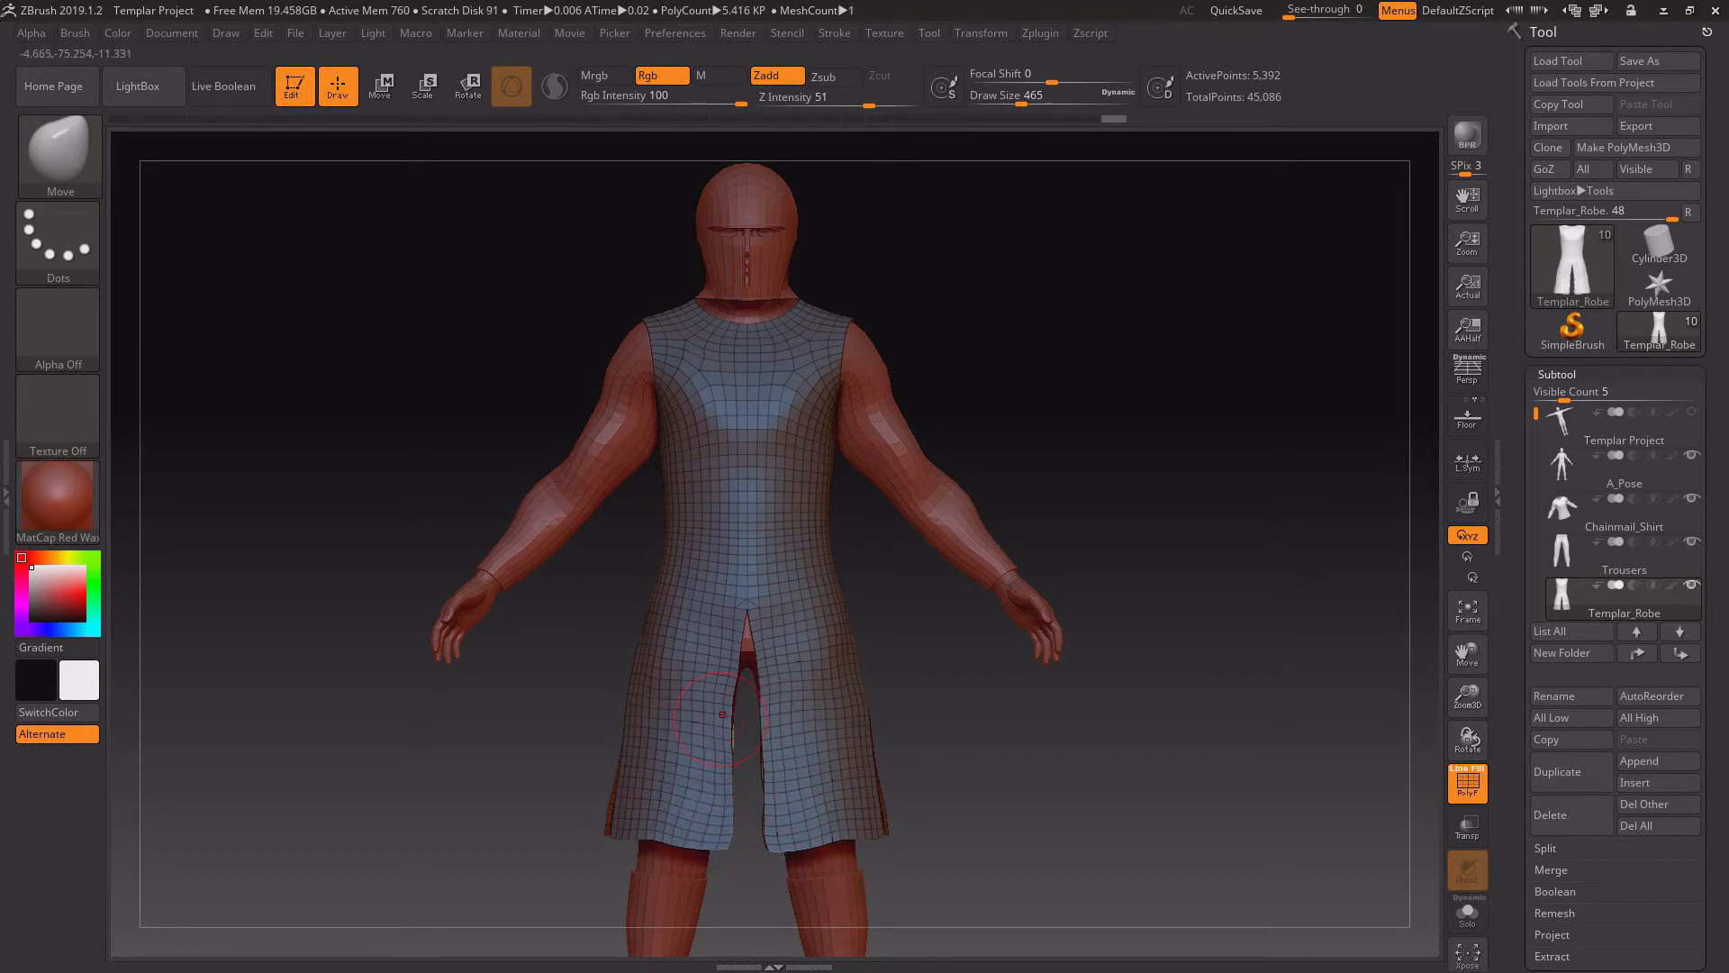
- Set the selection brush to SelectLasso, with the underside of the robe in view
mouse_move(1093, 792)
mouse_down()
mouse_move(1162, 775)
mouse_move(1296, 794)
mouse_move(1297, 892)
mouse_move(1247, 369)
mouse_up()
drag(1125, 577, 1103, 563)
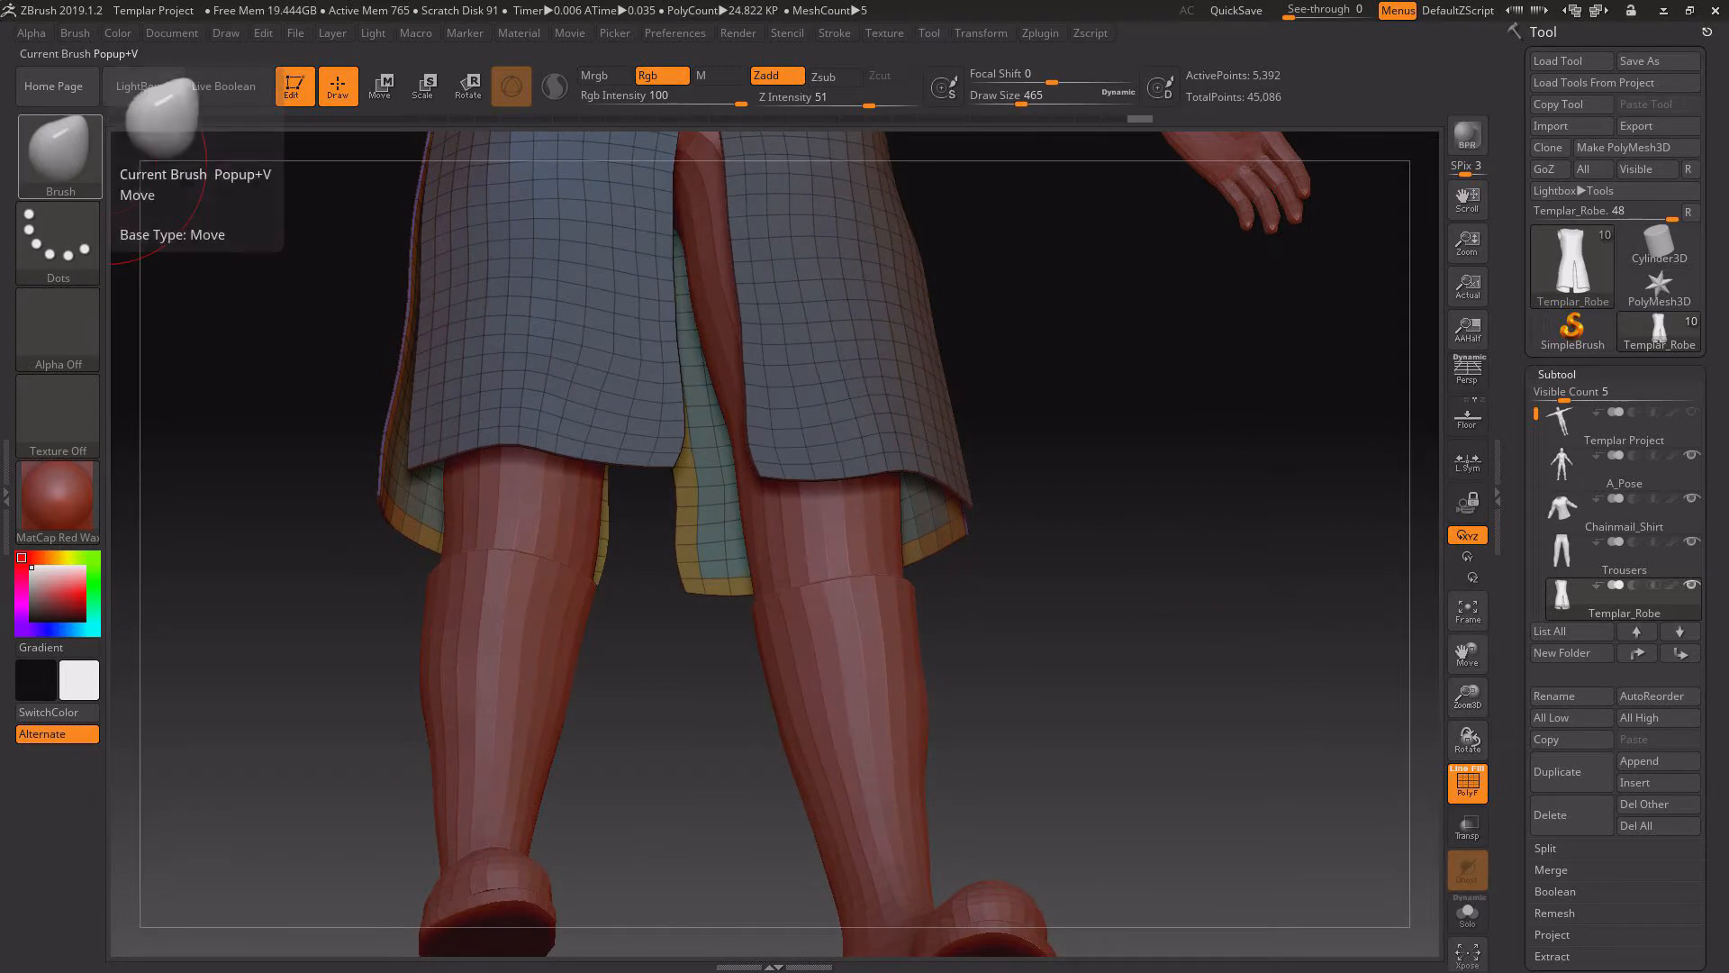
click(77, 161)
key(ctrl)
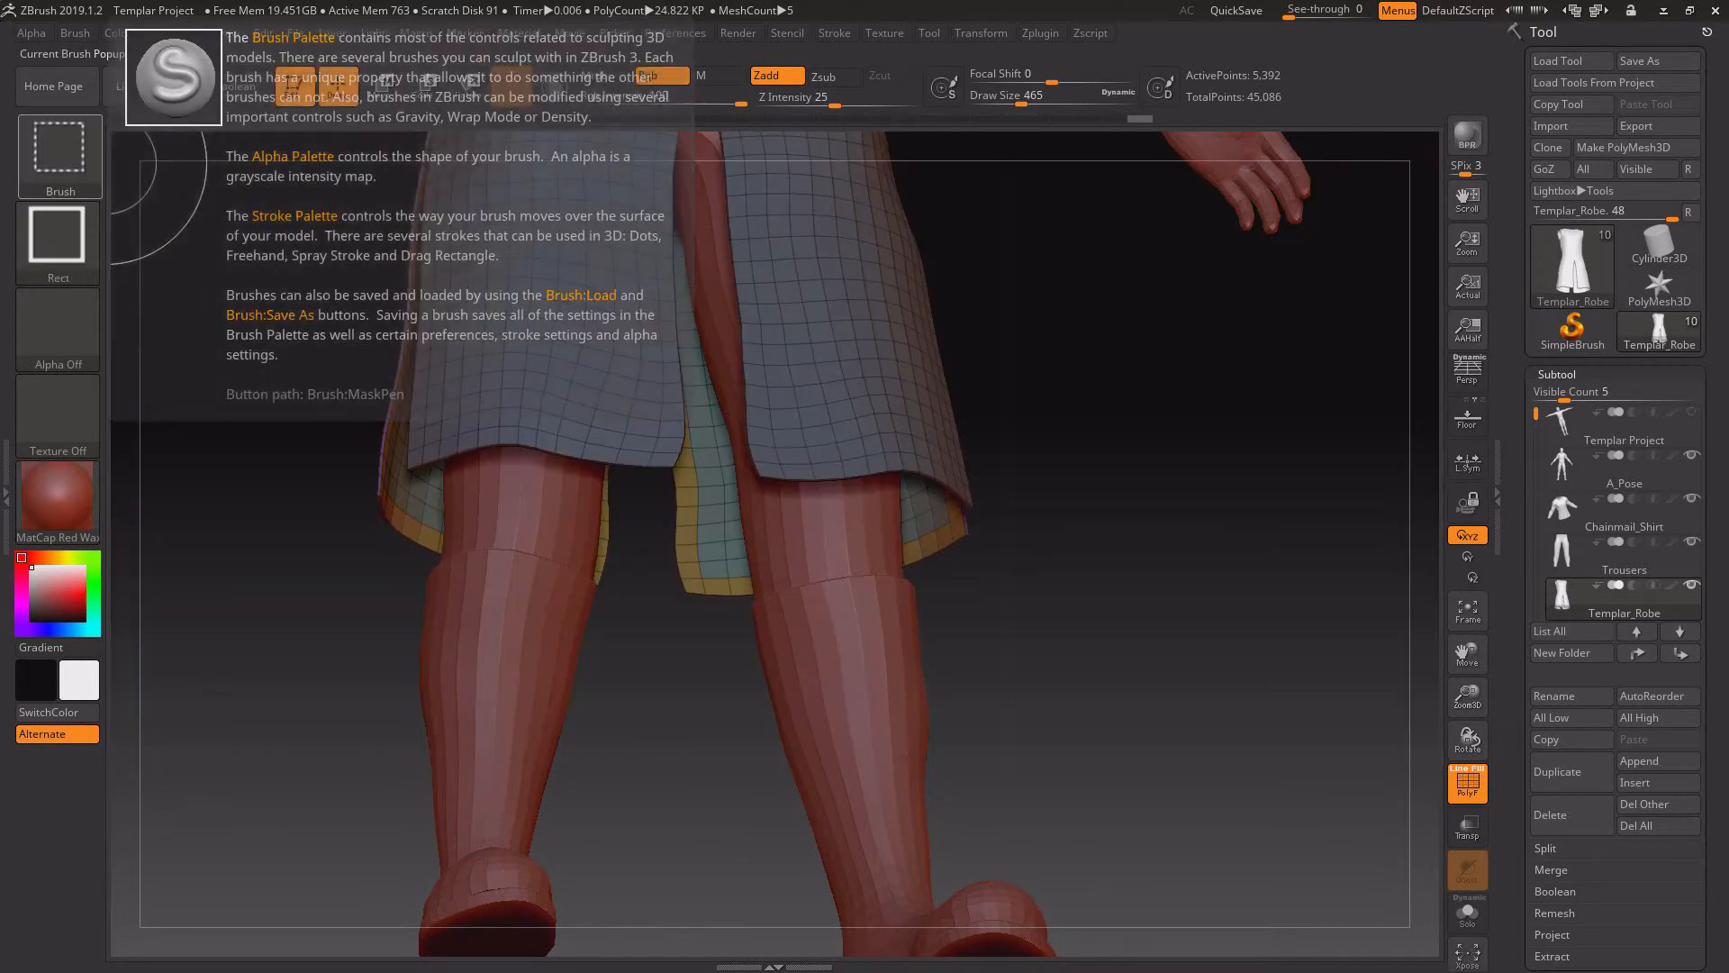
ctrl+shift+click(77, 160)
click(602, 250)
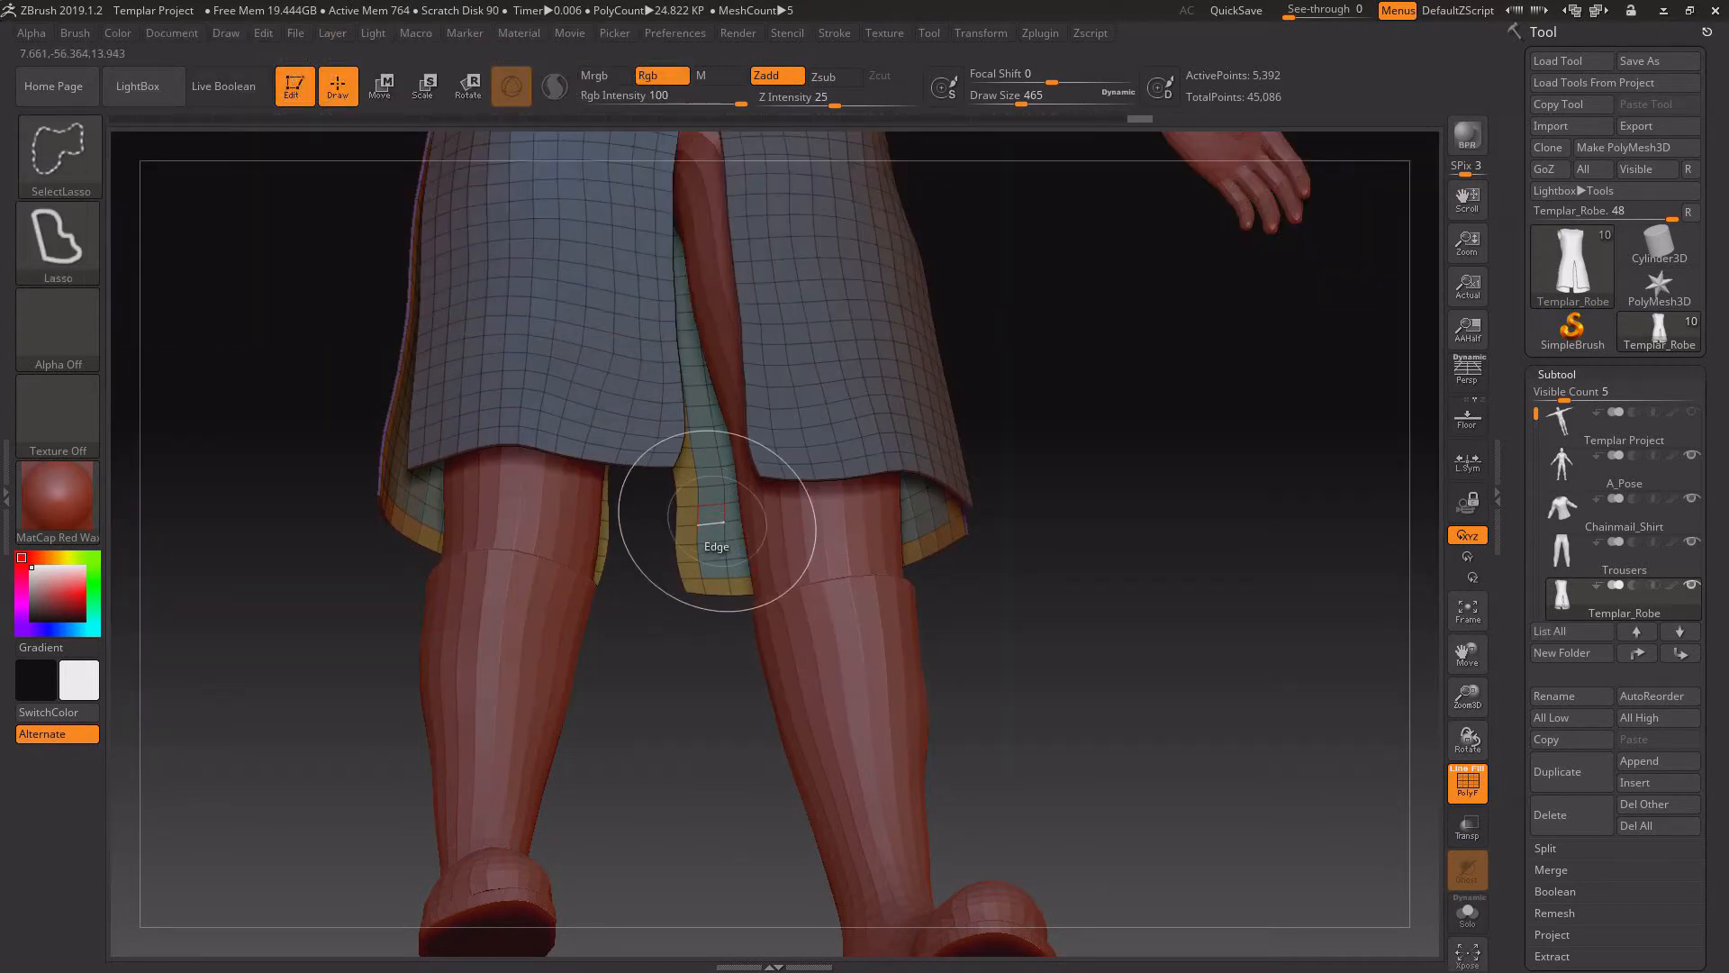
- Try to isolate or hide polygons on the robe's inner back flap and front panel, restoring full visibility
ctrl+shift+click(717, 522)
key(ctrl+z)
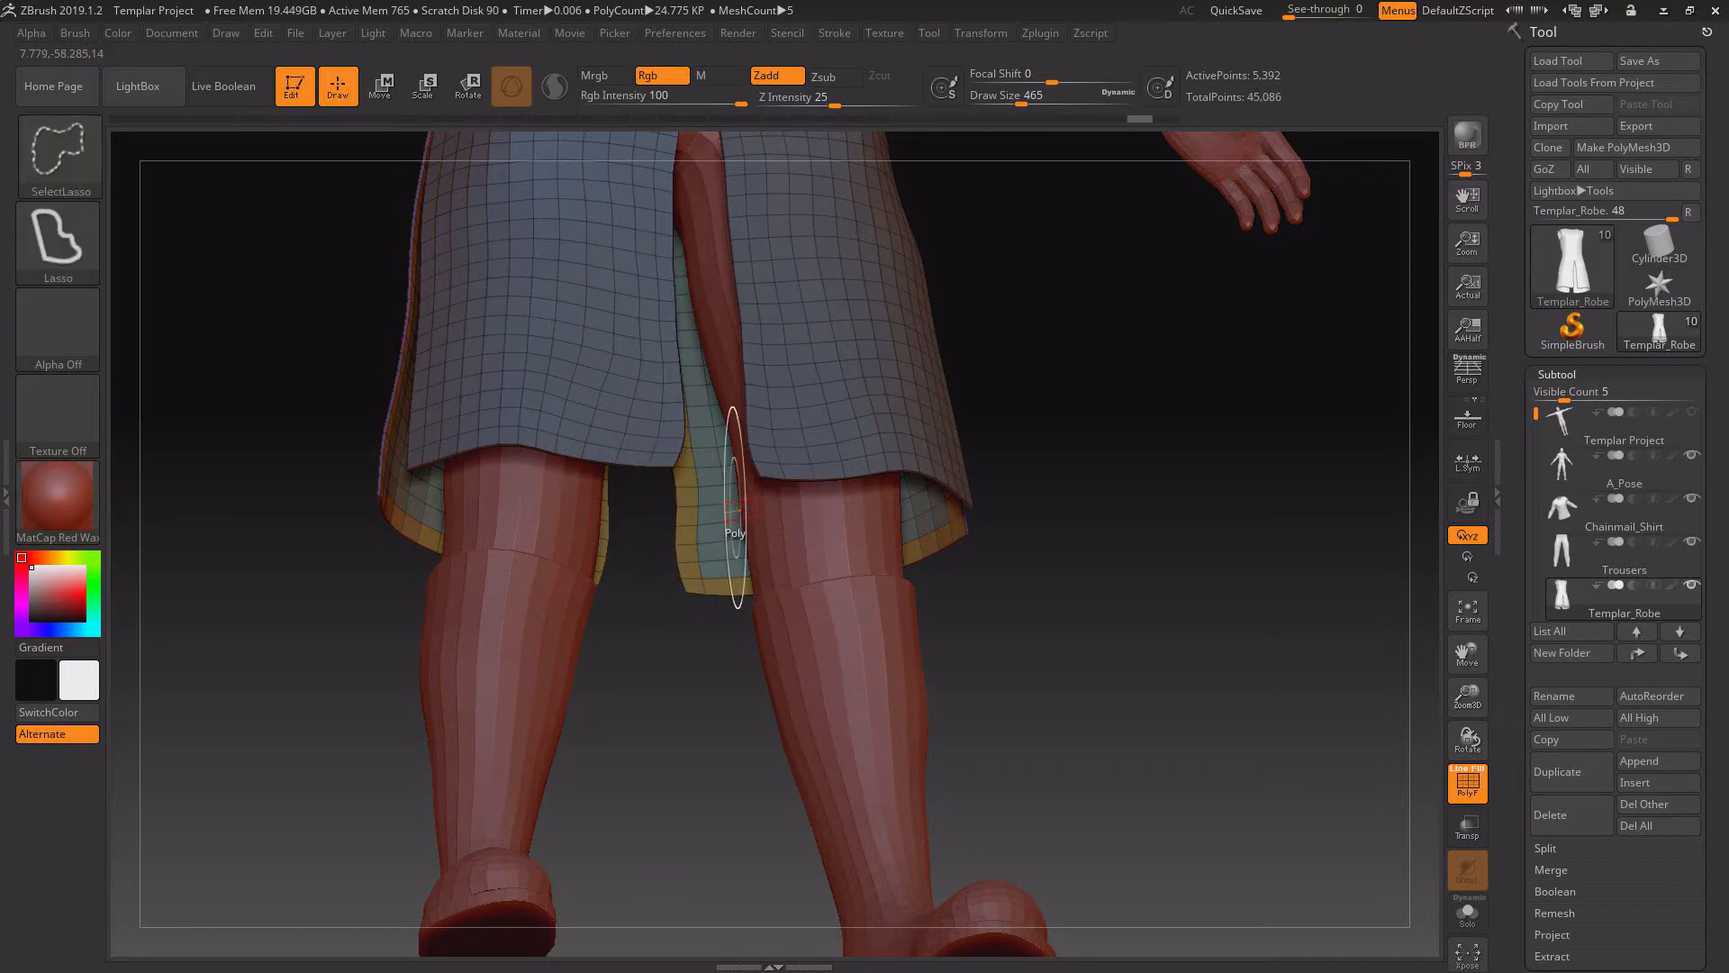
ctrl+shift+click(727, 516)
key(ctrl+z)
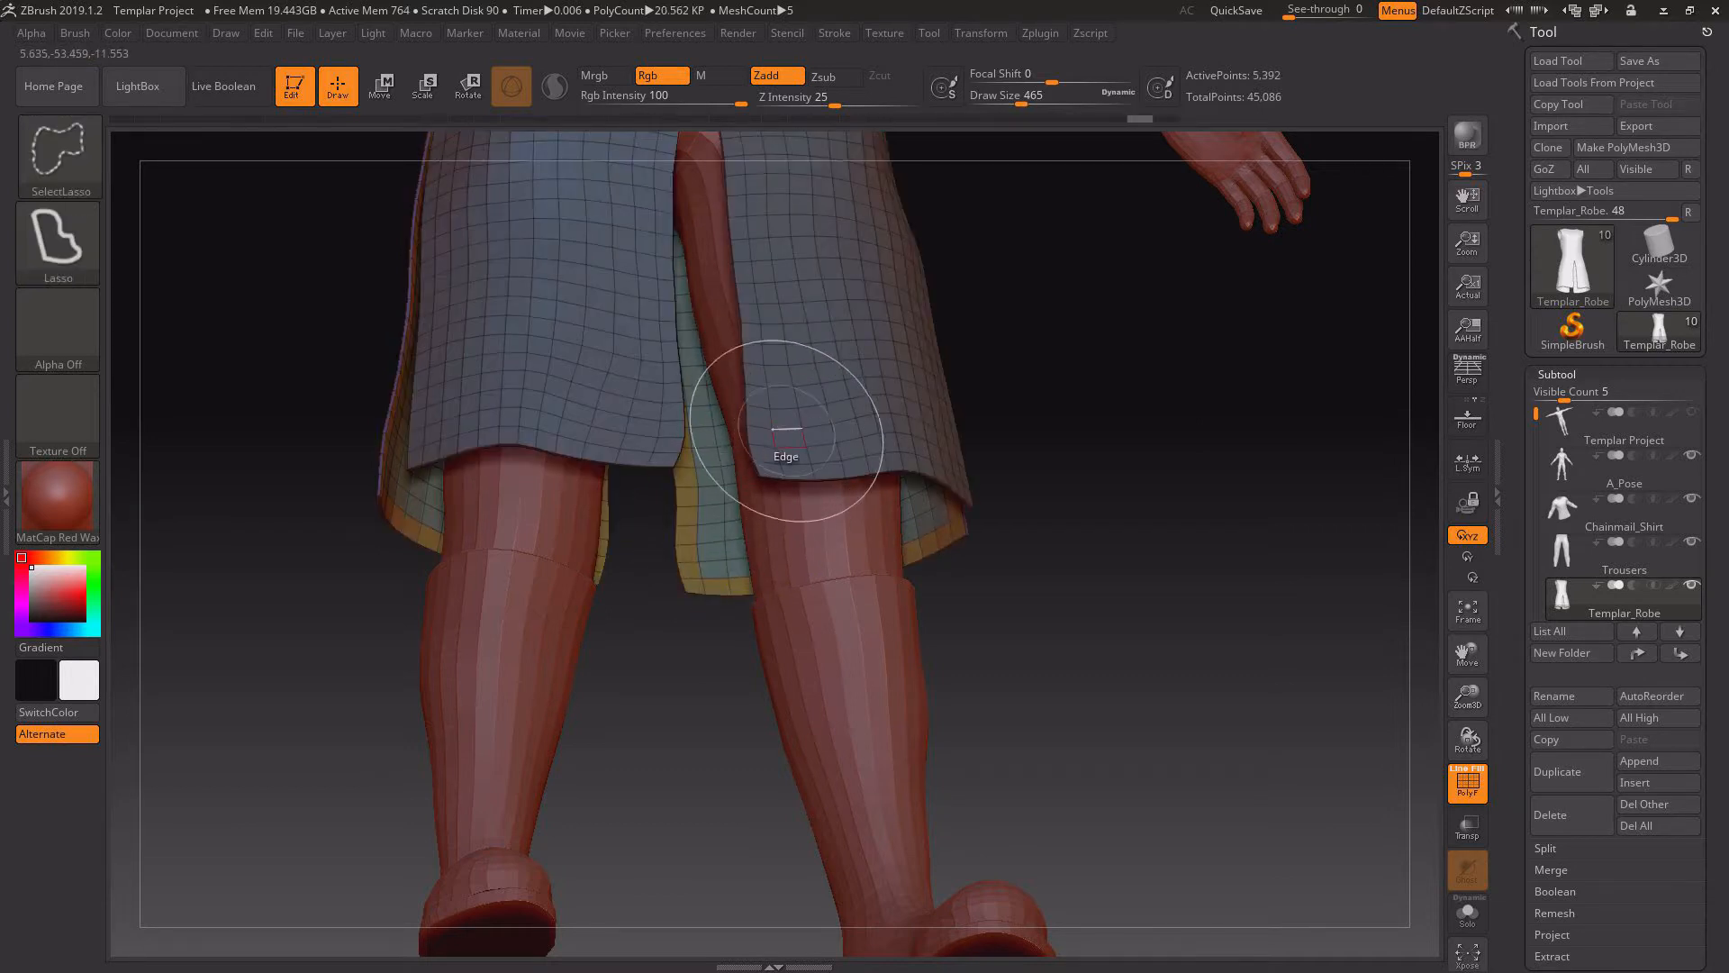
ctrl+shift+click(776, 441)
ctrl+shift+click(711, 513)
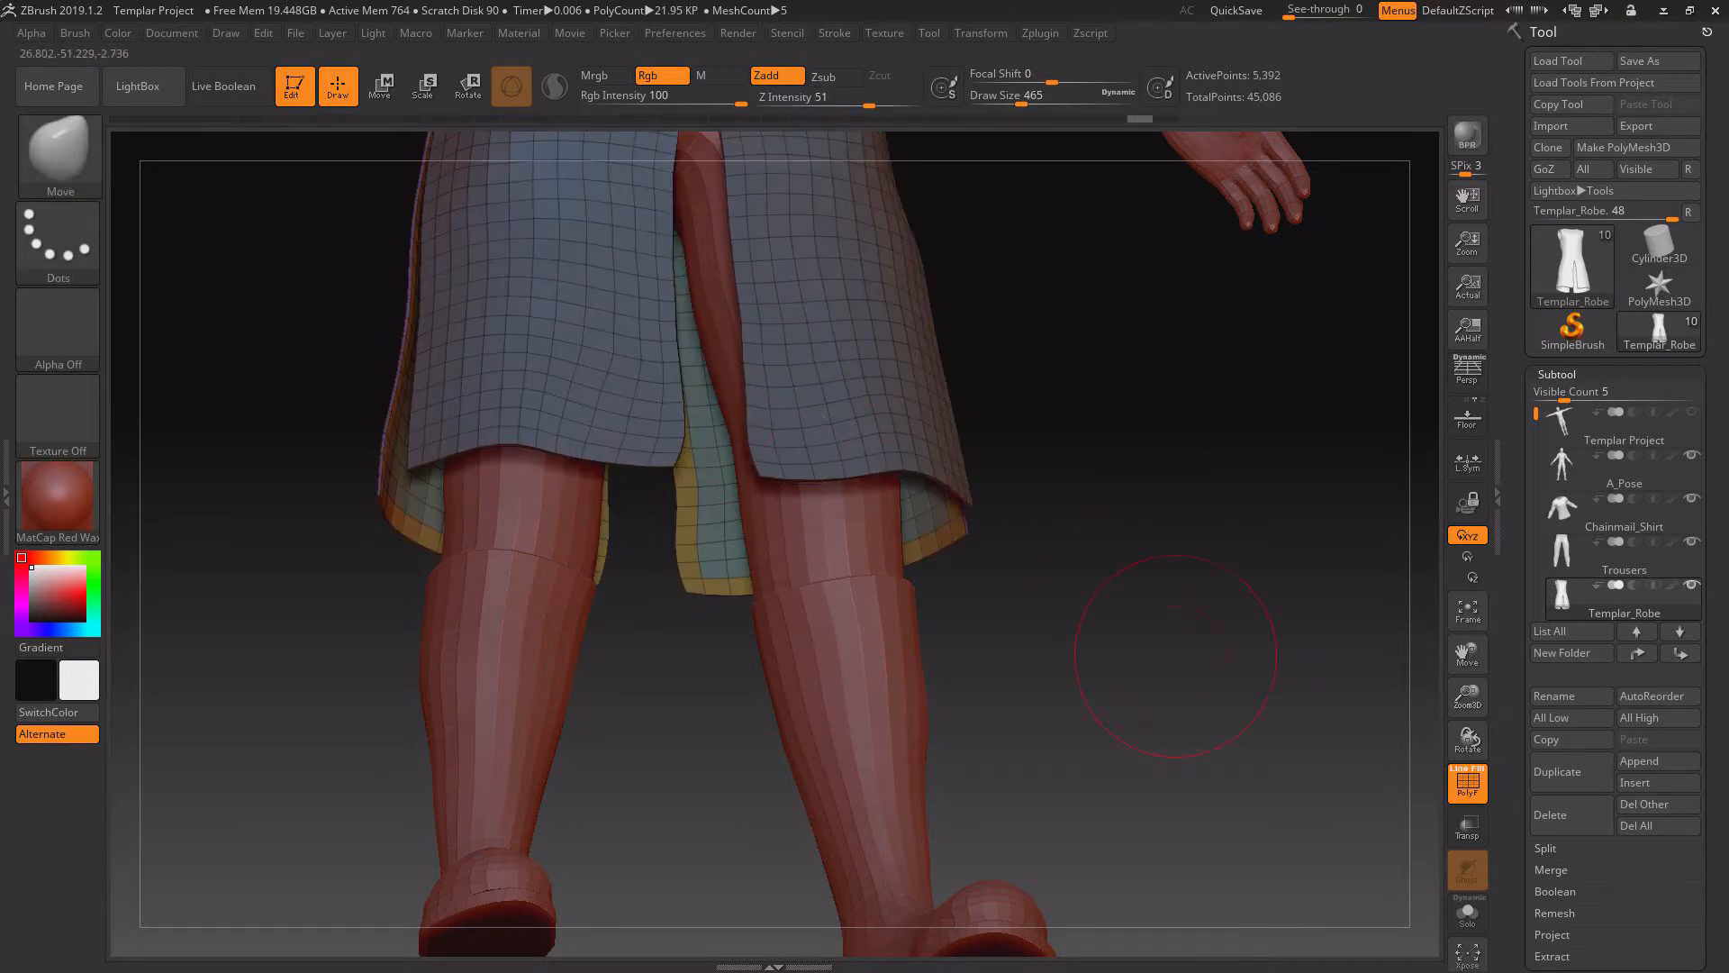
mouse_move(1177, 648)
mouse_down()
mouse_move(1238, 689)
mouse_move(1431, 720)
mouse_move(1247, 518)
mouse_move(1116, 490)
mouse_move(1134, 785)
mouse_move(982, 783)
mouse_move(1198, 784)
mouse_move(927, 785)
mouse_move(1229, 785)
mouse_move(1125, 786)
mouse_up()
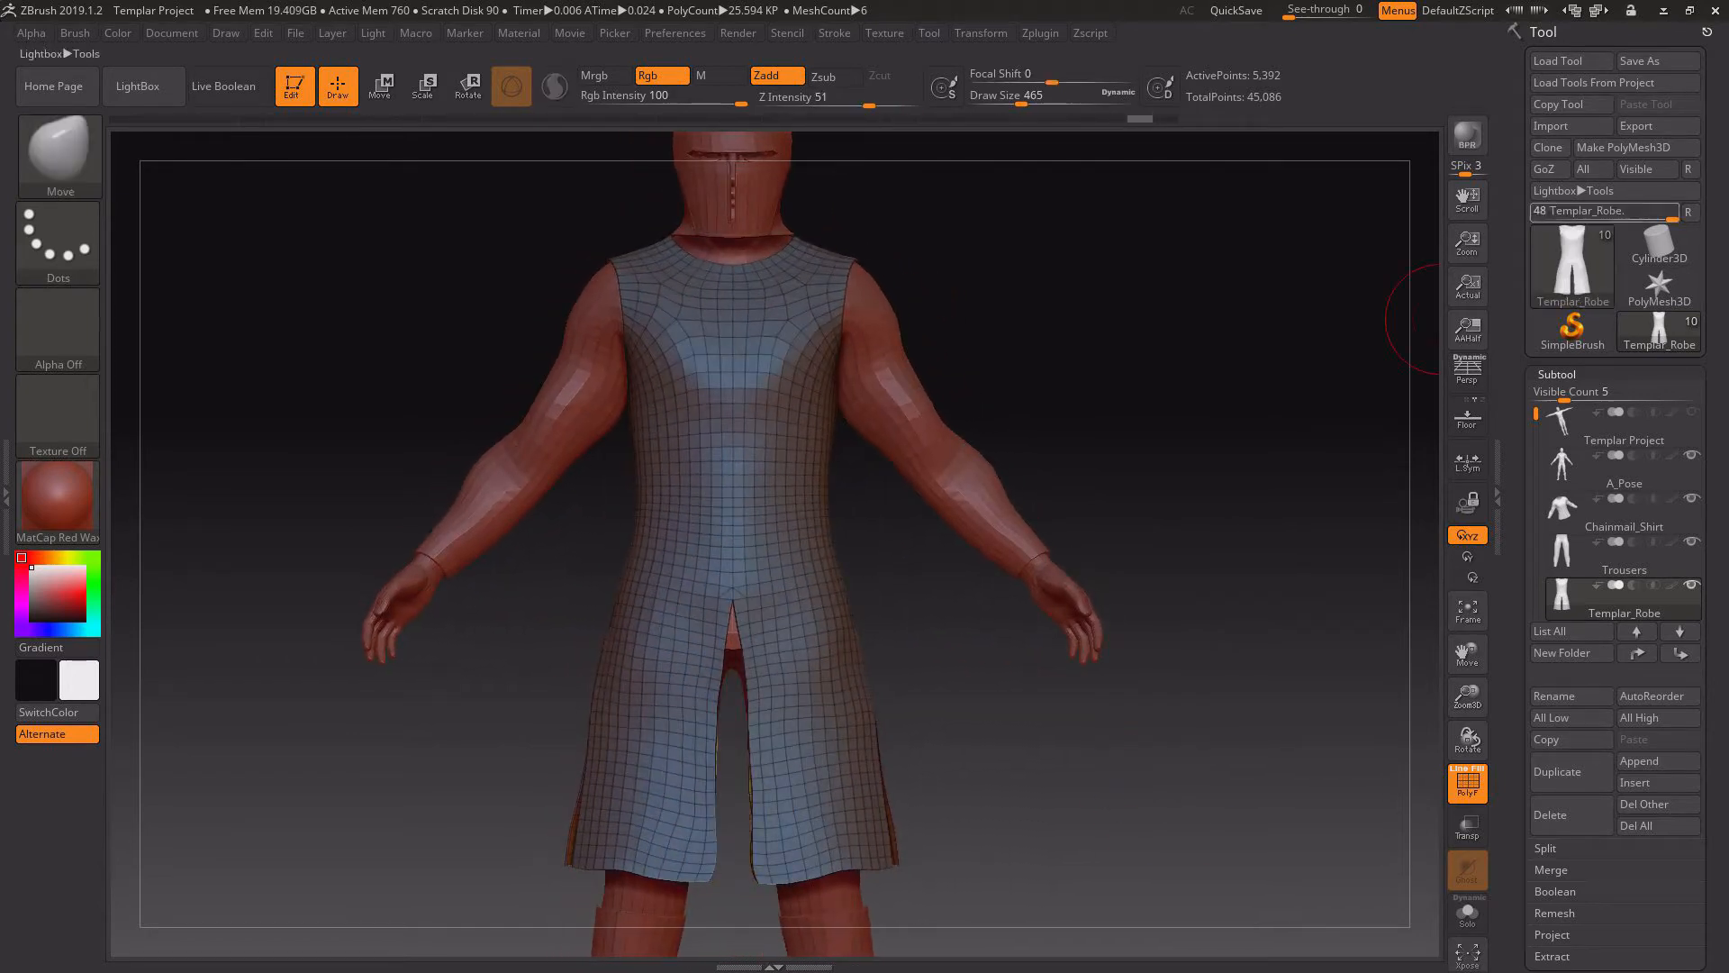
- Export the robe mesh in OBJ format as Templar_Robe into the Templar Robe folder, overwriting the existing file
click(1658, 126)
click(843, 214)
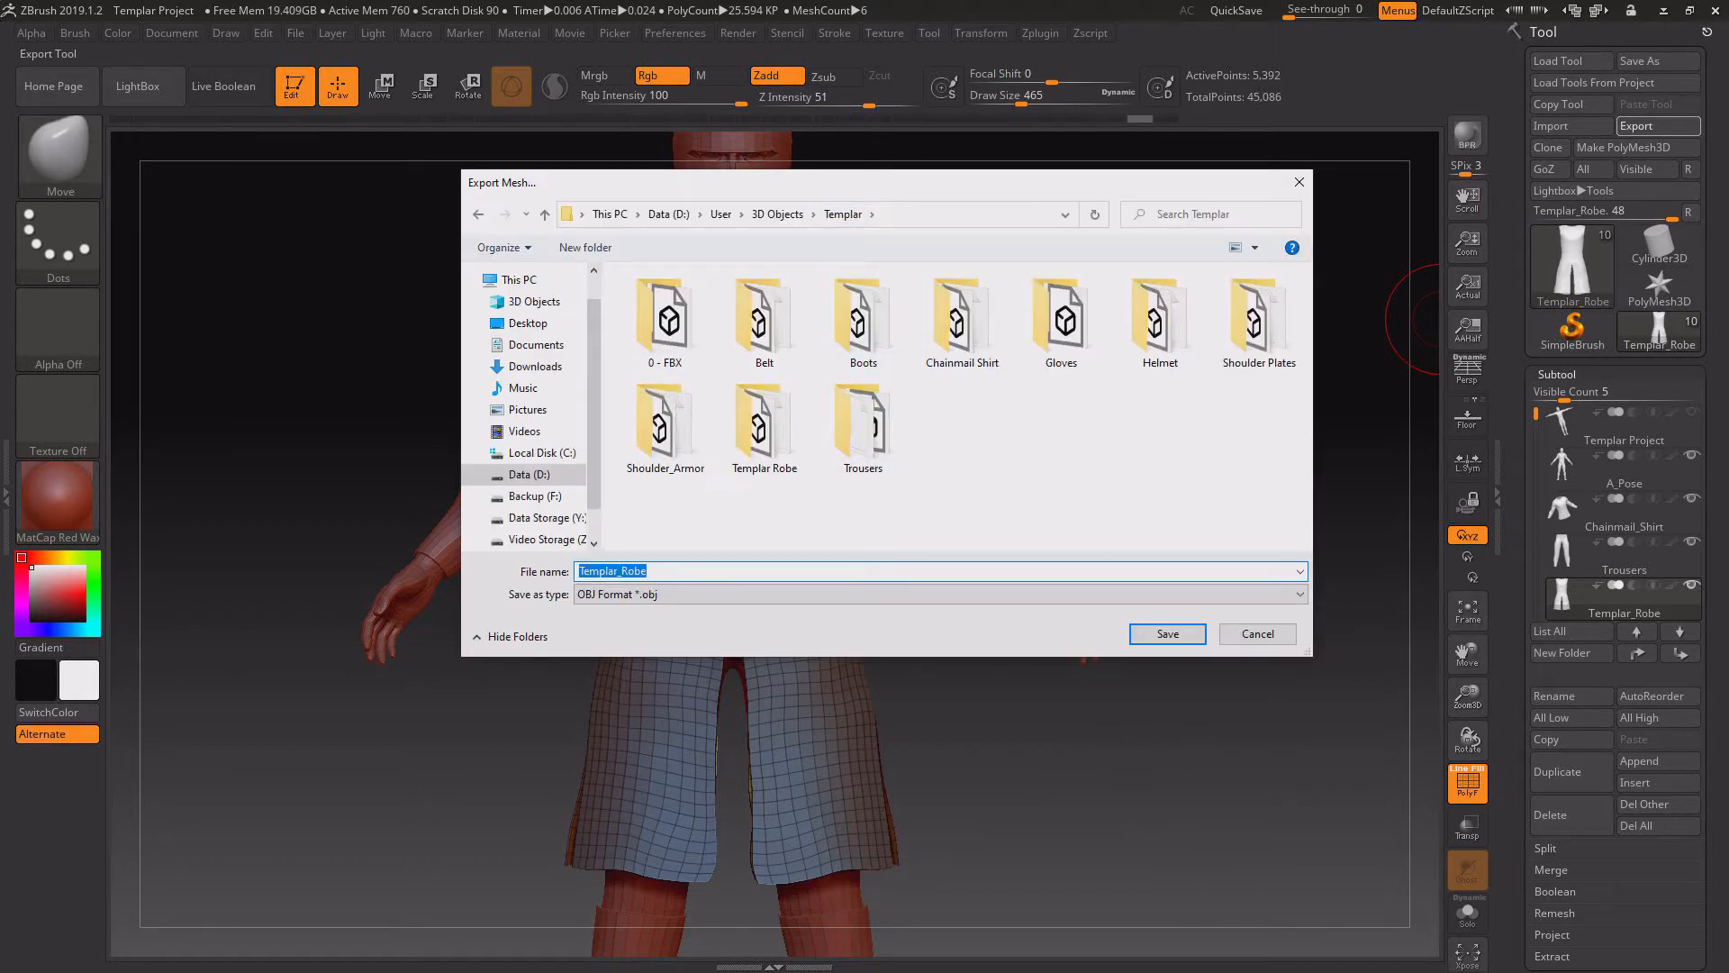
double_click(764, 424)
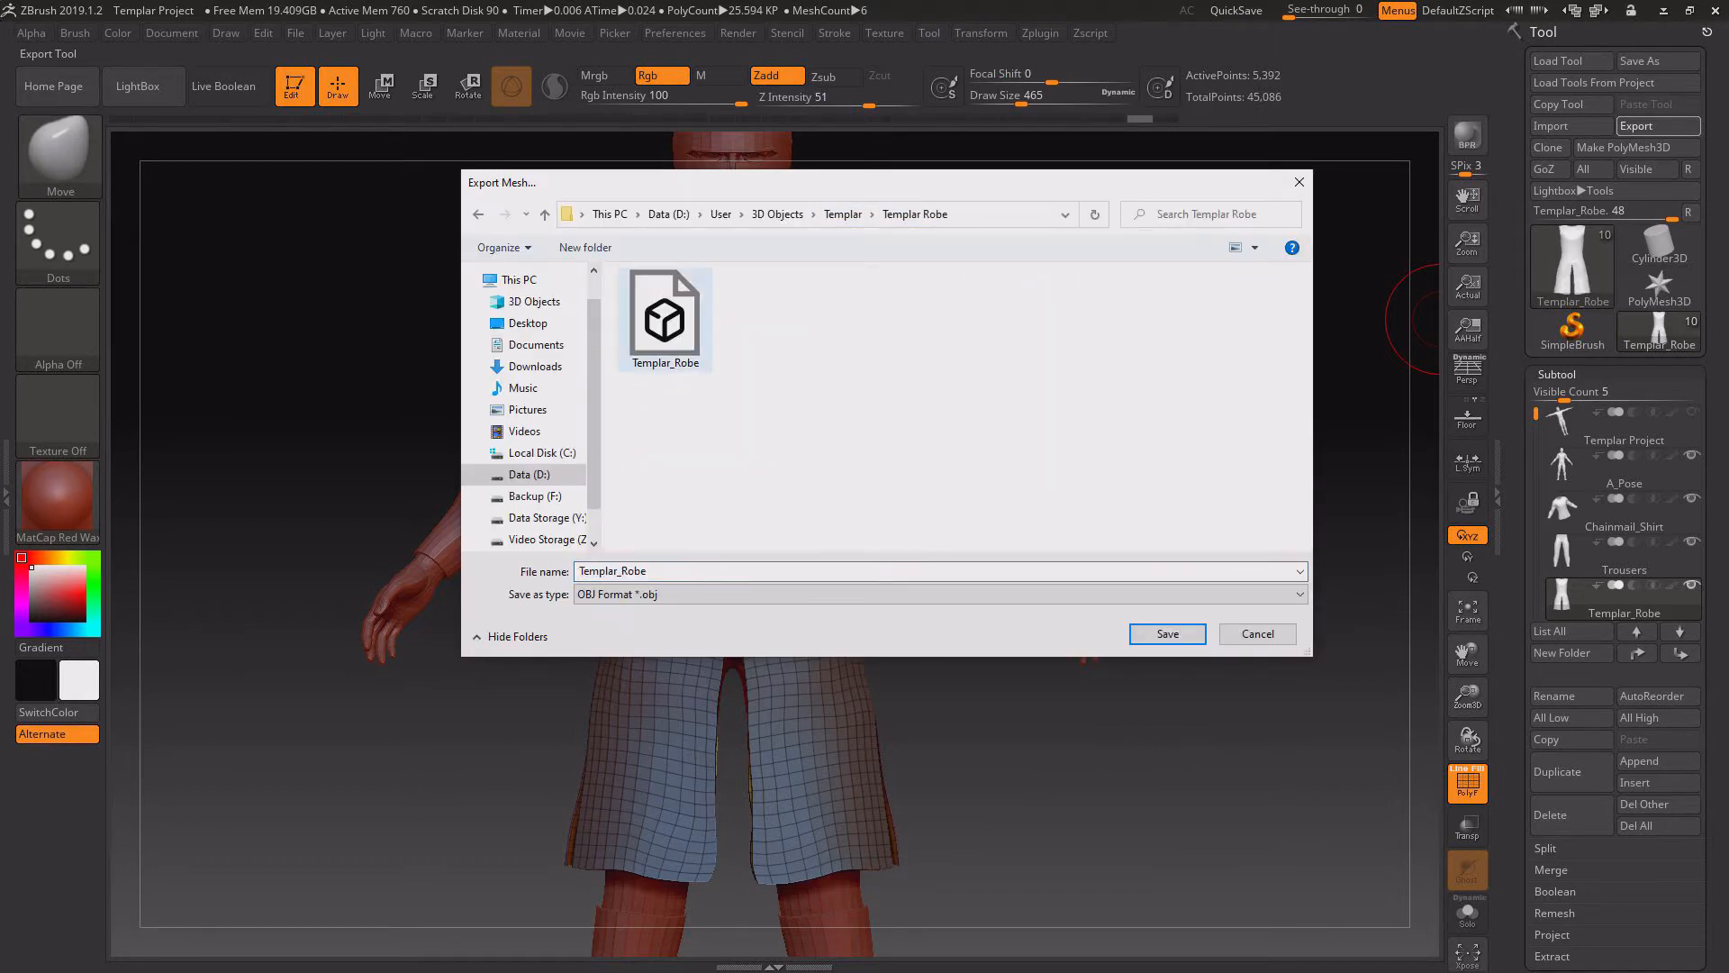
key(Return)
key(Return)
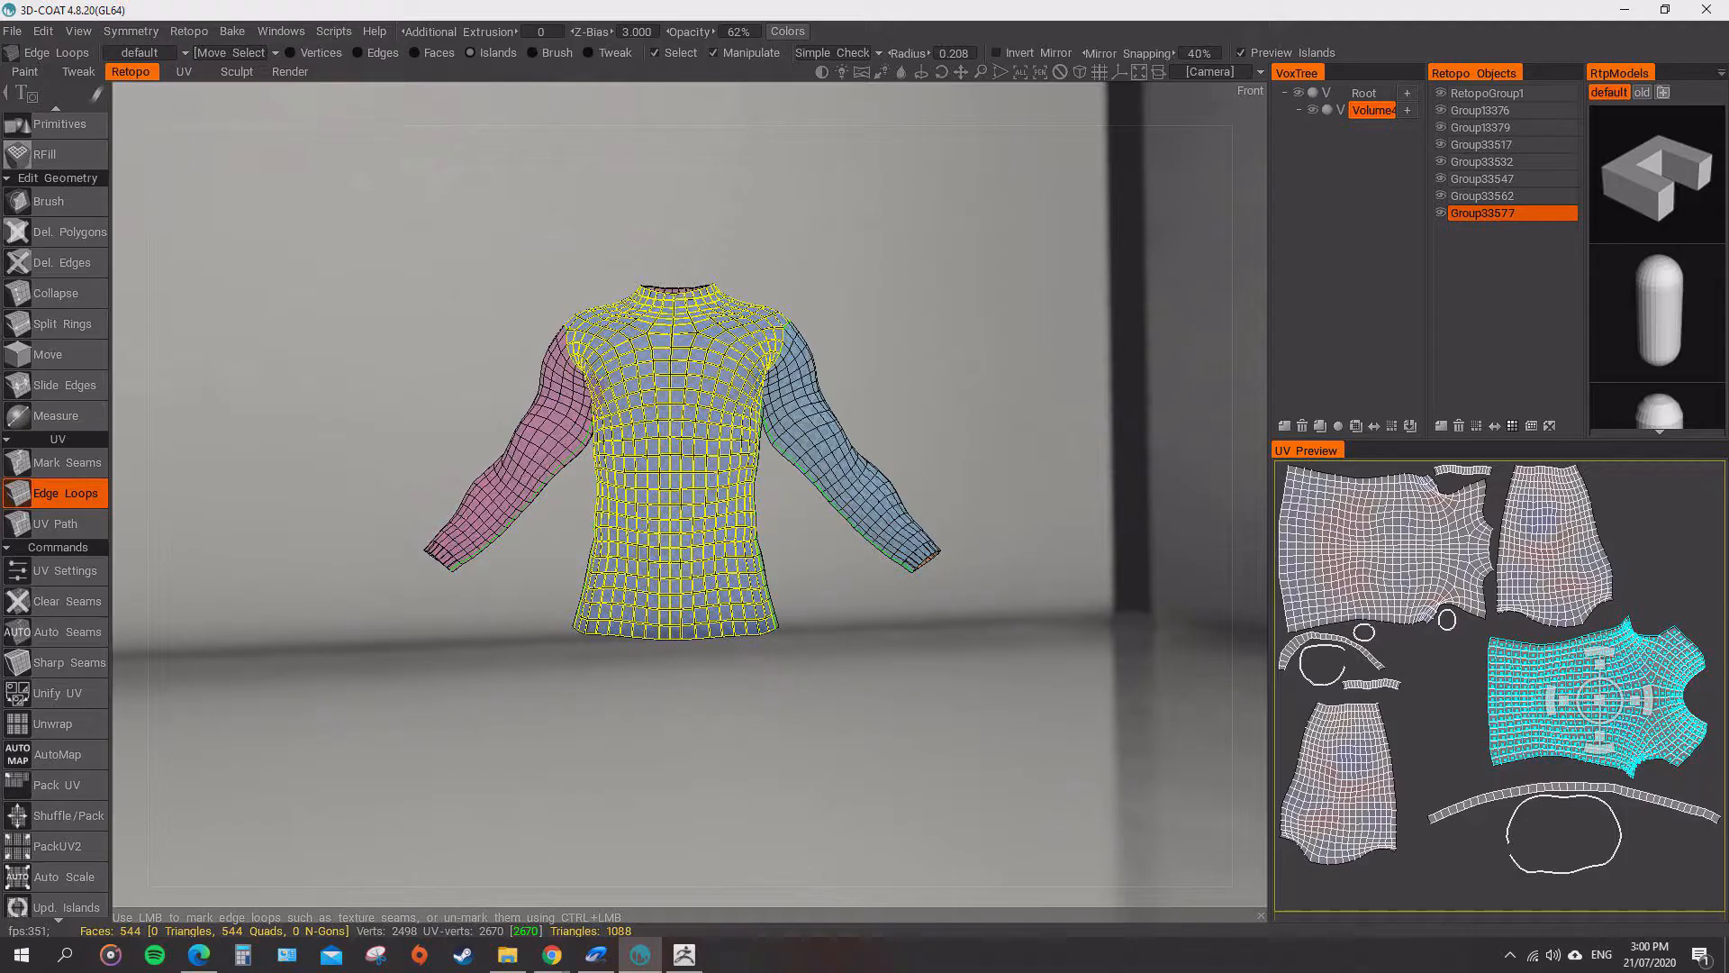
- Switch to 3D-Coat and start a new scene, discarding the unsaved changes to the chainmail shirt scene
click(13, 31)
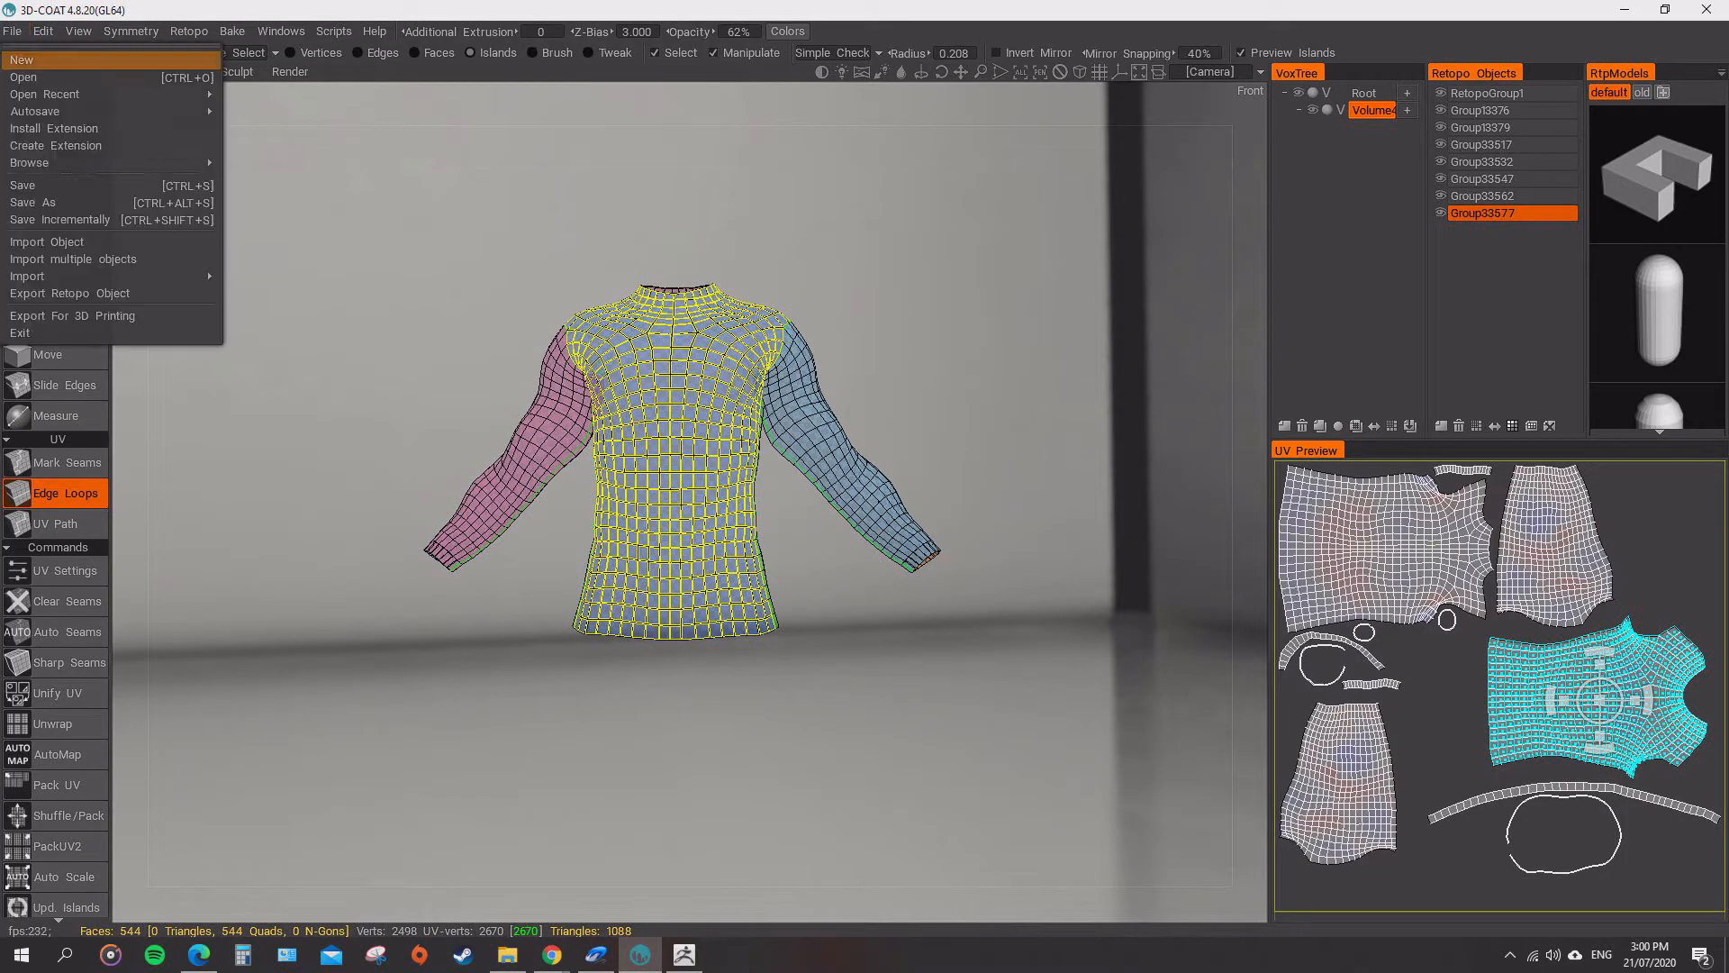
click(36, 77)
click(1197, 299)
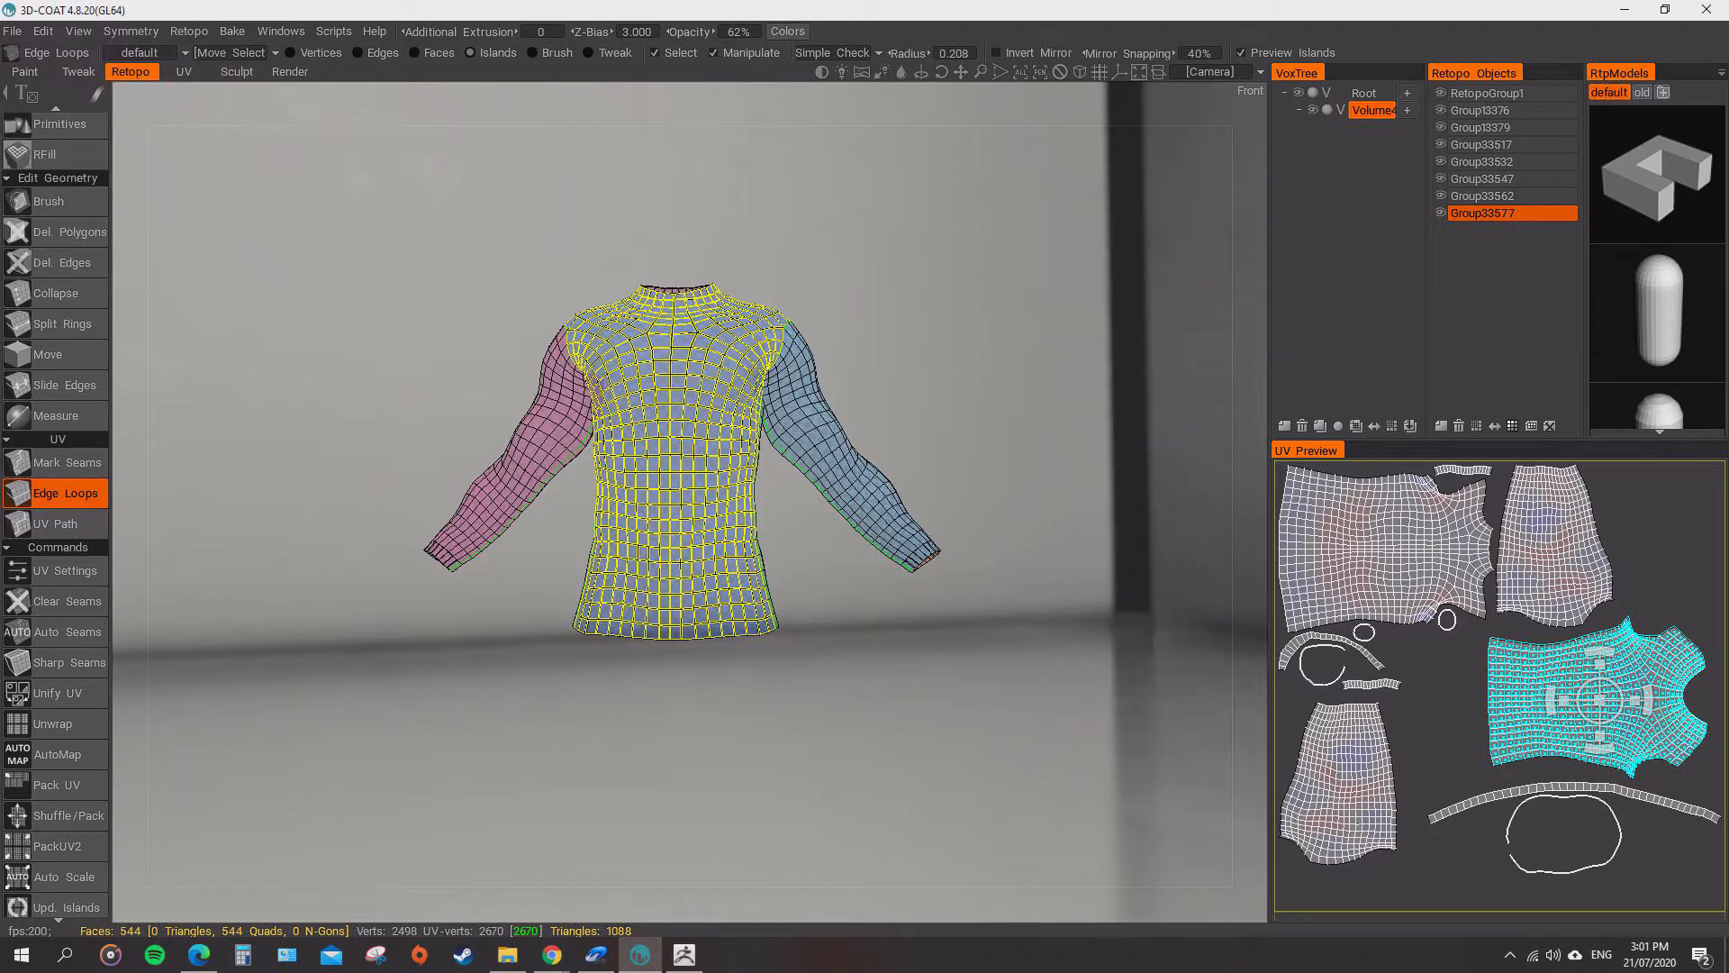
click(12, 30)
click(12, 31)
click(13, 31)
click(23, 59)
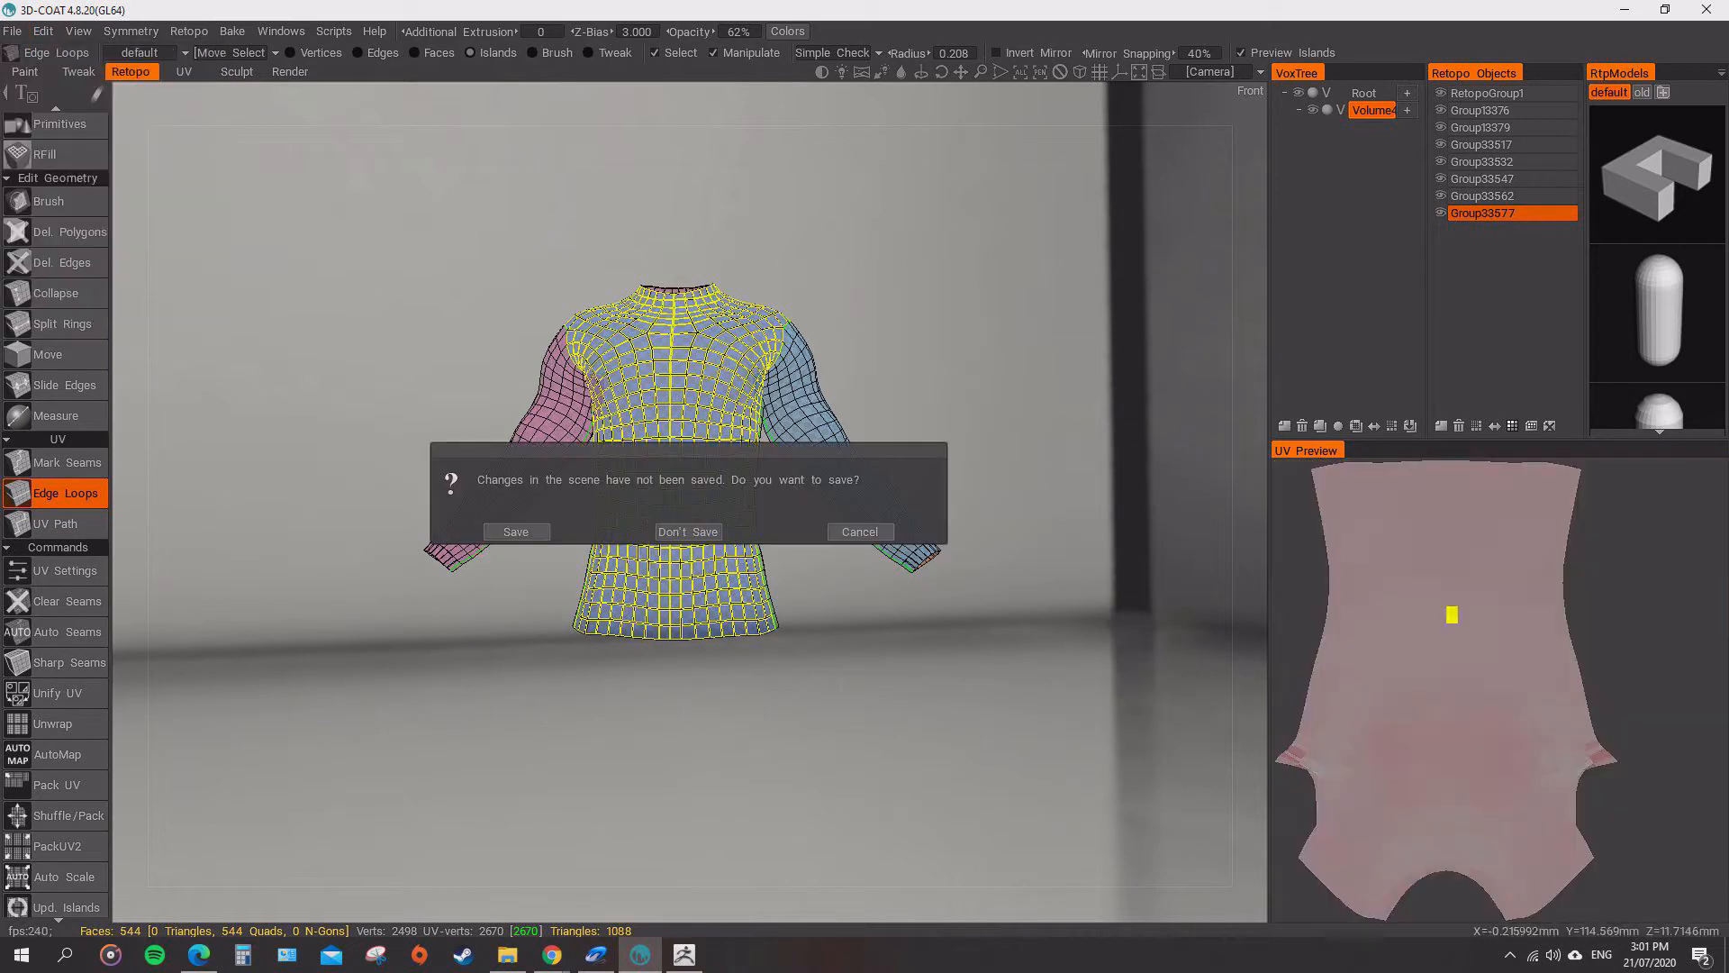
click(688, 531)
- Load the Templar_Robe mesh from the Templar Robe folder into the new scene
click(540, 684)
click(525, 582)
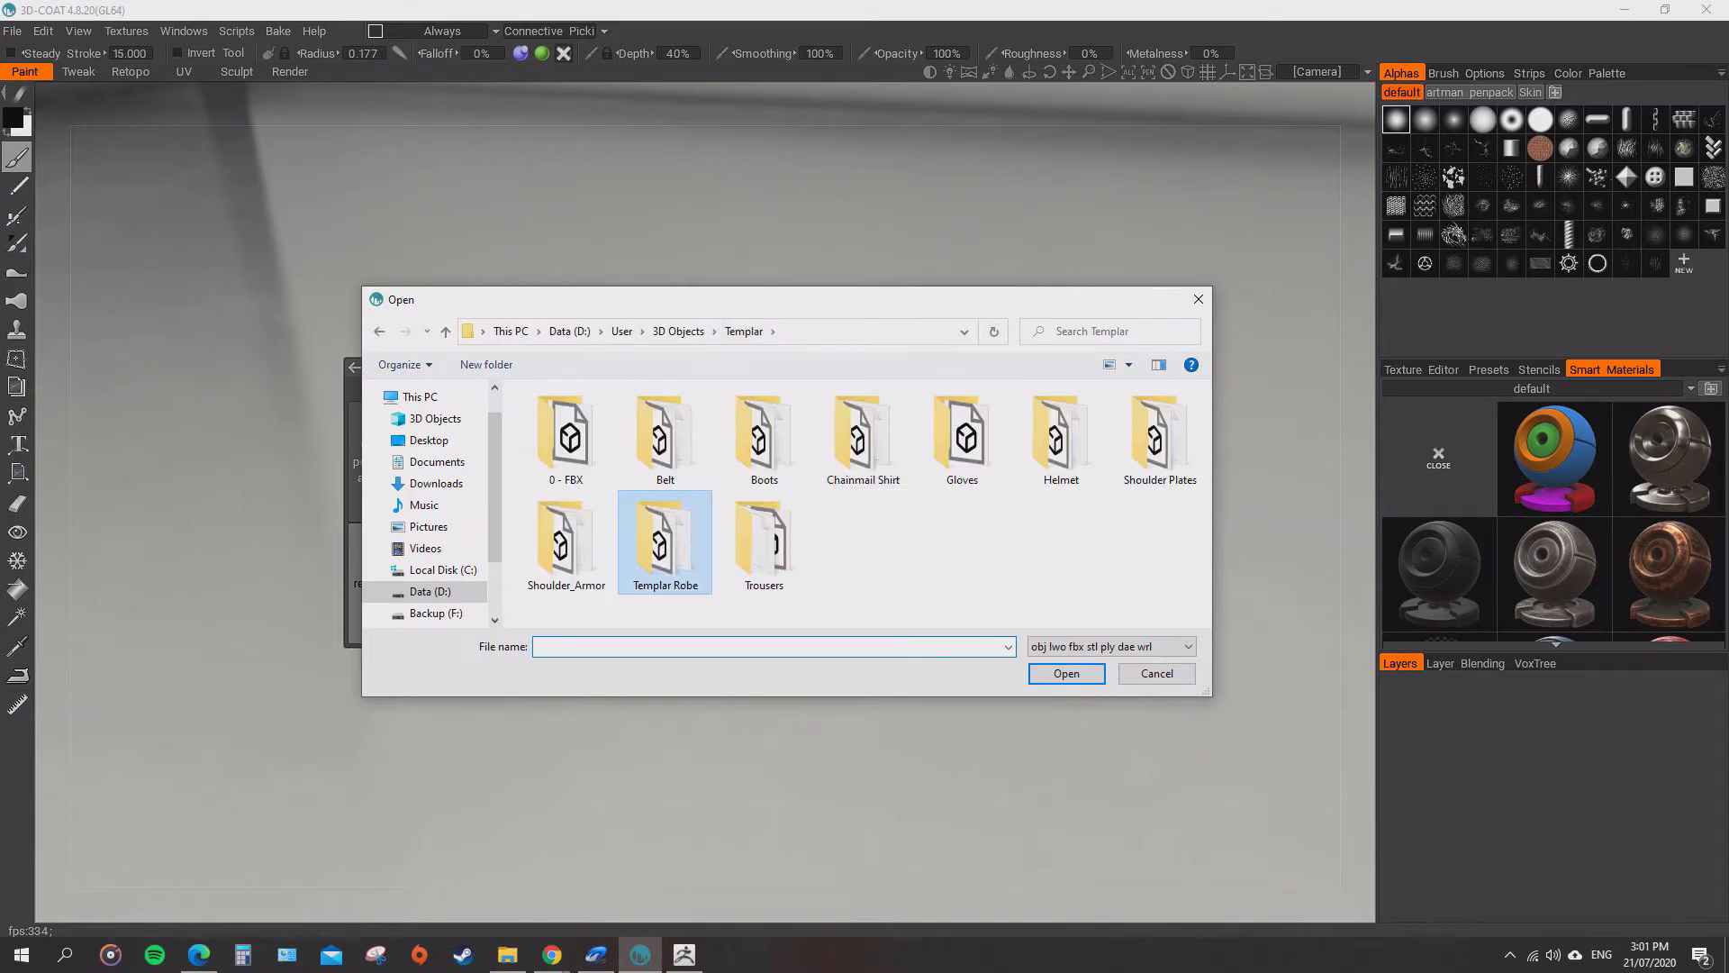
double_click(665, 541)
double_click(566, 438)
- Toggle the visibility of the individual retopo groups to identify which part of the robe's mesh each one contains
scroll(692, 432, up, 7)
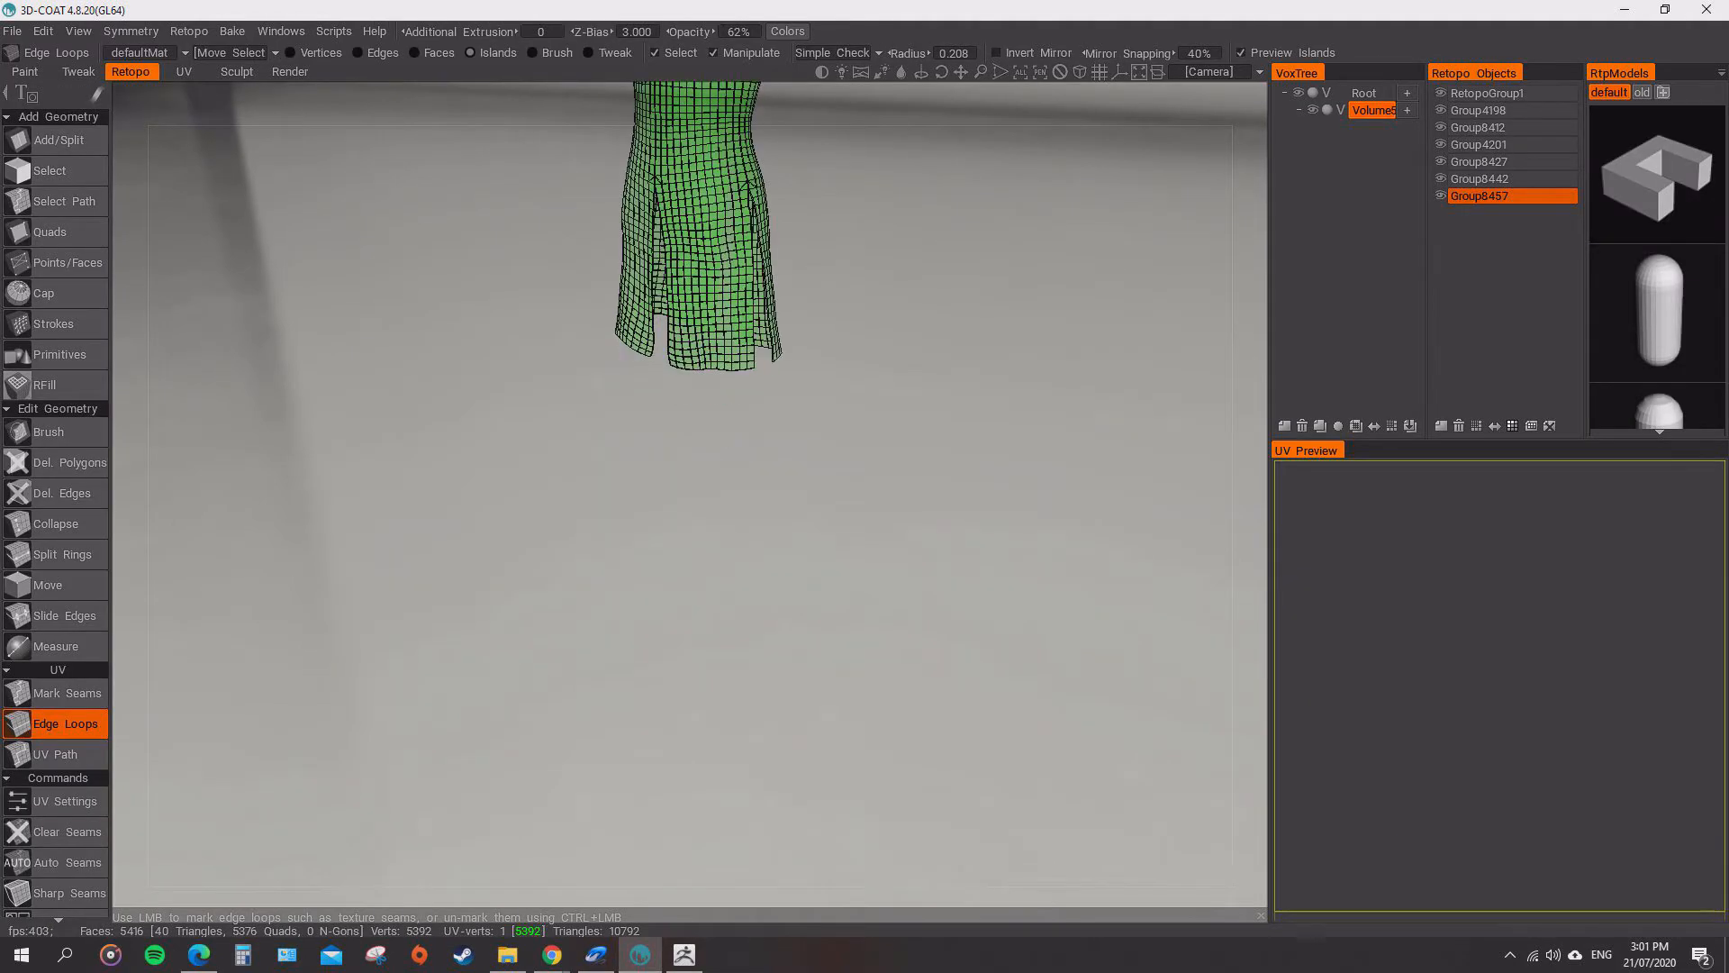
alt+drag(692, 577, 793, 523)
scroll(691, 495, up, 7)
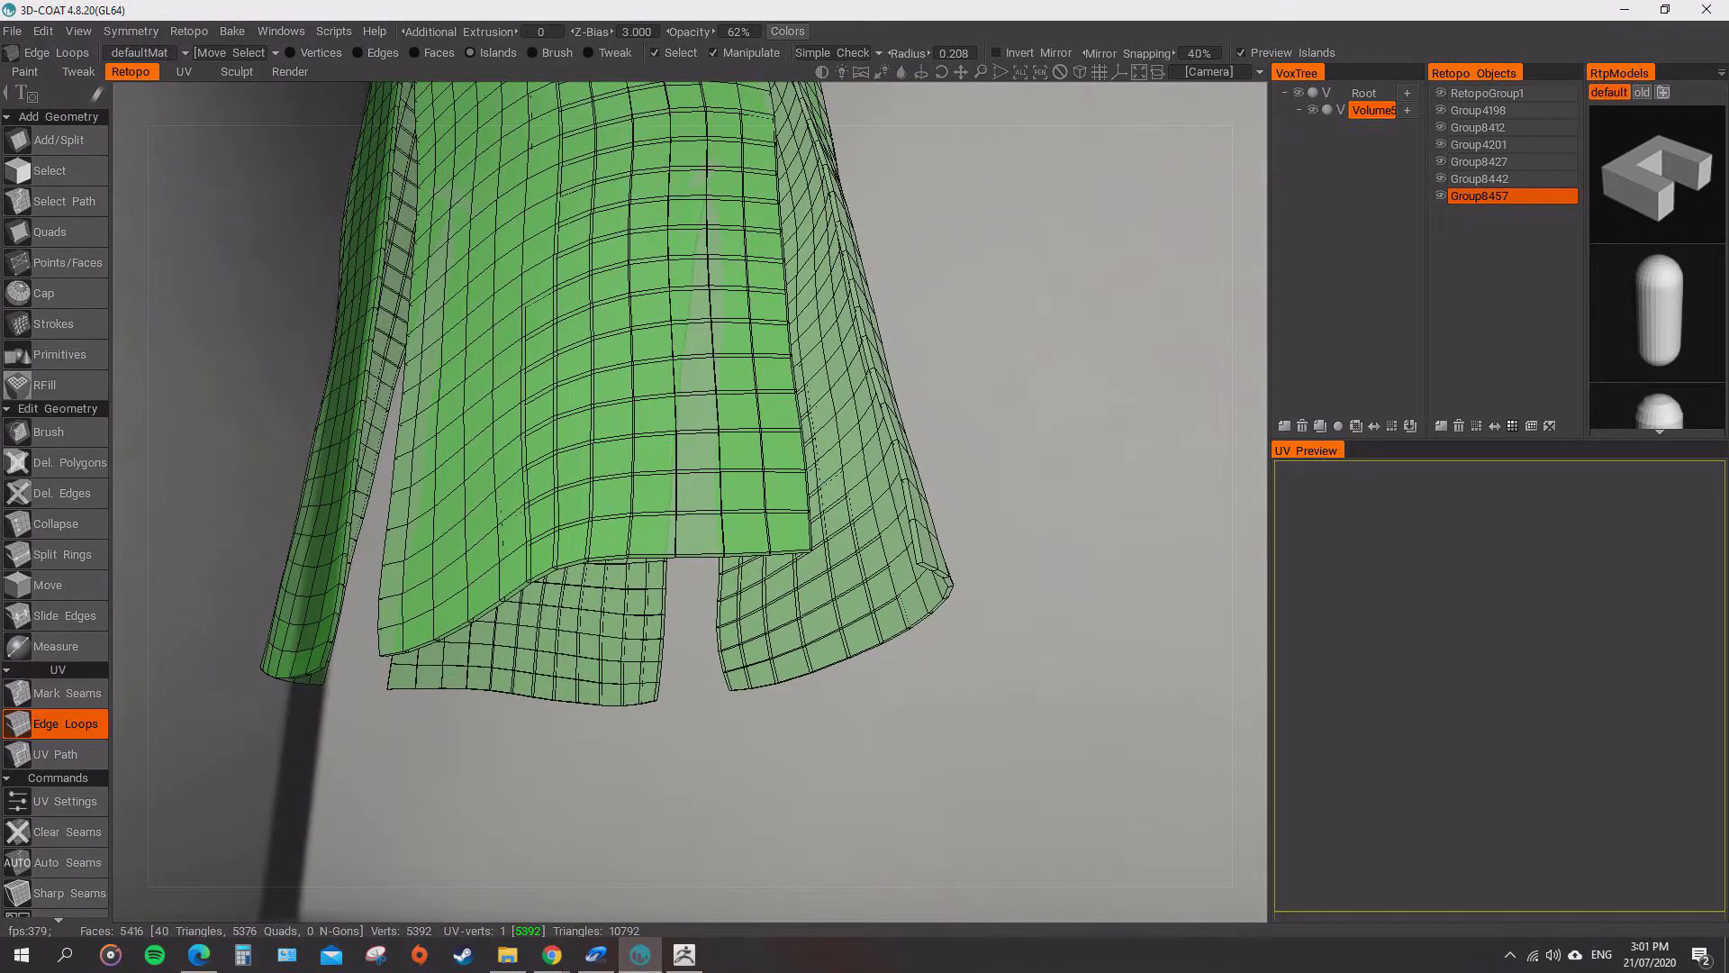
click(1480, 178)
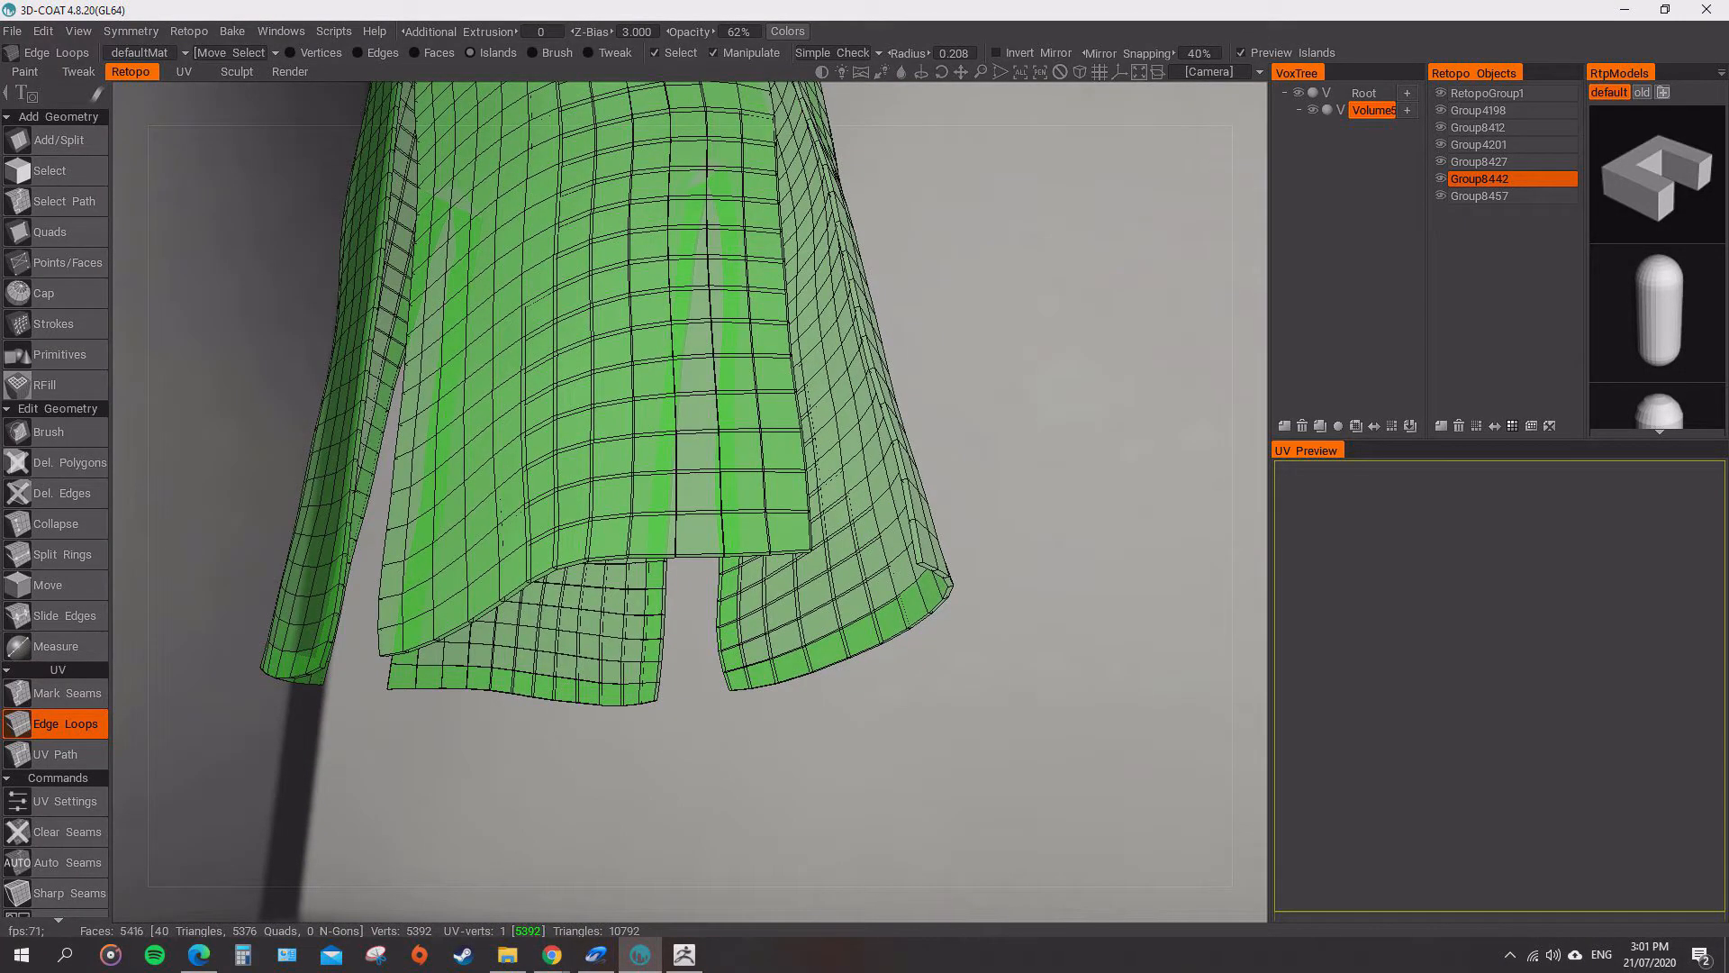
alt+drag(793, 504, 648, 550)
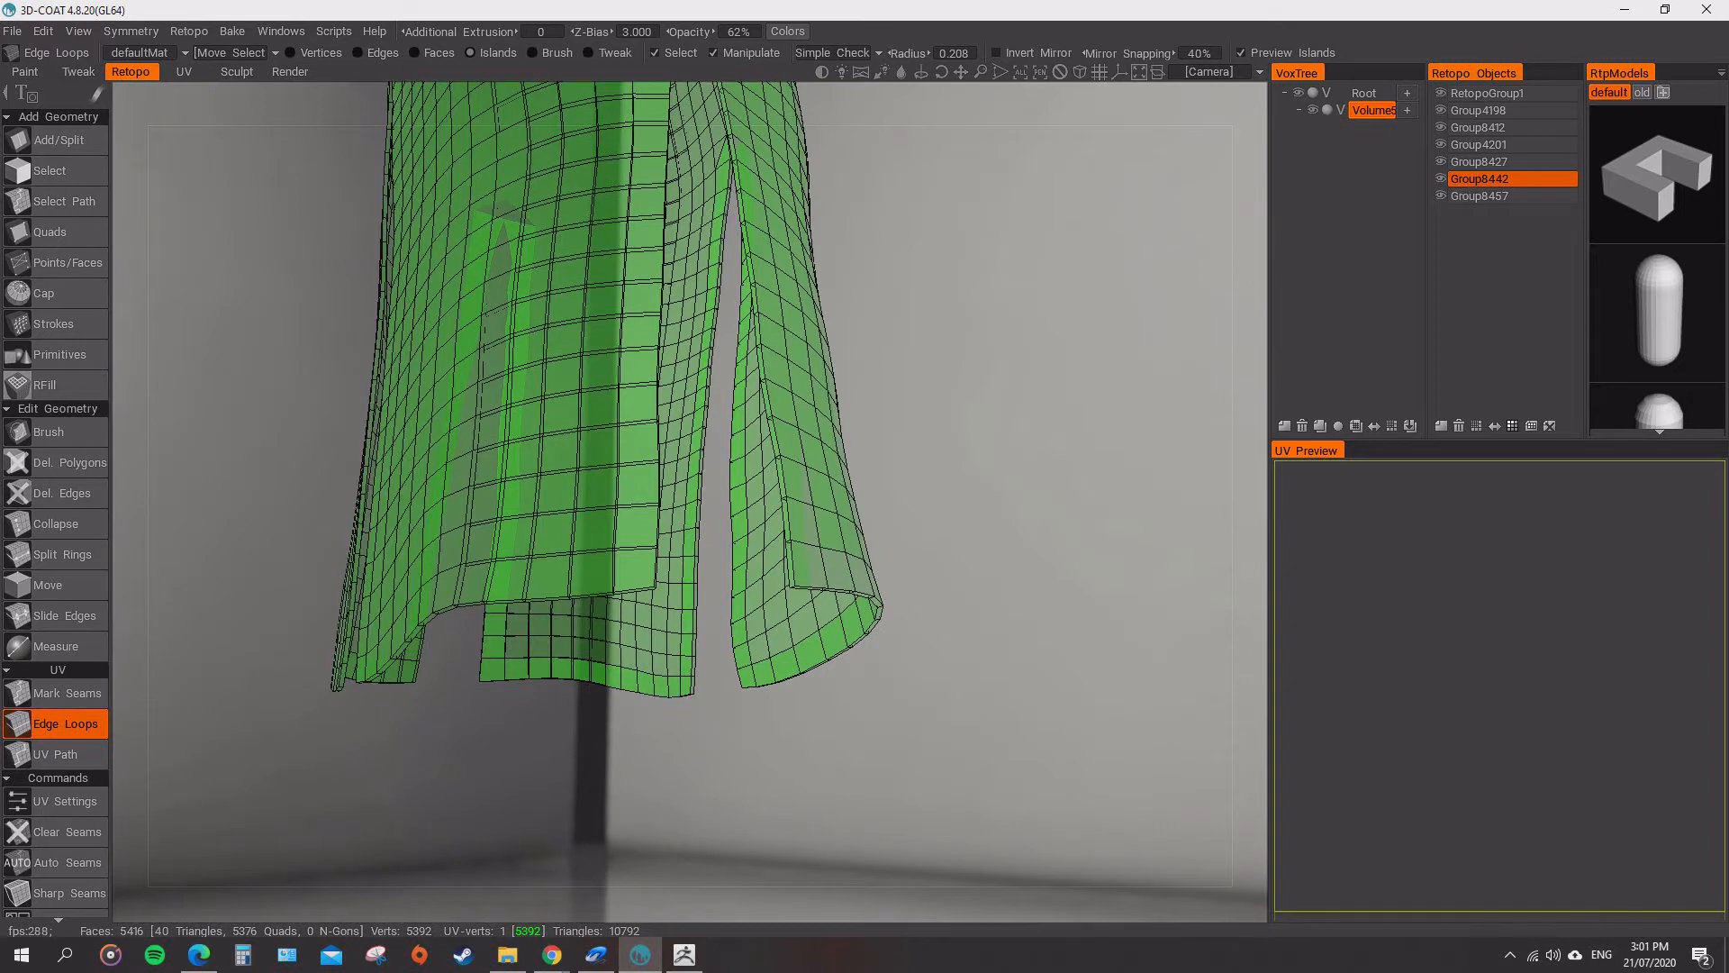
click(1479, 195)
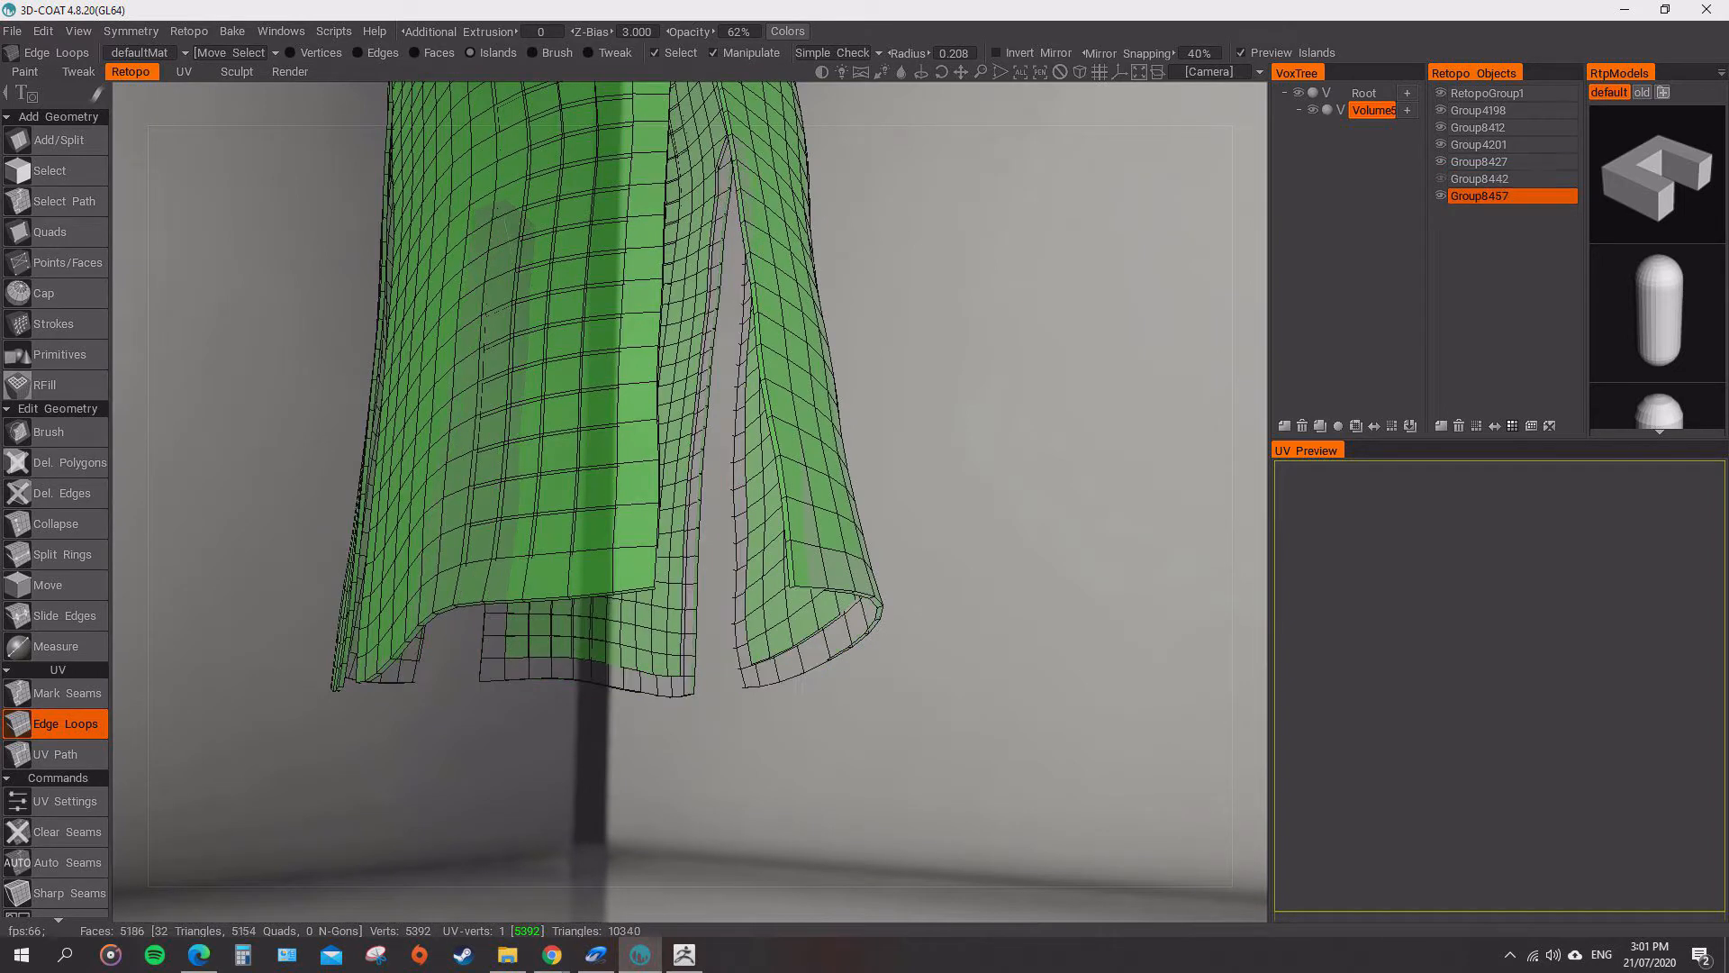
click(1440, 179)
click(1440, 161)
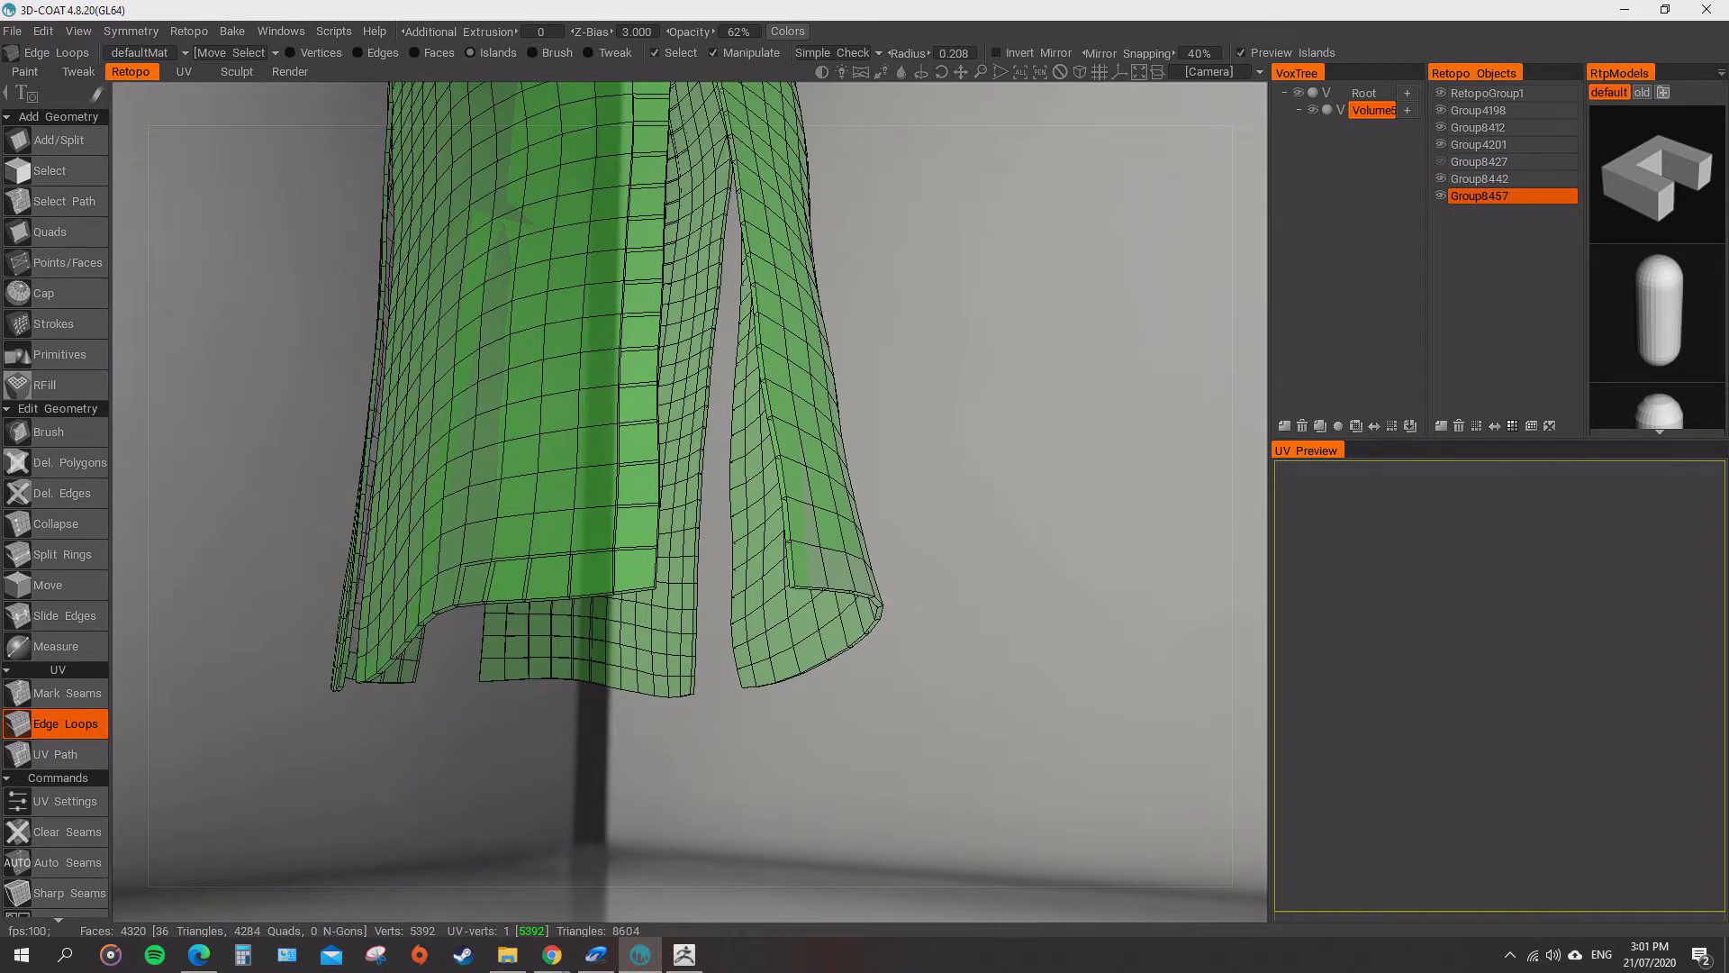
click(1441, 161)
click(1441, 144)
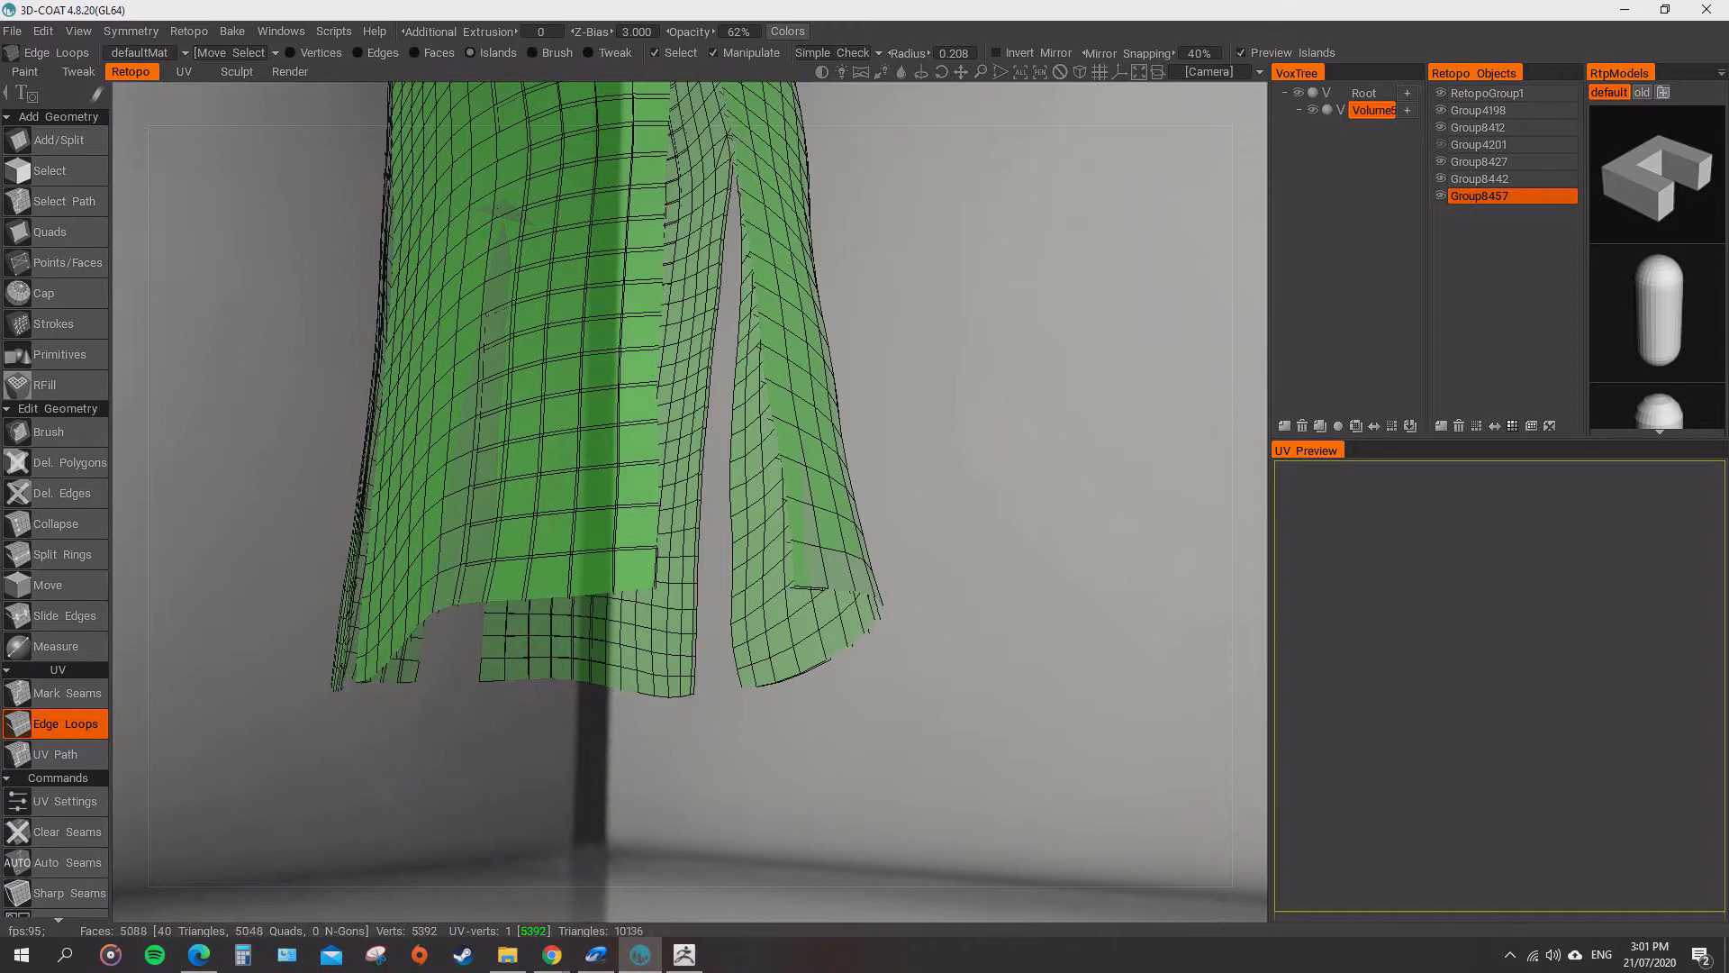
click(1441, 144)
click(1440, 127)
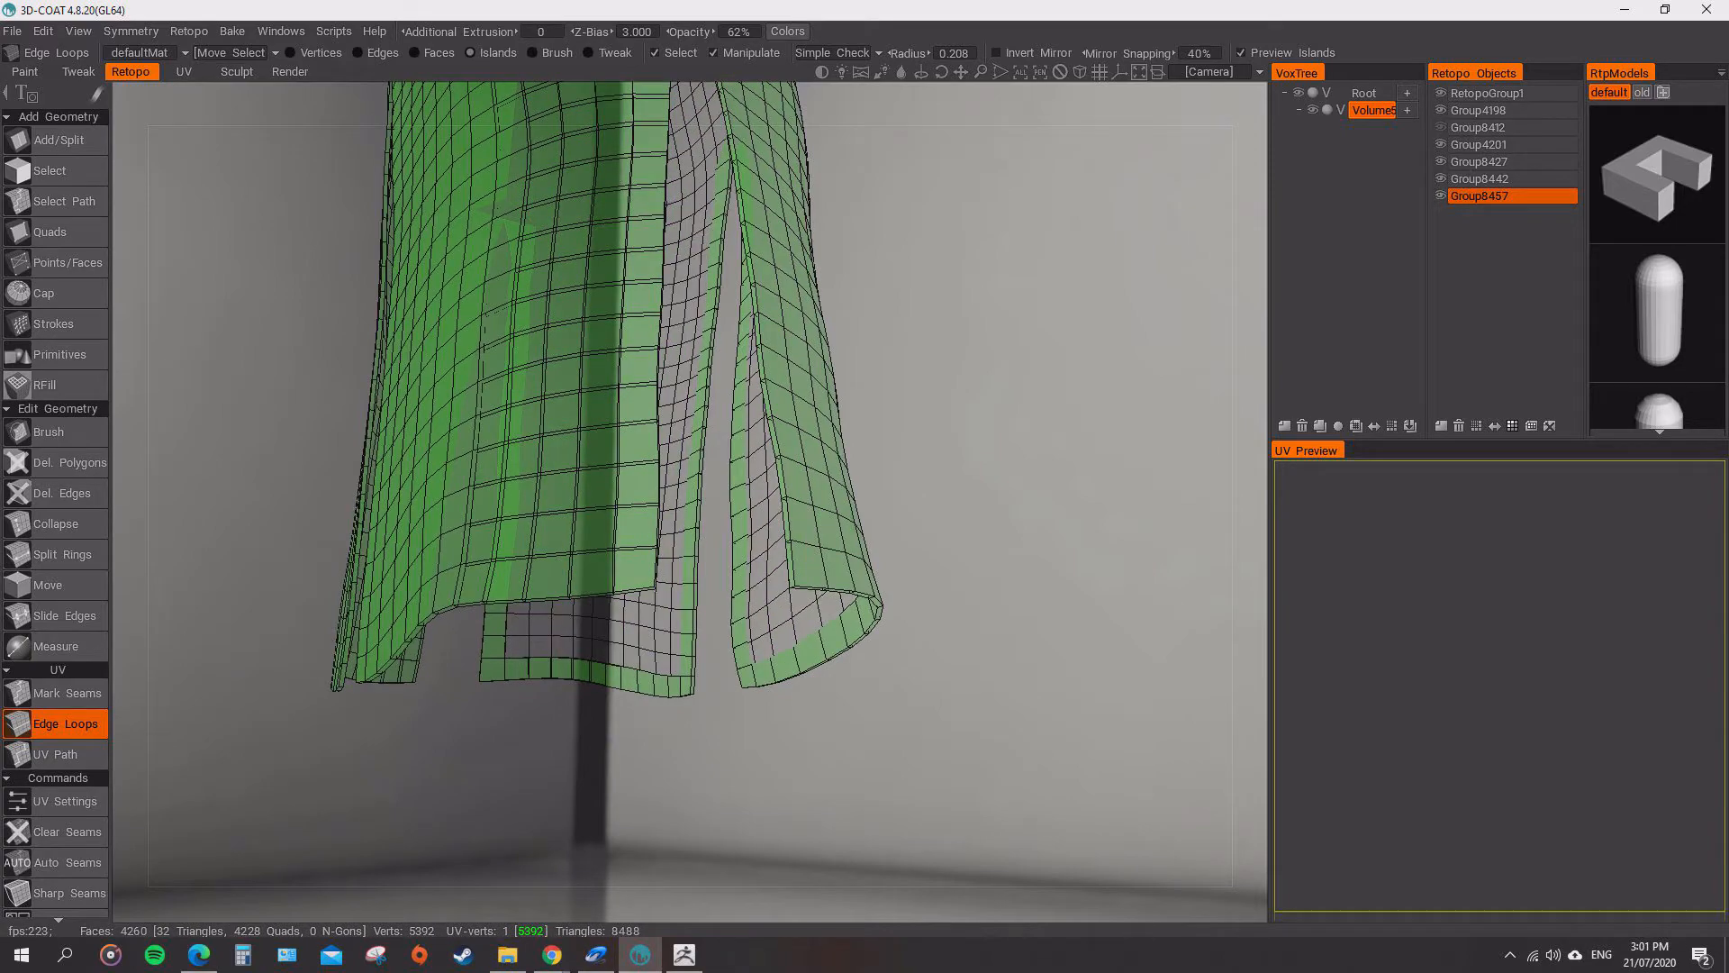
- Delete Group8427 and Group8412, the retopo groups forming the robe's inner surface
drag(1035, 558, 815, 383)
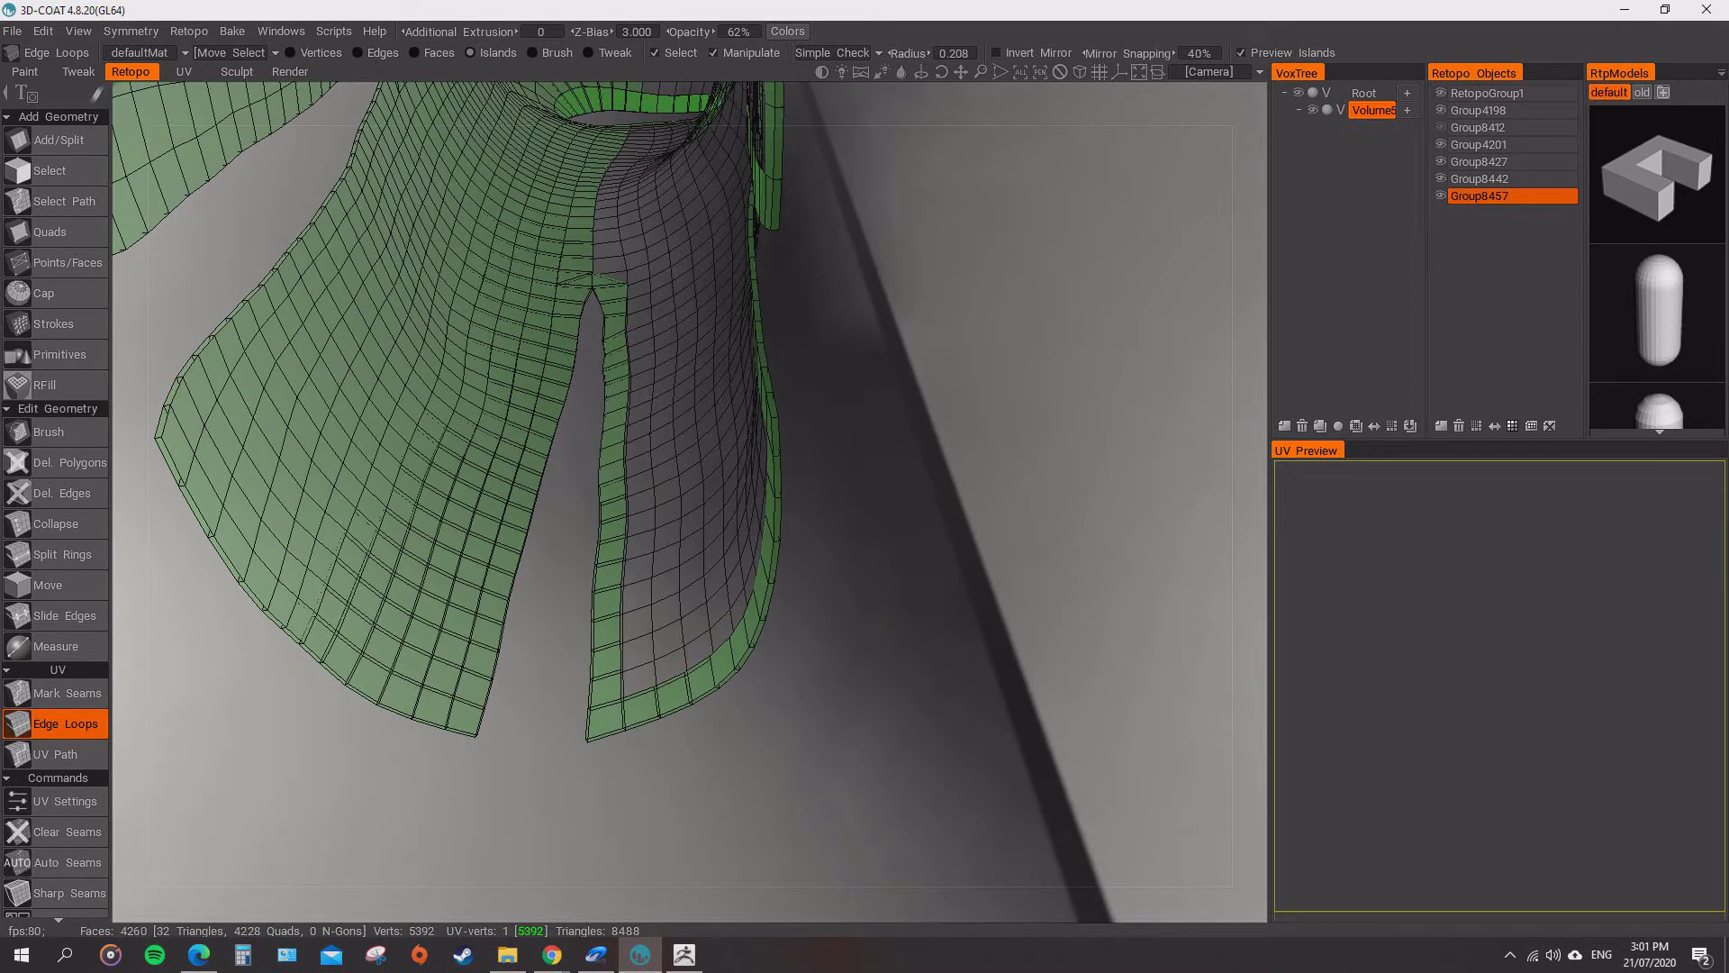
click(1441, 162)
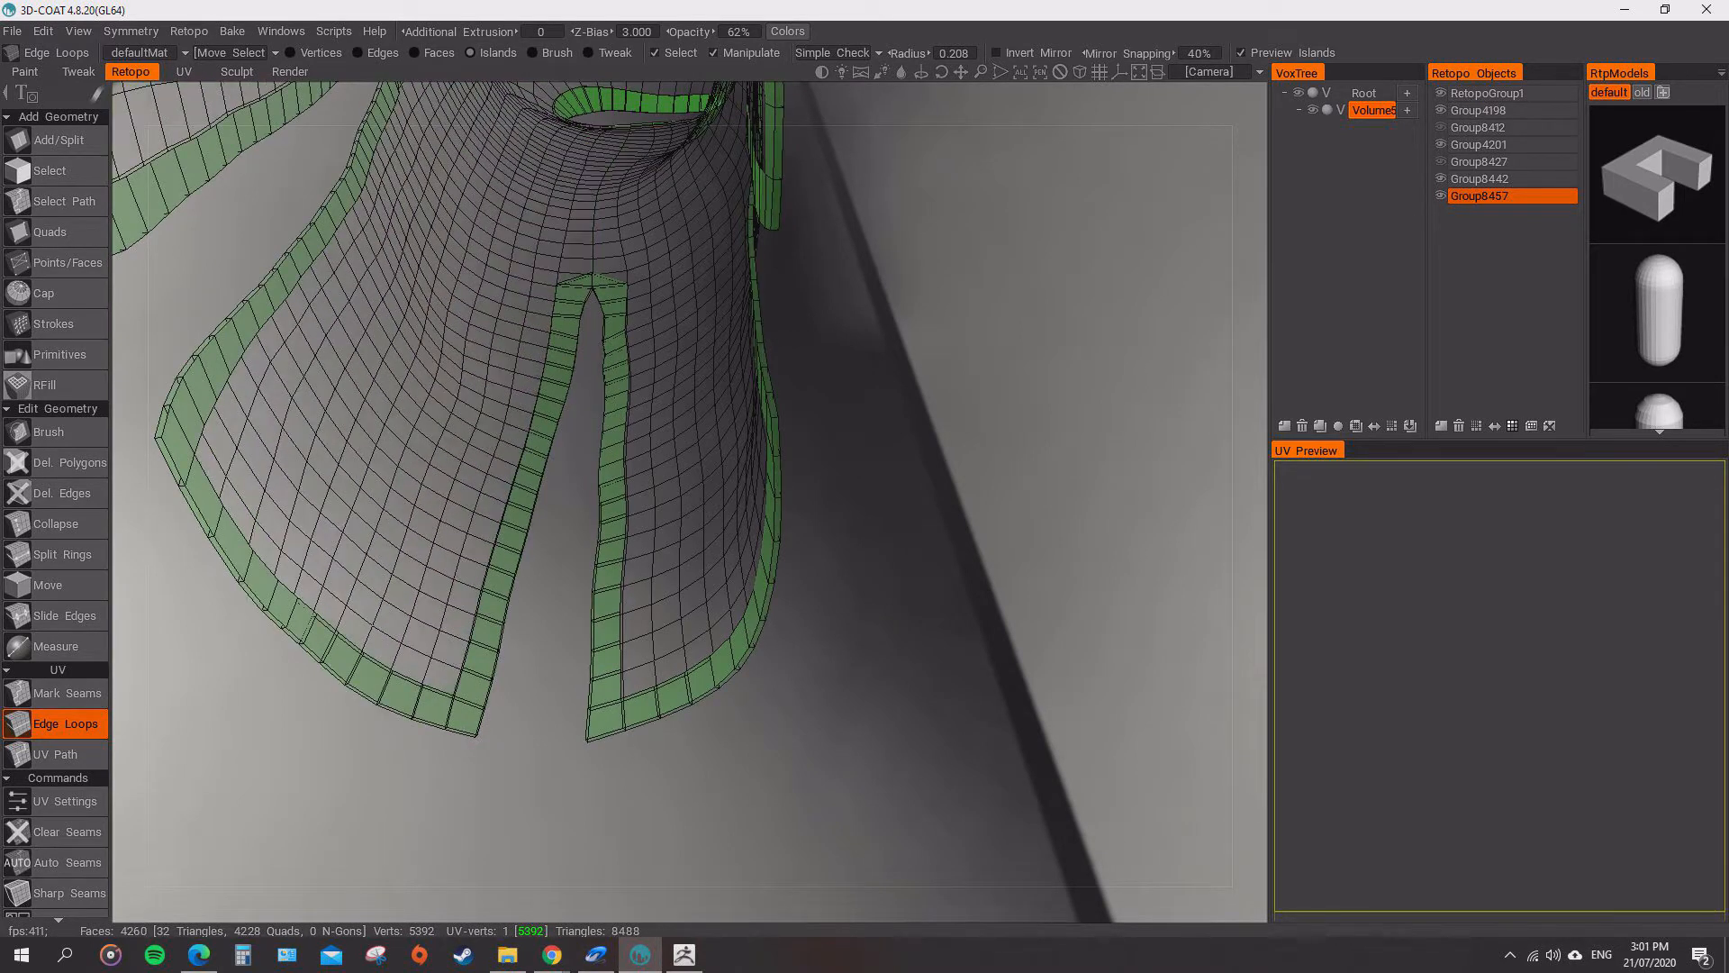
scroll(774, 432, down, 10)
drag(865, 405, 882, 504)
scroll(689, 495, up, 5)
scroll(689, 496, up, 2)
middle_drag(882, 360, 865, 747)
drag(900, 630, 486, 540)
alt+drag(631, 628, 166, 392)
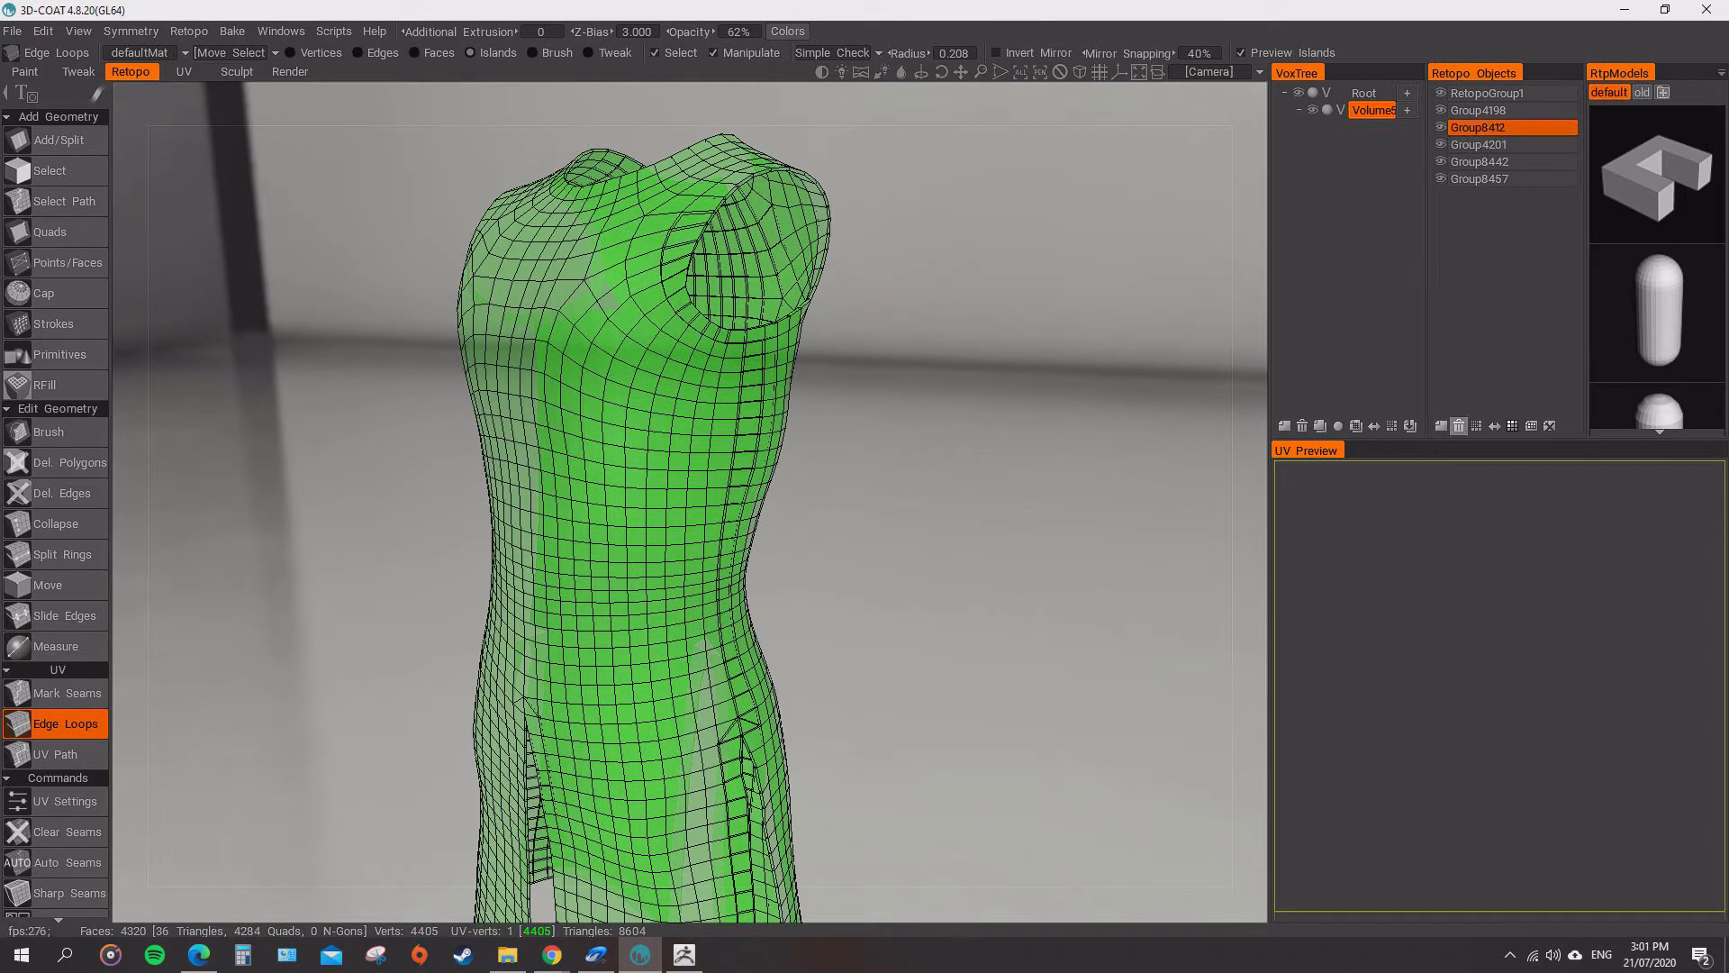
click(1458, 425)
- Delete Group8457 and Group8442, the retopo groups forming the robe's remaining thickness and inner border strips
scroll(865, 504, down, 5)
alt+drag(865, 540, 847, 594)
alt+middle_drag(846, 541, 851, 630)
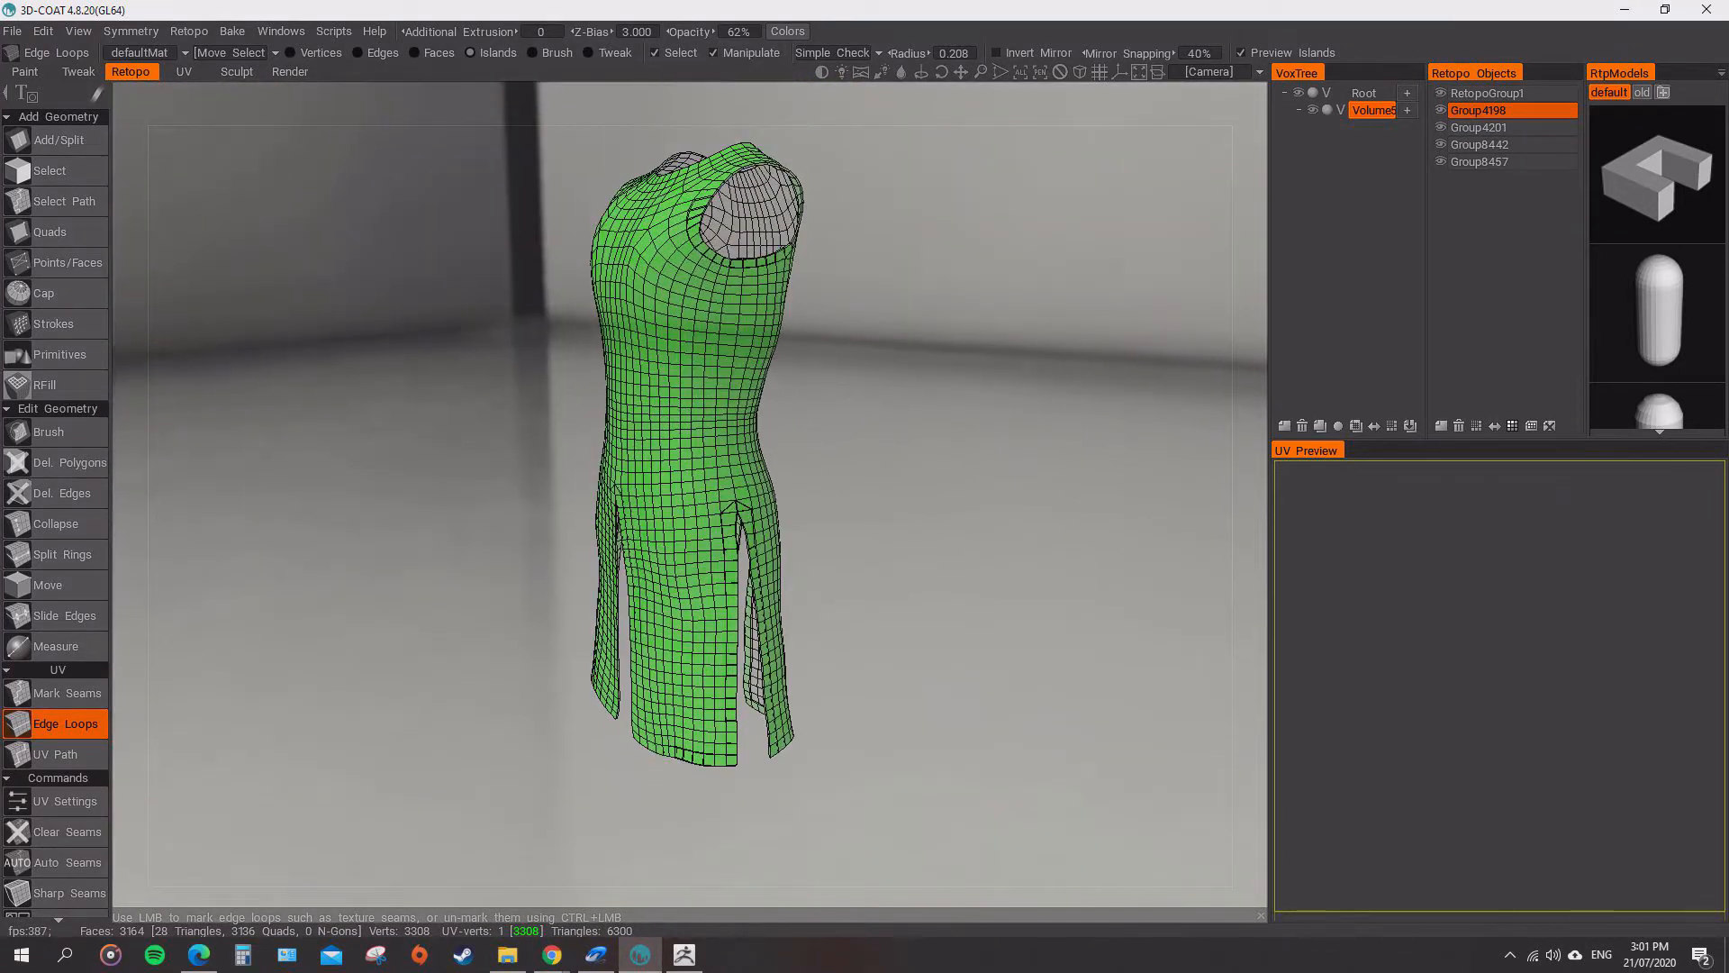
alt+drag(851, 630, 793, 360)
alt+drag(986, 487, 999, 428)
scroll(690, 502, up, 4)
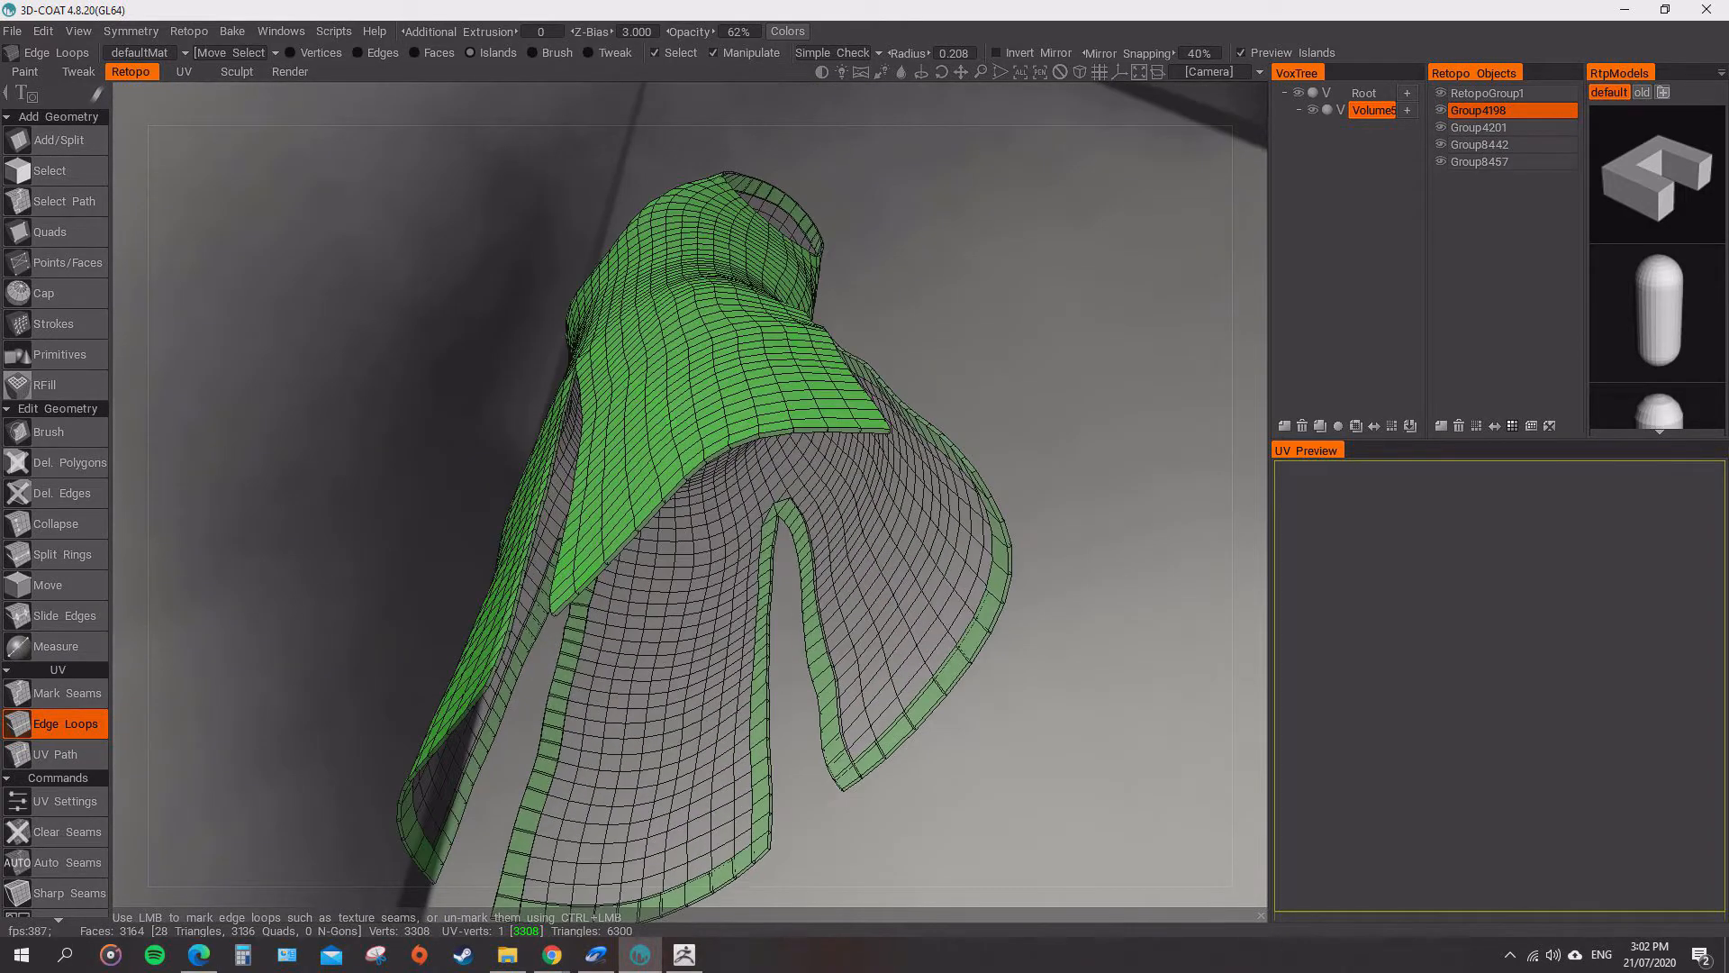
scroll(690, 502, down, 1)
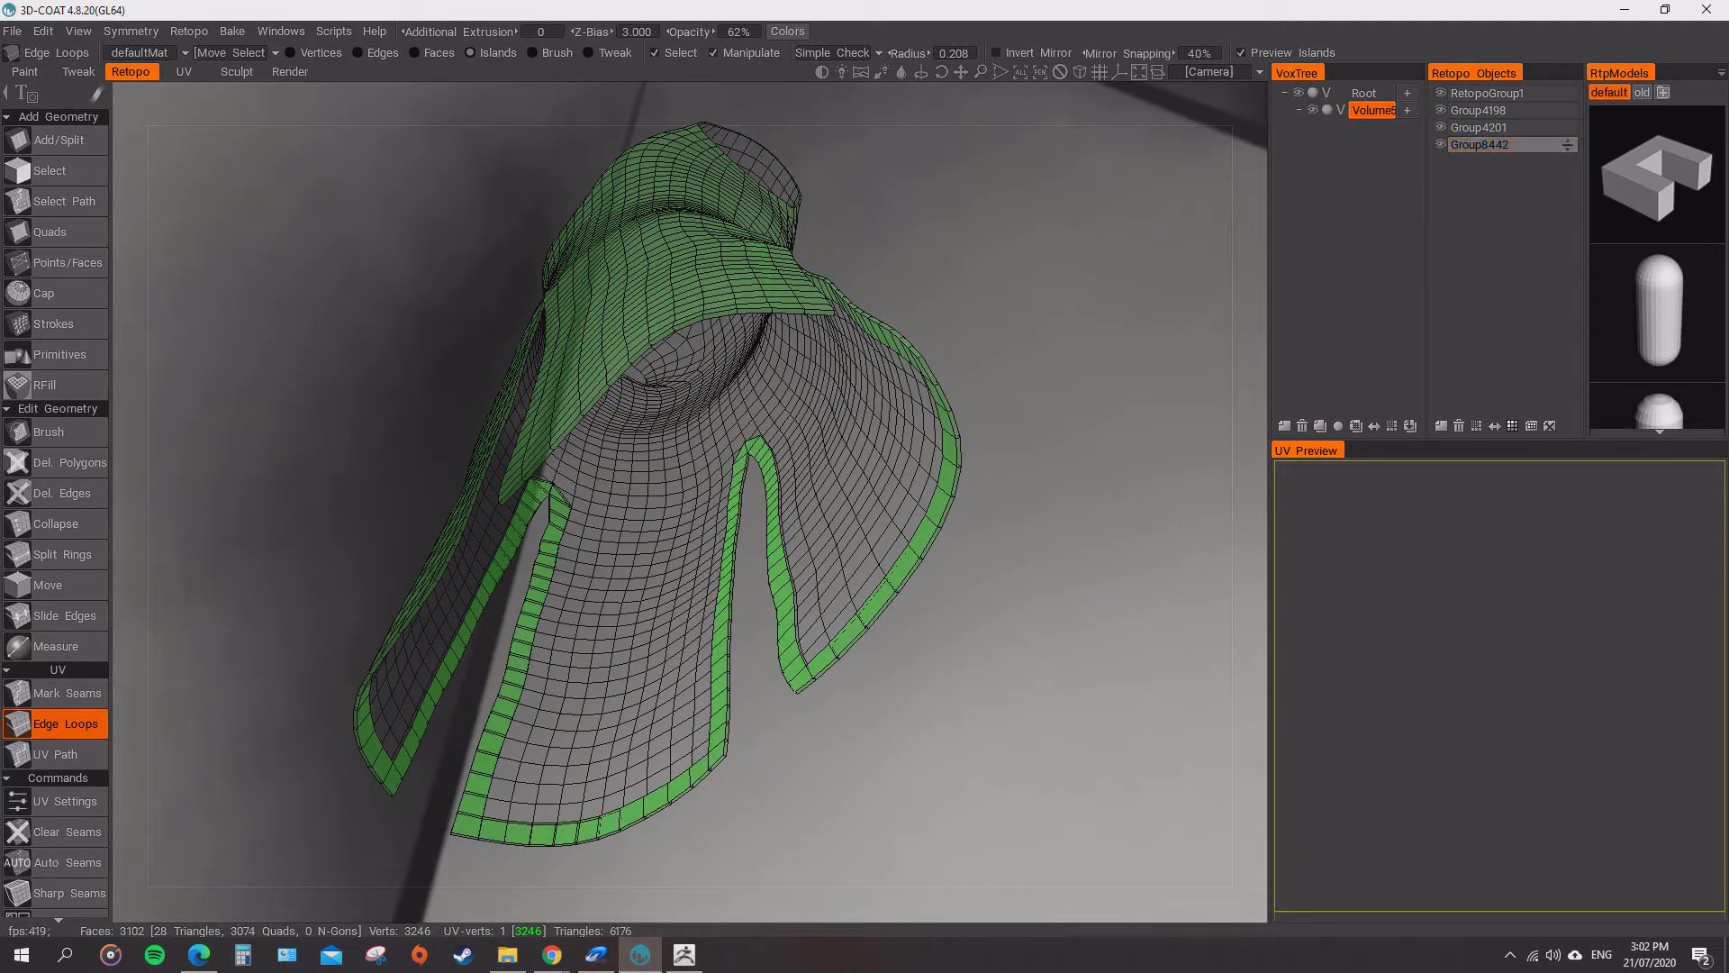
click(1440, 144)
click(1459, 426)
- Mark the horizontal edge loop around the robe just above the front slit as a UV seam
drag(1018, 576, 774, 653)
scroll(773, 655, down, 5)
drag(972, 630, 810, 477)
scroll(811, 478, up, 3)
drag(955, 504, 936, 473)
scroll(671, 405, up, 3)
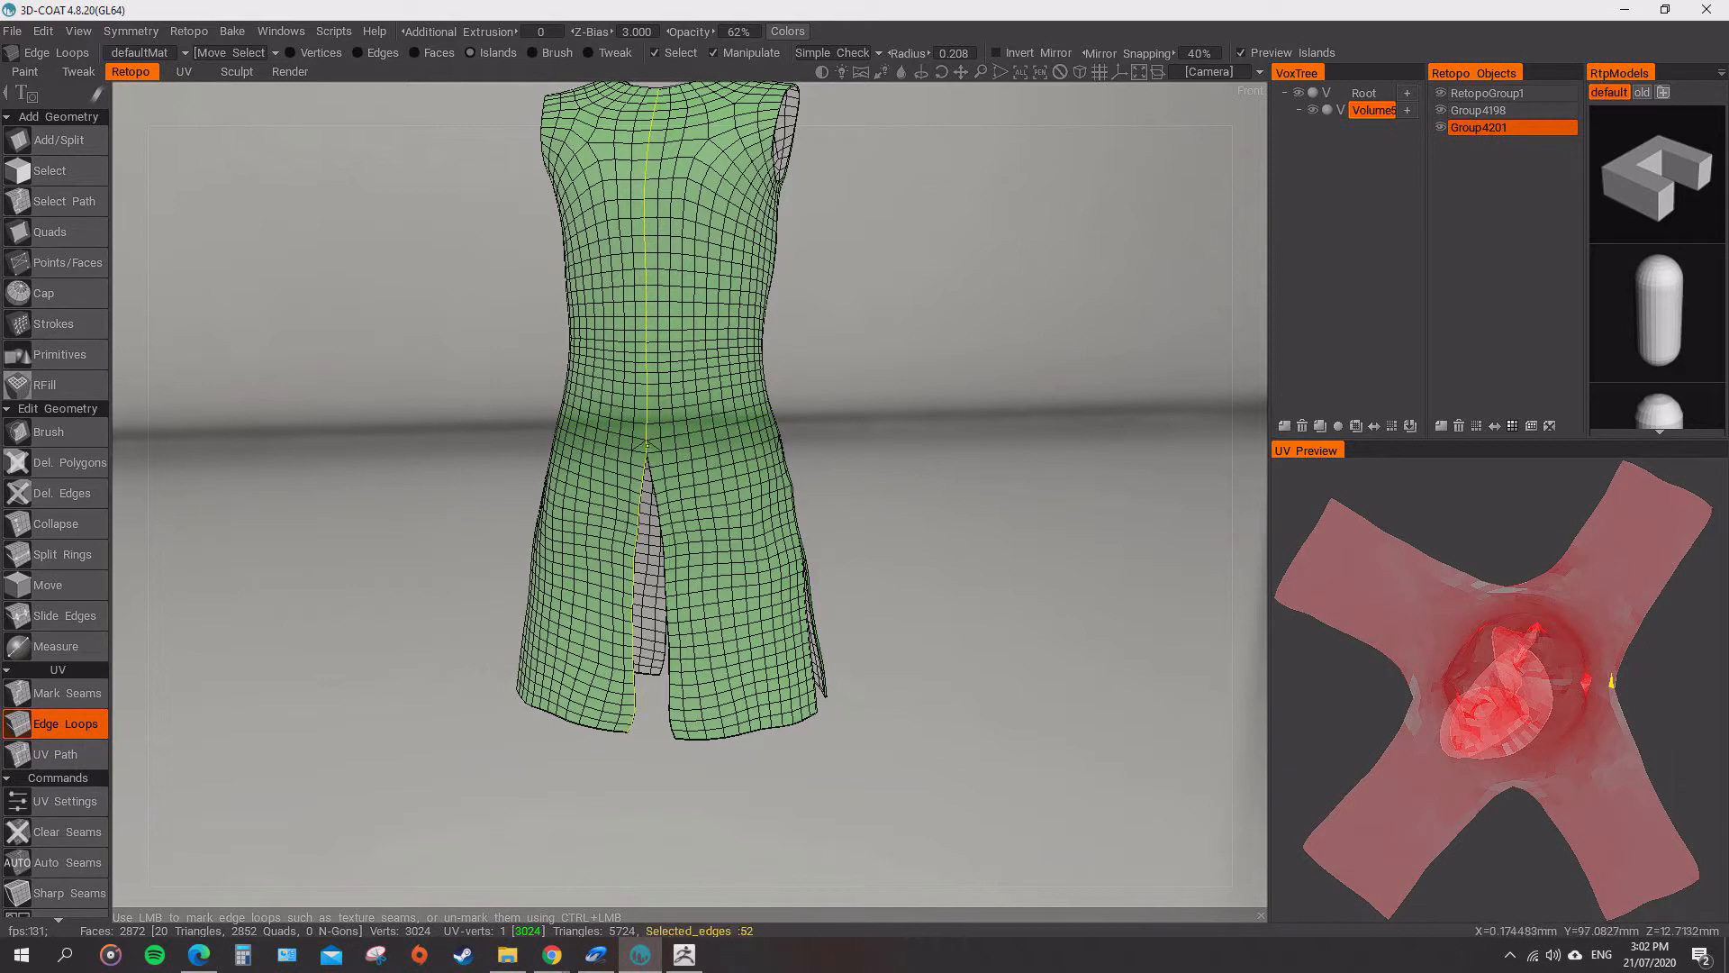
click(643, 441)
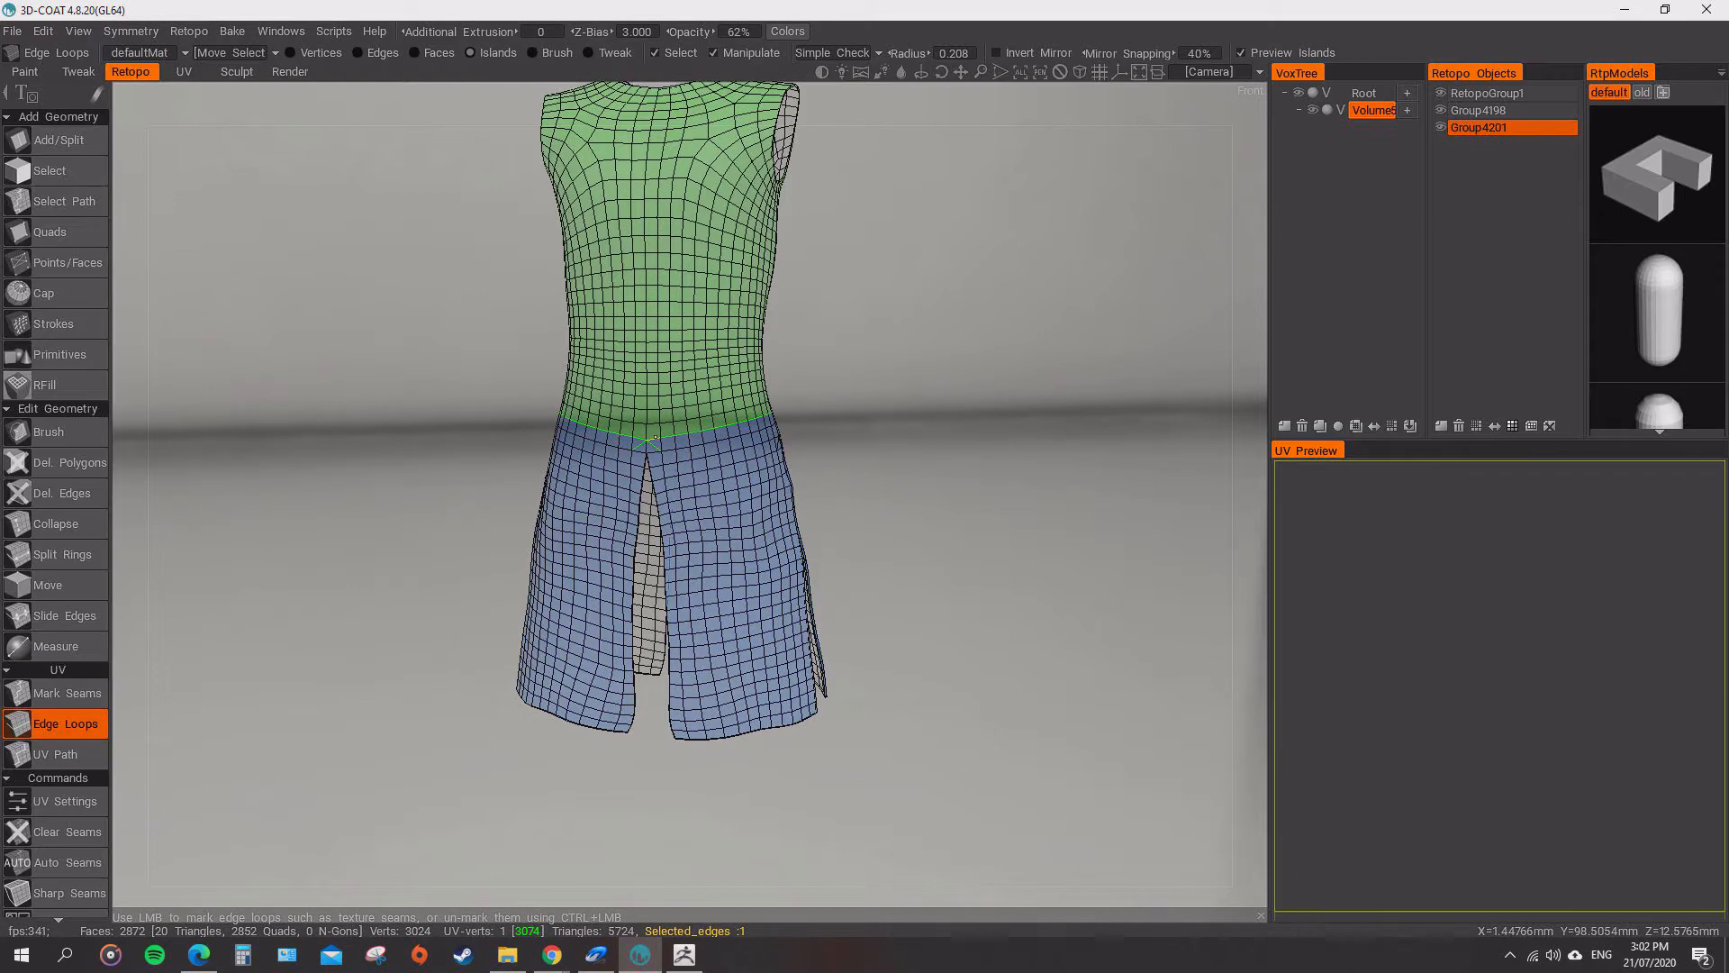
ctrl+click(647, 441)
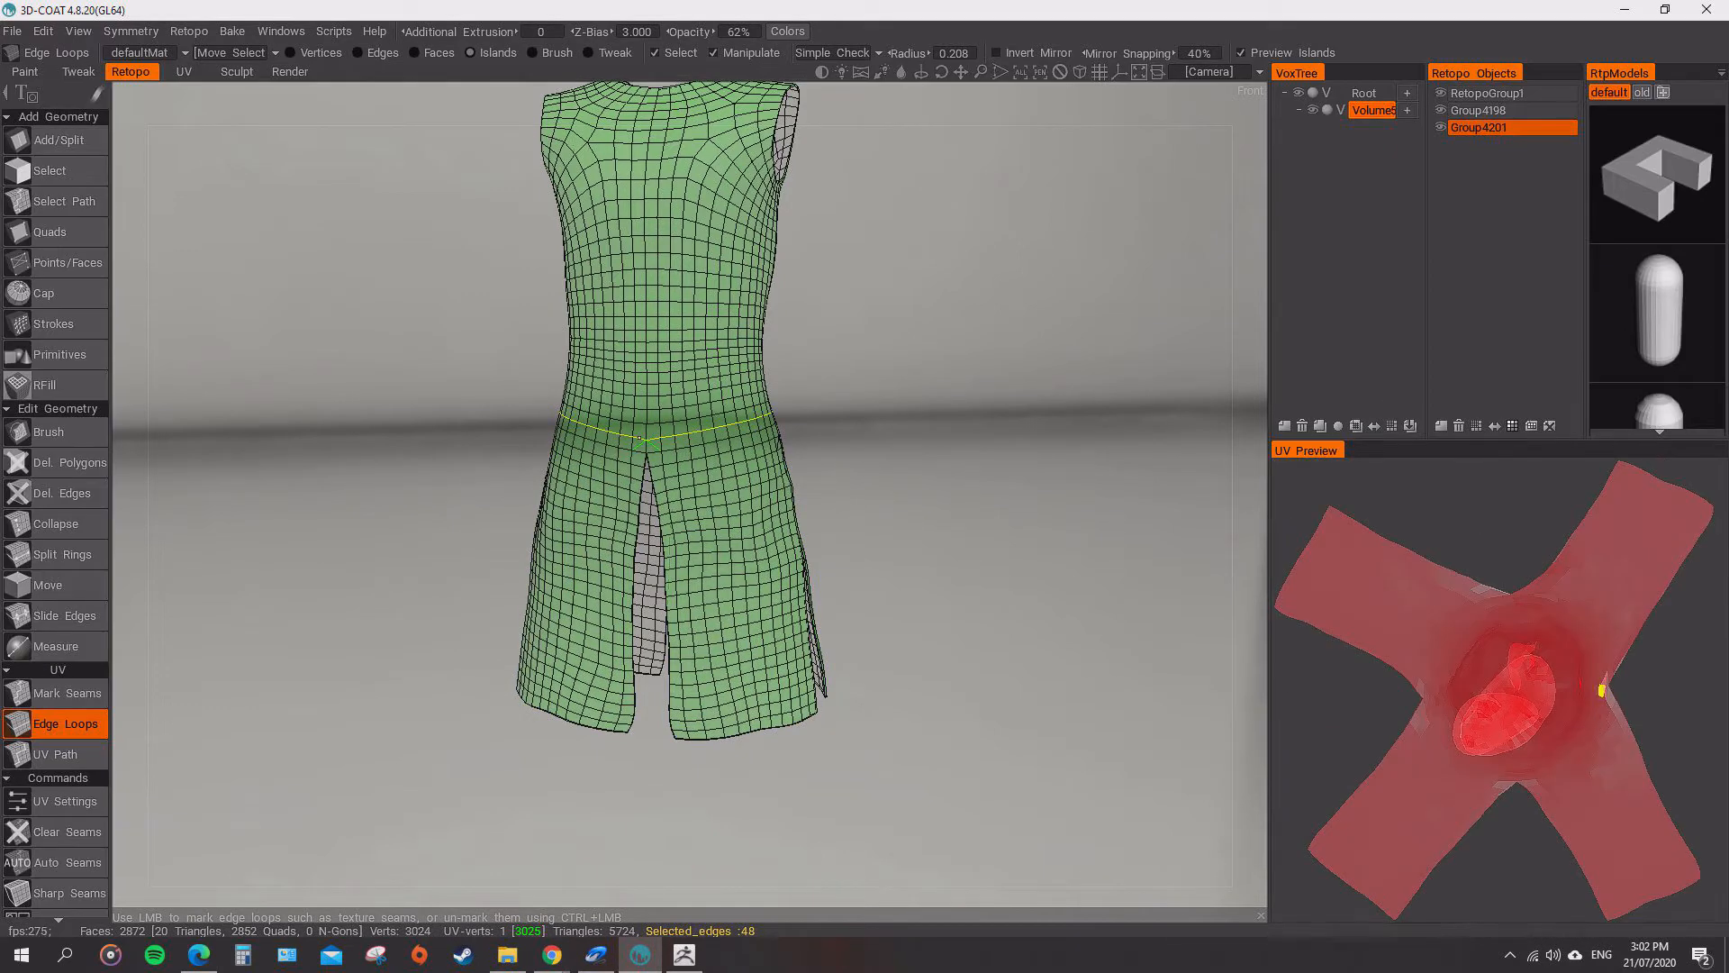
click(674, 435)
- Mark the vertical edge loops on both sides of the front slit as seams and clear the horizontal seam around the robe
alt+drag(756, 540, 580, 563)
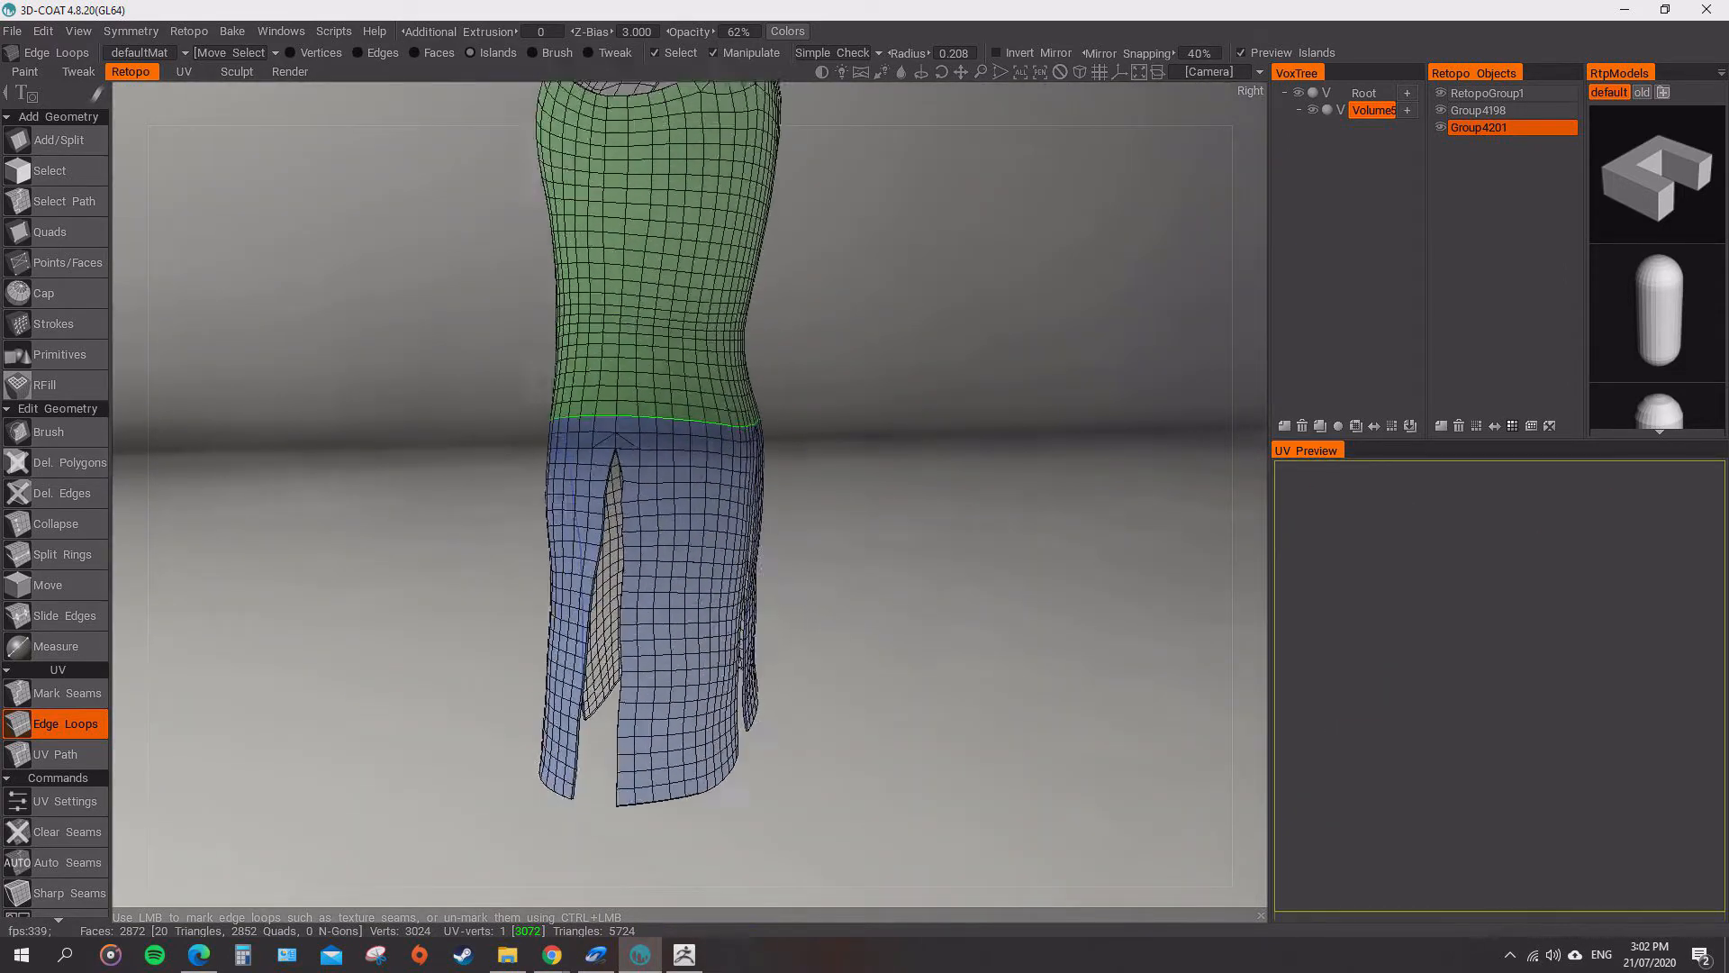
alt+drag(667, 504, 797, 505)
scroll(693, 495, up, 3)
alt+drag(694, 495, 837, 504)
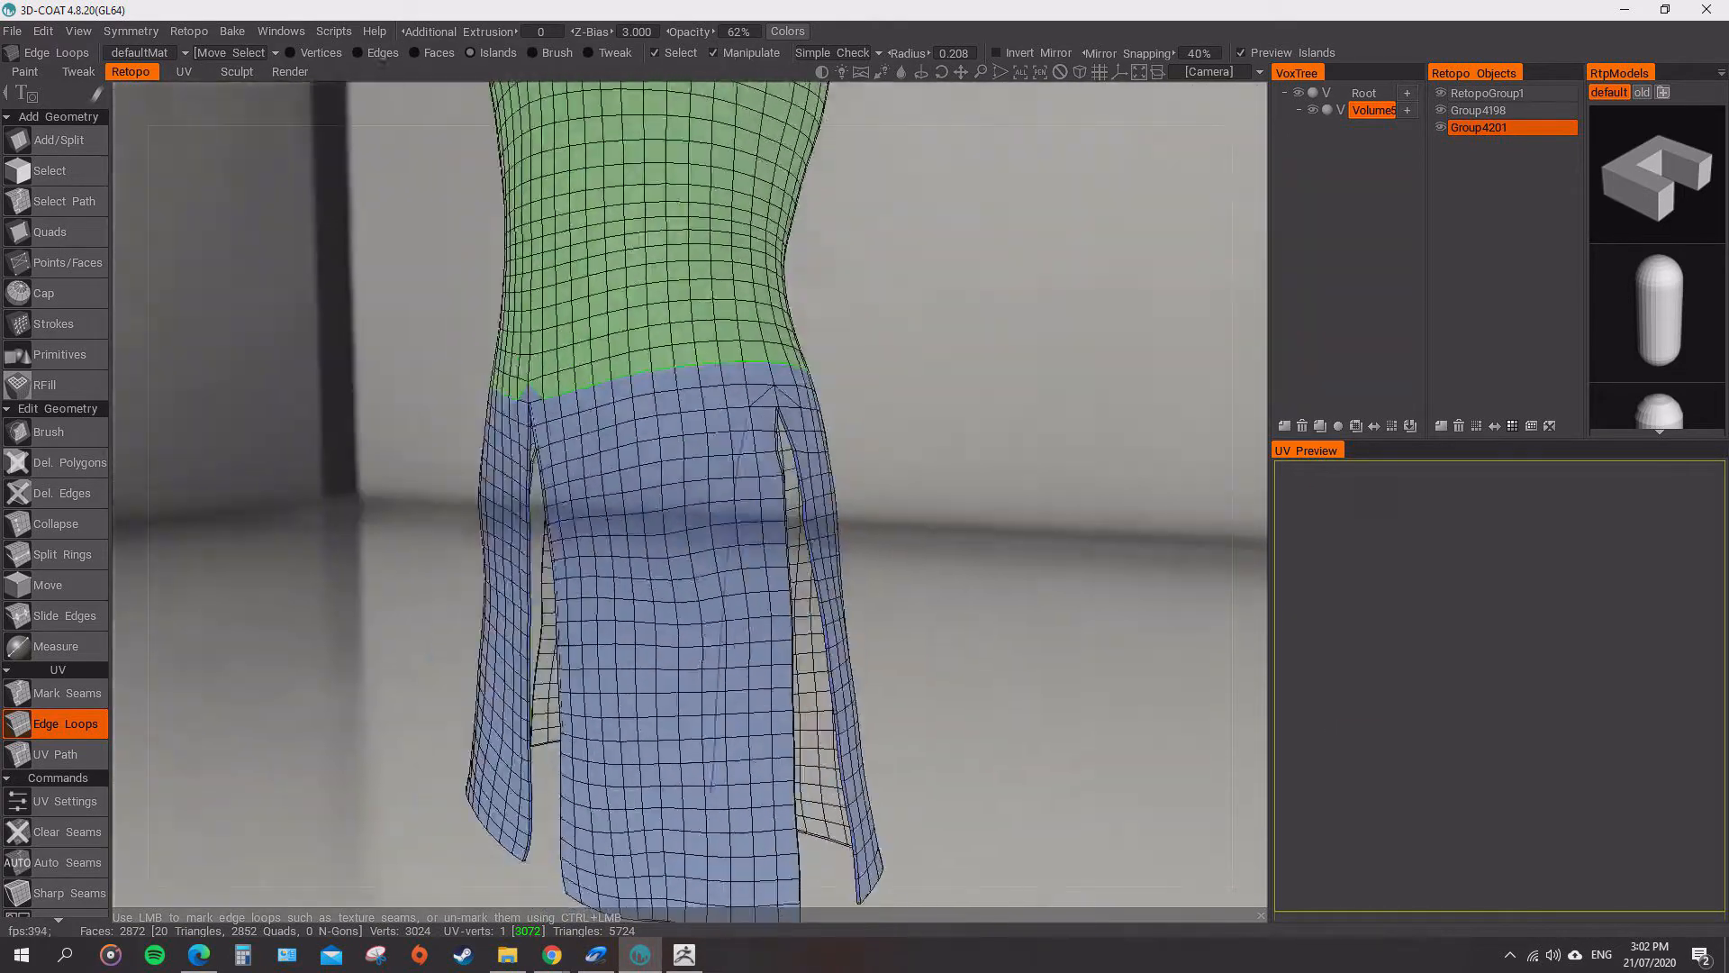
alt+drag(558, 451, 631, 451)
click(596, 414)
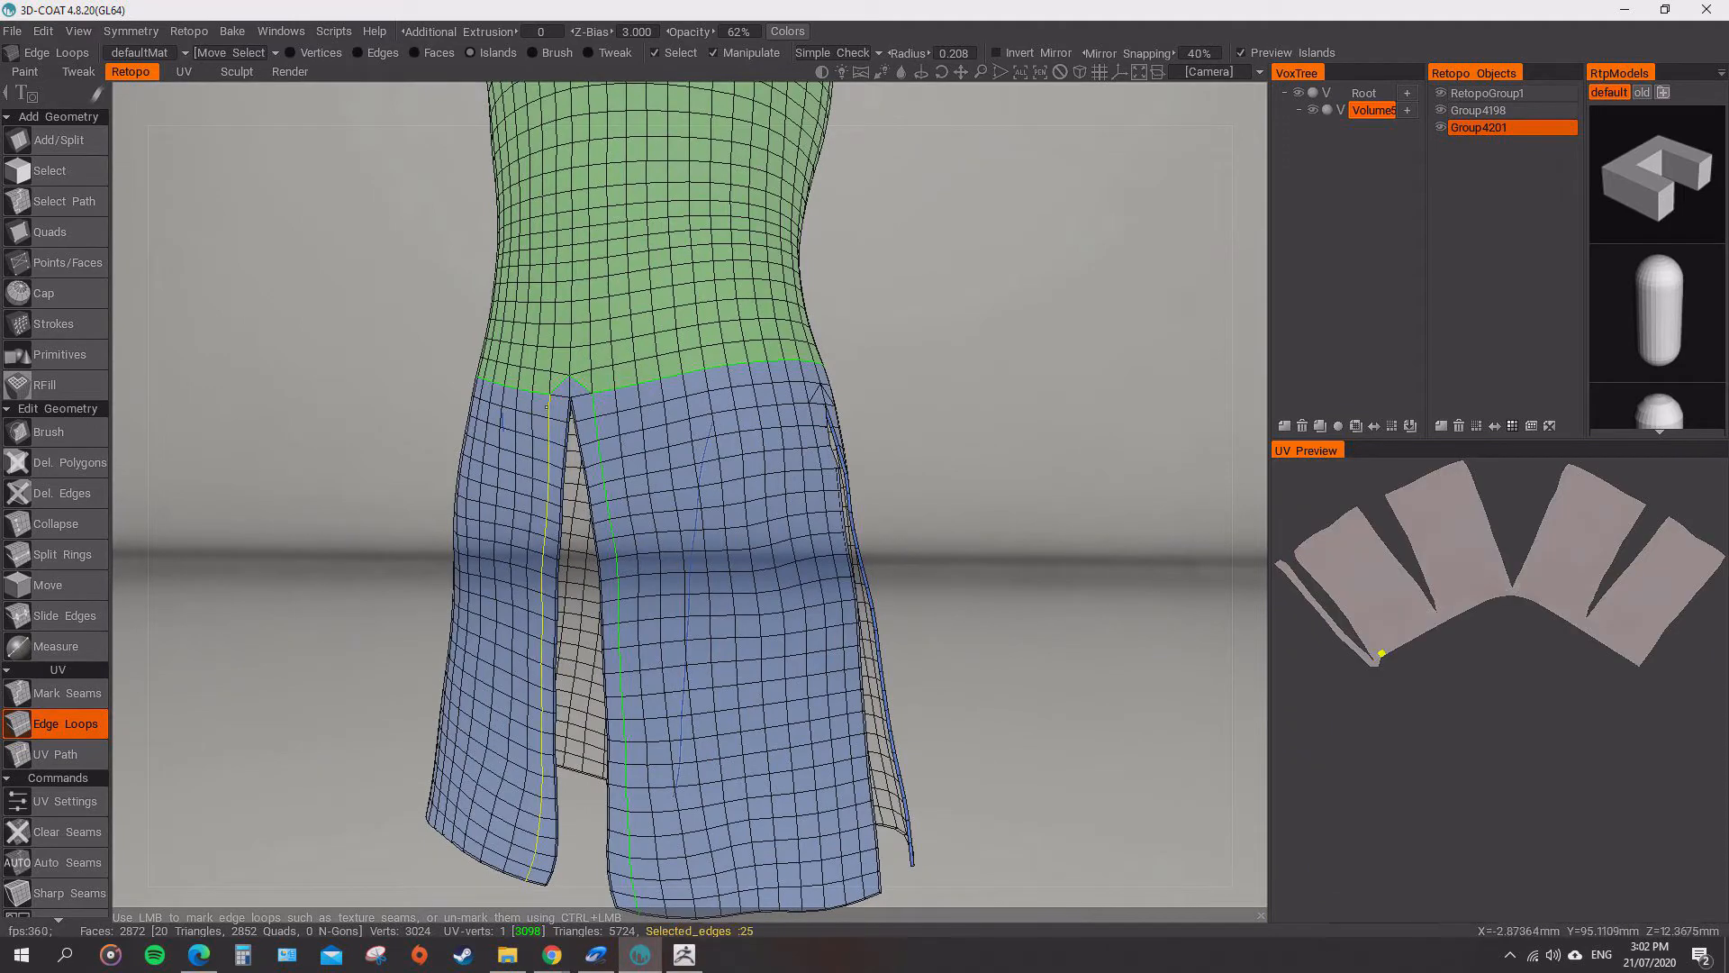
click(547, 406)
ctrl+click(612, 387)
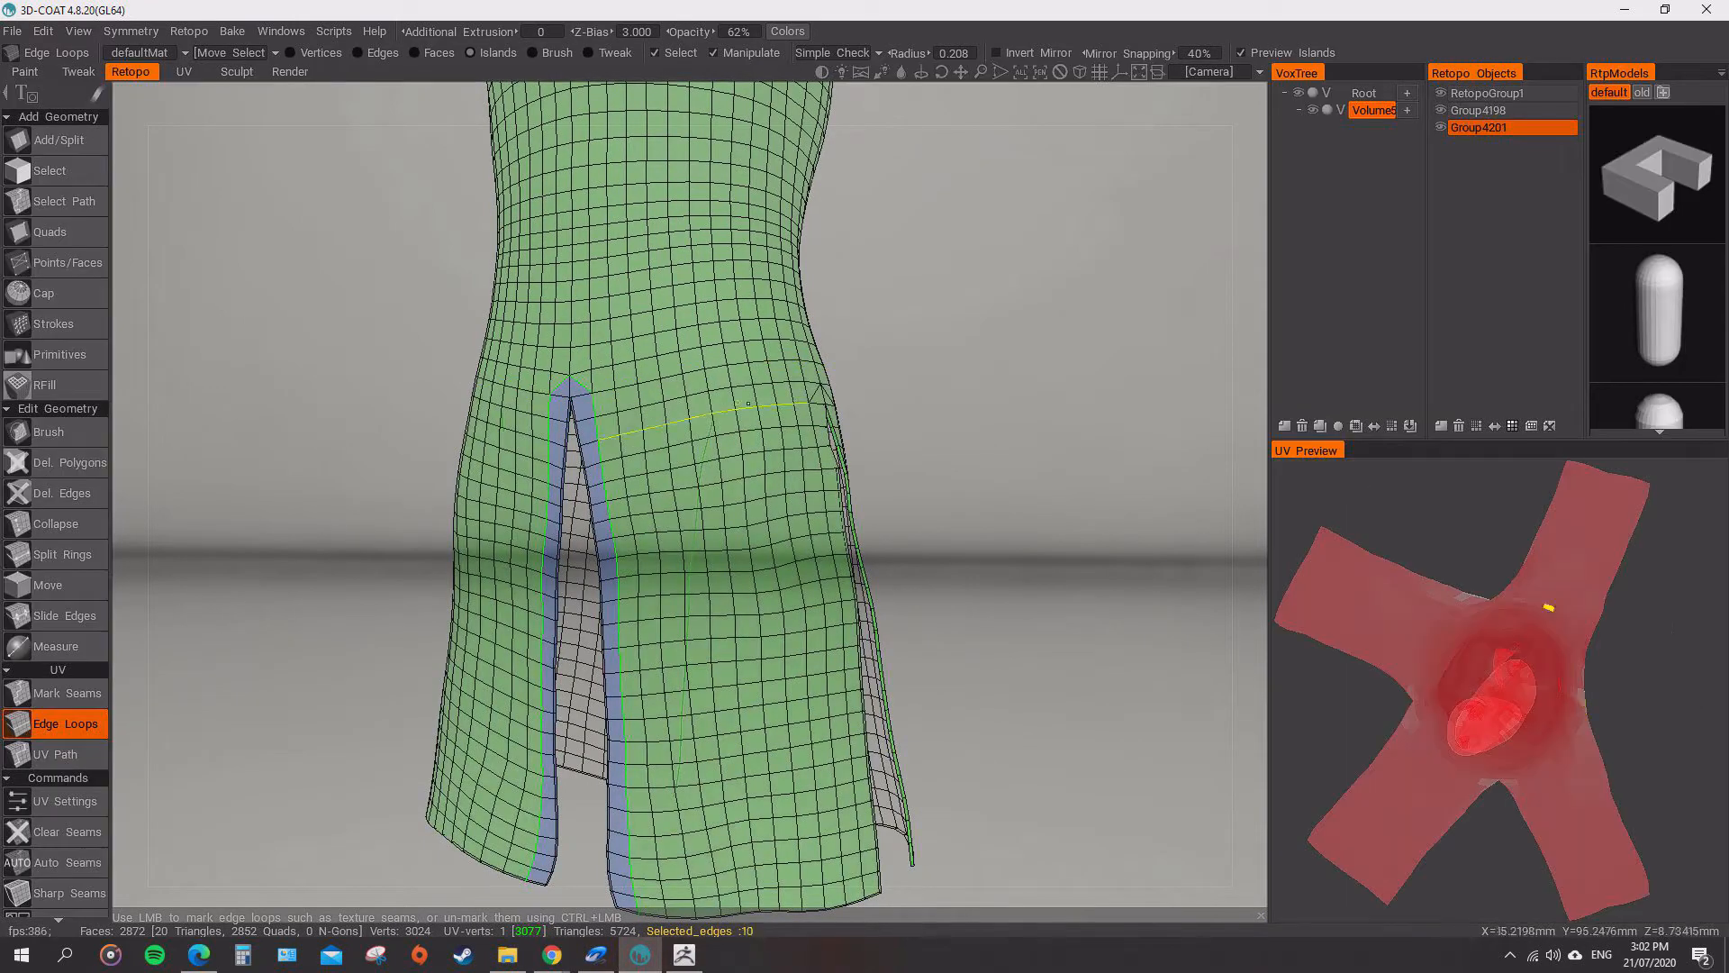
- Mark seams over the top and along the edges of the robe's right side slit
alt+drag(747, 404, 654, 389)
click(639, 391)
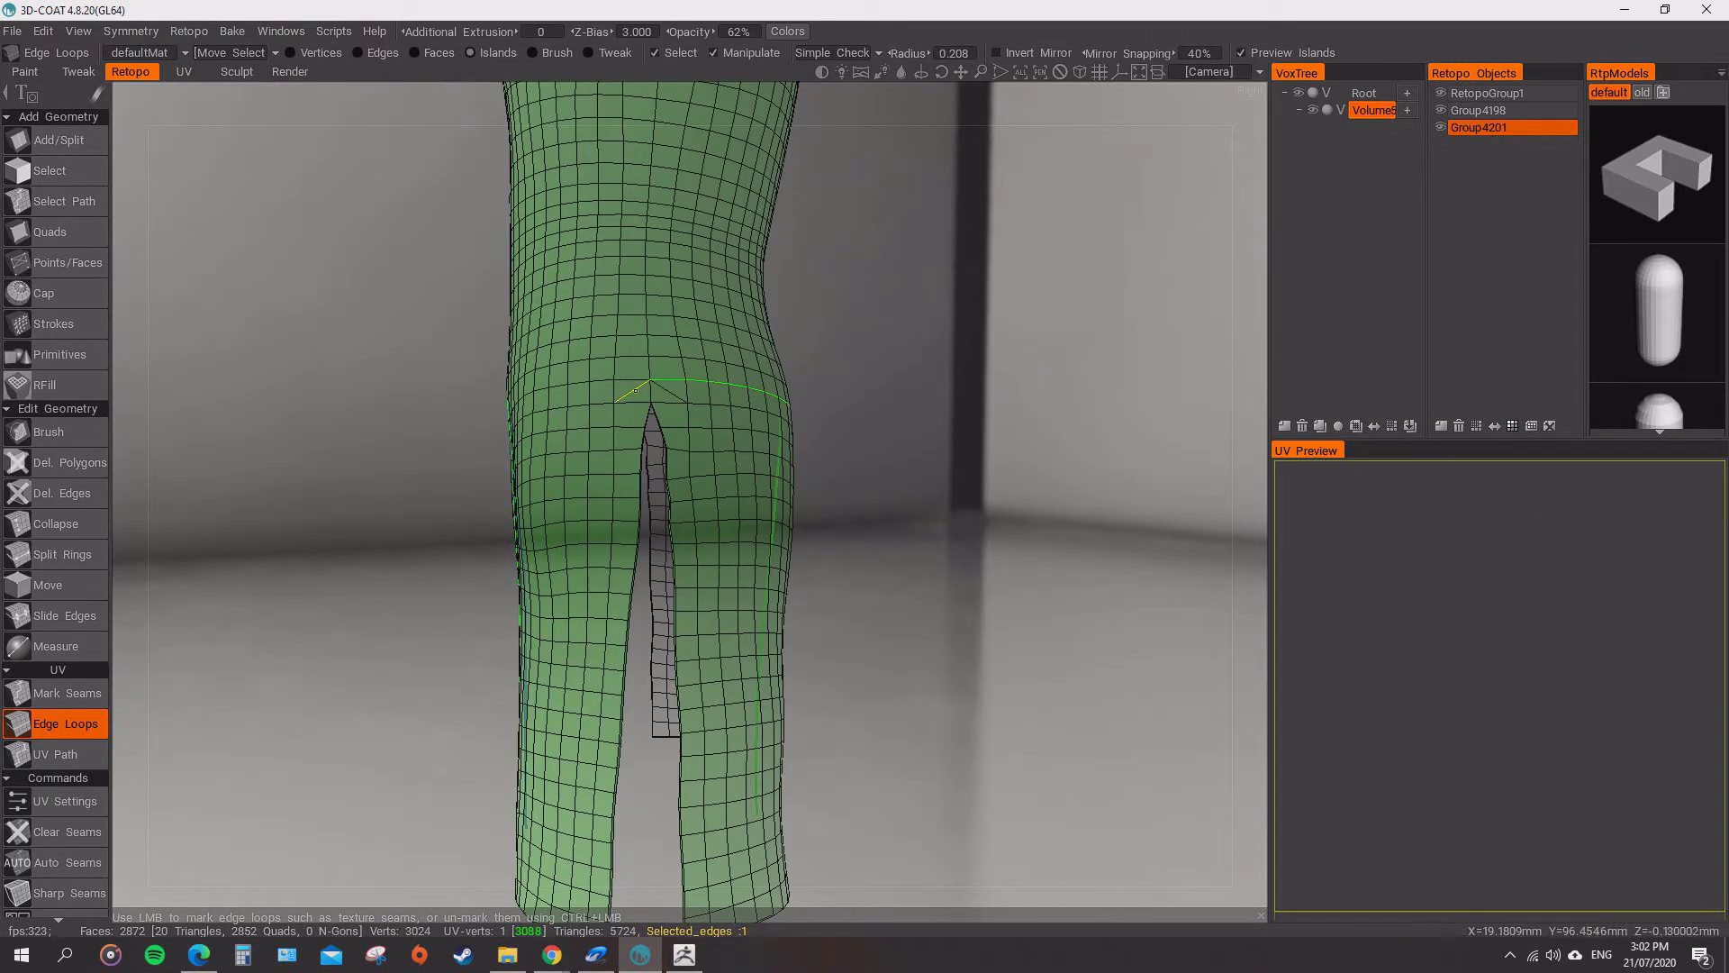
click(670, 393)
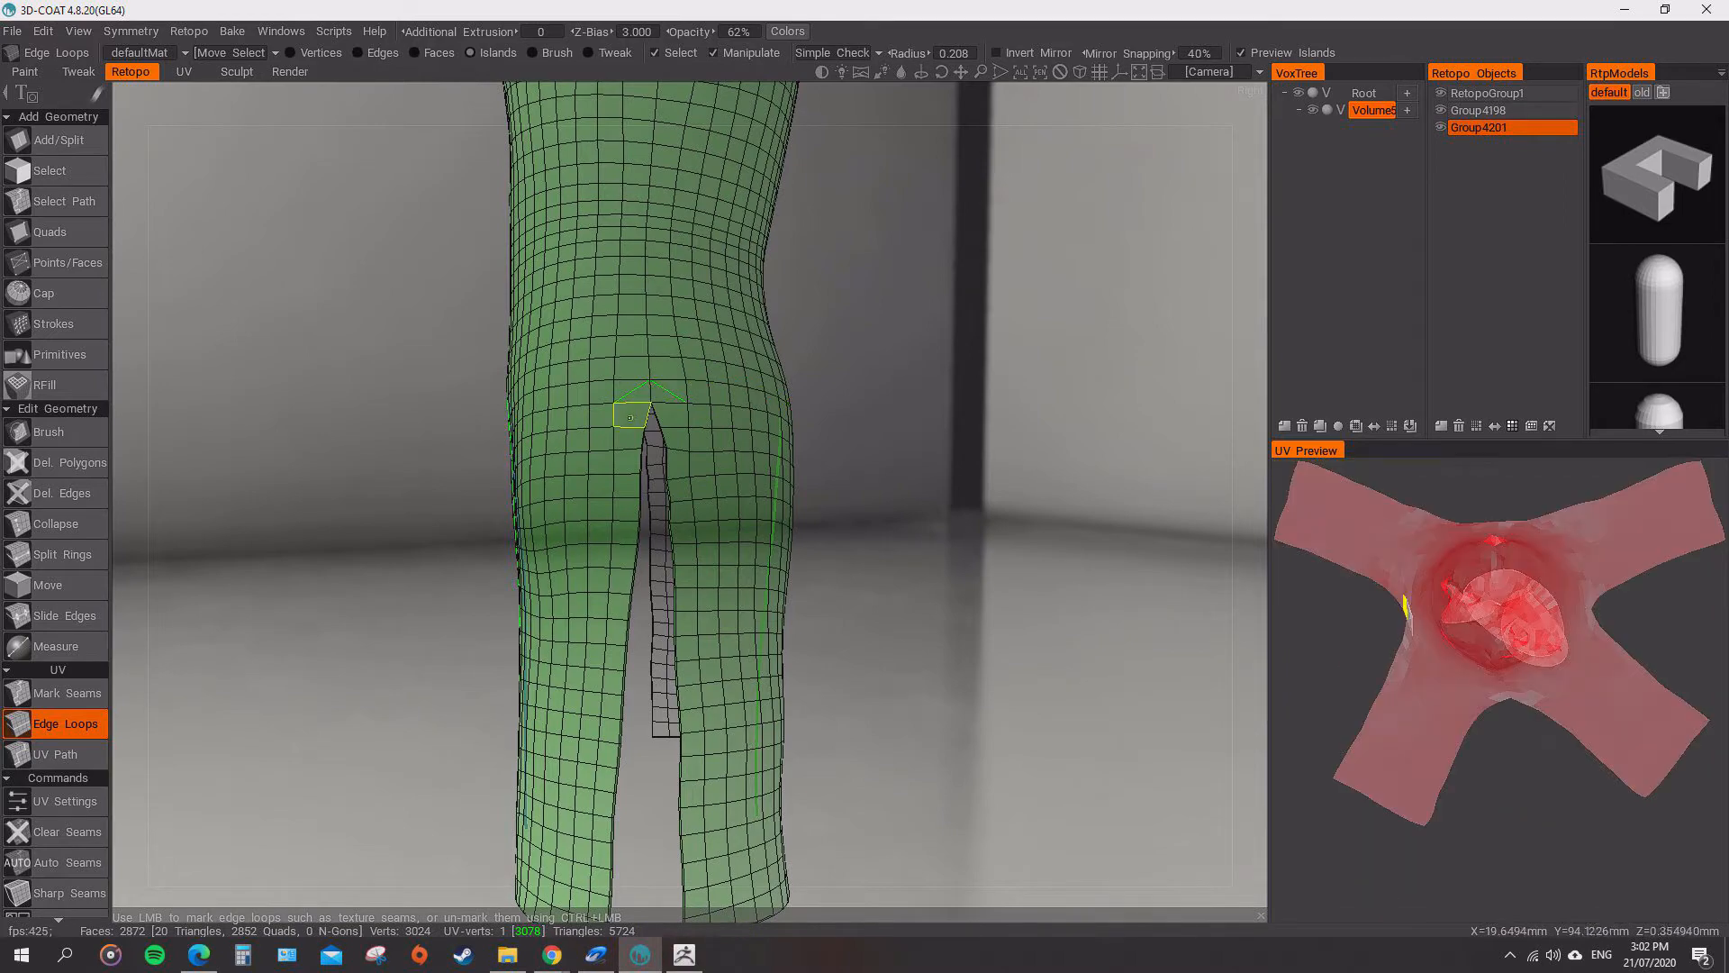
click(619, 418)
alt+drag(620, 419, 691, 416)
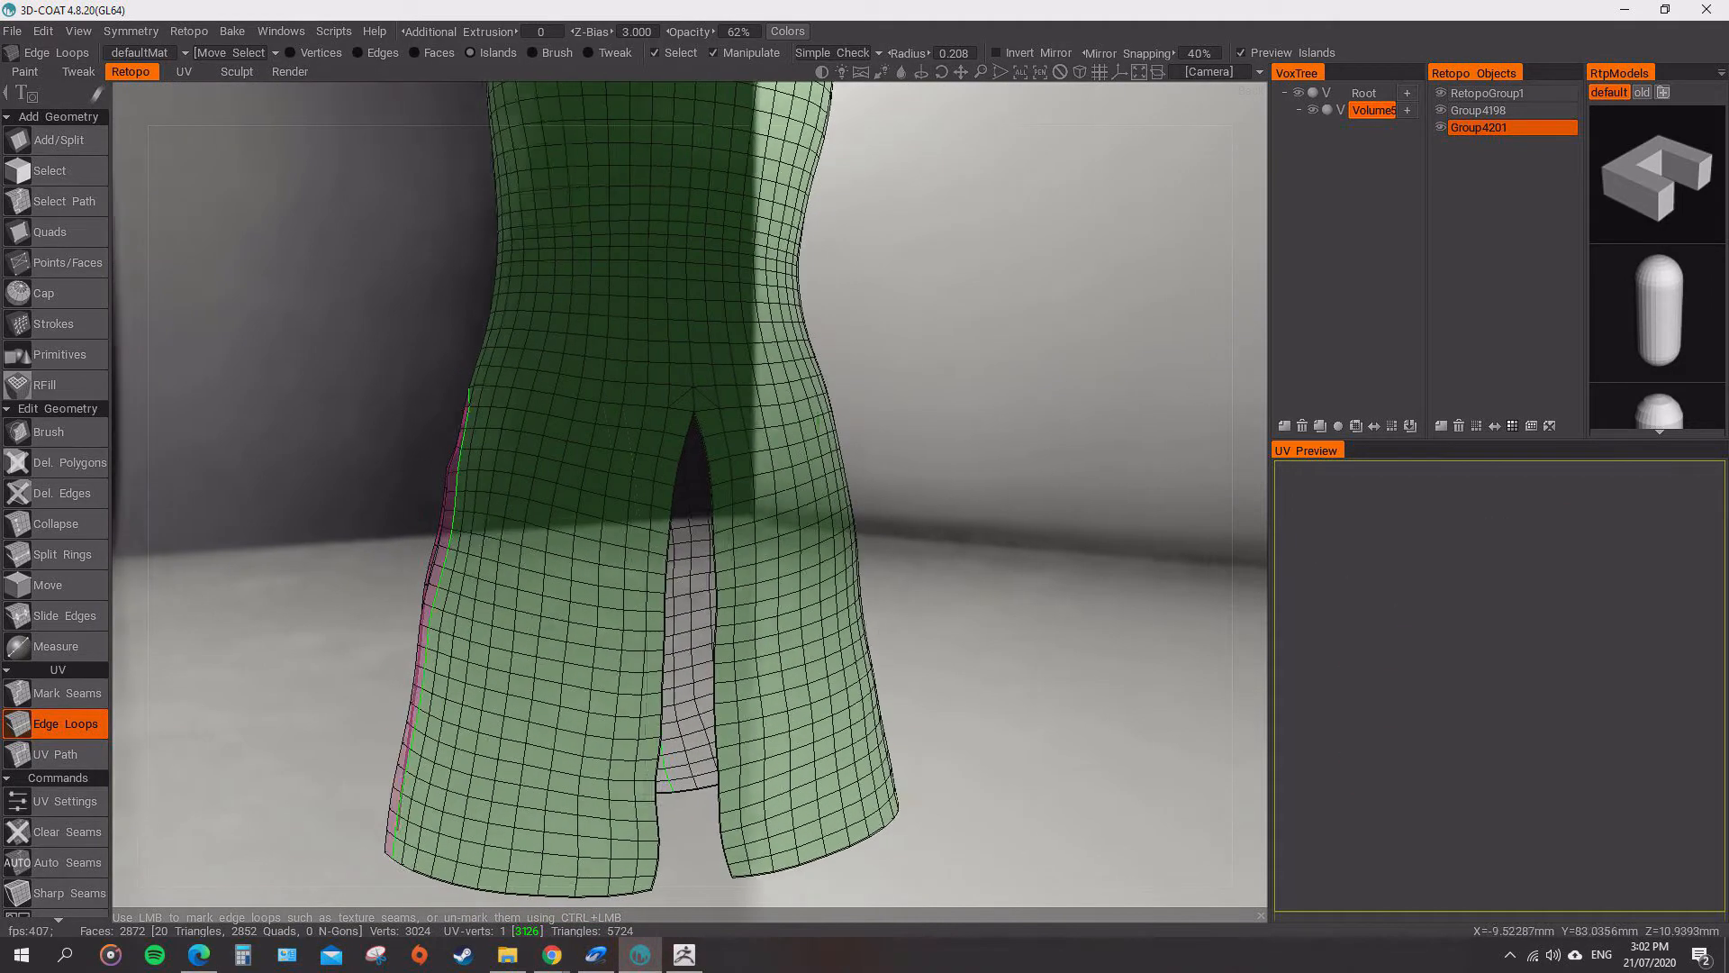
- Mark seams around the robe's back slit and left side slit, separating the border strip along each opening
click(677, 401)
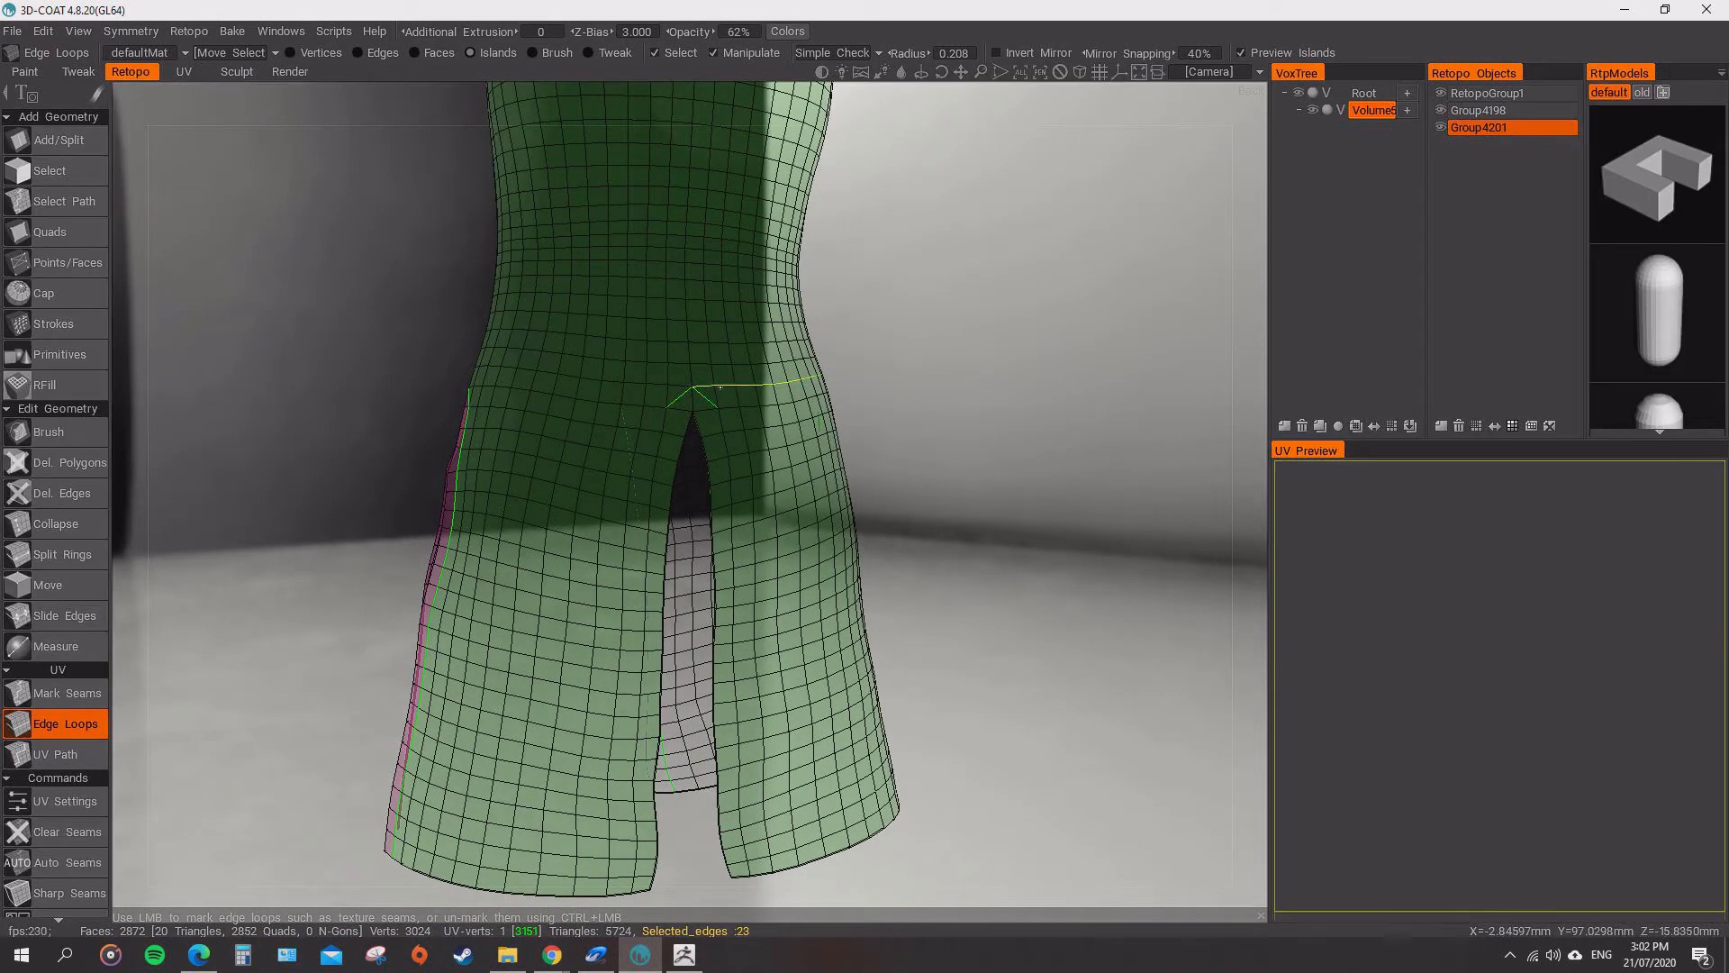
click(711, 419)
alt+drag(710, 419, 698, 406)
click(700, 395)
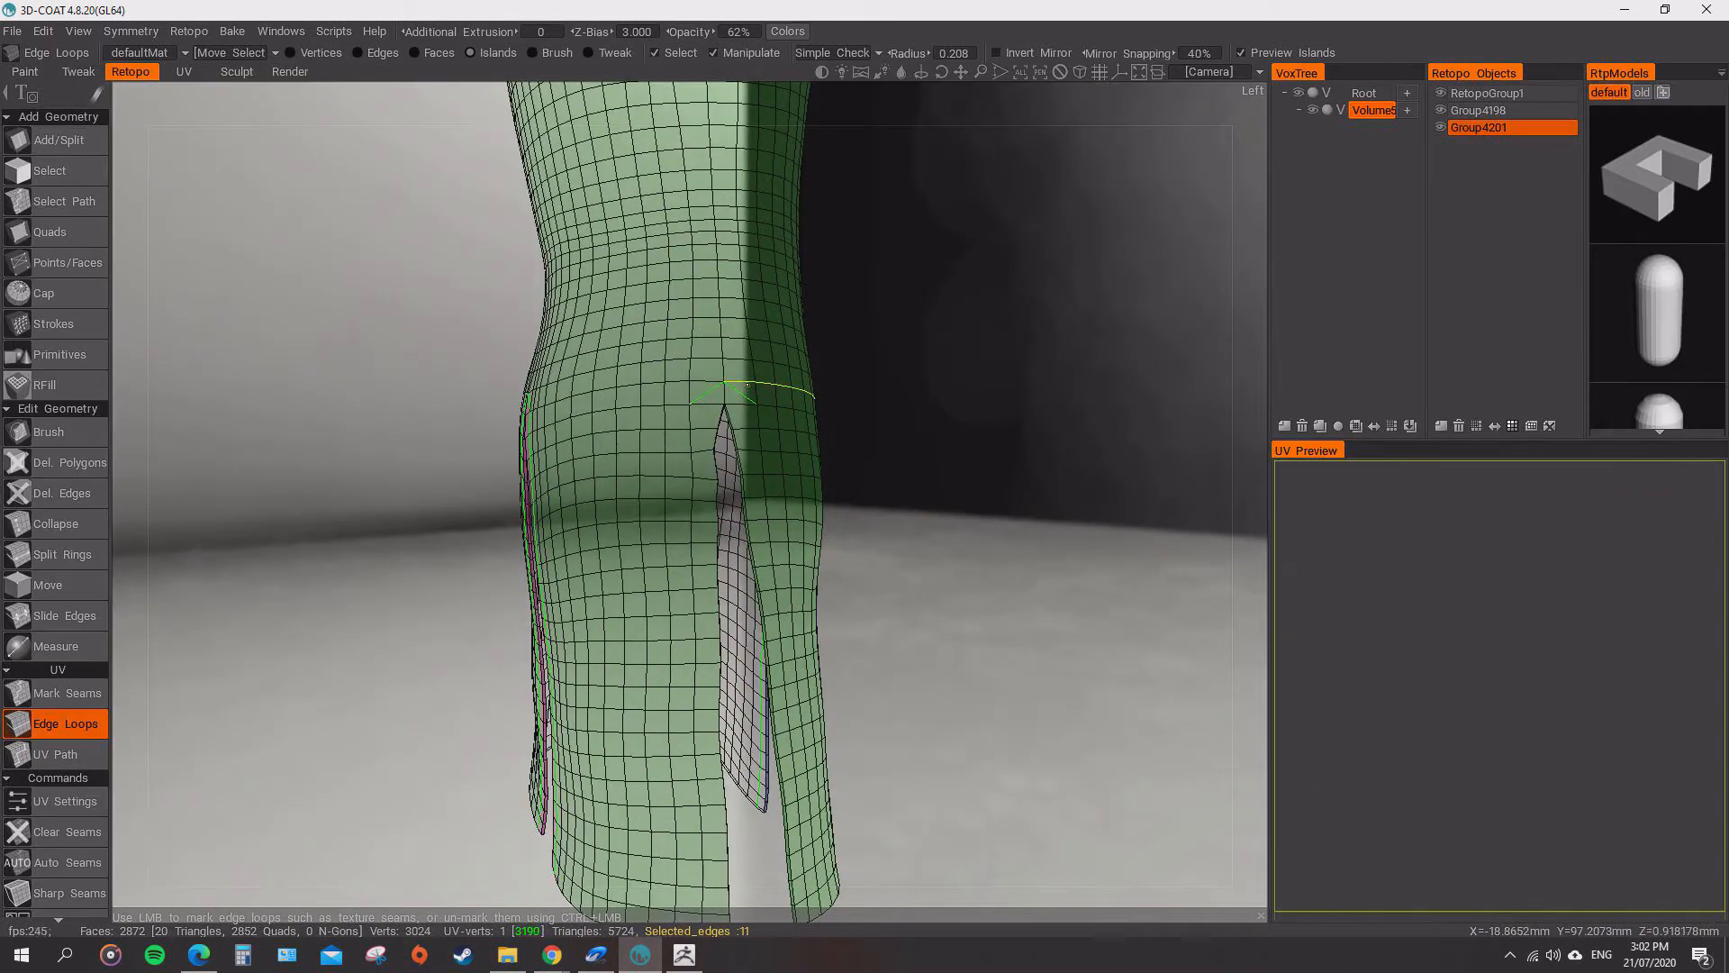
click(756, 424)
click(693, 429)
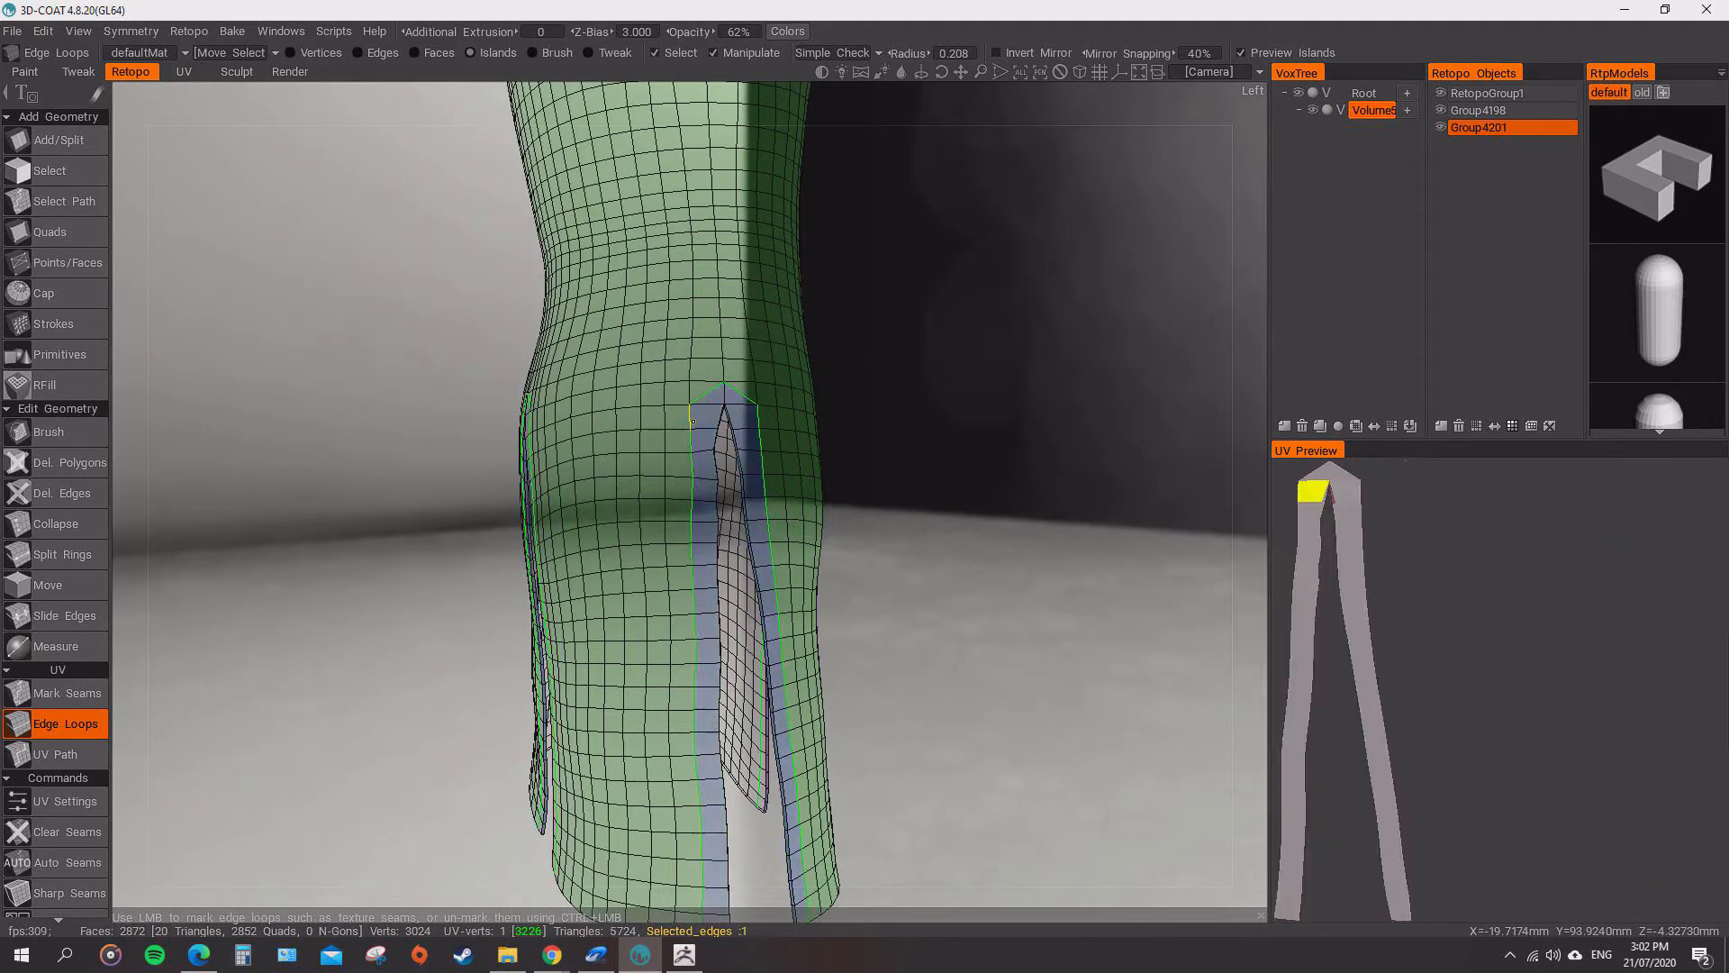
alt+right_drag(694, 428, 689, 503)
alt+drag(689, 503, 955, 513)
scroll(954, 513, up, 2)
alt+middle_drag(955, 514, 920, 484)
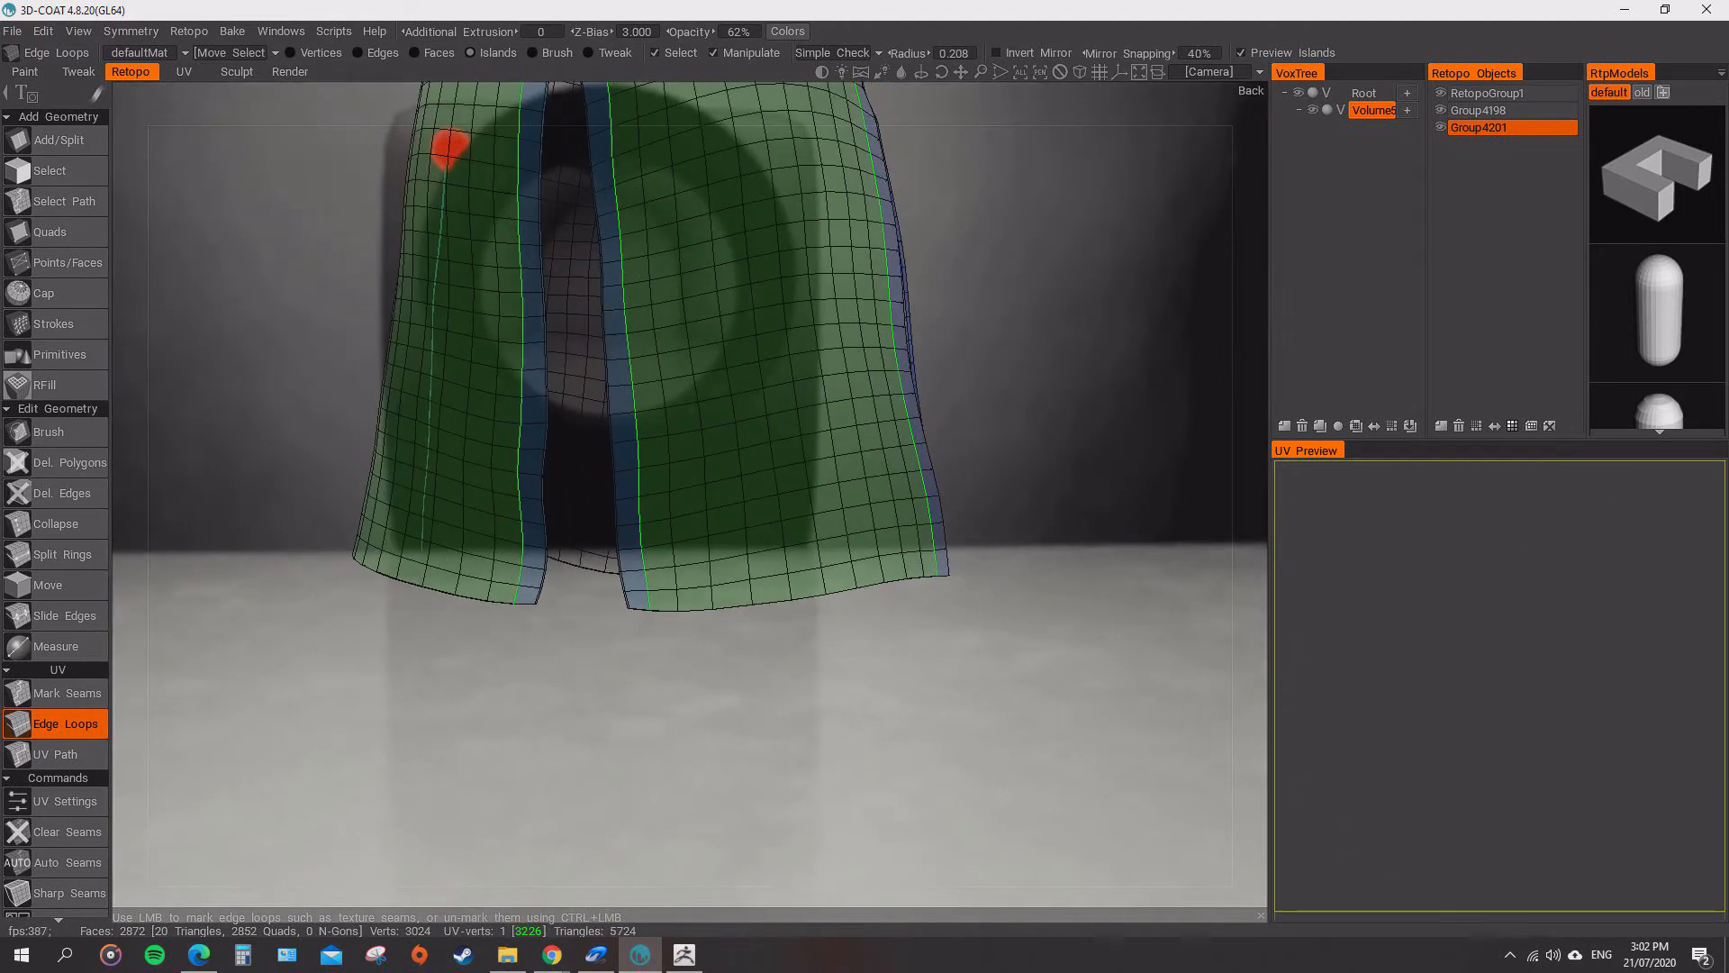
- Mark hem seams on the two back panels and clear the short corner seams separating them from the slit borders
click(734, 583)
click(523, 594)
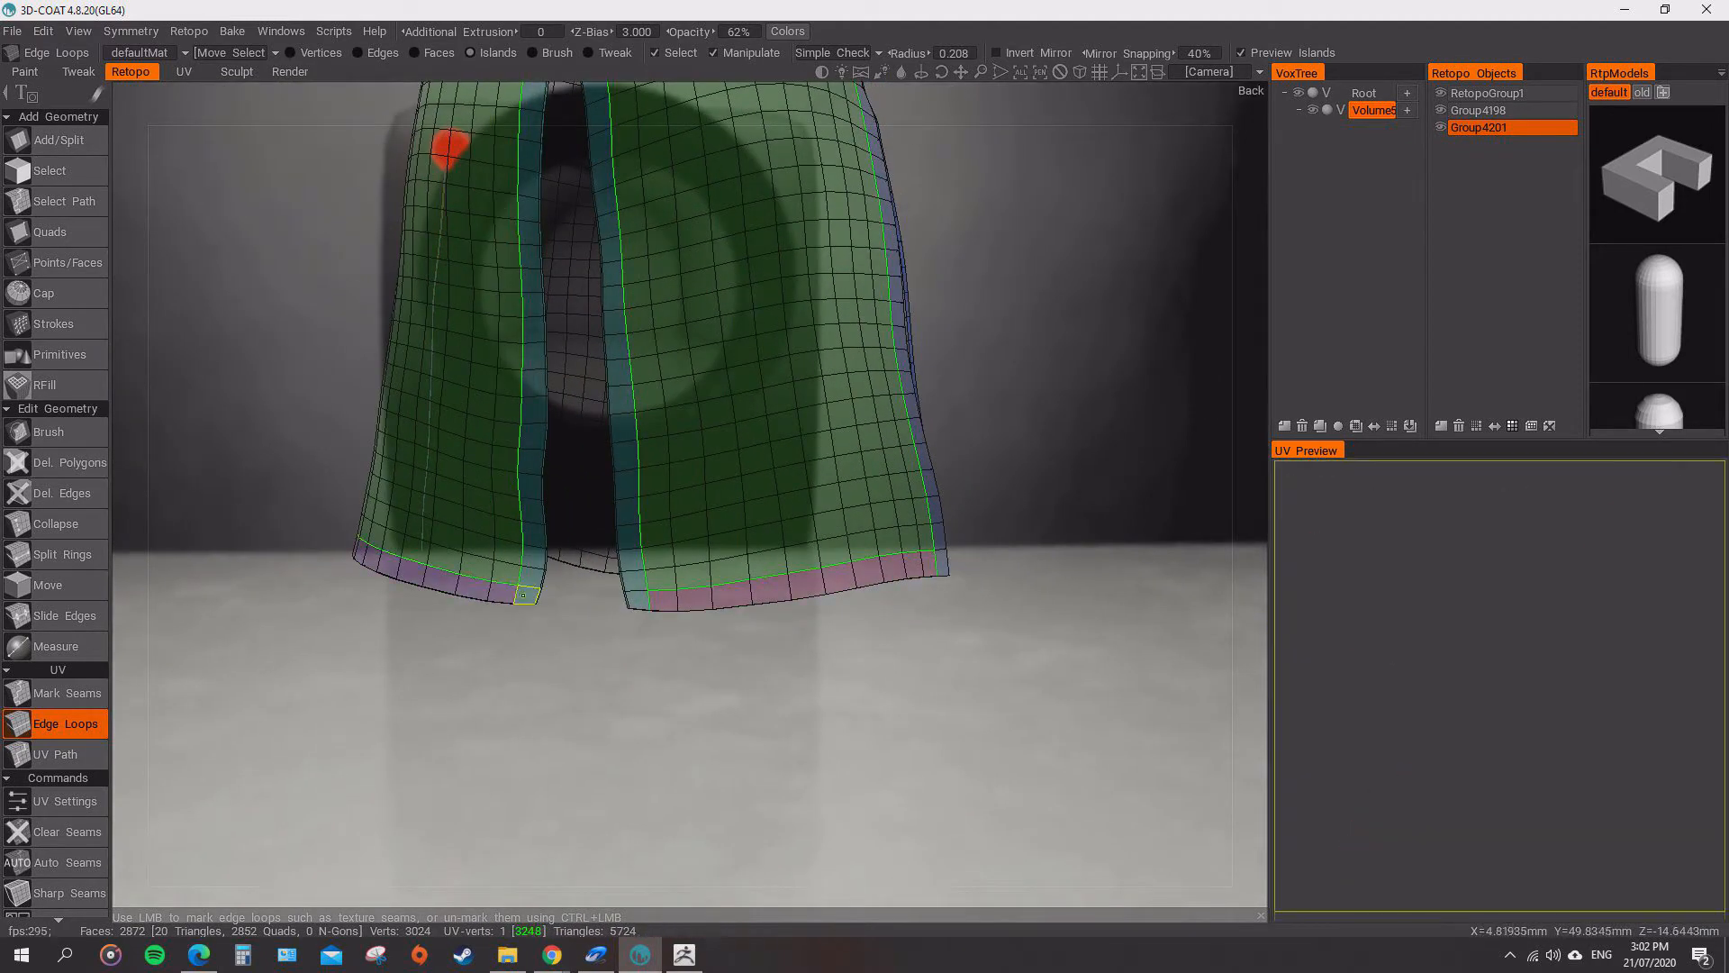
ctrl+click(518, 598)
ctrl+click(649, 601)
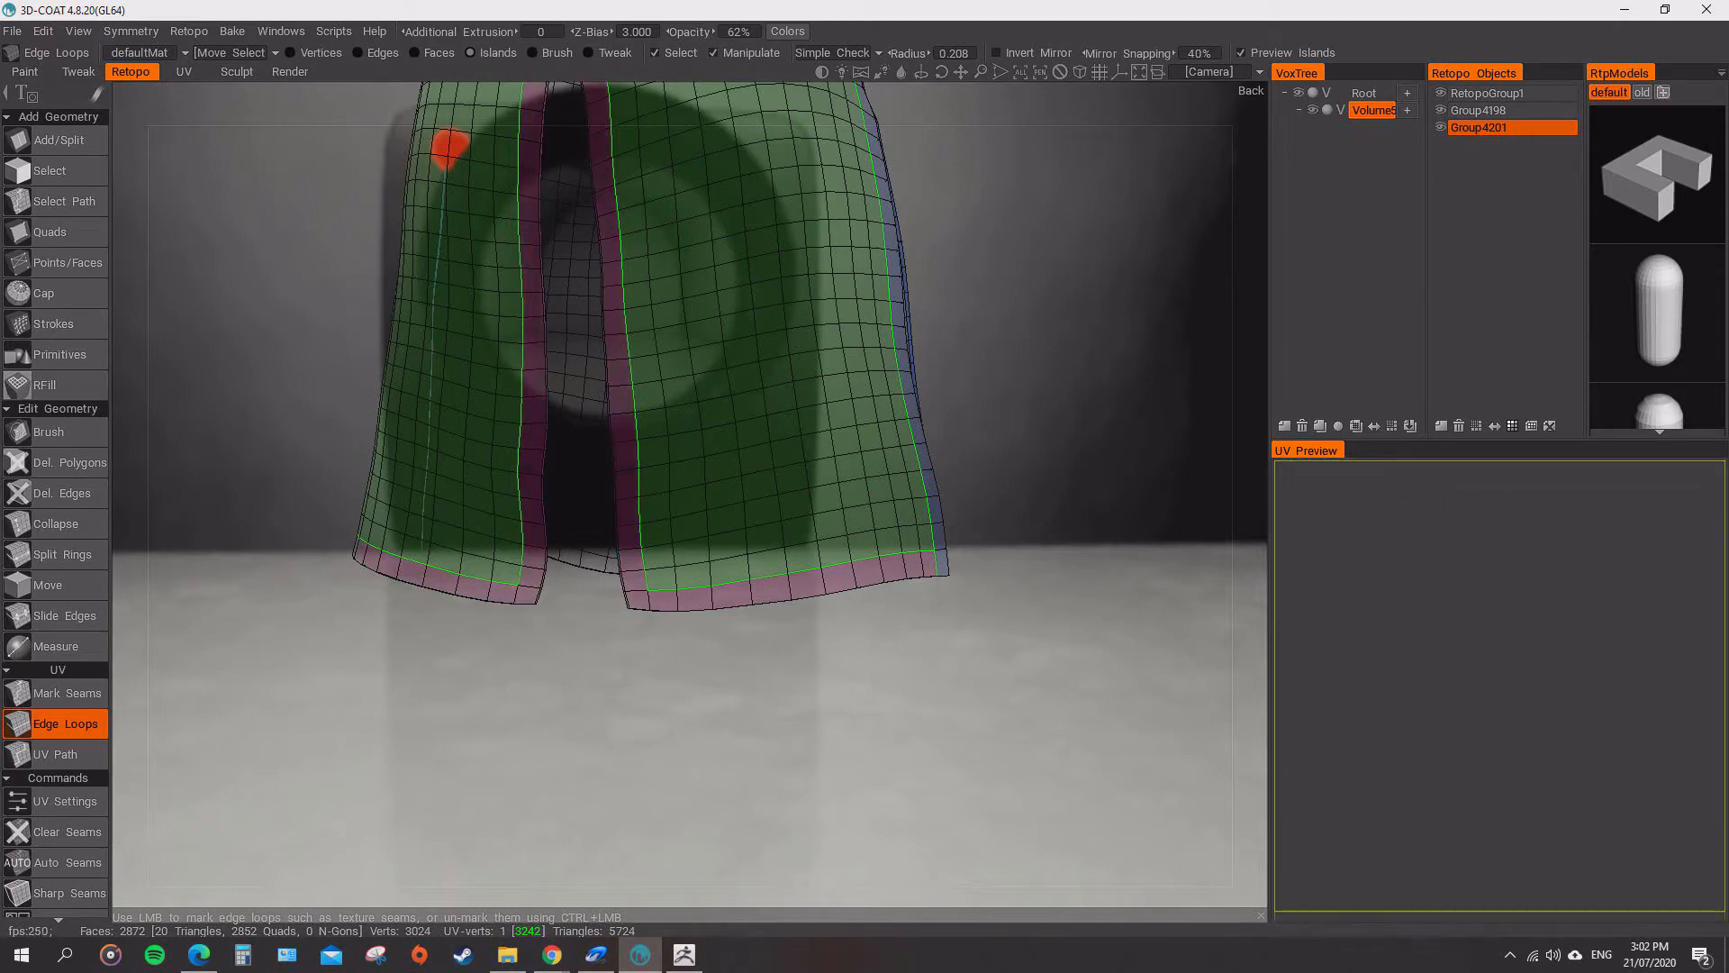
- Mark the hem seam on the first front panel and clear its corner seams to join the hem strip with the slit borders
alt+drag(887, 612, 577, 504)
ctrl+click(663, 586)
ctrl+click(552, 601)
click(566, 571)
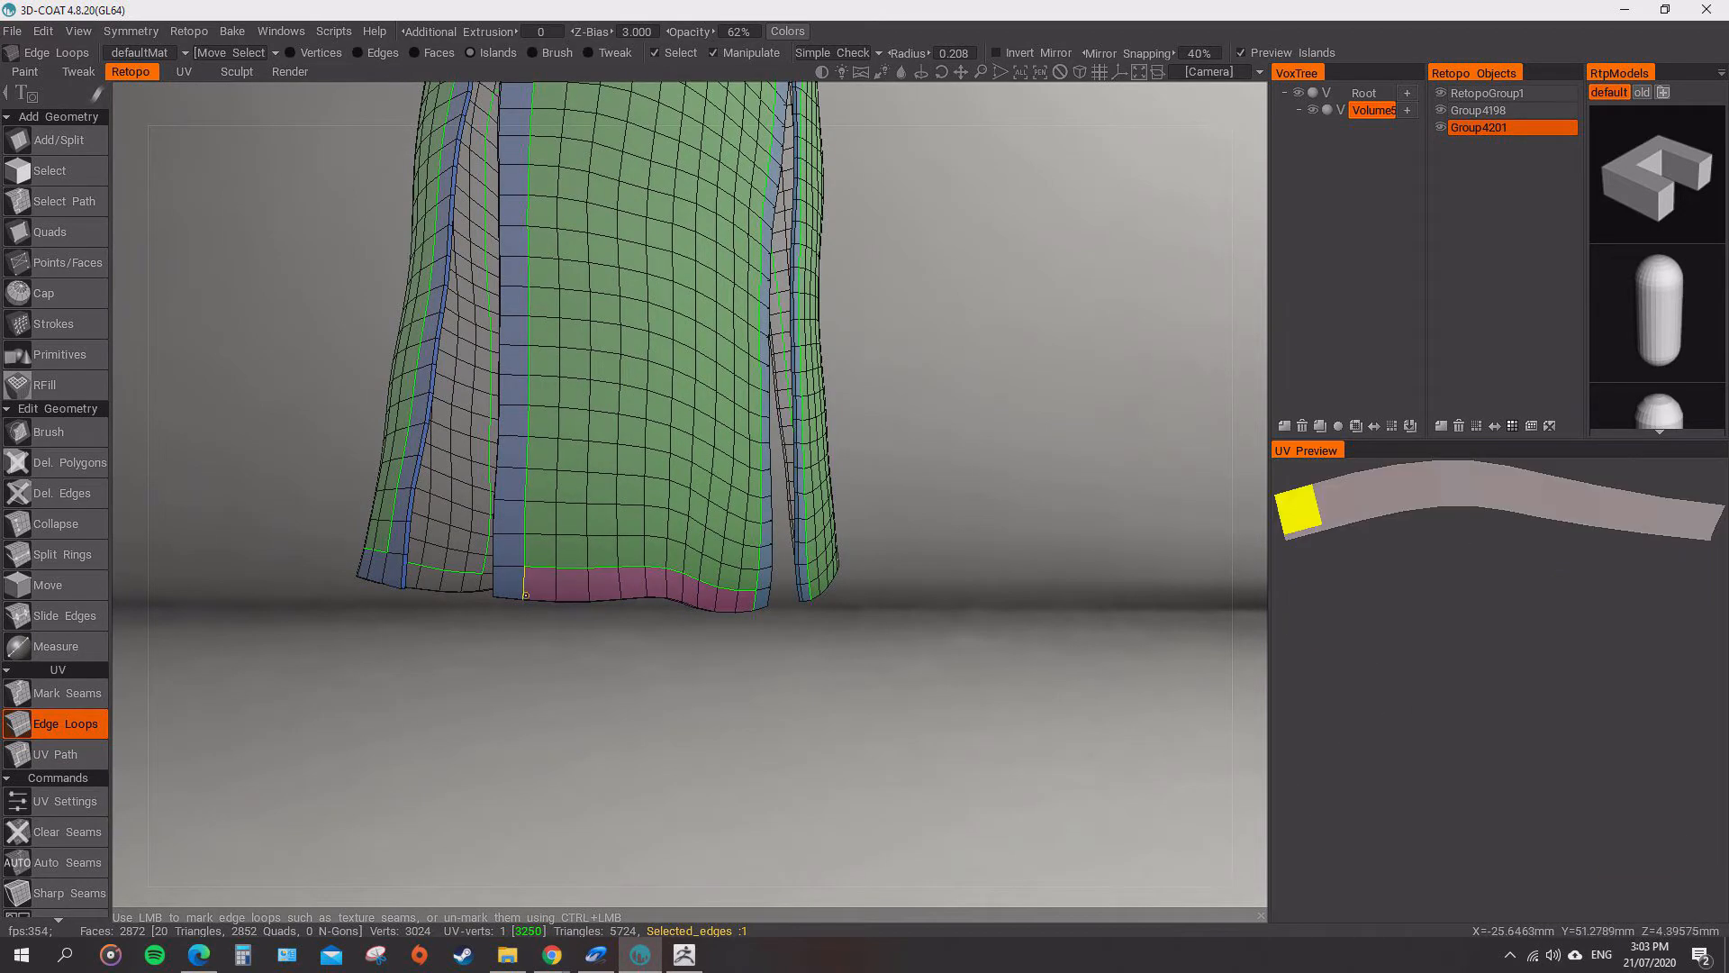
alt+drag(765, 594, 622, 596)
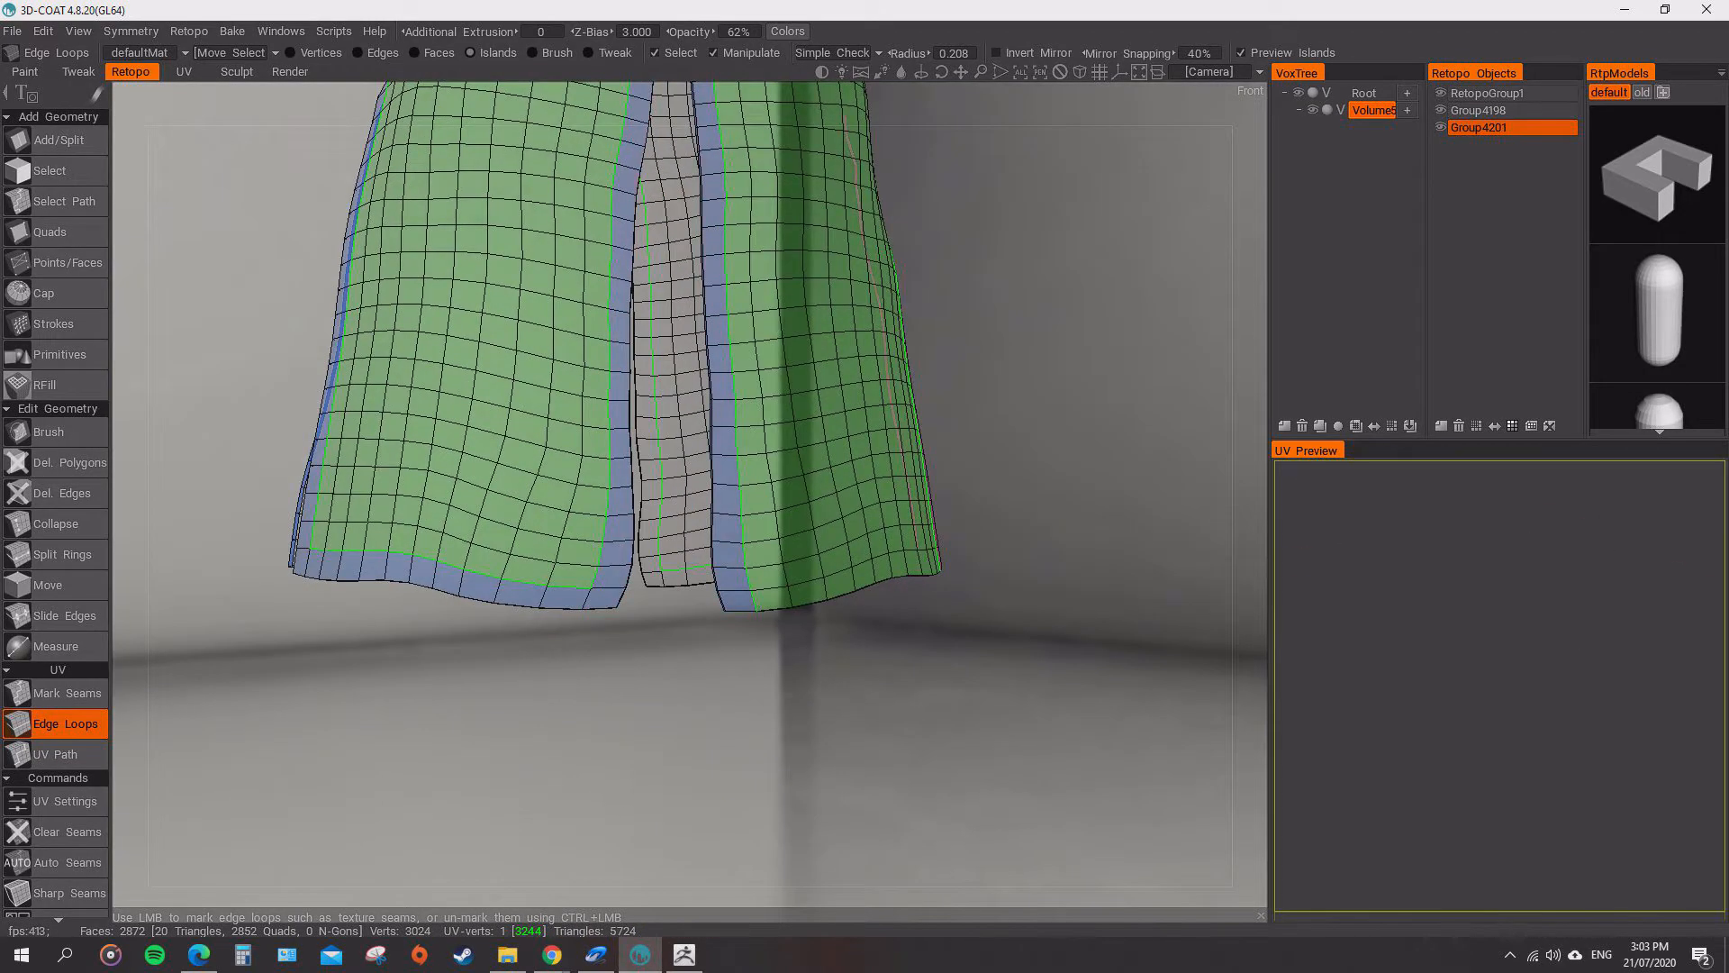
- Mark the hem seam on the remaining front panel and clear the corner seams so its hem strip joins the slit borders
scroll(690, 503, down, 2)
alt+drag(689, 503, 612, 558)
scroll(612, 558, down, 3)
alt+middle_drag(621, 396, 616, 601)
scroll(616, 601, up, 4)
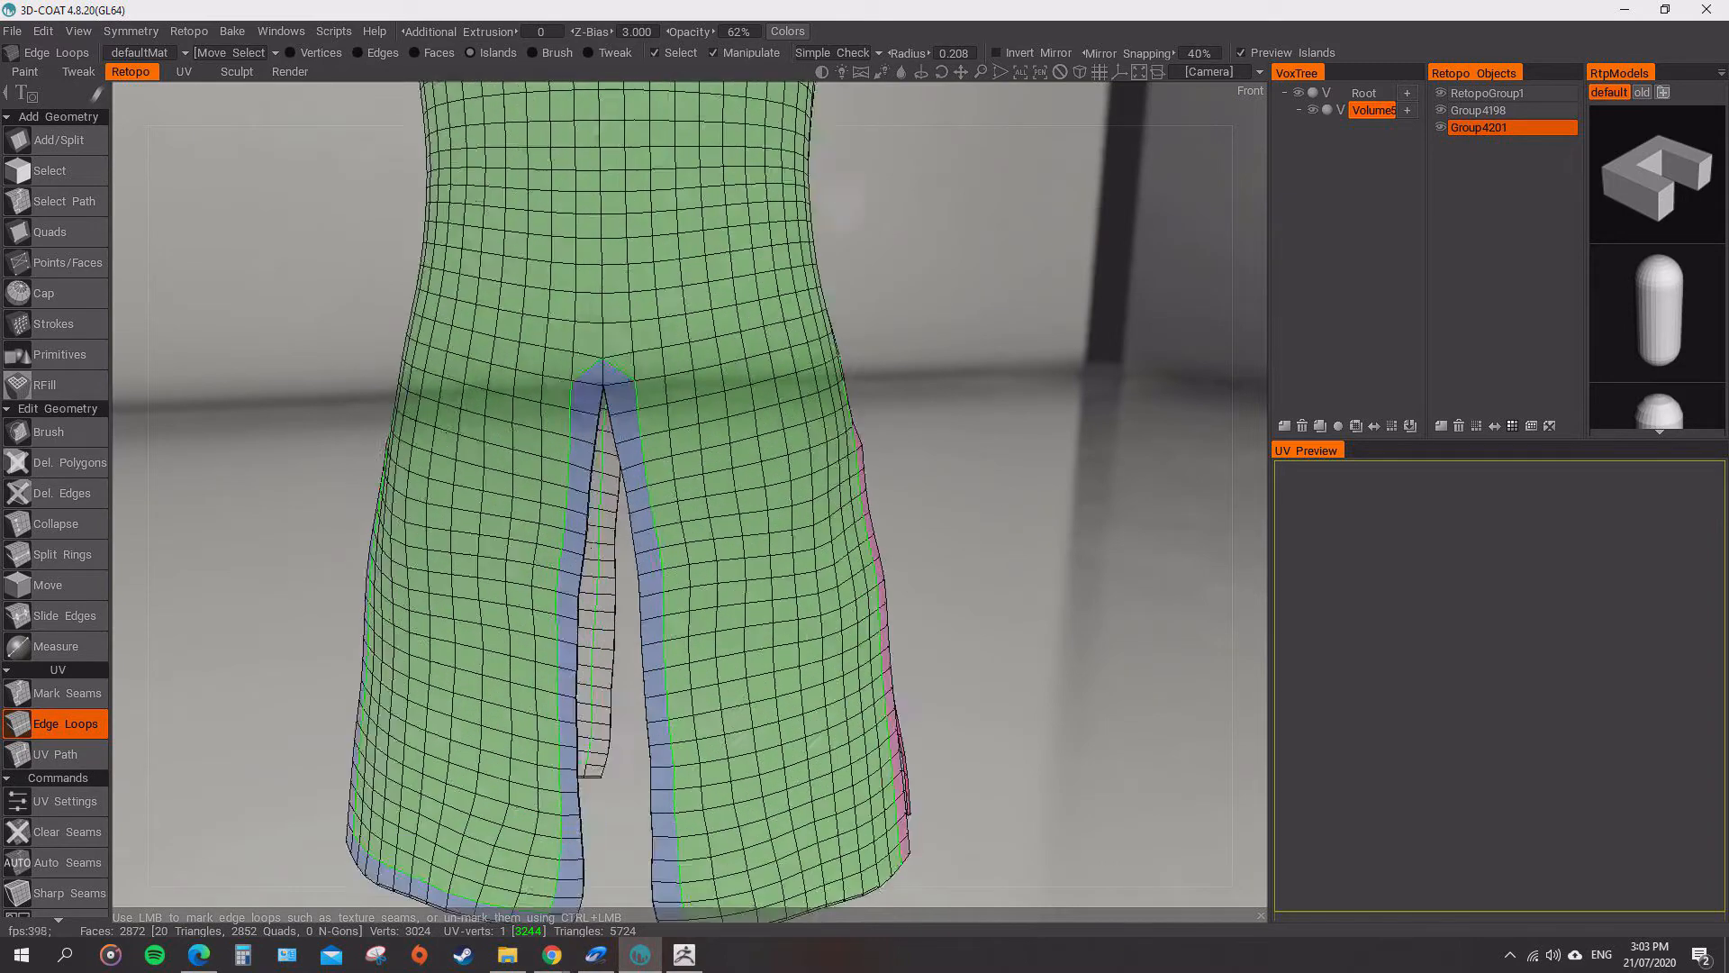
alt+drag(712, 658, 612, 576)
alt+middle_drag(648, 703, 629, 396)
click(770, 605)
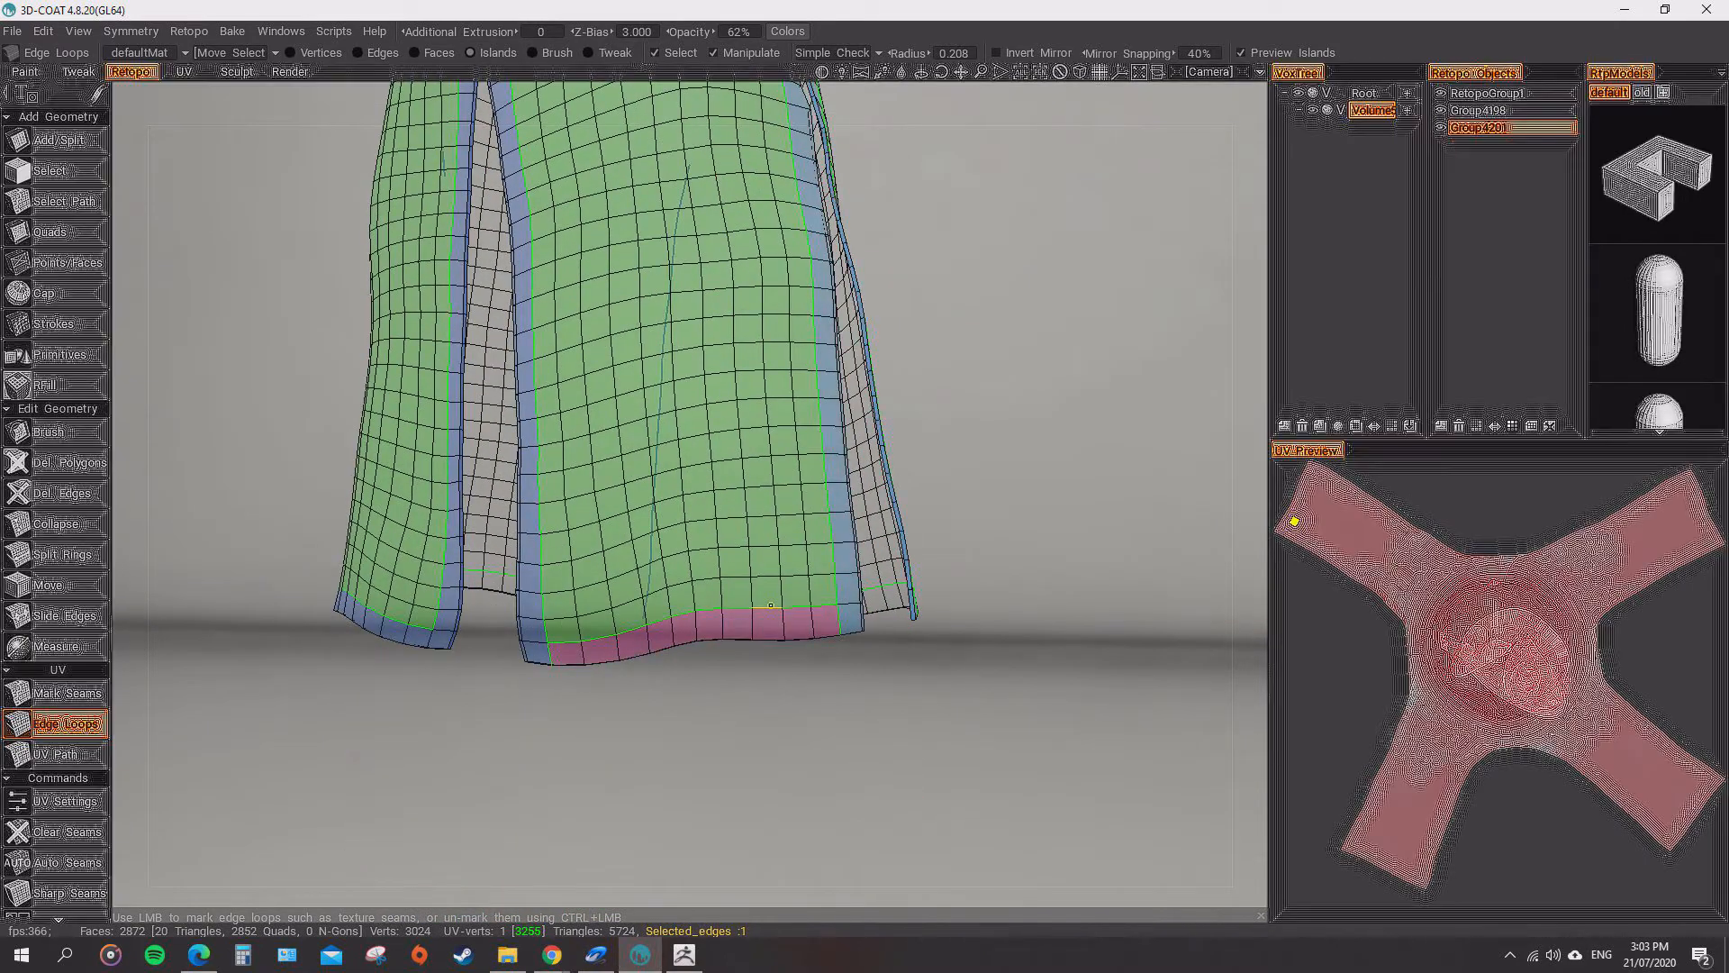
ctrl+click(549, 656)
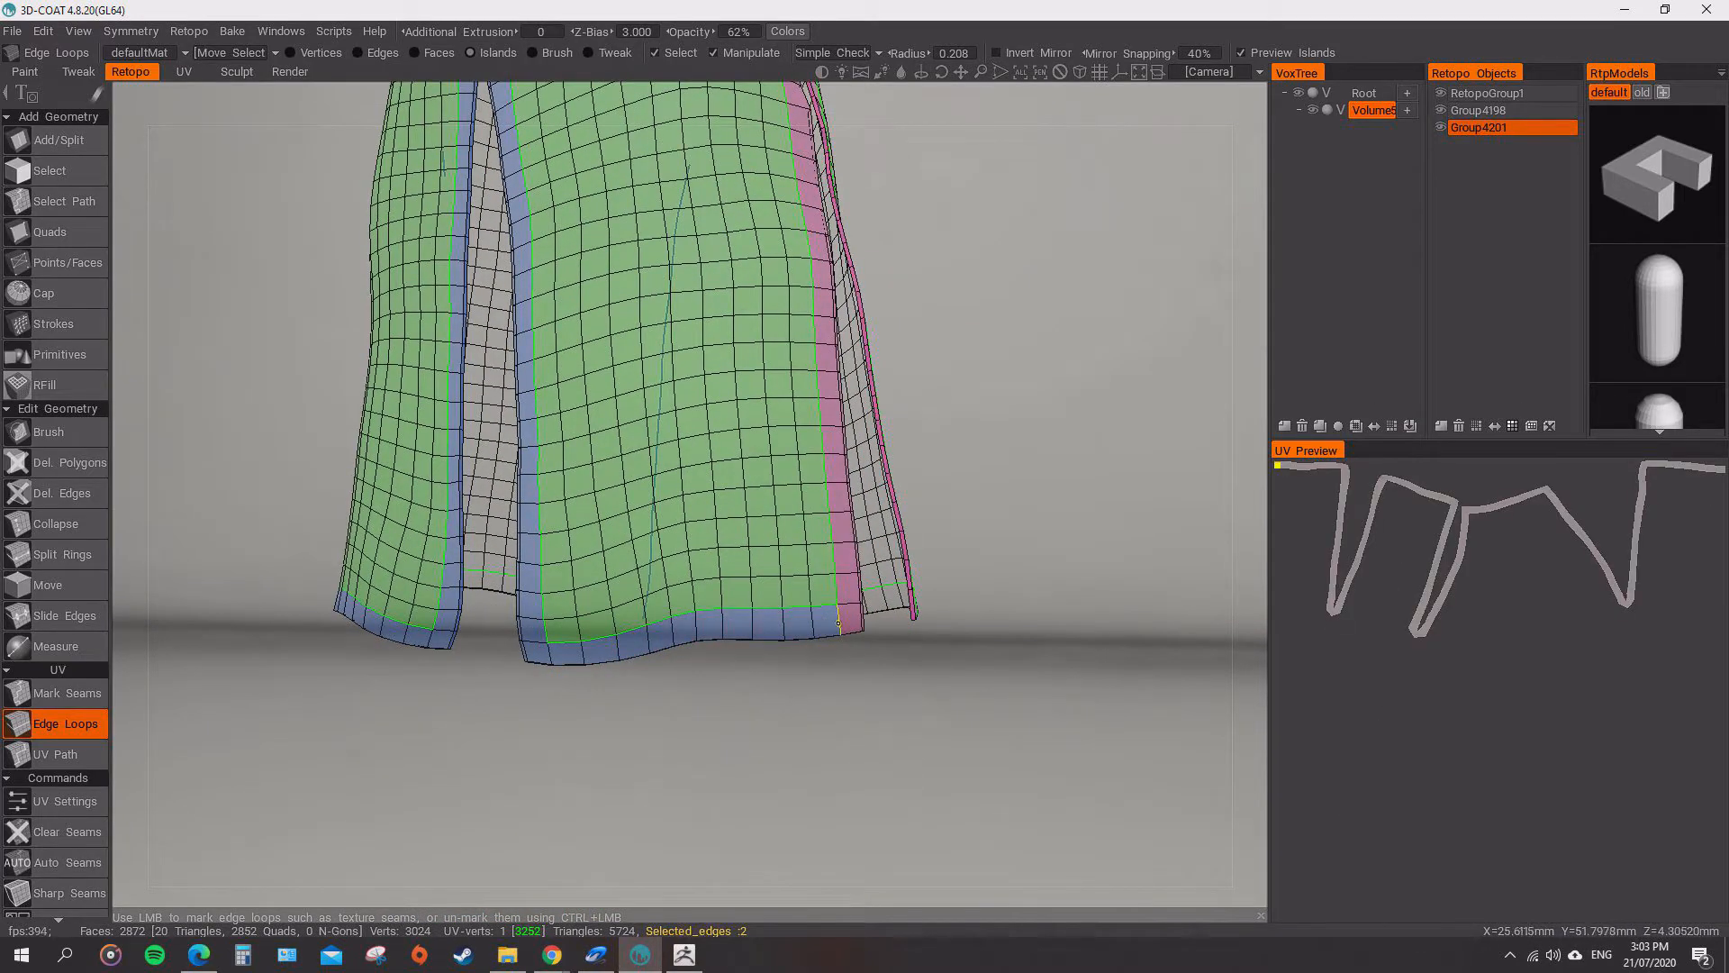
ctrl+click(838, 622)
alt+drag(838, 622, 216, 644)
ctrl+click(611, 644)
- Mark a seam across the border strip at the peak of the back slit, leaving no extra seam along its inner edge
alt+middle_drag(603, 540, 588, 789)
alt+drag(588, 789, 172, 793)
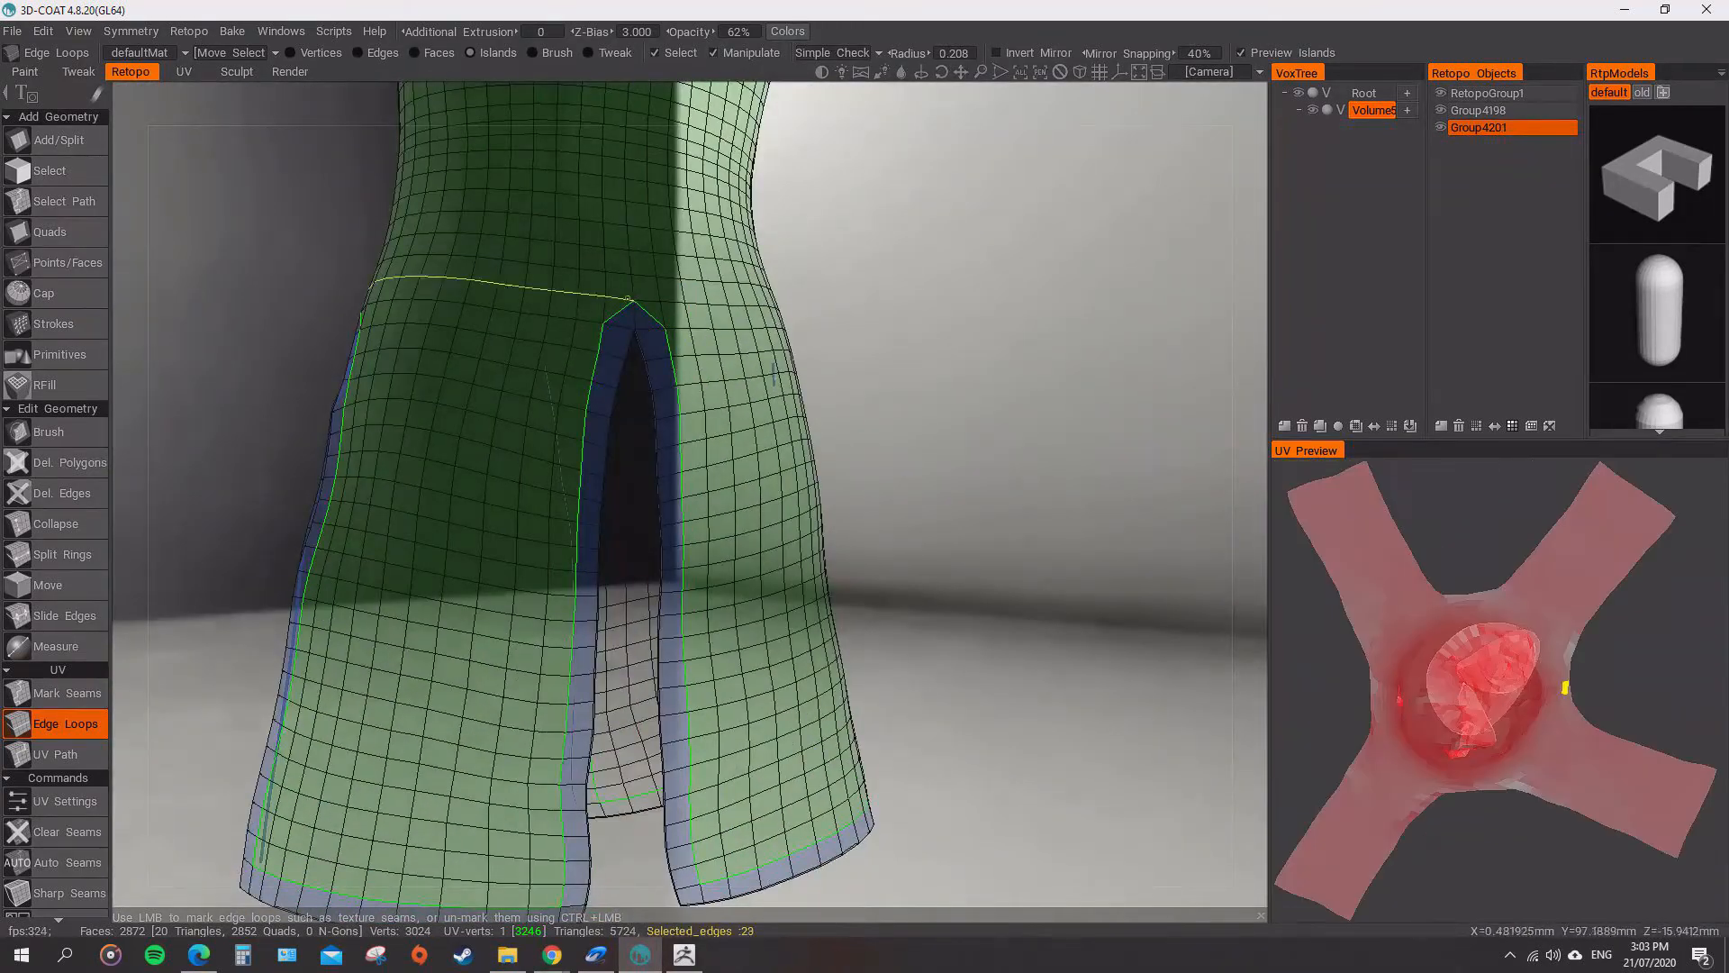
click(633, 318)
alt+right_drag(632, 318, 664, 482)
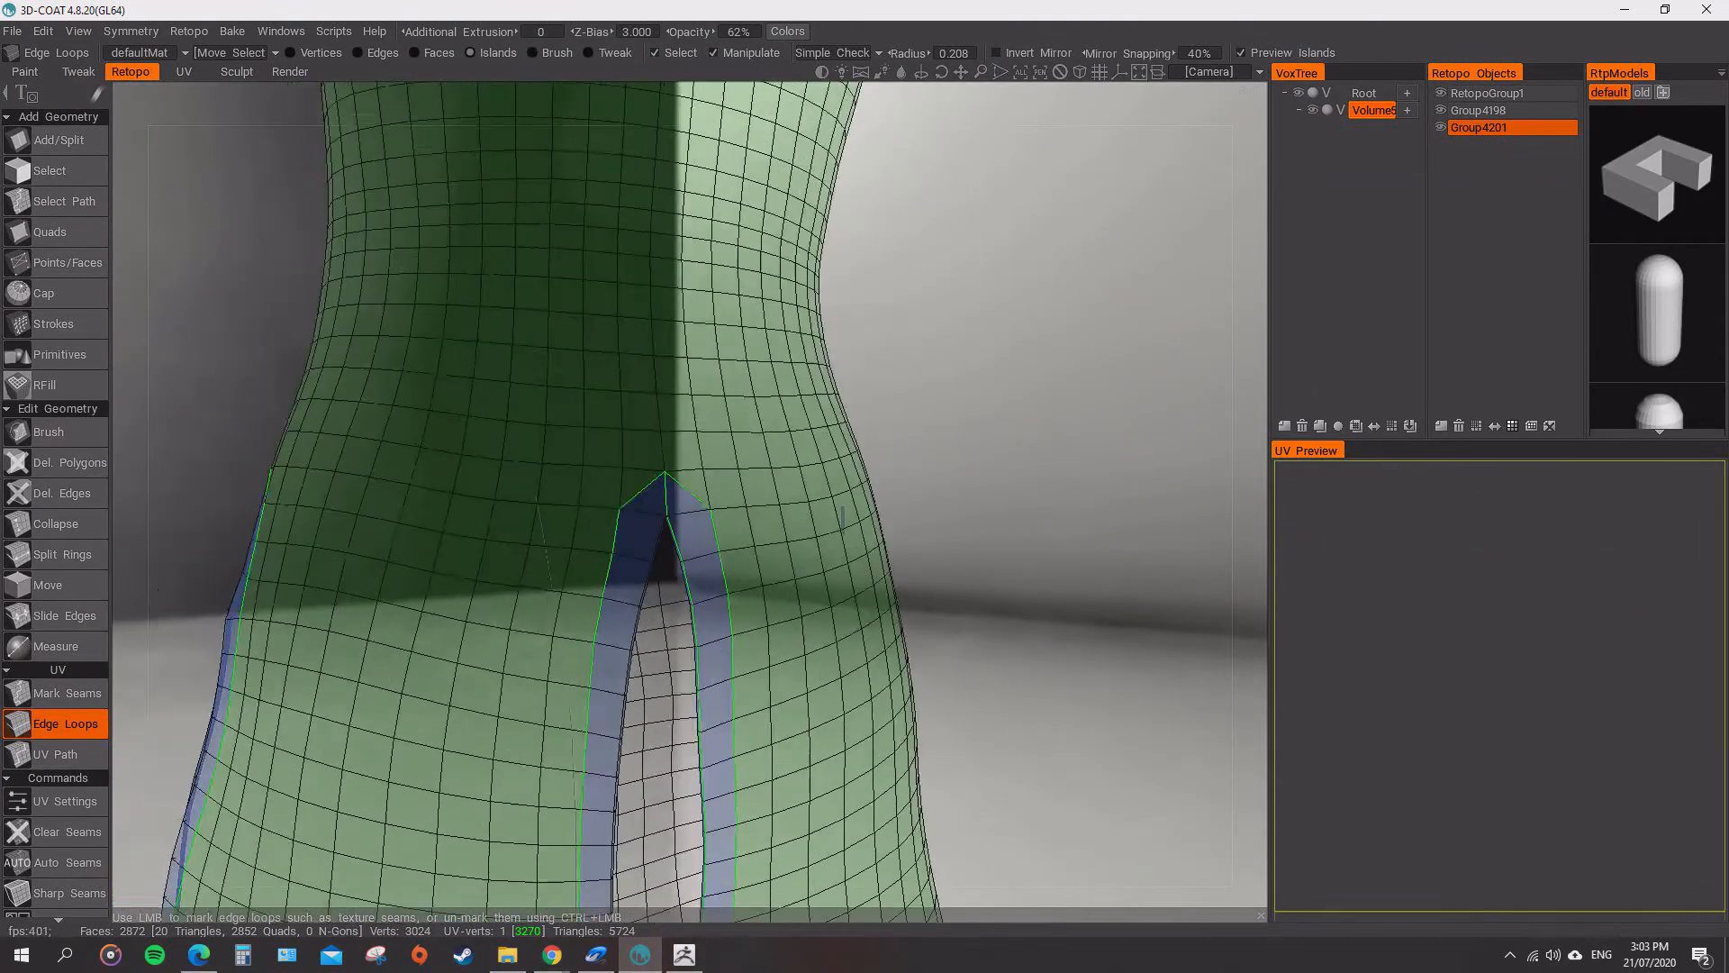
alt+drag(663, 482, 650, 292)
alt+right_drag(650, 292, 702, 369)
alt+drag(703, 369, 775, 451)
alt+right_drag(774, 450, 892, 504)
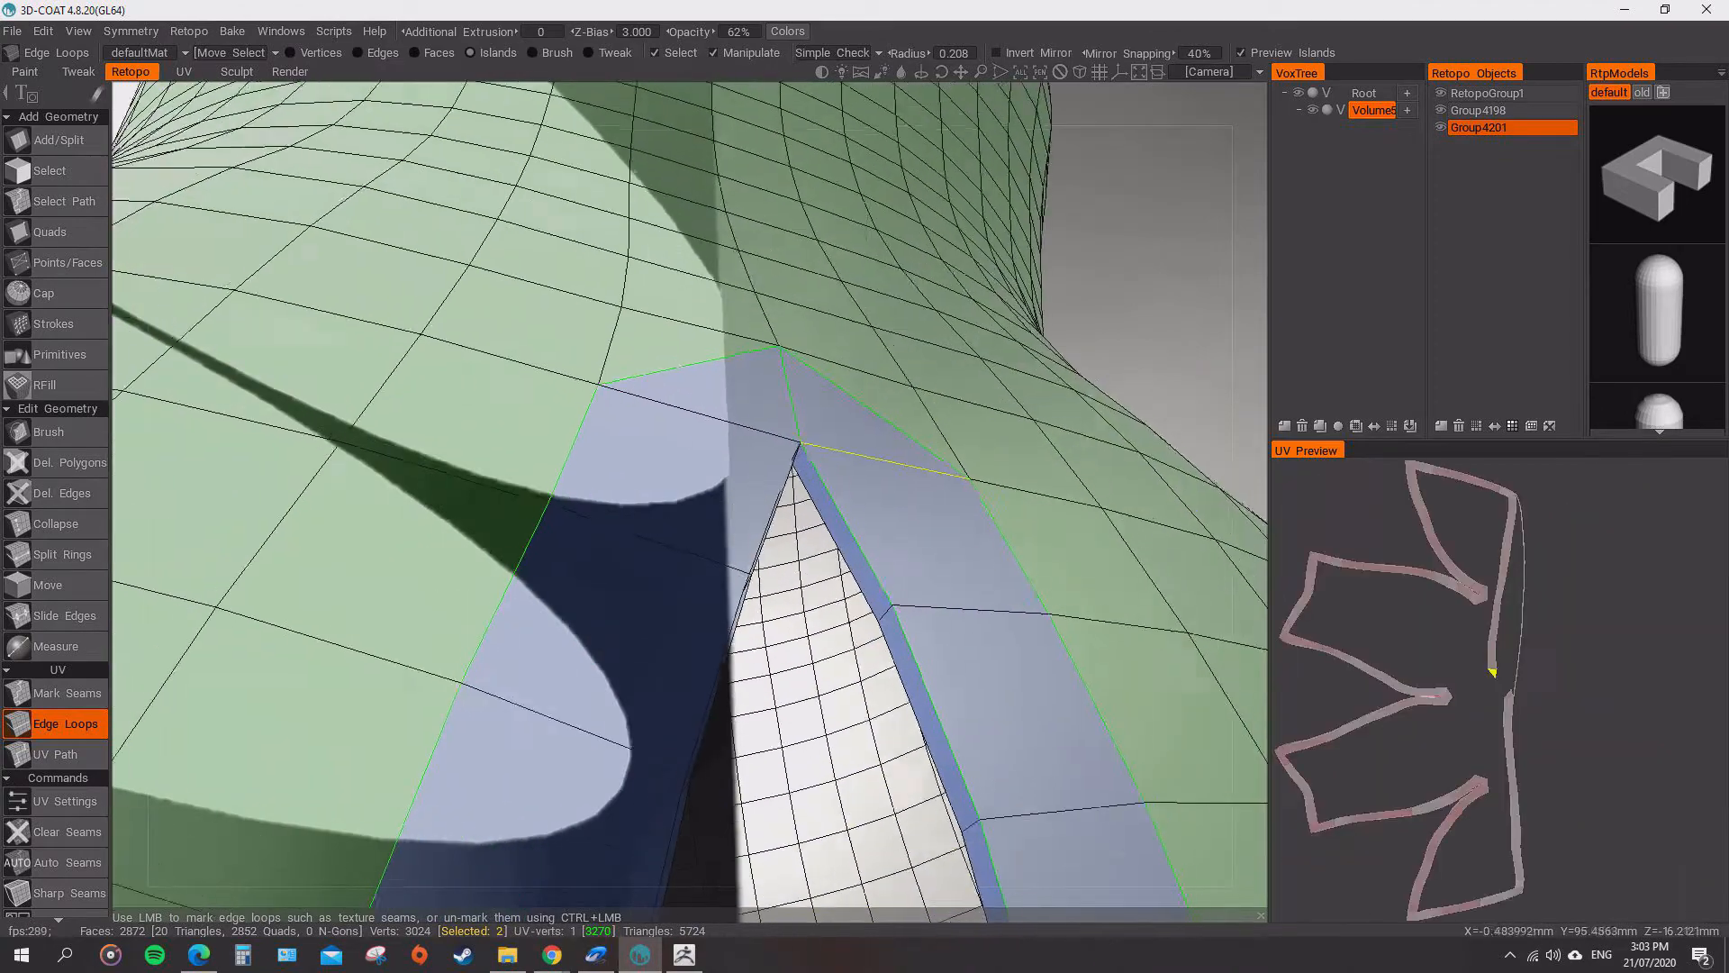
mouse_move(892, 504)
alt+mouse_down()
mouse_move(866, 452)
mouse_move(887, 440)
alt+mouse_up()
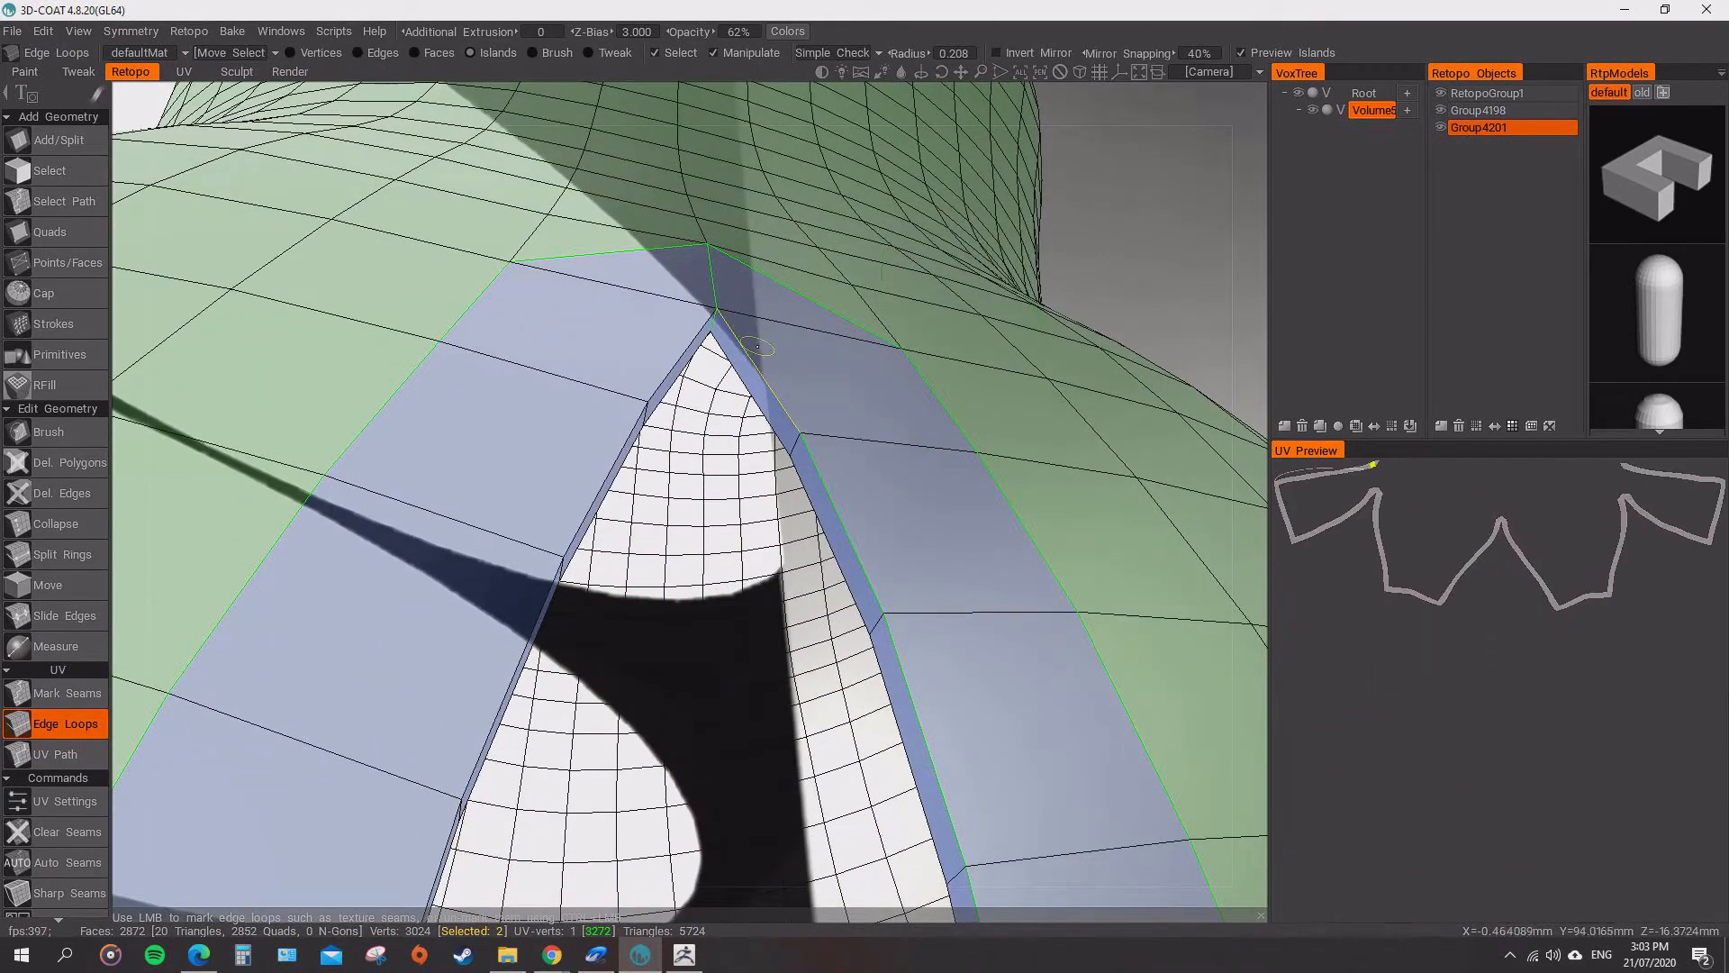
scroll(754, 354, down, 10)
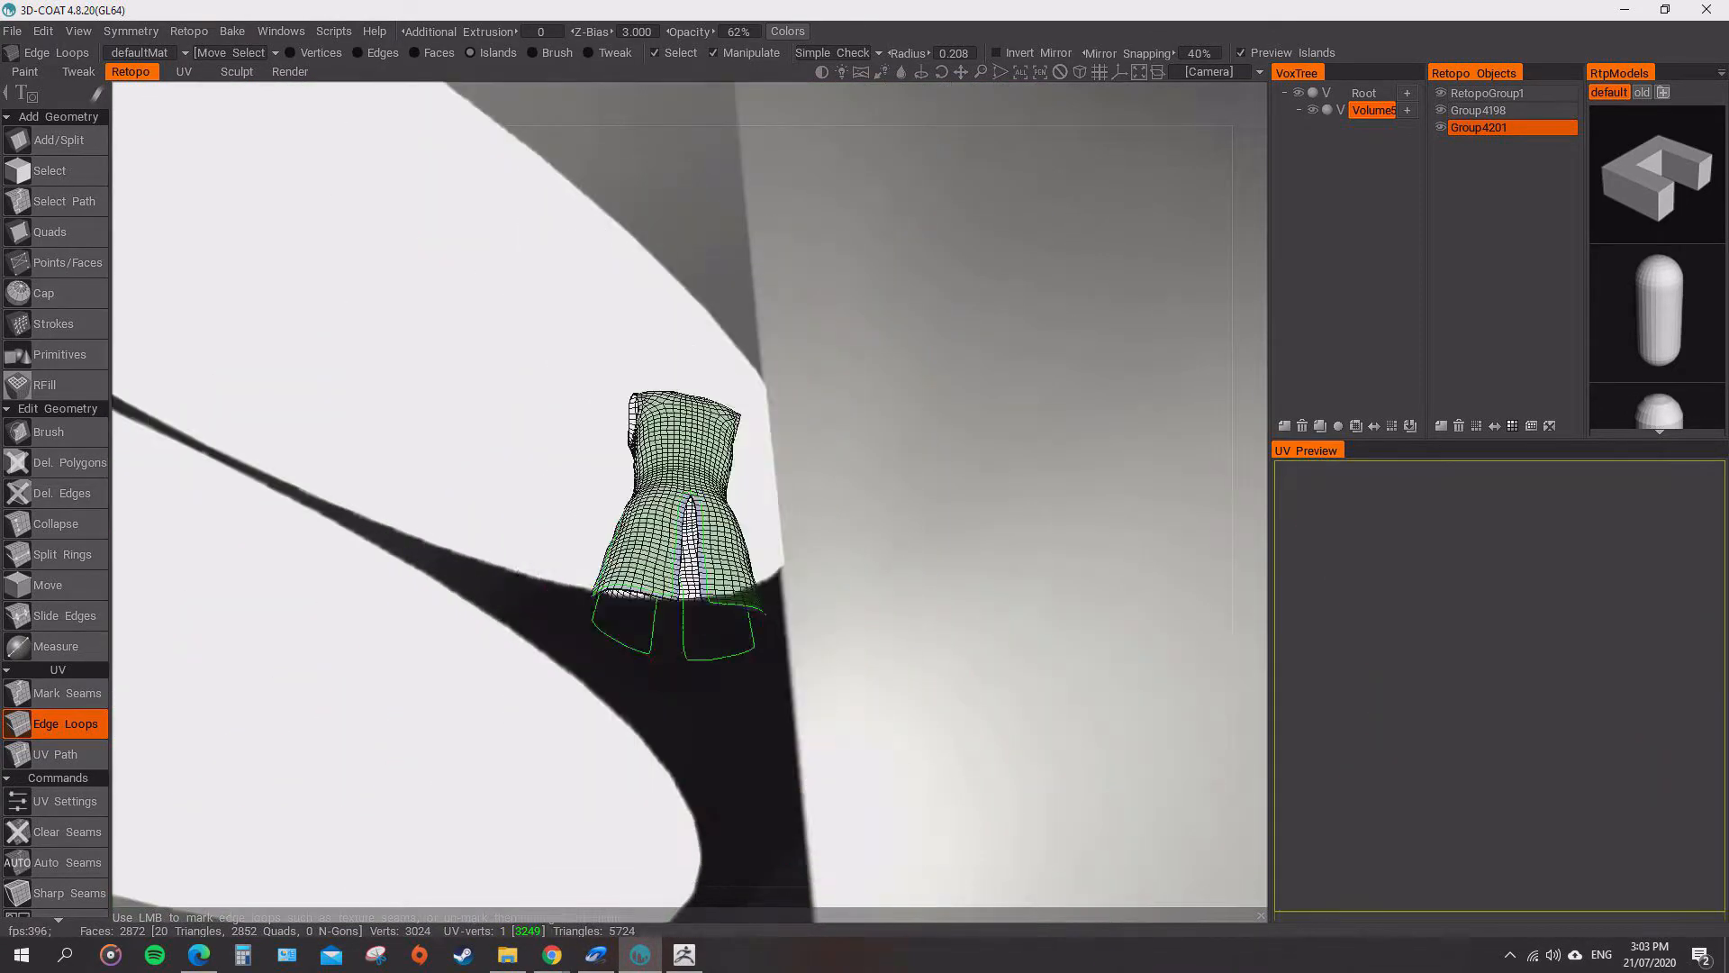
- Mark the edge loop one row outside each armhole as a seam to separate the armhole border strips
alt+drag(755, 354, 739, 550)
scroll(739, 549, up, 3)
alt+middle_drag(700, 540, 712, 775)
alt+drag(711, 774, 945, 847)
scroll(946, 846, up, 3)
alt+middle_drag(775, 333, 649, 379)
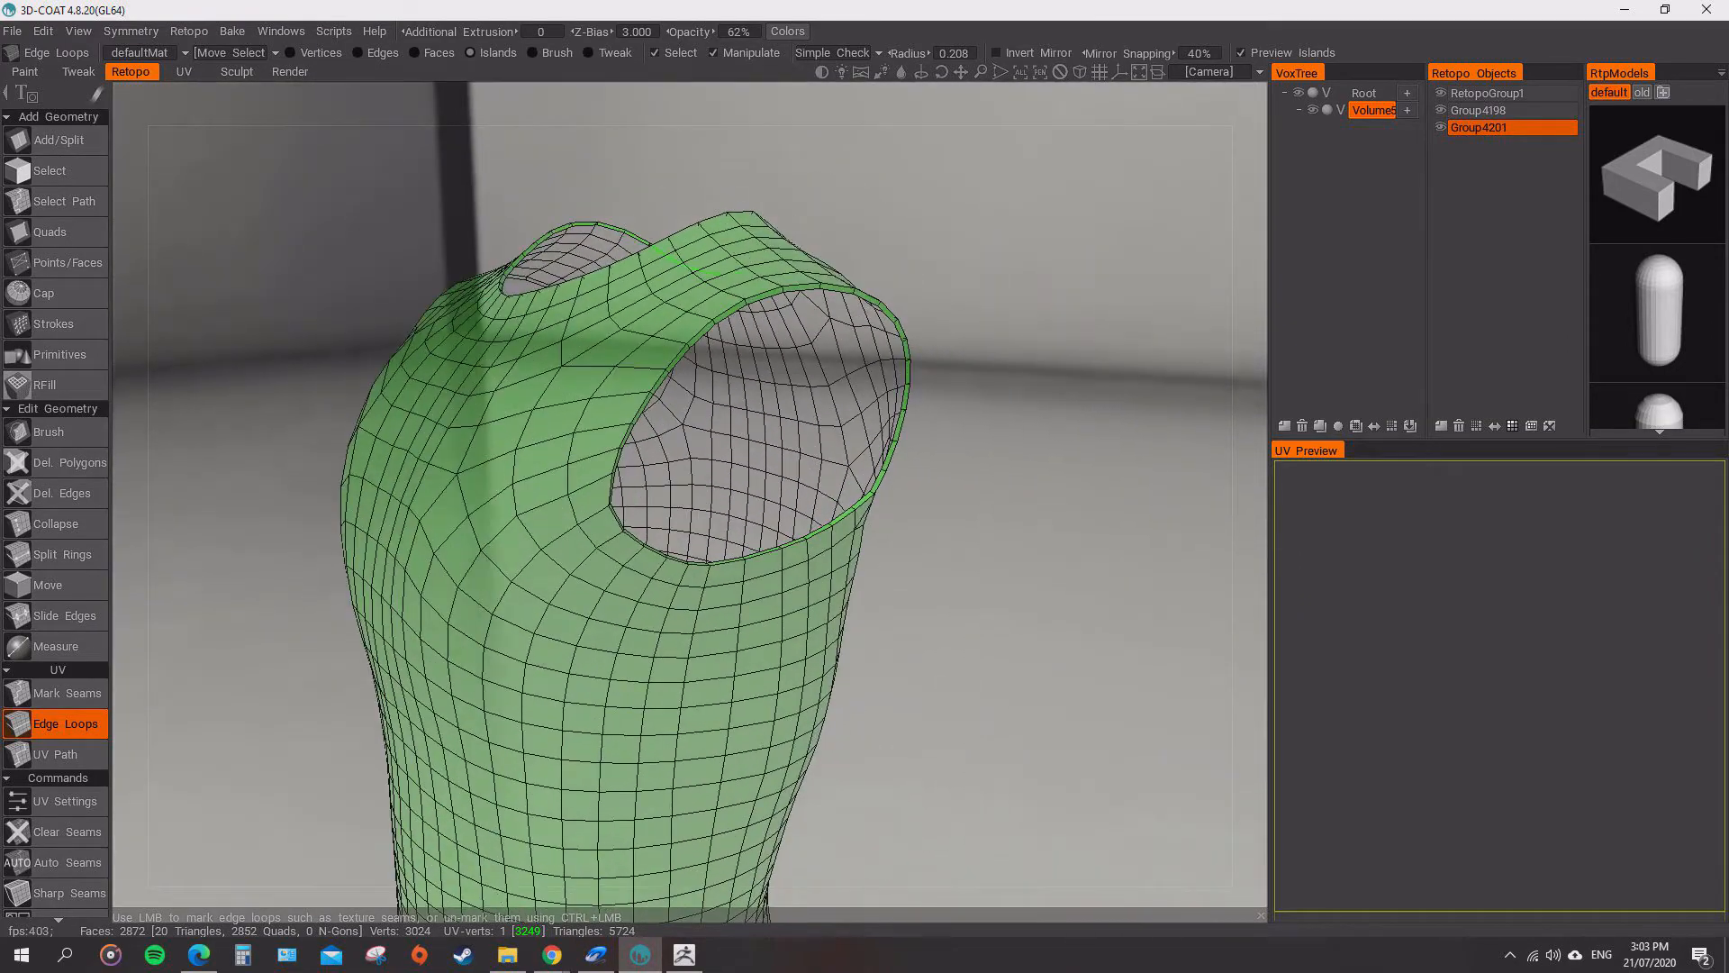
alt+drag(648, 378, 784, 367)
click(782, 368)
alt+drag(720, 612, 432, 586)
click(532, 515)
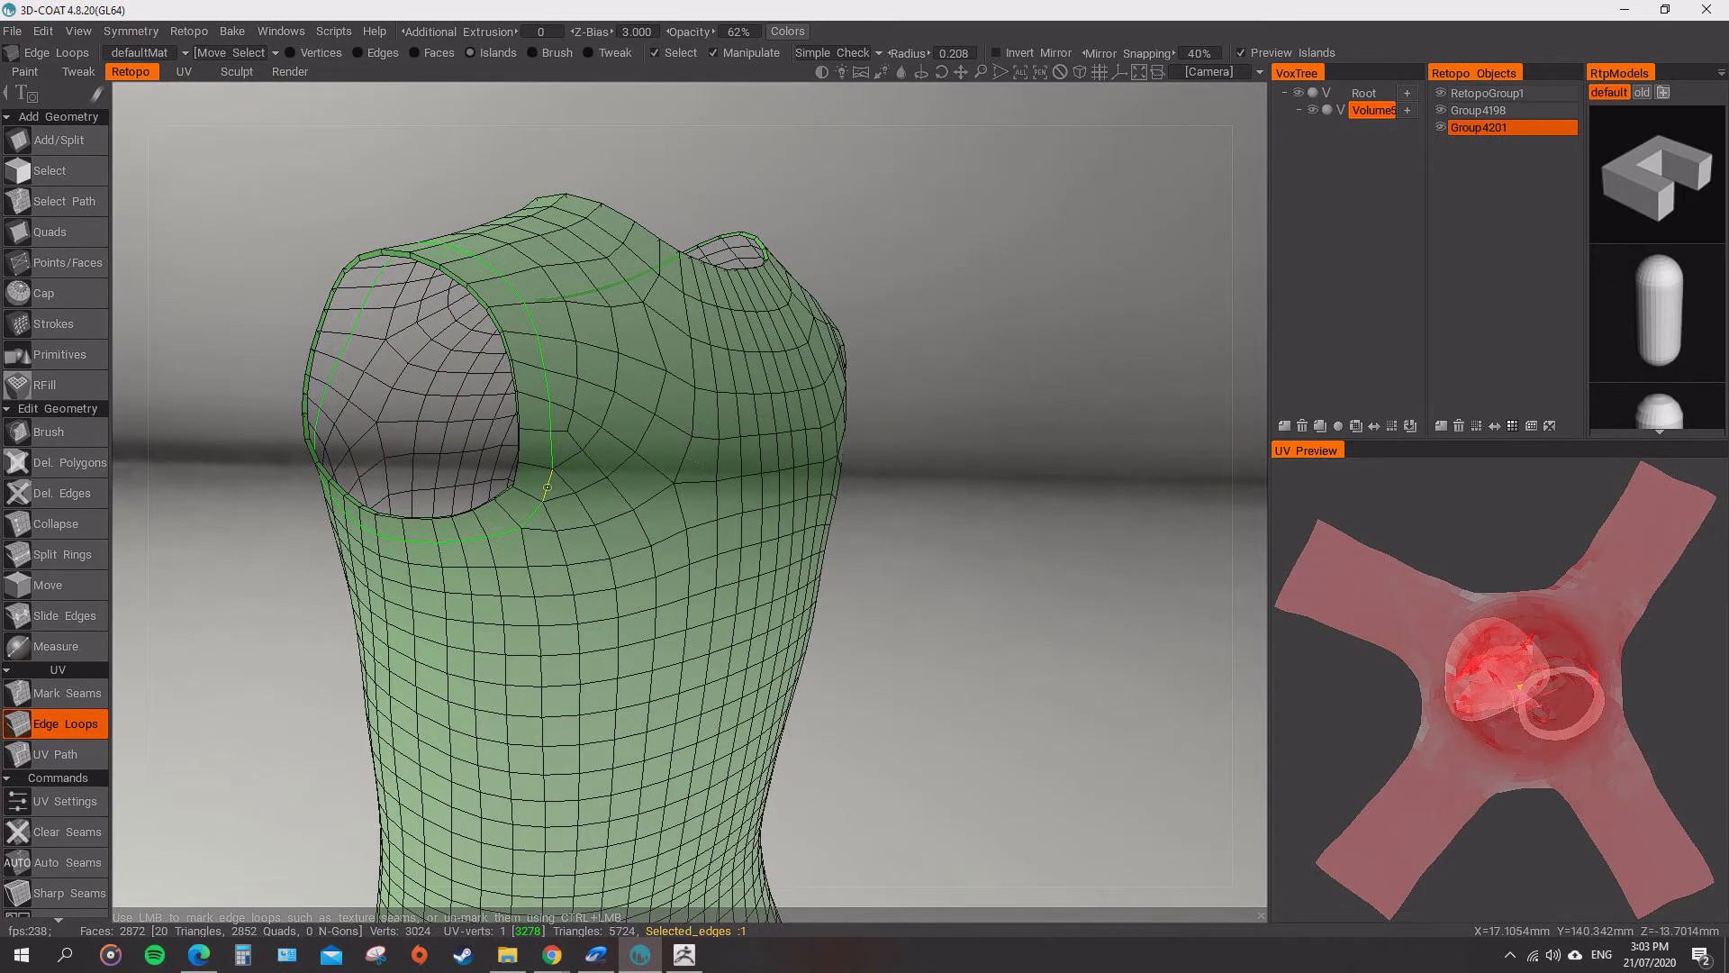
alt+drag(847, 540, 548, 527)
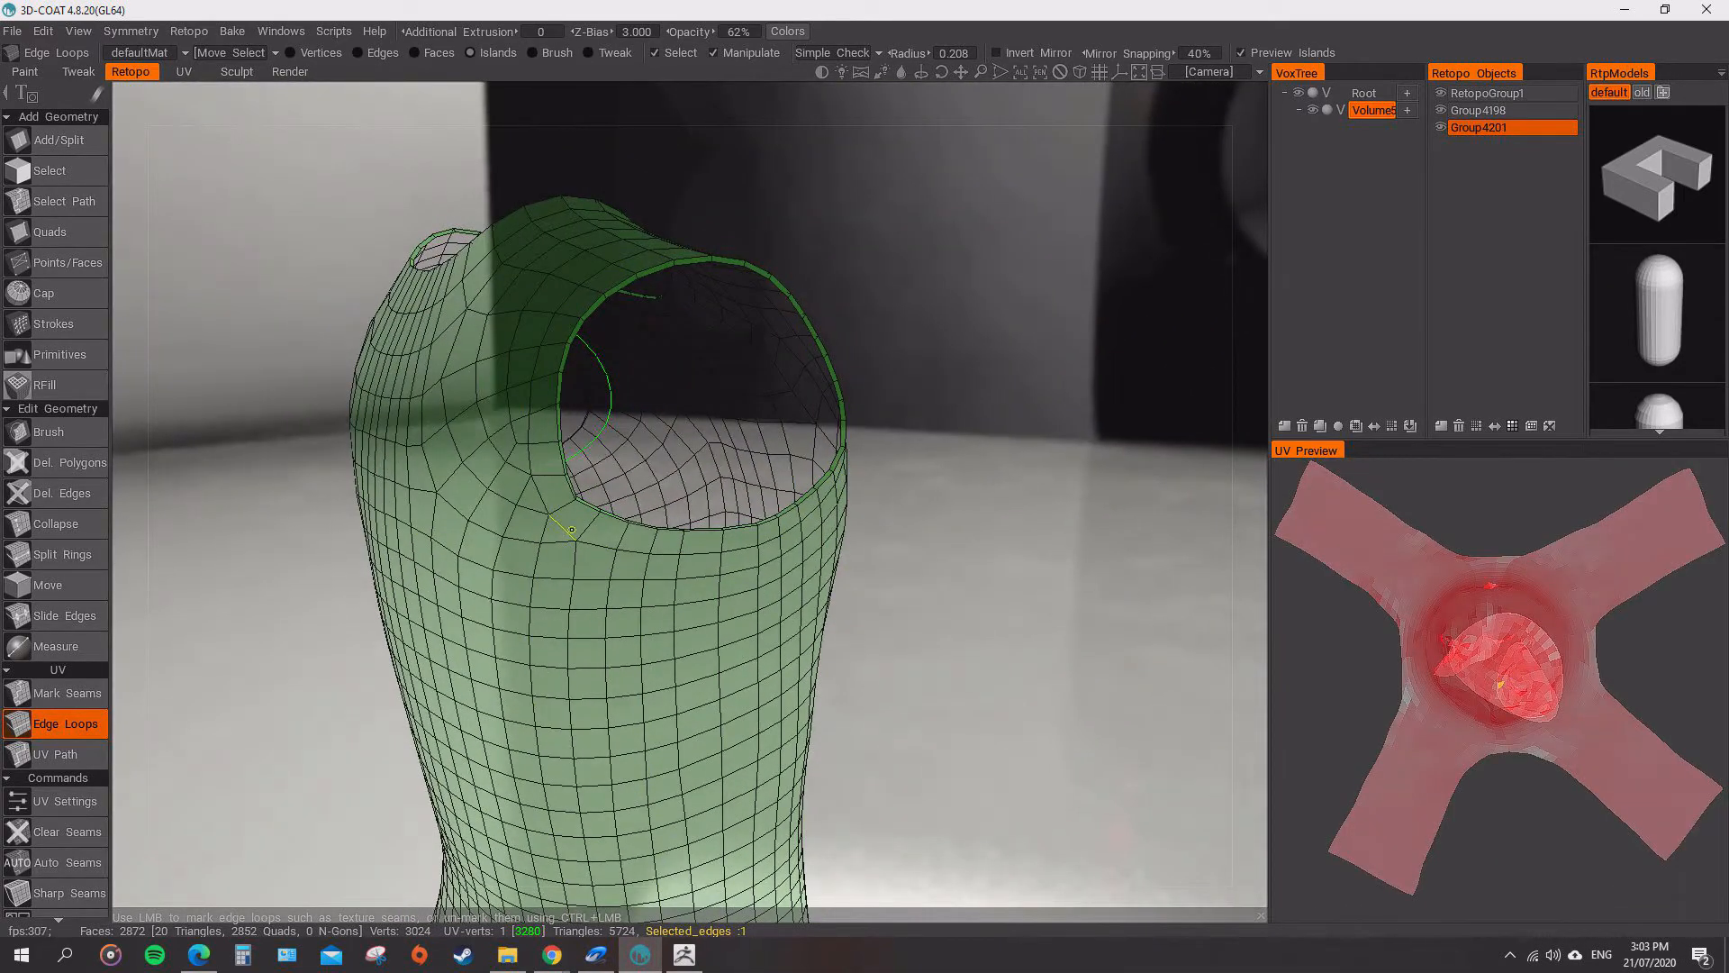
click(576, 534)
- Mark shoulder seams from the neckline to the armhole border on both sides of the robe
alt+drag(793, 450, 977, 455)
click(493, 413)
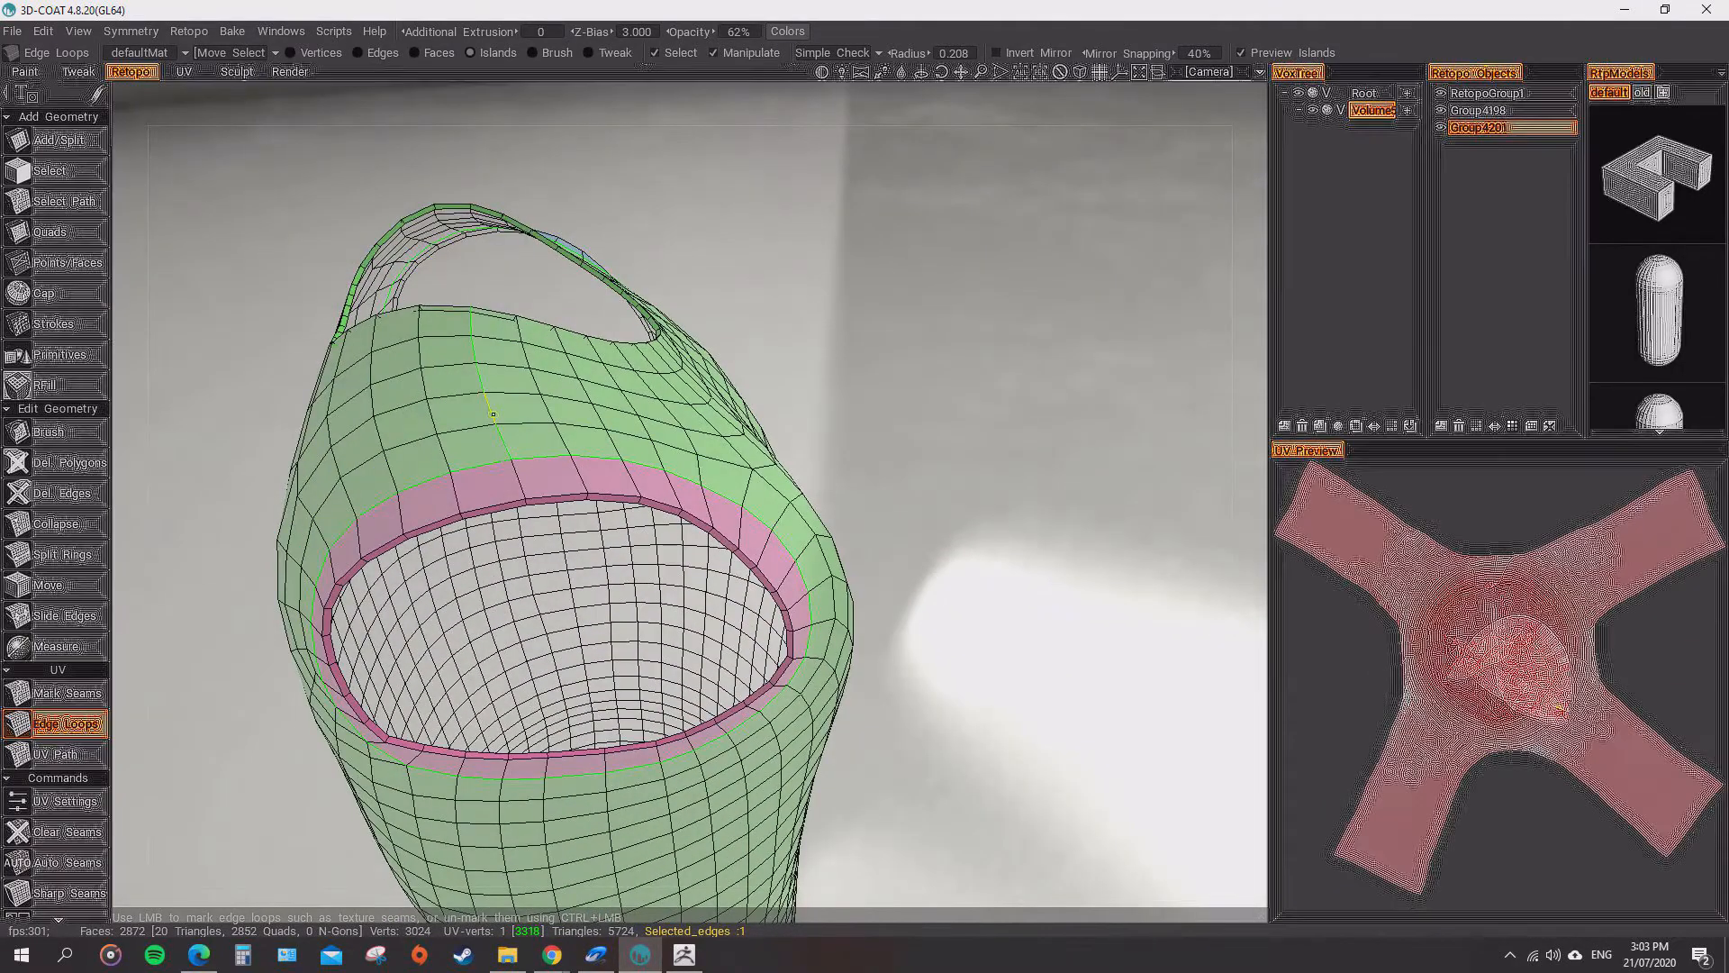
alt+drag(493, 415, 559, 423)
click(407, 252)
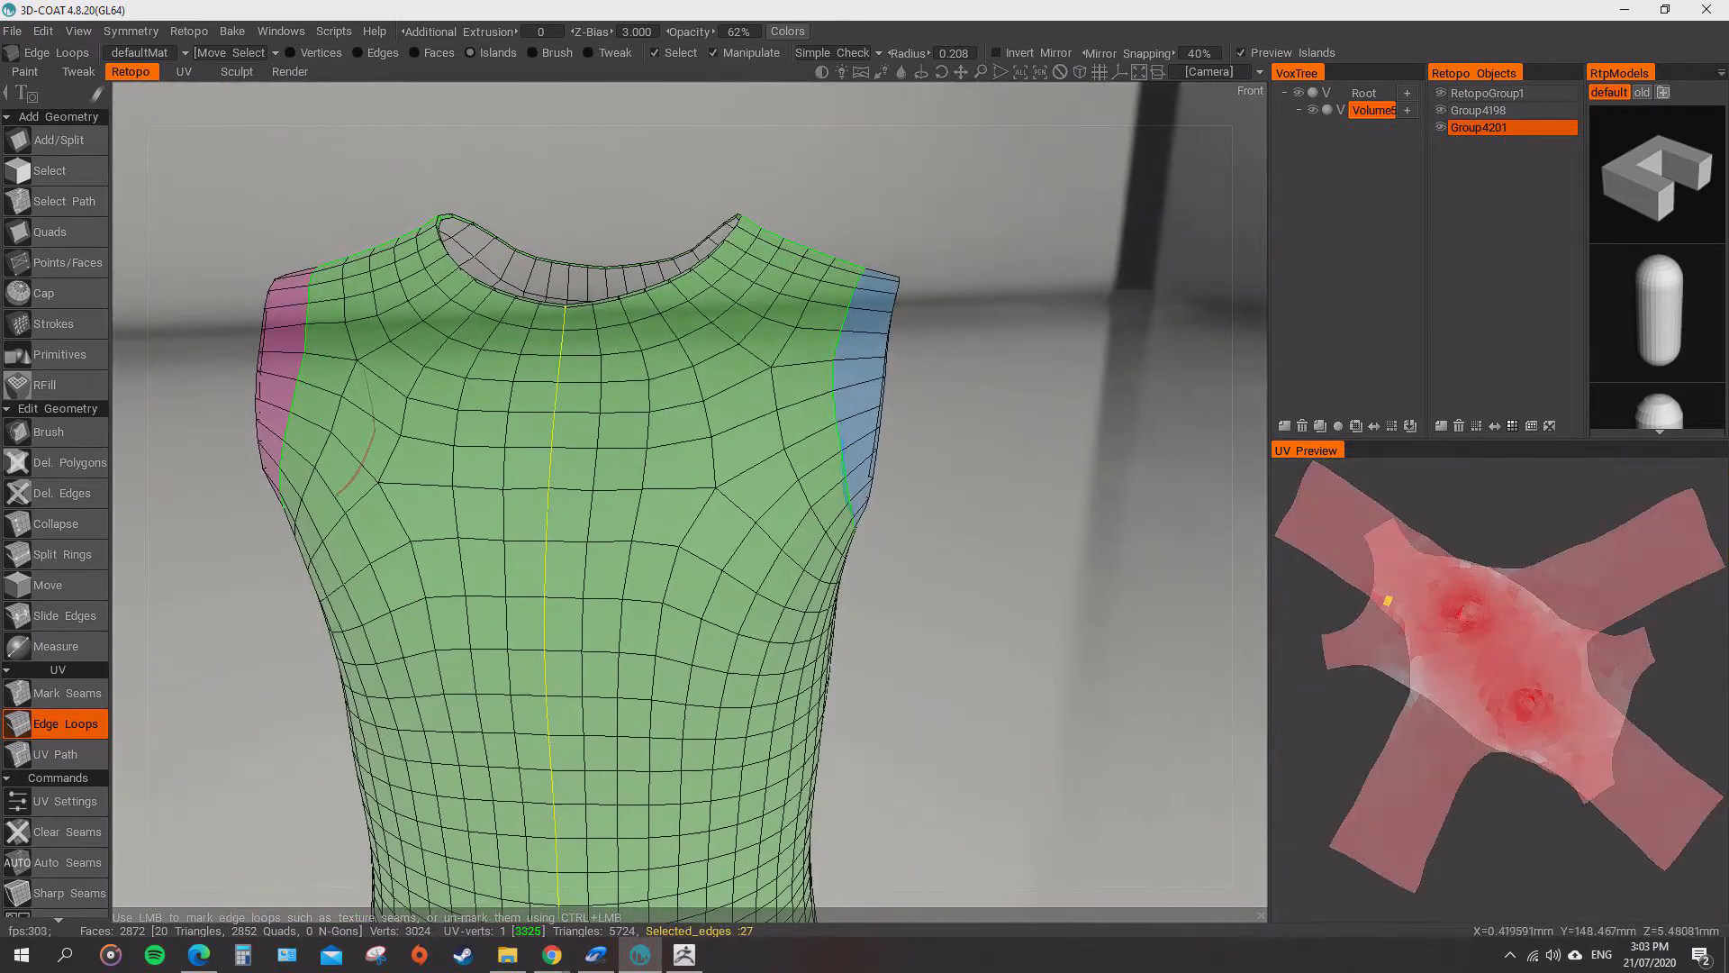
- Mark vertical seams down both sides of the torso from the armhole borders to the peaks of the side slits
alt+middle_drag(576, 450, 599, 126)
alt+drag(599, 126, 369, 576)
click(665, 618)
click(661, 634)
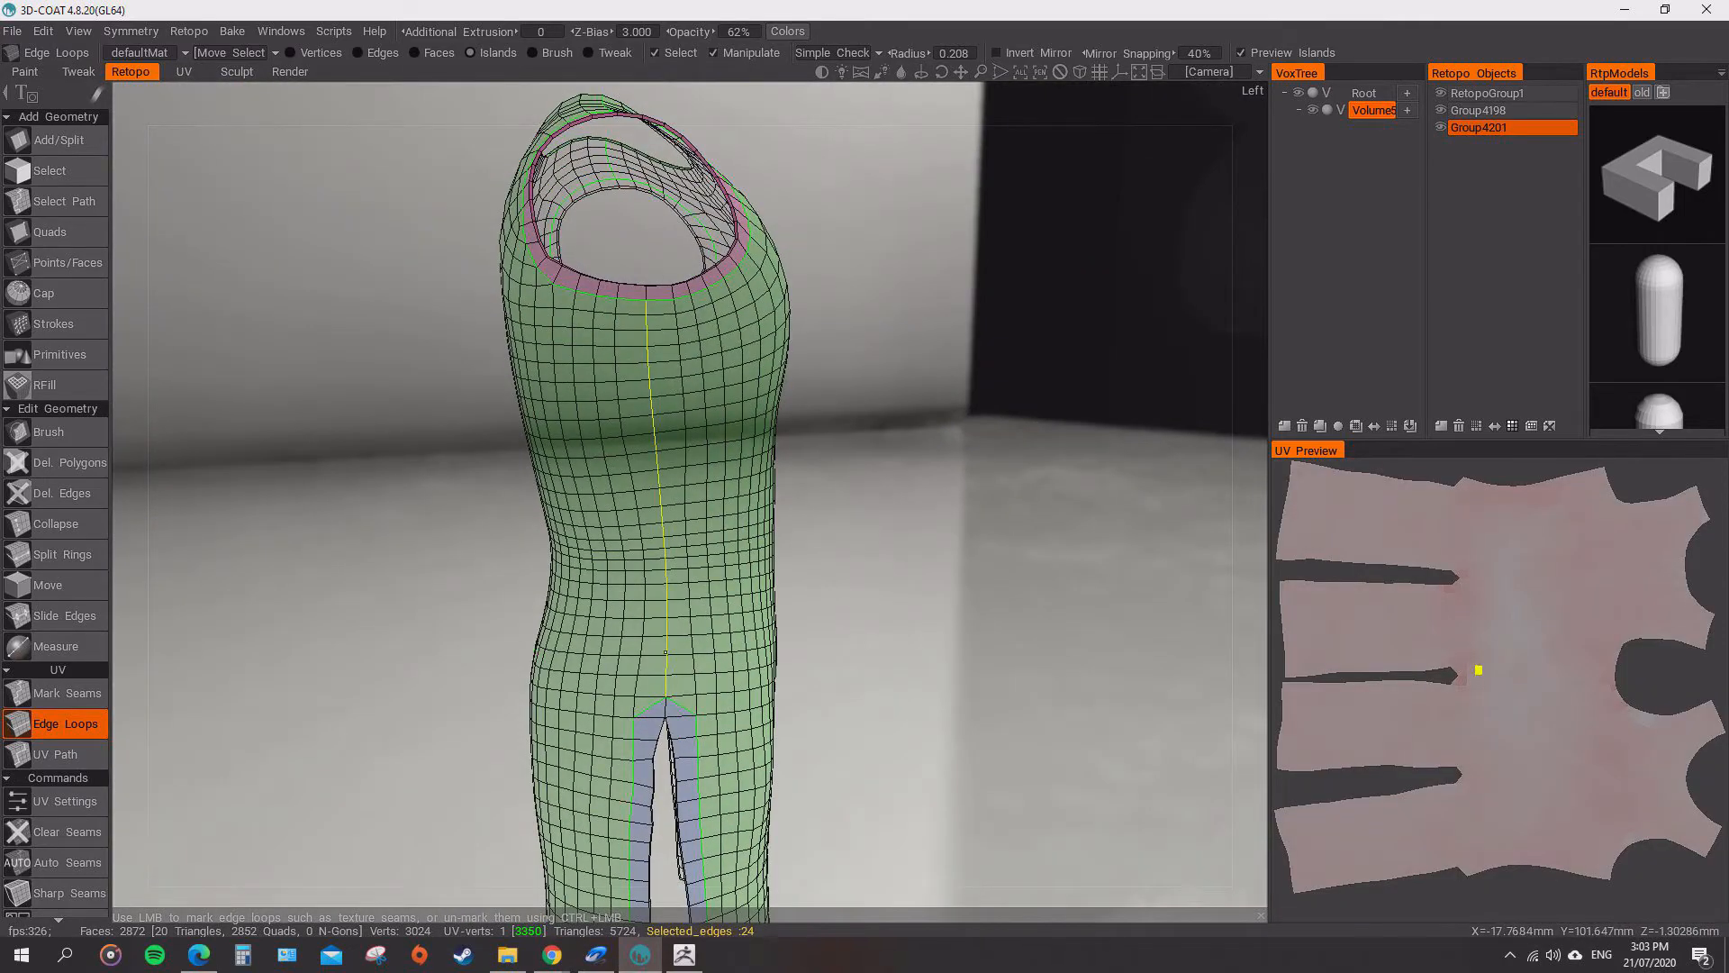
click(665, 652)
- Mark a seam across each armhole border strip to cut the rings open
alt+drag(666, 652, 644, 577)
scroll(666, 693, up, 2)
alt+right_drag(644, 576, 621, 379)
click(604, 297)
alt+drag(811, 315, 637, 360)
click(714, 299)
- Unwrap the robe into UV islands along the marked seams
scroll(717, 308, down, 8)
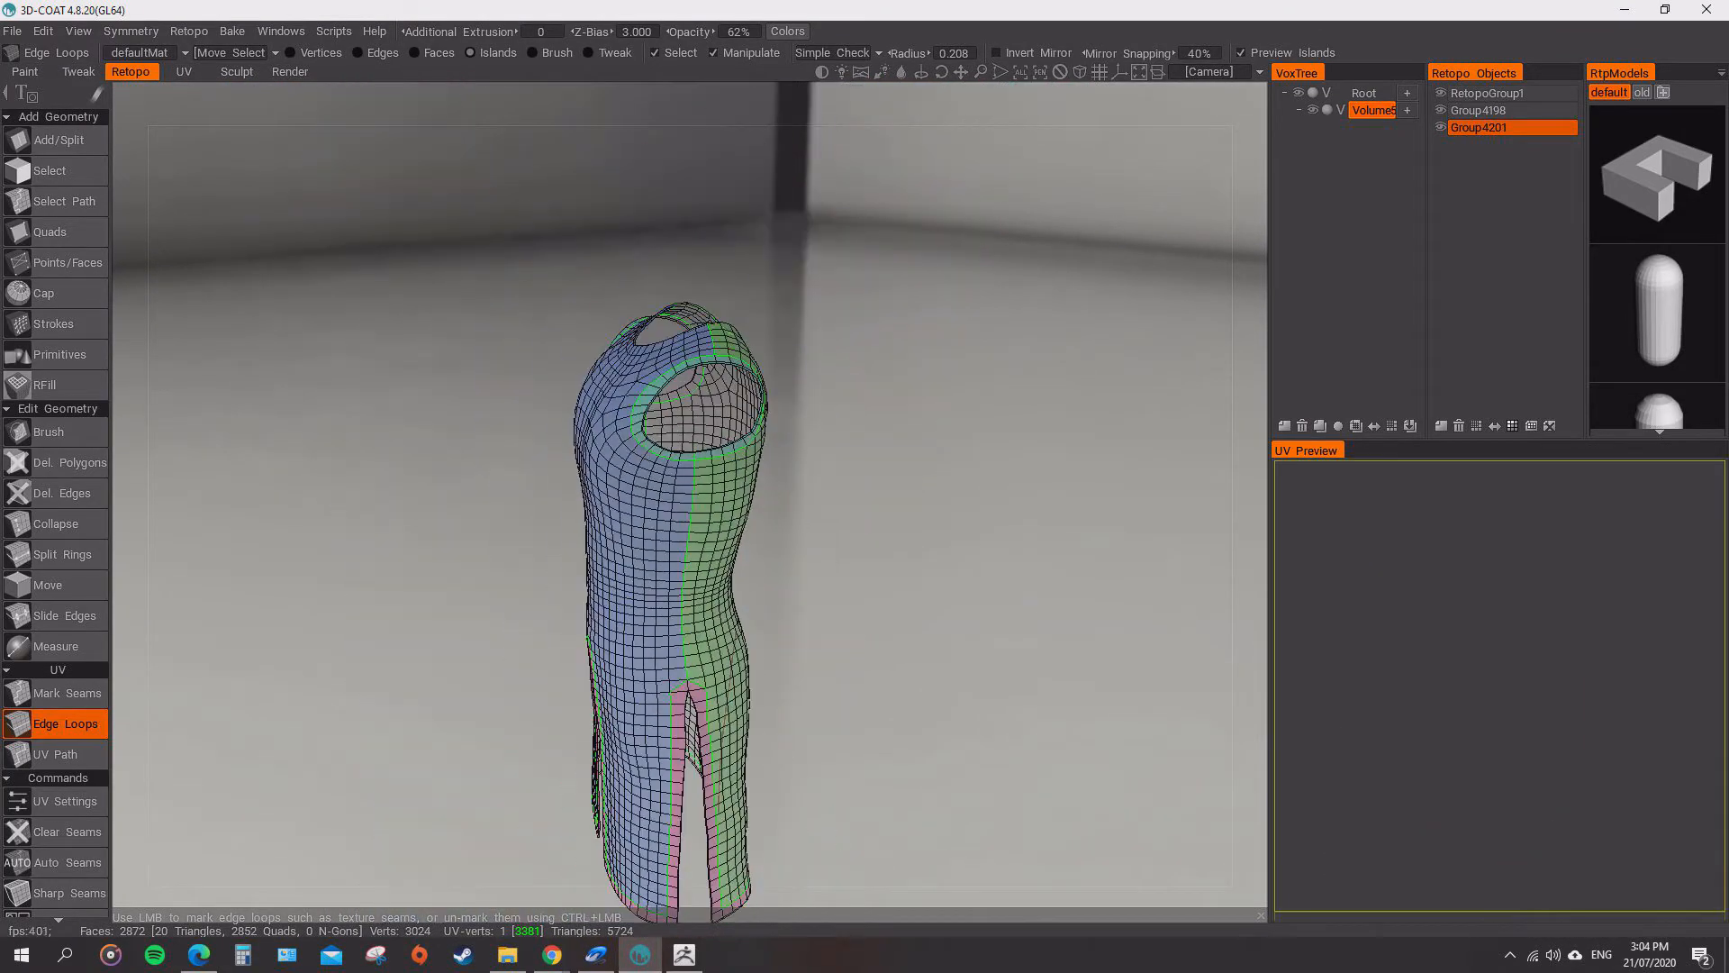
alt+drag(716, 308, 693, 270)
scroll(864, 279, down, 4)
scroll(56, 781, down, 4)
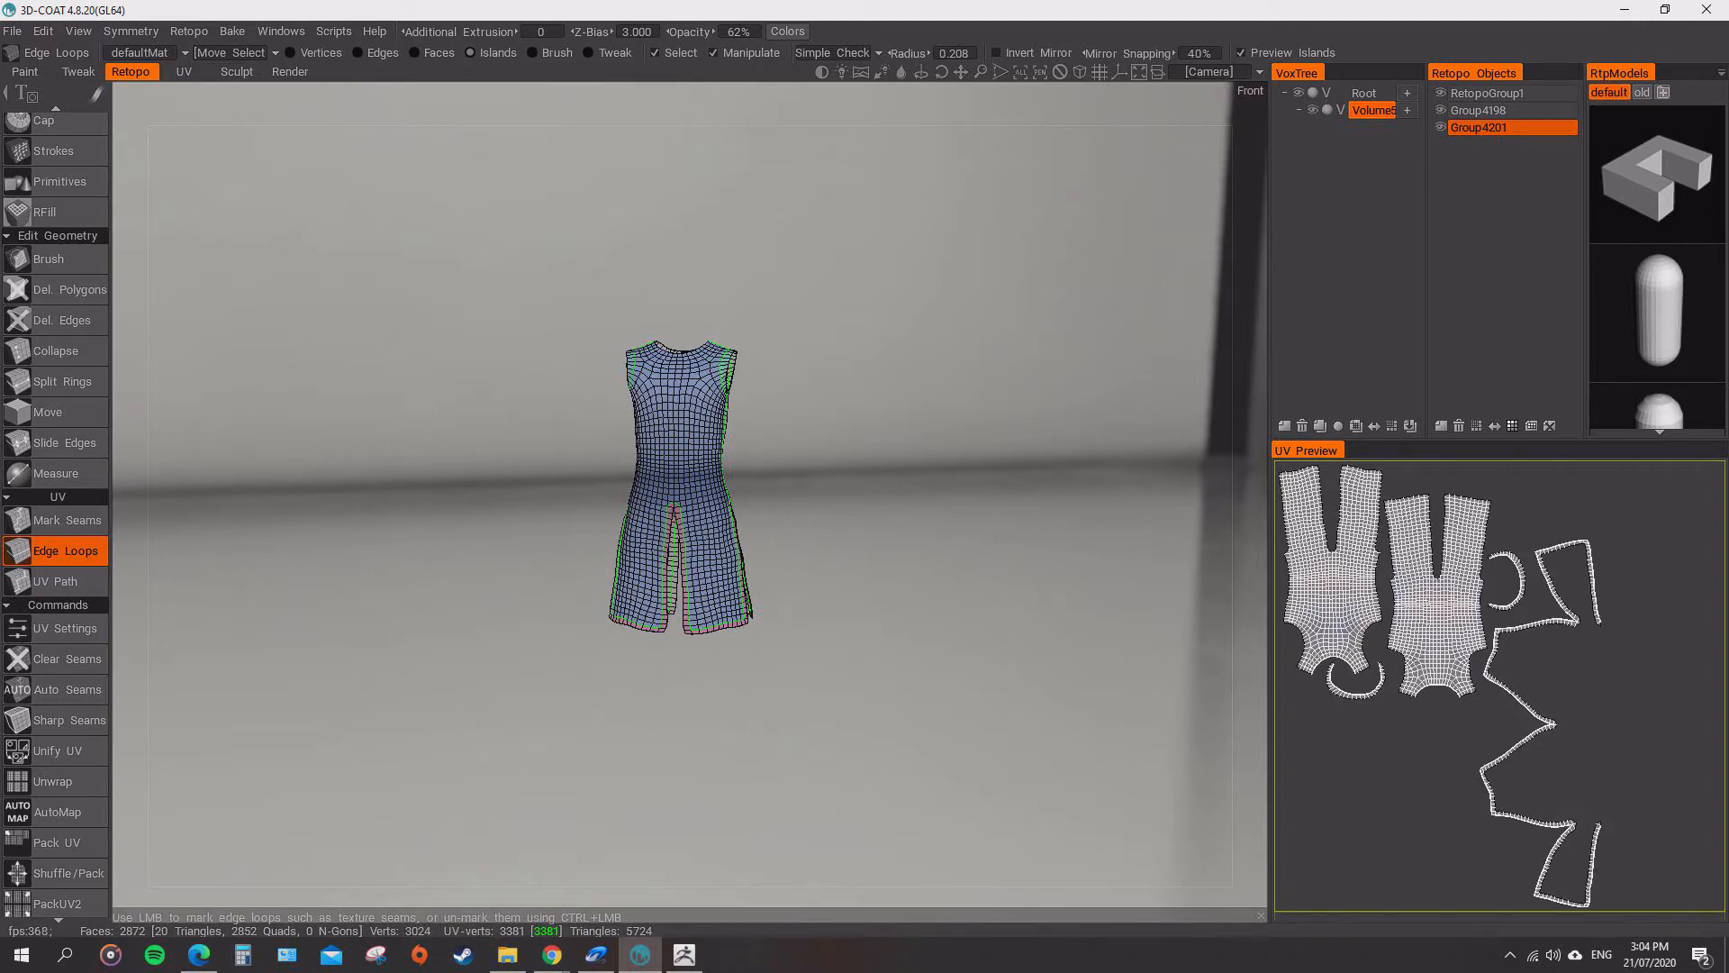
- Undo the AutoMap result and pack the robe's UV islands
scroll(667, 504, up, 5)
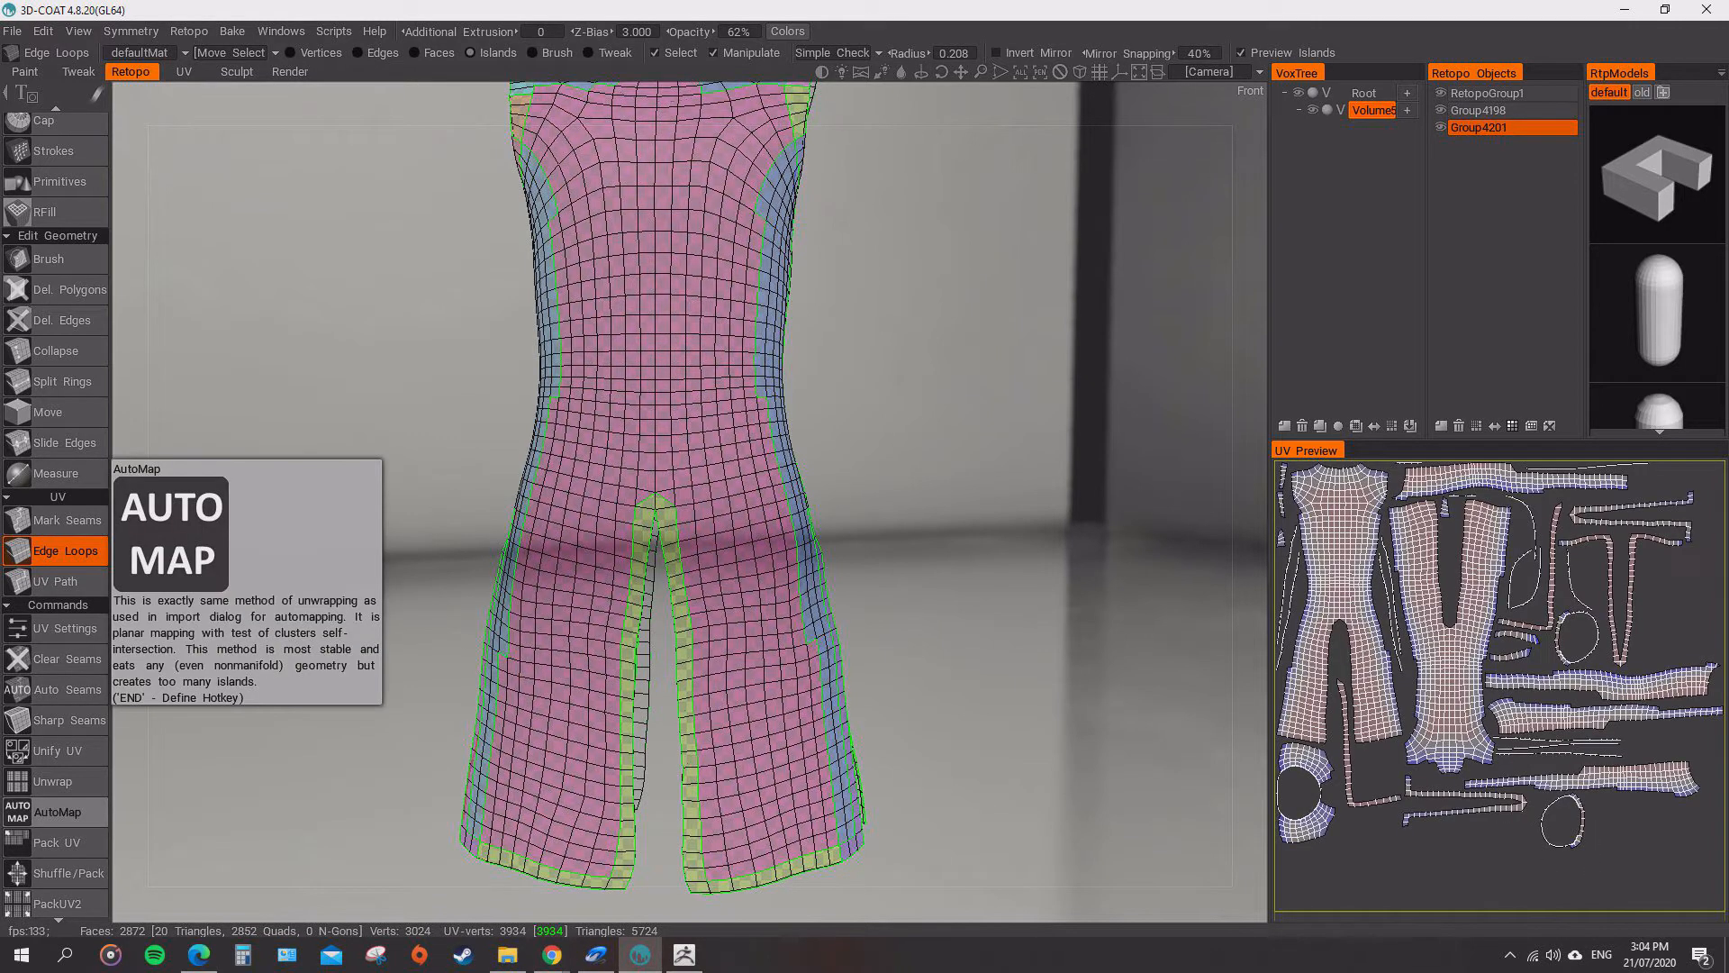
key(ctrl+z)
click(57, 842)
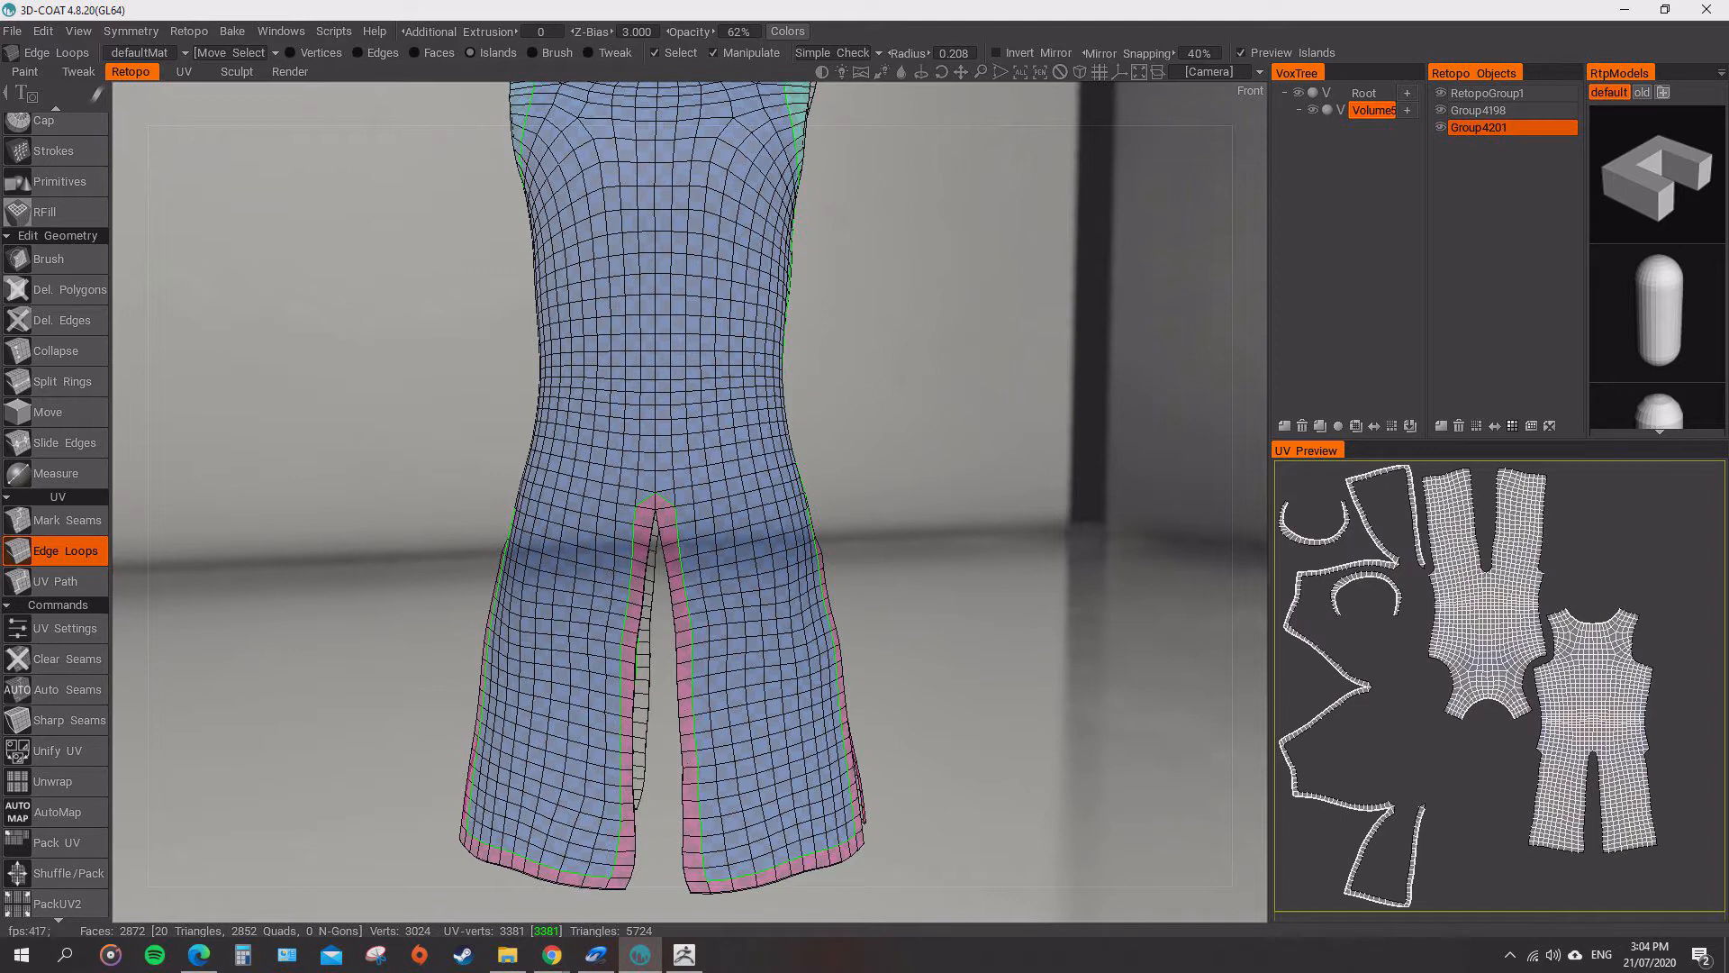
- Move the back body UV island aside, flip the front body island upright and line it up beside the back one
click(1592, 734)
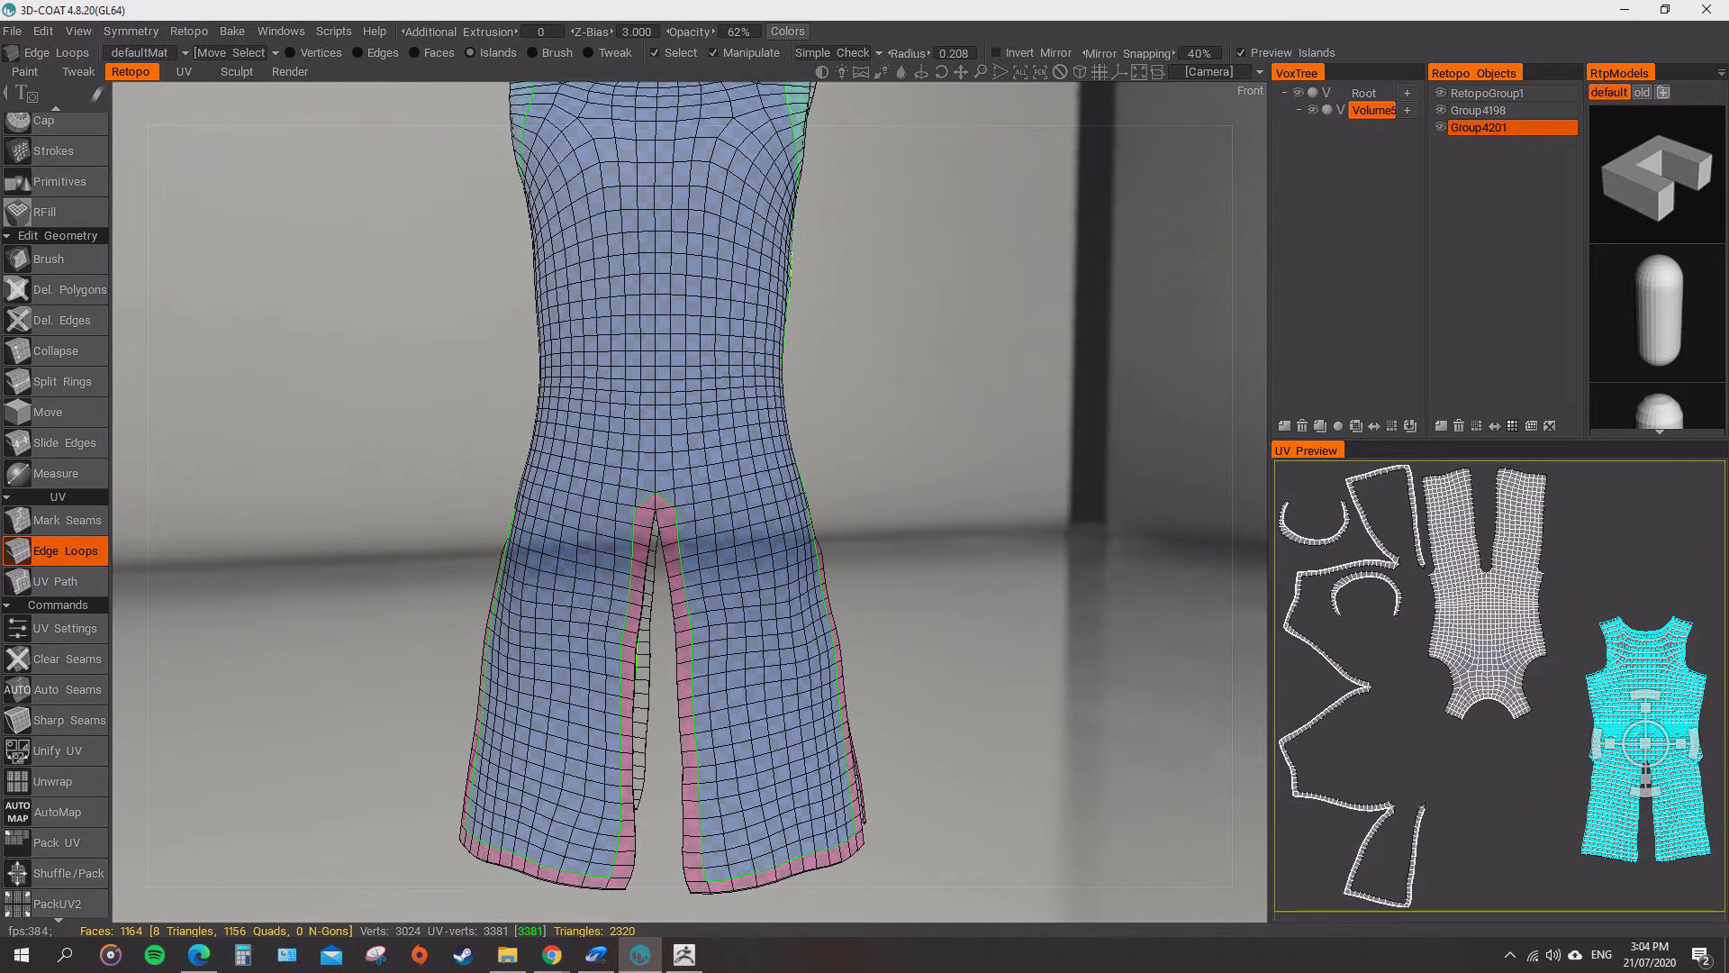
click(1496, 621)
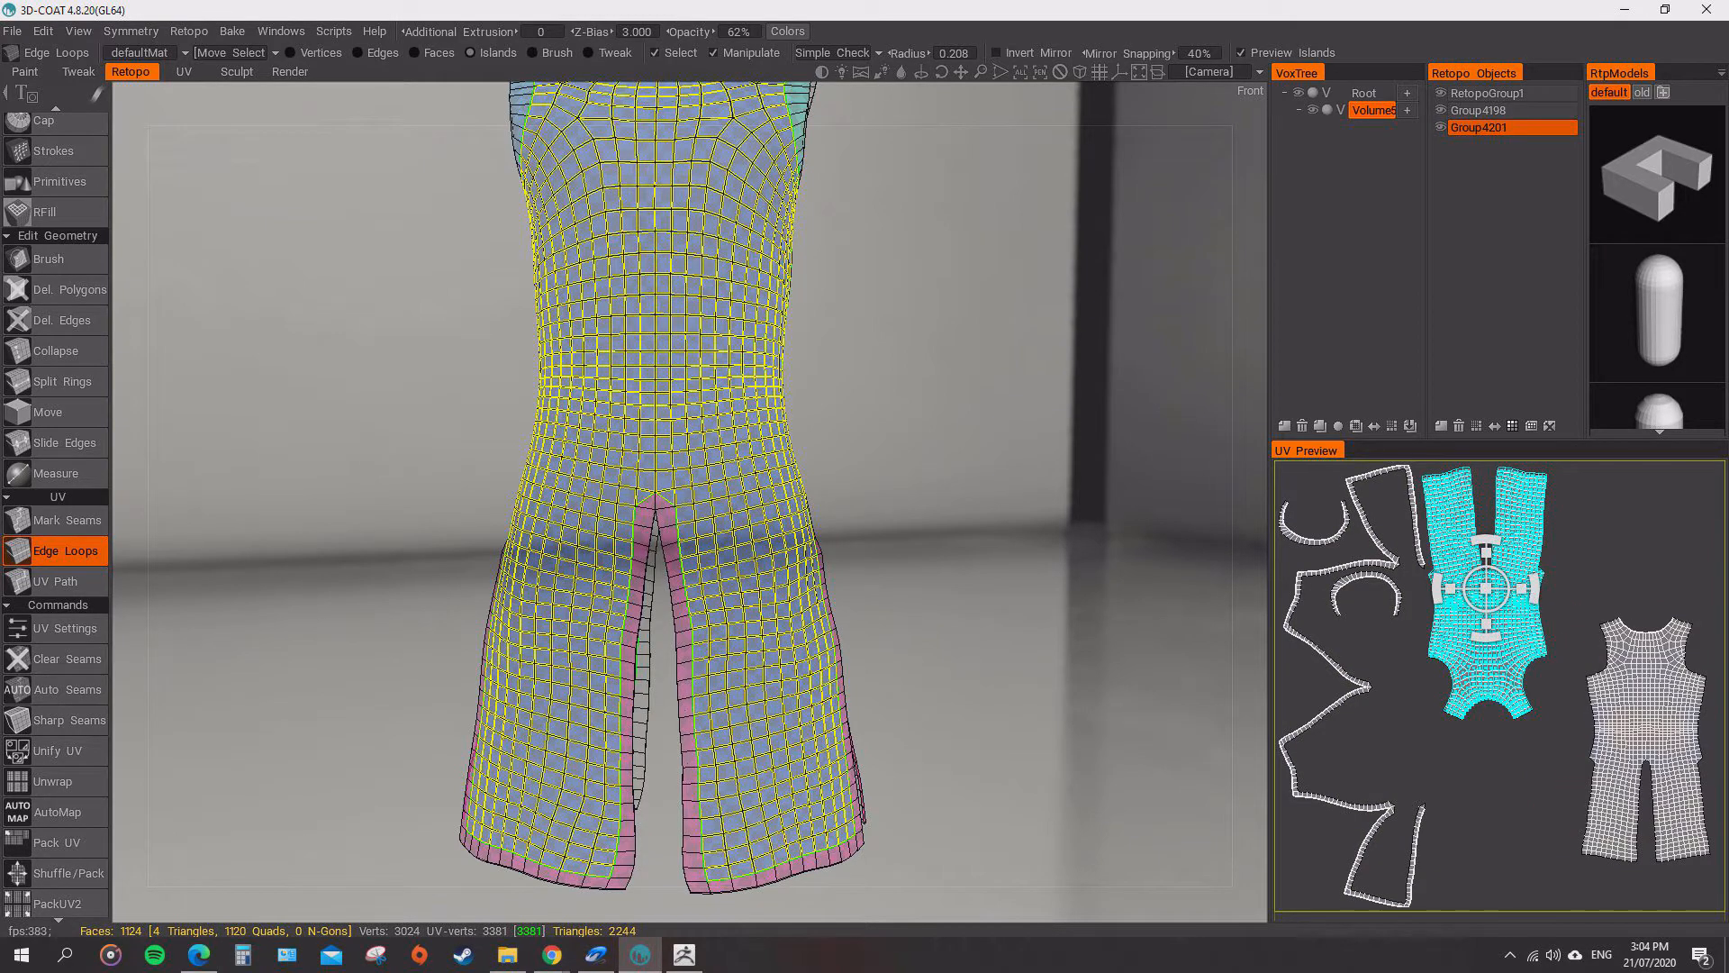
drag(1486, 637, 1481, 541)
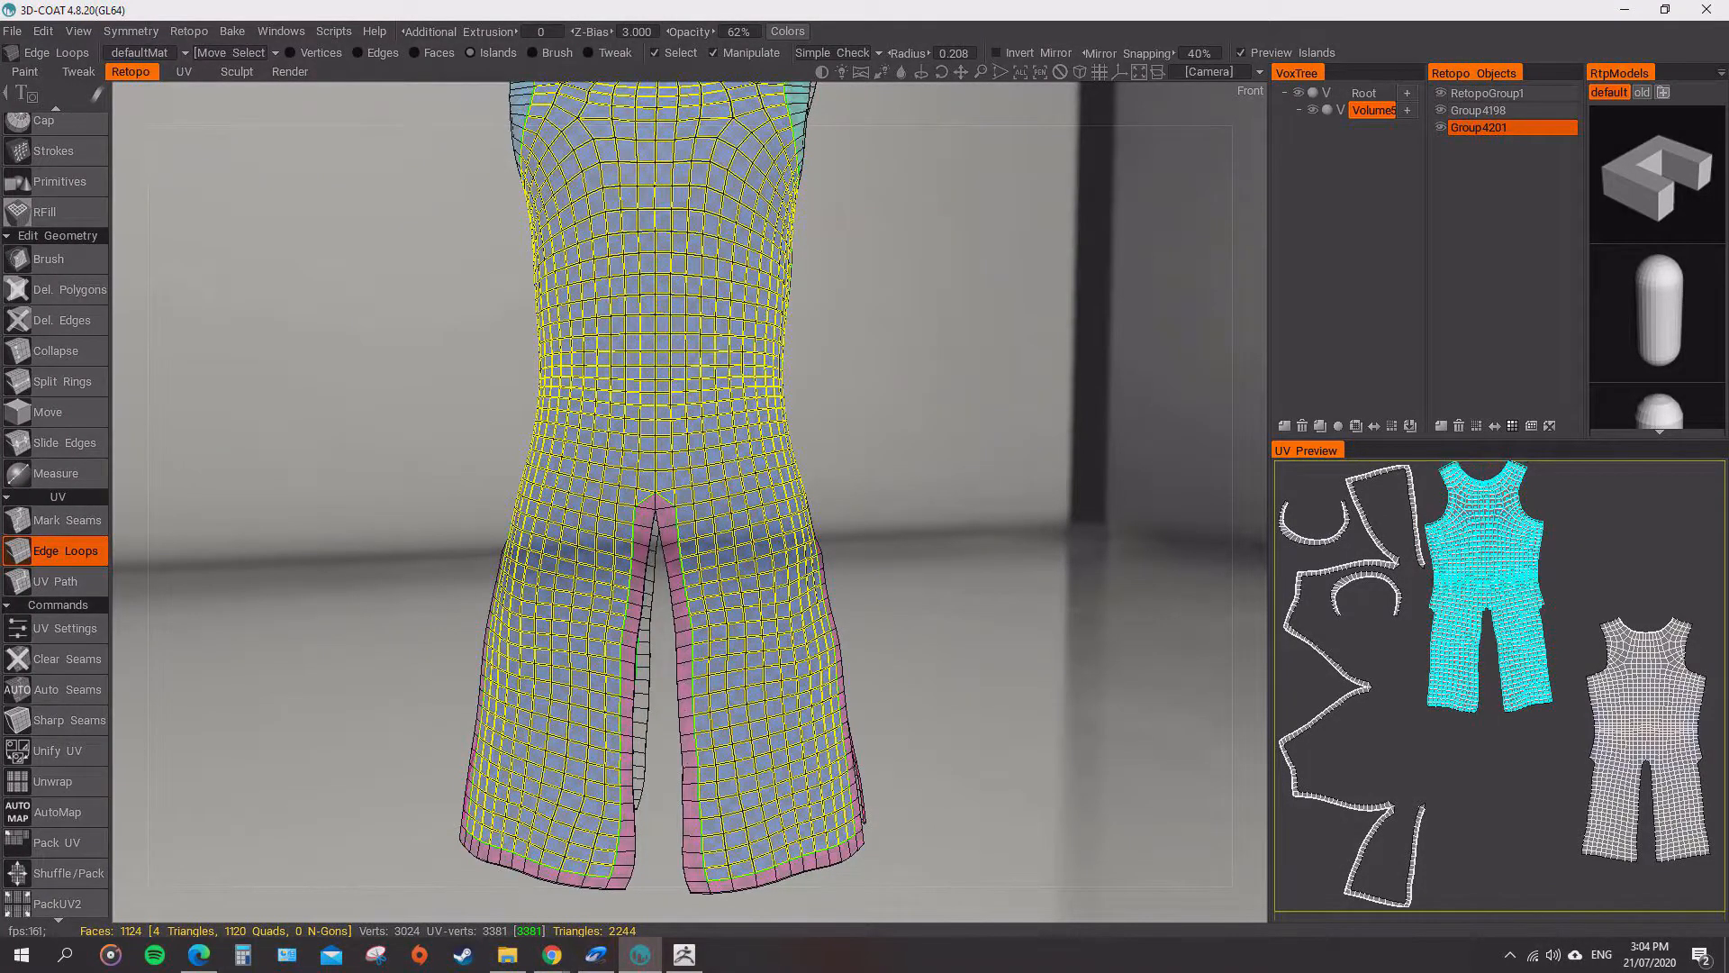
drag(1486, 586, 1509, 744)
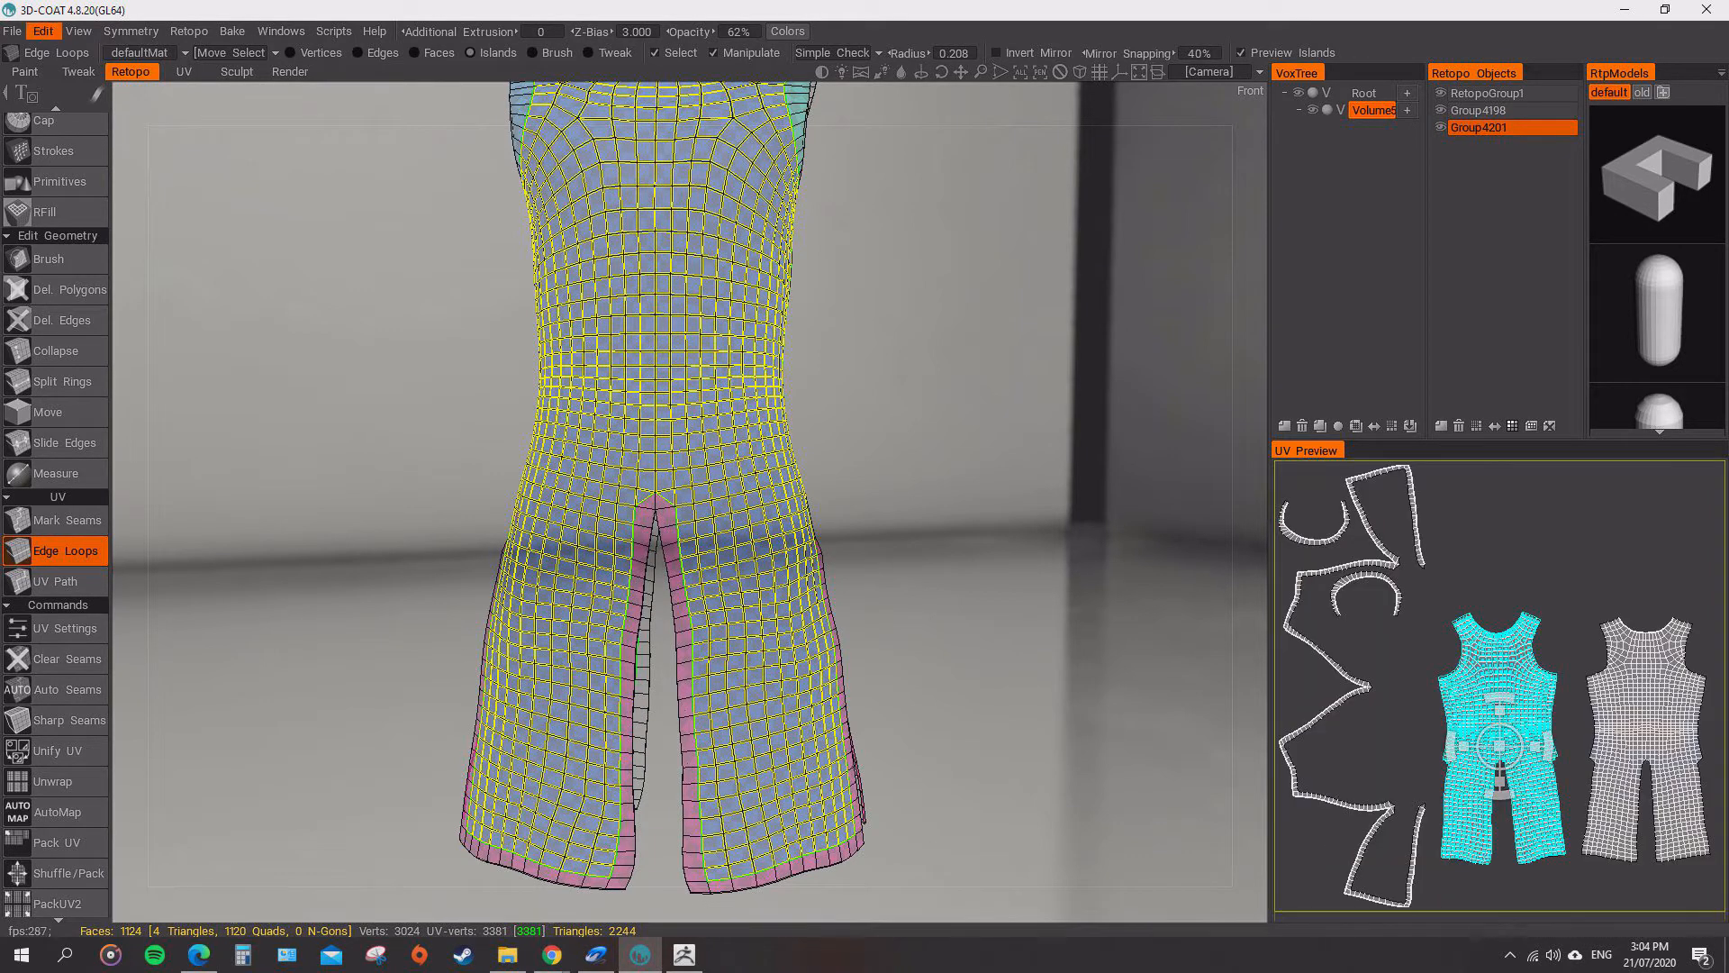
- Export the retopo object as an OBJ over Templar_Robe in the Templar Robe folder
click(13, 31)
click(70, 293)
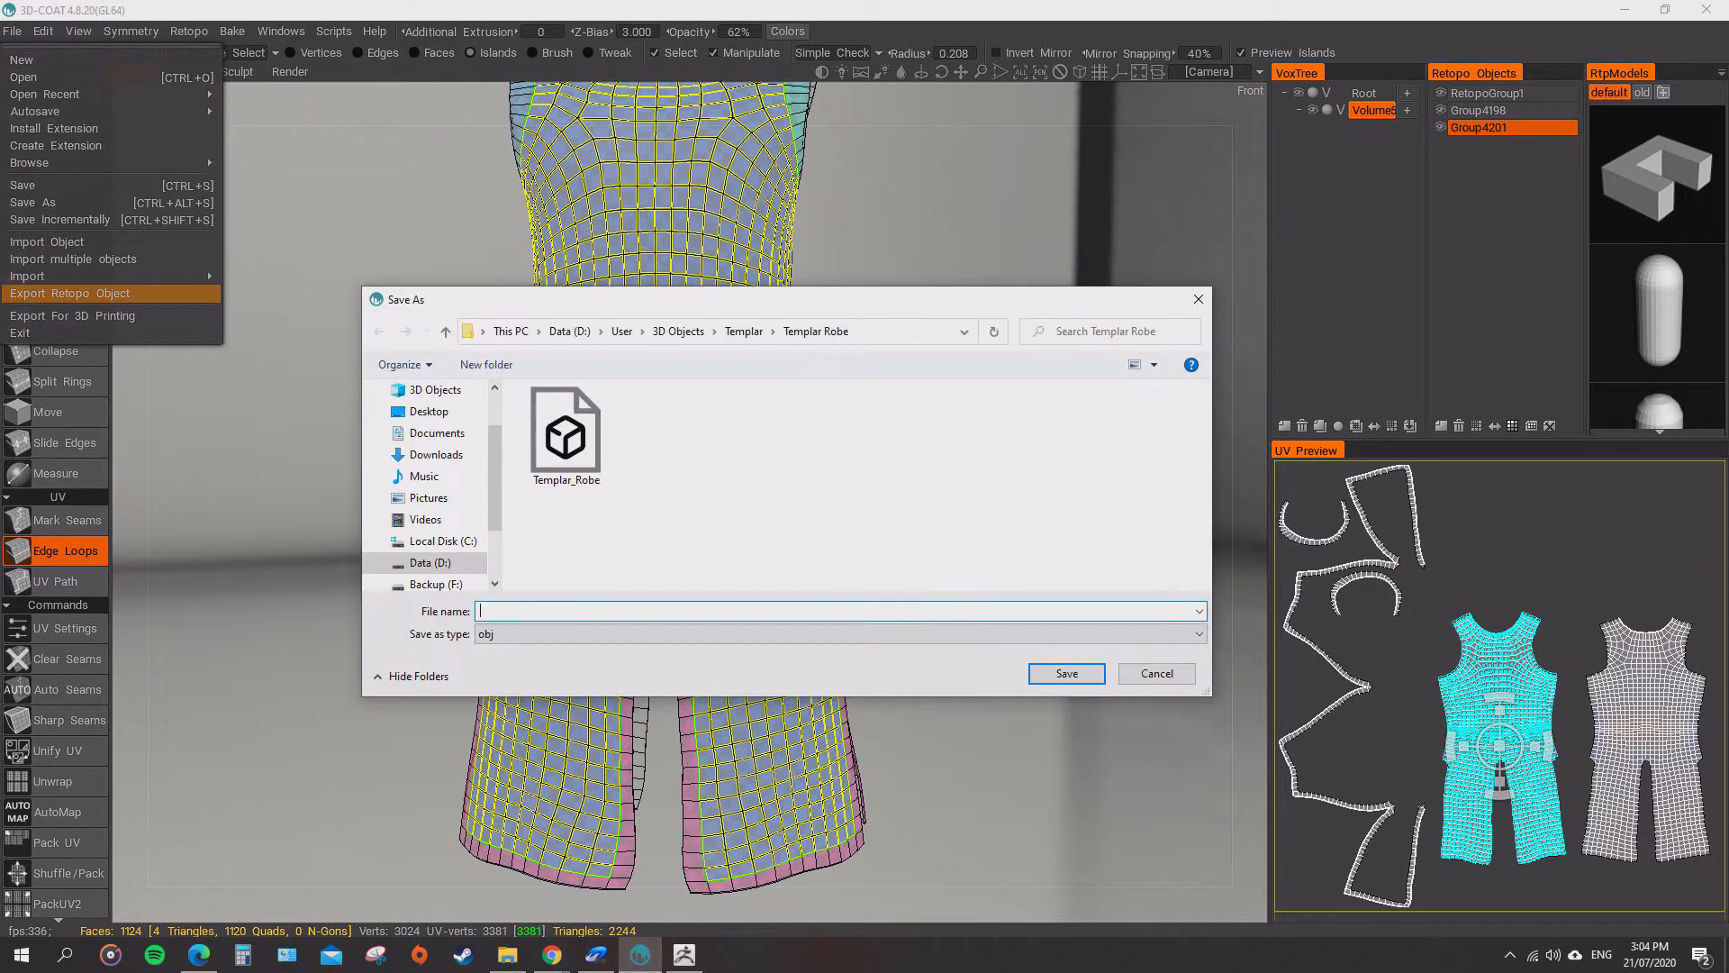
click(1066, 672)
click(891, 479)
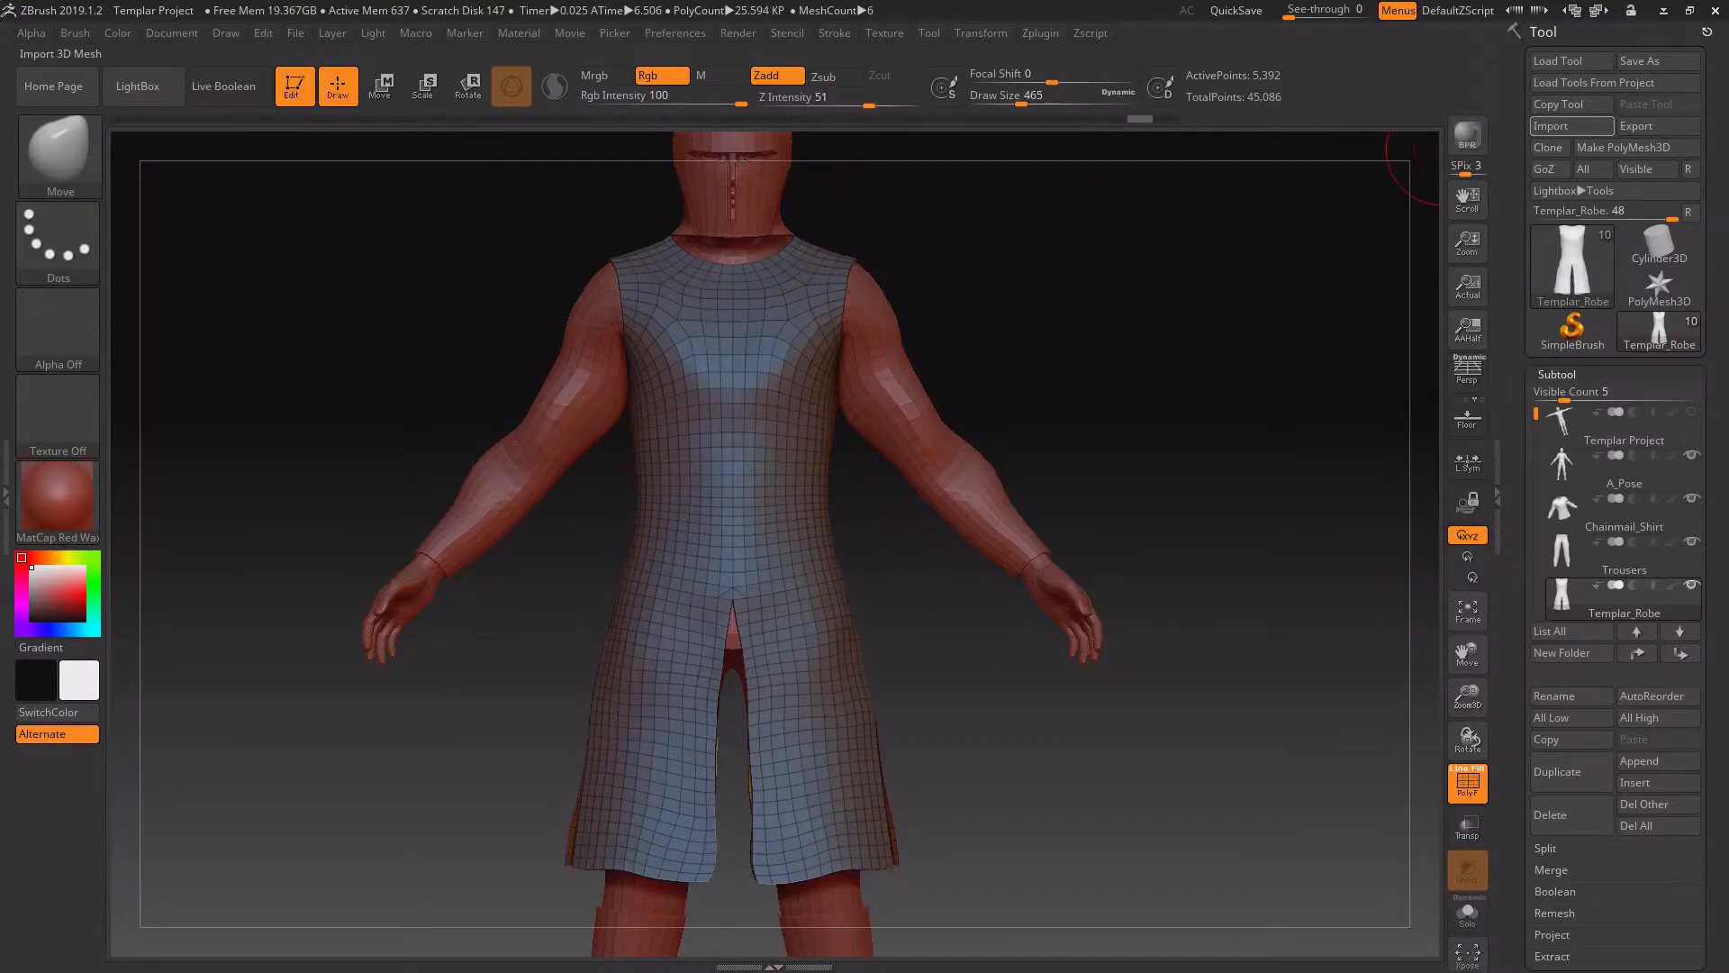
- In ZBrush, import Templar_Robe into the robe subtool and create its polygroups with Auto Groups With UV
click(1571, 126)
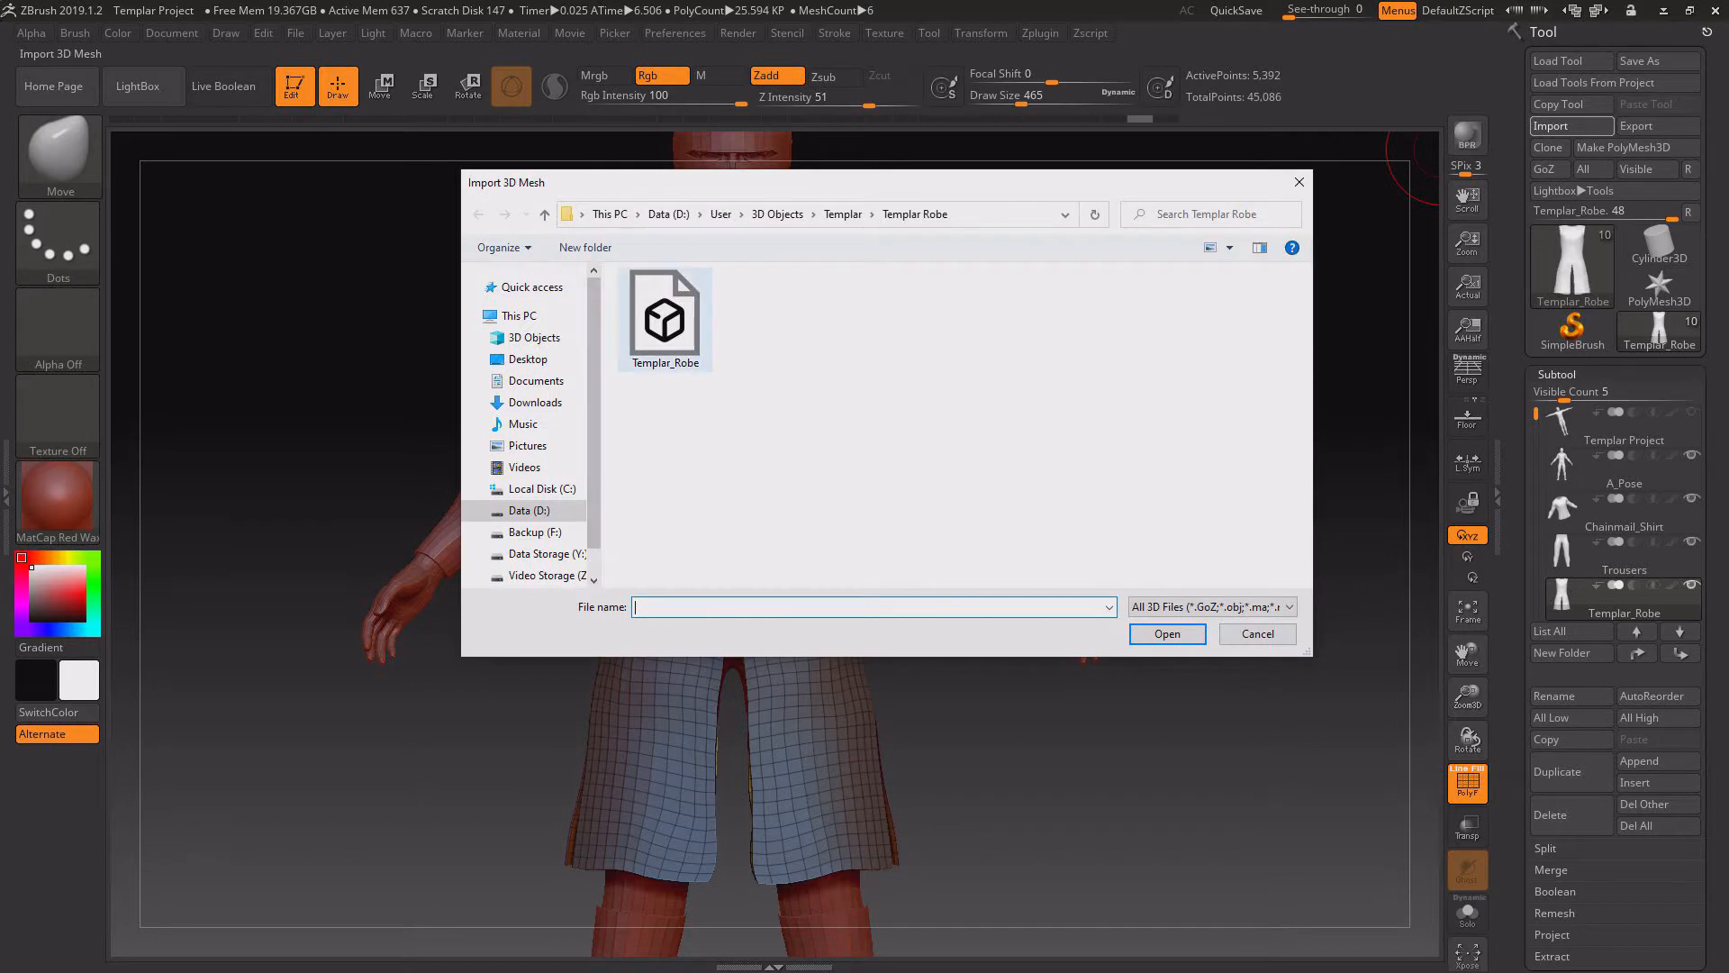
double_click(664, 320)
click(1557, 374)
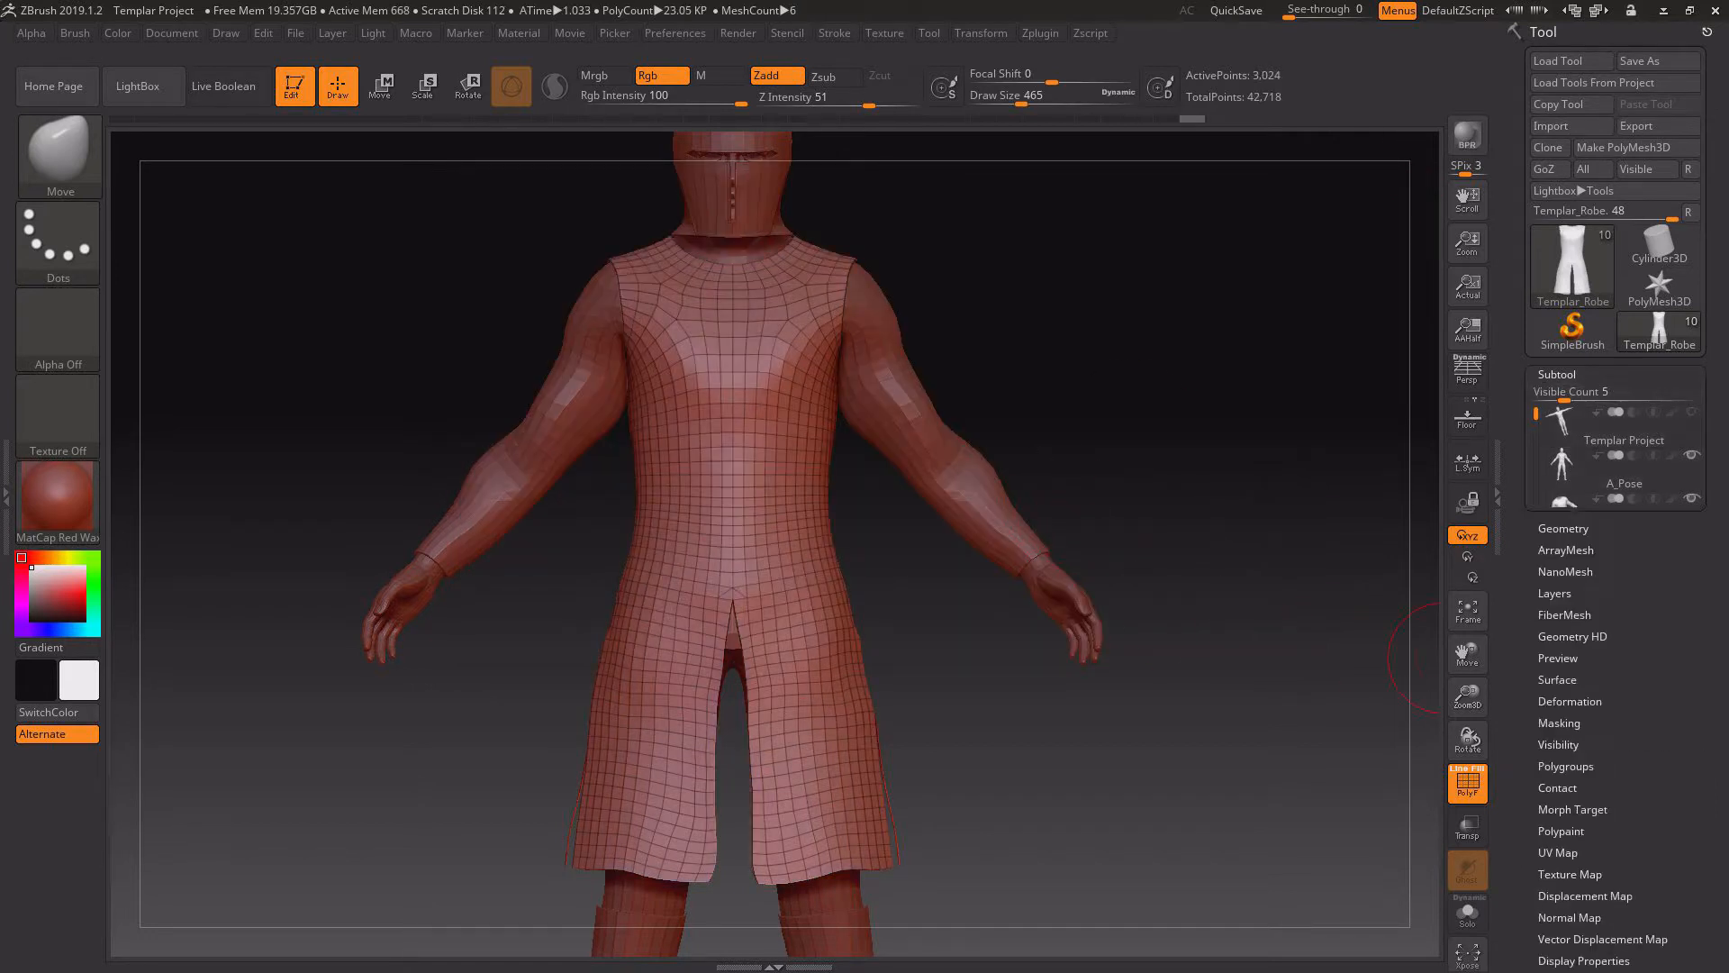
click(1566, 634)
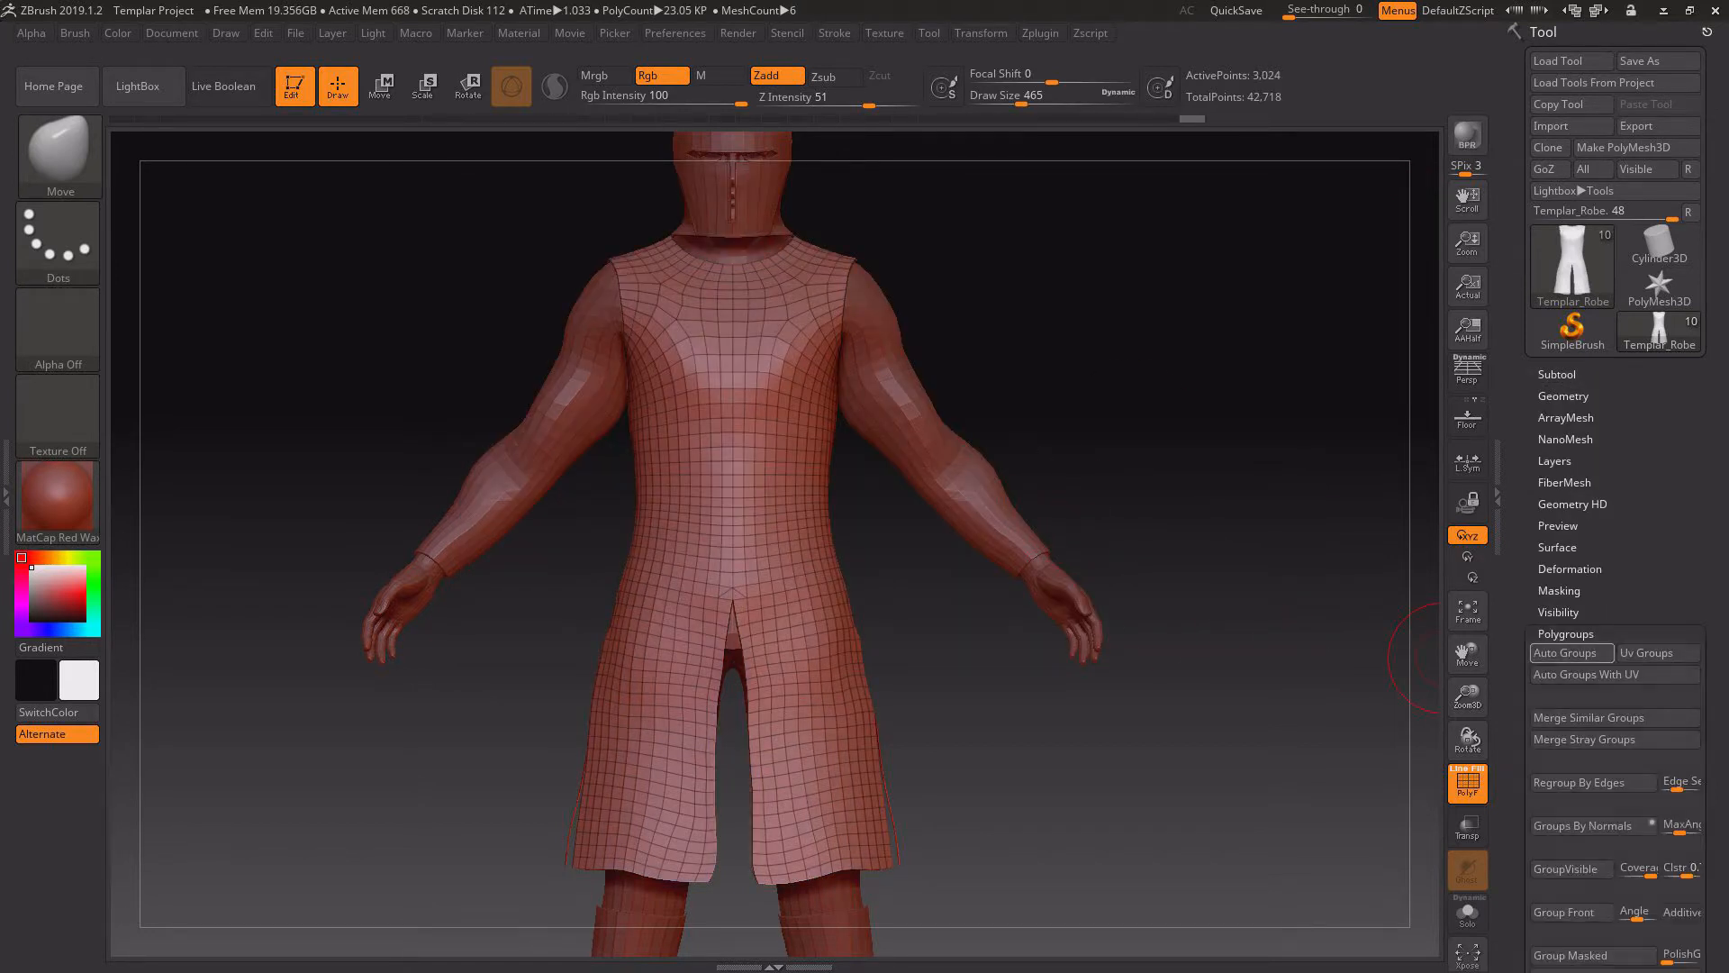
click(1607, 675)
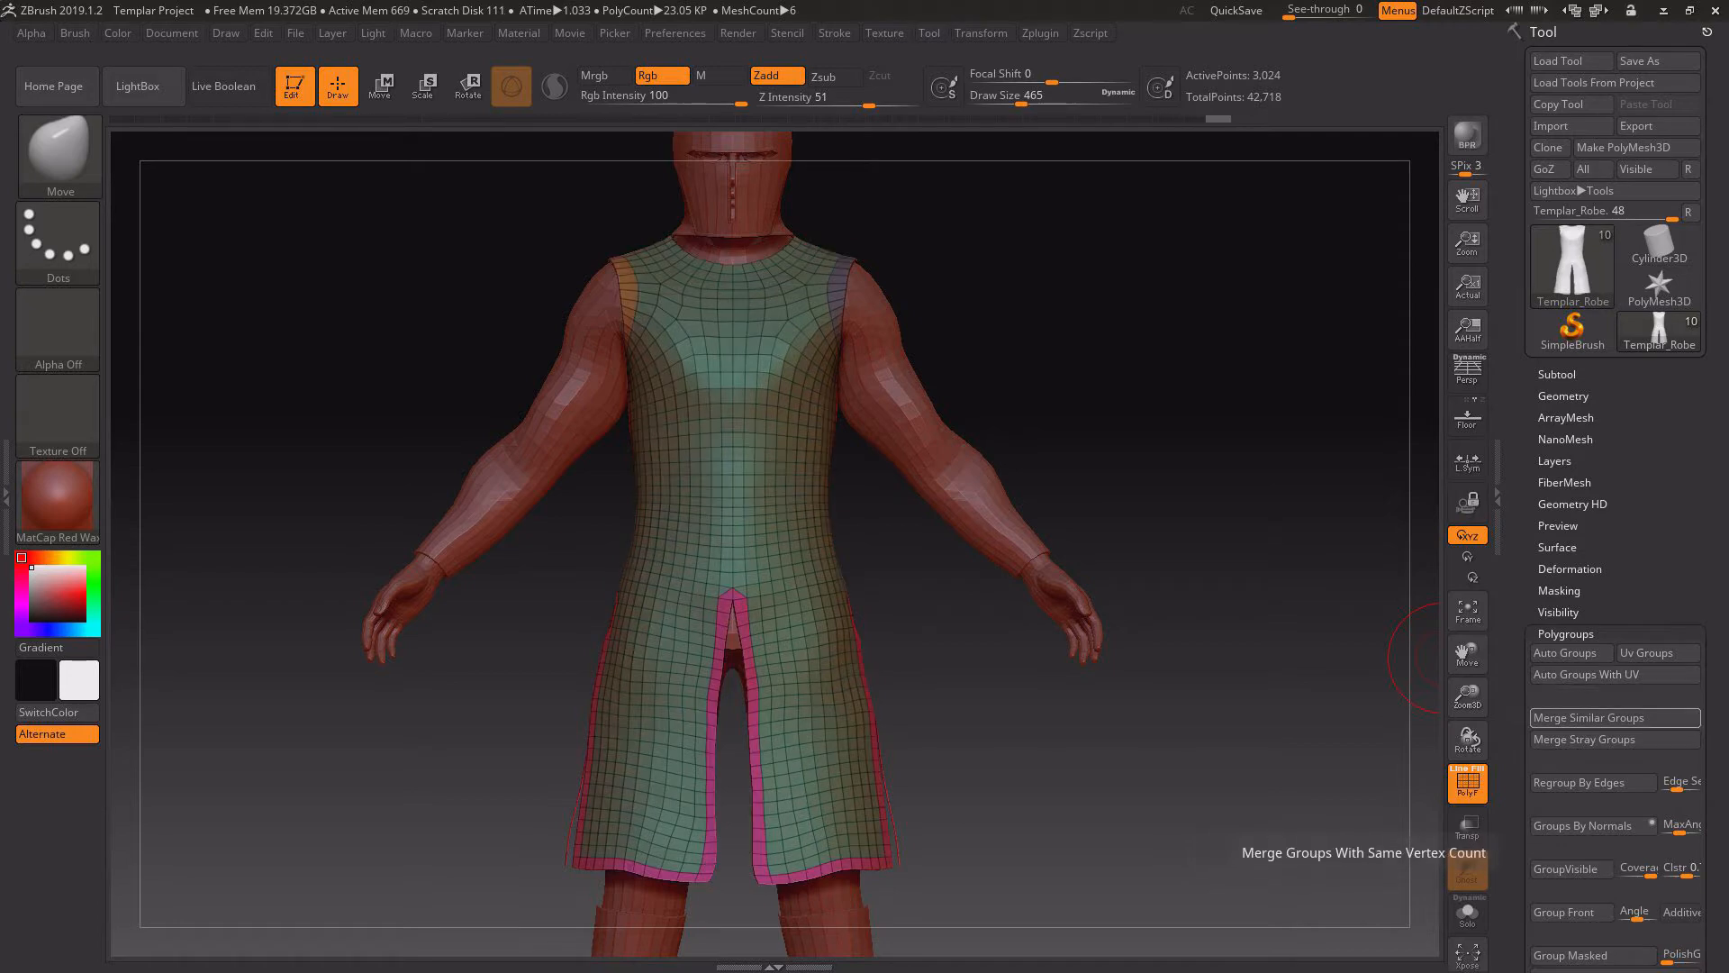
- Examine the robe's border polygroups around the hem and the front, side and back slits
drag(1023, 705, 1197, 756)
drag(1306, 707, 1108, 811)
alt+drag(1108, 811, 1116, 459)
drag(1437, 648, 952, 433)
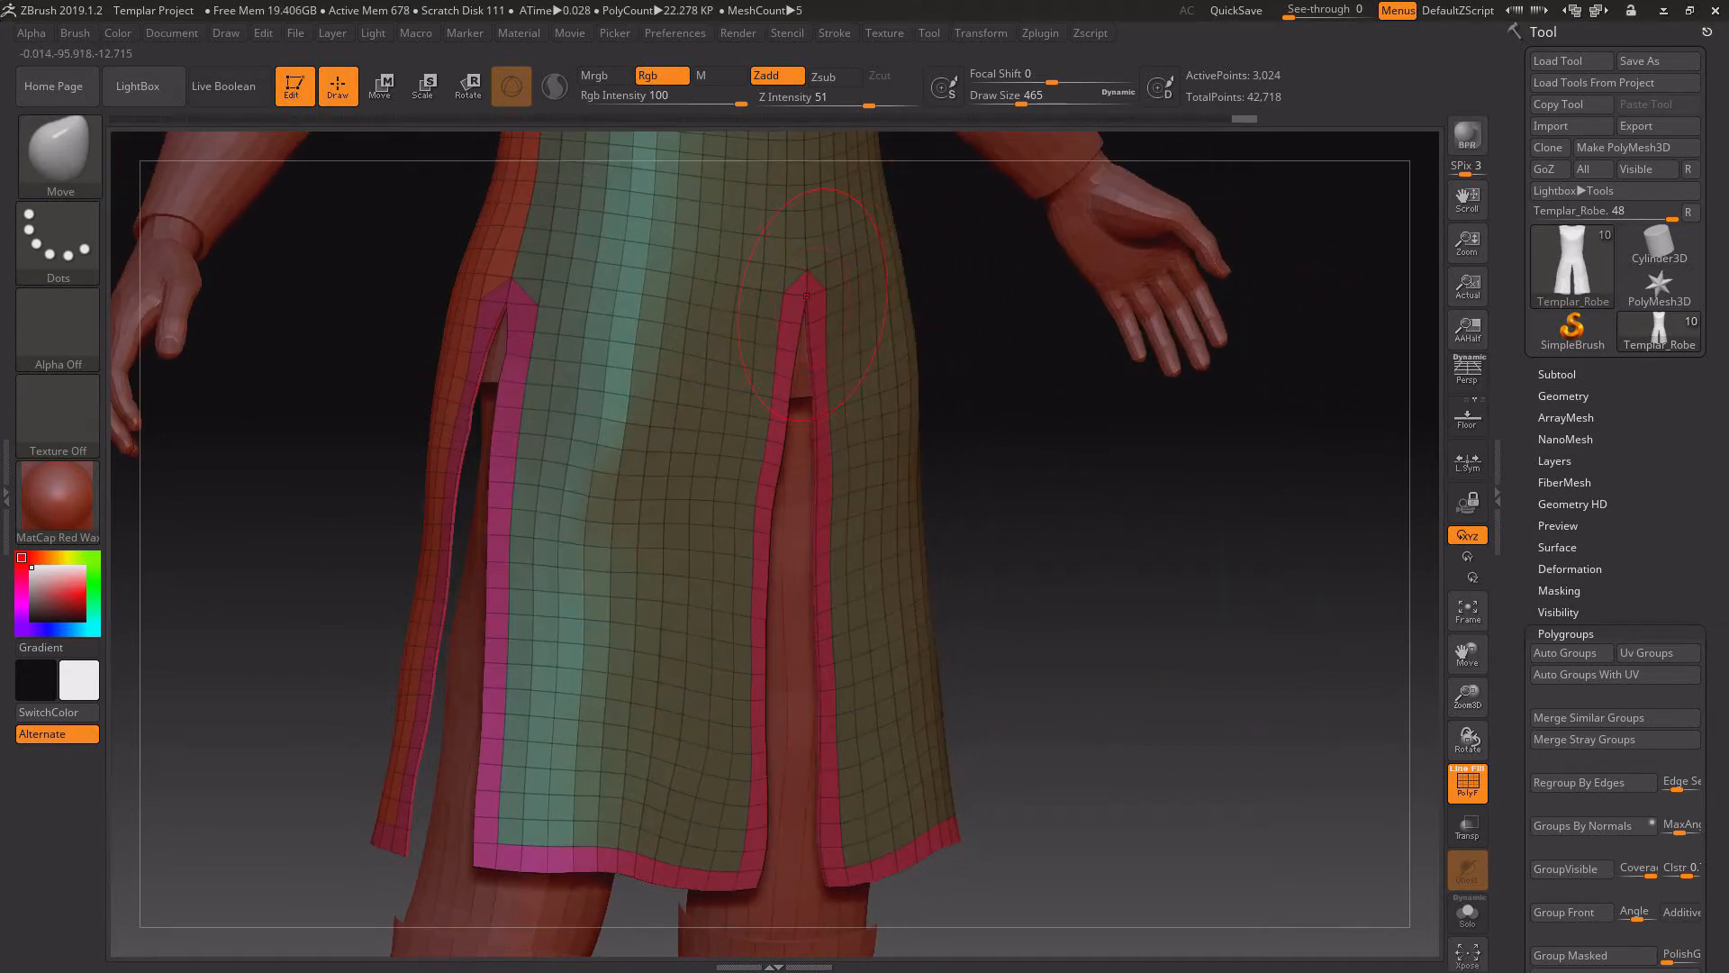
drag(1174, 603, 973, 569)
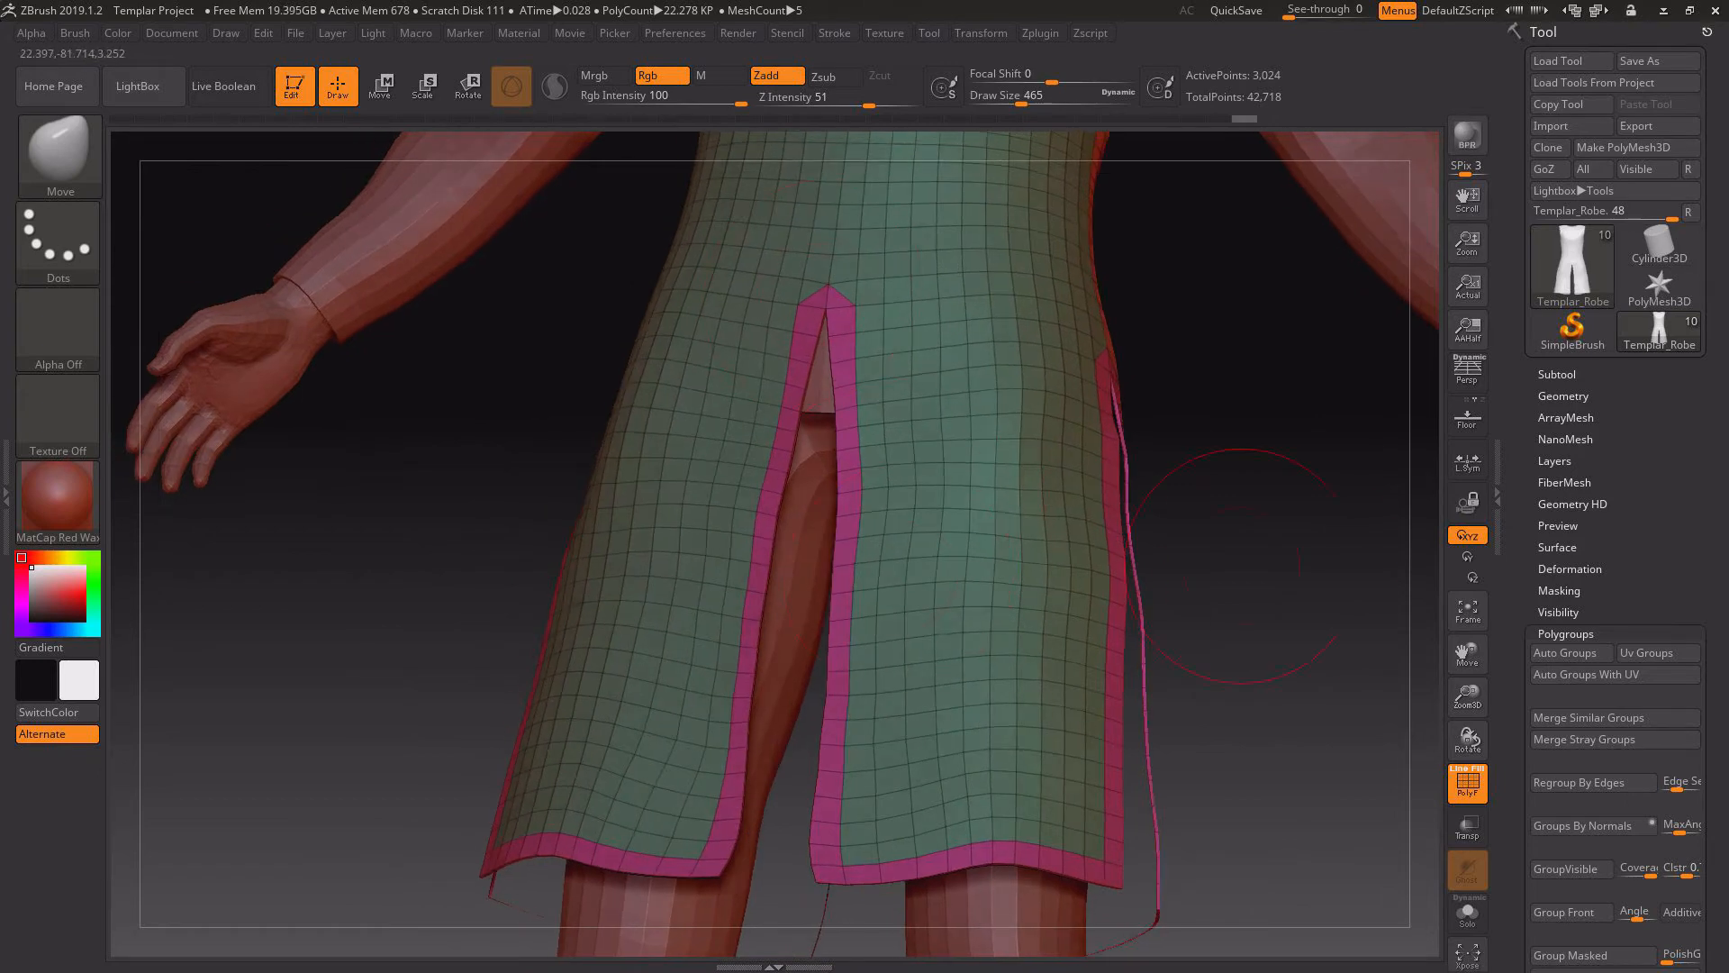
drag(1241, 564, 1441, 667)
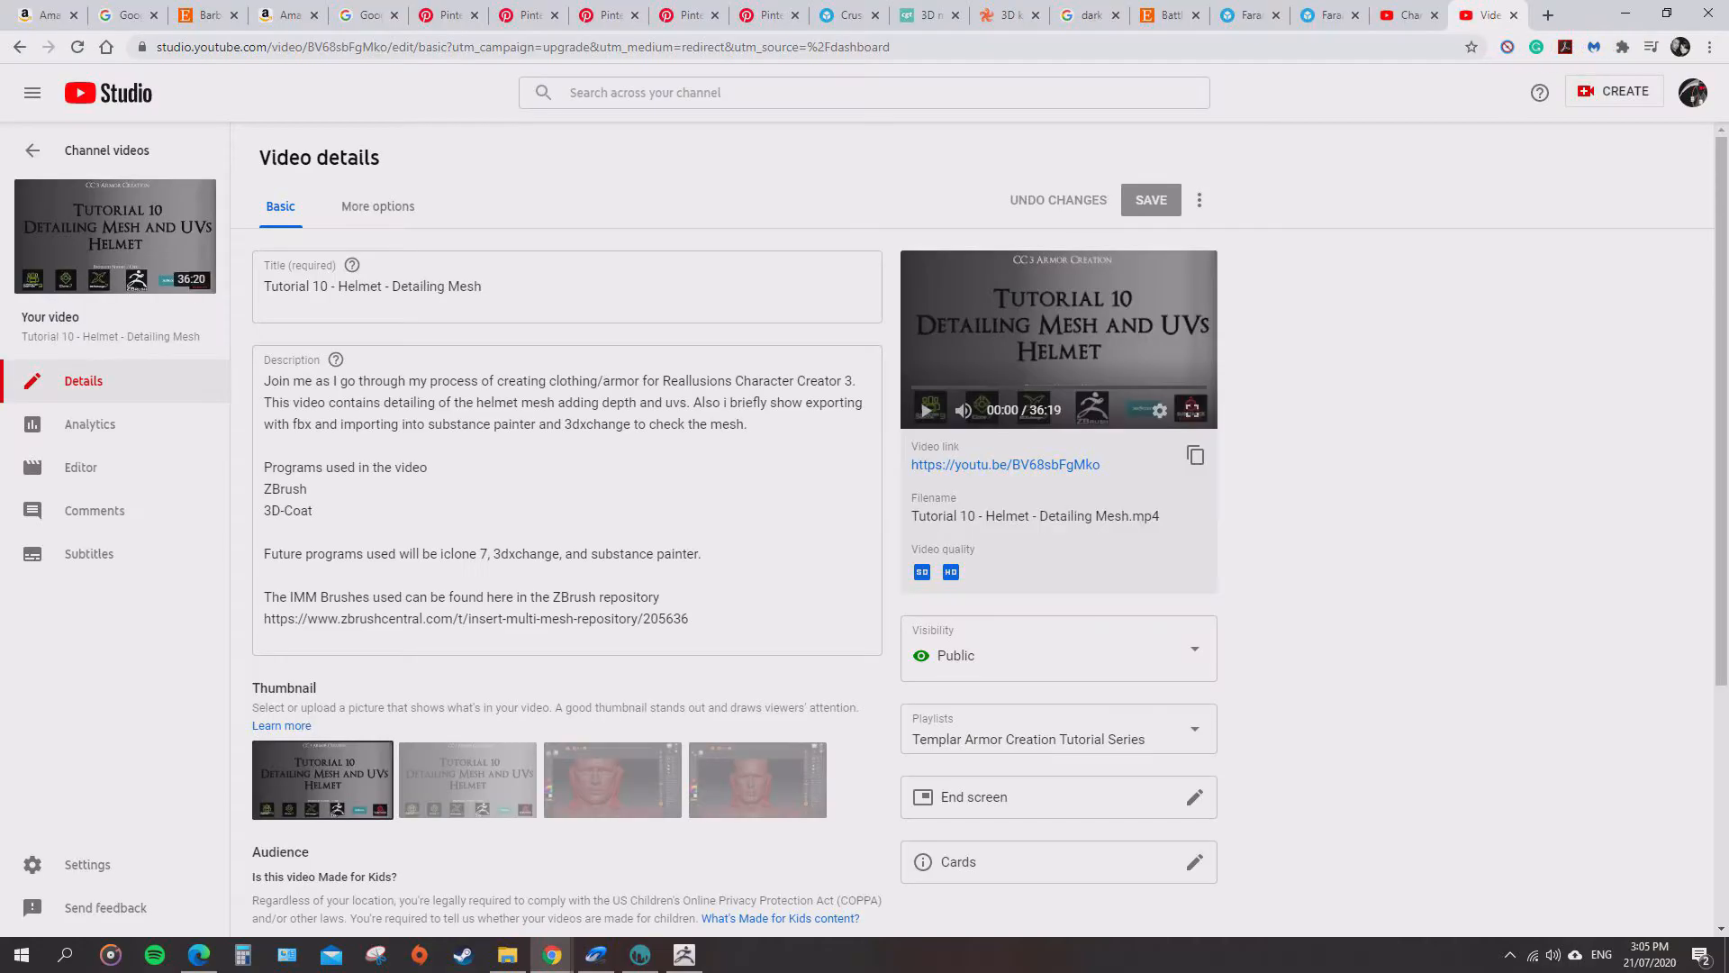
- Review the knight reference images in the browser for how the robe cloth folds, and return to ZBrush
click(1323, 14)
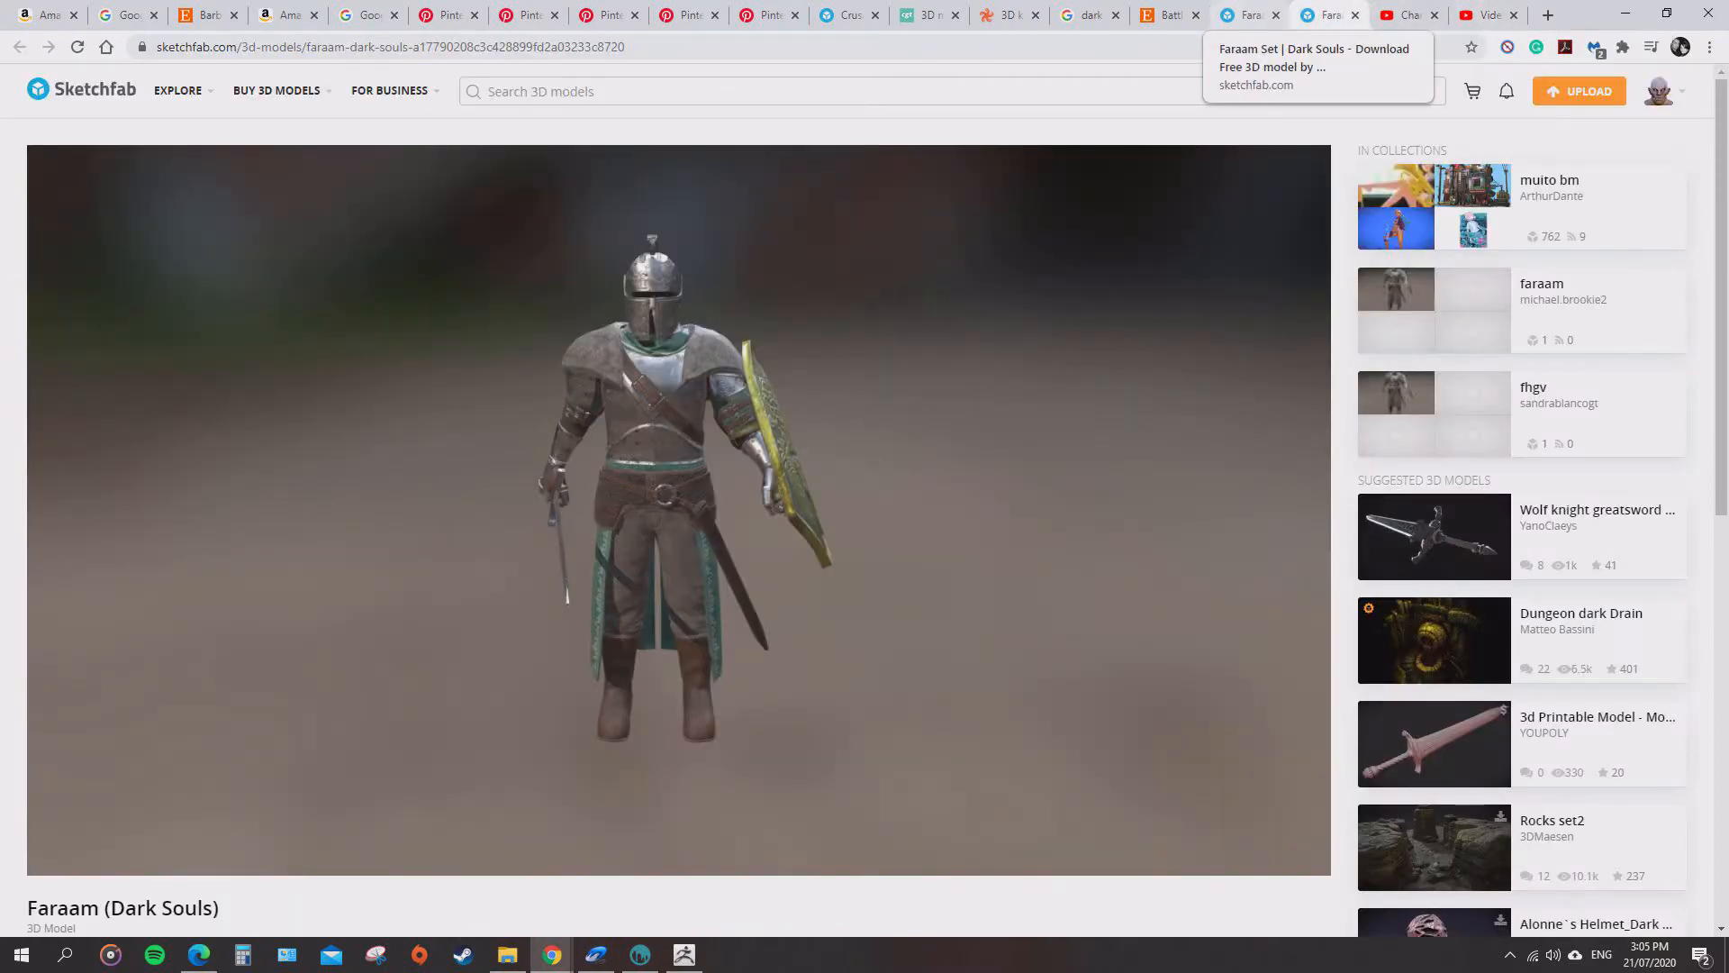
click(689, 15)
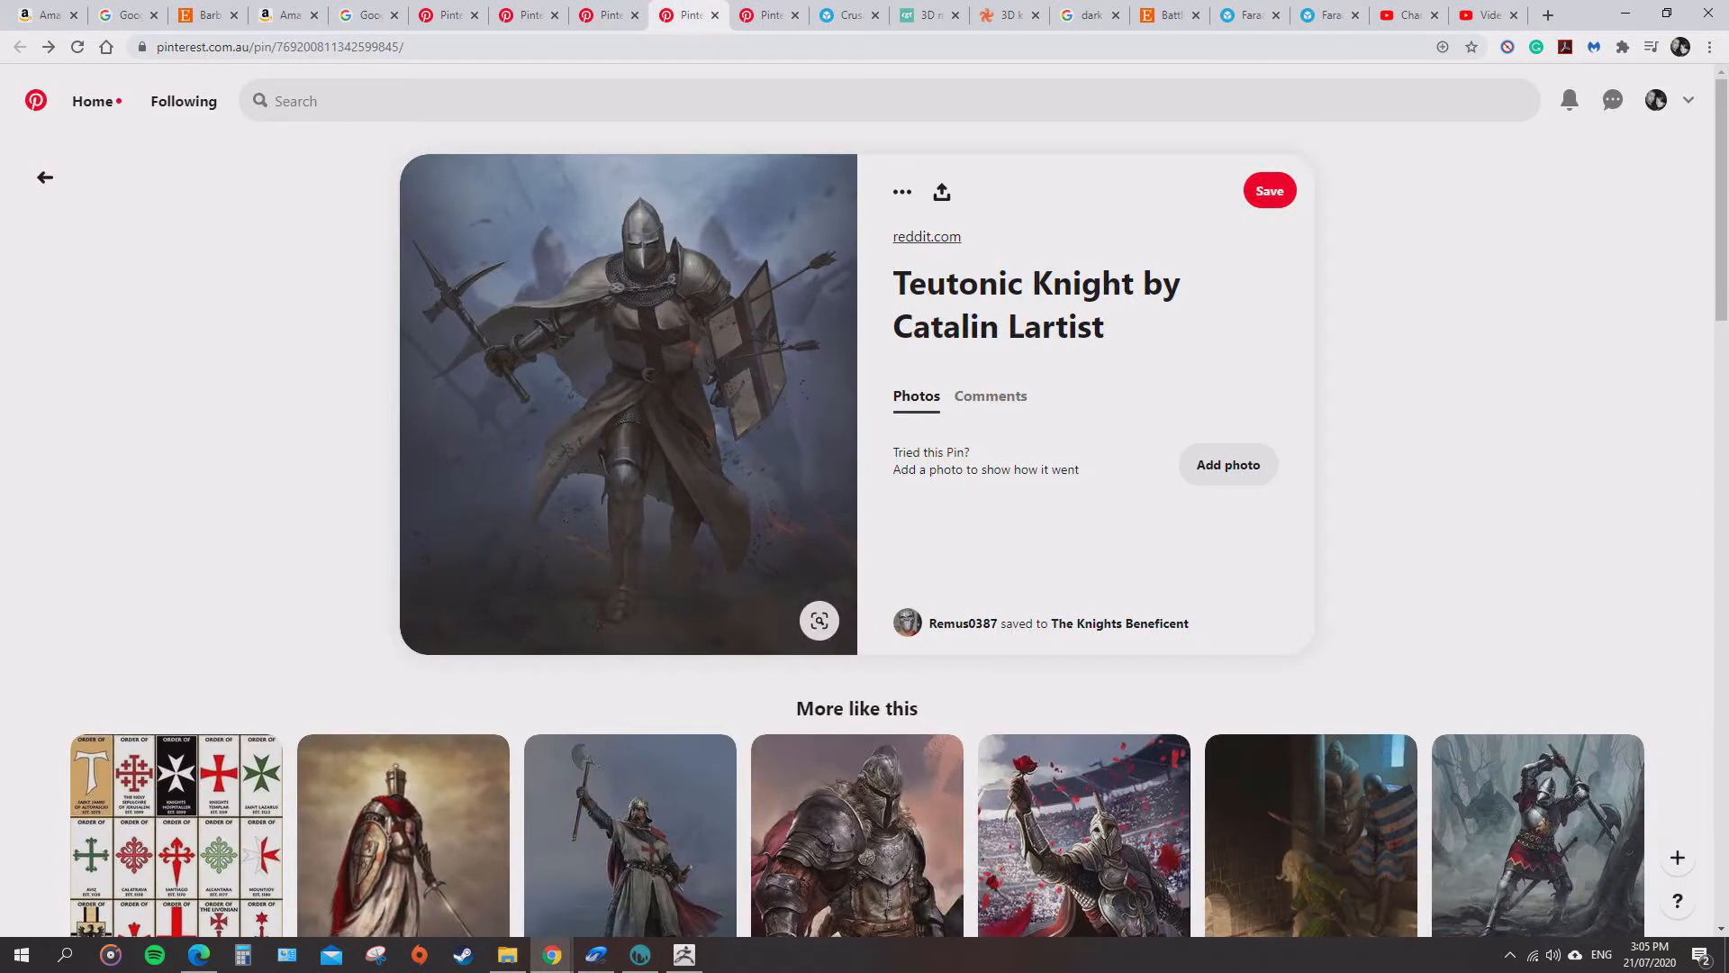
click(770, 14)
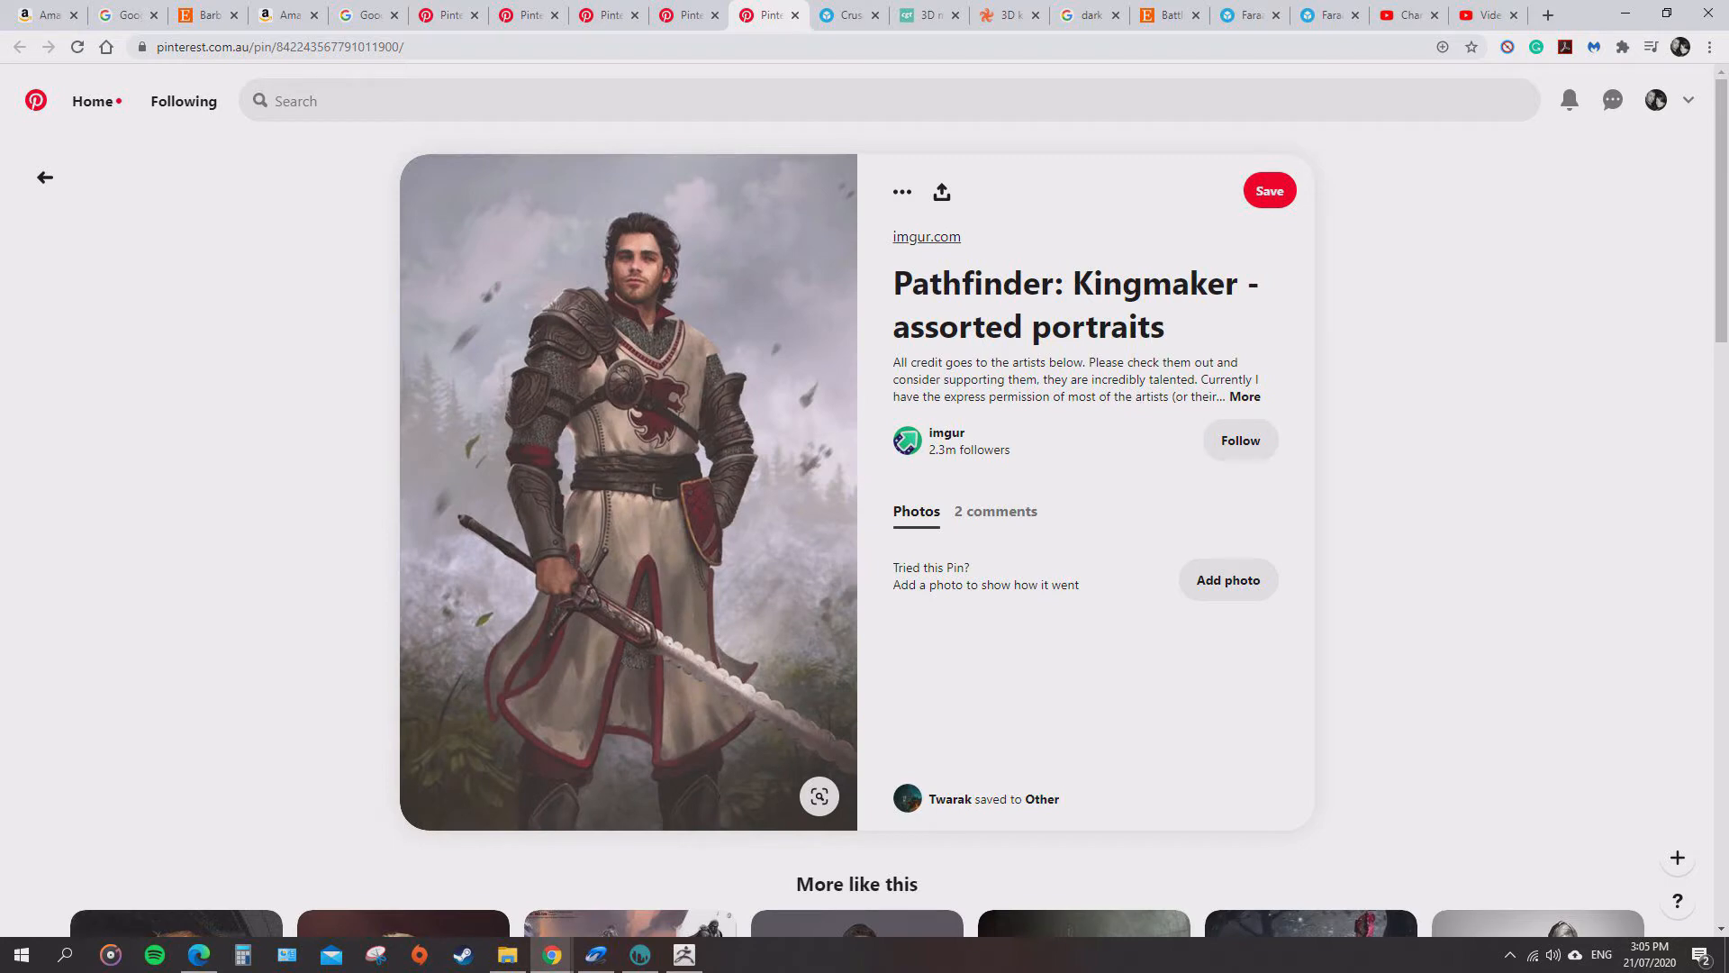
click(1625, 13)
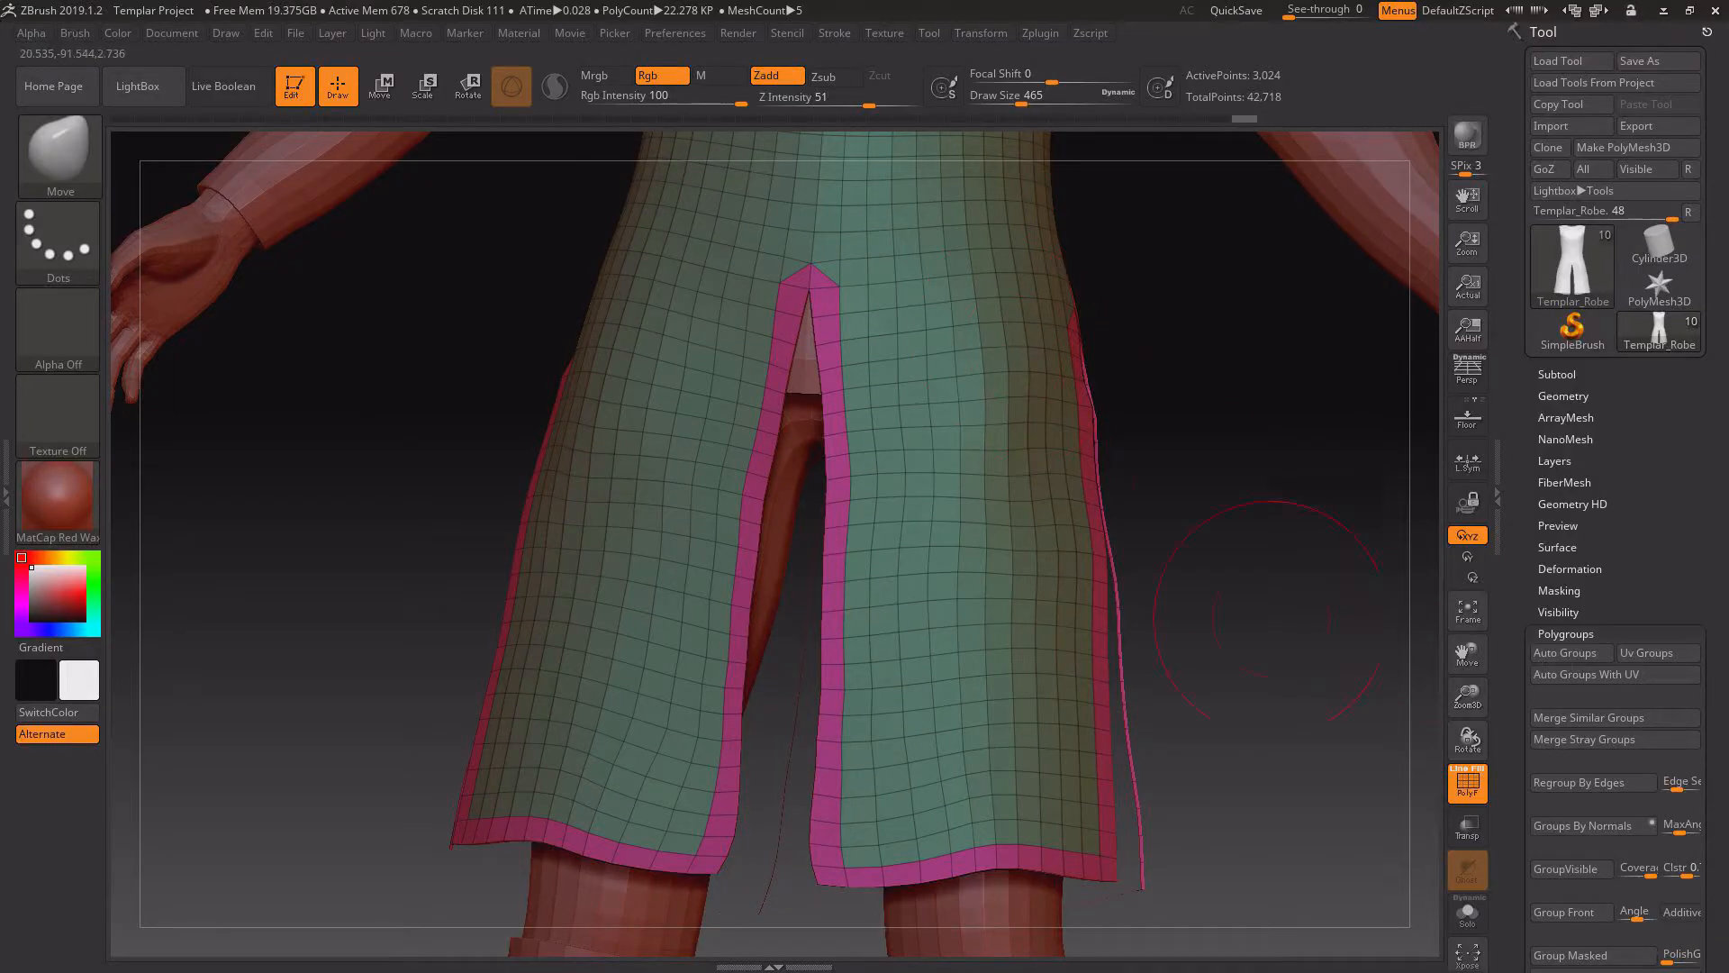
- Choose the BrushFabricClothingLegs02 brush for sculpting fabric folds on the robe
drag(1451, 712, 1324, 698)
drag(1211, 748, 1126, 626)
mouse_move(1467, 653)
mouse_down()
mouse_move(1453, 630)
mouse_move(1410, 629)
mouse_move(1477, 623)
mouse_move(1324, 613)
mouse_up()
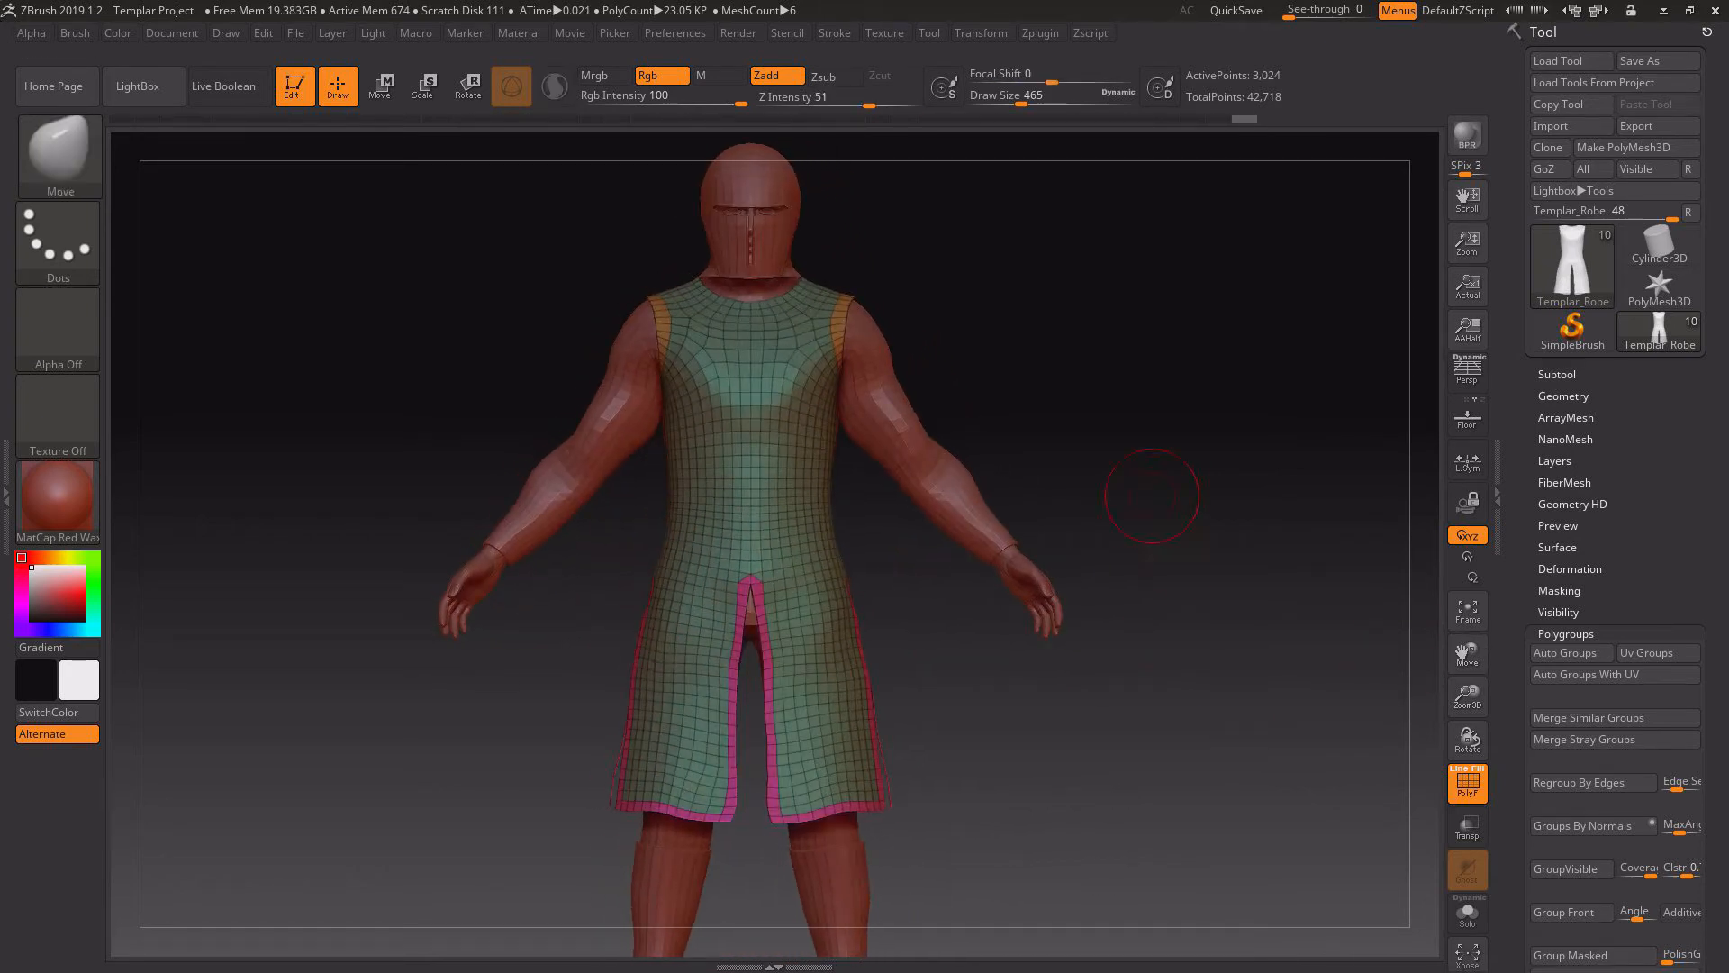
click(59, 153)
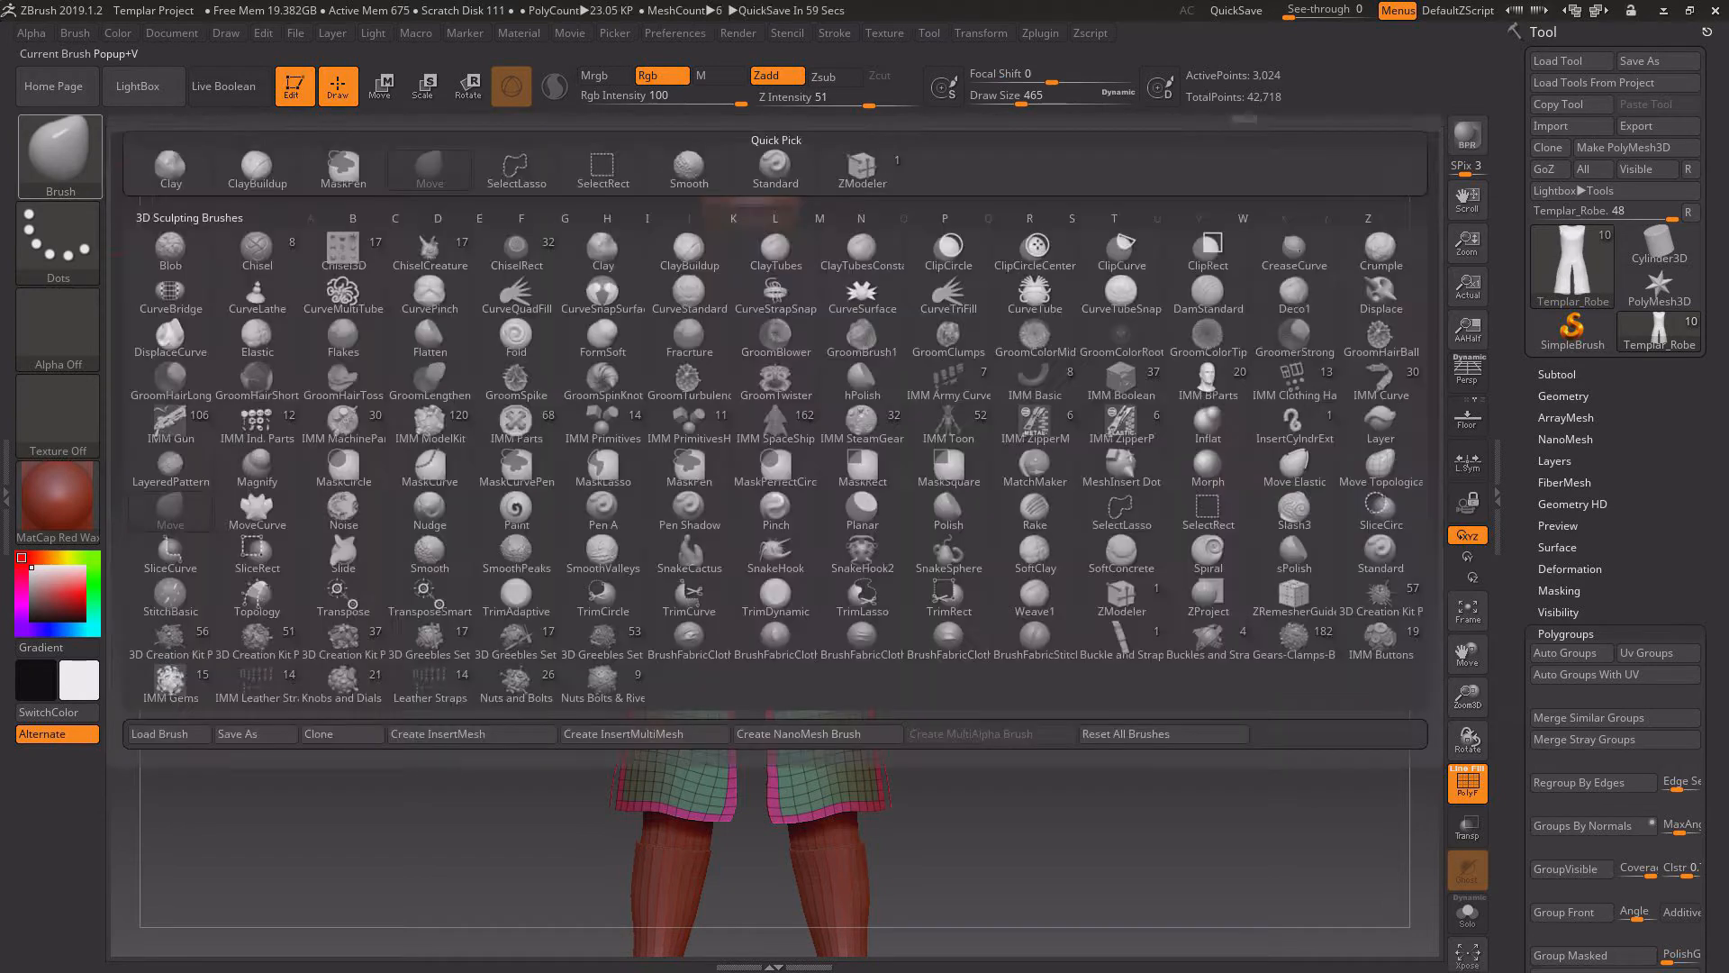
key(b)
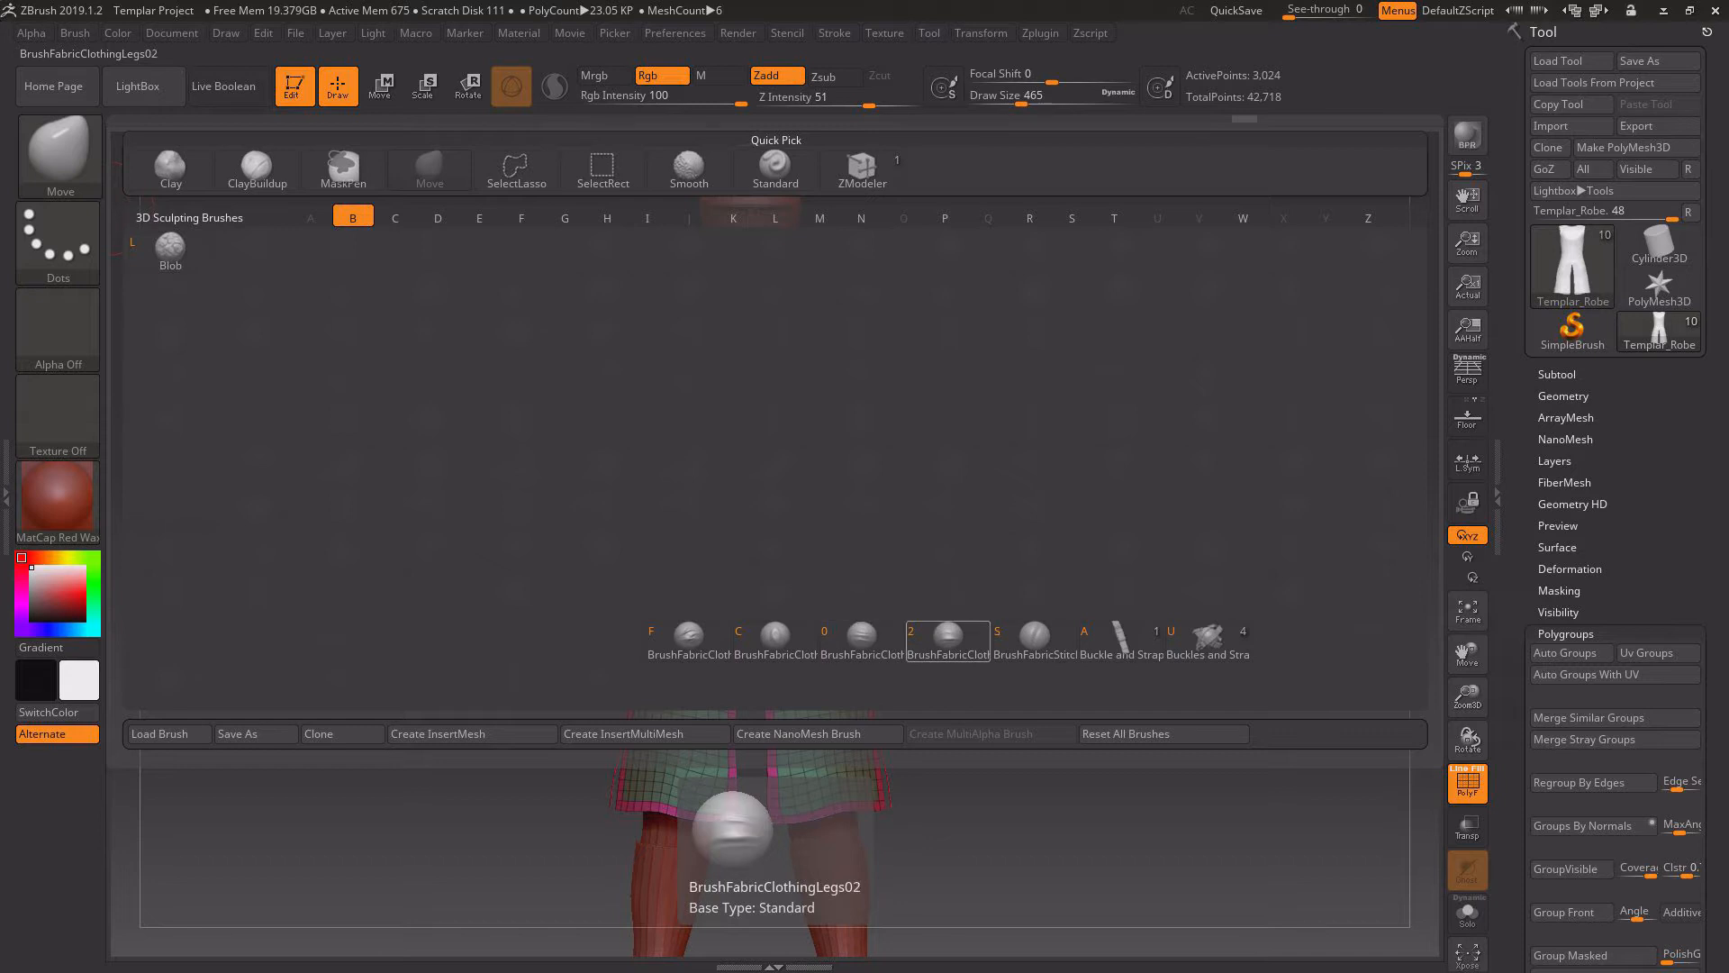
click(947, 636)
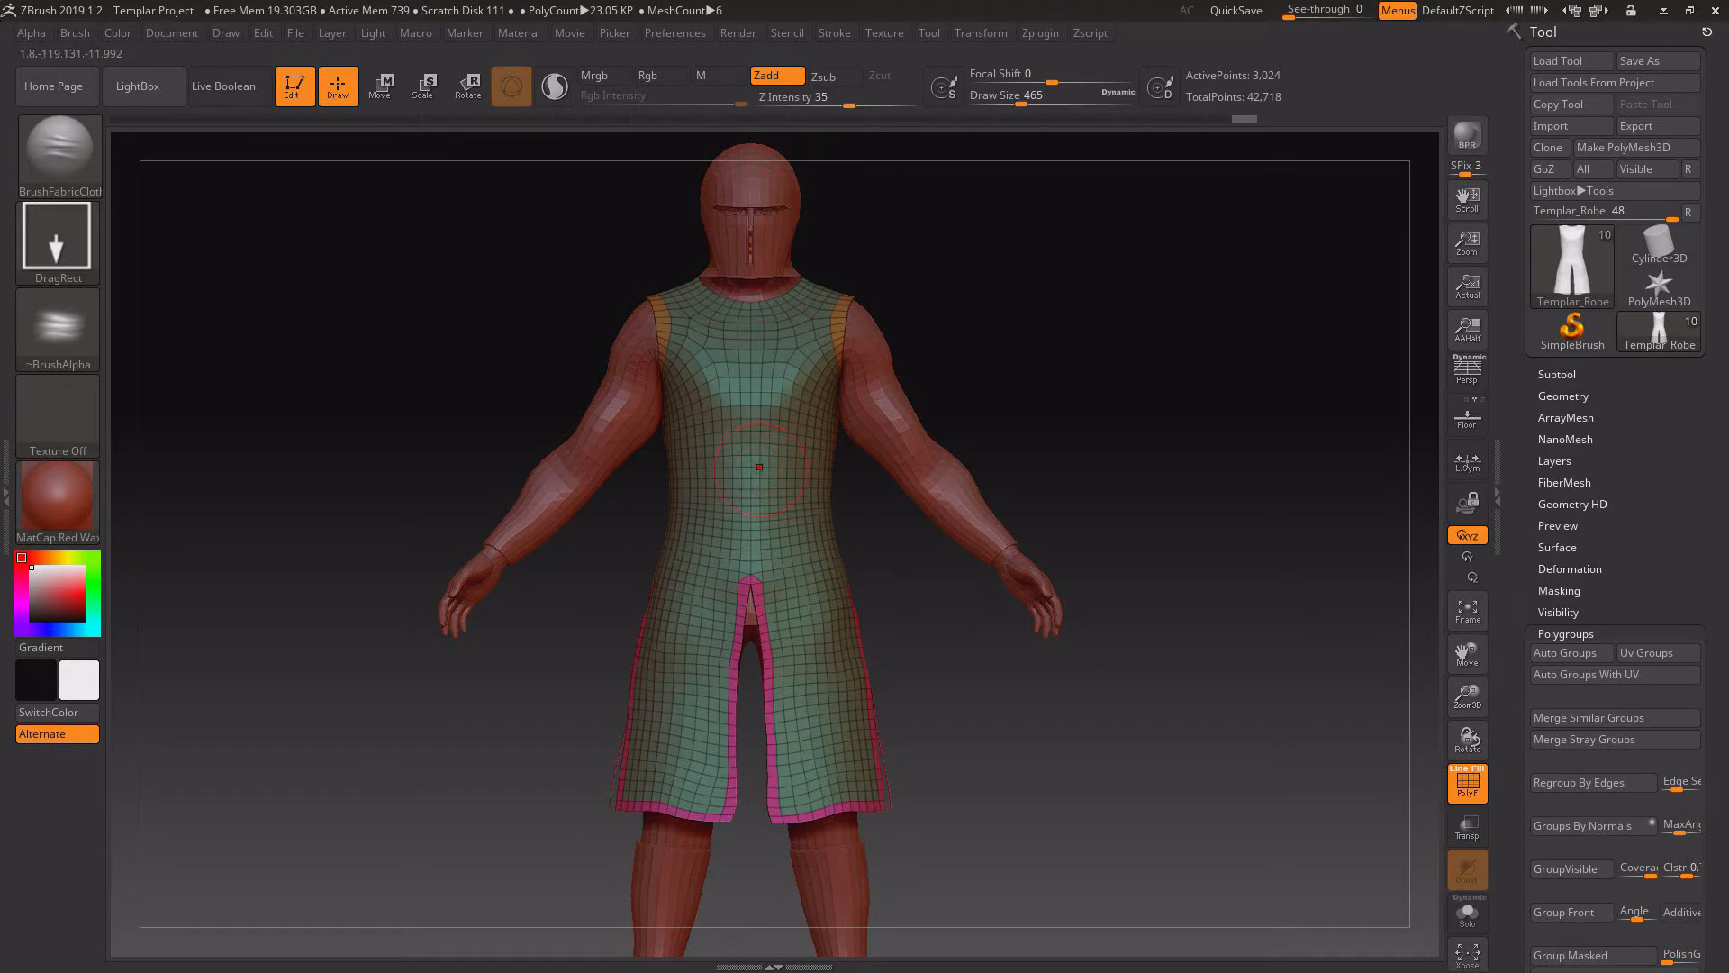
- Try fabric folds on the front of the robe at Z Intensity 35, checking them from the side, and undo them
drag(754, 484, 773, 659)
drag(1075, 809, 965, 803)
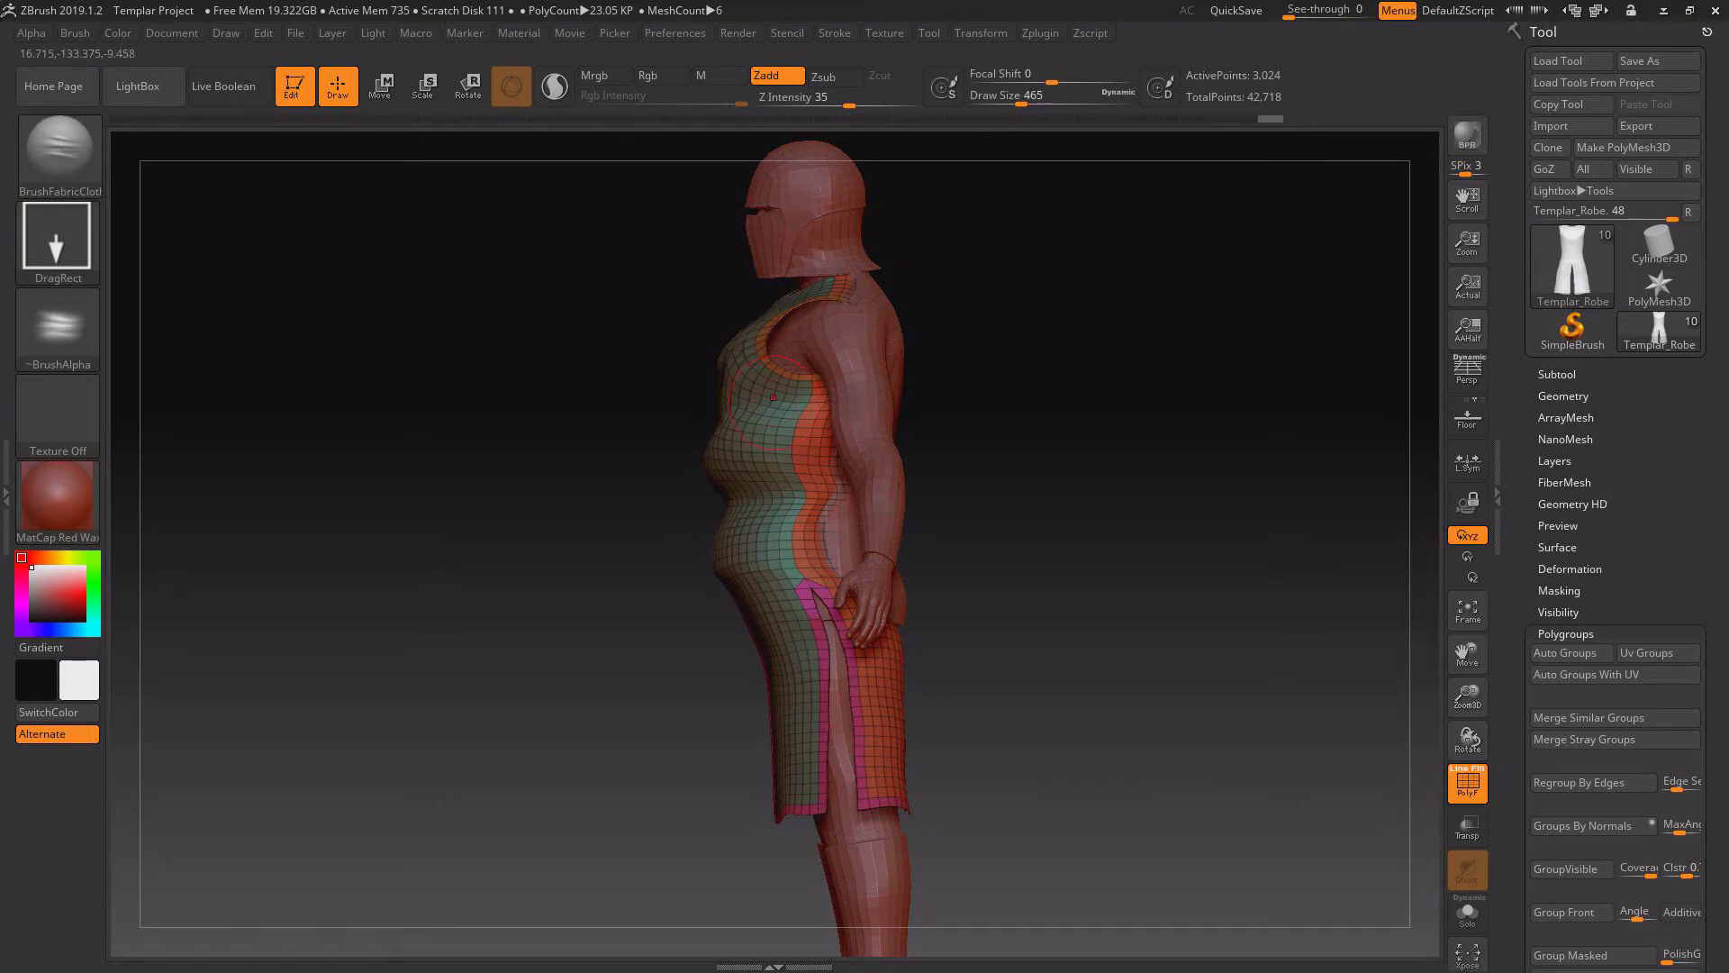
key(ctrl+z)
drag(1042, 656, 1018, 638)
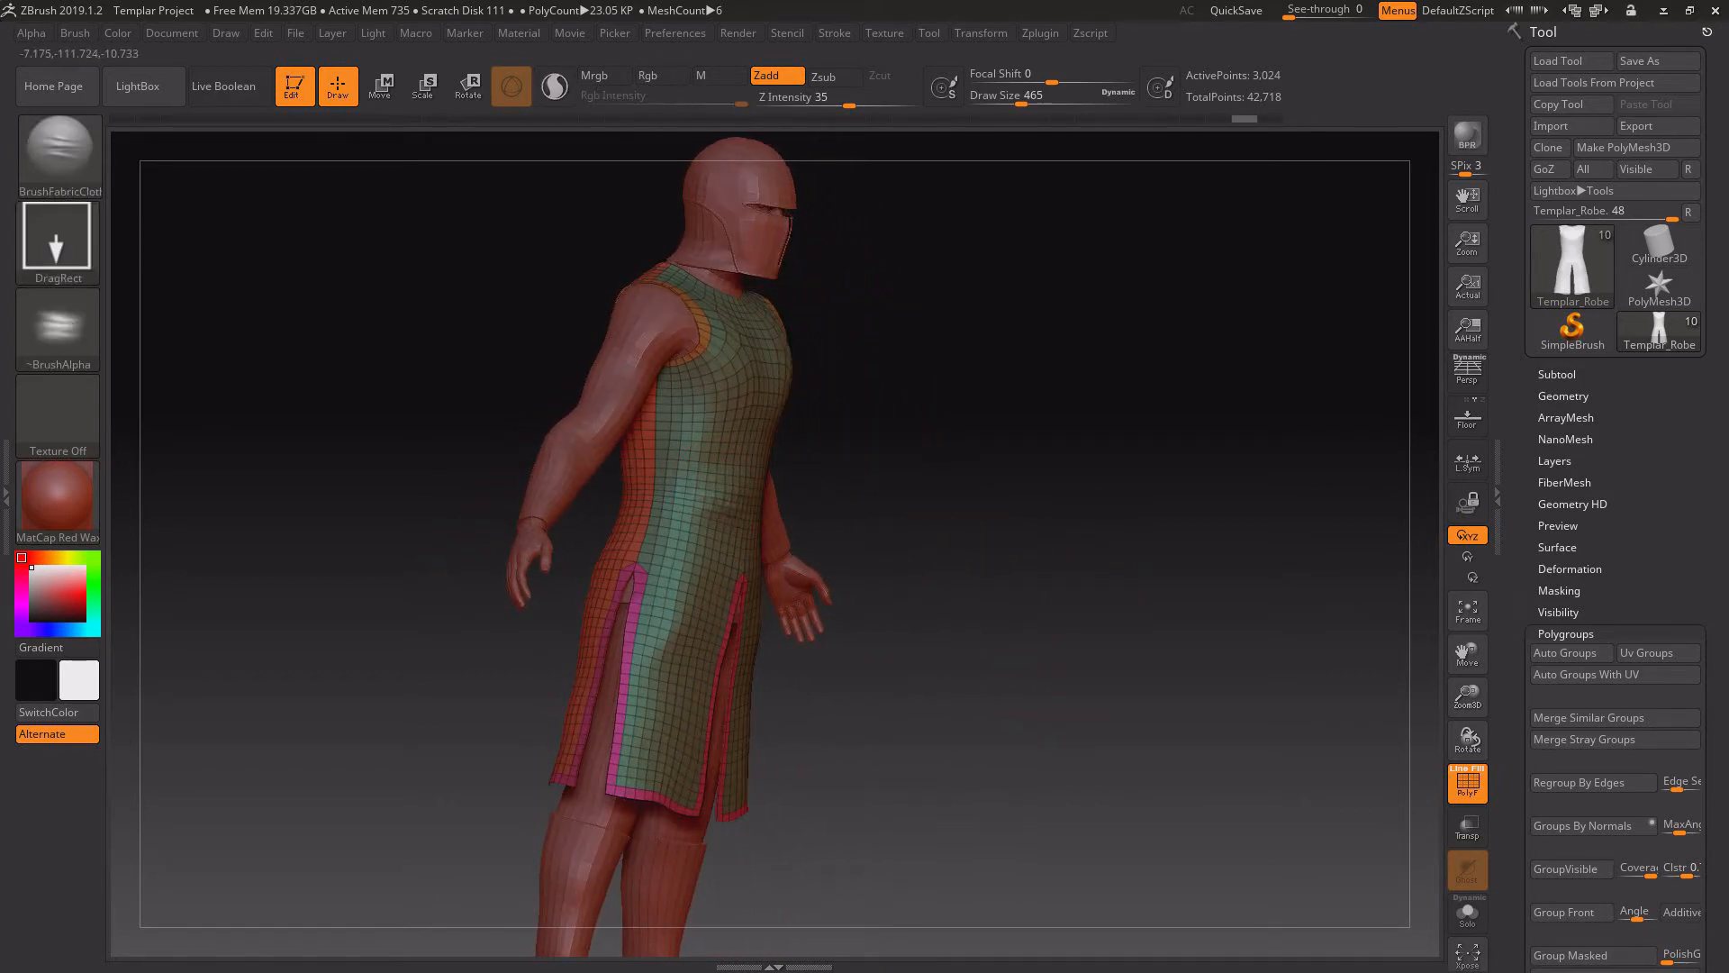
drag(756, 513, 802, 536)
mouse_move(887, 571)
mouse_down()
mouse_move(968, 573)
mouse_move(1004, 617)
mouse_move(766, 594)
mouse_up()
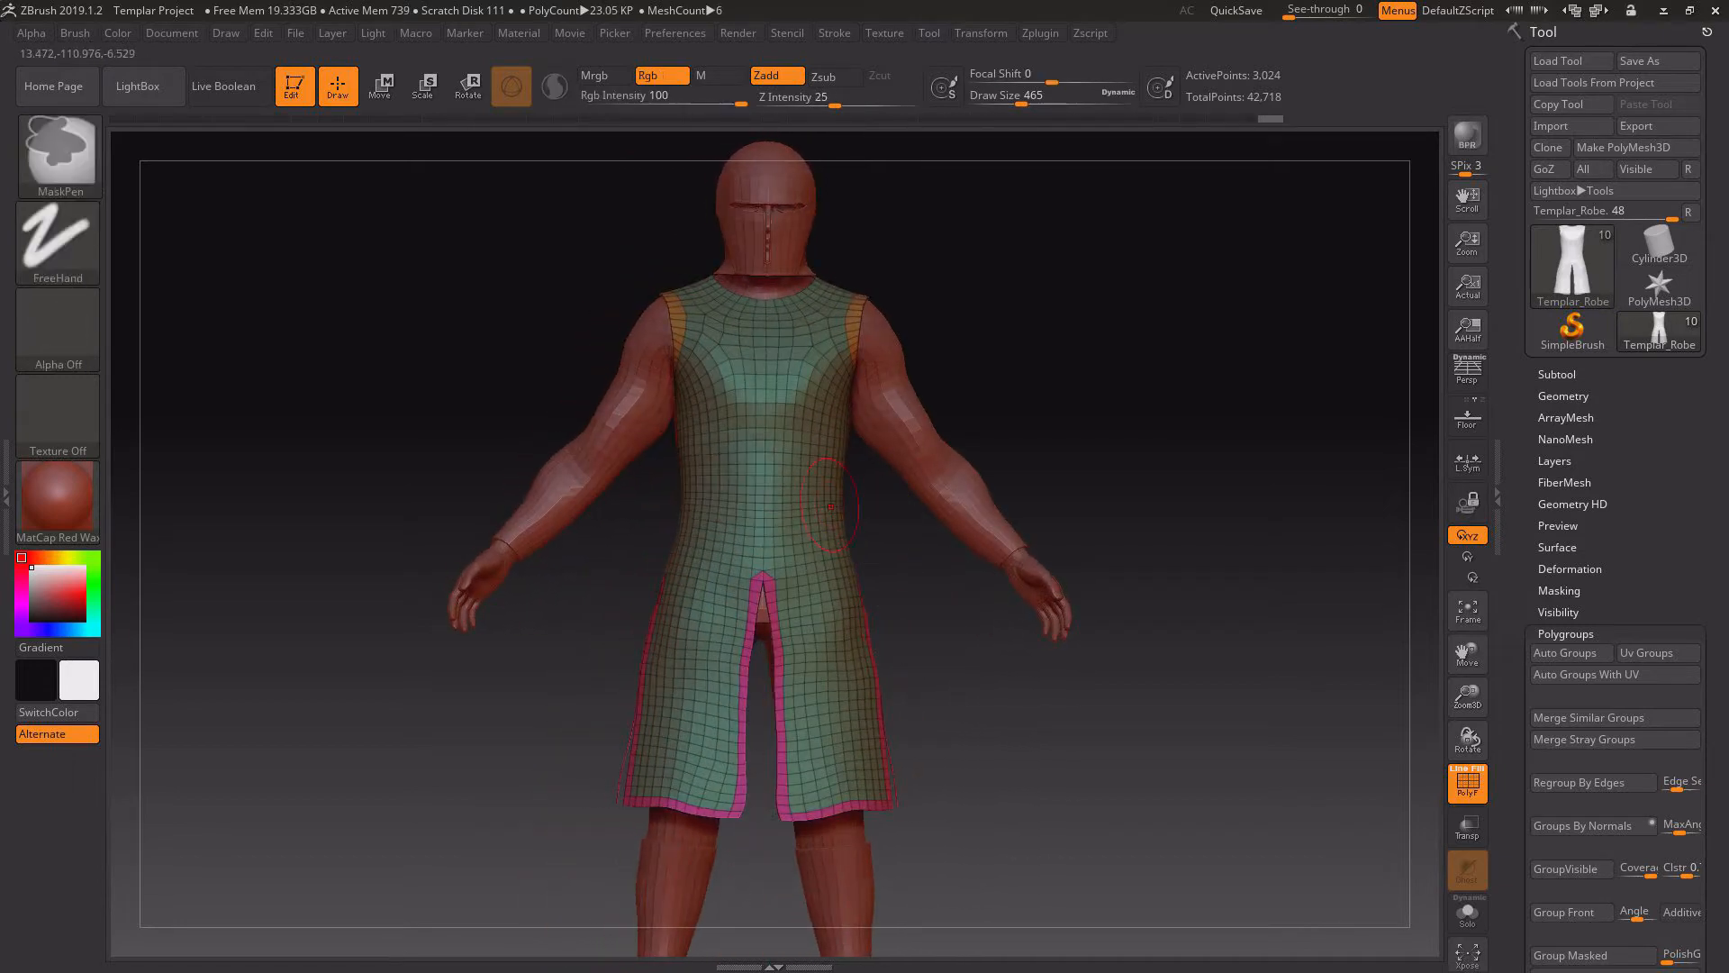
mouse_move(1081, 311)
alt+mouse_down()
mouse_move(1148, 424)
mouse_move(986, 261)
alt+mouse_up()
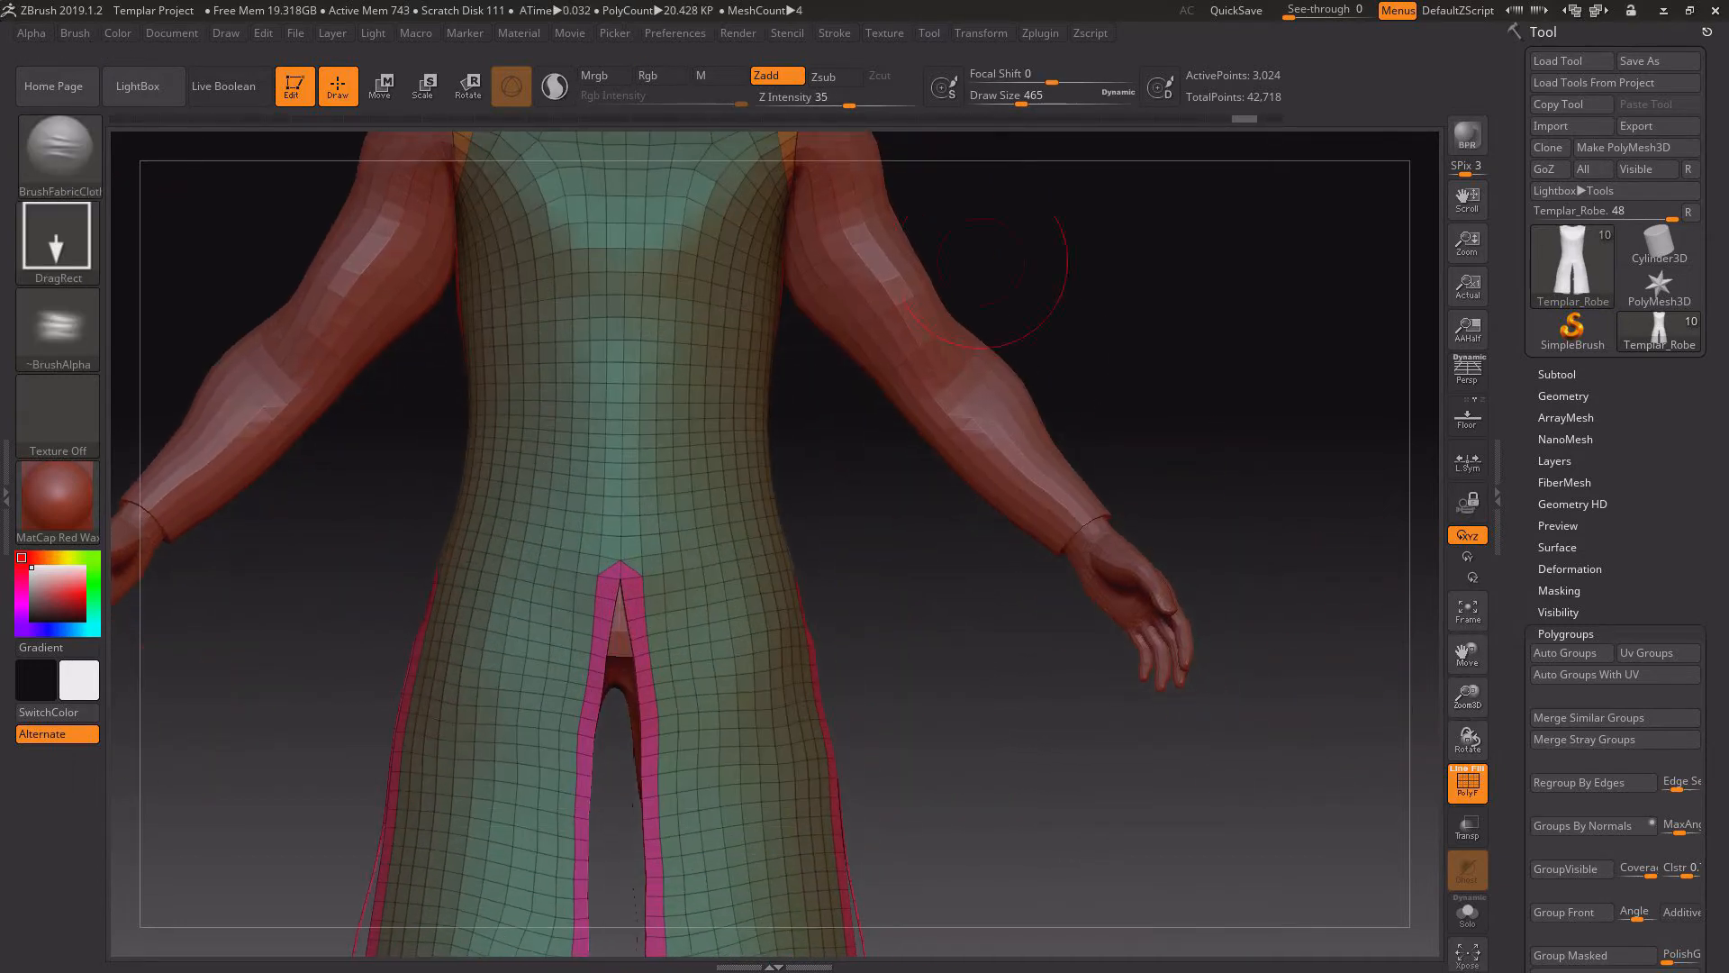
- Lower the fabric brush's Z Intensity, trying 7 and settling on 12
click(797, 98)
text(7)
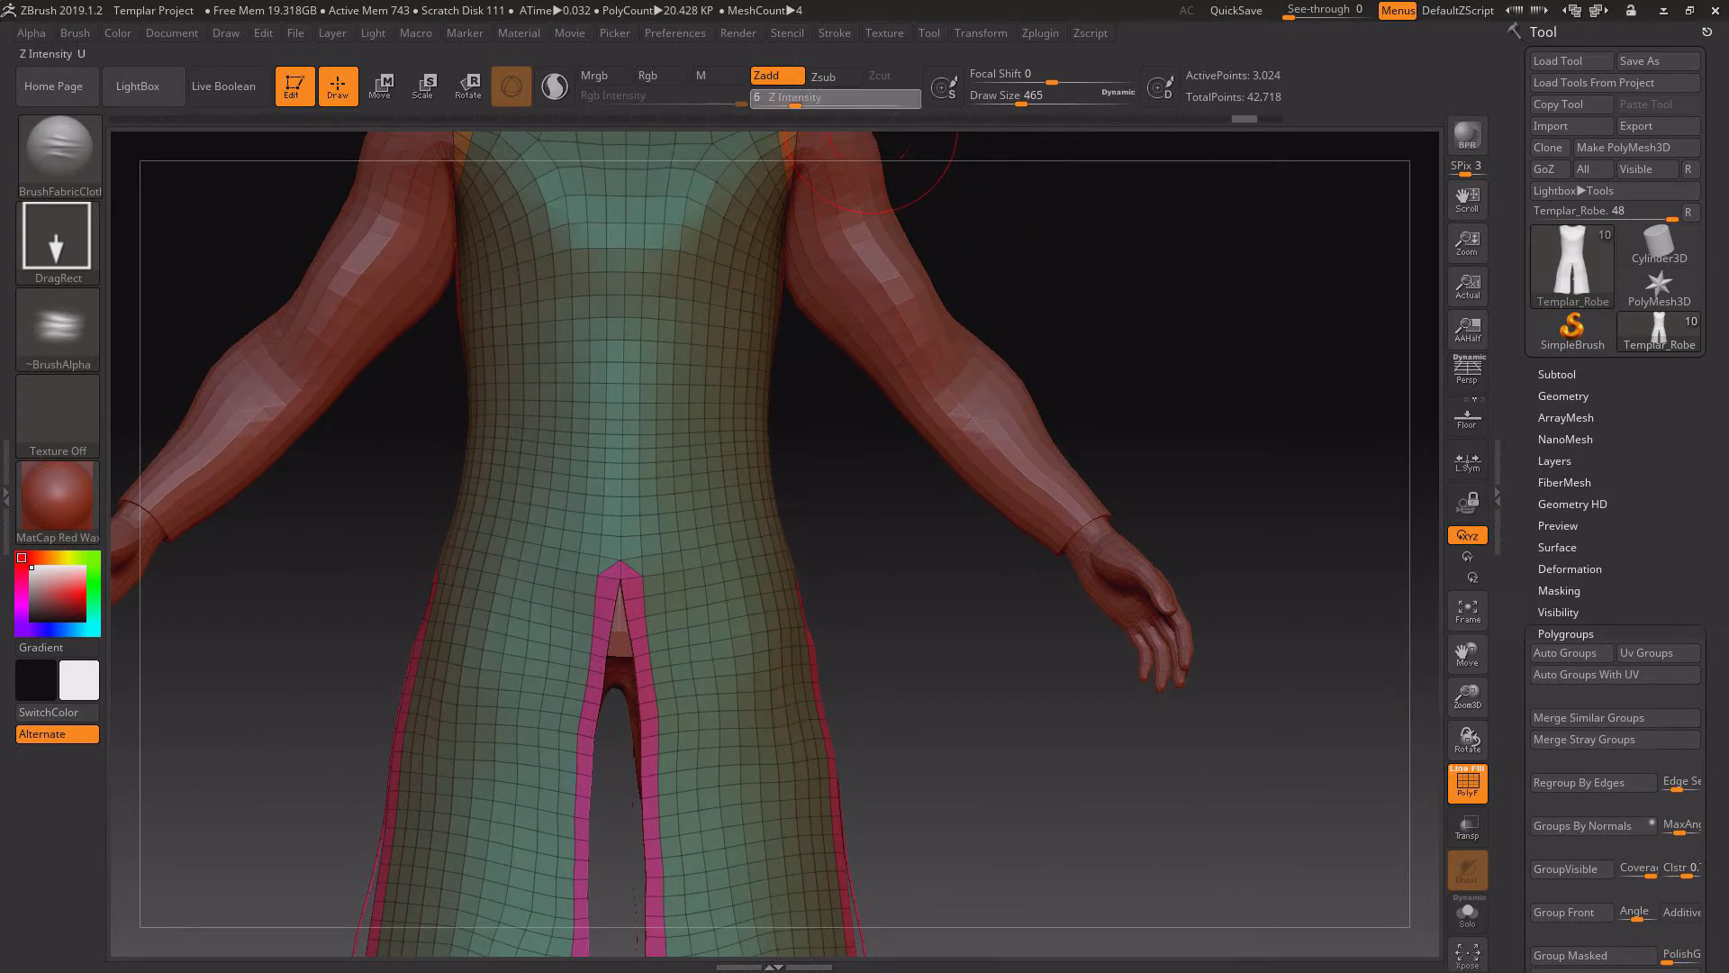
text(7)
key(Return)
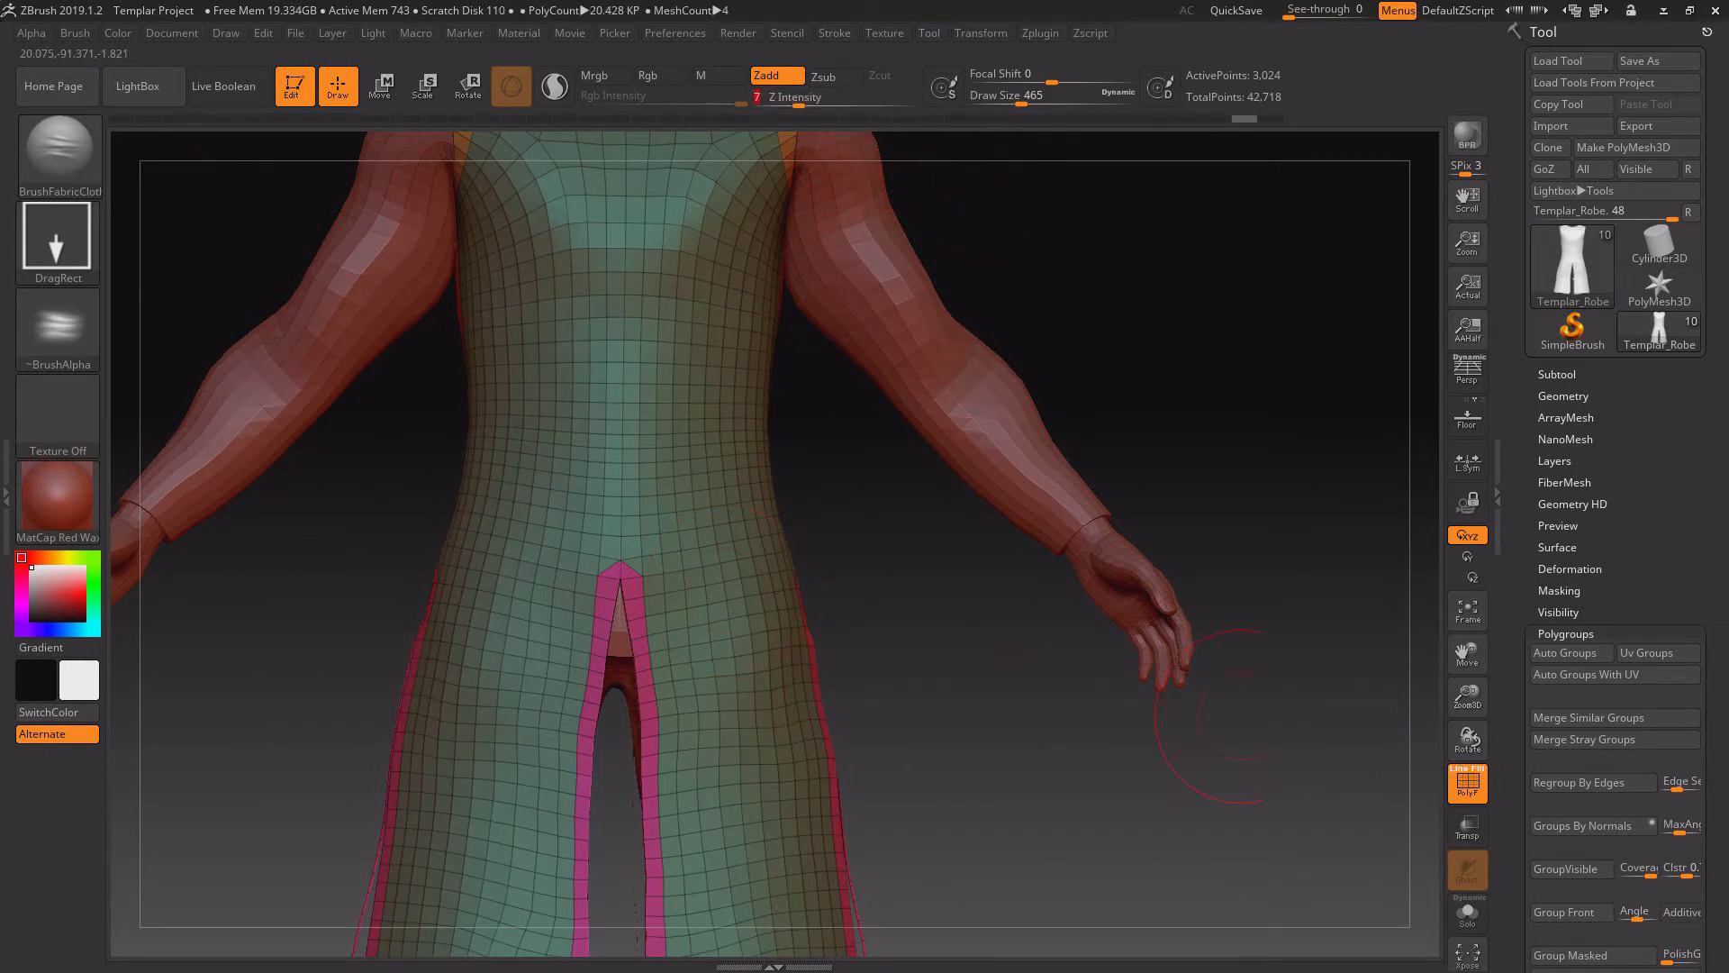
ctrl+right_drag(1241, 716, 1216, 617)
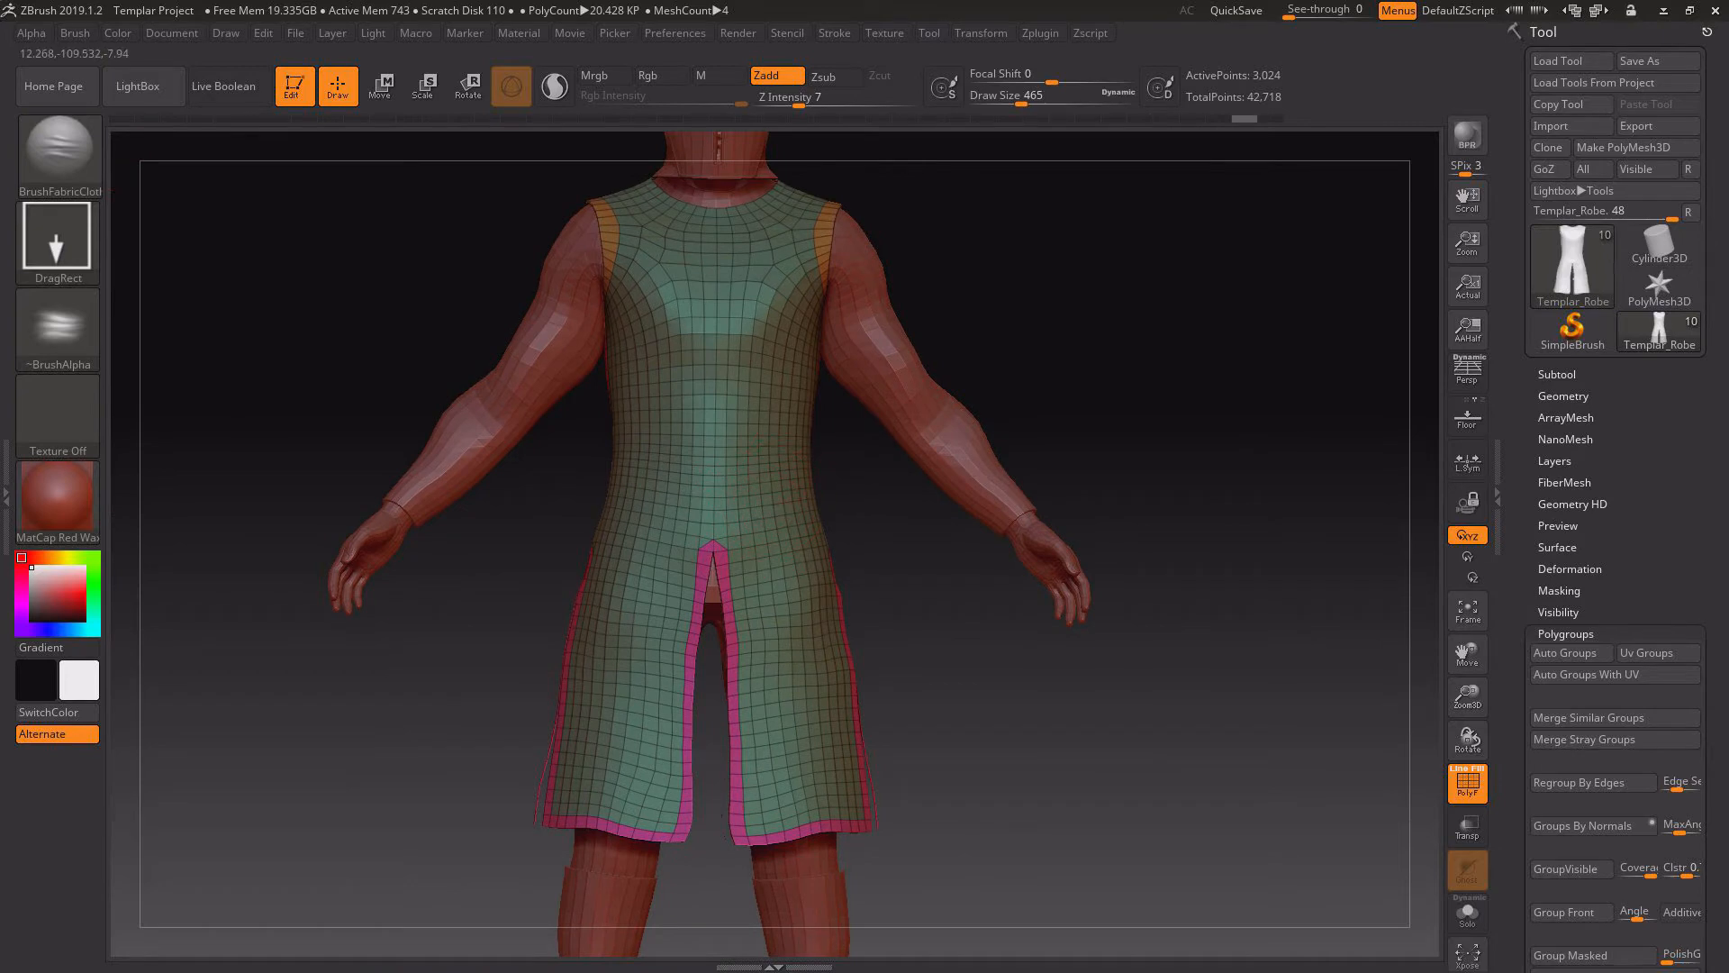
click(810, 99)
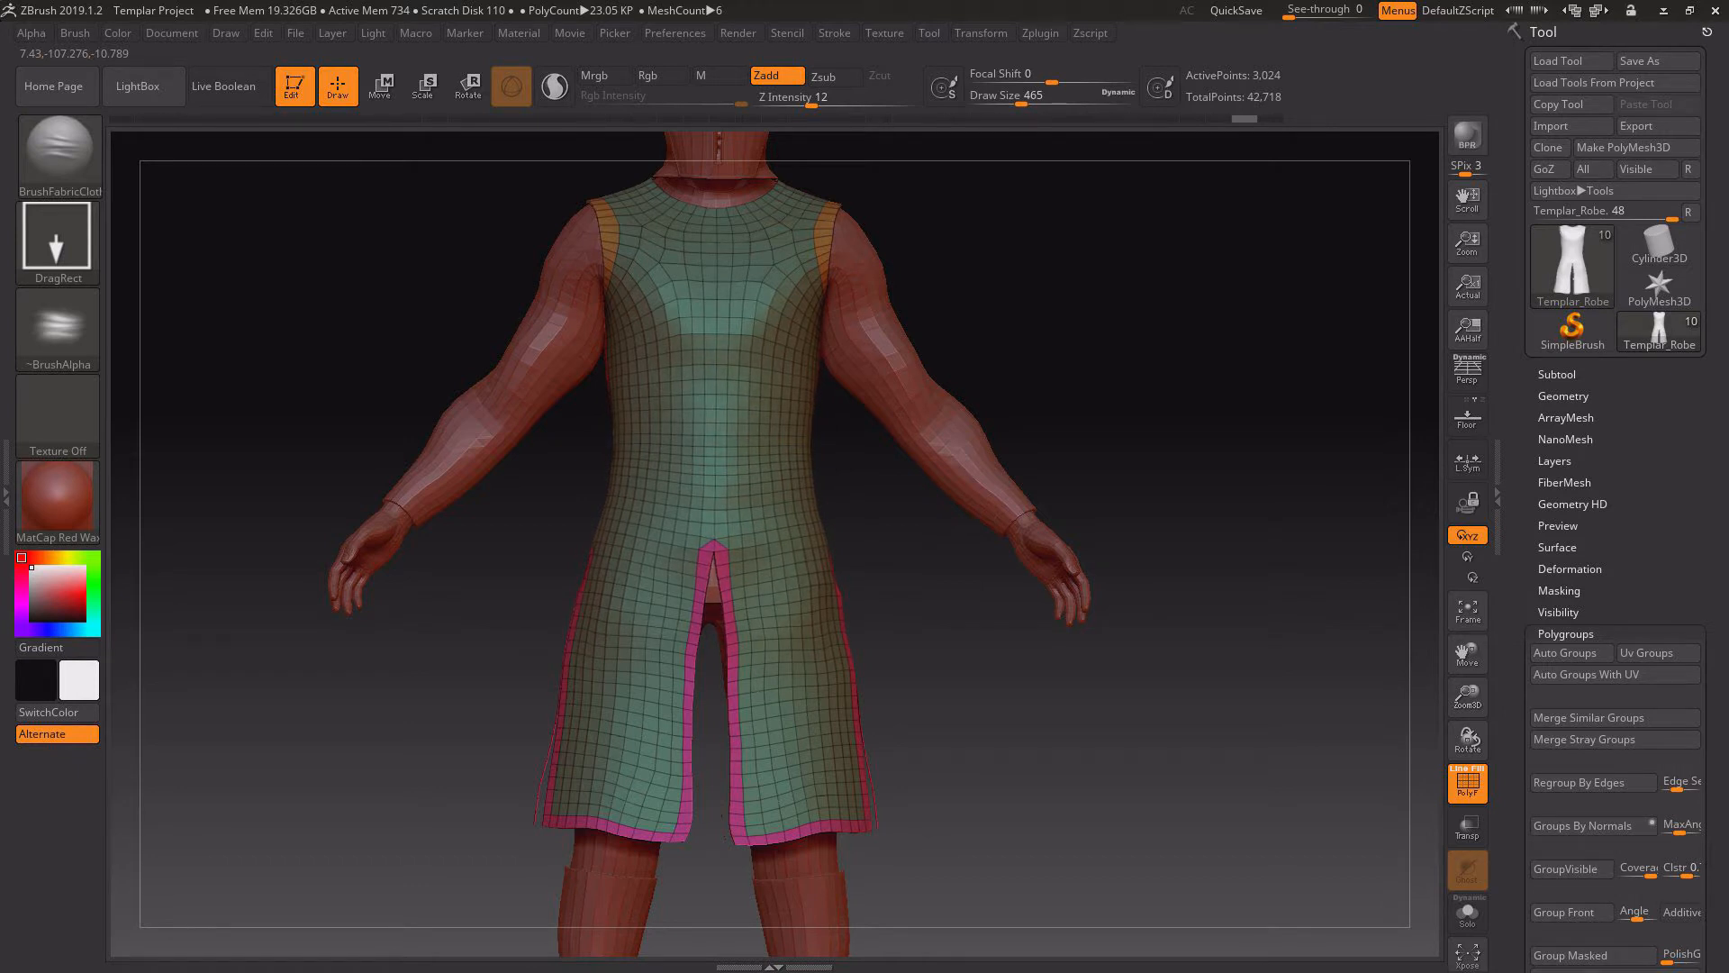
- Stamp subtle raised fabric folds around the robe's waist and hips, working over the front, side and back
drag(1017, 777, 948, 759)
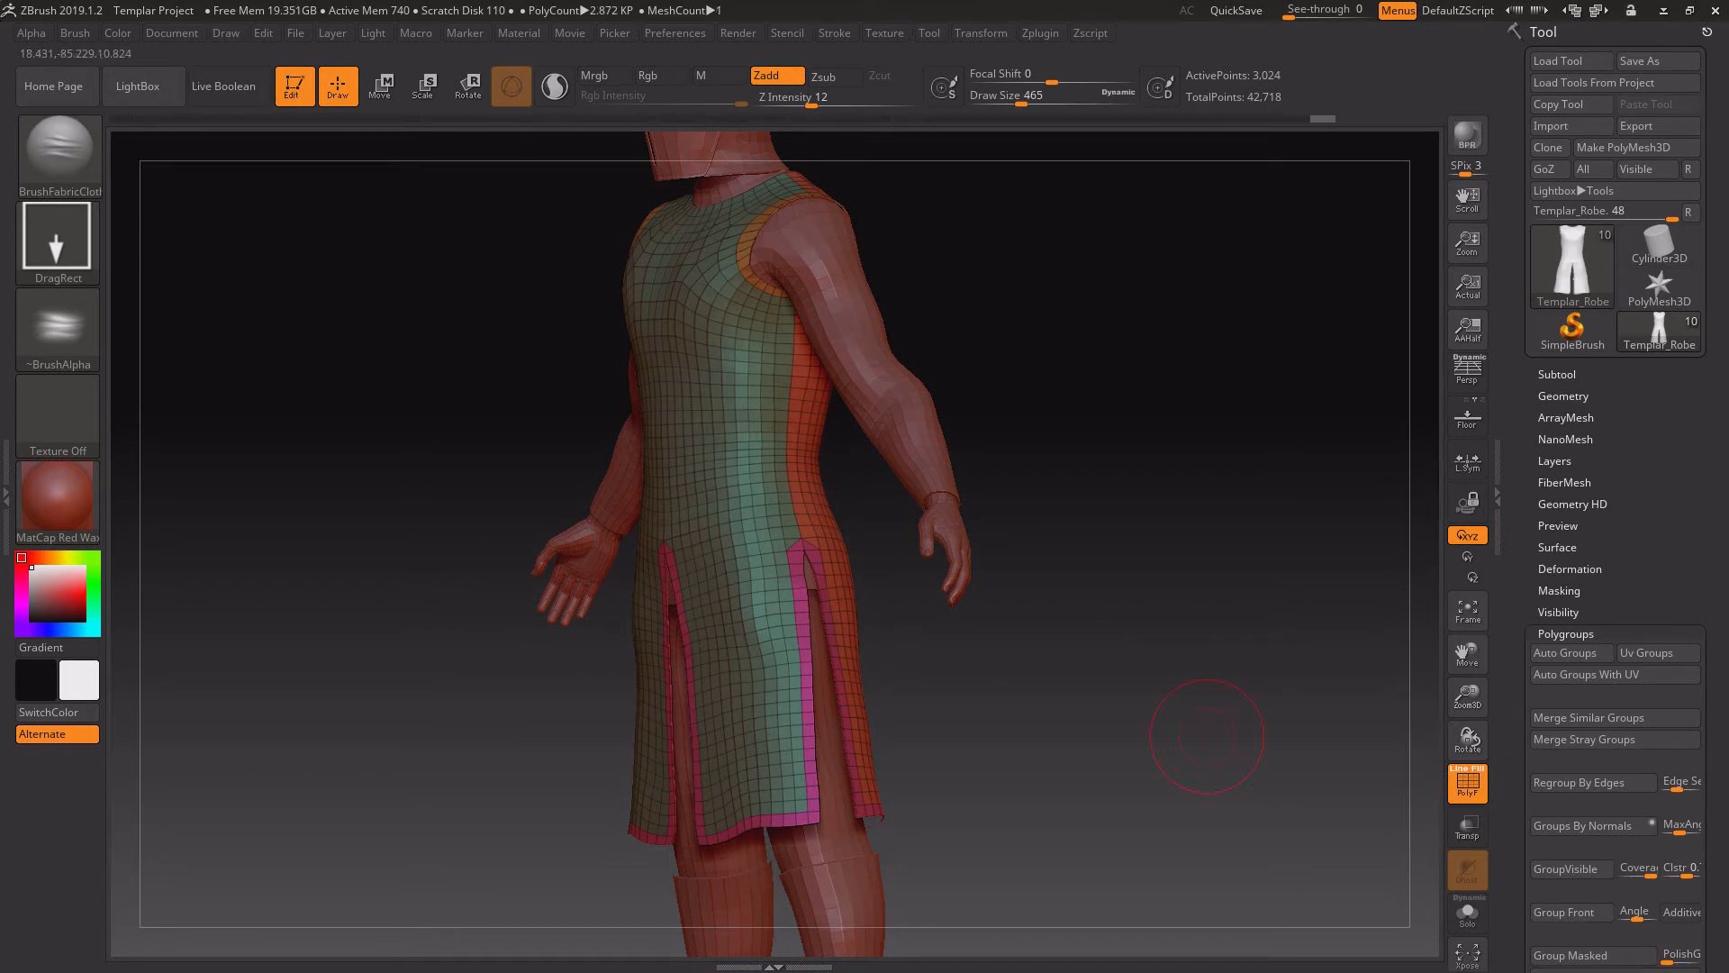
drag(1196, 714, 990, 707)
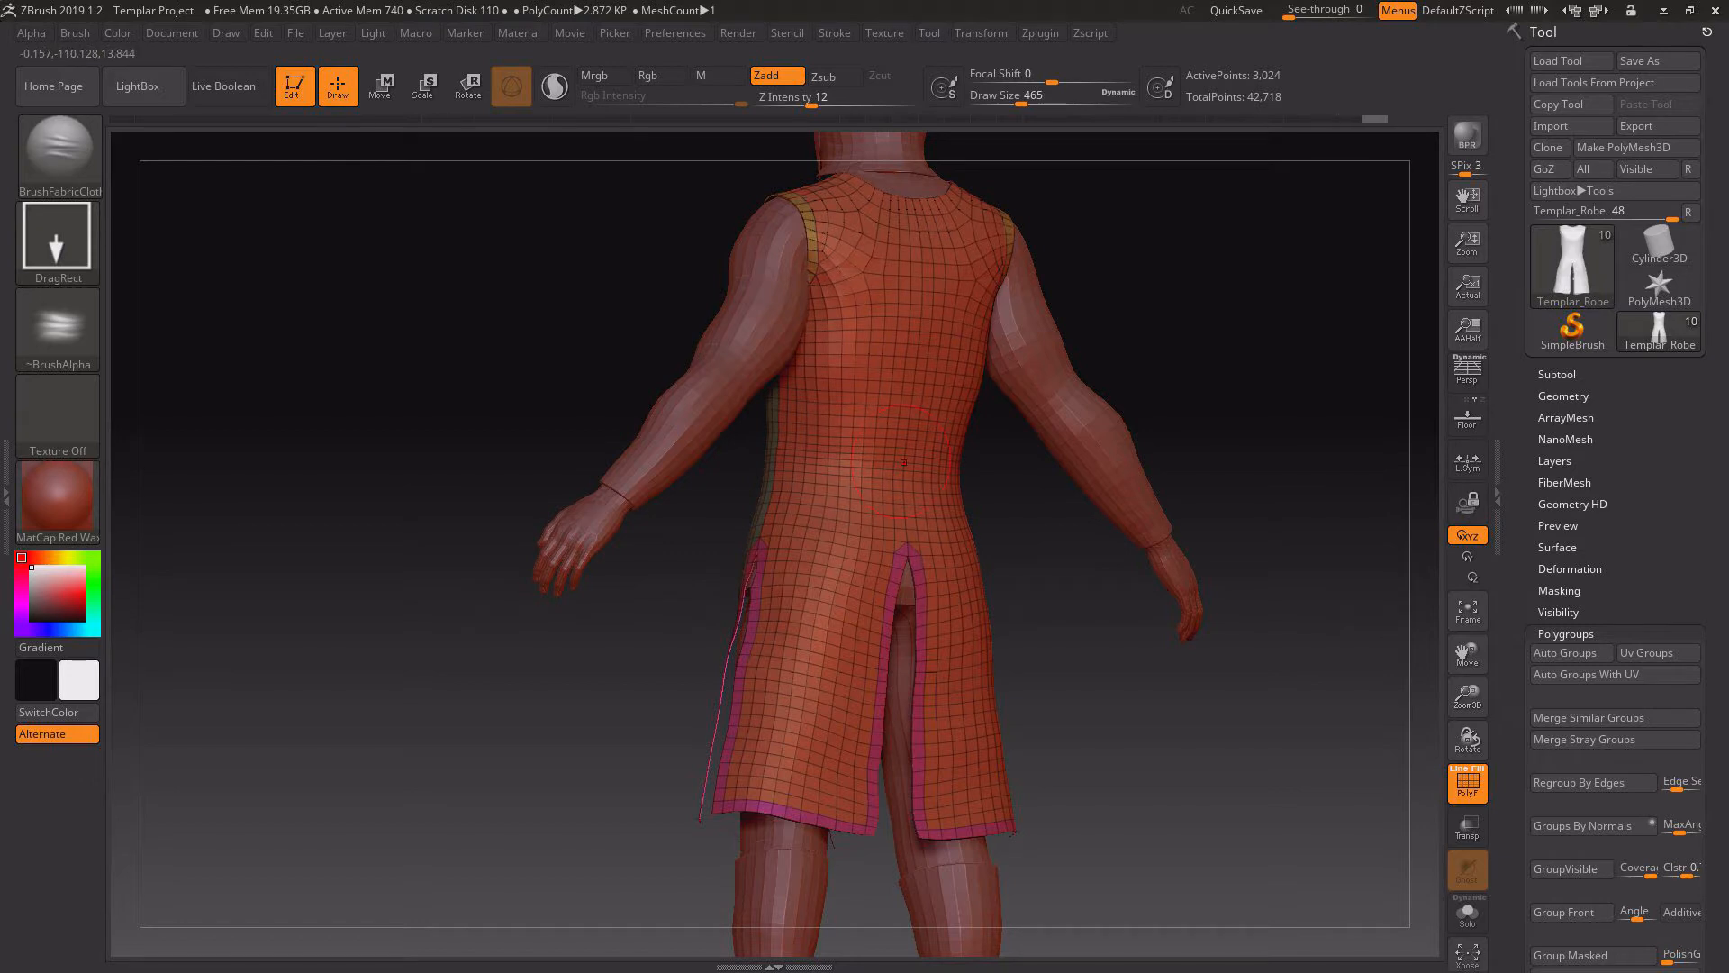
mouse_move(514, 504)
mouse_down()
mouse_move(433, 504)
mouse_move(549, 496)
mouse_move(379, 495)
mouse_move(464, 495)
mouse_up()
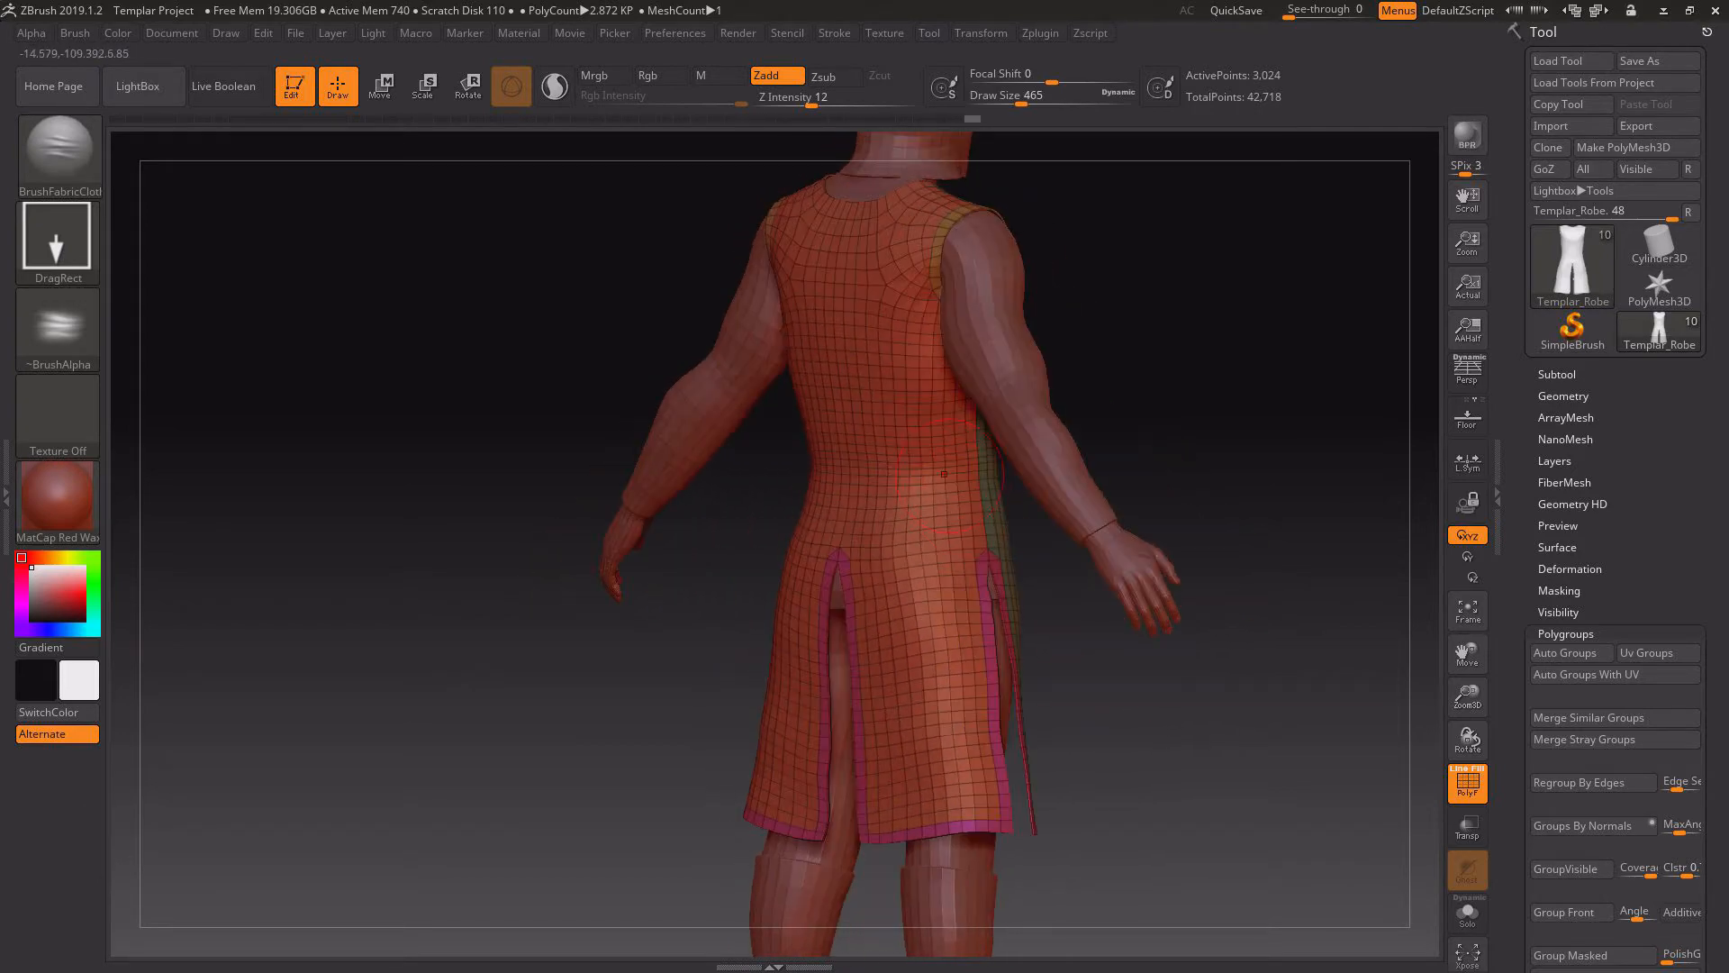
drag(1063, 792, 1260, 802)
mouse_move(1296, 721)
mouse_down()
mouse_move(1387, 712)
mouse_move(1297, 702)
mouse_up()
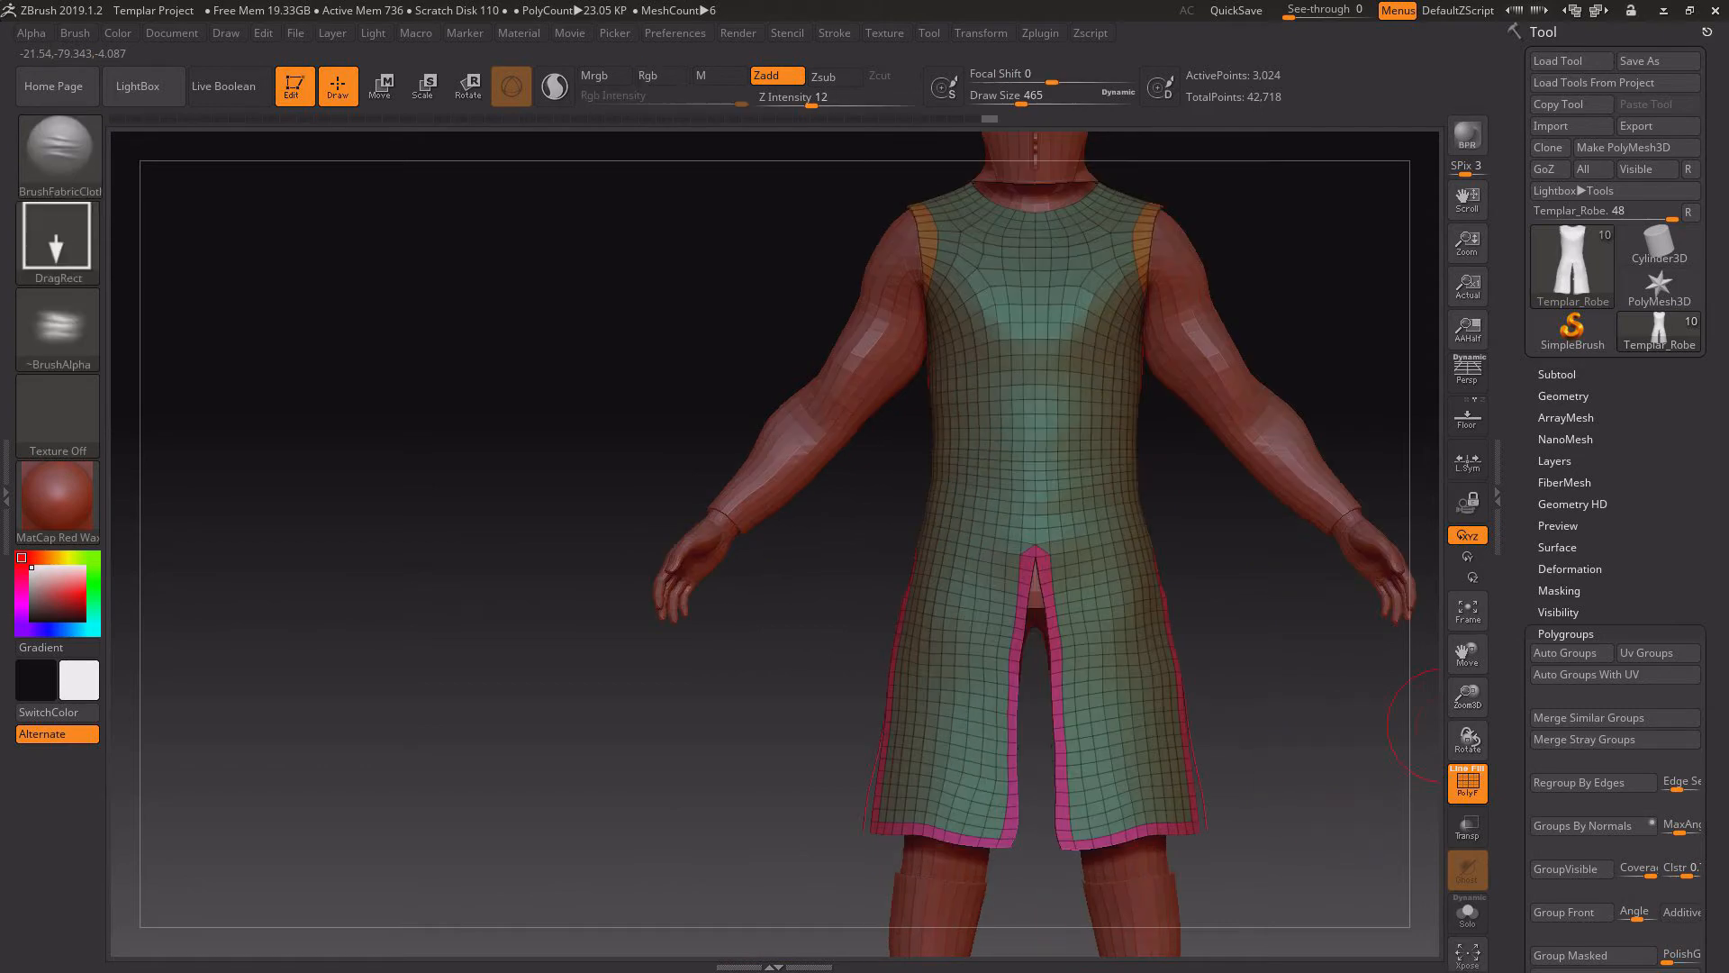
drag(1467, 653, 1207, 630)
mouse_move(1207, 630)
mouse_down()
mouse_move(1378, 631)
mouse_move(1247, 626)
mouse_up()
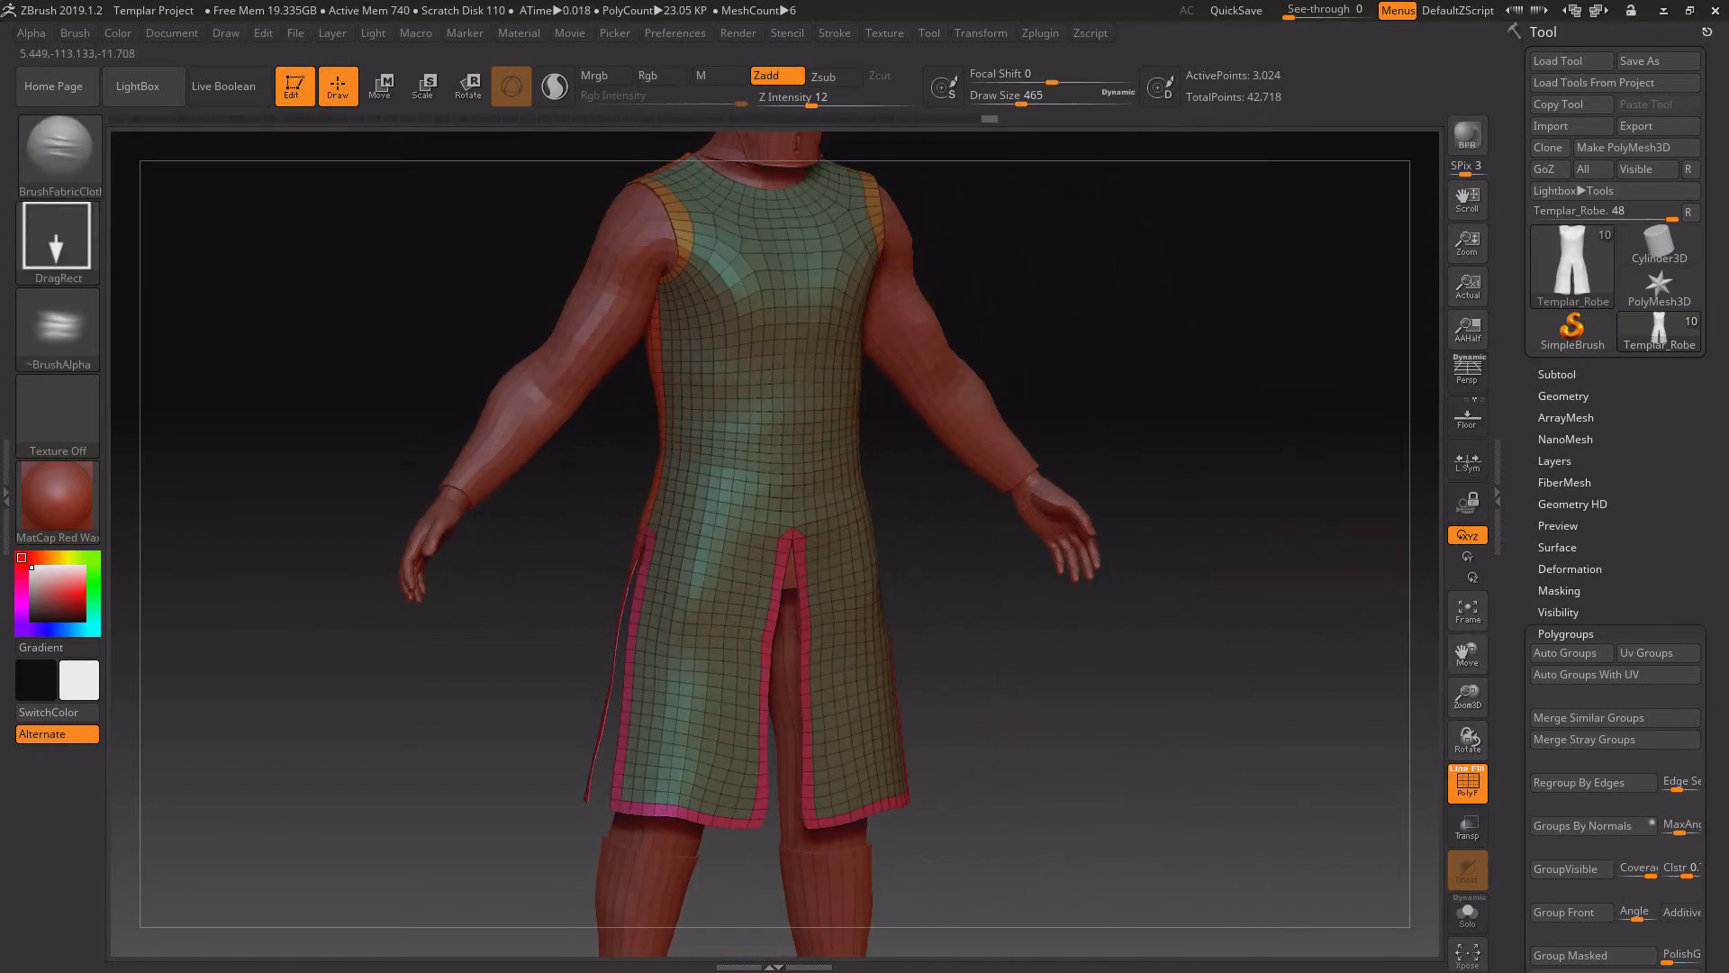
drag(1044, 631, 1045, 580)
- Set the fabric brush's Z Intensity to 22 and switch it to Zsub
click(790, 97)
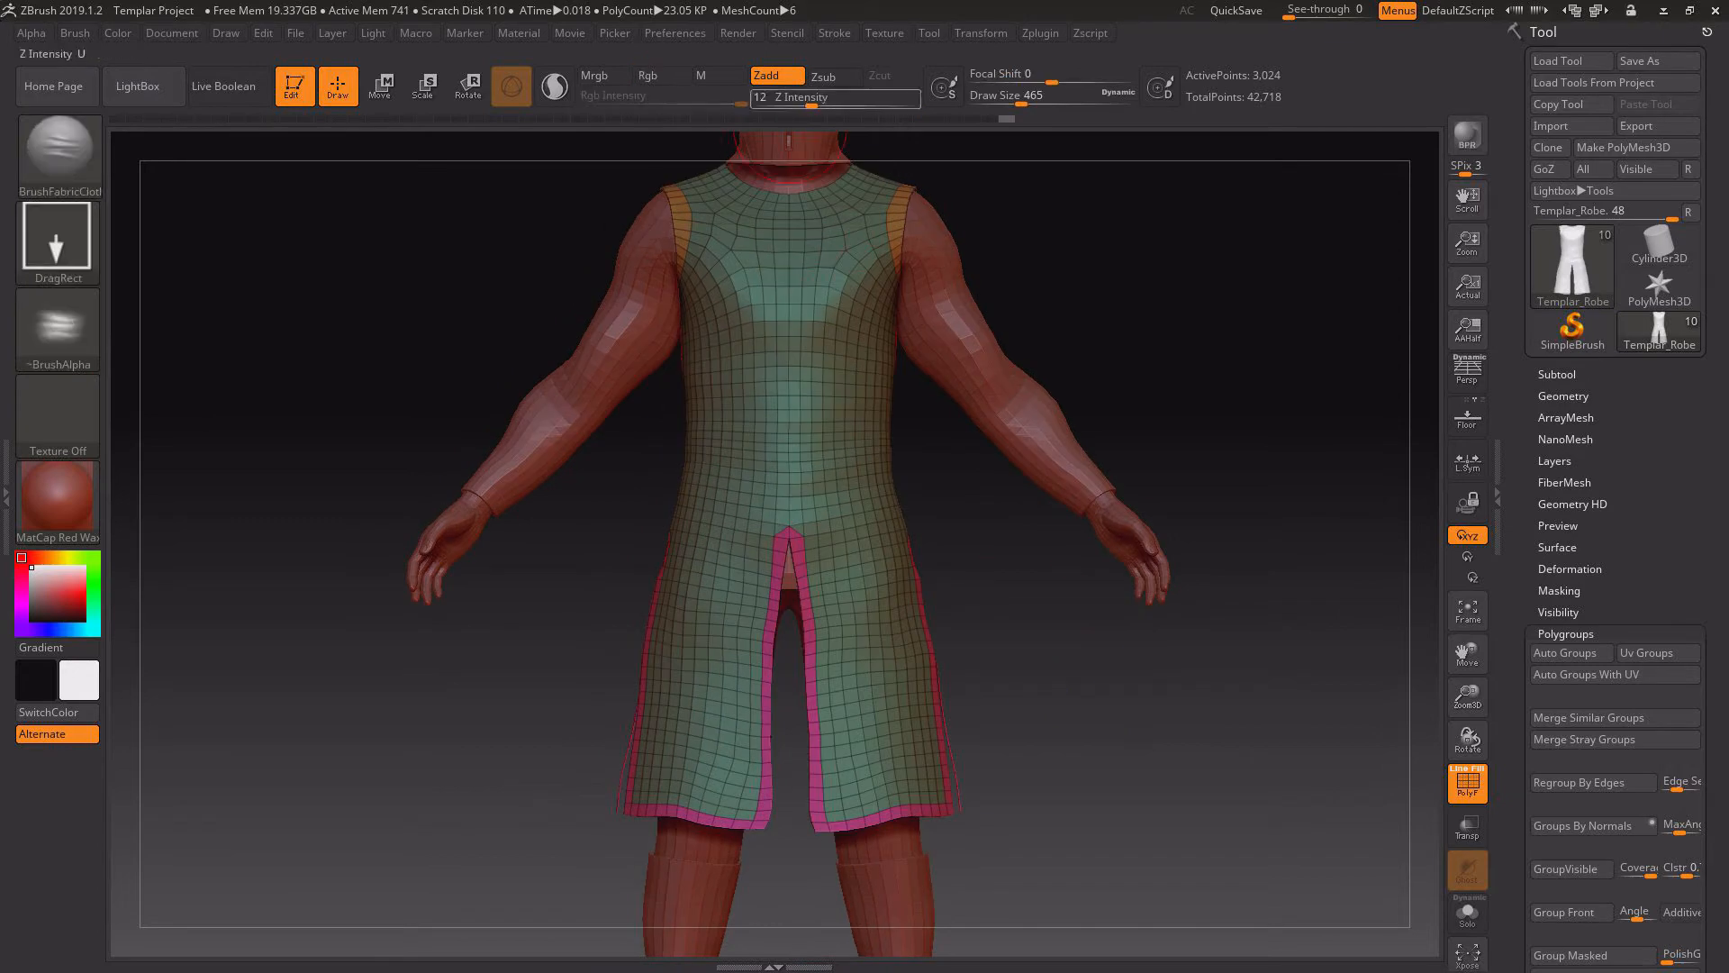
text(22)
key(Return)
drag(1067, 734, 1171, 721)
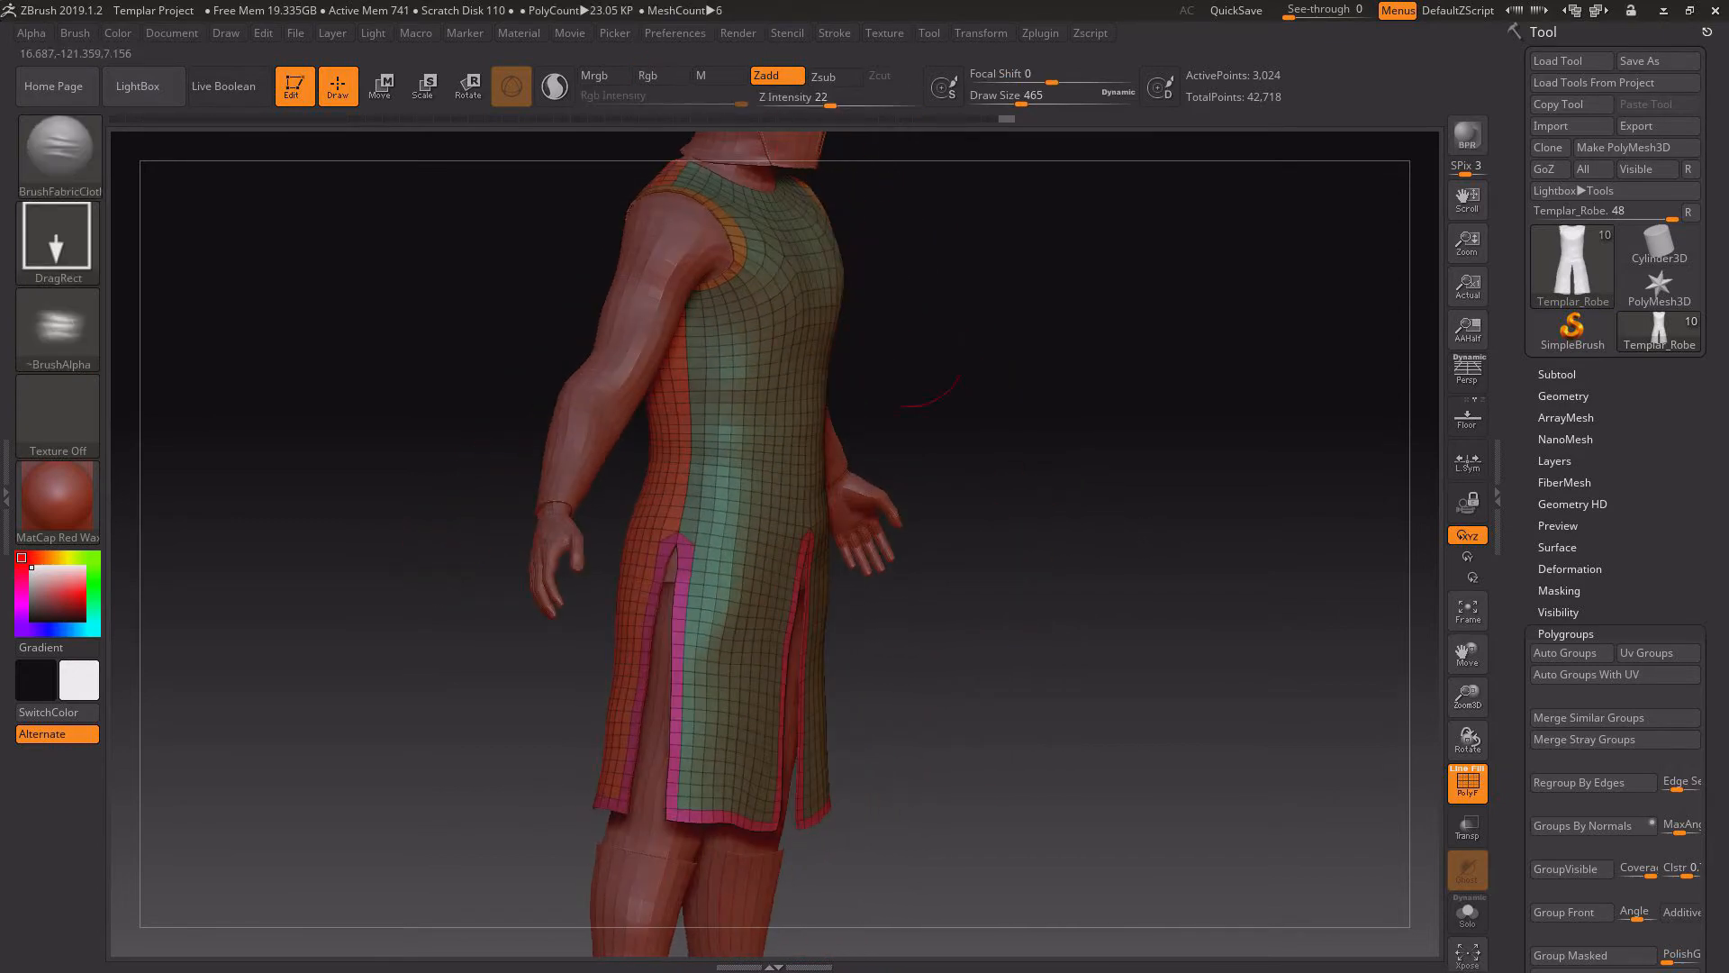
click(830, 77)
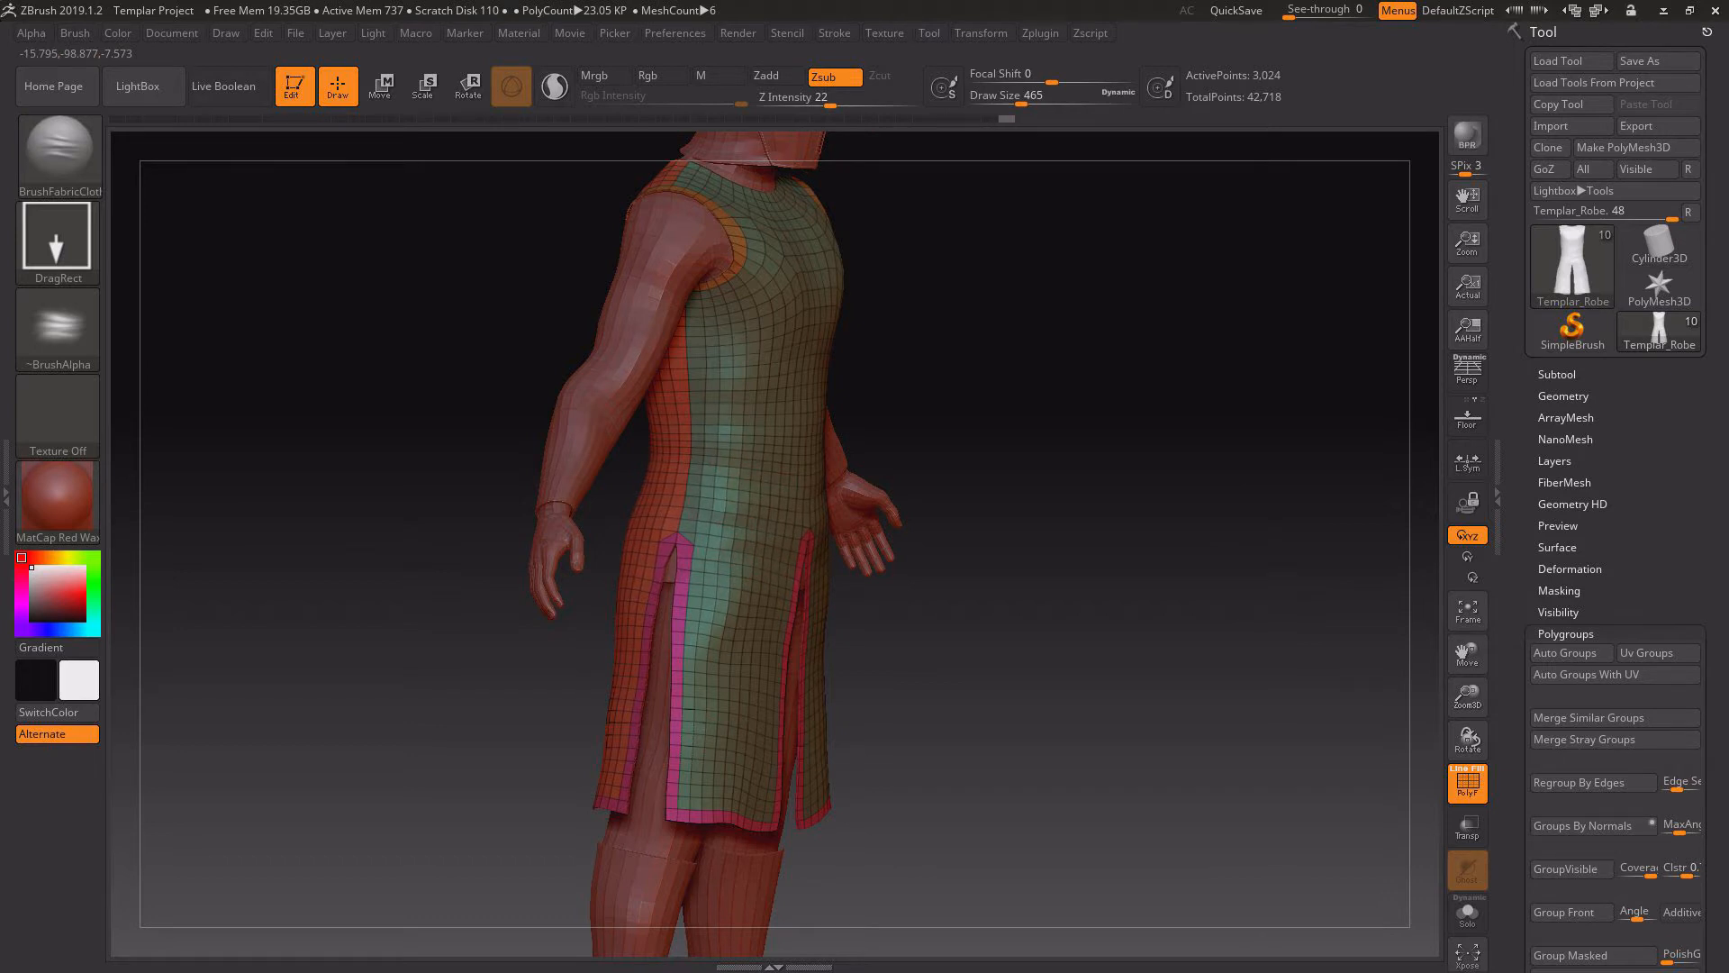
- Carve inward folds into the robe's waist and hips around the front, side and back
right_drag(725, 531, 884, 503)
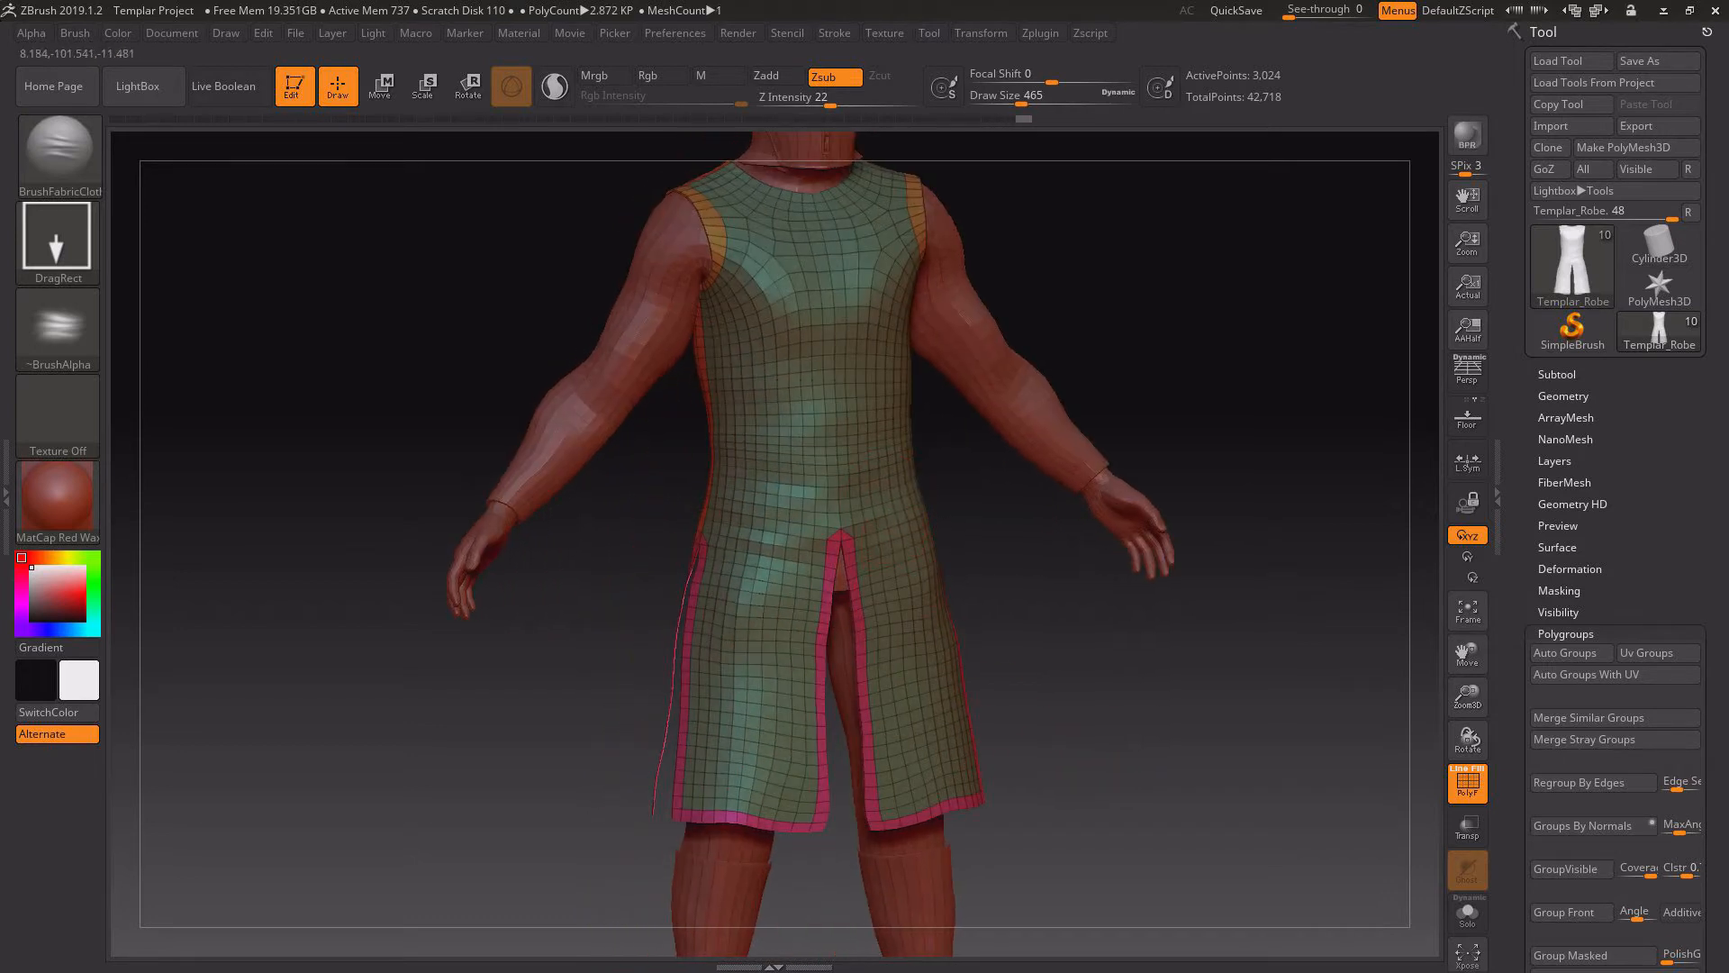
mouse_move(1234, 670)
mouse_down()
mouse_move(1125, 703)
mouse_move(1063, 666)
mouse_up()
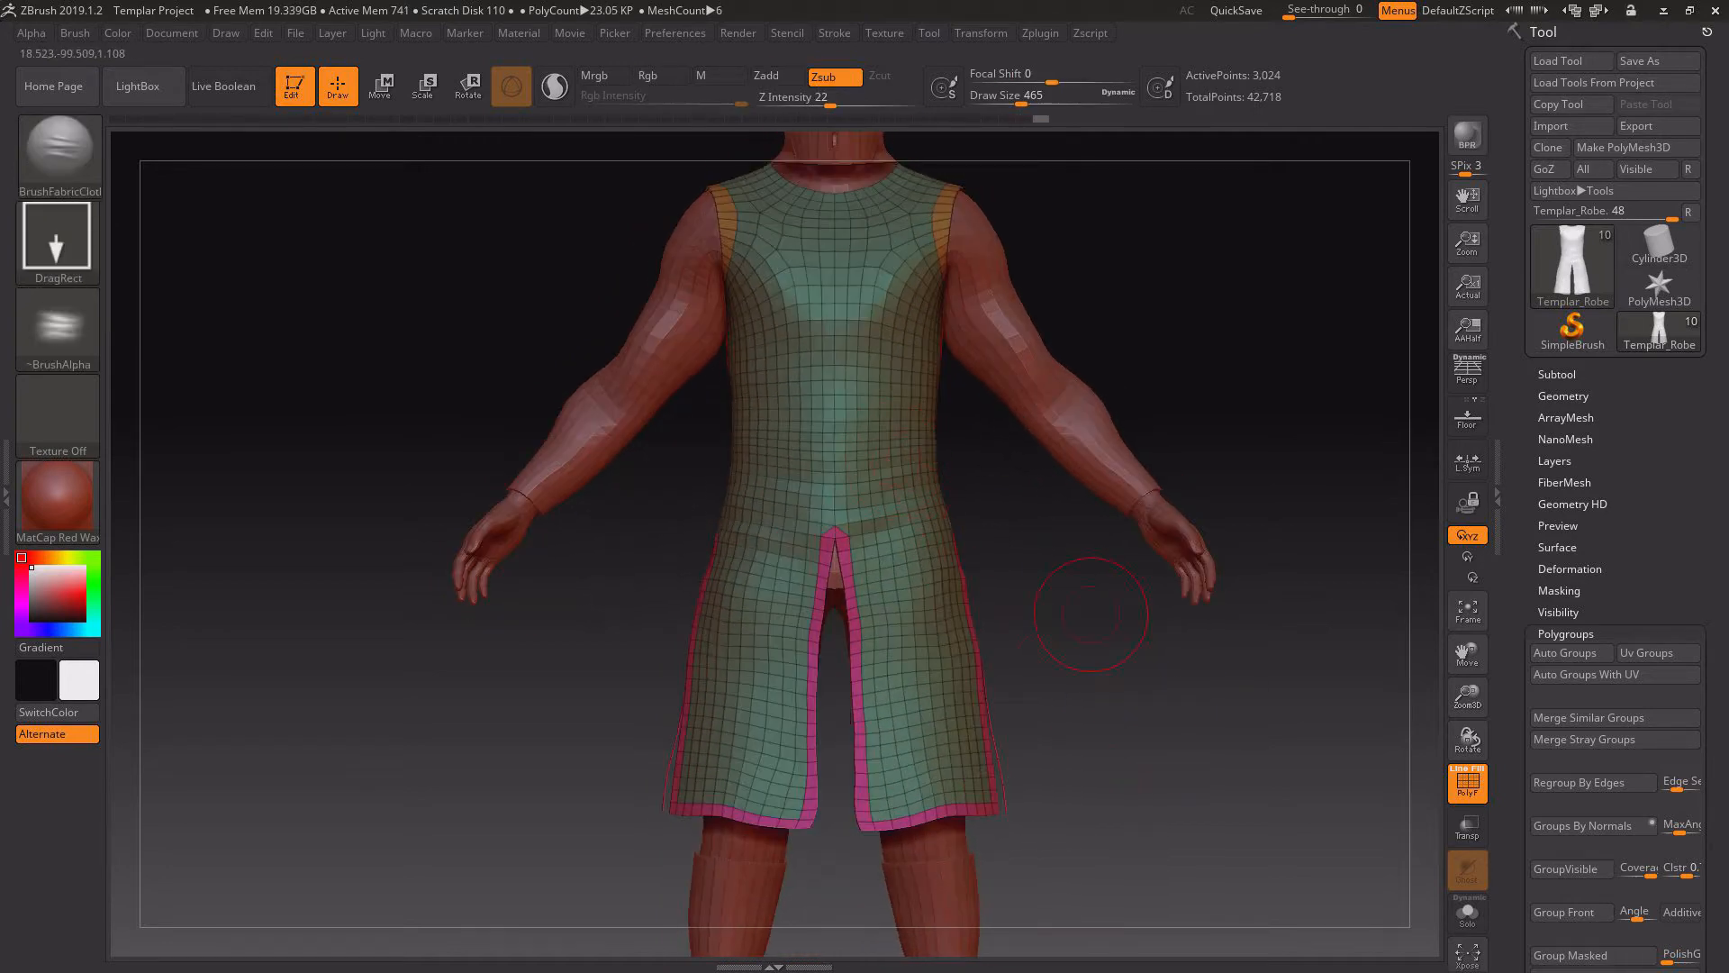
drag(1080, 598, 978, 494)
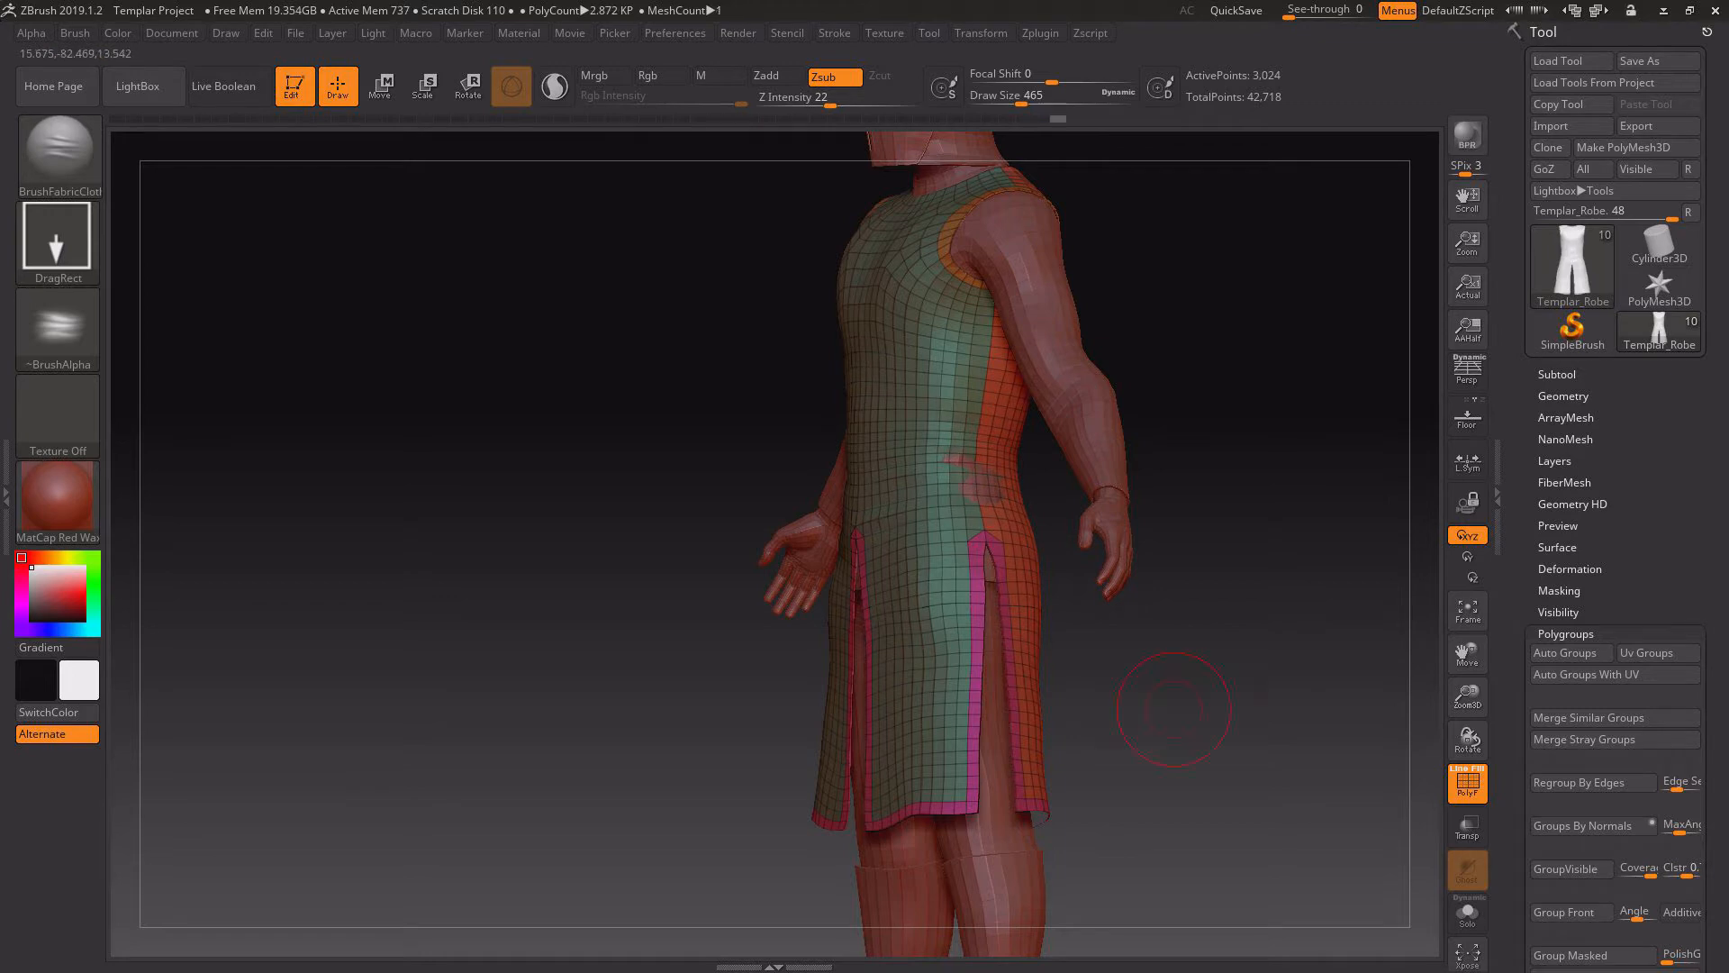
drag(1158, 714, 1087, 475)
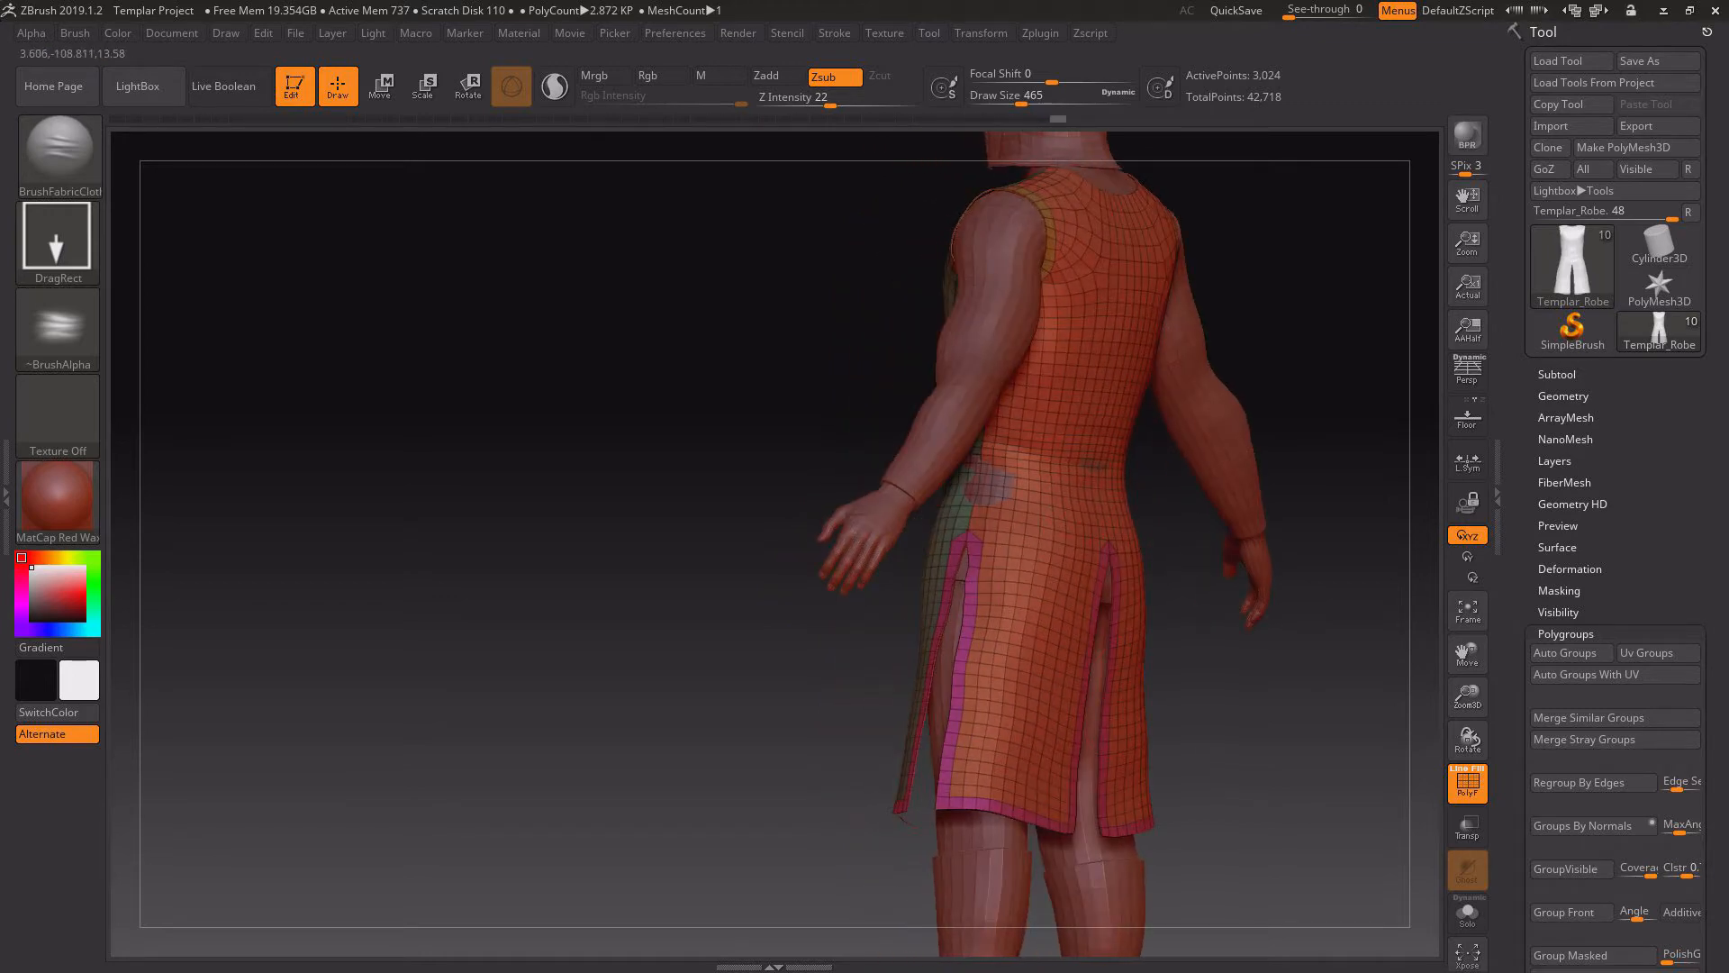
drag(1324, 511, 1184, 498)
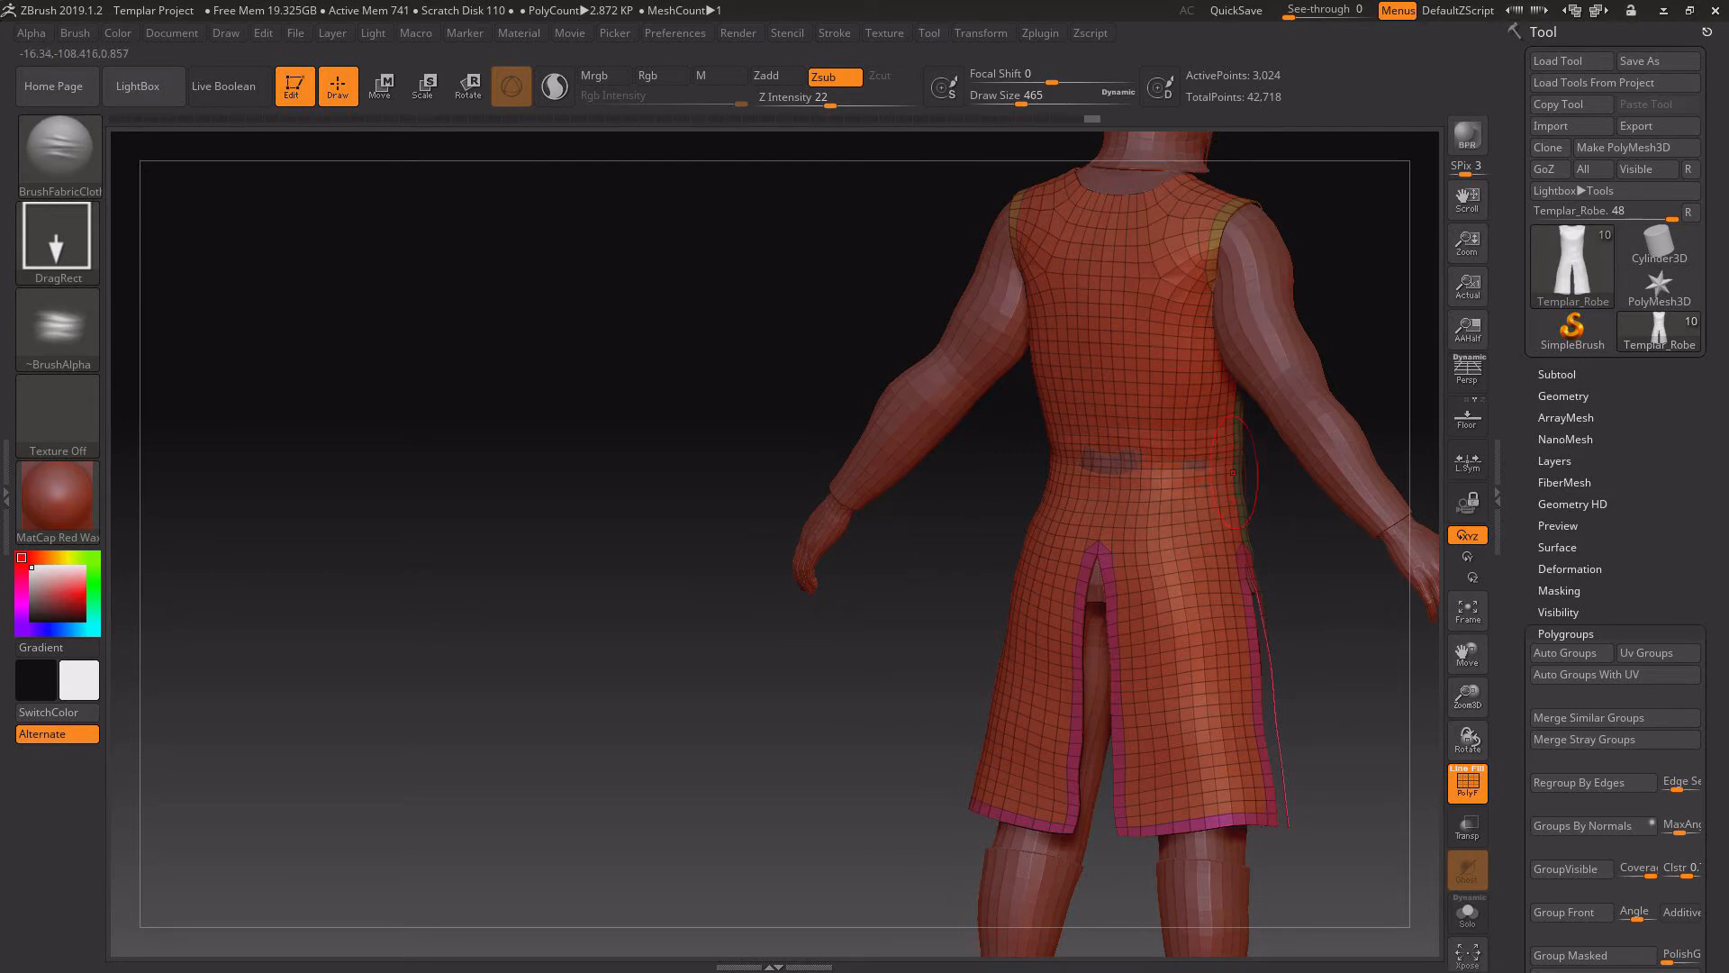
drag(1205, 481, 1310, 485)
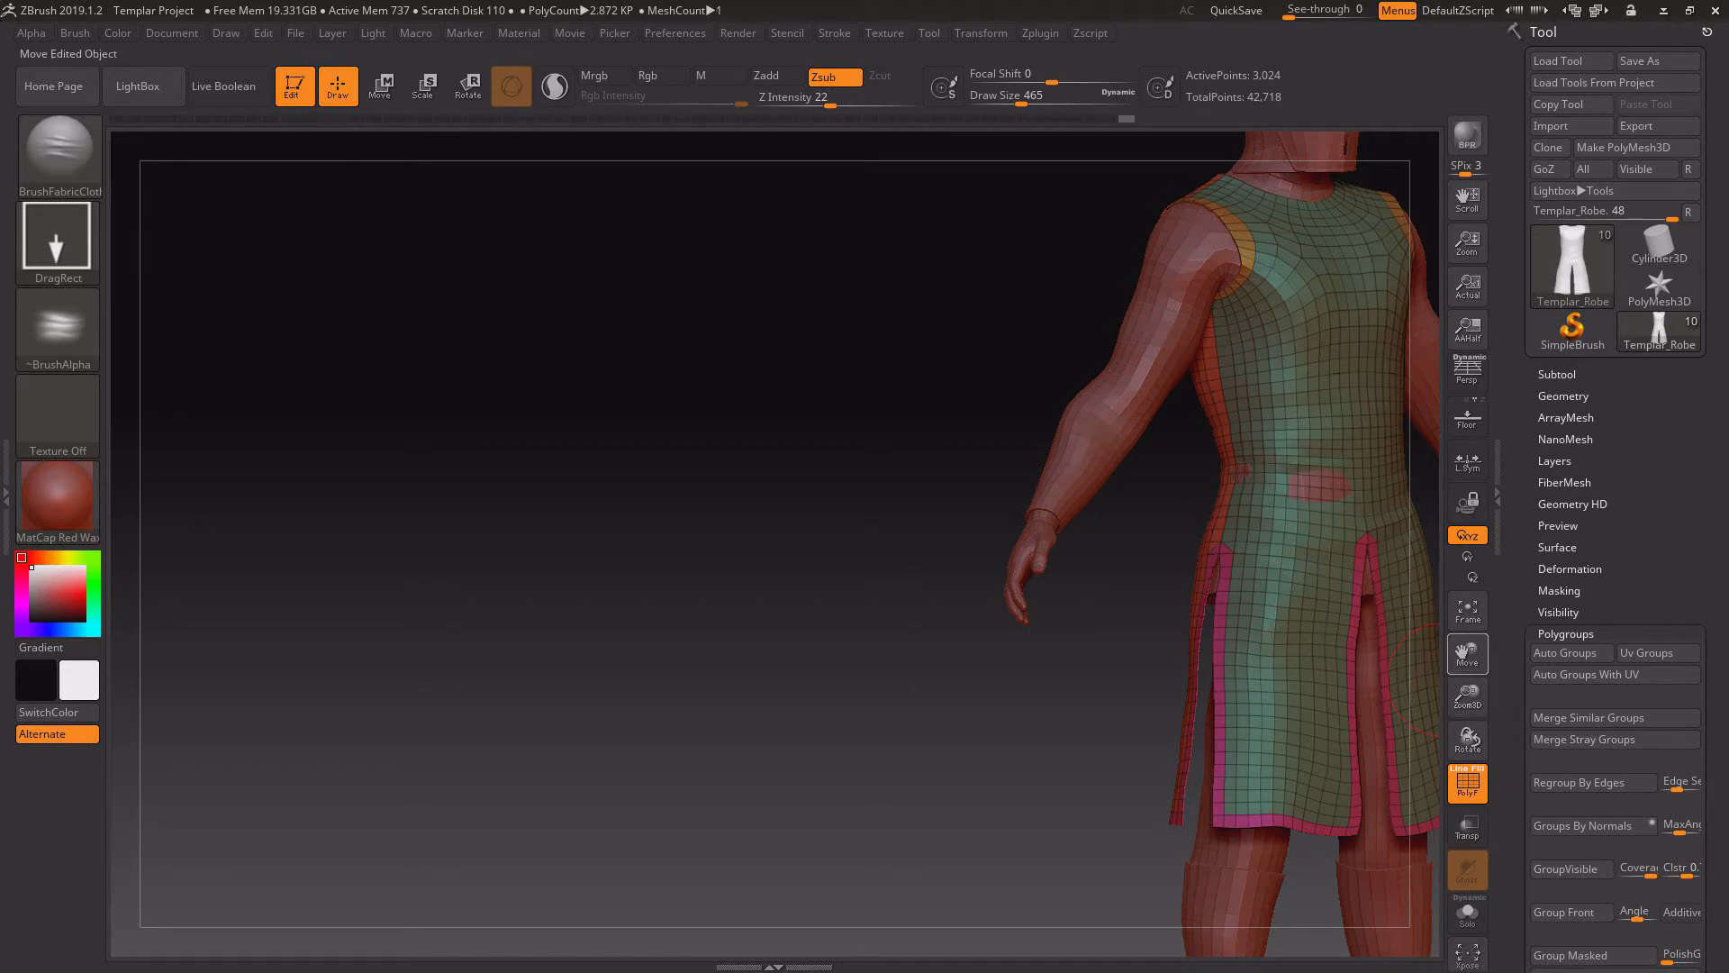
- Use the Move brush to pull the robe's waist outward over the body patches poking through at the front, side and back
drag(1466, 654, 1025, 701)
drag(1297, 595, 1252, 594)
click(60, 144)
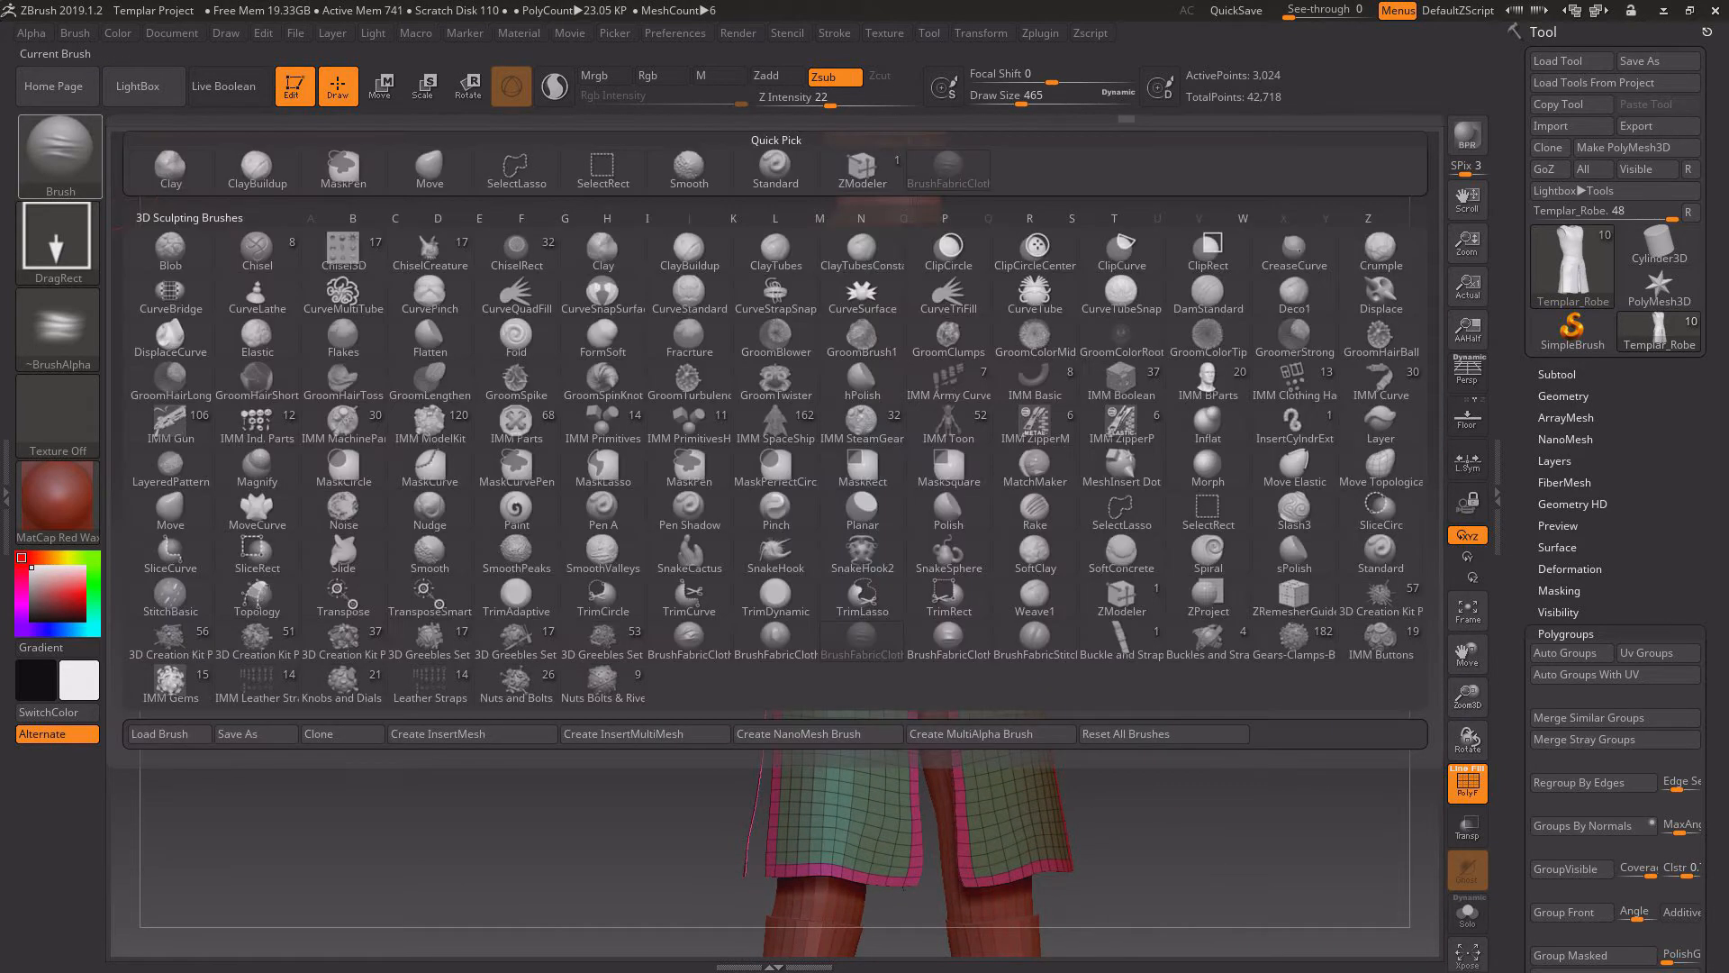
key(m)
click(167, 508)
drag(1466, 696, 1466, 766)
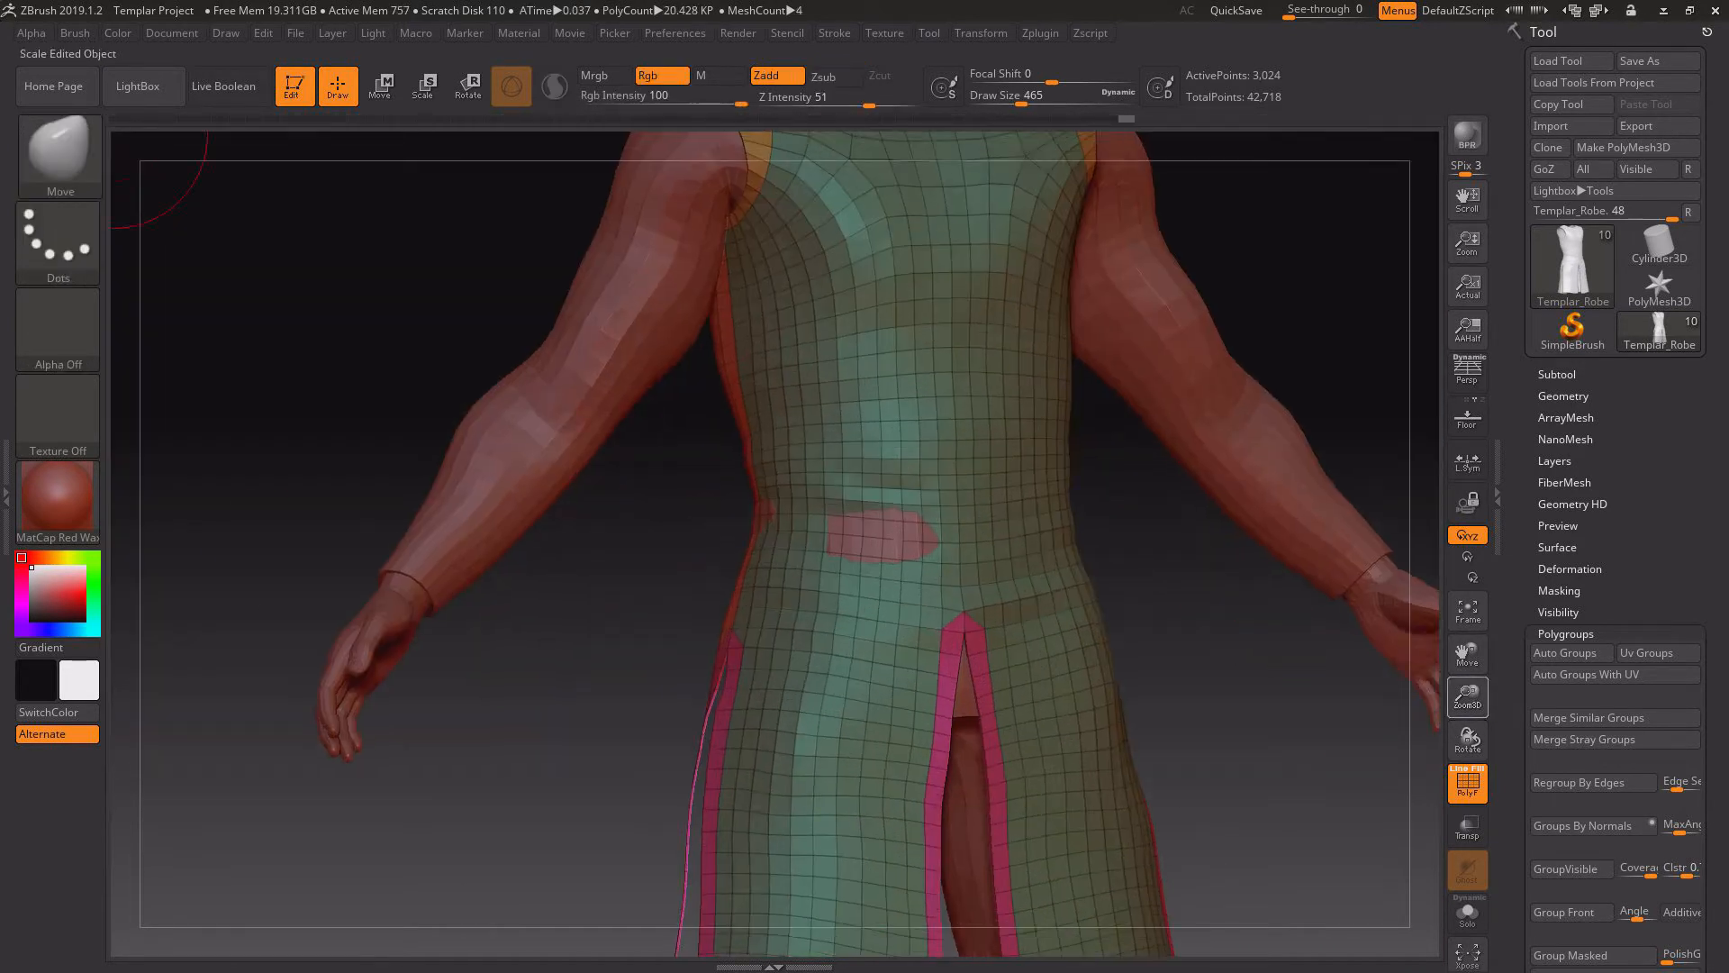
mouse_move(1288, 730)
alt+mouse_down()
mouse_move(1263, 786)
mouse_move(1162, 781)
alt+mouse_up()
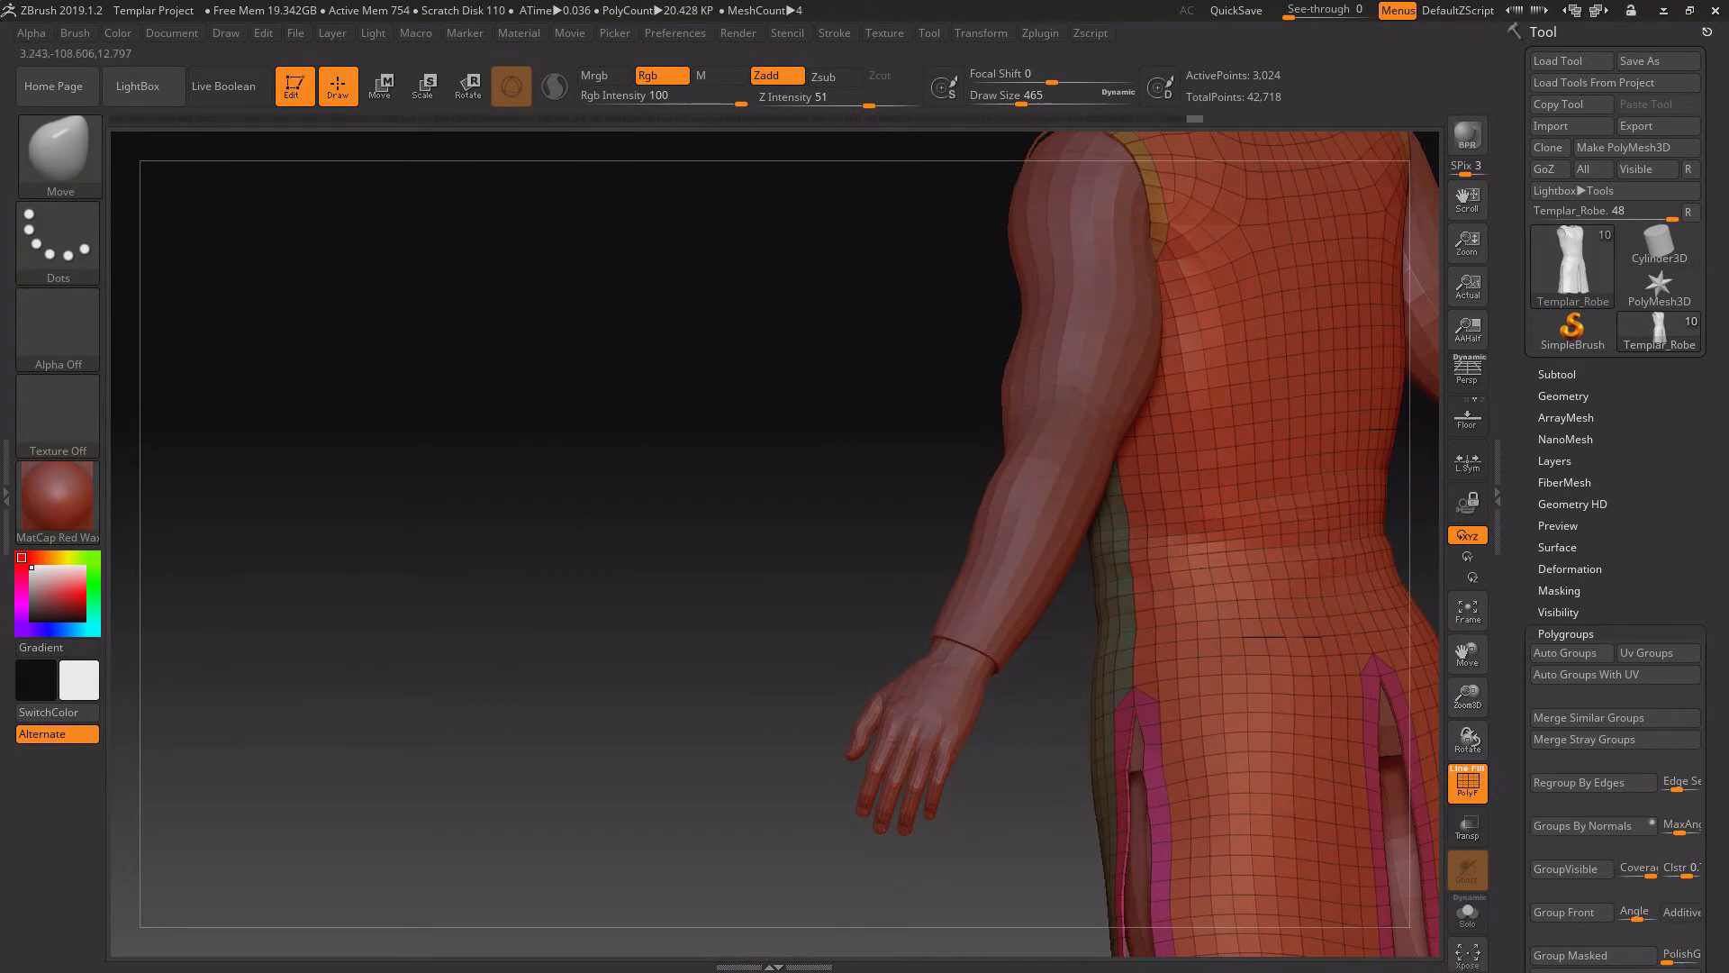
alt+drag(775, 450, 621, 451)
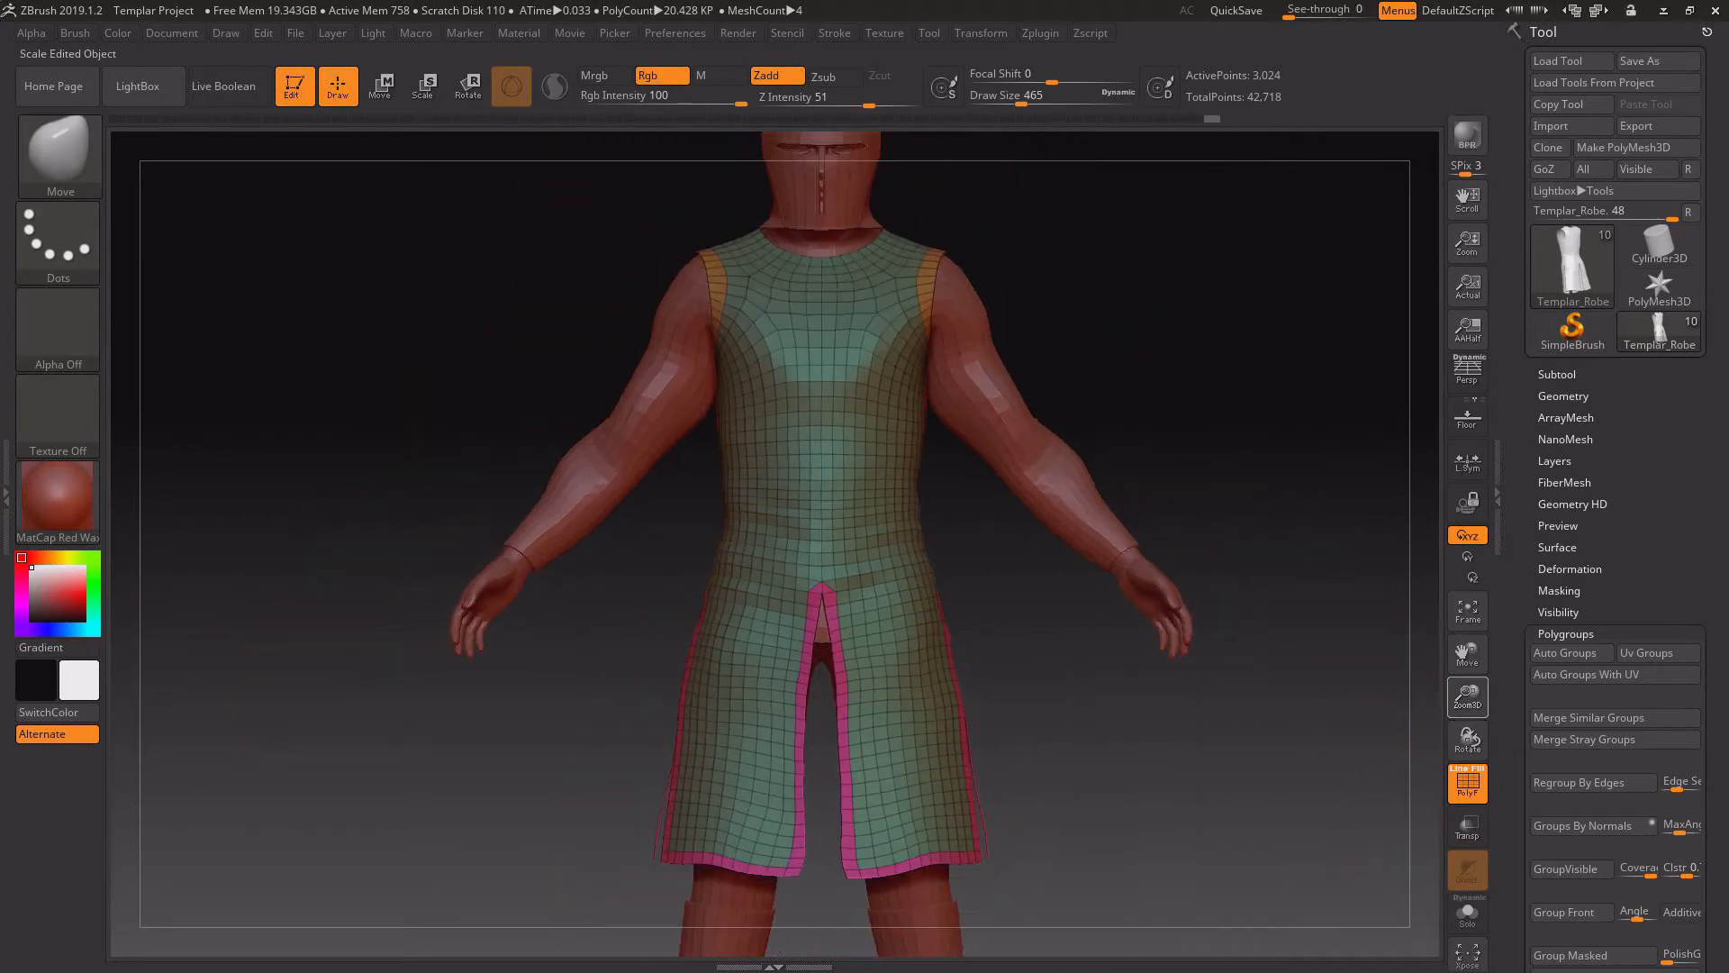
alt+drag(1333, 712, 1355, 637)
mouse_move(1112, 706)
mouse_down()
mouse_move(1247, 703)
mouse_move(1197, 703)
mouse_up()
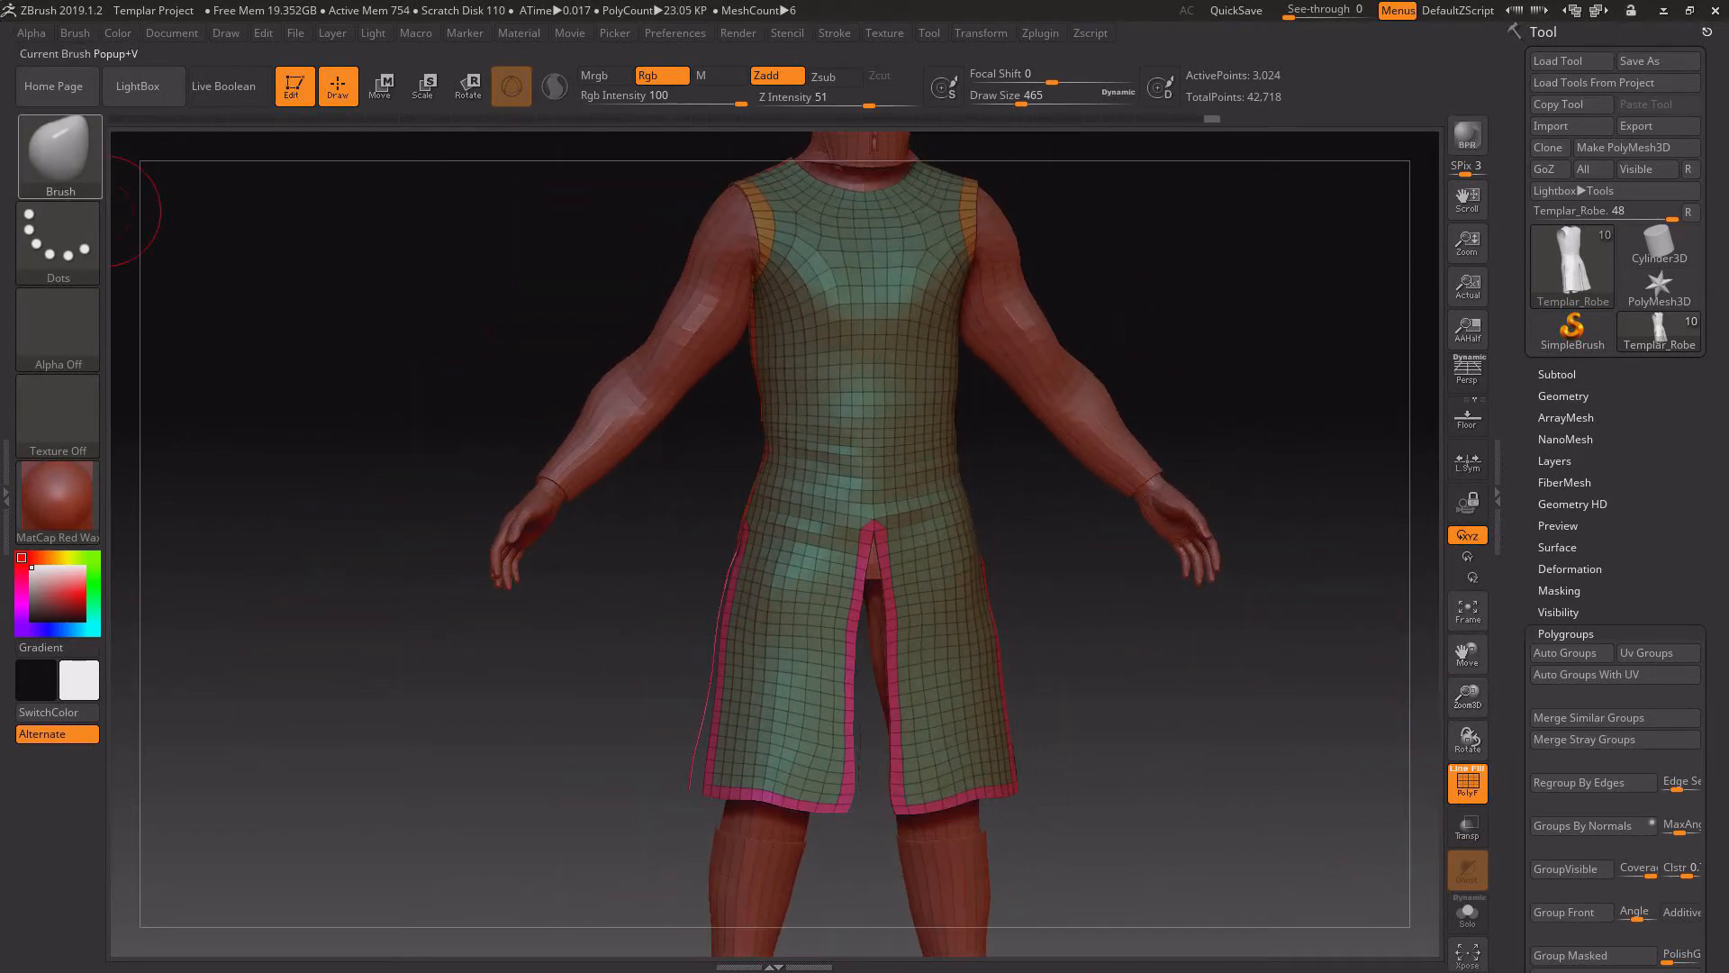
- Switch from the Move brush to the fabric clothing brush used for wrinkles and face the robe's front skirt panels
click(60, 151)
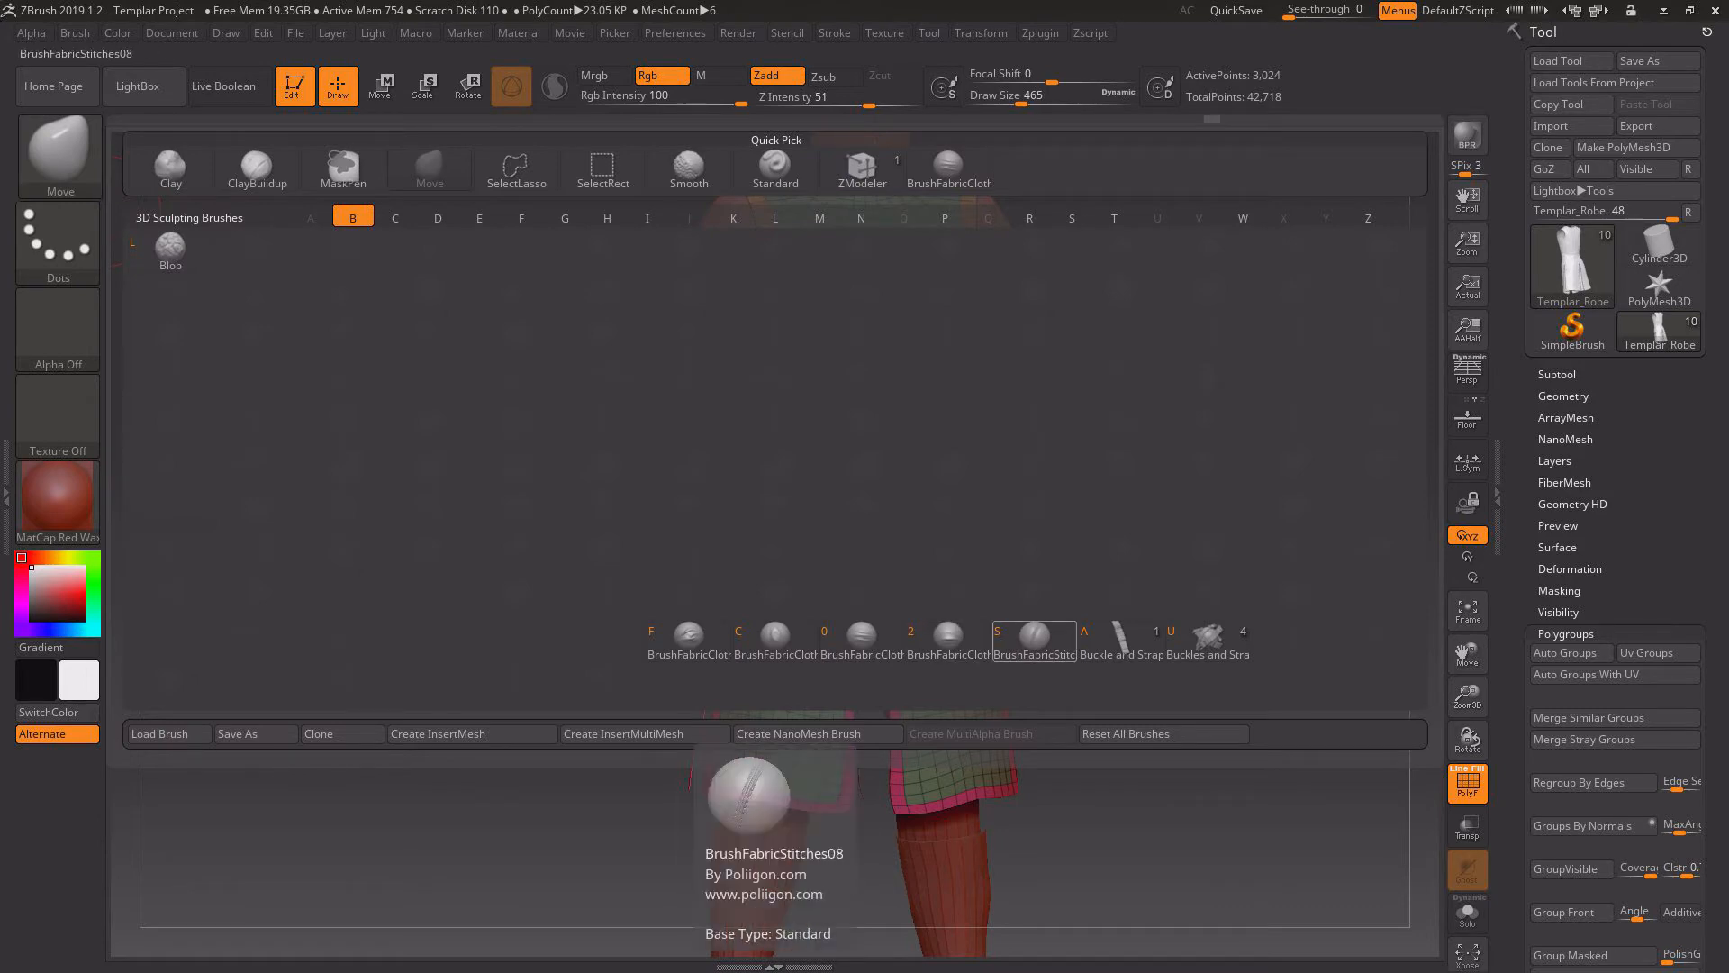
click(948, 641)
drag(1035, 698, 927, 694)
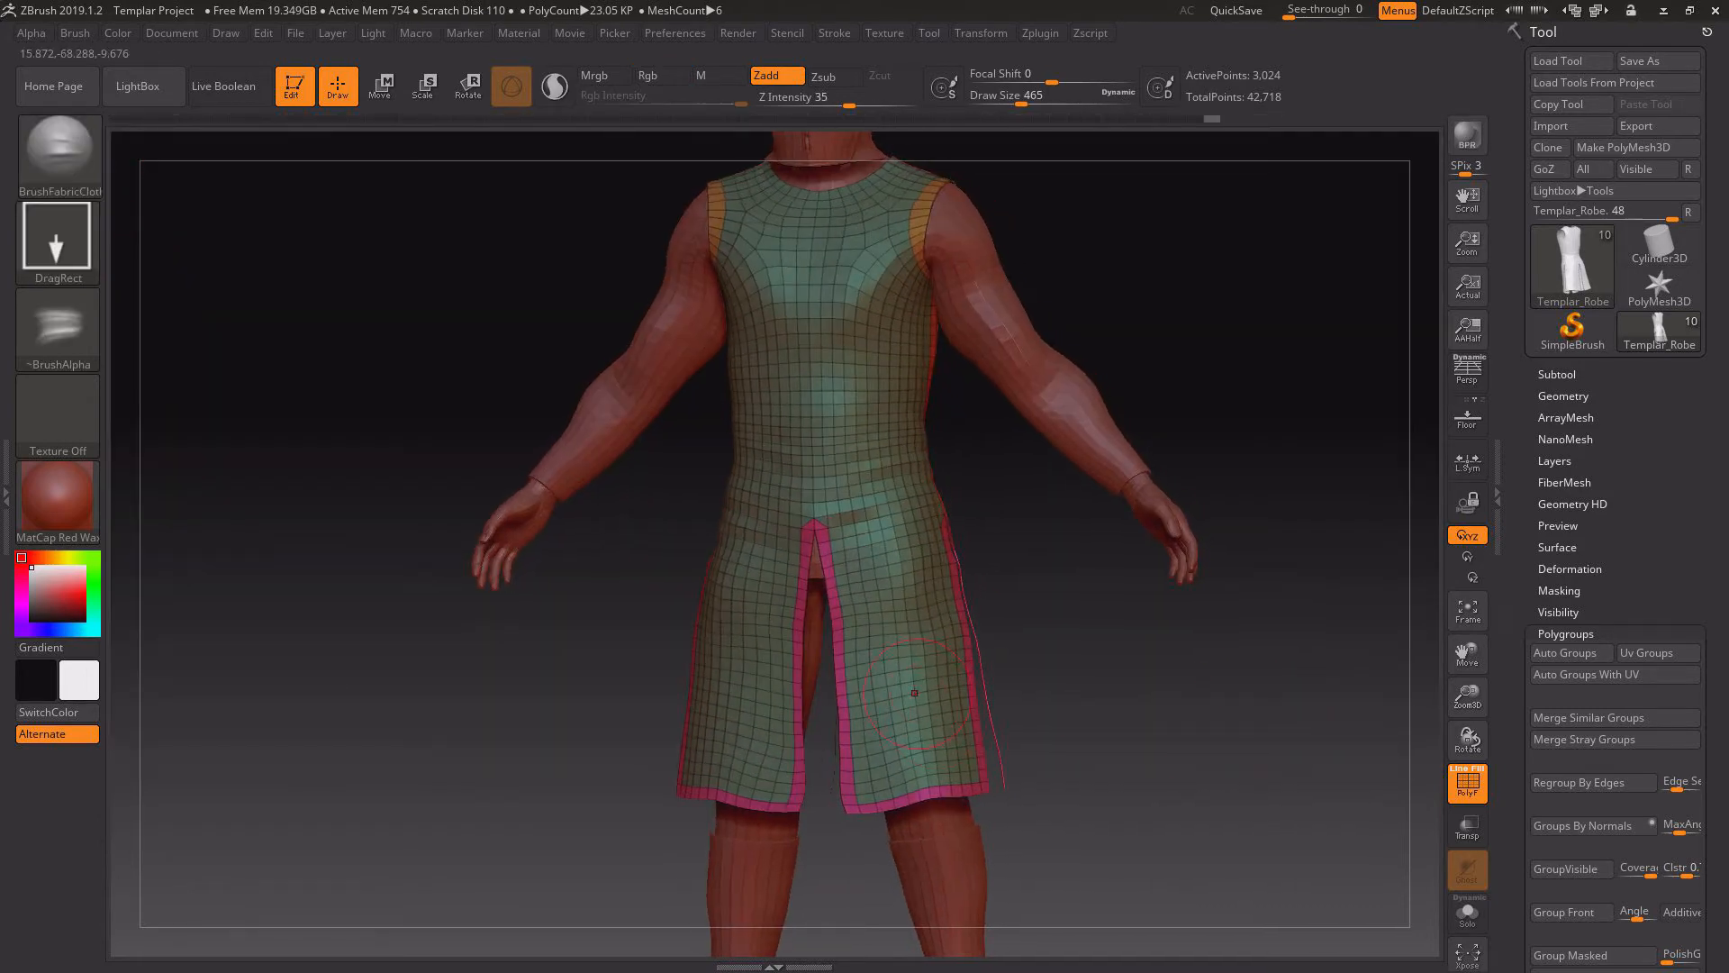
- Try to stamp raised fabric folds onto one of the robe's front skirt panels
drag(901, 765, 914, 754)
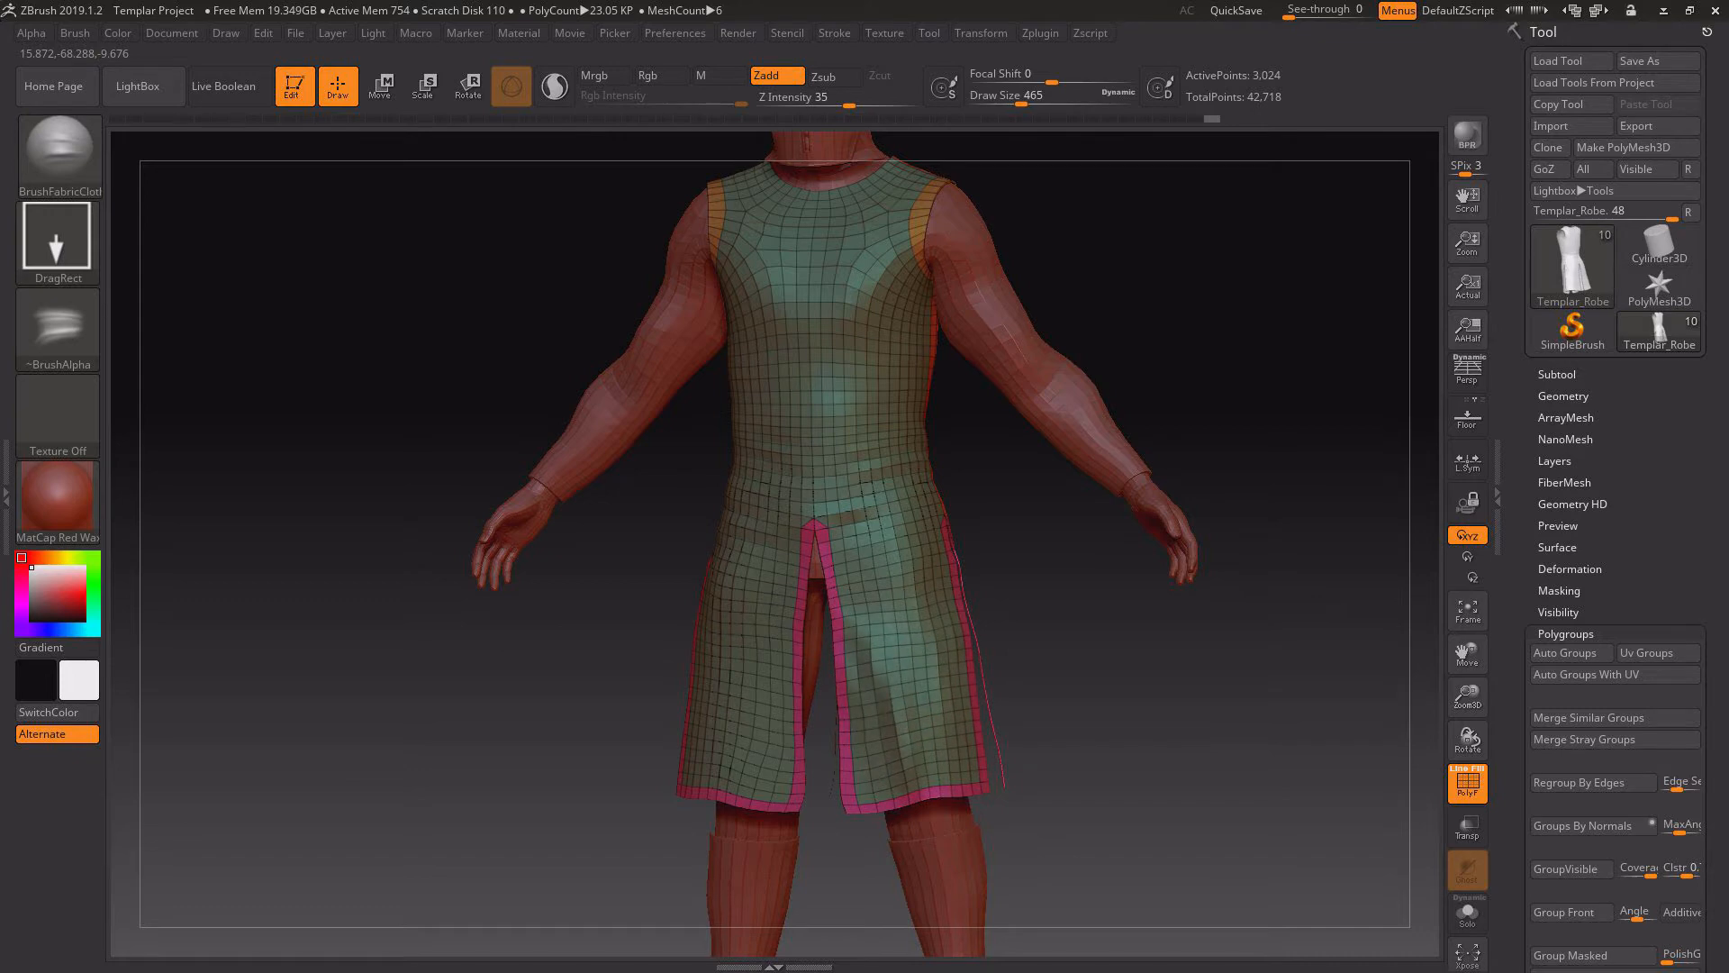
mouse_move(1123, 727)
mouse_down()
mouse_move(1198, 728)
mouse_move(973, 727)
mouse_move(1148, 725)
mouse_up()
drag(893, 687, 899, 764)
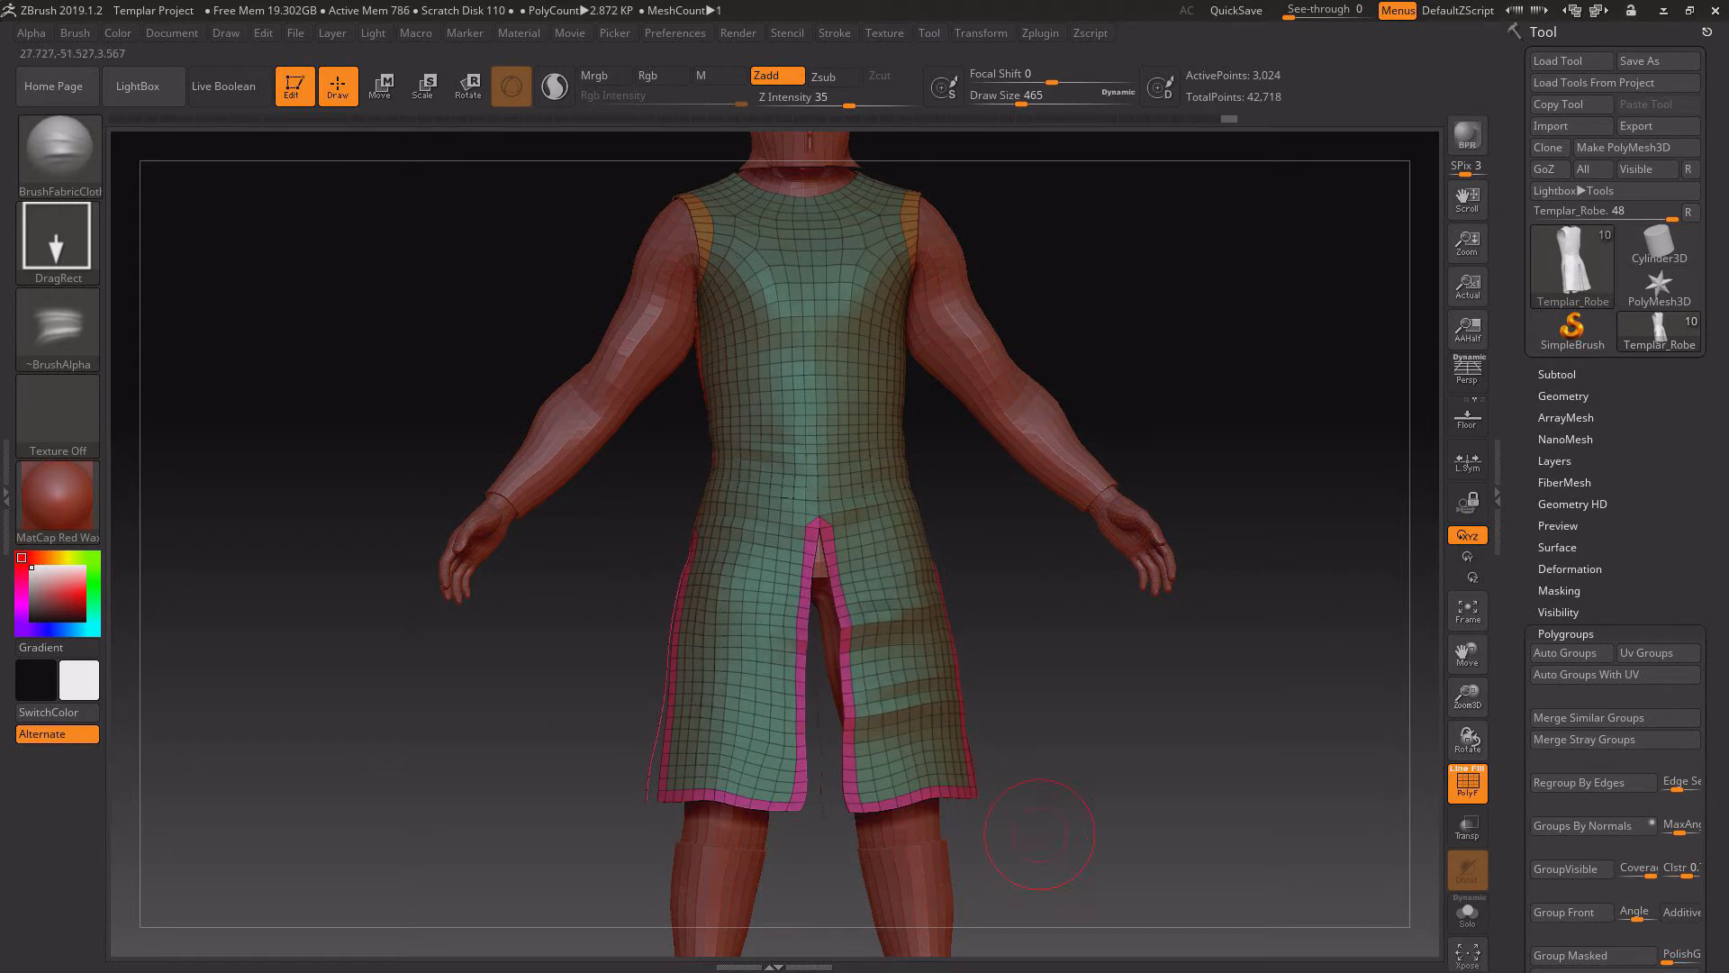
mouse_move(1035, 819)
mouse_down()
mouse_move(1000, 817)
mouse_move(1189, 815)
mouse_move(937, 807)
mouse_up()
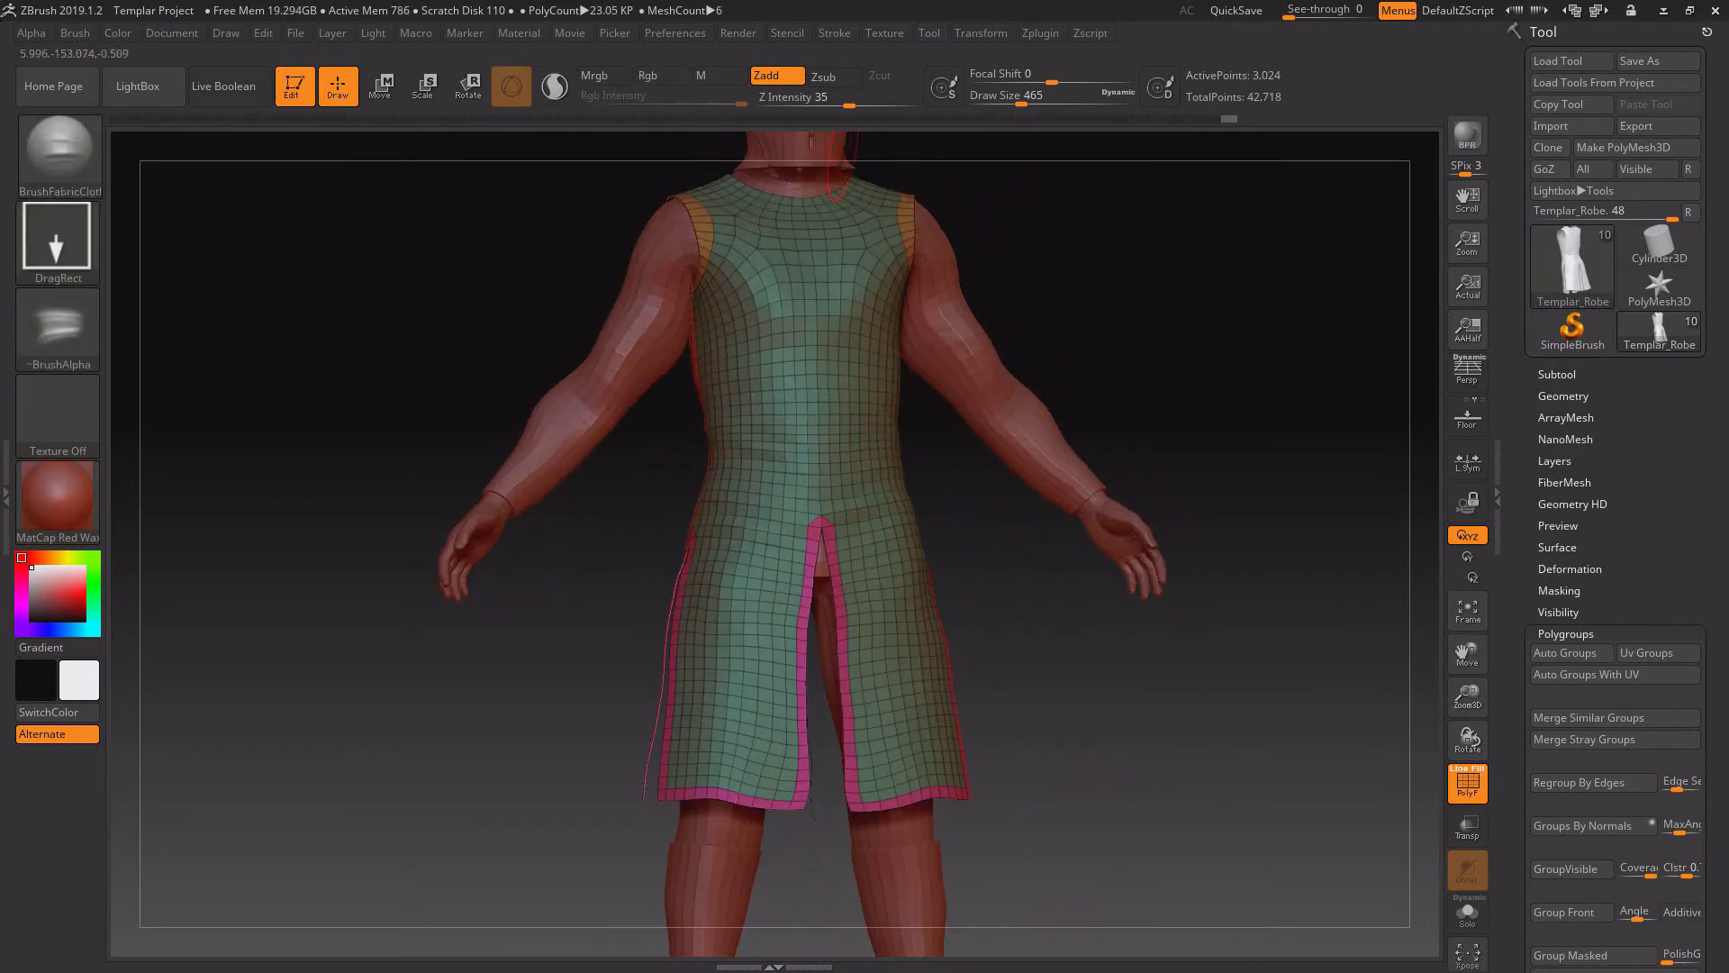
- Carve inward fabric folds into the robe's front and back skirt panels with the brush in Zsub mode
drag(741, 696, 737, 624)
drag(750, 720, 732, 781)
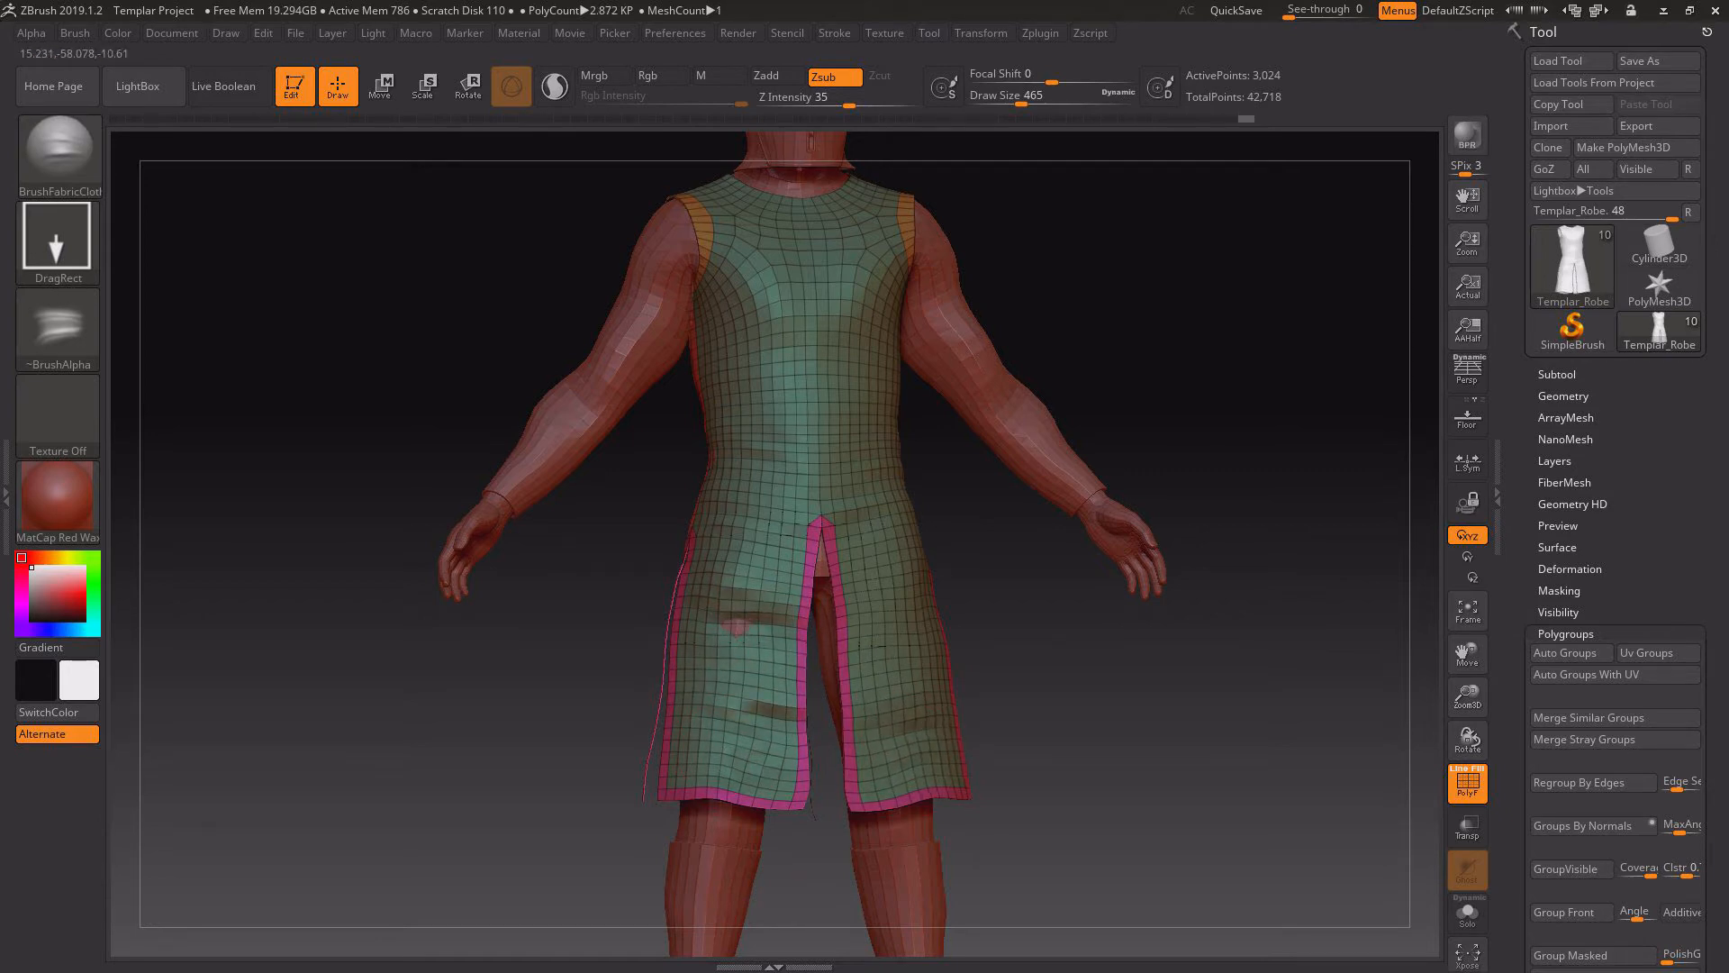
drag(1004, 853, 944, 699)
drag(914, 623, 945, 641)
mouse_move(1026, 720)
mouse_down()
mouse_move(1067, 734)
mouse_move(1032, 759)
mouse_move(810, 793)
mouse_move(702, 784)
mouse_move(1122, 747)
mouse_move(1042, 724)
mouse_move(1036, 634)
mouse_up()
right_drag(1006, 730, 1220, 715)
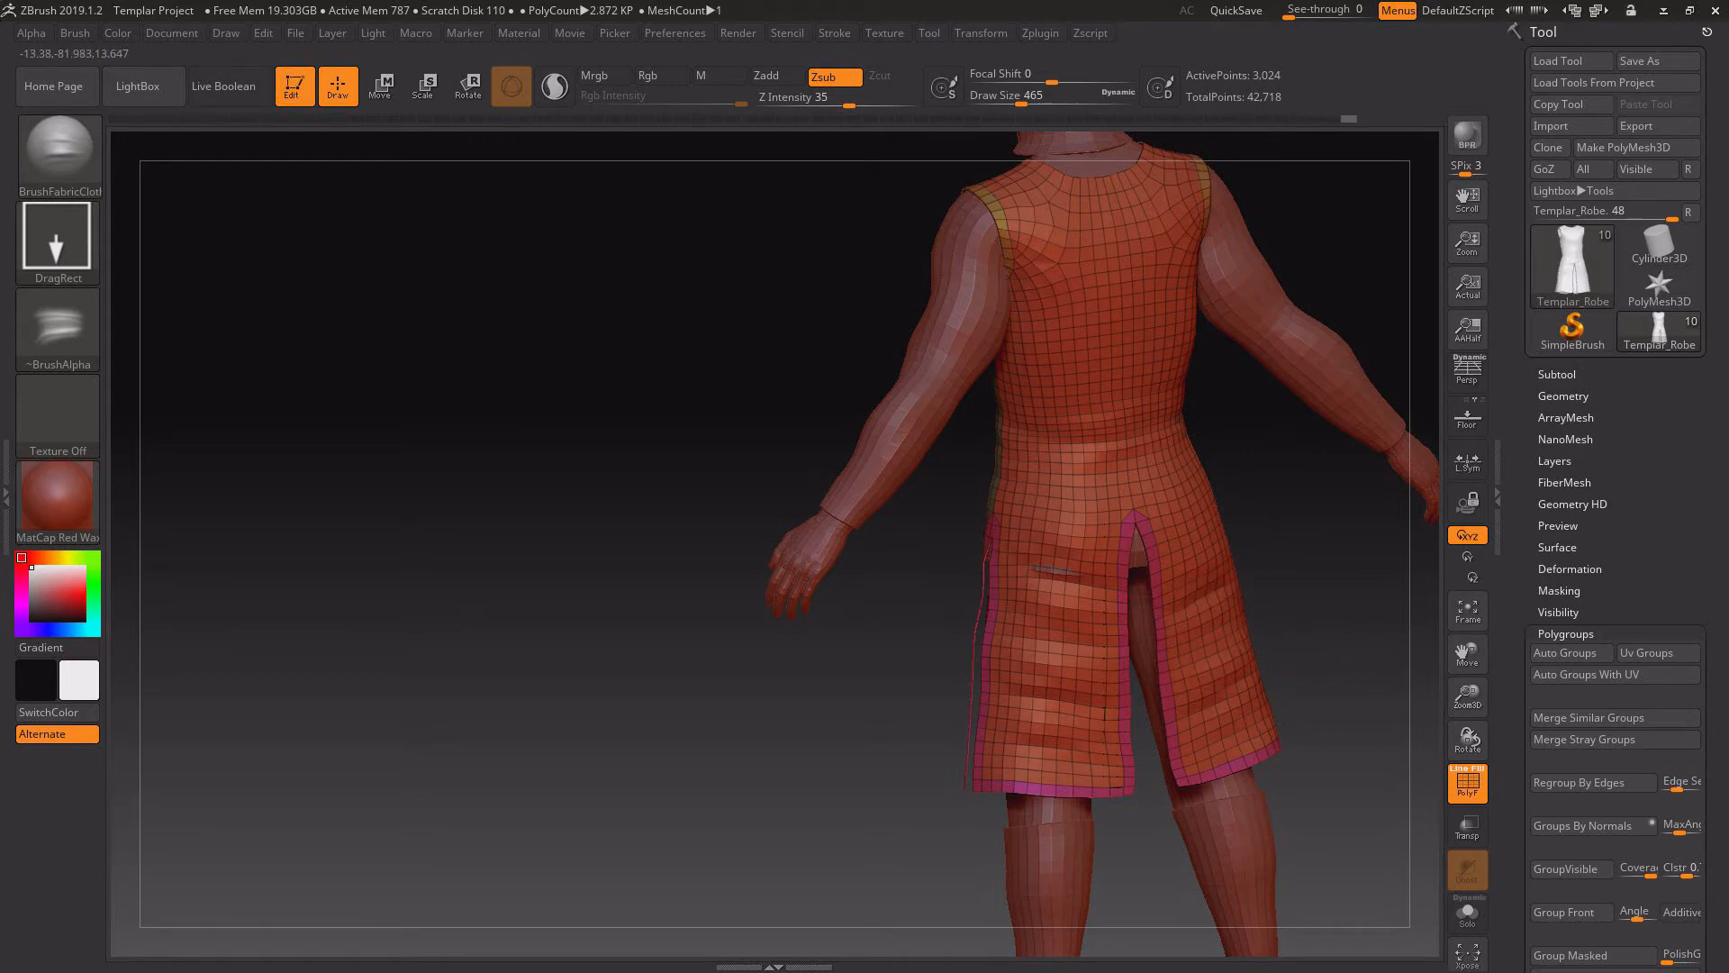
- Carve a fold into the robe's lower back above the rear slit and undo the last stamp on the upper back
right_drag(1207, 581, 1180, 504)
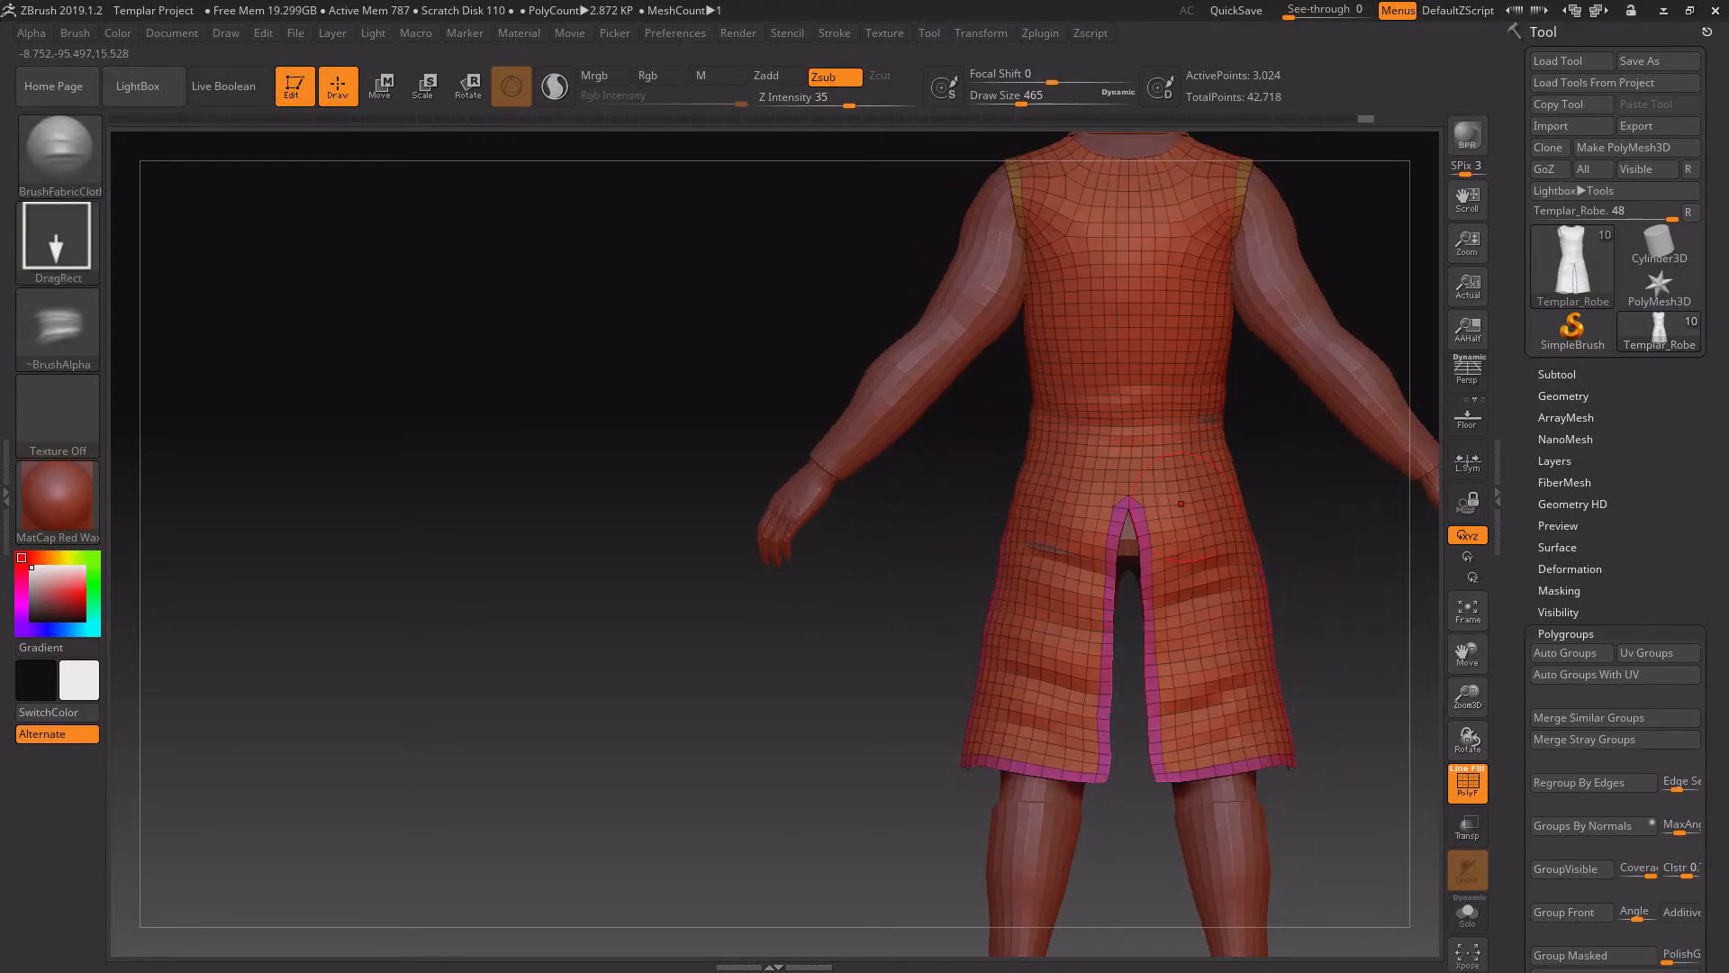
drag(1129, 482, 1135, 496)
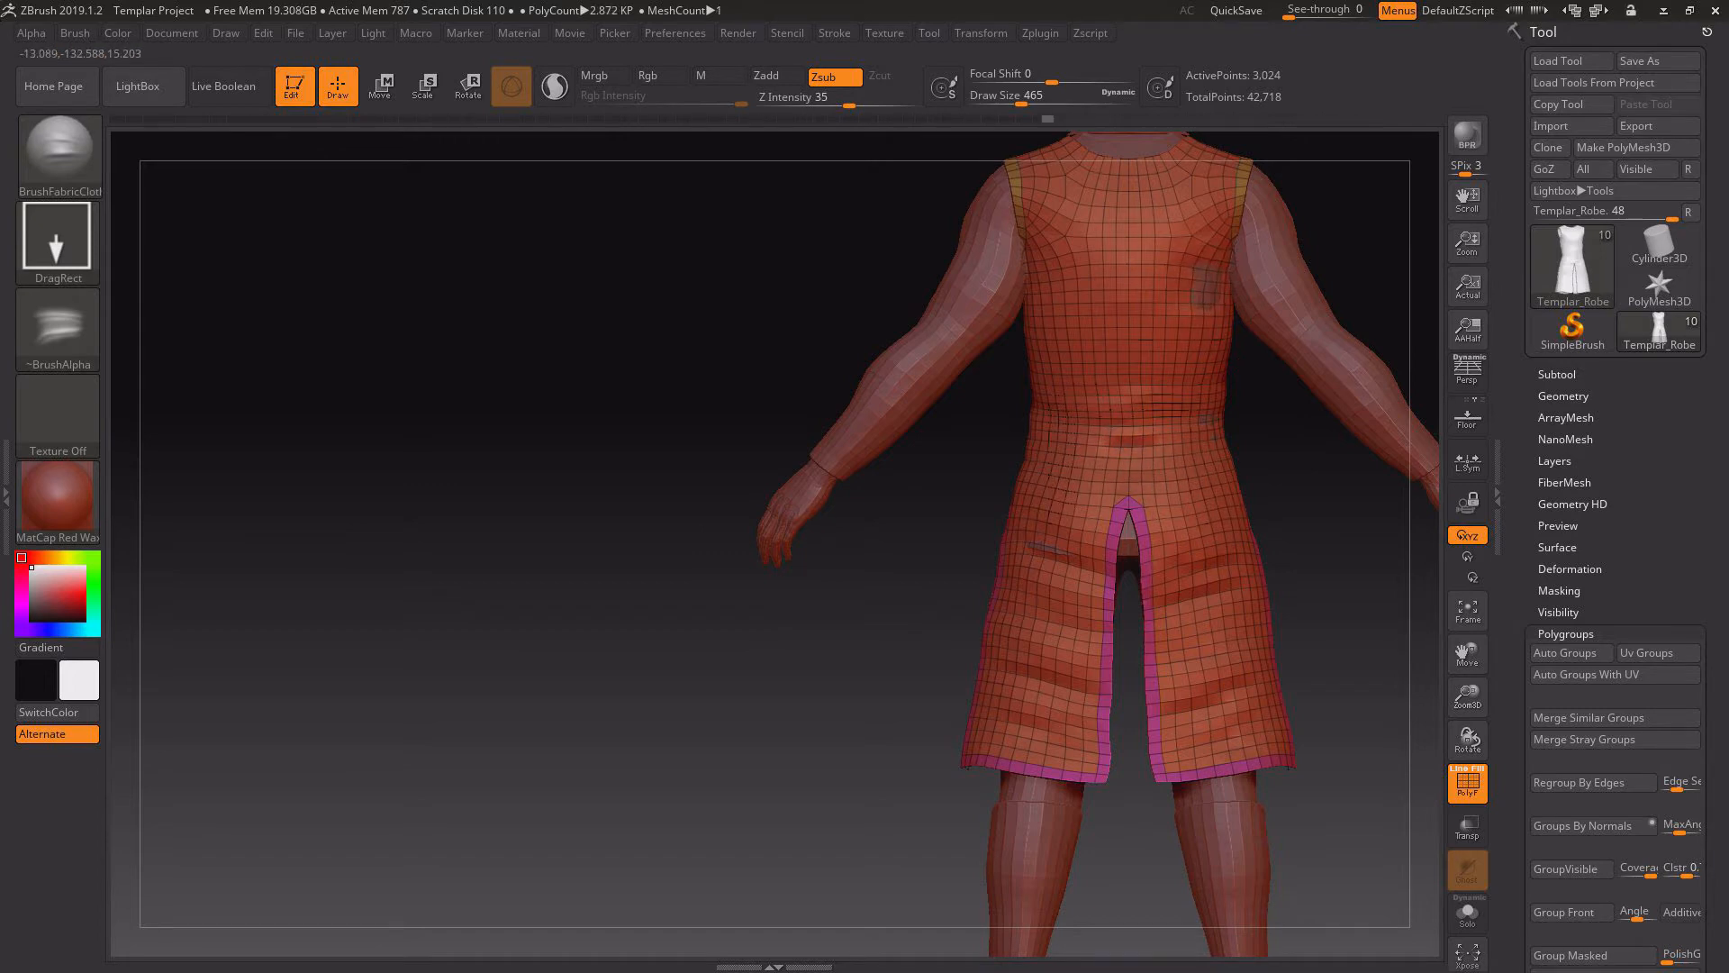
key(ctrl+z)
mouse_move(1351, 587)
mouse_down()
mouse_move(1107, 590)
mouse_move(1162, 594)
mouse_up()
drag(1045, 687, 887, 691)
mouse_move(1467, 653)
mouse_down()
mouse_move(1070, 747)
mouse_move(1052, 691)
mouse_up()
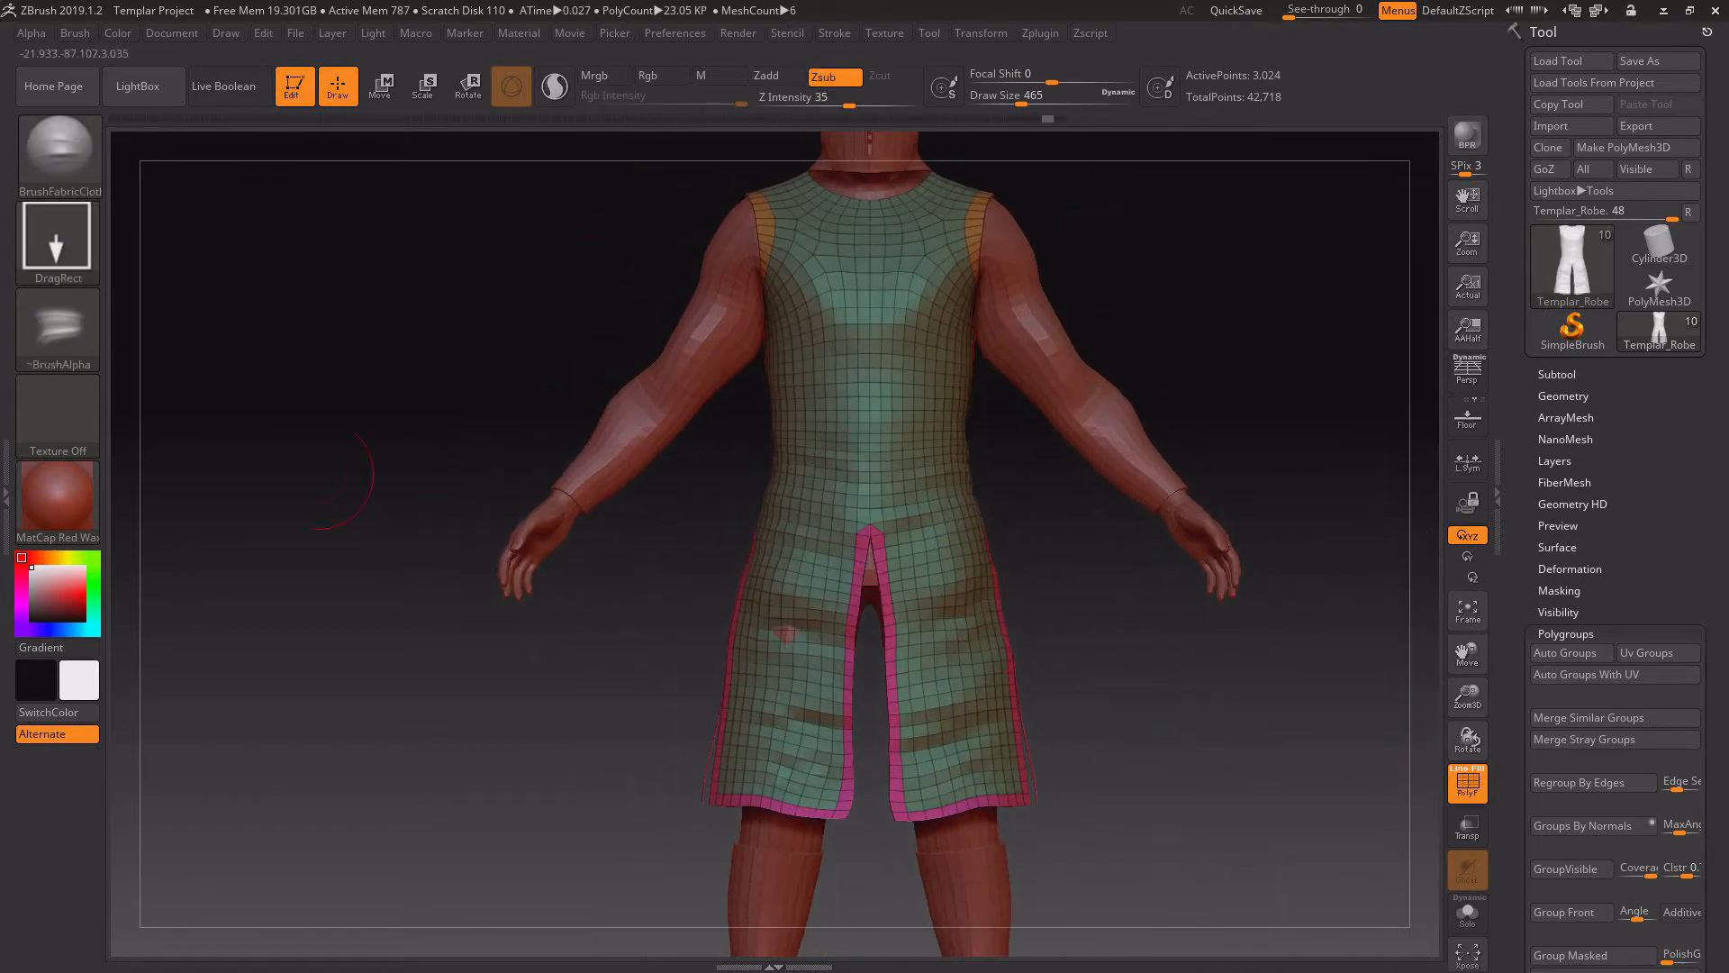
- Use the Move brush to pull the robe's front skirt panels outward over the leg patches poking through
click(60, 155)
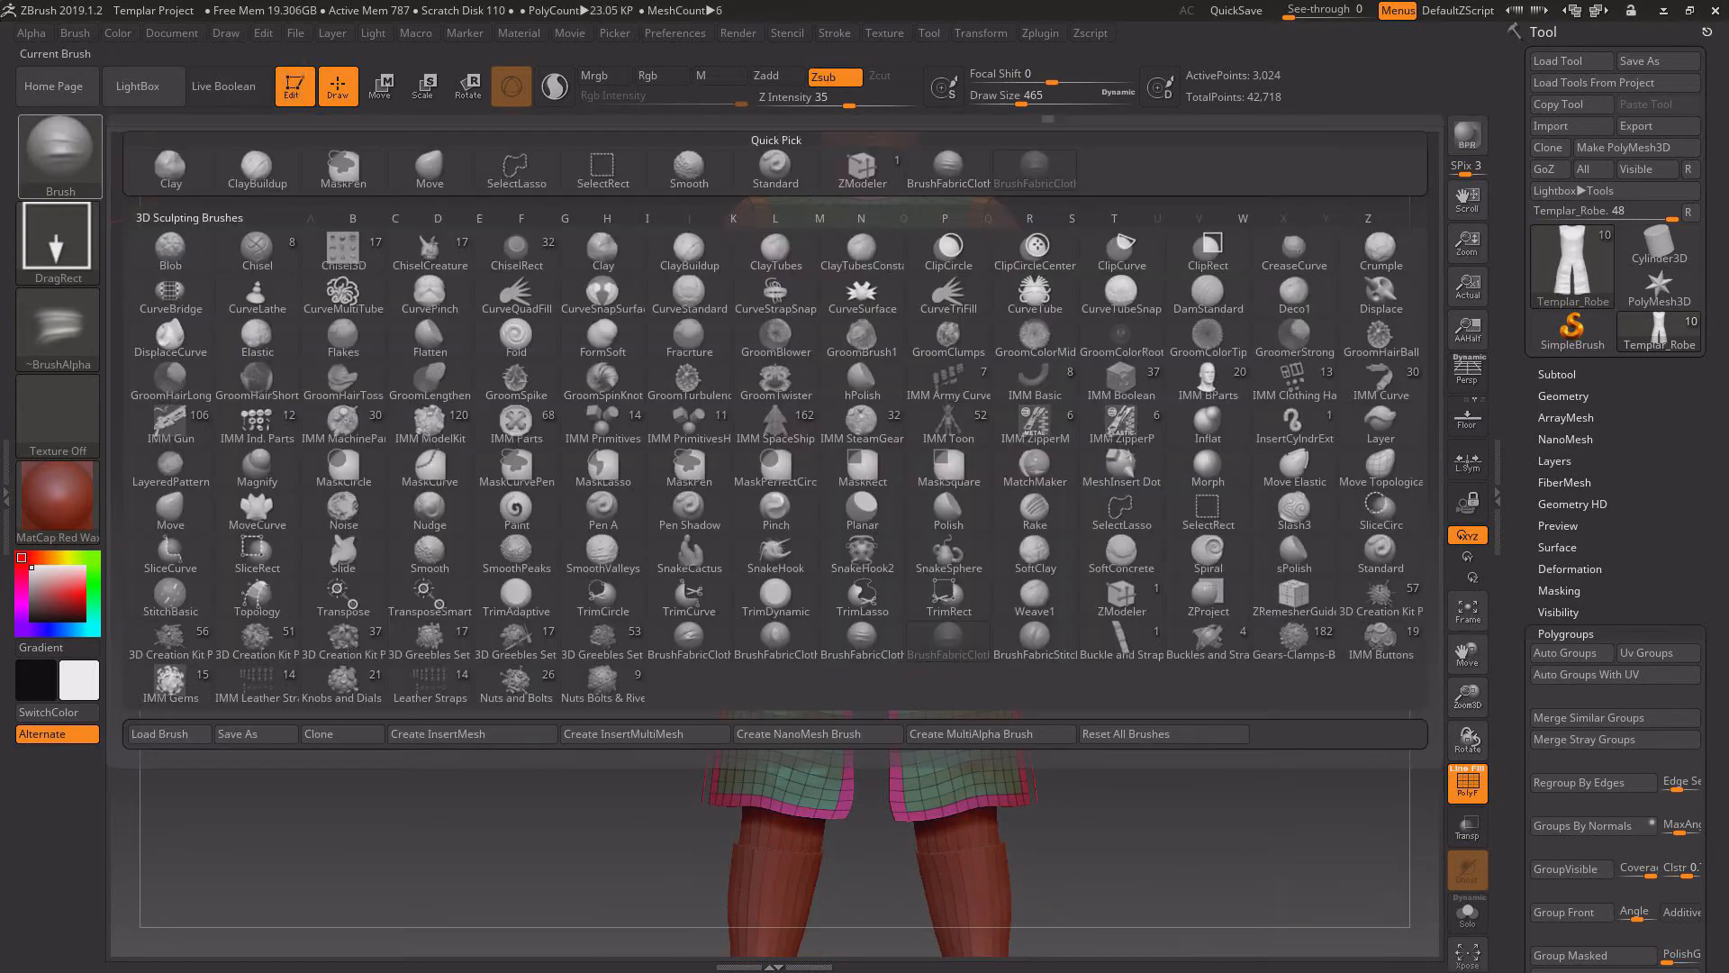
key(m)
click(170, 508)
drag(499, 648, 557, 698)
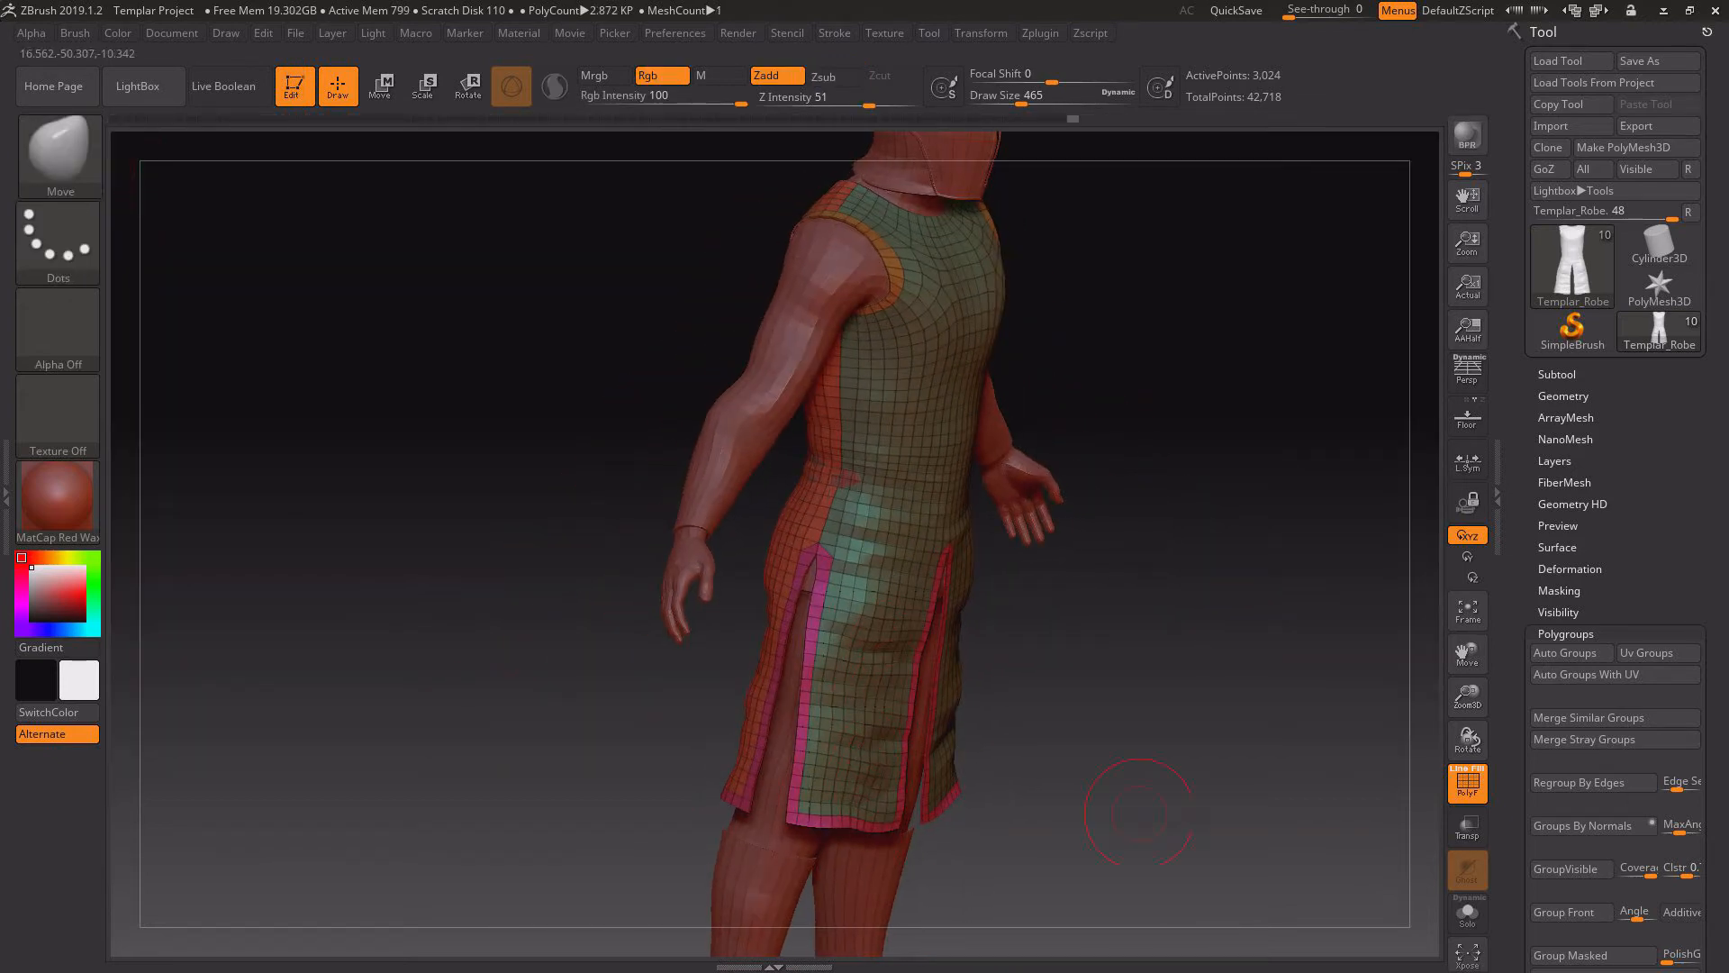
drag(1139, 814, 1011, 747)
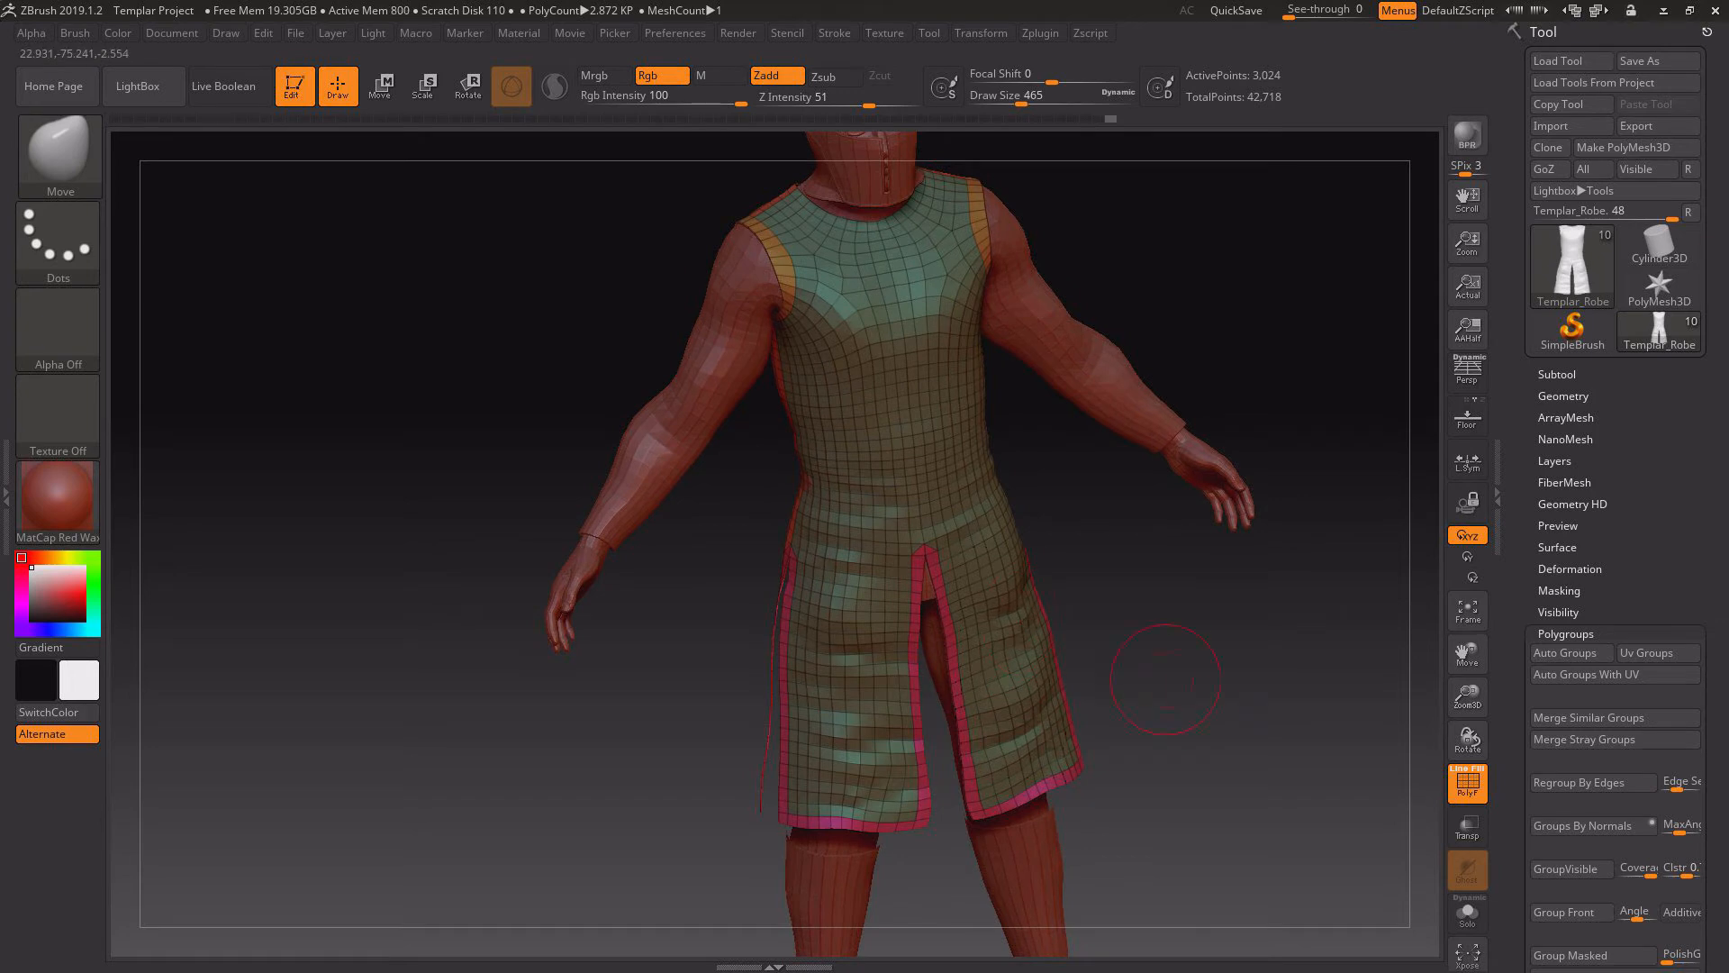
drag(1165, 679, 1062, 670)
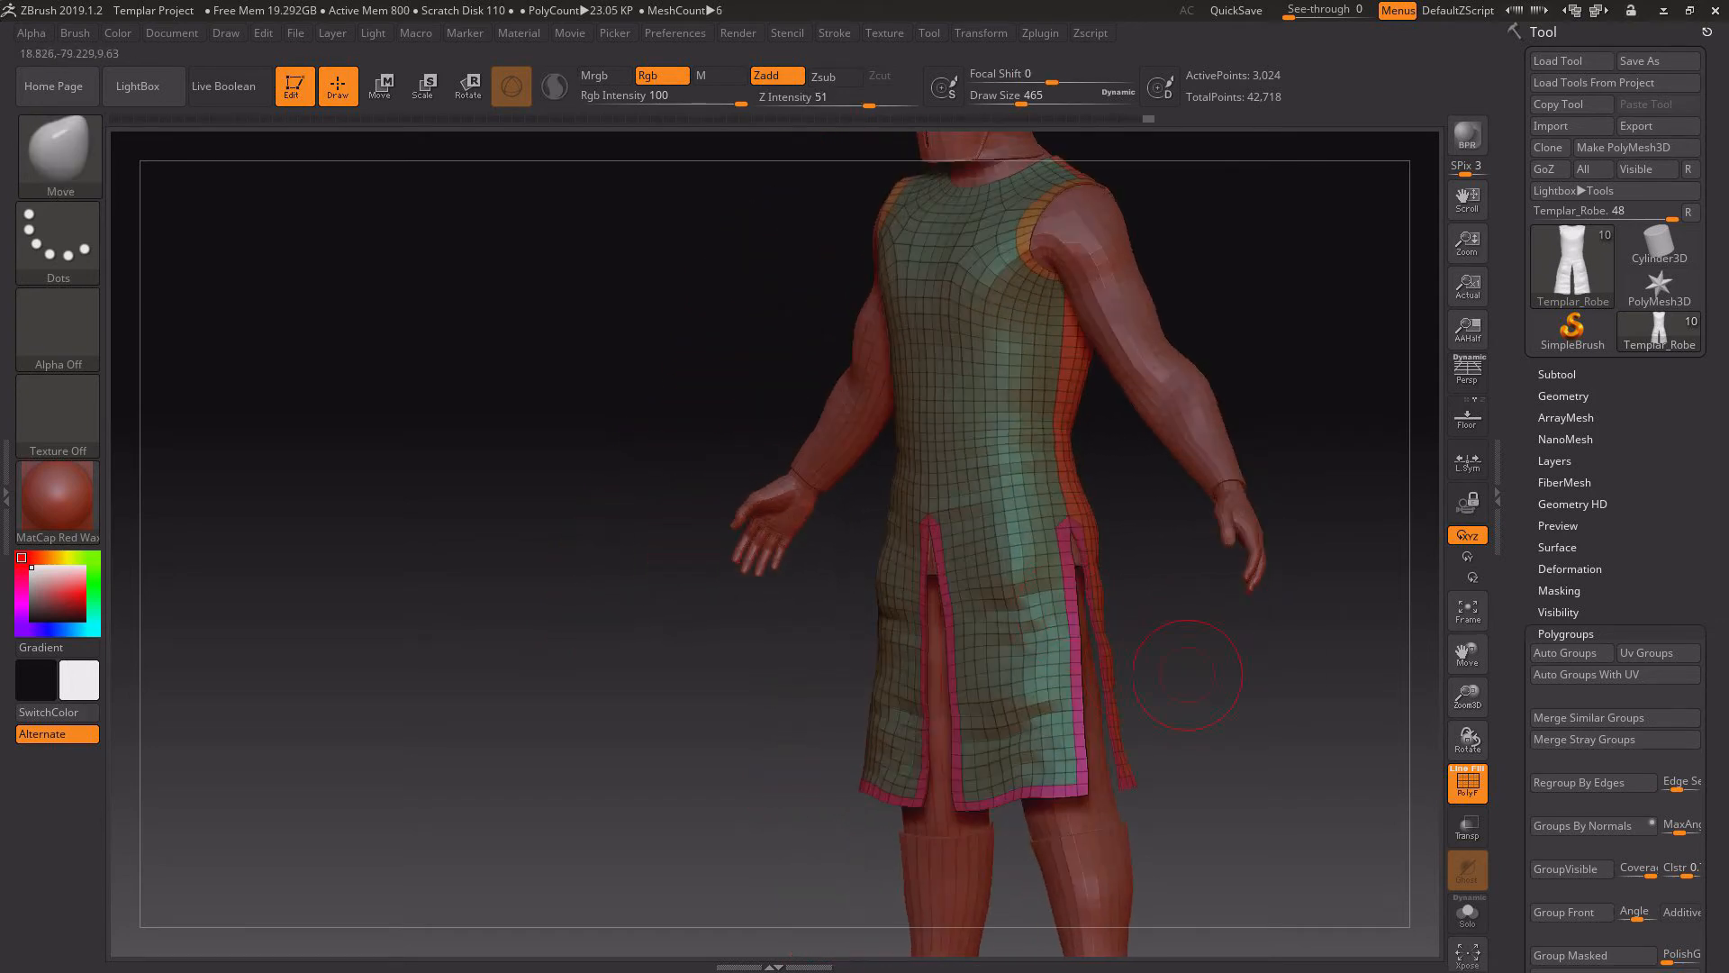
drag(1186, 674, 999, 671)
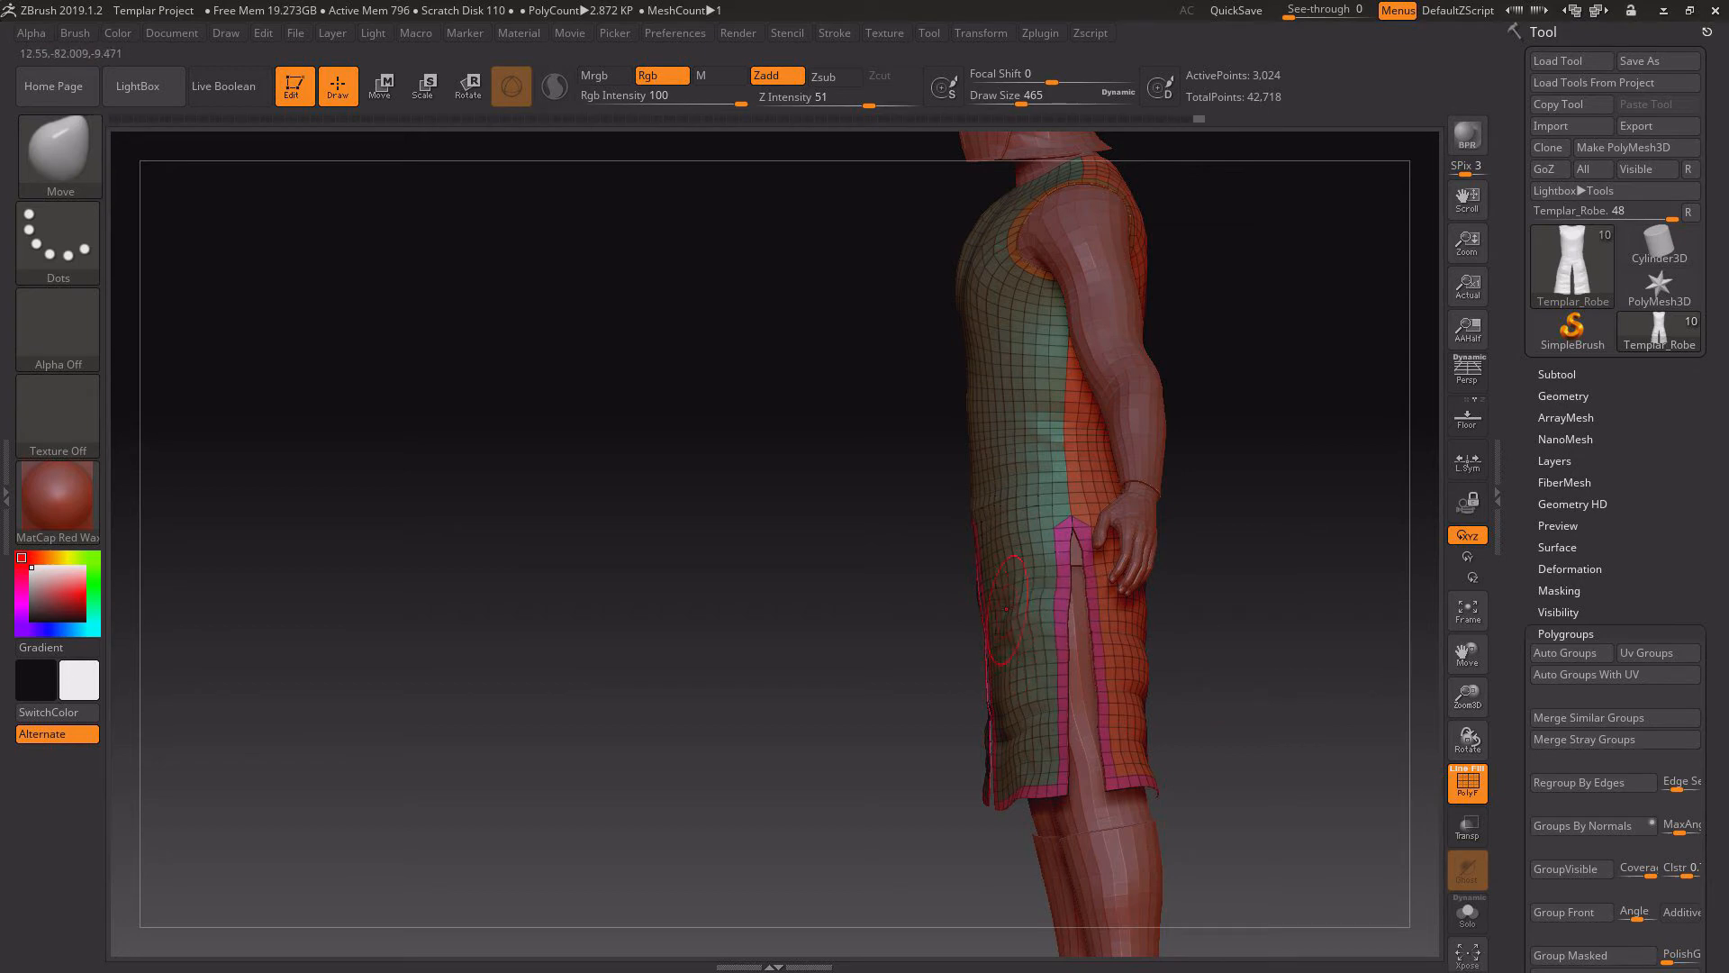
drag(807, 738, 941, 741)
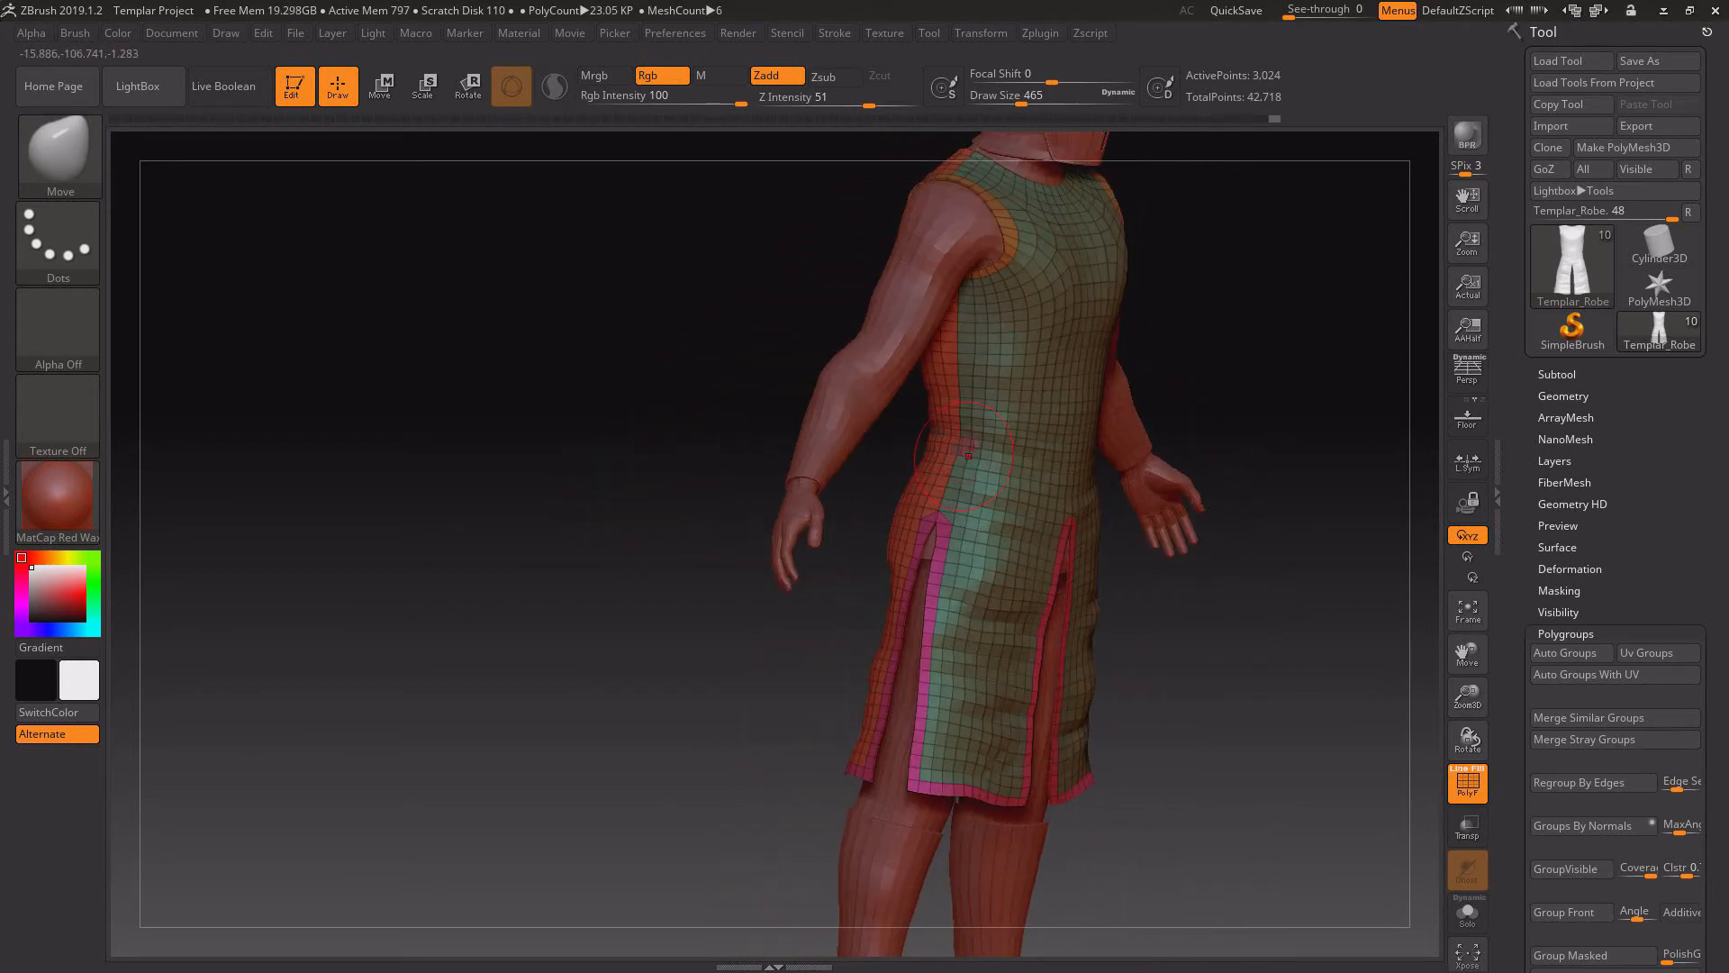
- Adjust the robe's waist and rear skirt panels with the Move brush so they cover the body from the side and back
drag(739, 441, 920, 458)
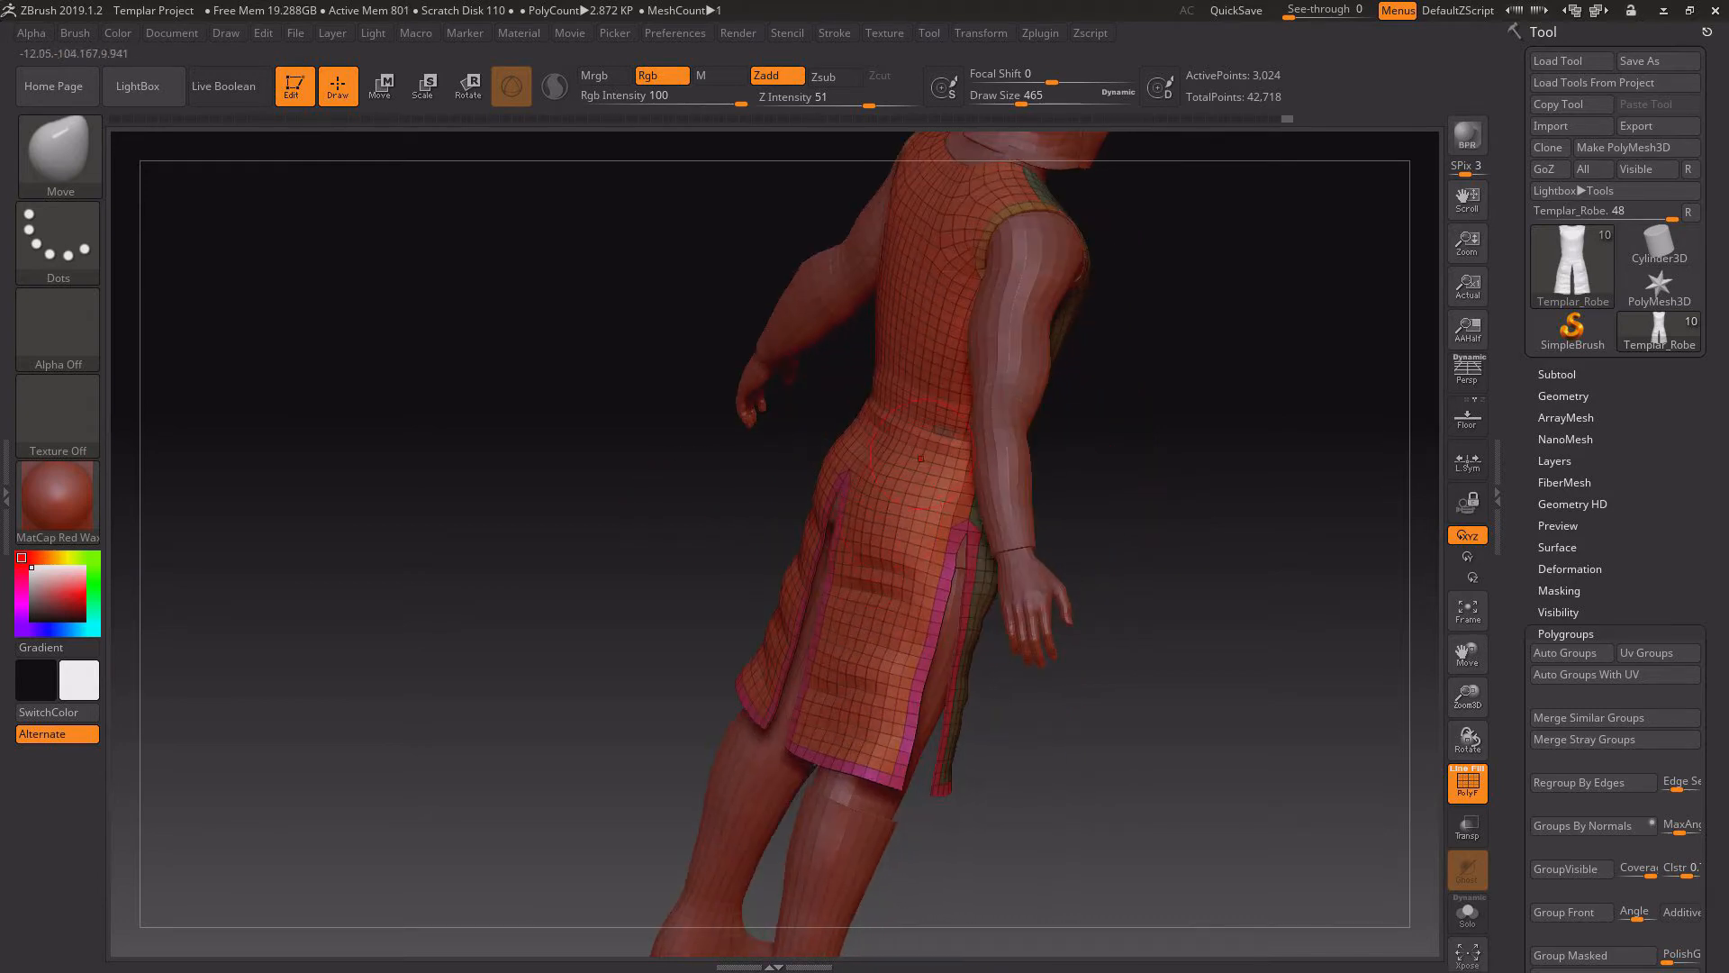
drag(1036, 684, 1112, 671)
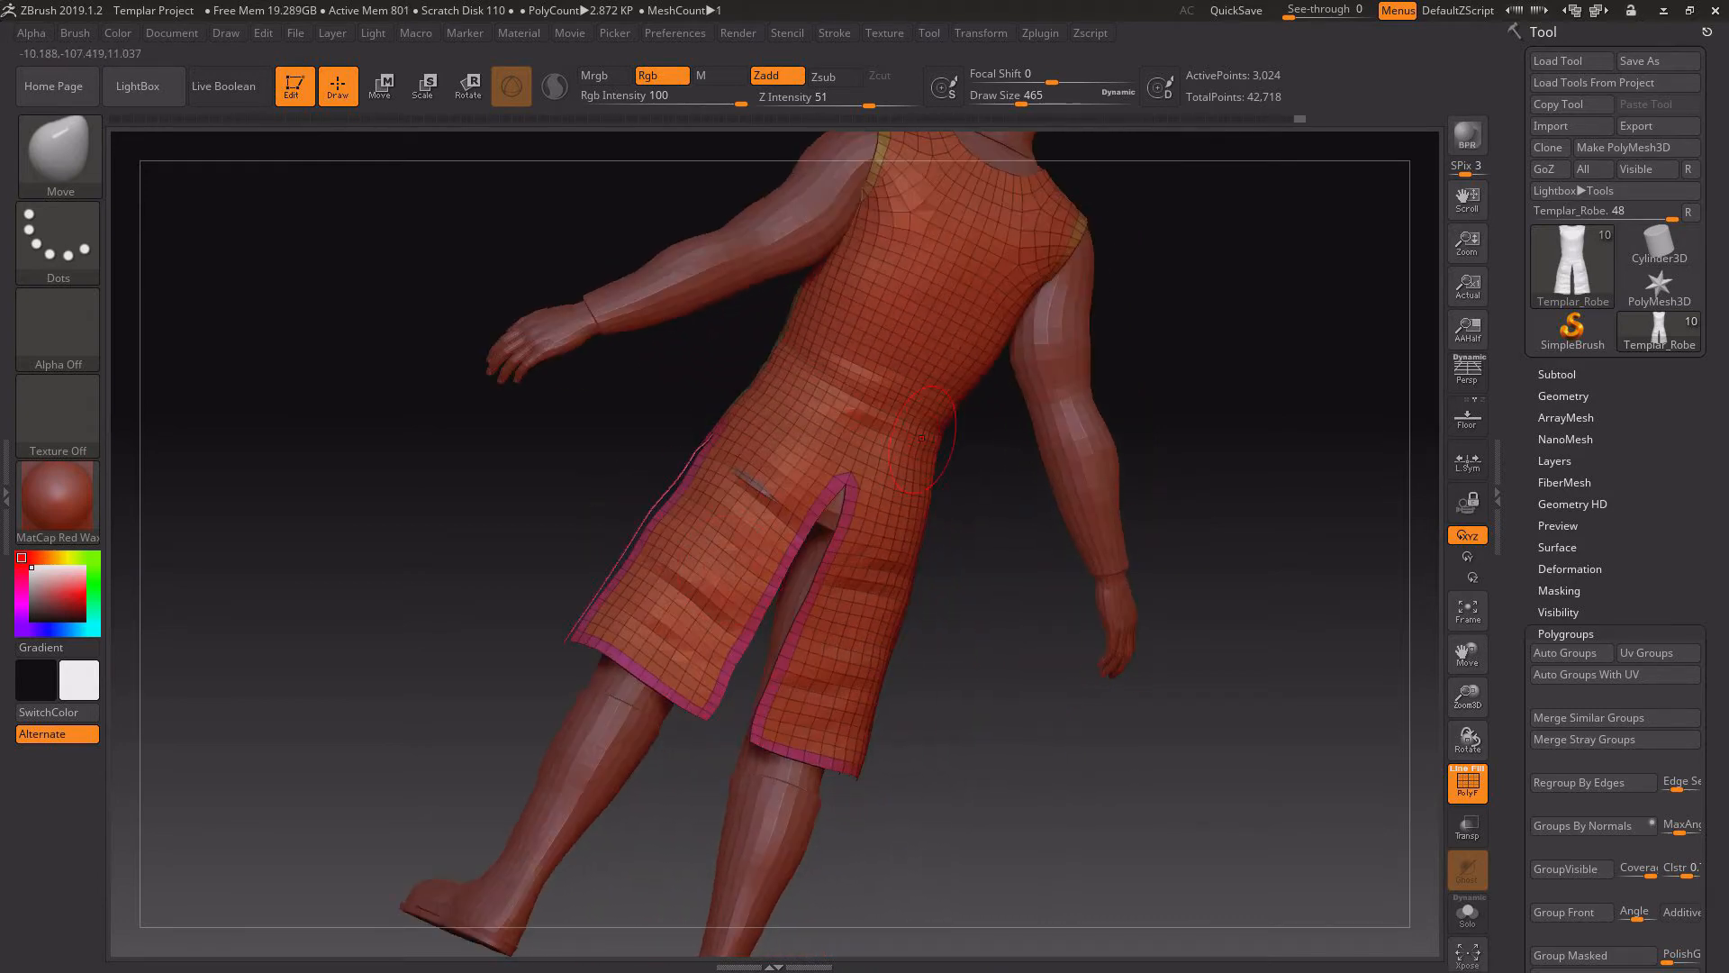
drag(948, 424, 941, 425)
mouse_move(1009, 630)
mouse_down()
mouse_move(1086, 647)
mouse_move(1045, 645)
mouse_up()
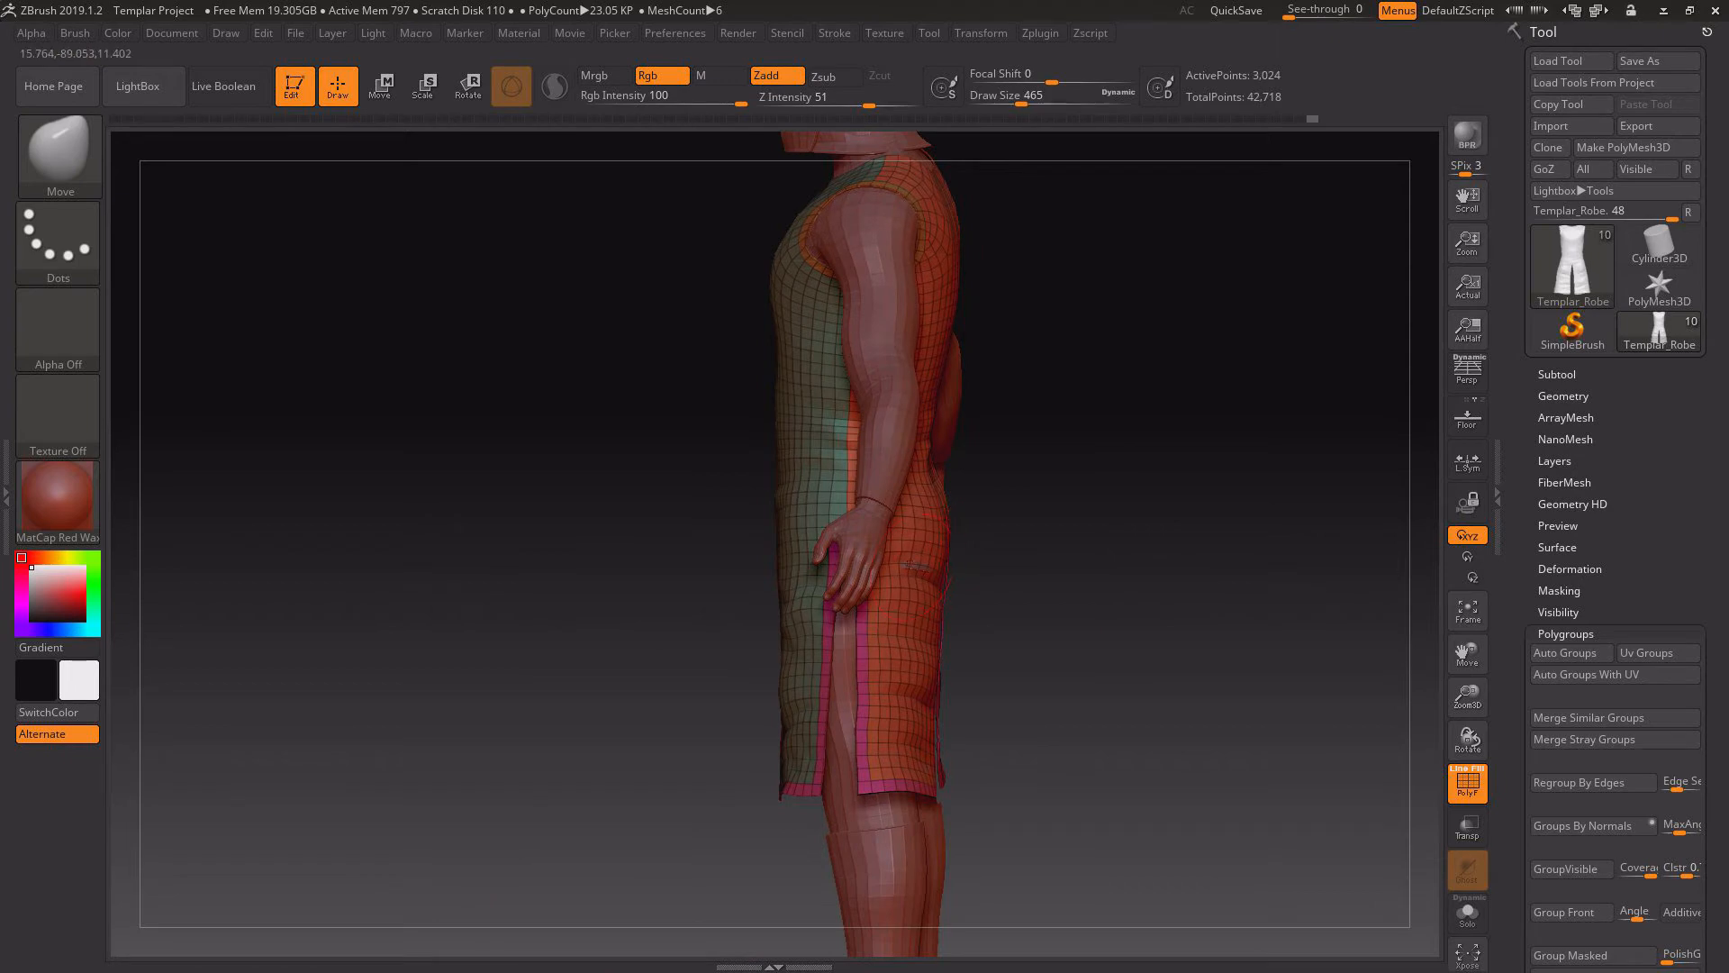
drag(921, 640, 929, 638)
mouse_move(1171, 666)
mouse_down()
mouse_move(1072, 676)
mouse_move(1260, 676)
mouse_up()
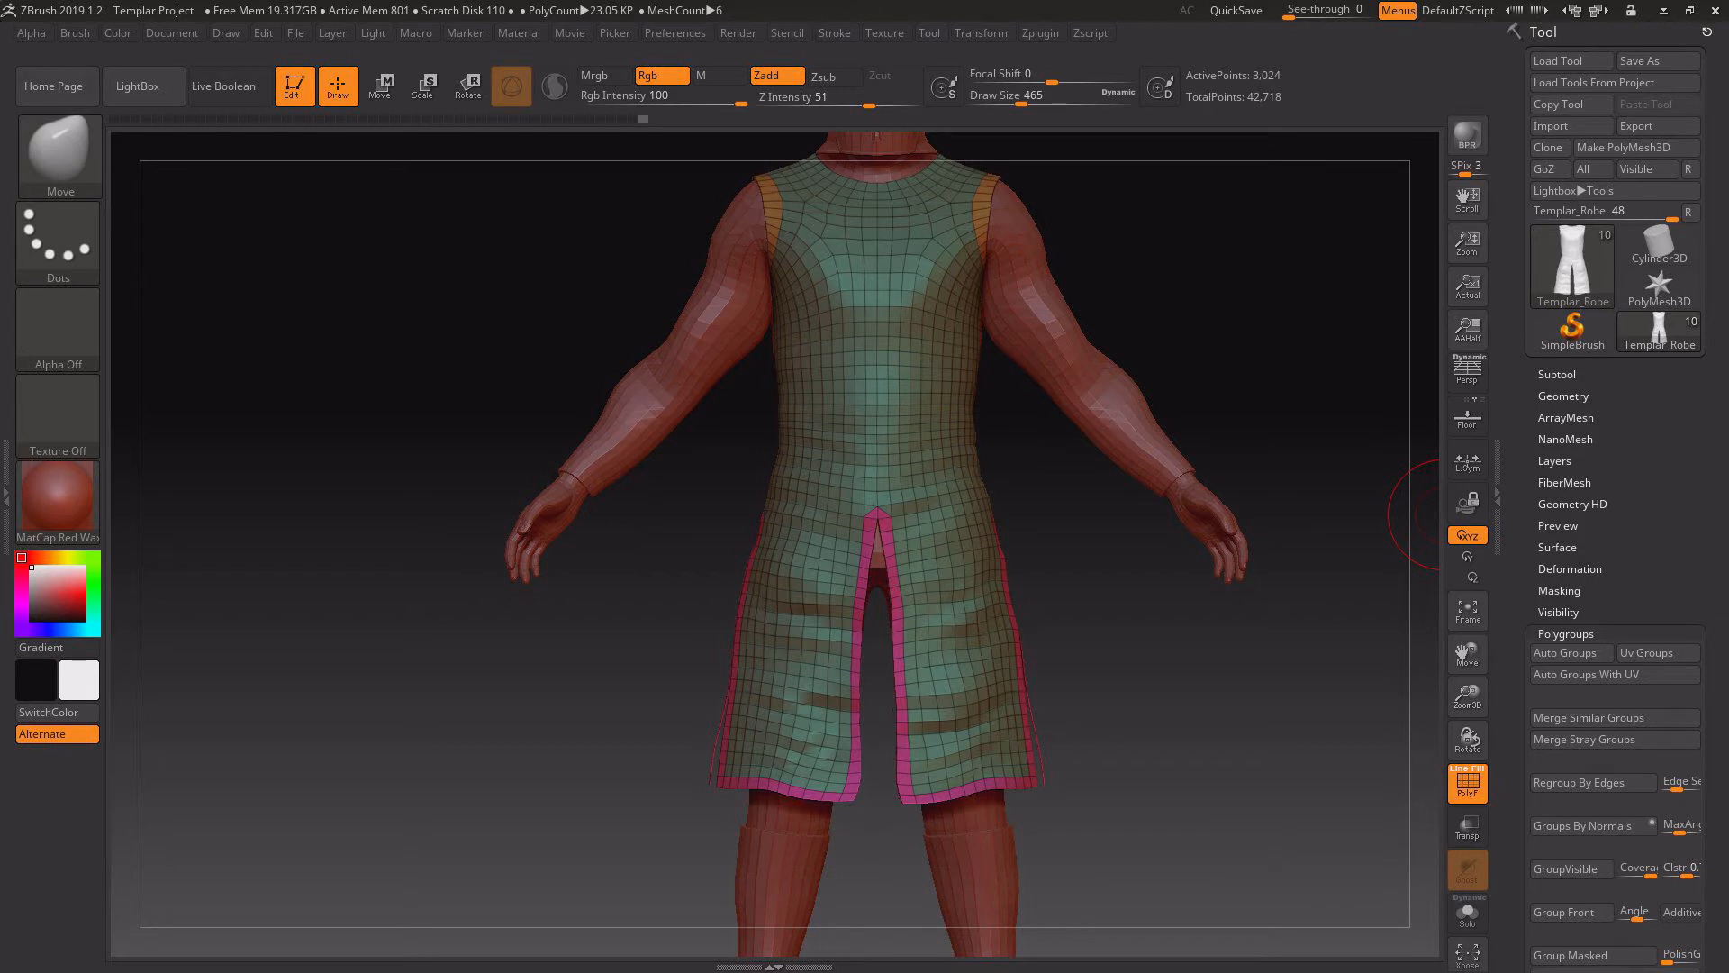
- Make the Chainmail_Shirt subtool active and hide the Templar_Robe subtool
click(1556, 374)
click(1621, 511)
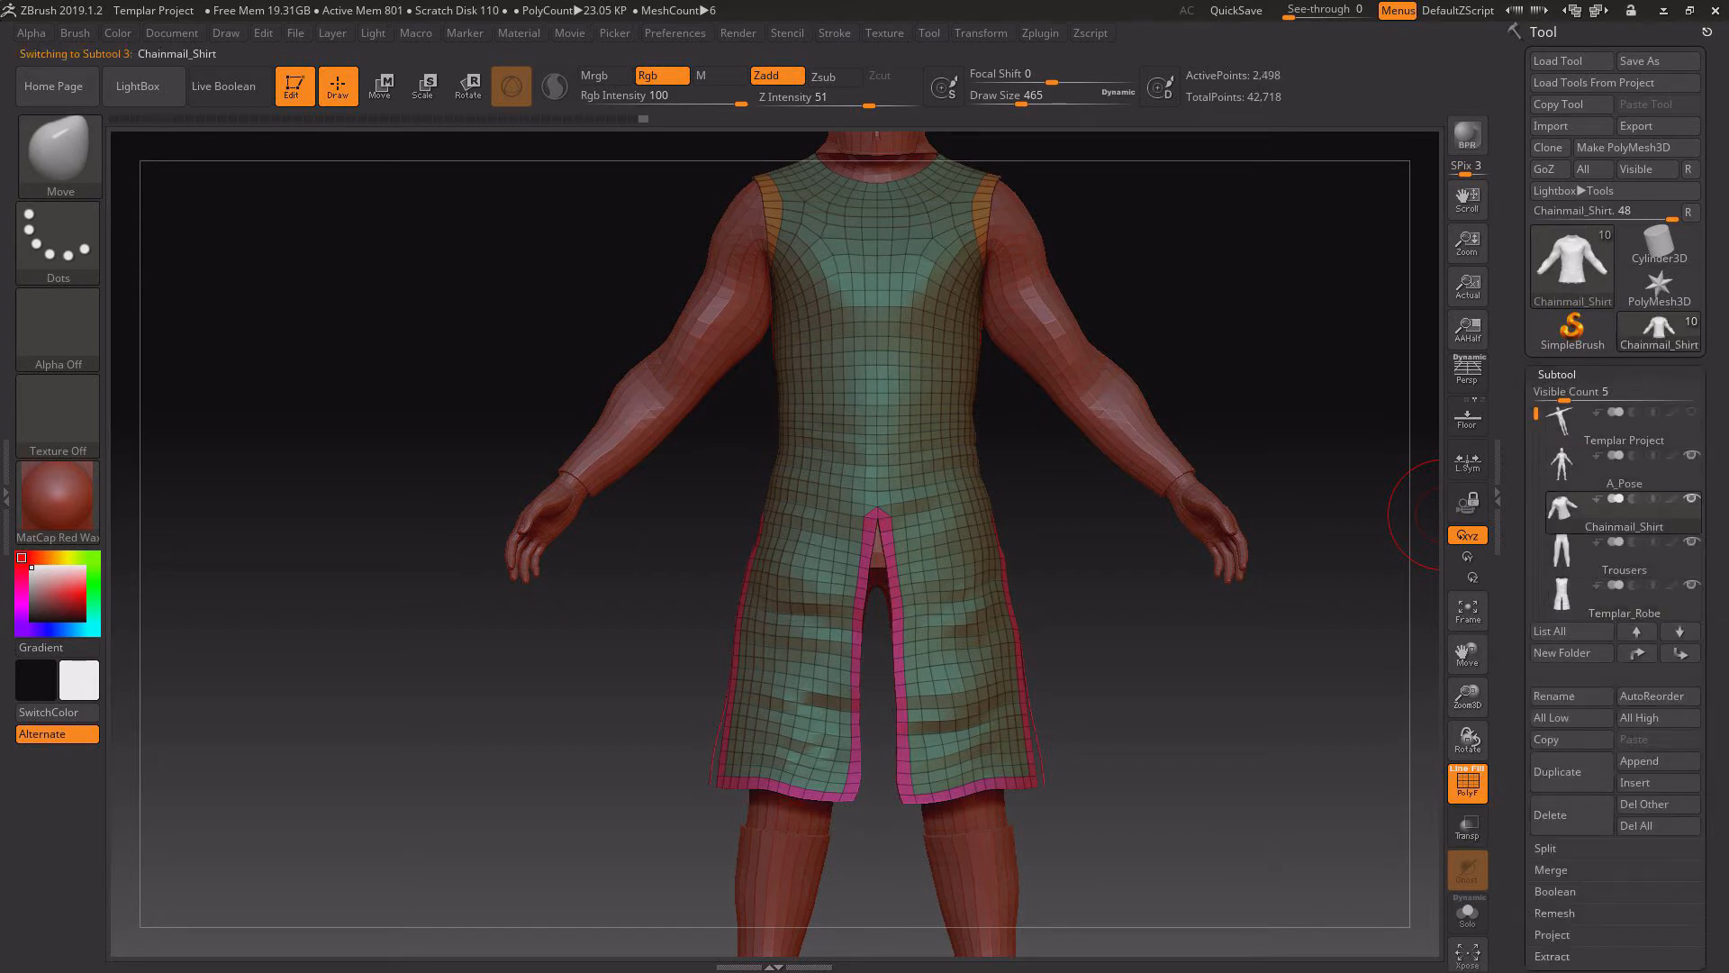
click(1691, 584)
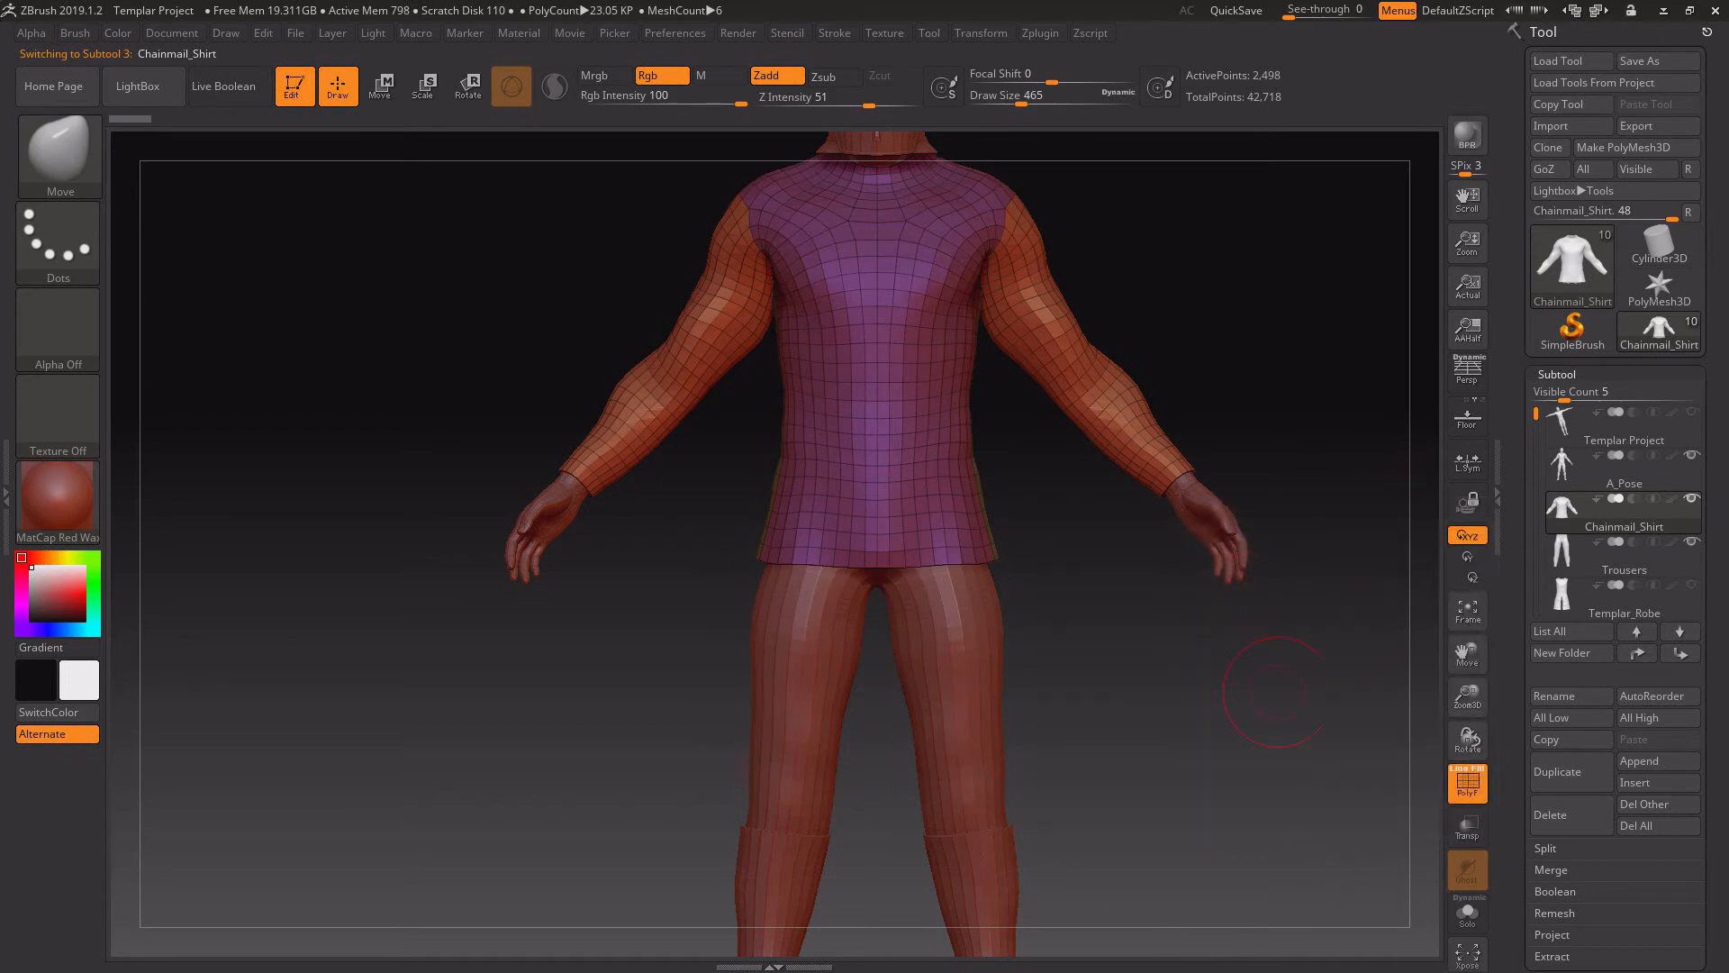
drag(1467, 696, 1467, 671)
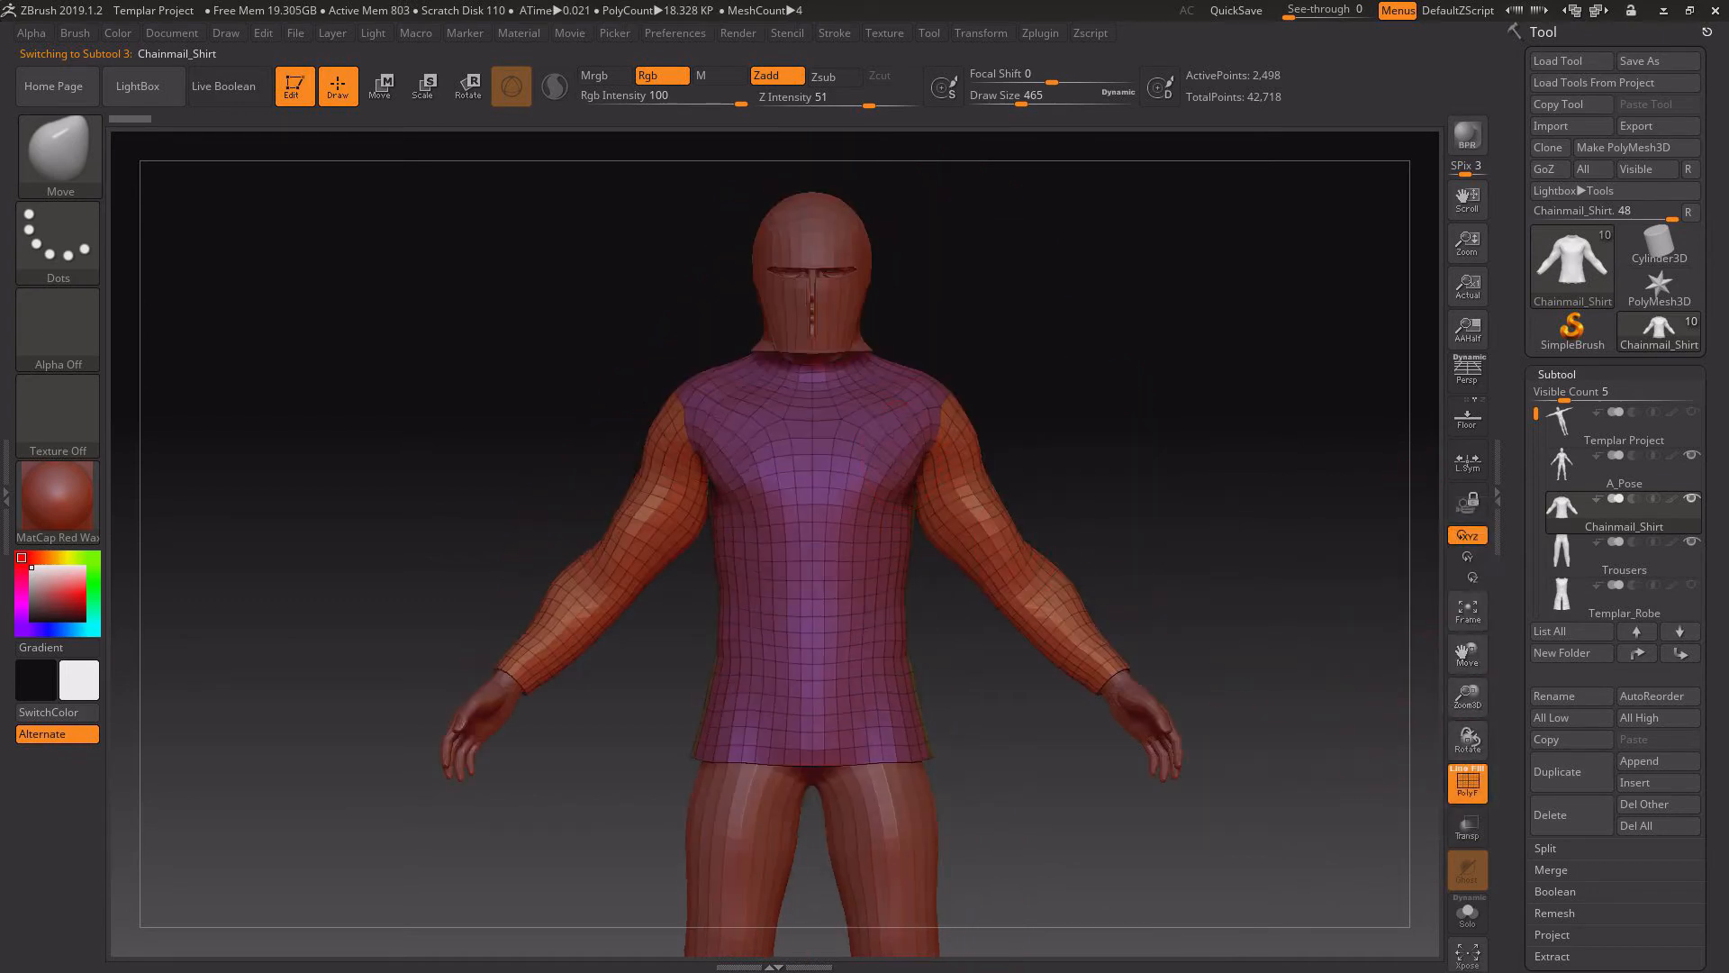
- Choose the first fabric clothing brush, try a fold stamp on the chainmail shirt's lower back, and undo it
click(61, 149)
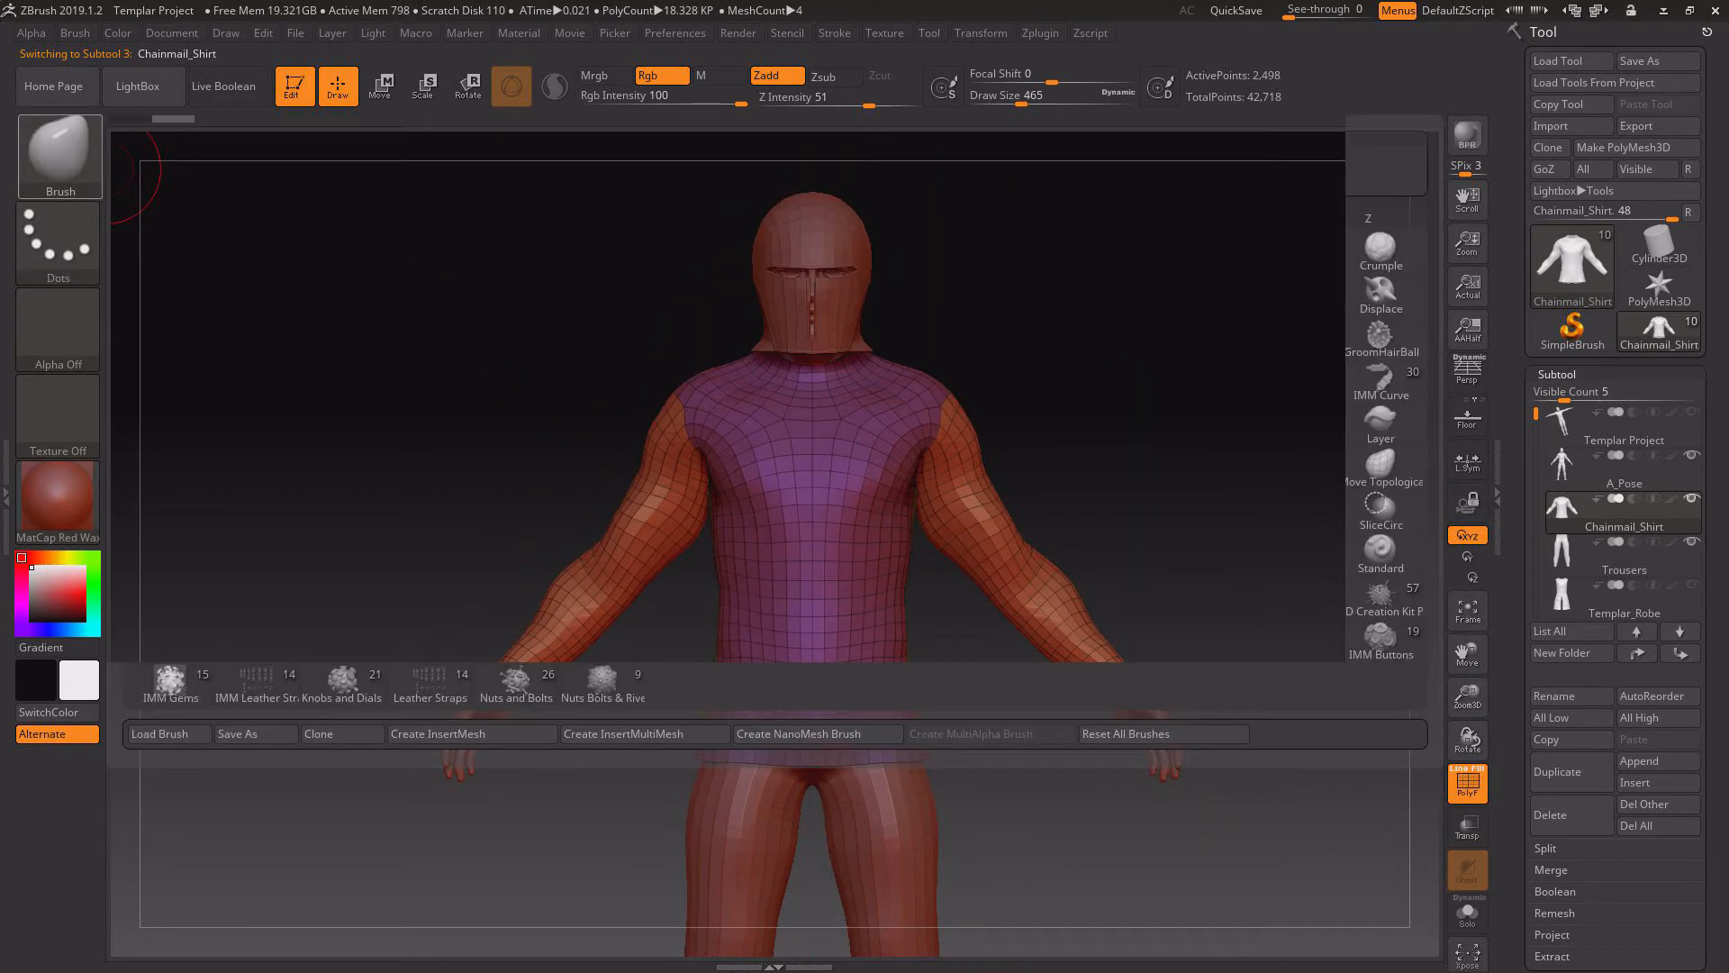
key(b)
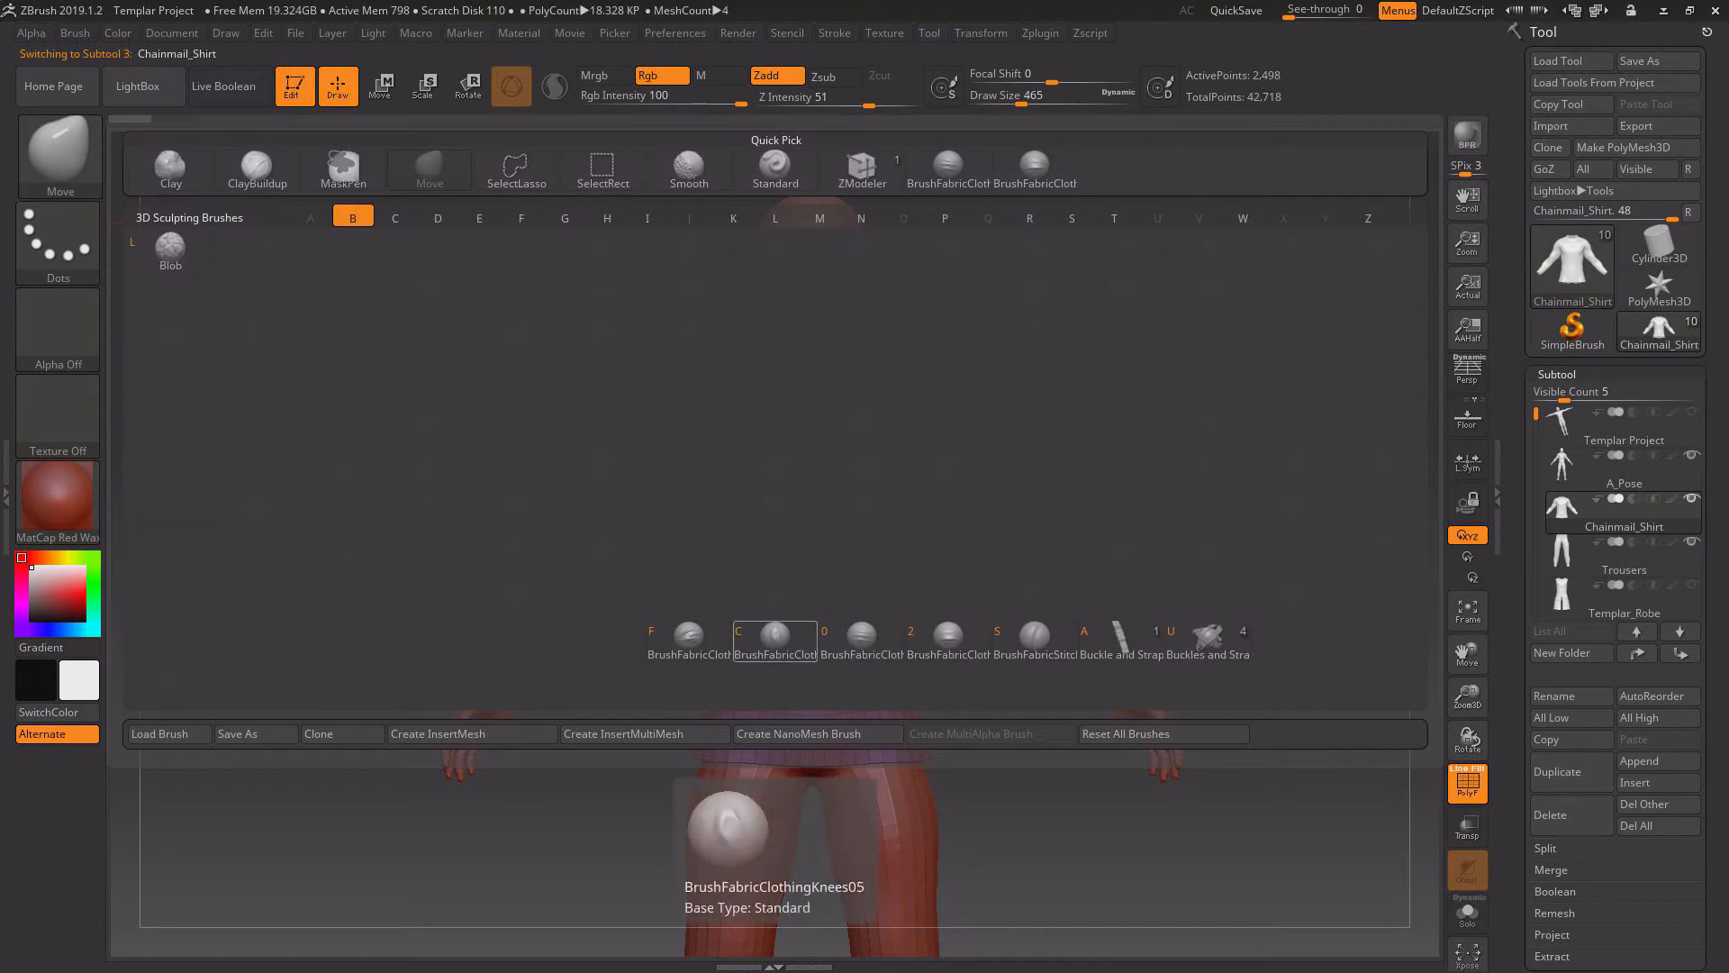
click(688, 640)
mouse_move(576, 379)
mouse_down()
mouse_move(1189, 382)
mouse_move(1193, 468)
mouse_up()
mouse_move(1000, 607)
mouse_down()
mouse_move(1017, 648)
mouse_move(1146, 721)
mouse_up()
key(ctrl+z)
- Turn off symmetry, try a raised fold stamp on the shirt's lower back, and undo it
click(983, 35)
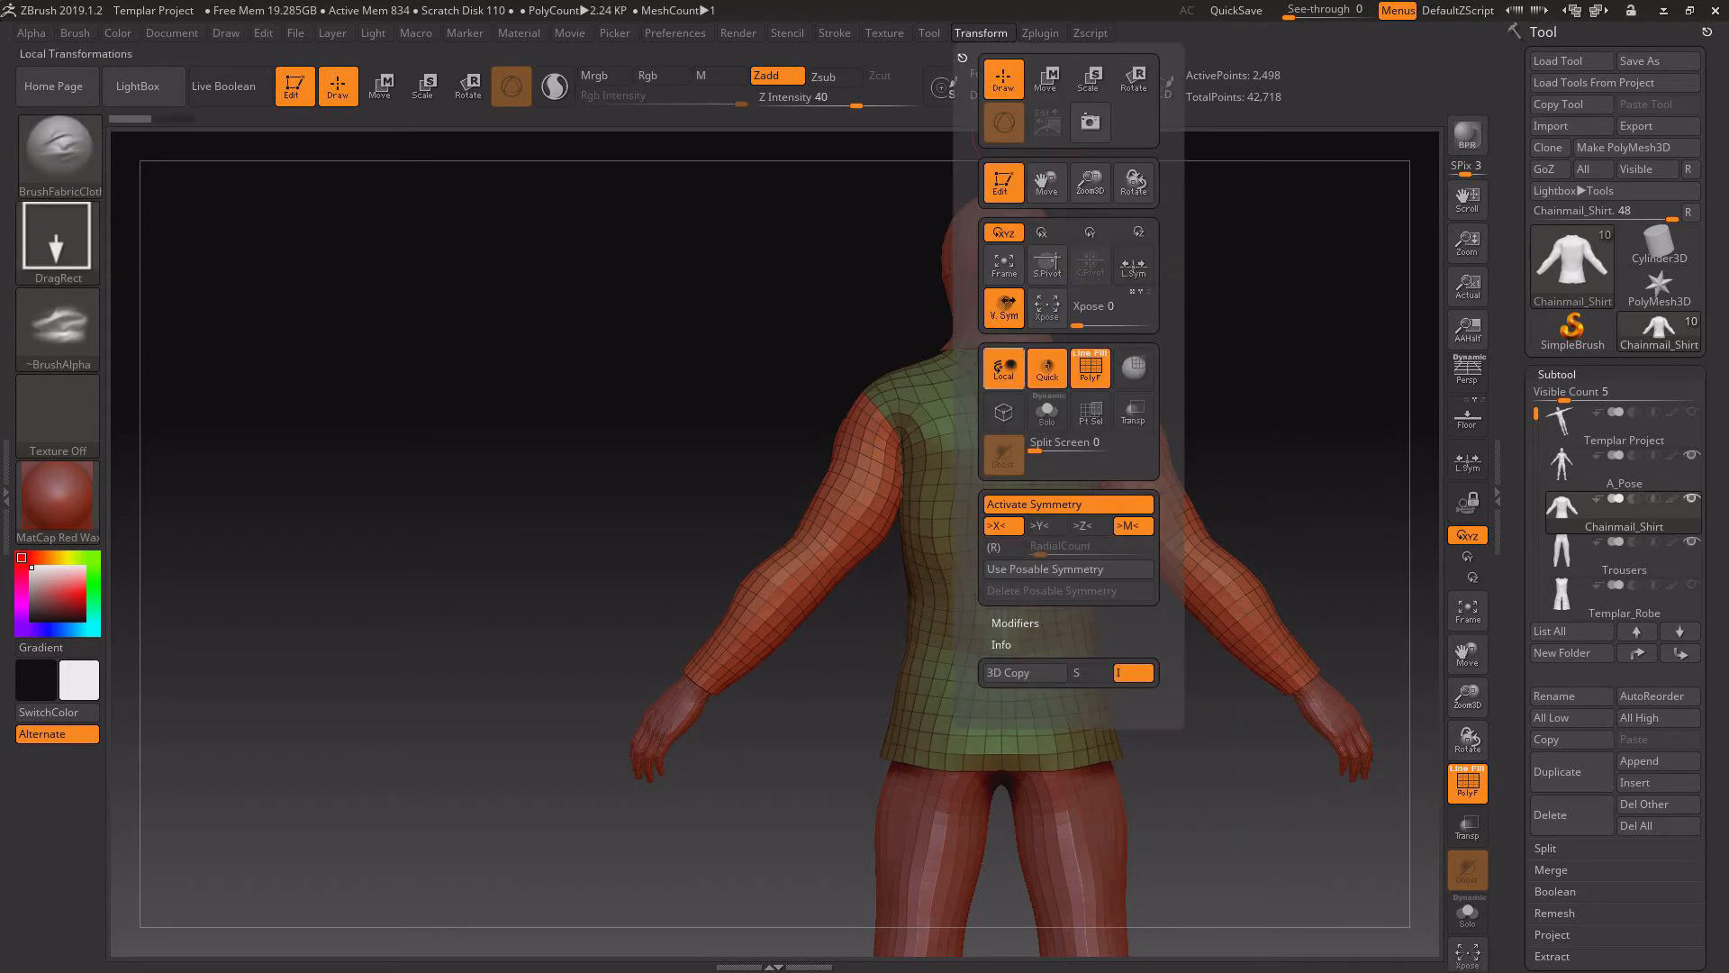
click(1066, 505)
drag(1197, 378, 1283, 382)
mouse_move(964, 630)
mouse_down()
mouse_move(1004, 680)
mouse_move(1022, 675)
mouse_up()
key(ctrl+z)
- Switch the fabric brush to Zsub, try an inward fold on the shirt's lower back, and undo it
click(824, 77)
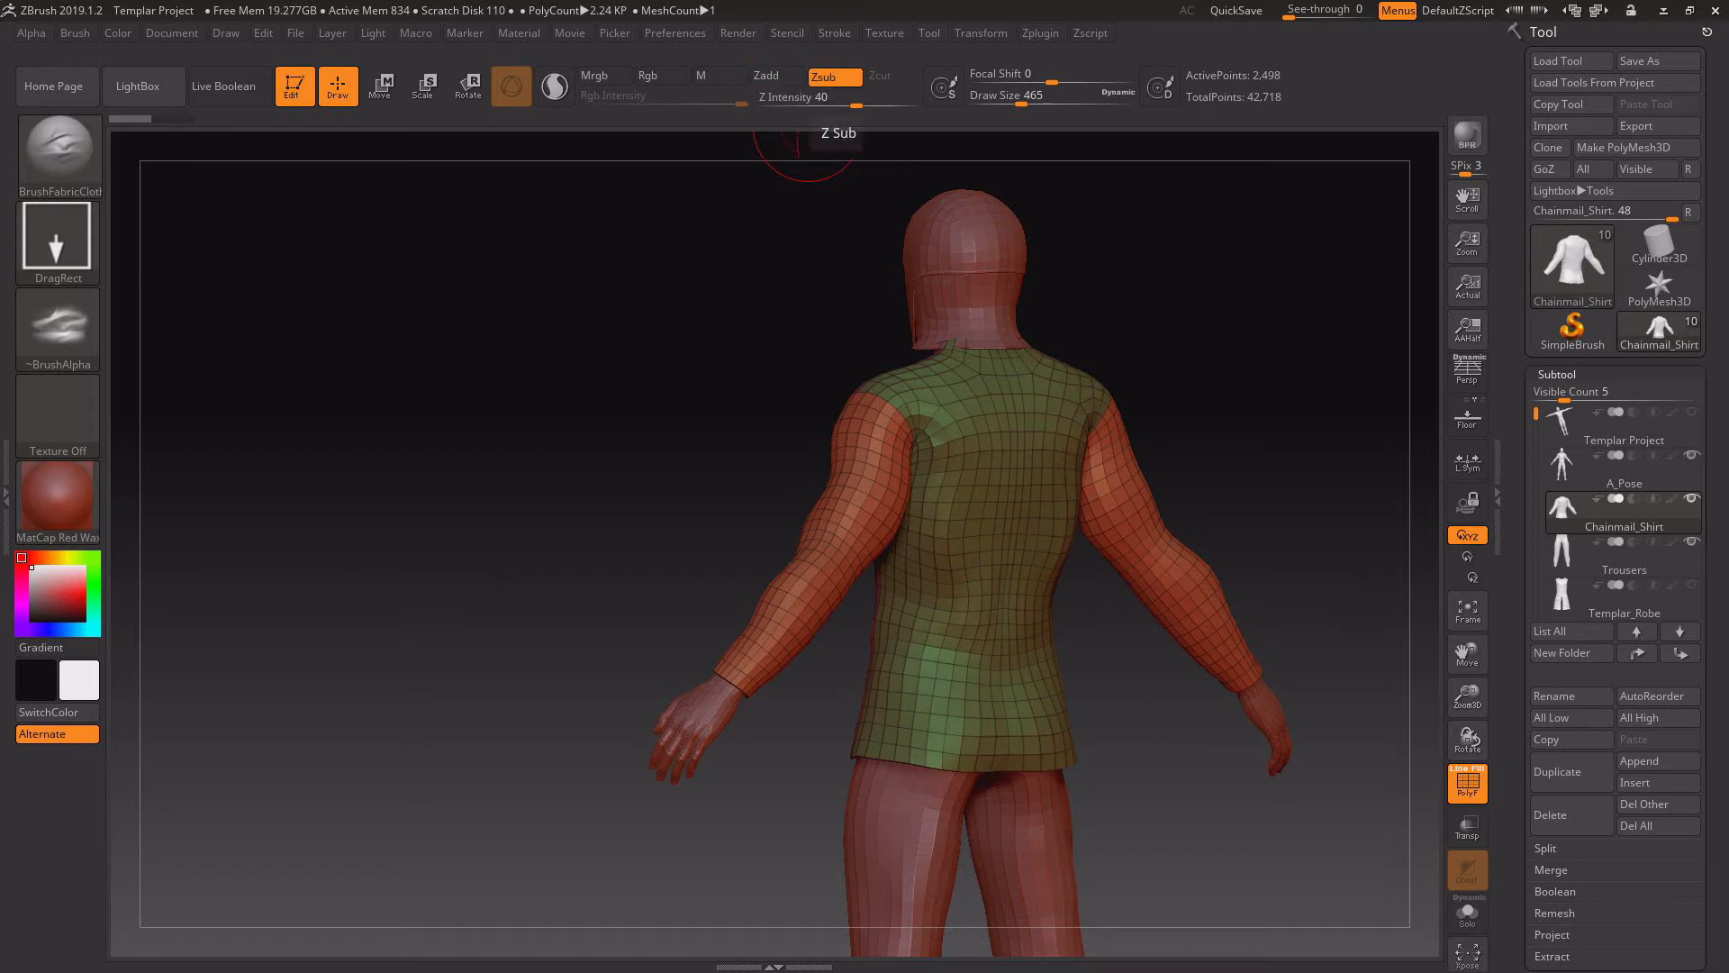
drag(1202, 491, 1182, 493)
mouse_move(989, 630)
mouse_down()
mouse_move(1031, 678)
mouse_move(1045, 668)
mouse_move(998, 707)
mouse_up()
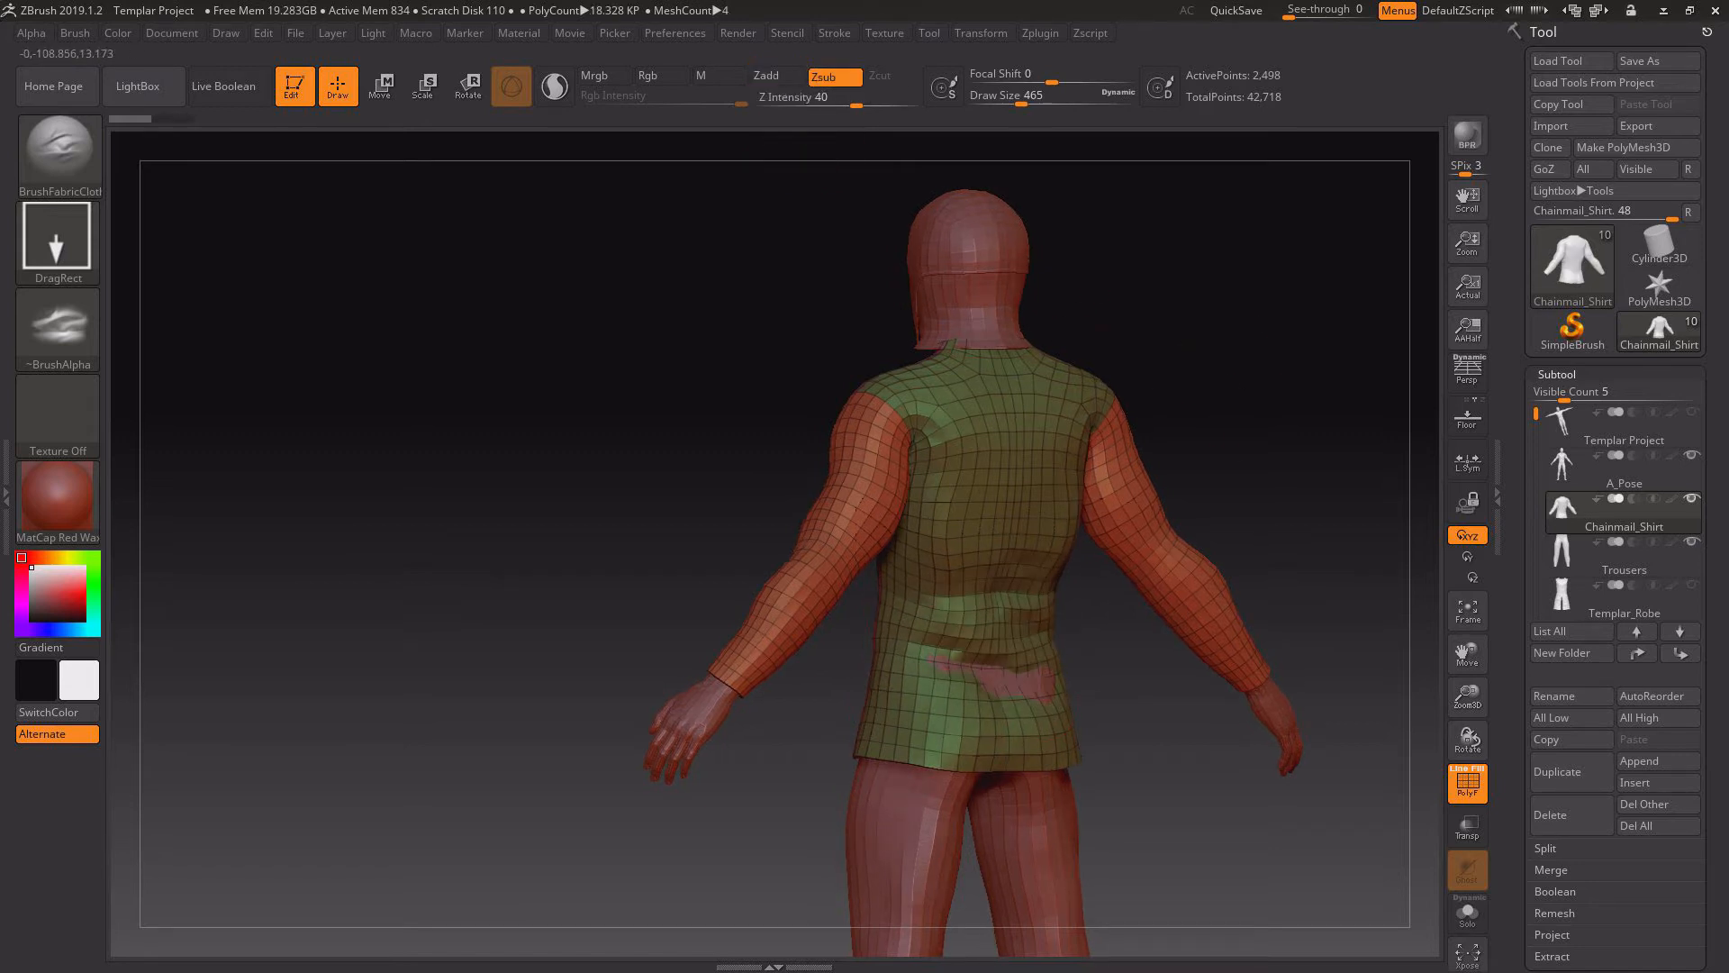
drag(1202, 505, 1153, 504)
key(ctrl+z)
- Set the brush's Z Intensity to 27, try inward folds on the shirt's lower back, and undo the last stamp
drag(813, 100, 808, 99)
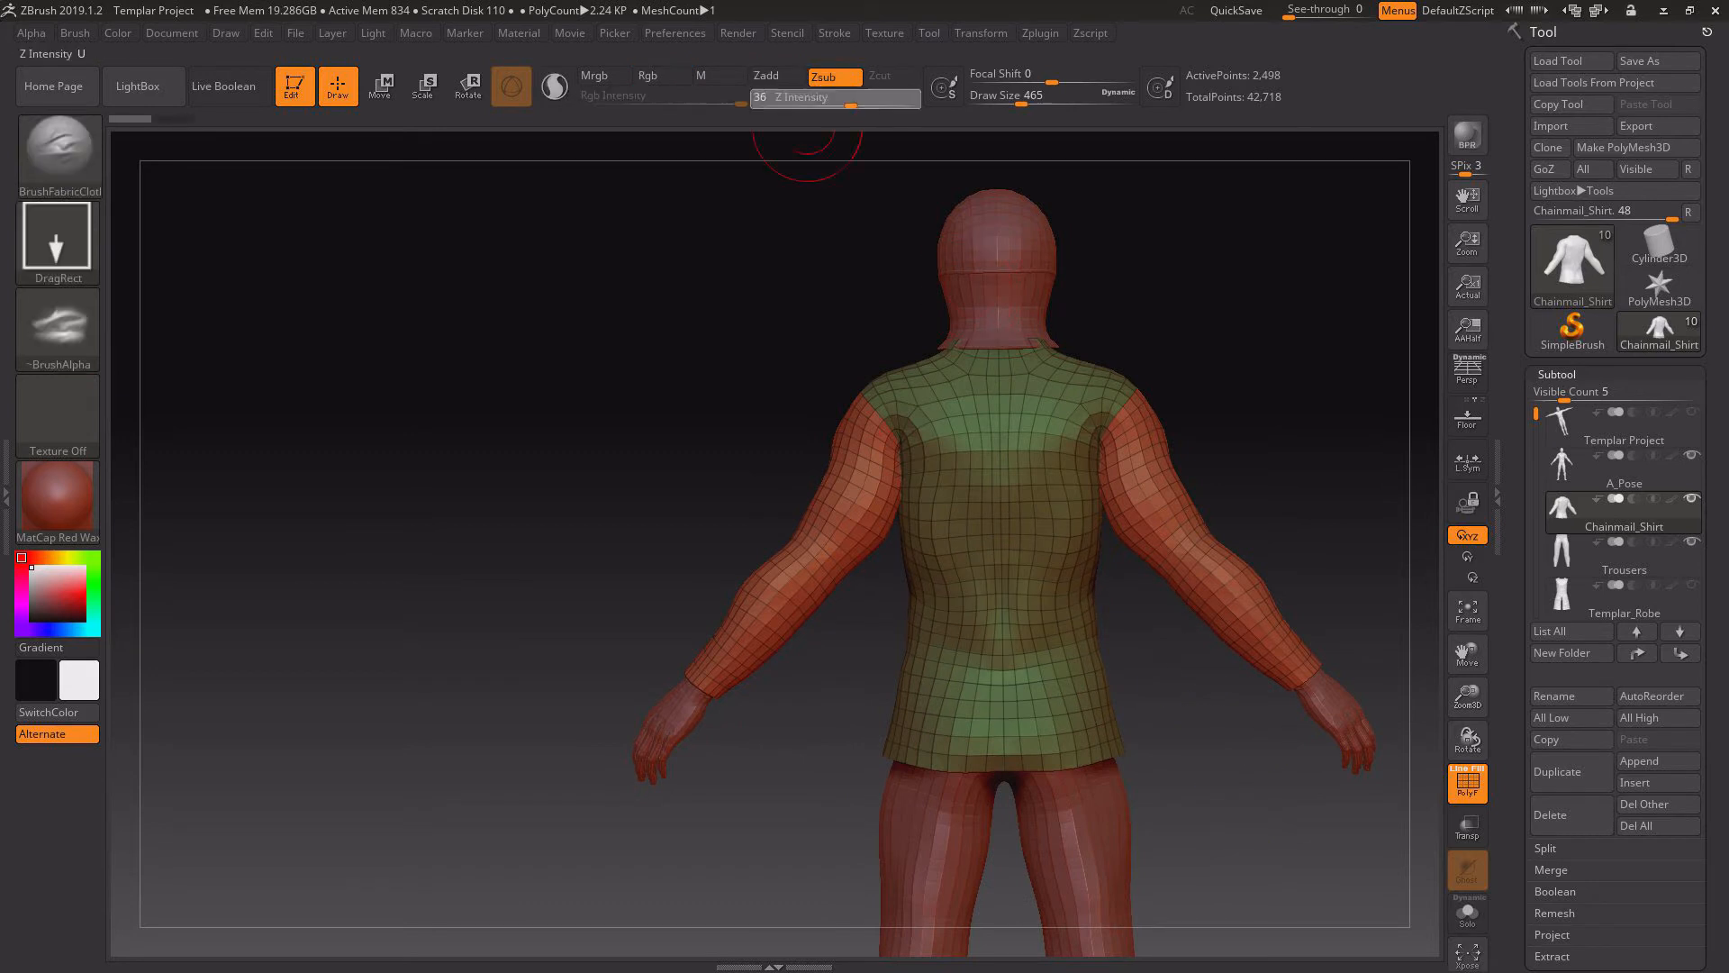
drag(1247, 702, 1297, 707)
drag(991, 648, 1022, 693)
drag(1017, 617, 1045, 738)
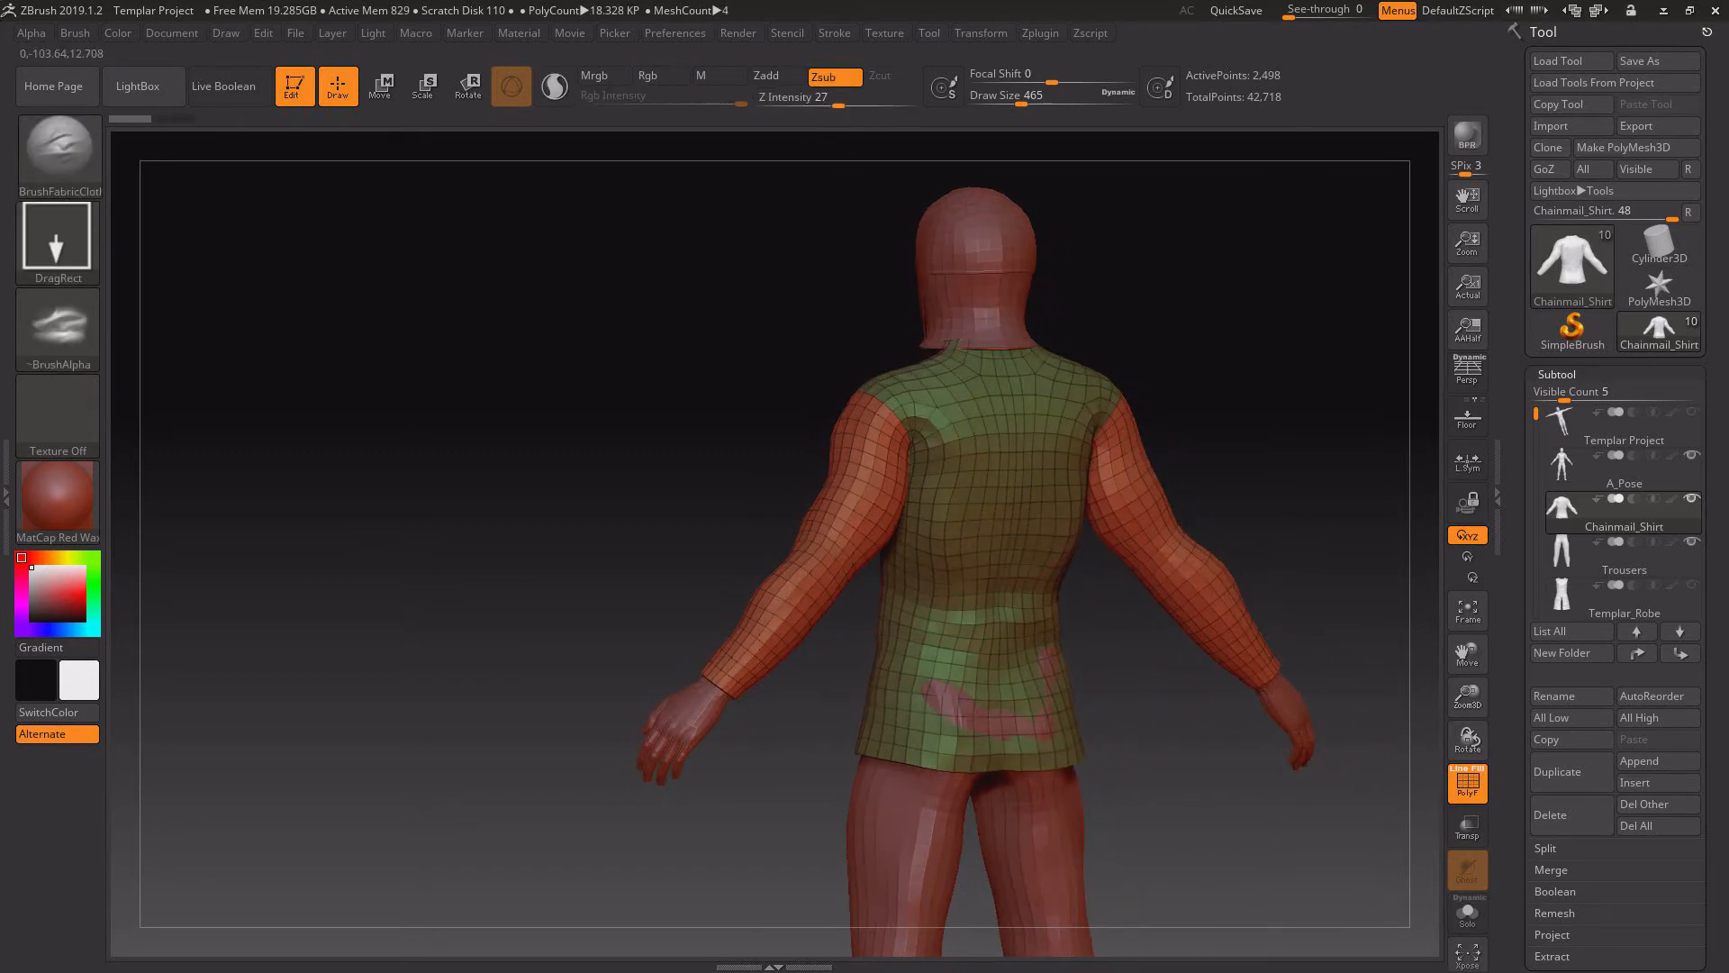
key(ctrl+z)
- Carve softer inward fabric folds across the chainmail shirt's lower and middle back
drag(995, 632, 1018, 702)
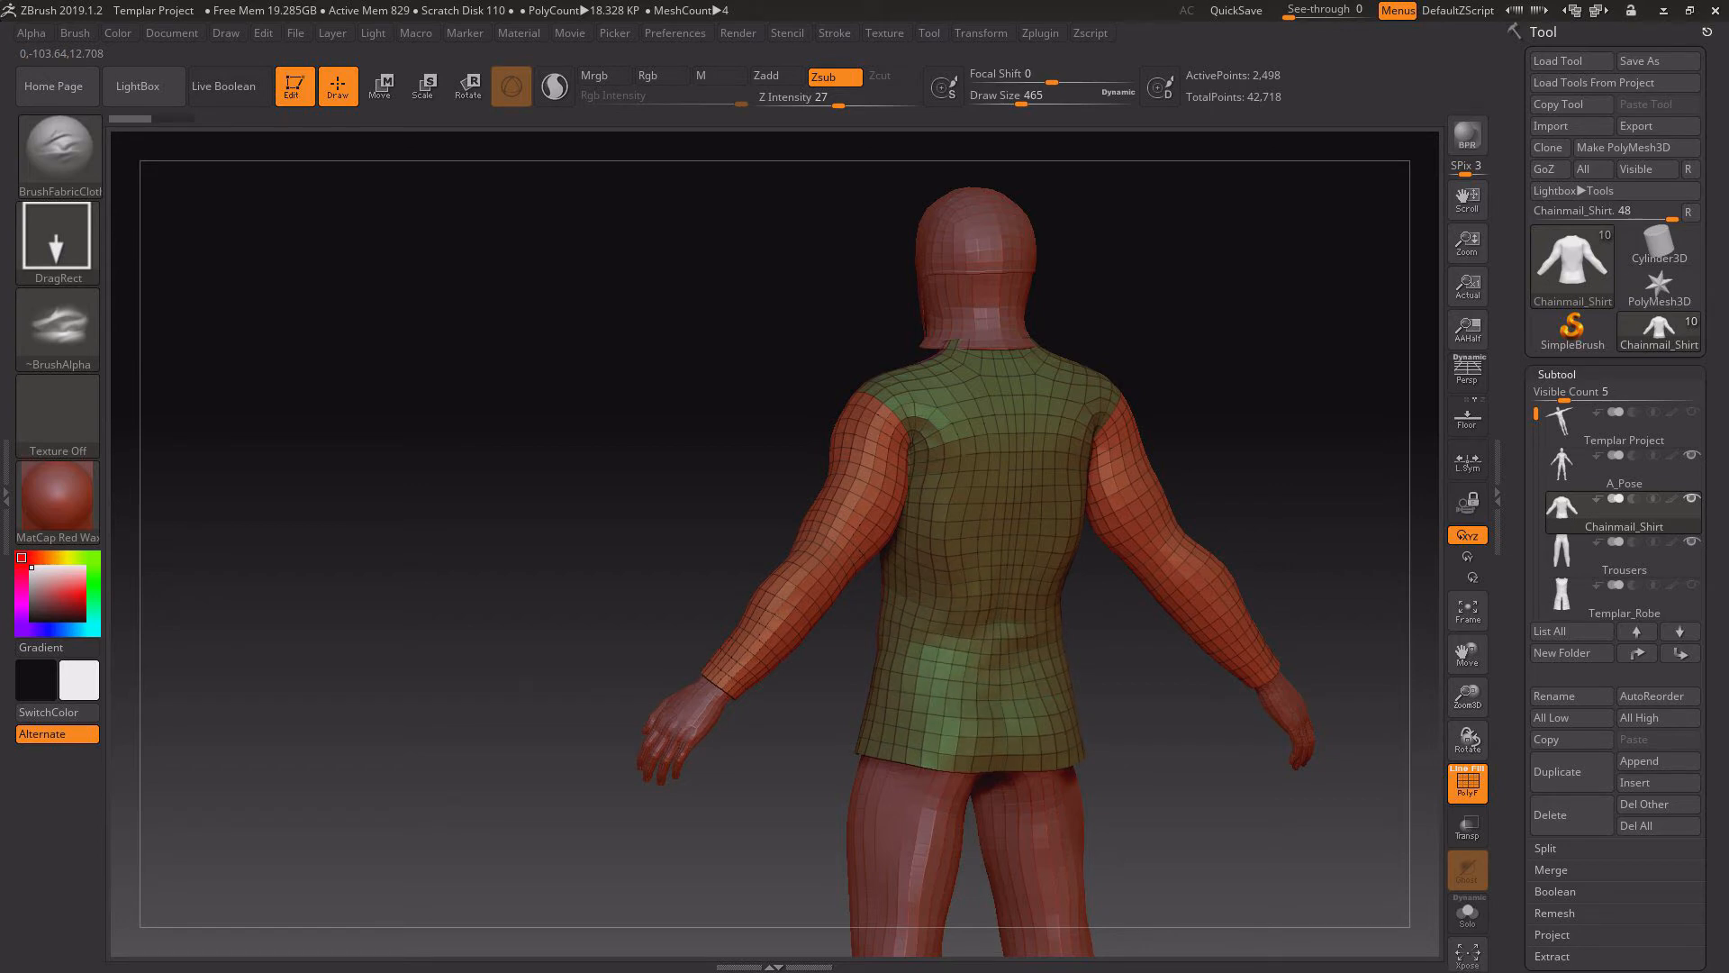
mouse_move(1202, 721)
mouse_down()
mouse_move(1126, 718)
mouse_move(1221, 720)
mouse_up()
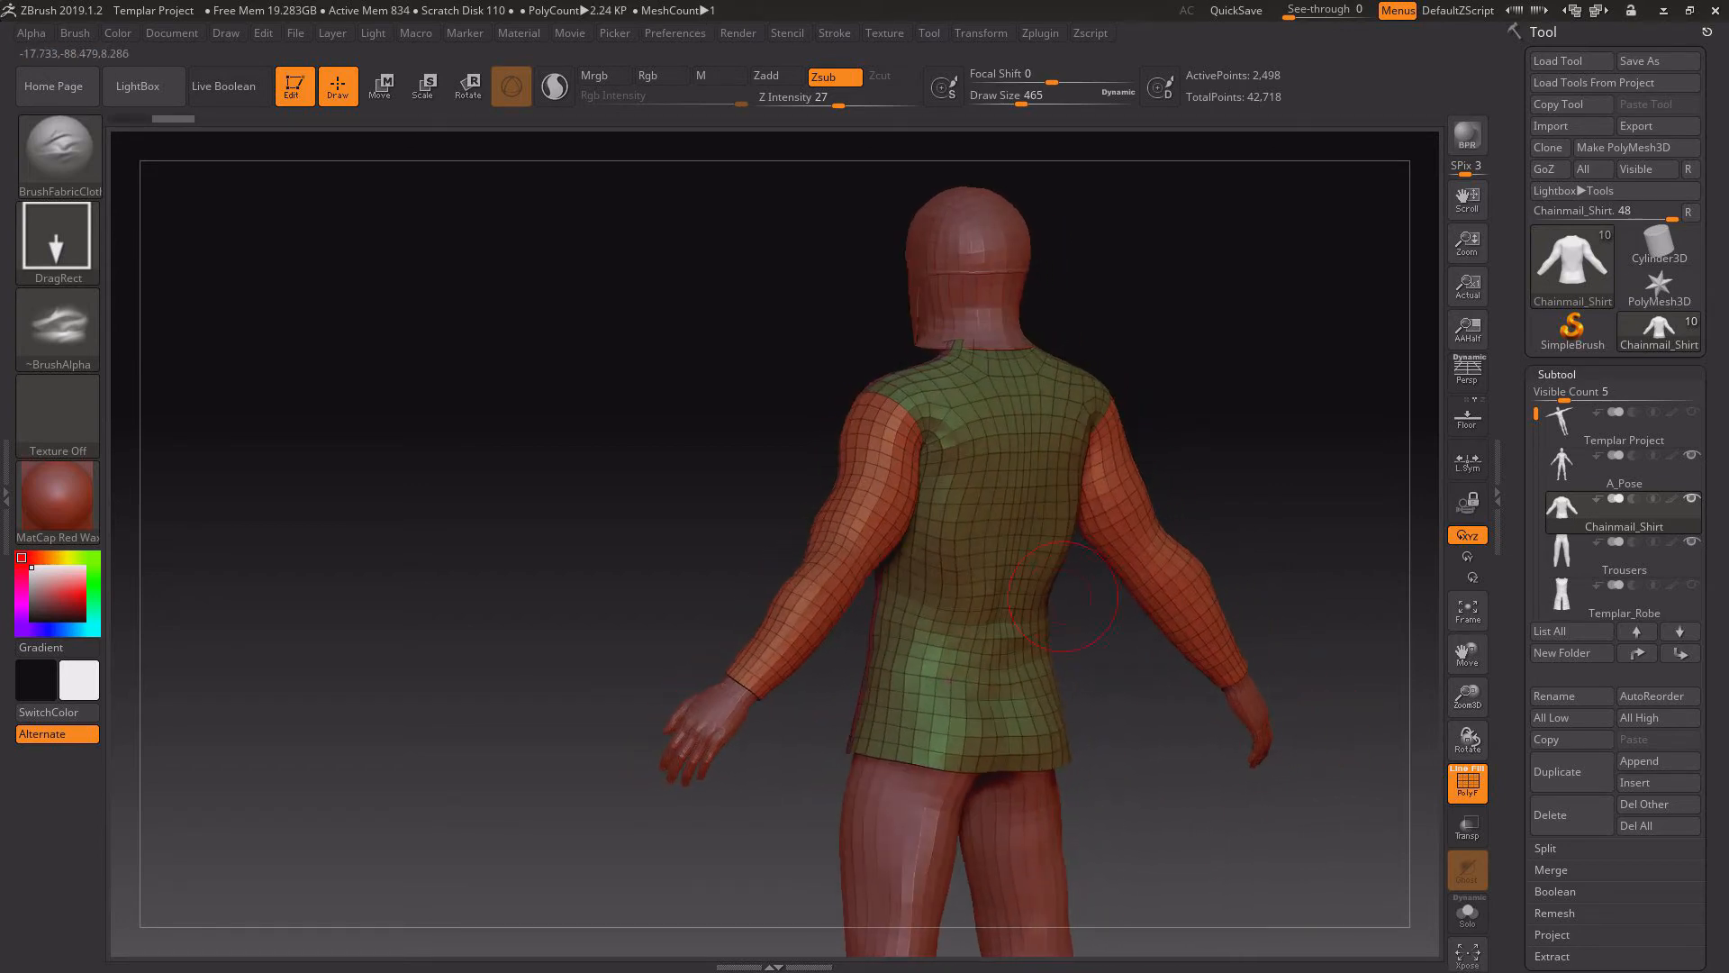
drag(1056, 534, 1029, 574)
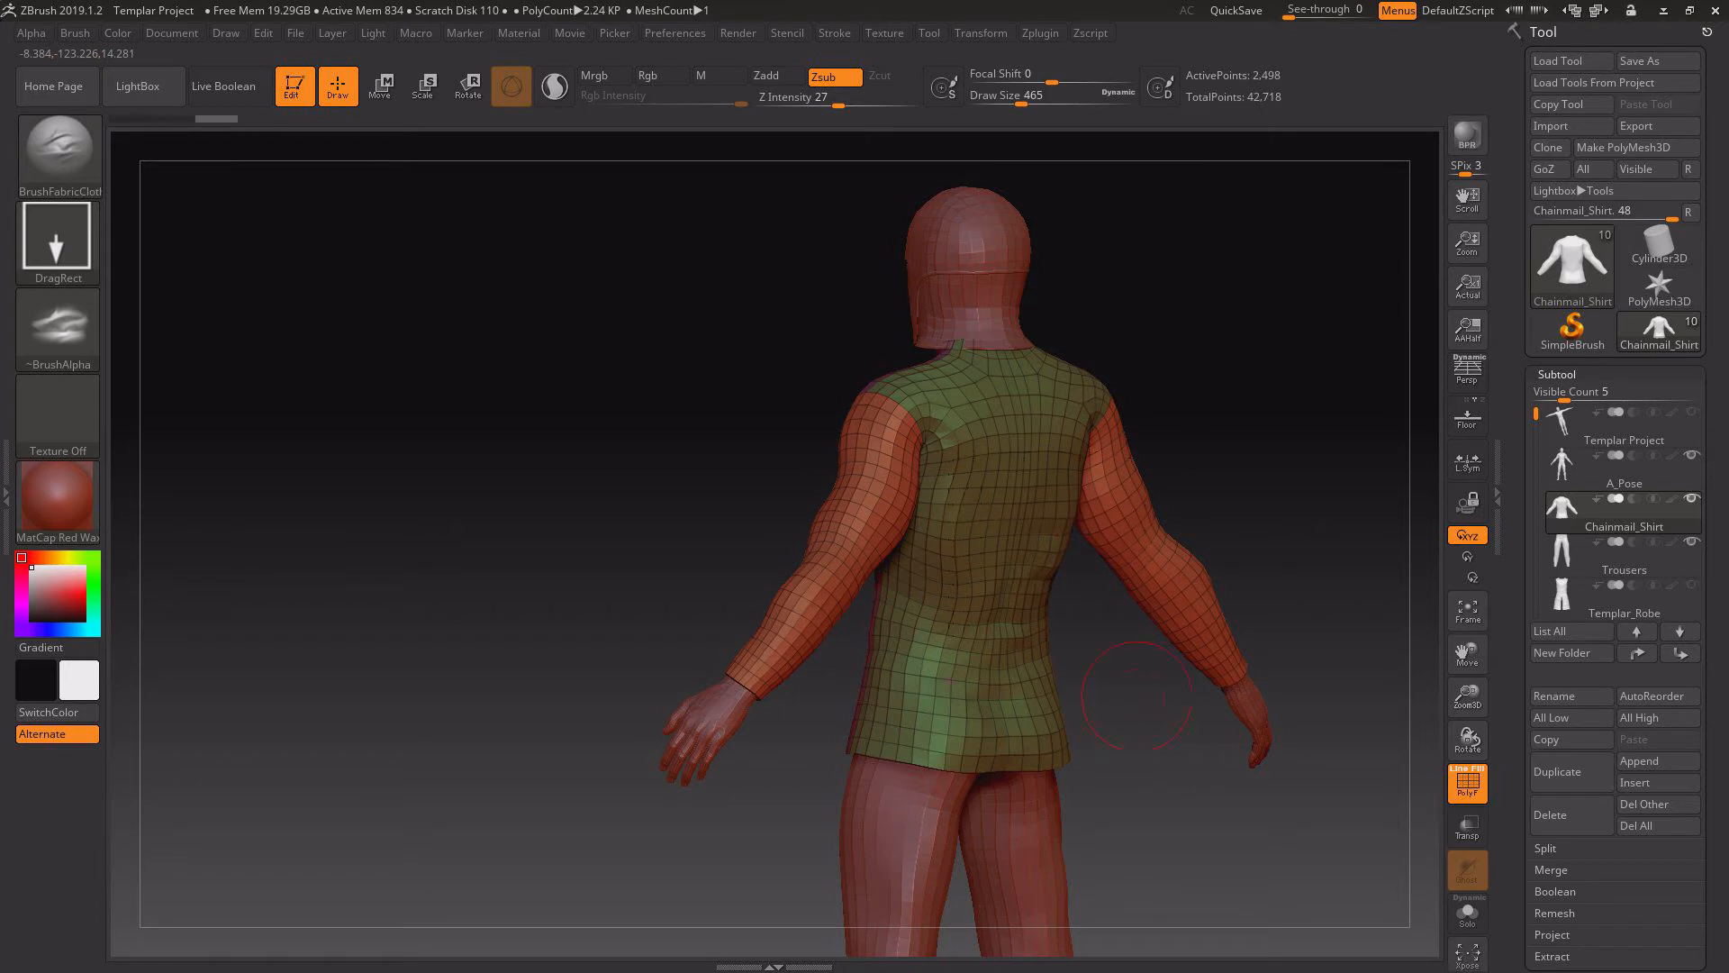
drag(1170, 676, 1094, 675)
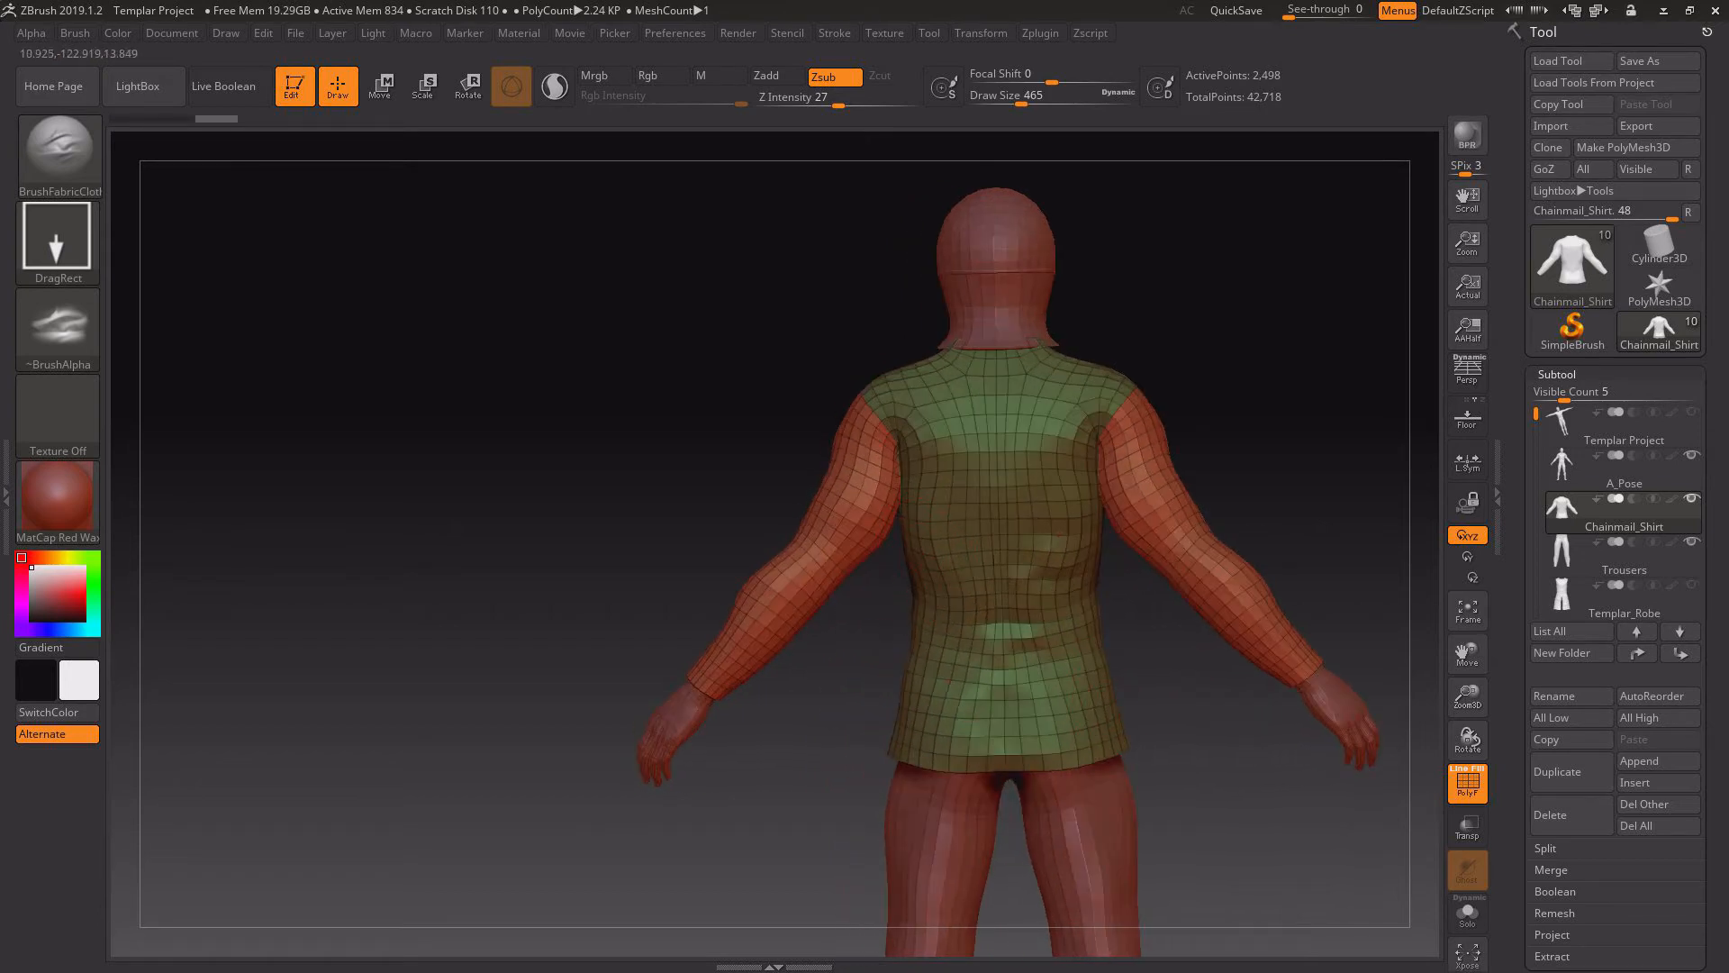
drag(956, 542, 974, 587)
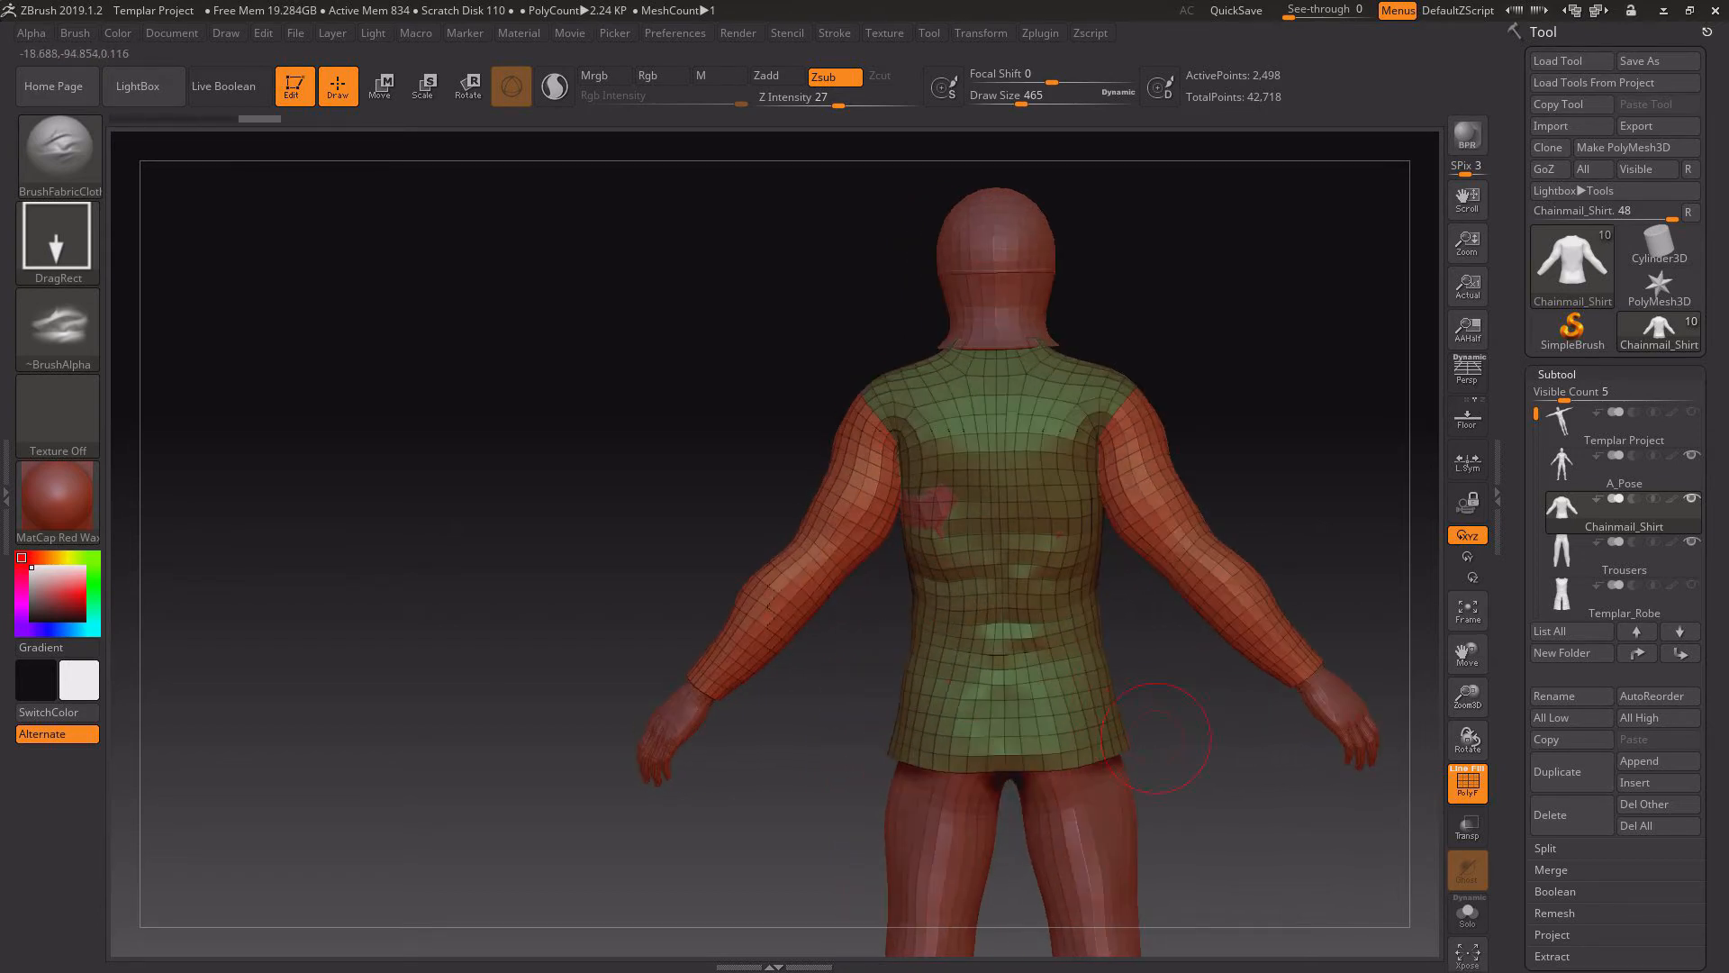
- Stamp inward fabric folds on the chainmail shirt's upper back and across its front from the hem up to the lower chest
drag(1190, 725, 1270, 725)
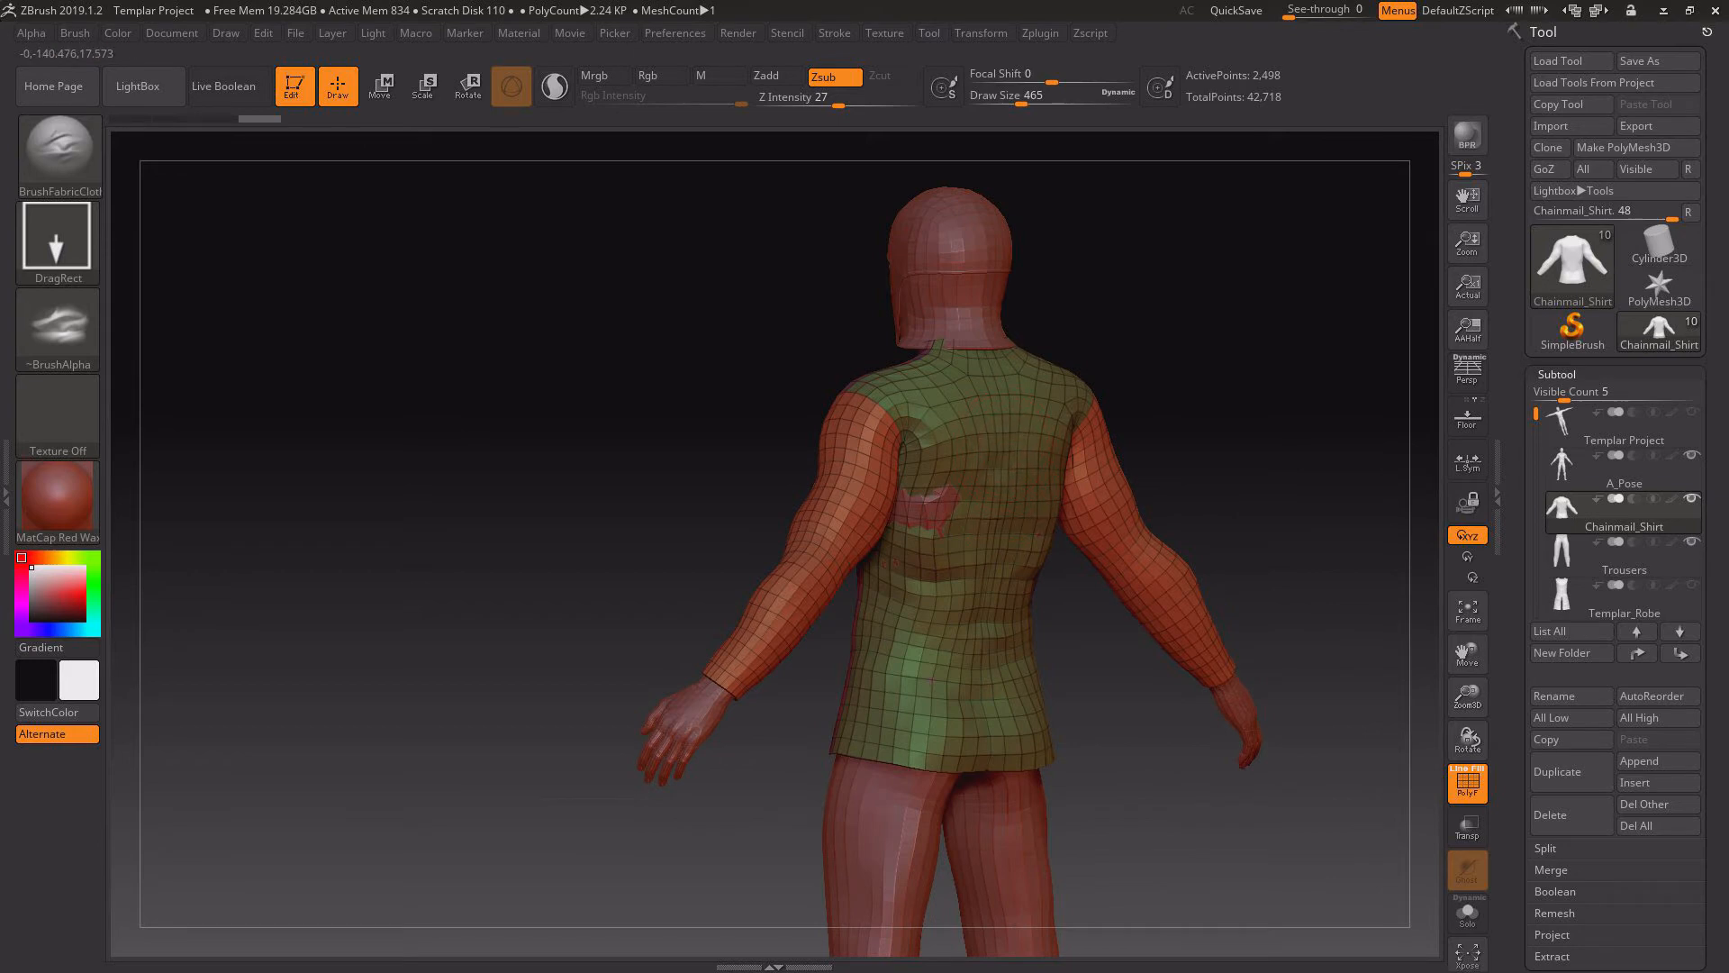
alt+drag(996, 468, 1022, 517)
mouse_move(1206, 427)
mouse_down()
mouse_move(1125, 427)
mouse_move(1243, 417)
mouse_move(1060, 528)
mouse_up()
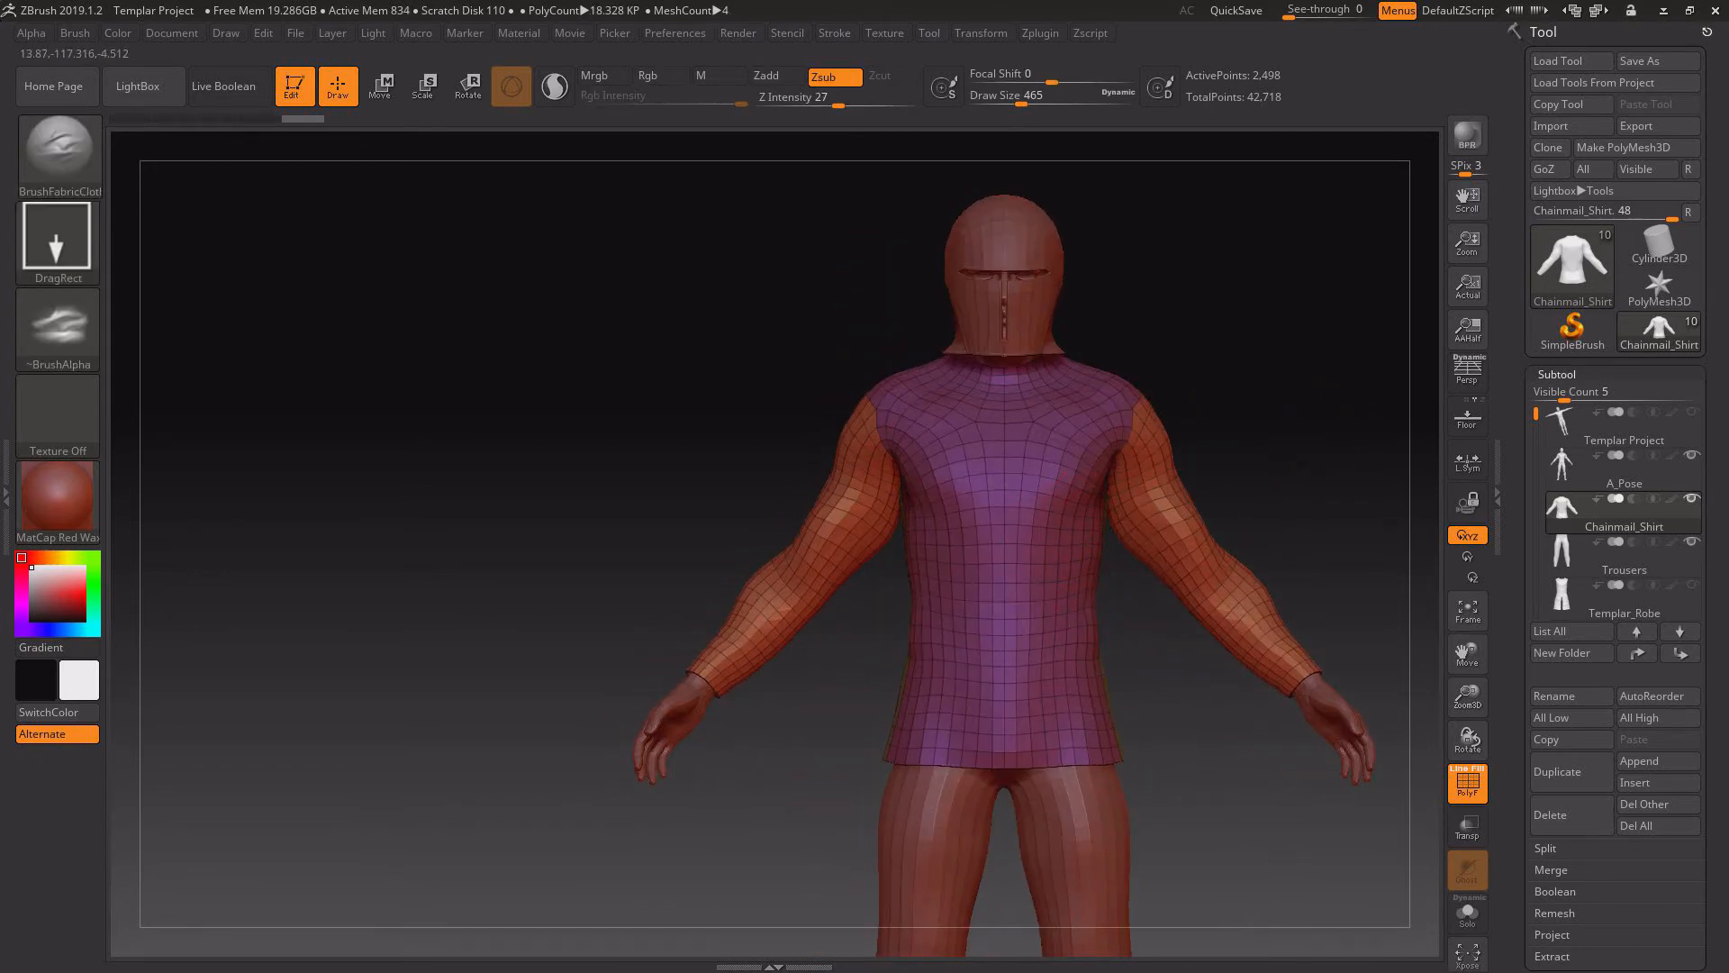
click(932, 676)
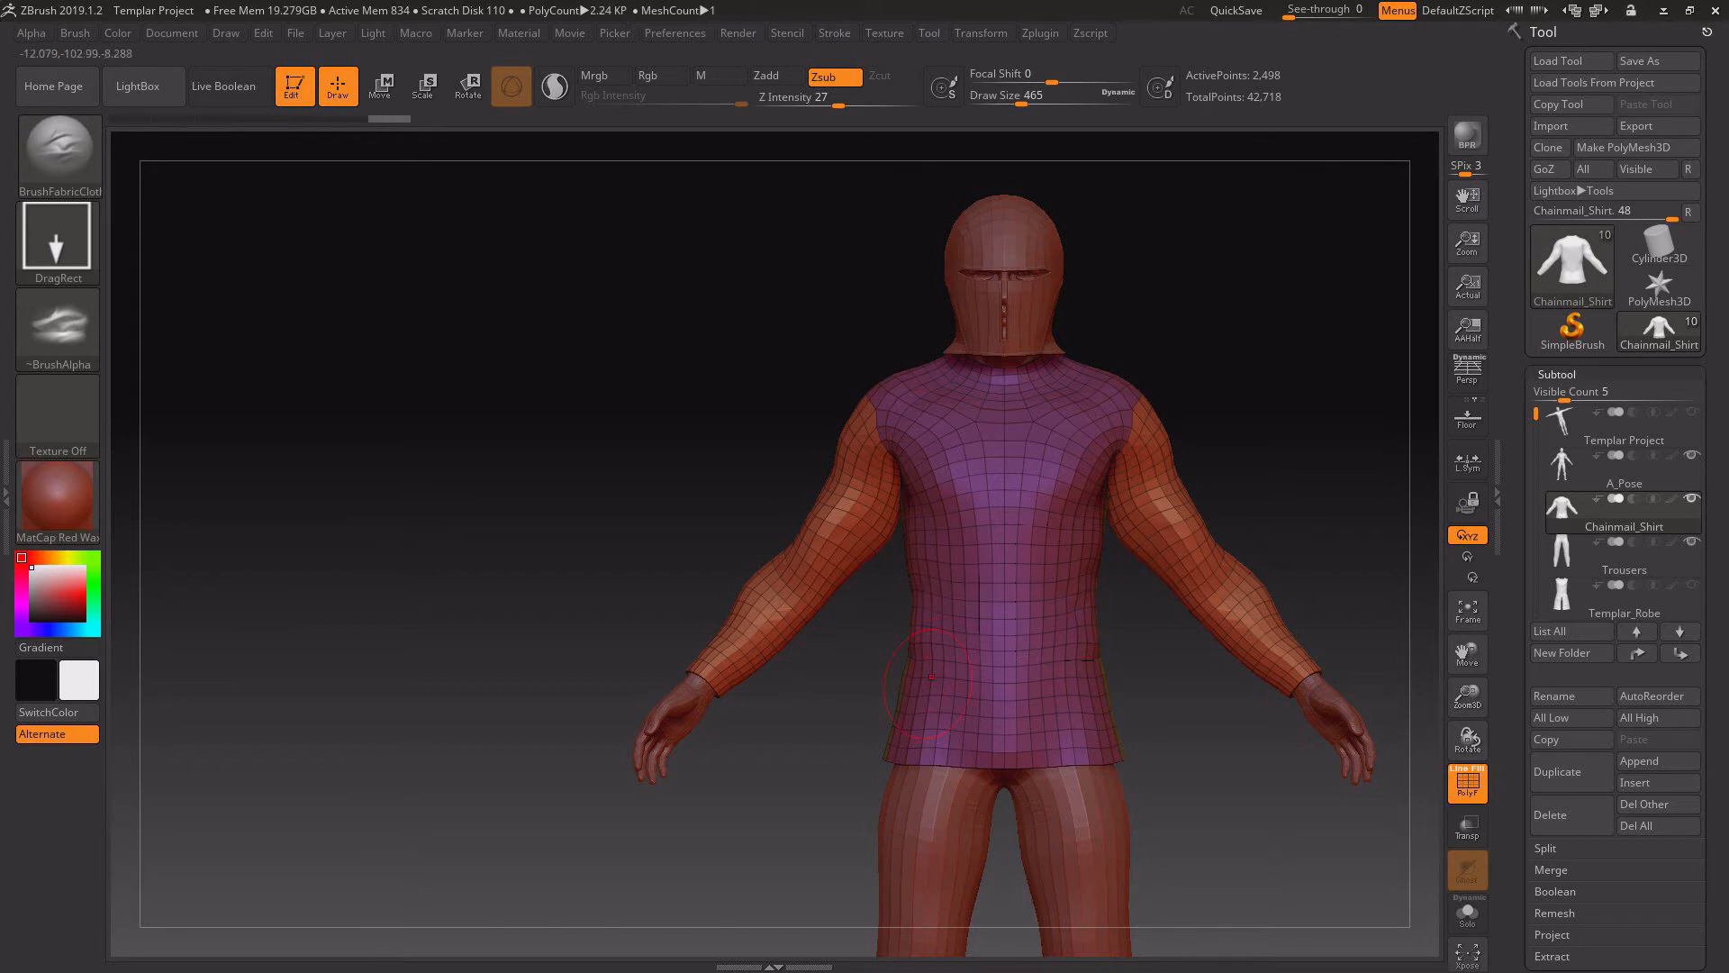
mouse_move(934, 675)
mouse_down()
mouse_move(1004, 682)
mouse_move(1005, 725)
mouse_up()
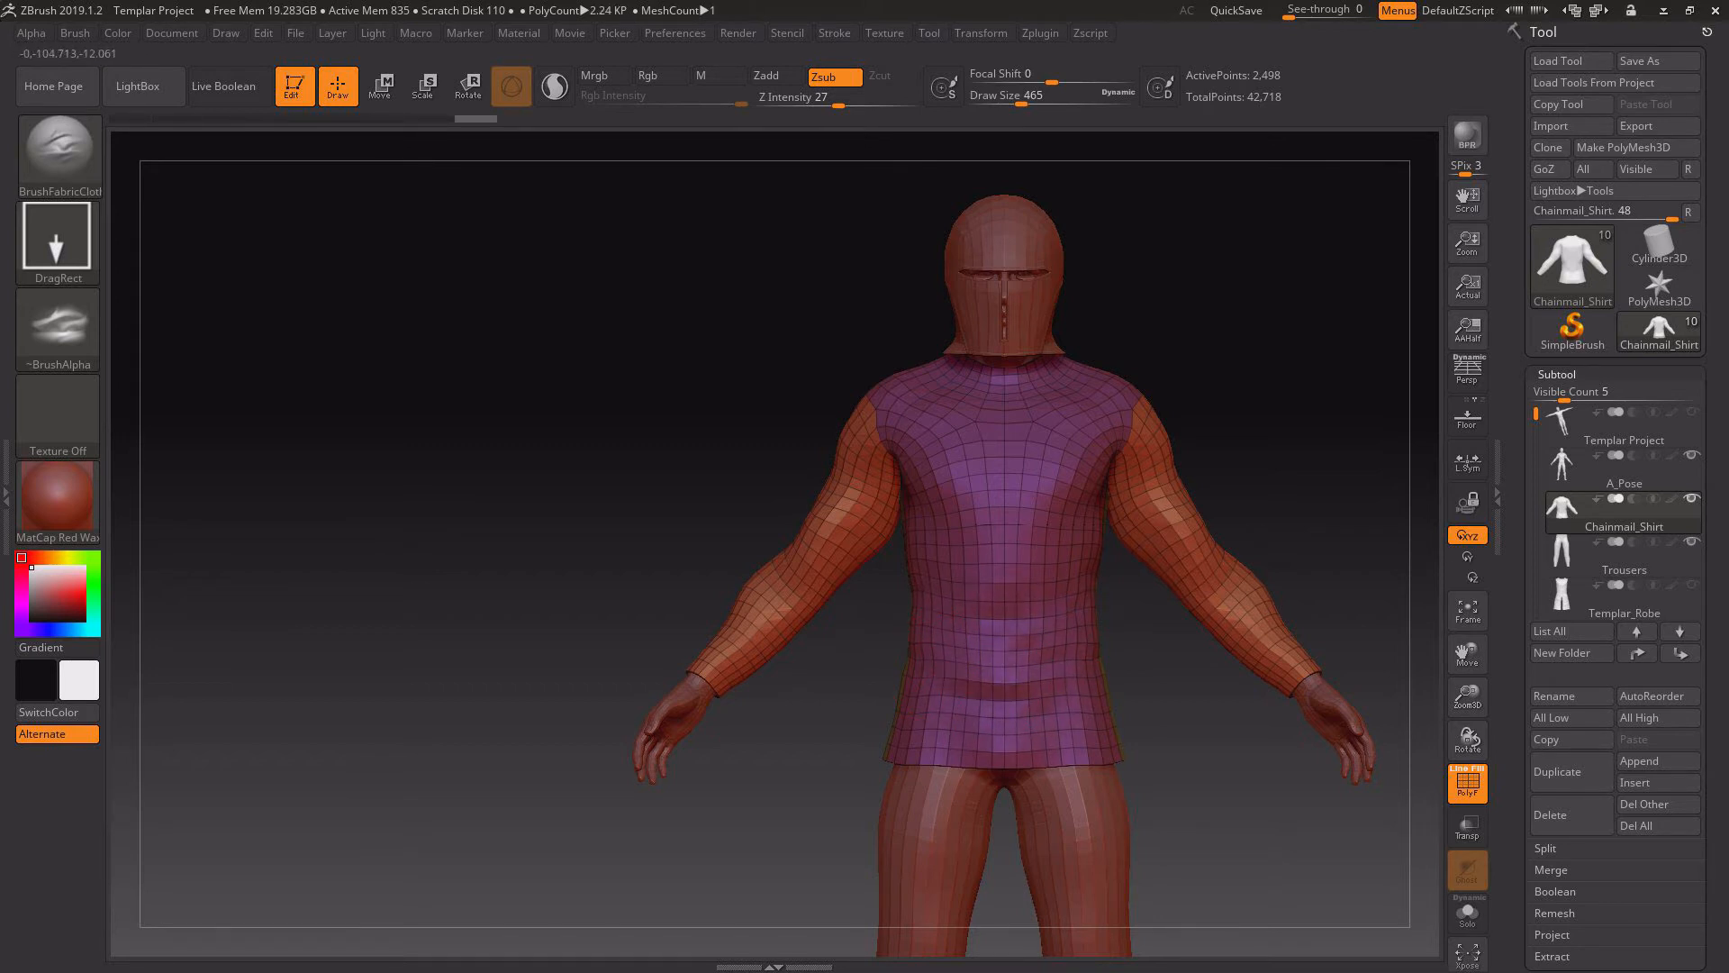
mouse_move(1180, 720)
mouse_down()
mouse_move(1288, 711)
mouse_move(1193, 707)
mouse_up()
drag(1001, 522, 1021, 578)
mouse_move(1198, 707)
mouse_down()
mouse_move(1187, 716)
mouse_move(1211, 711)
mouse_up()
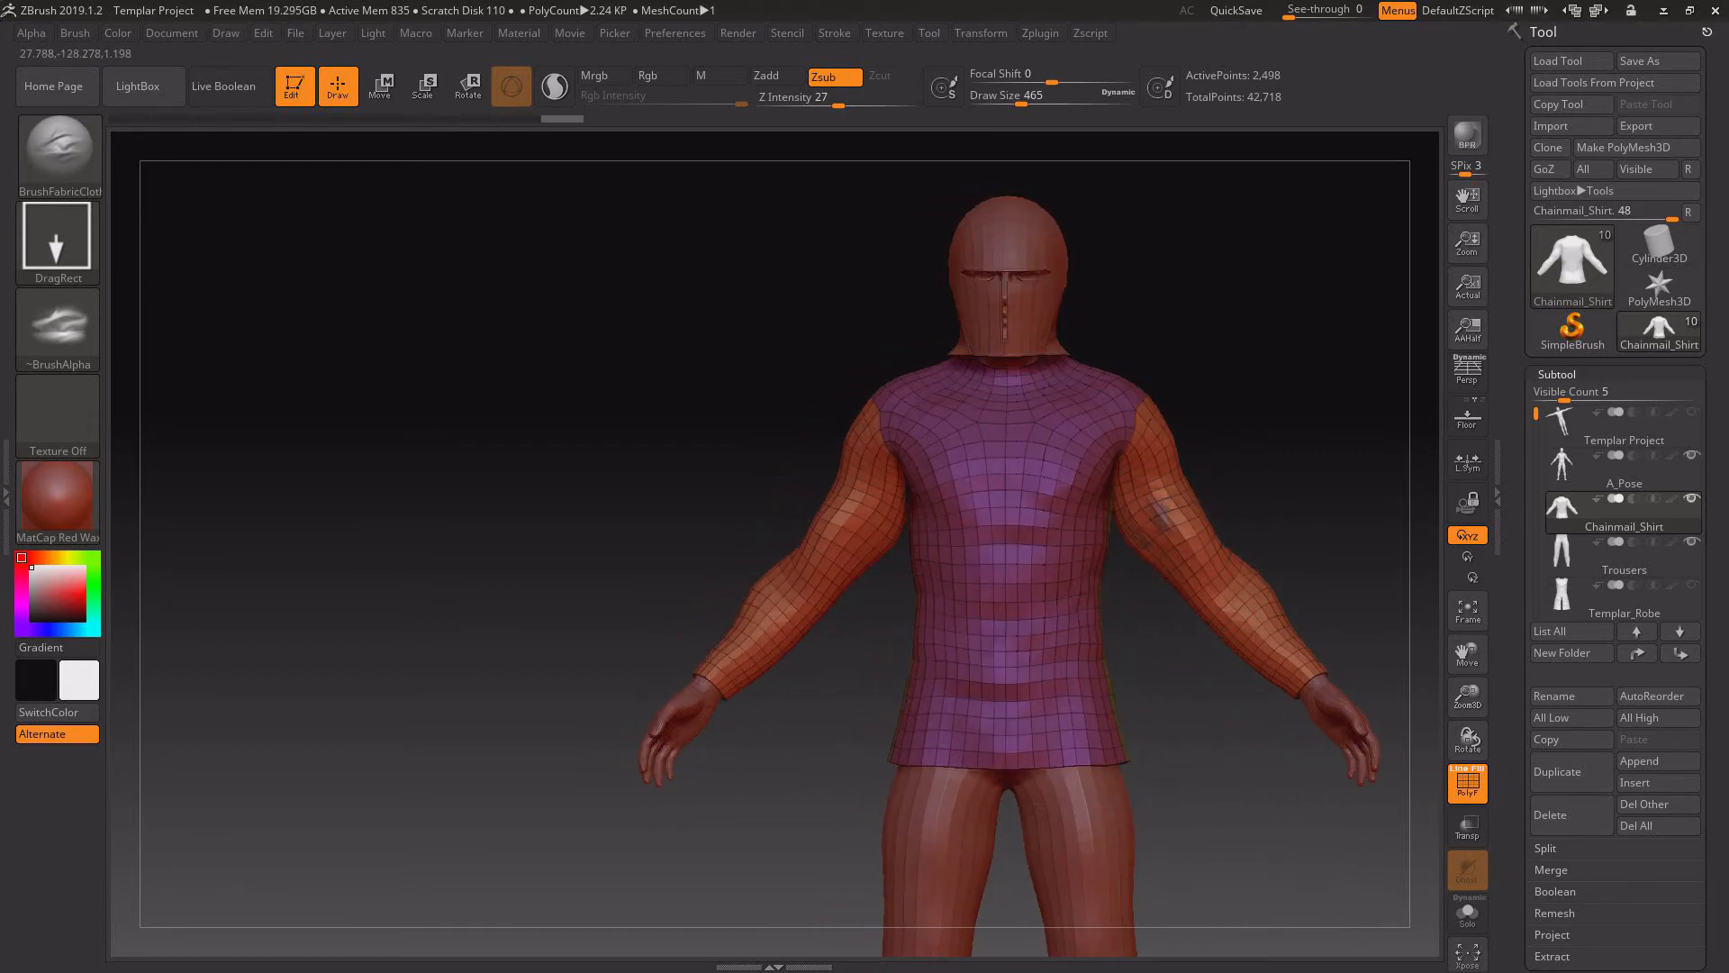
- Stamp inward fabric folds along the upper arms and forearms of the chainmail shirt's sleeves
drag(1159, 511, 1216, 584)
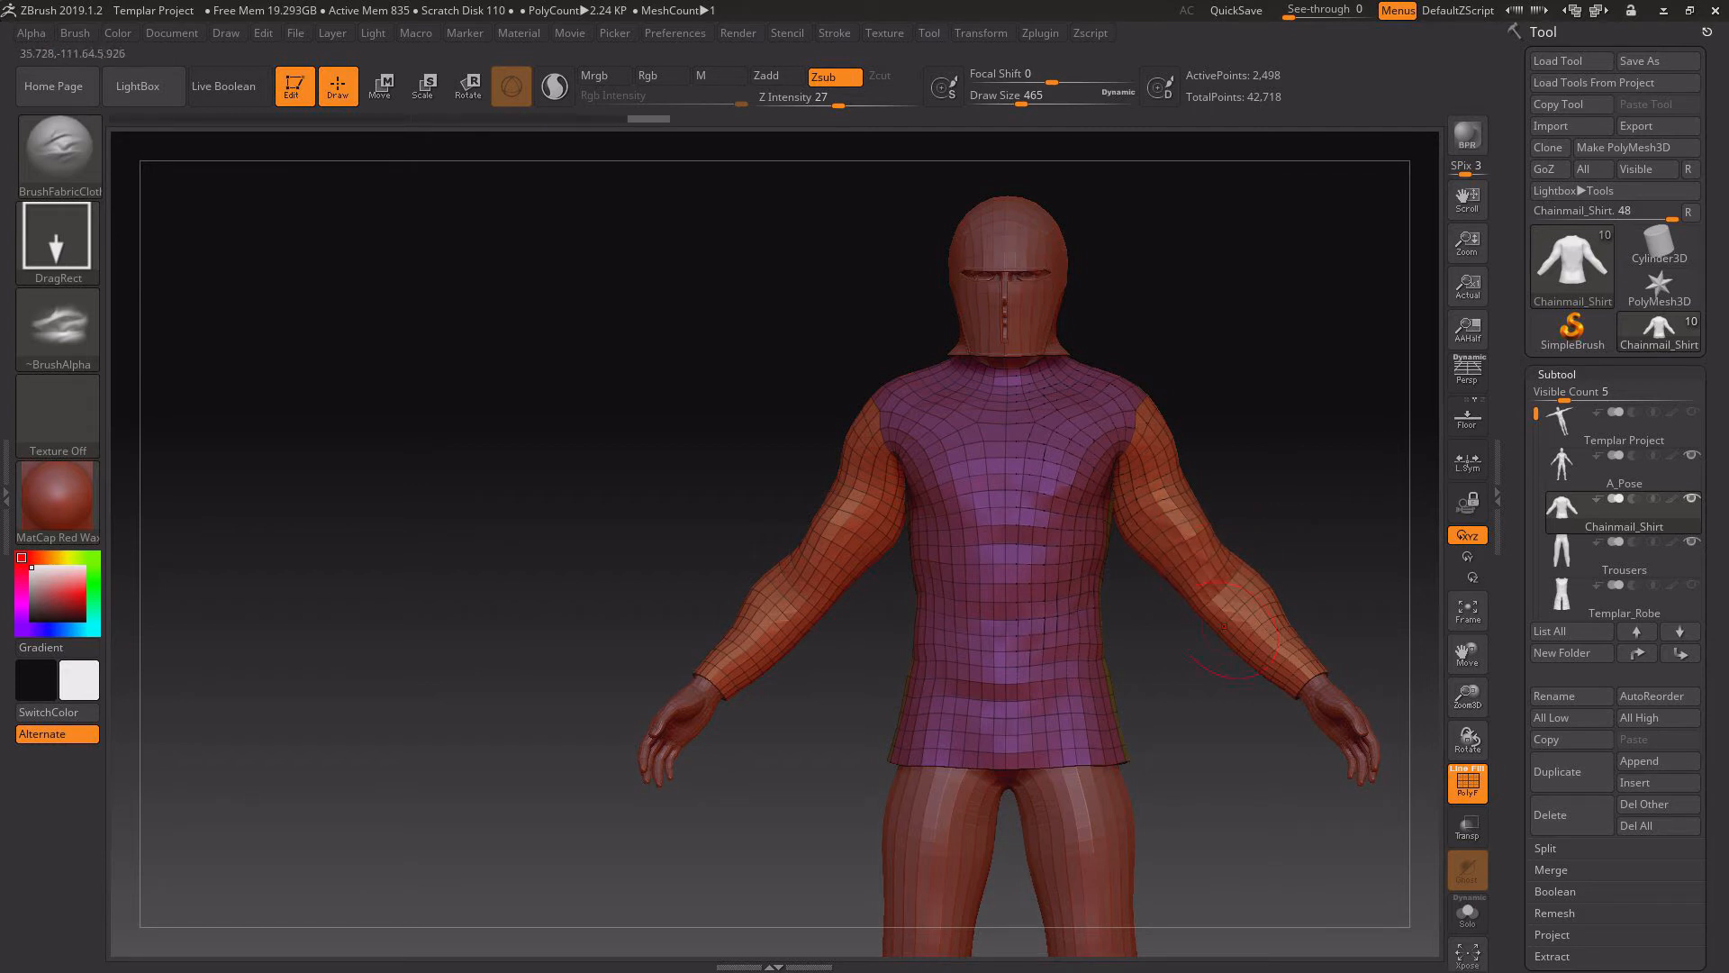
shift+drag(778, 618, 796, 627)
drag(504, 602, 807, 594)
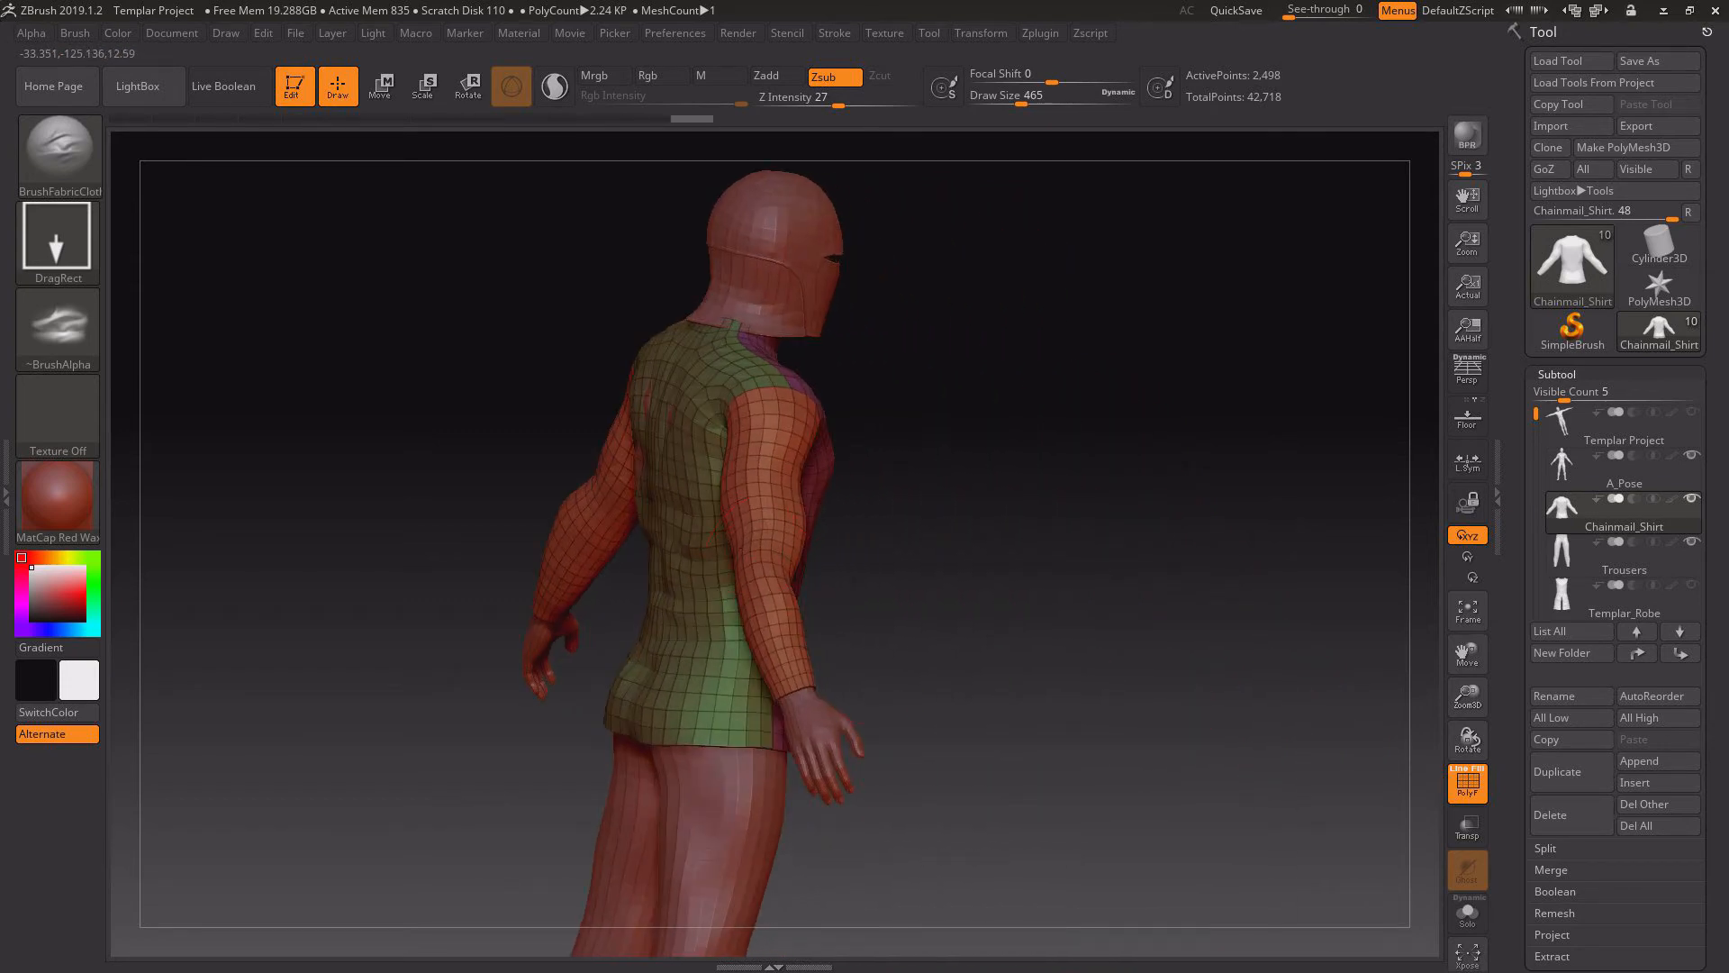
drag(914, 579, 552, 510)
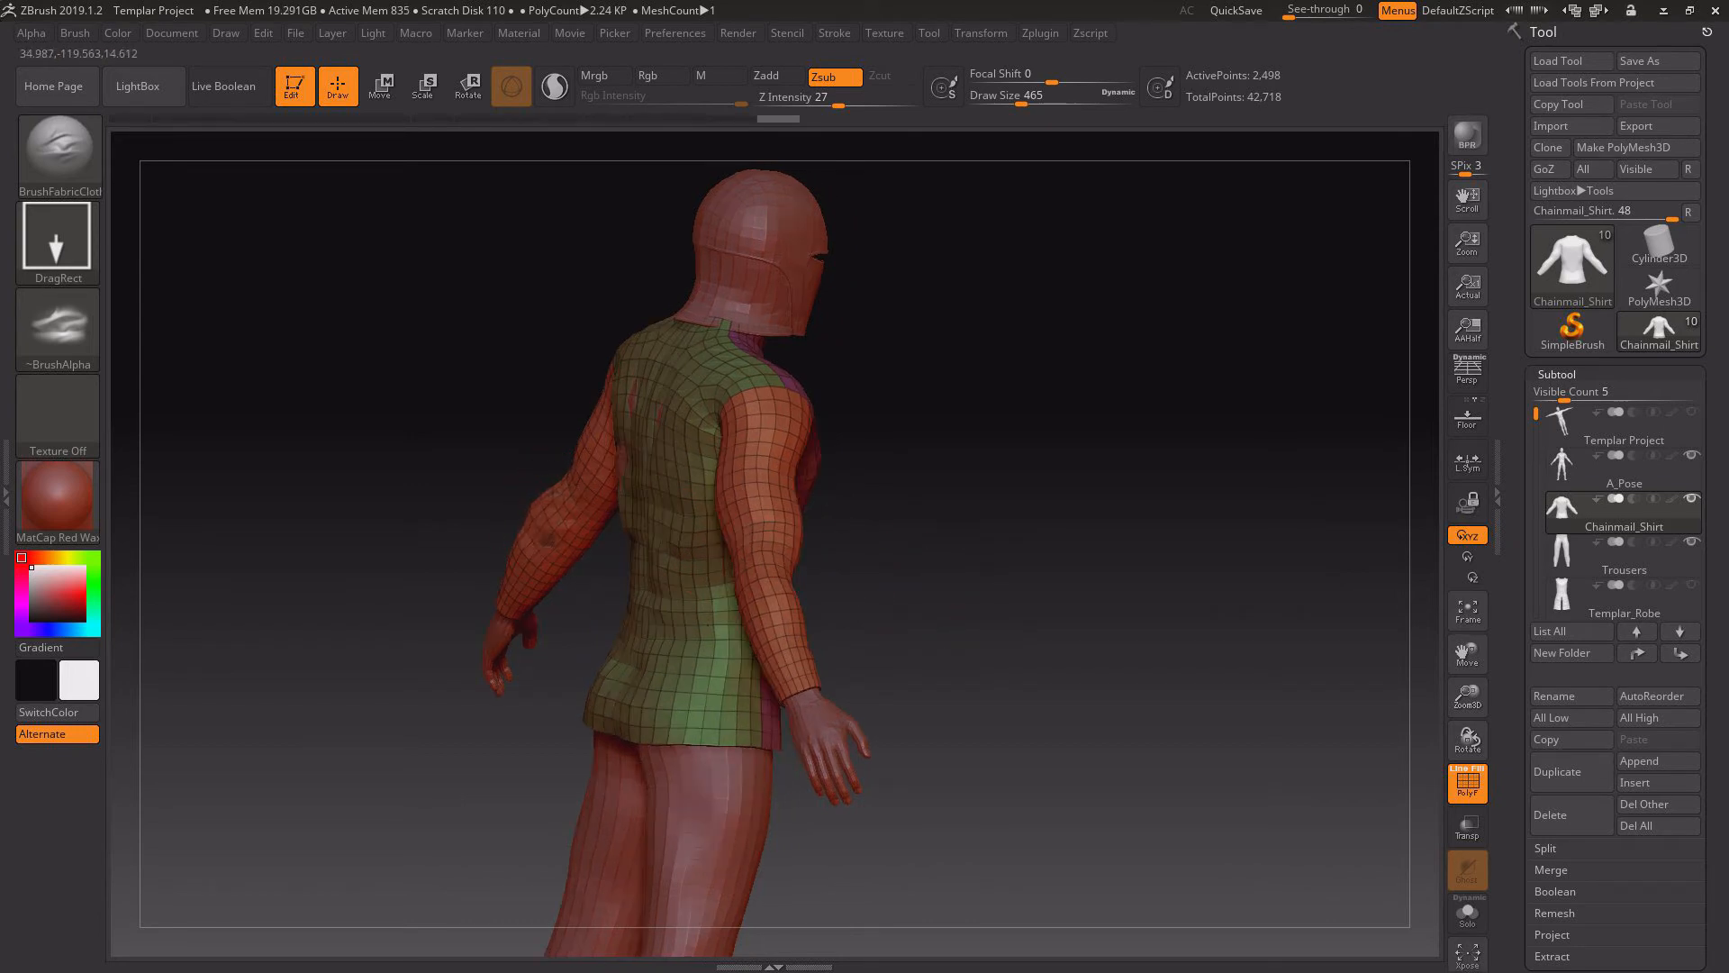
drag(413, 552, 554, 491)
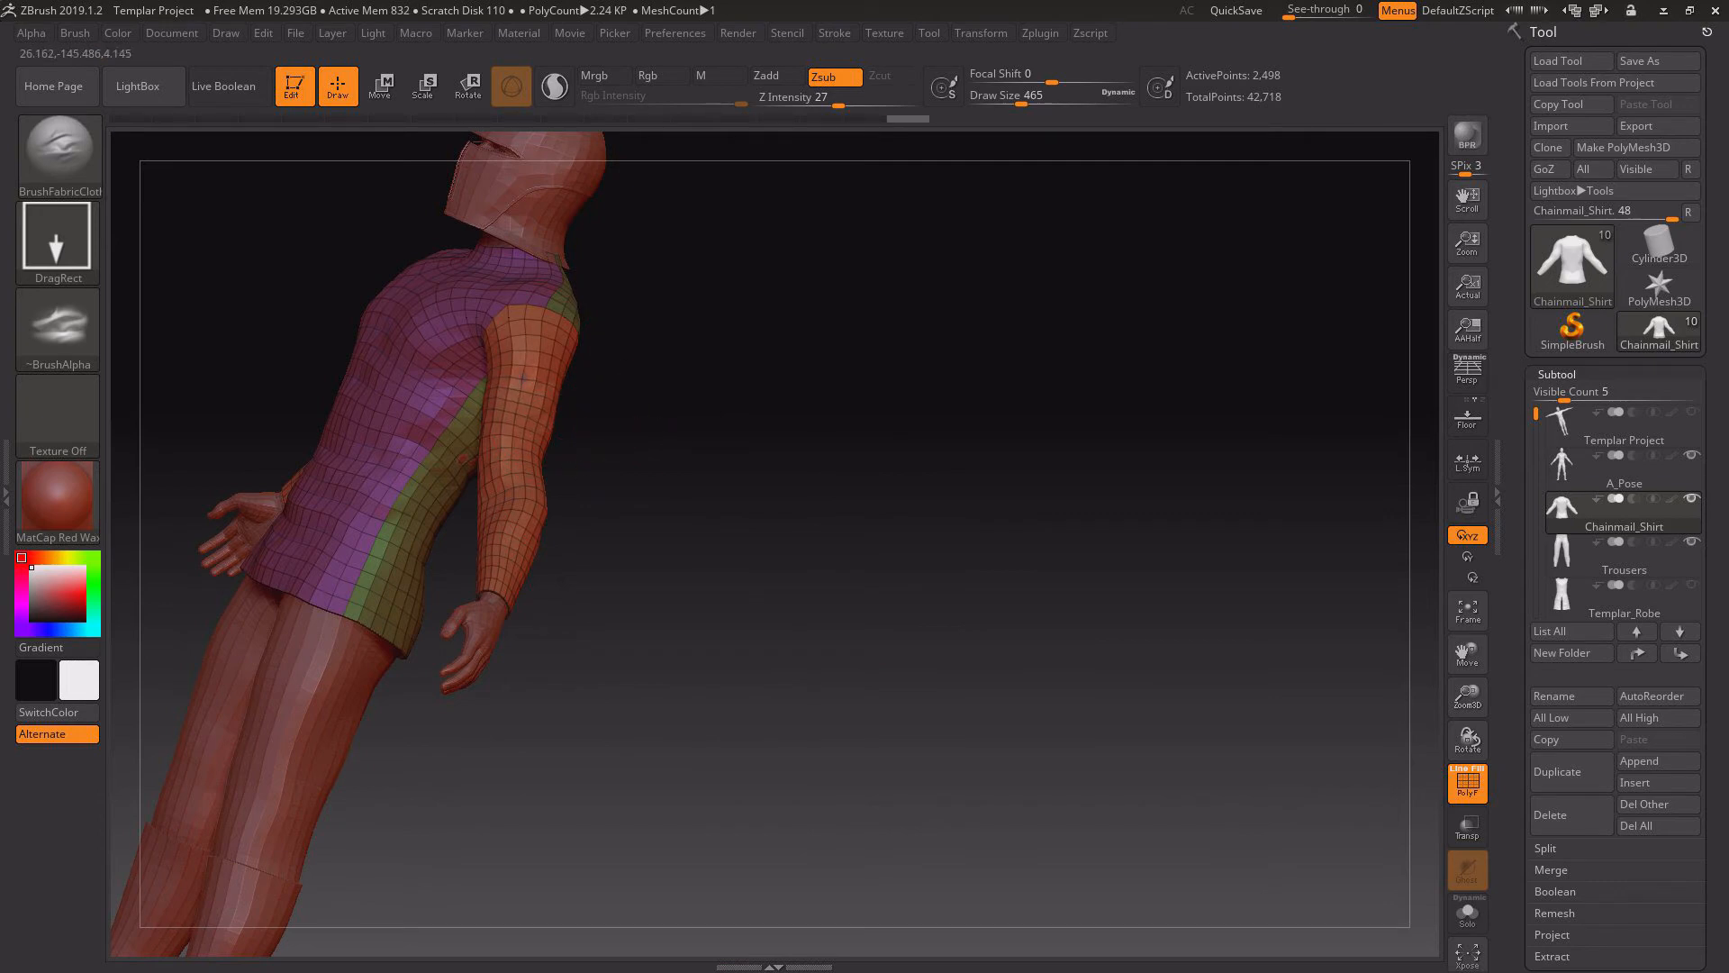
right_drag(524, 377, 555, 336)
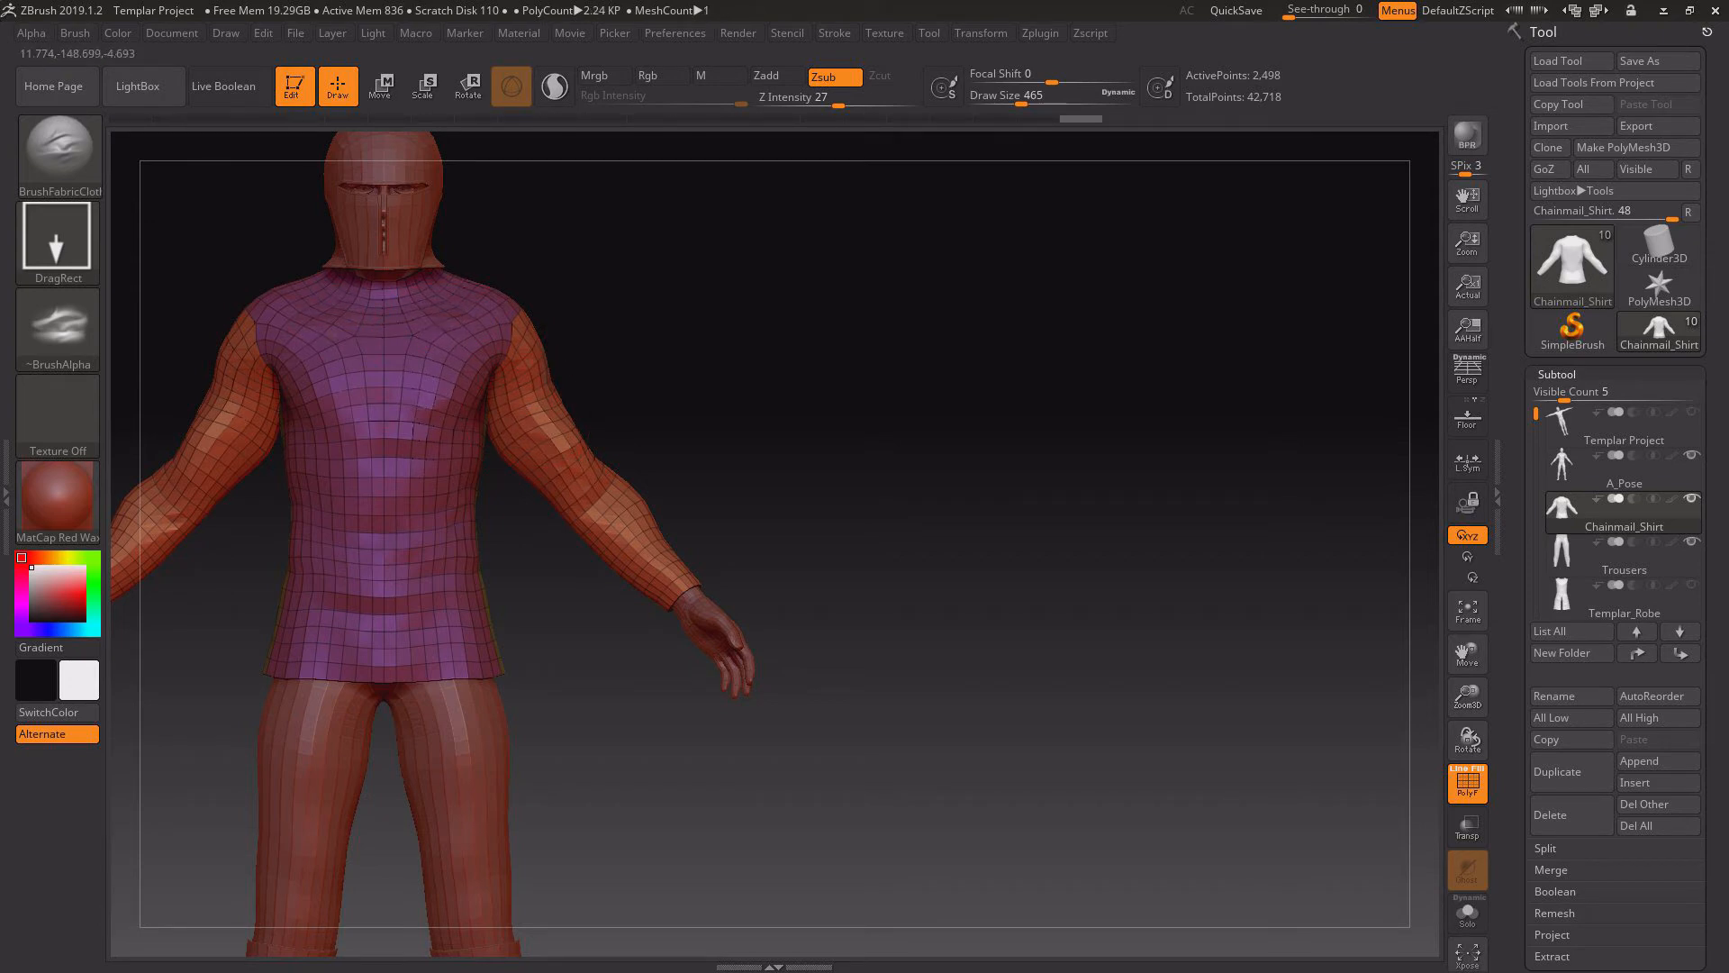
- Stamp inward fabric folds on the shirt's chest and on its lower back
drag(450, 317, 440, 416)
drag(384, 365, 398, 443)
drag(720, 504, 1116, 505)
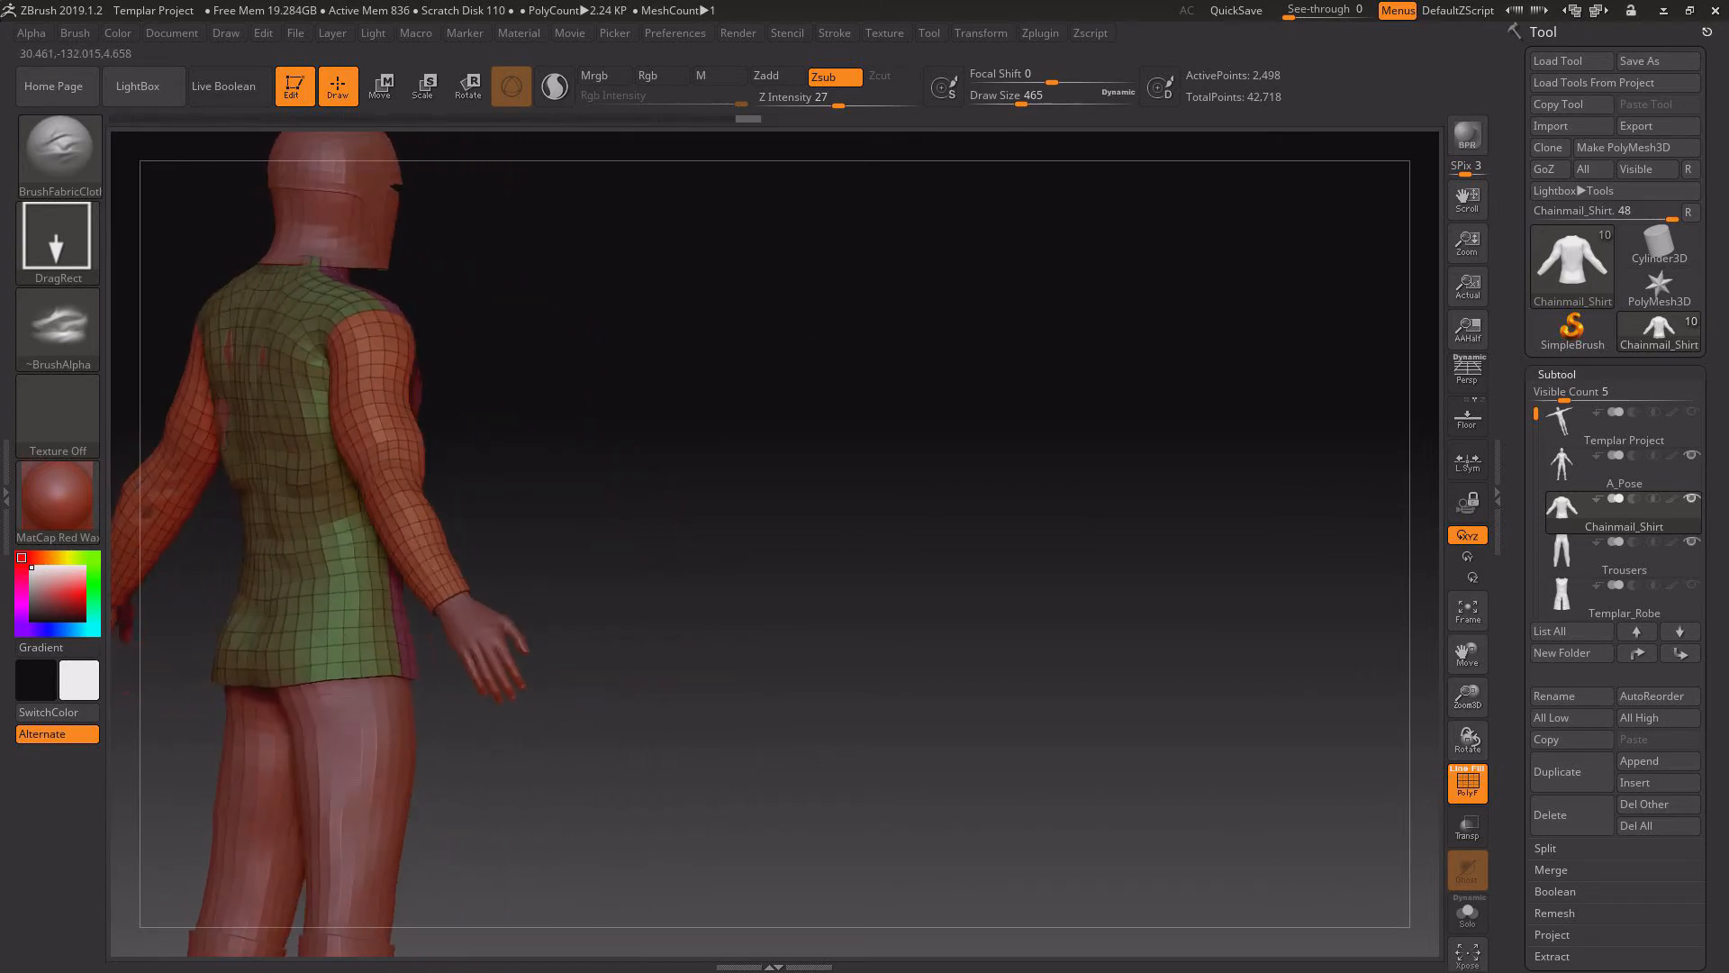
drag(793, 461, 833, 460)
drag(299, 449, 317, 603)
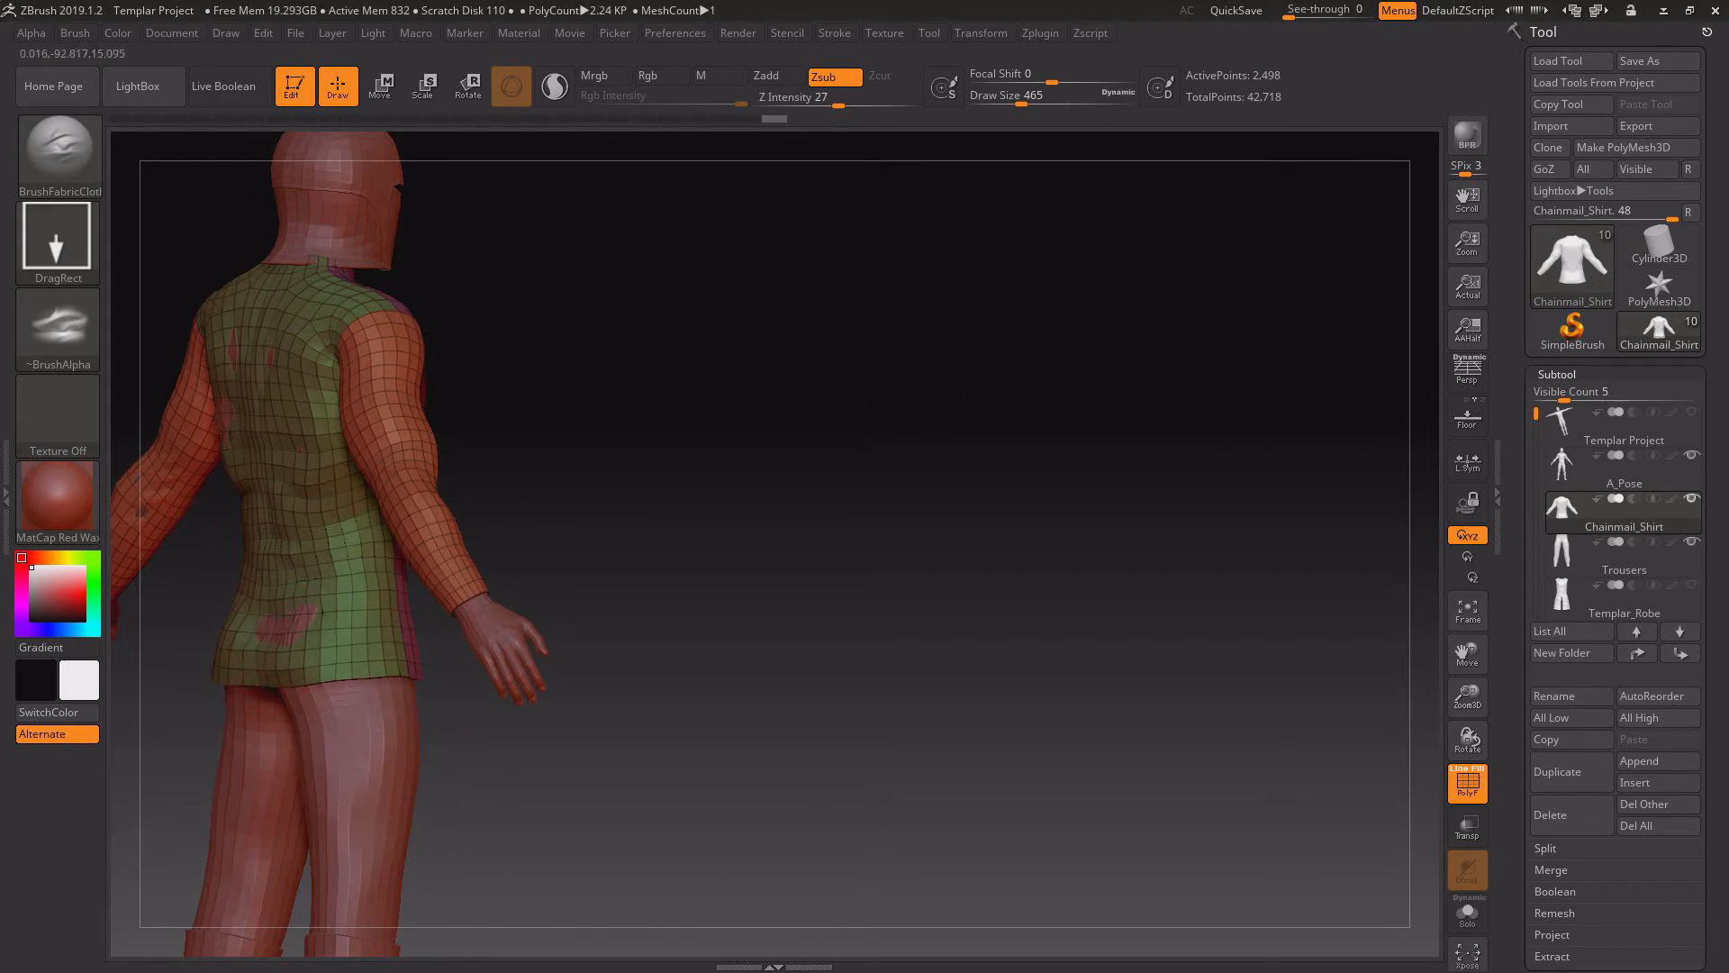
- Select the BrushFabricClothingLegs01 brush and stamp inward folds on the shirt's waist side and lower back
click(59, 151)
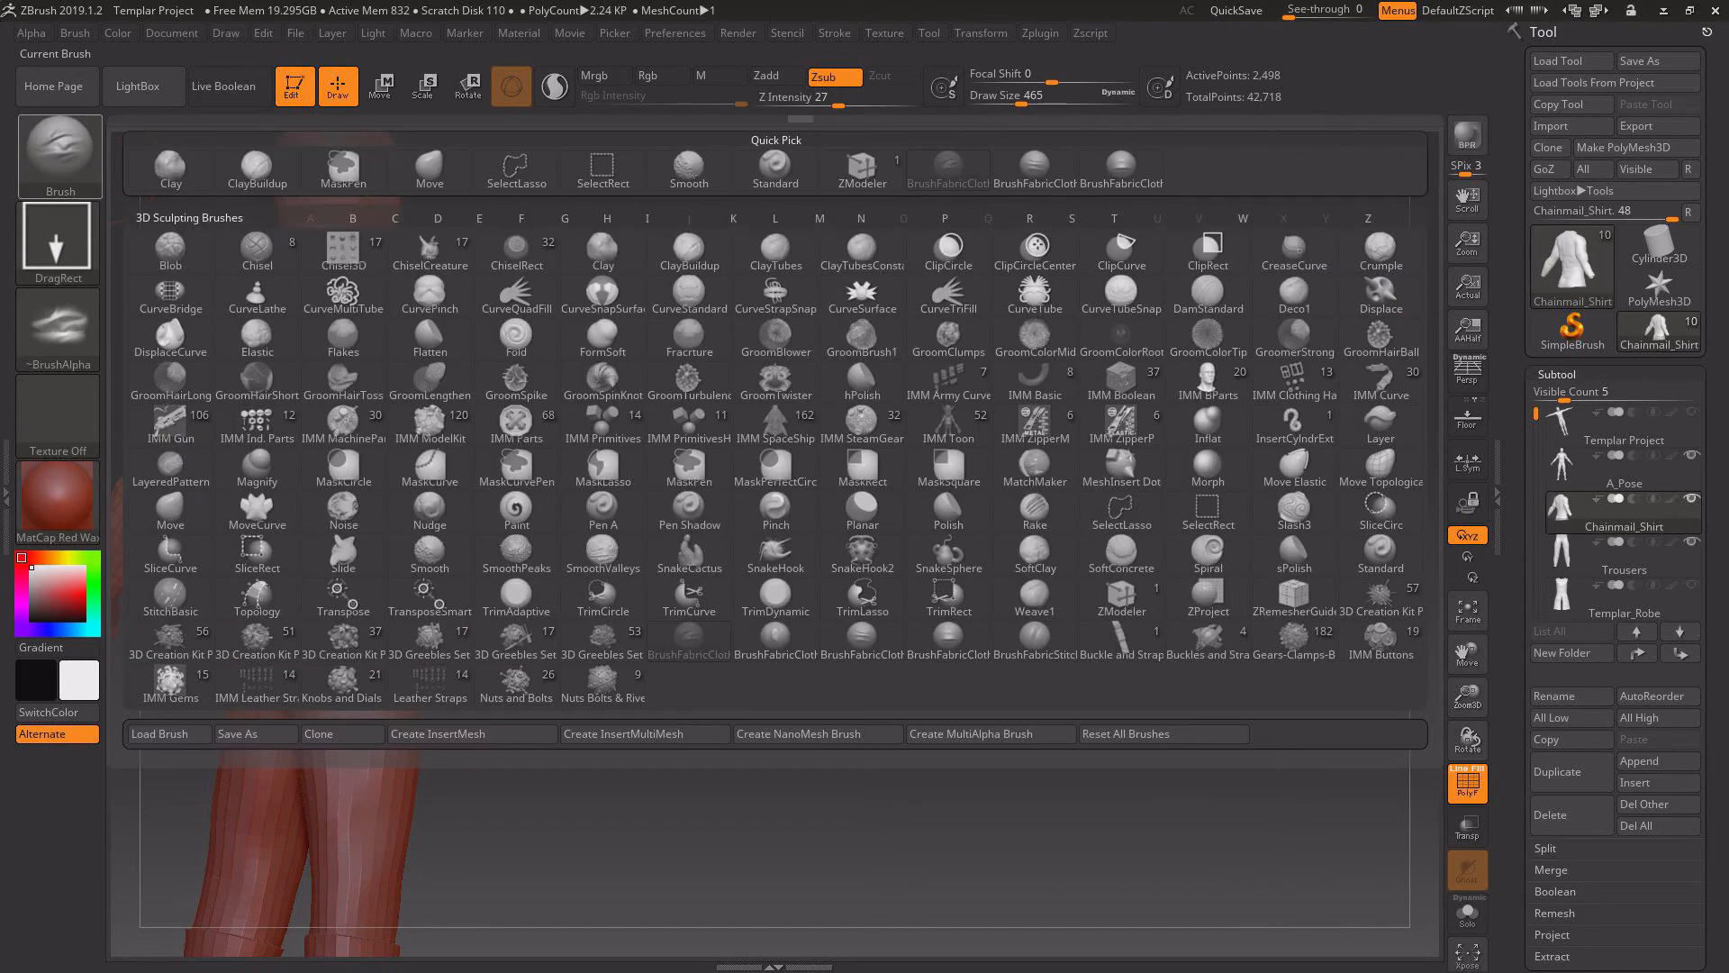
key(b)
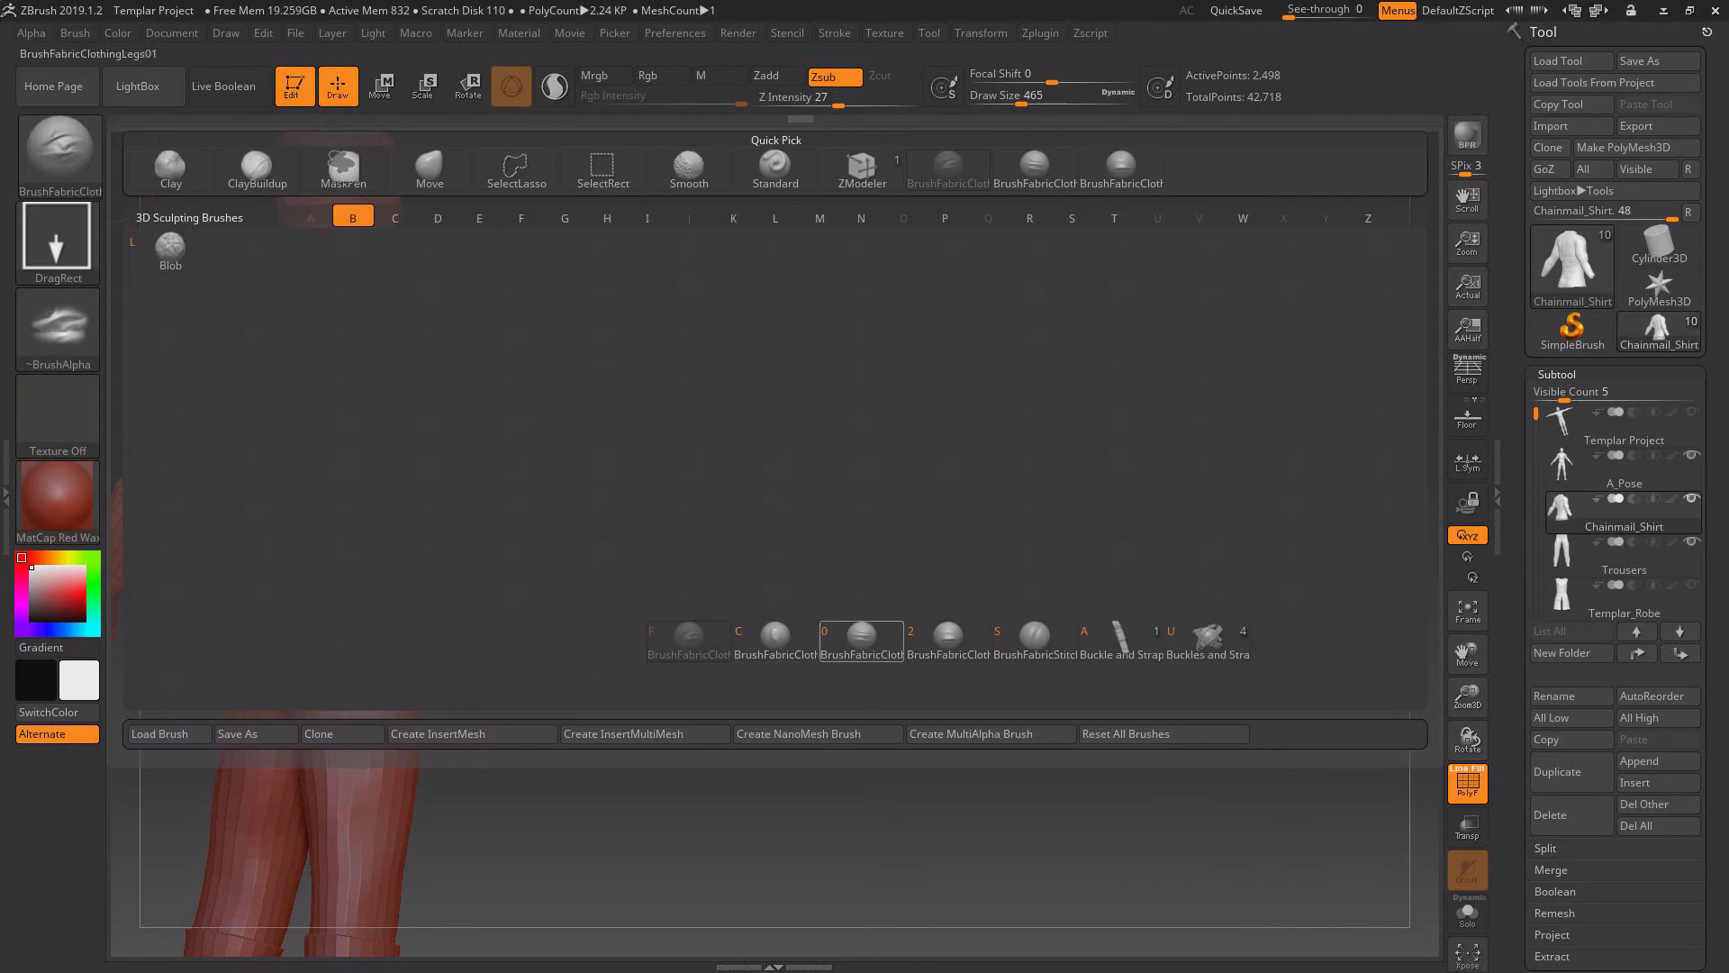
click(860, 630)
drag(350, 538, 355, 561)
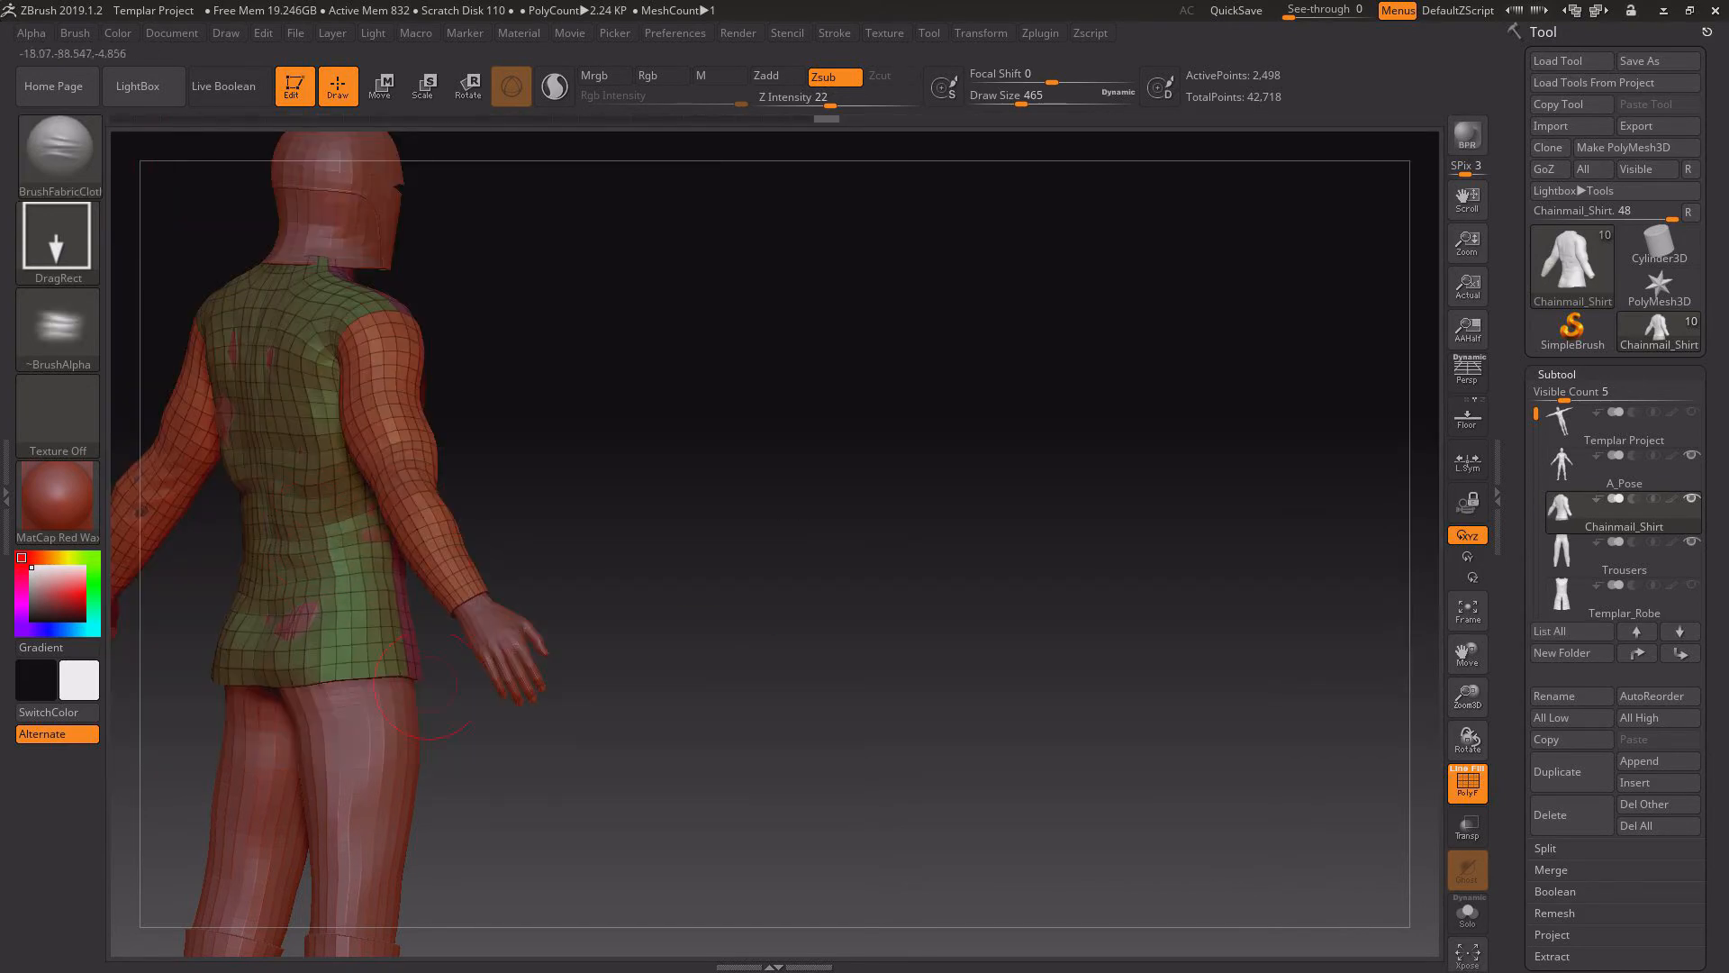
drag(630, 559, 837, 562)
drag(246, 591, 283, 674)
drag(747, 568, 631, 564)
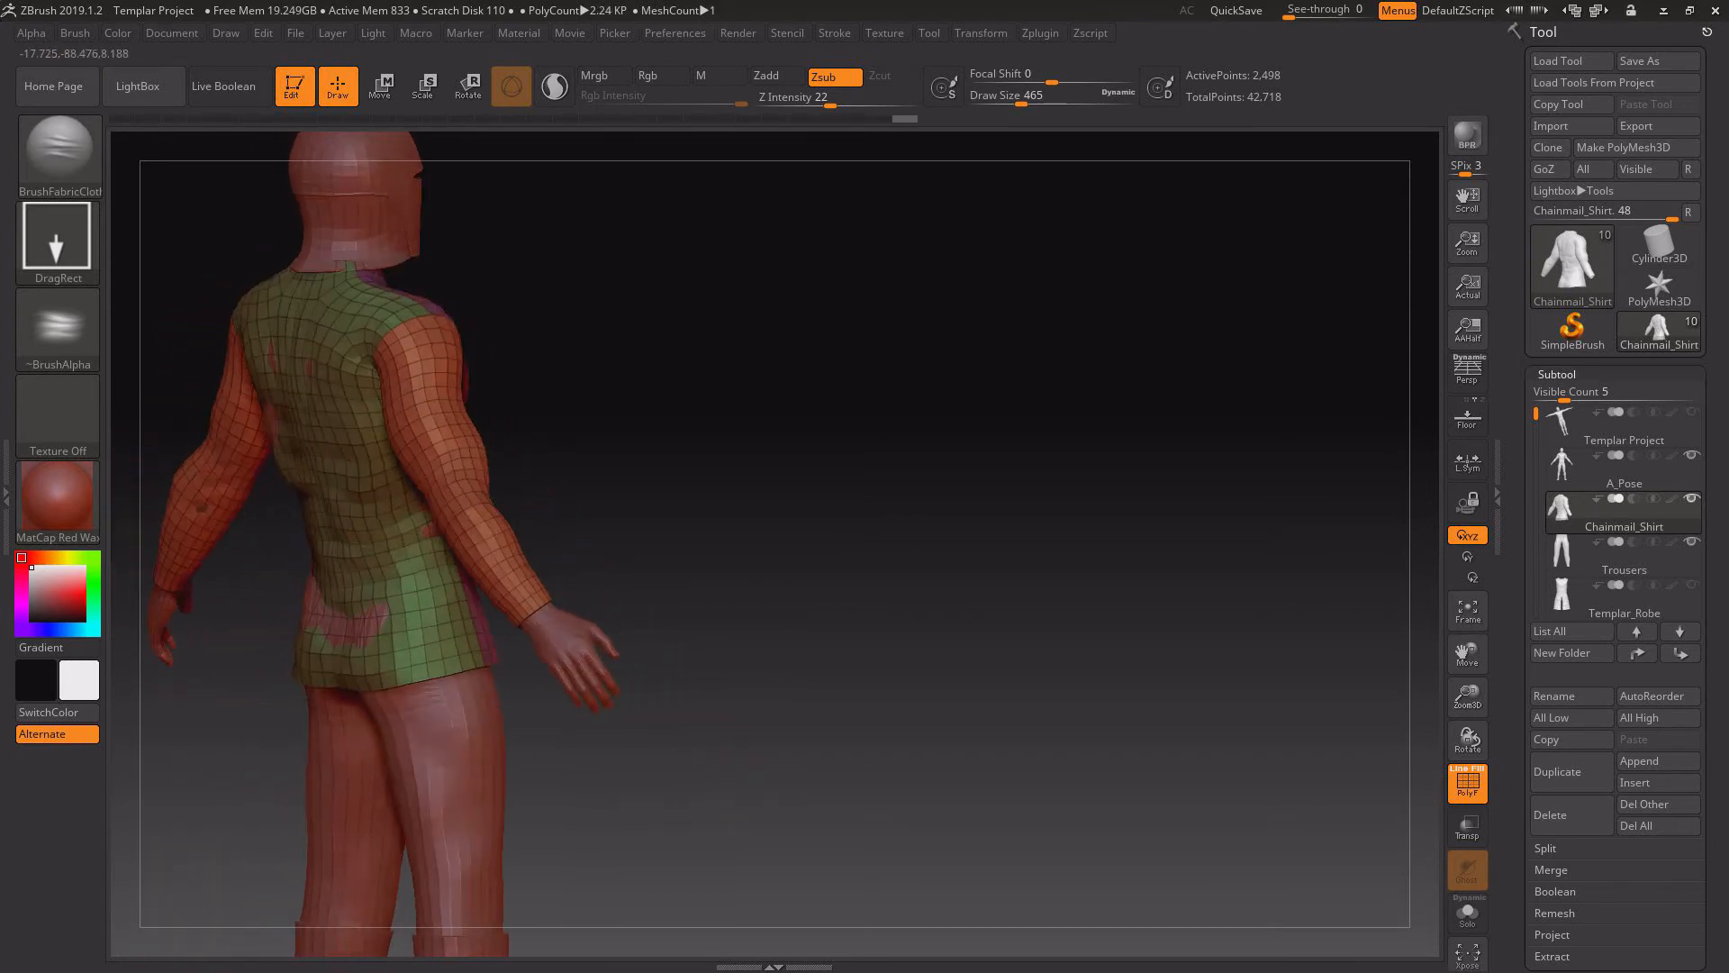
- Stamp more inward folds on the front sides and upper chest of the chainmail shirt
drag(909, 698, 658, 710)
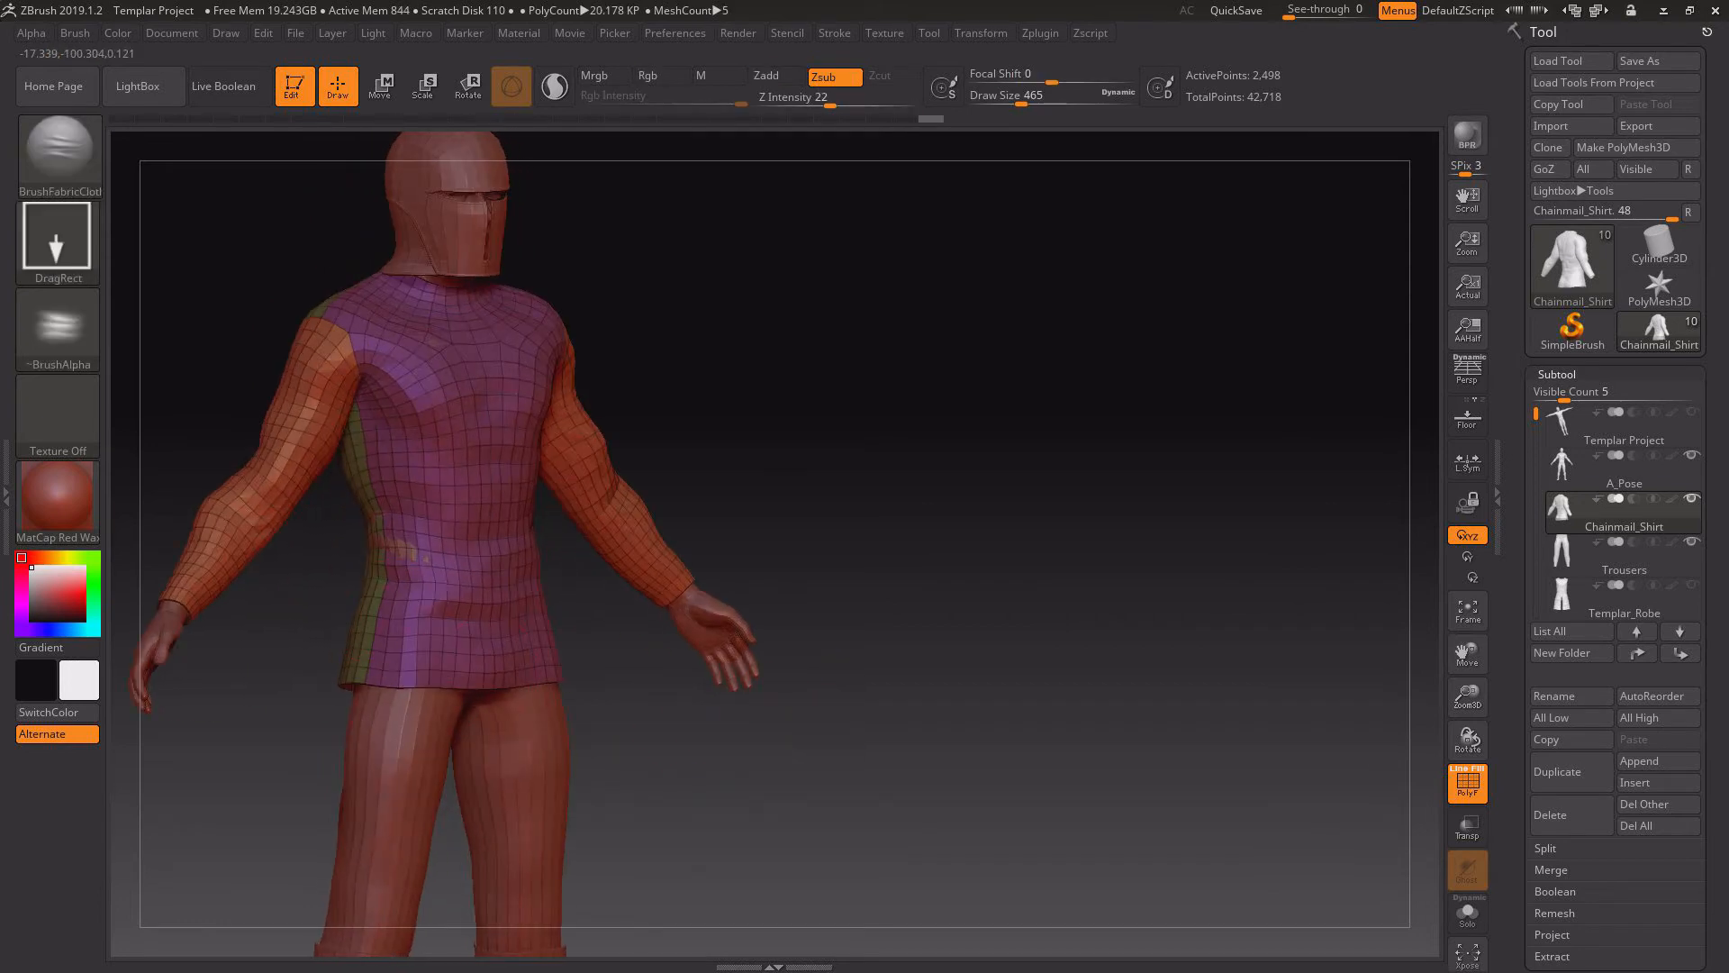
drag(810, 711, 667, 711)
drag(569, 586, 577, 612)
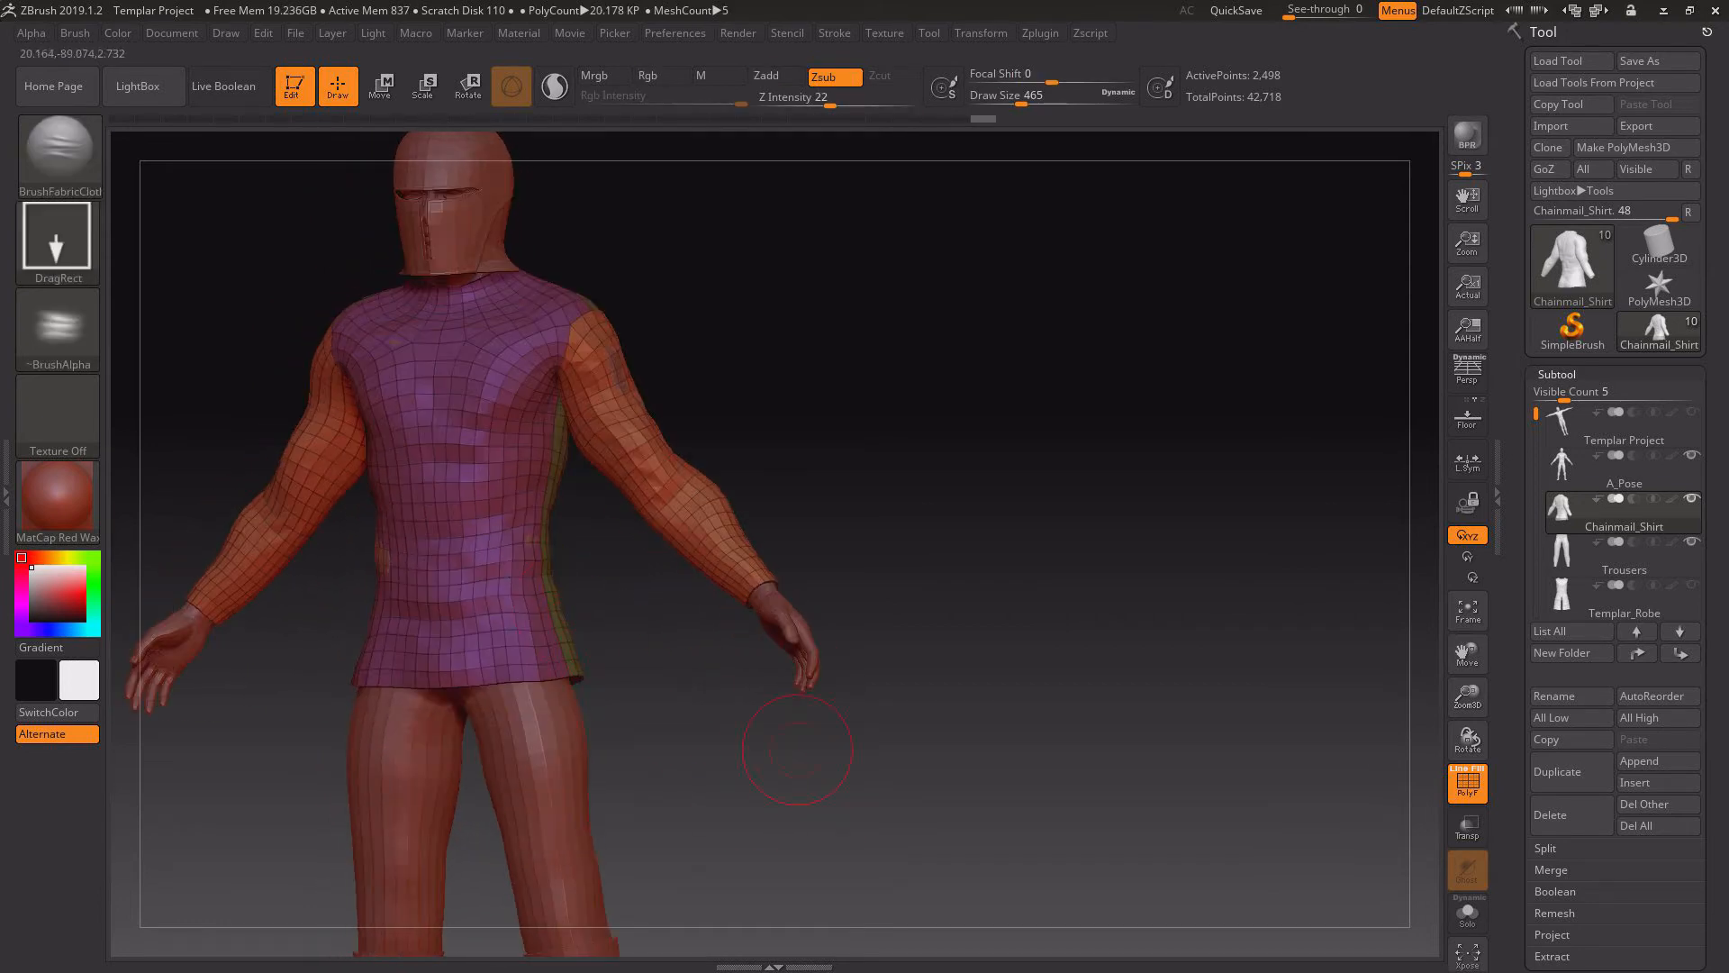
drag(792, 733, 891, 727)
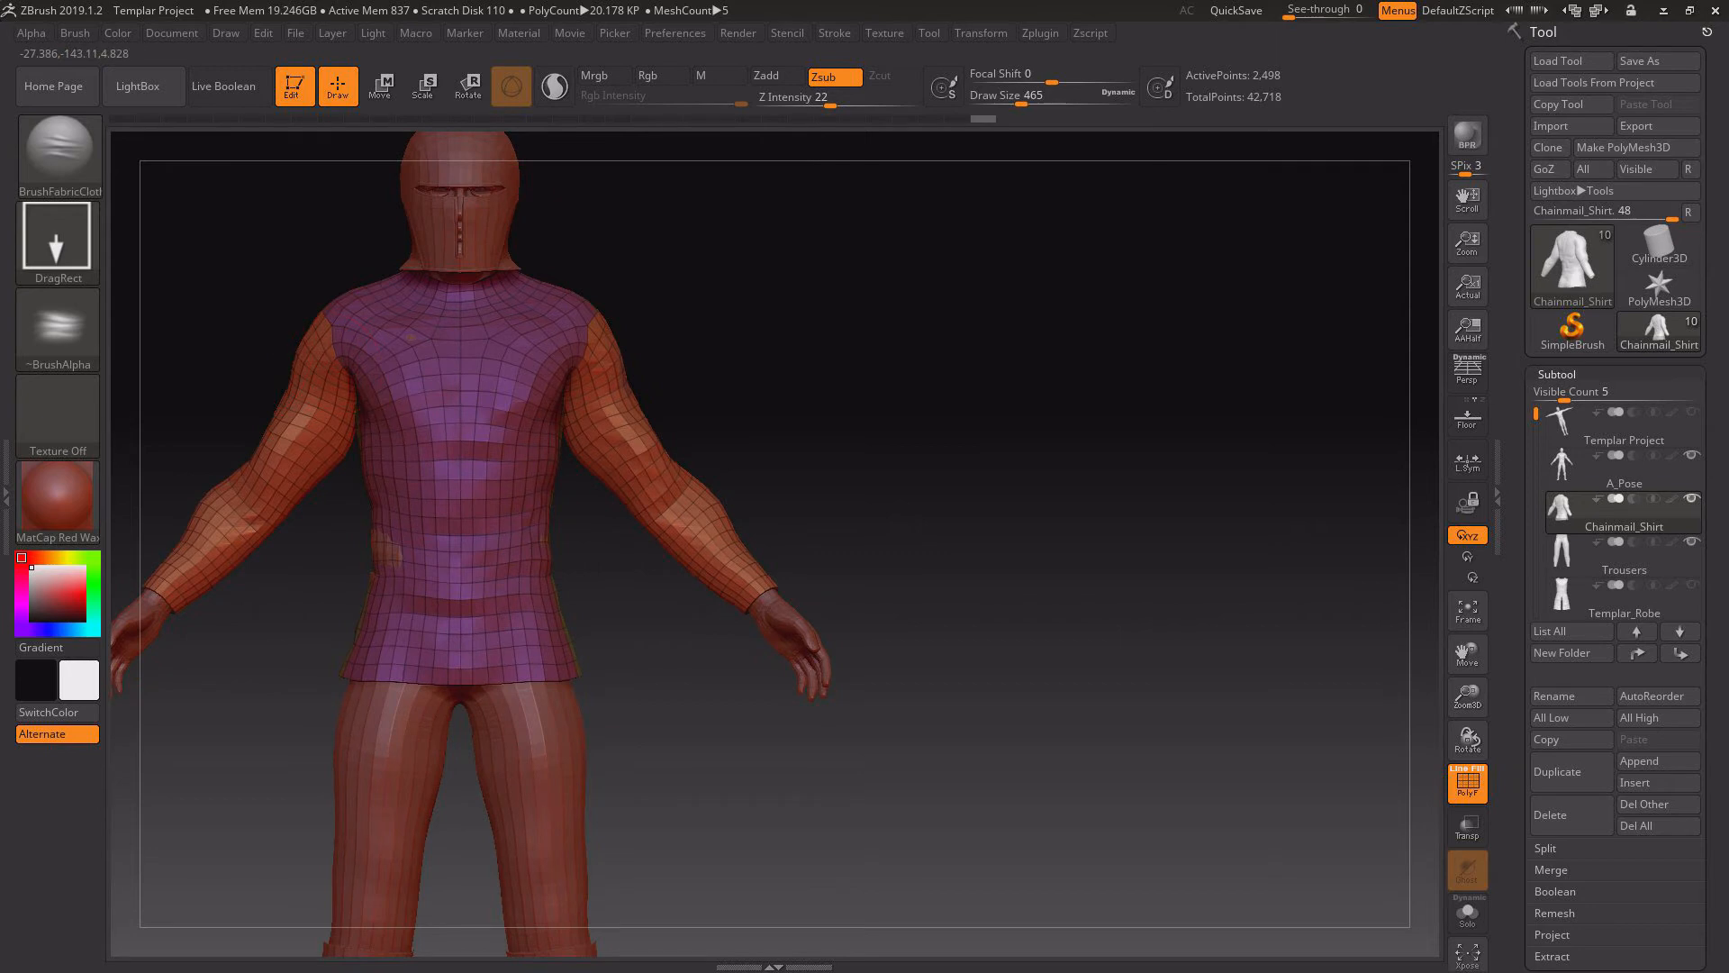
click(423, 312)
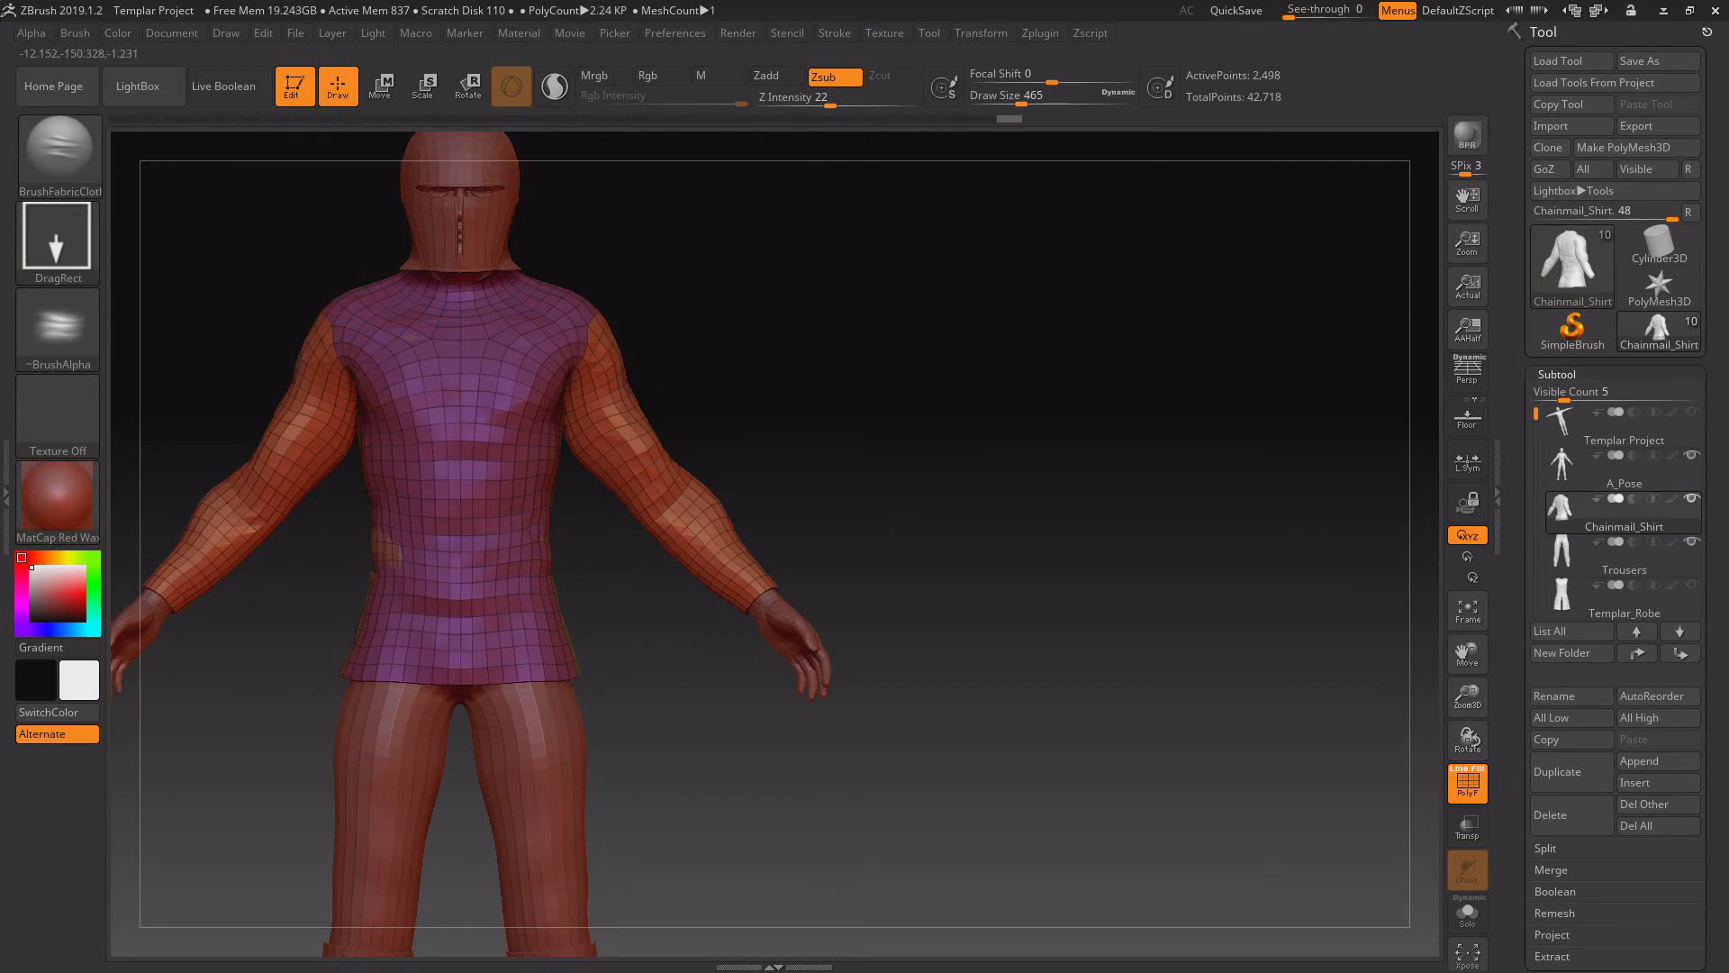
- Switch to the Move brush and pull the shirt's side outward over the body at the waist
click(59, 153)
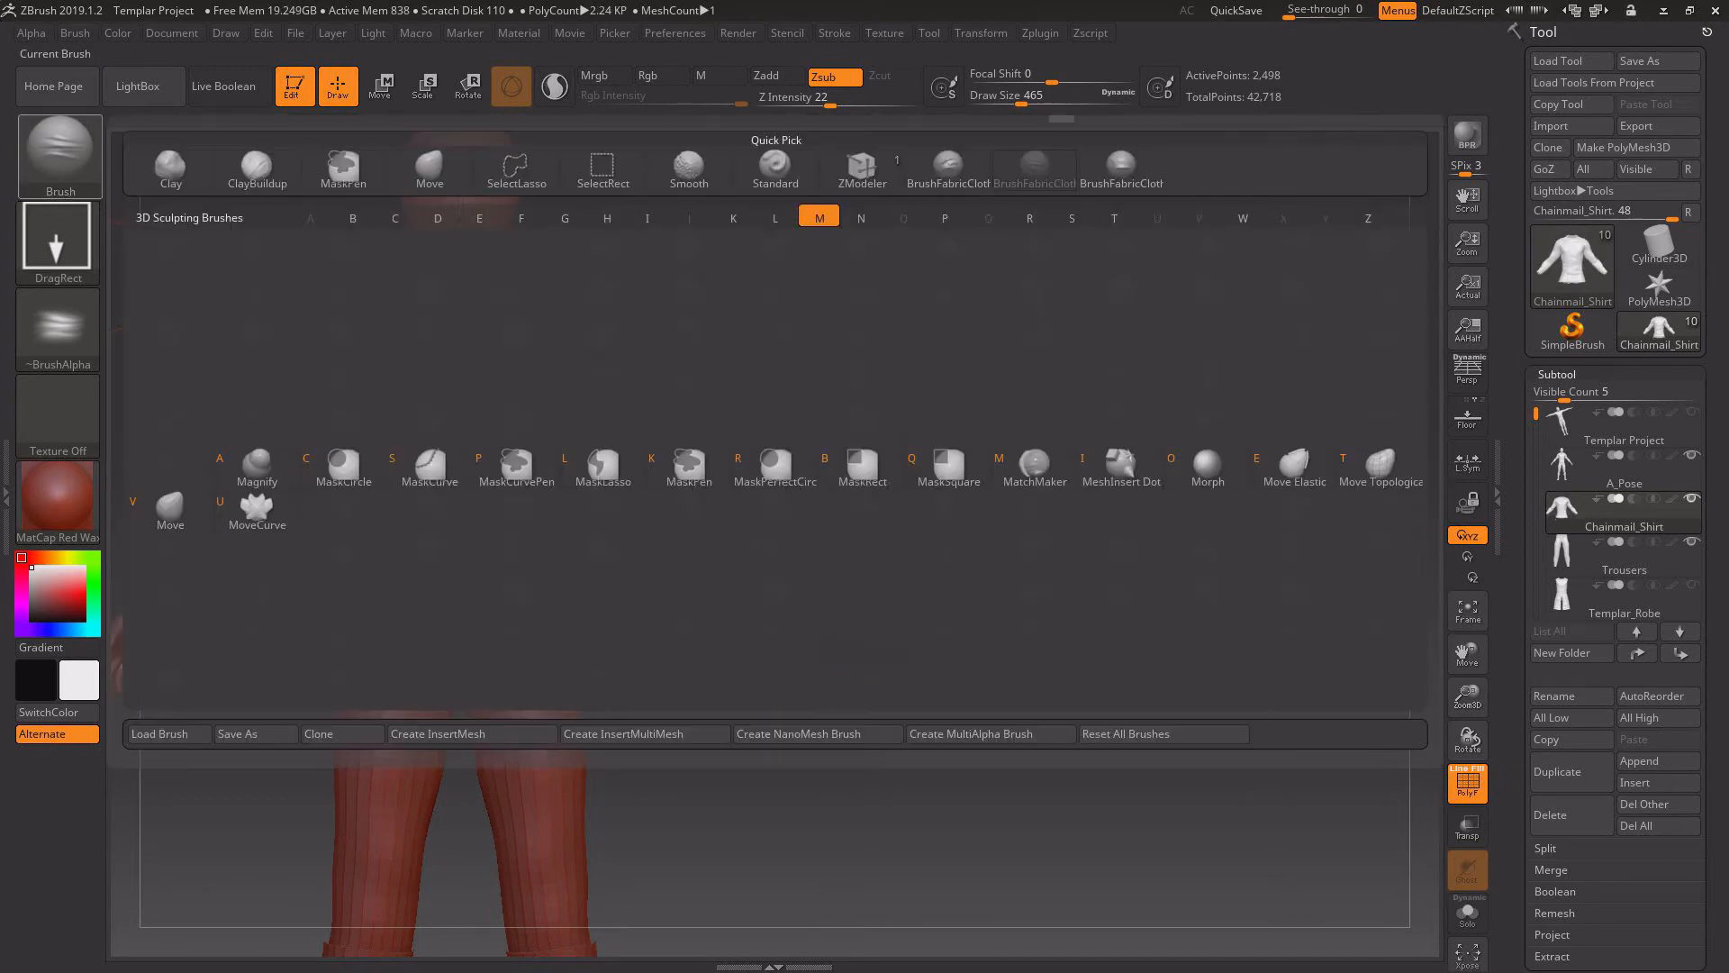
click(170, 509)
drag(1467, 695, 1468, 741)
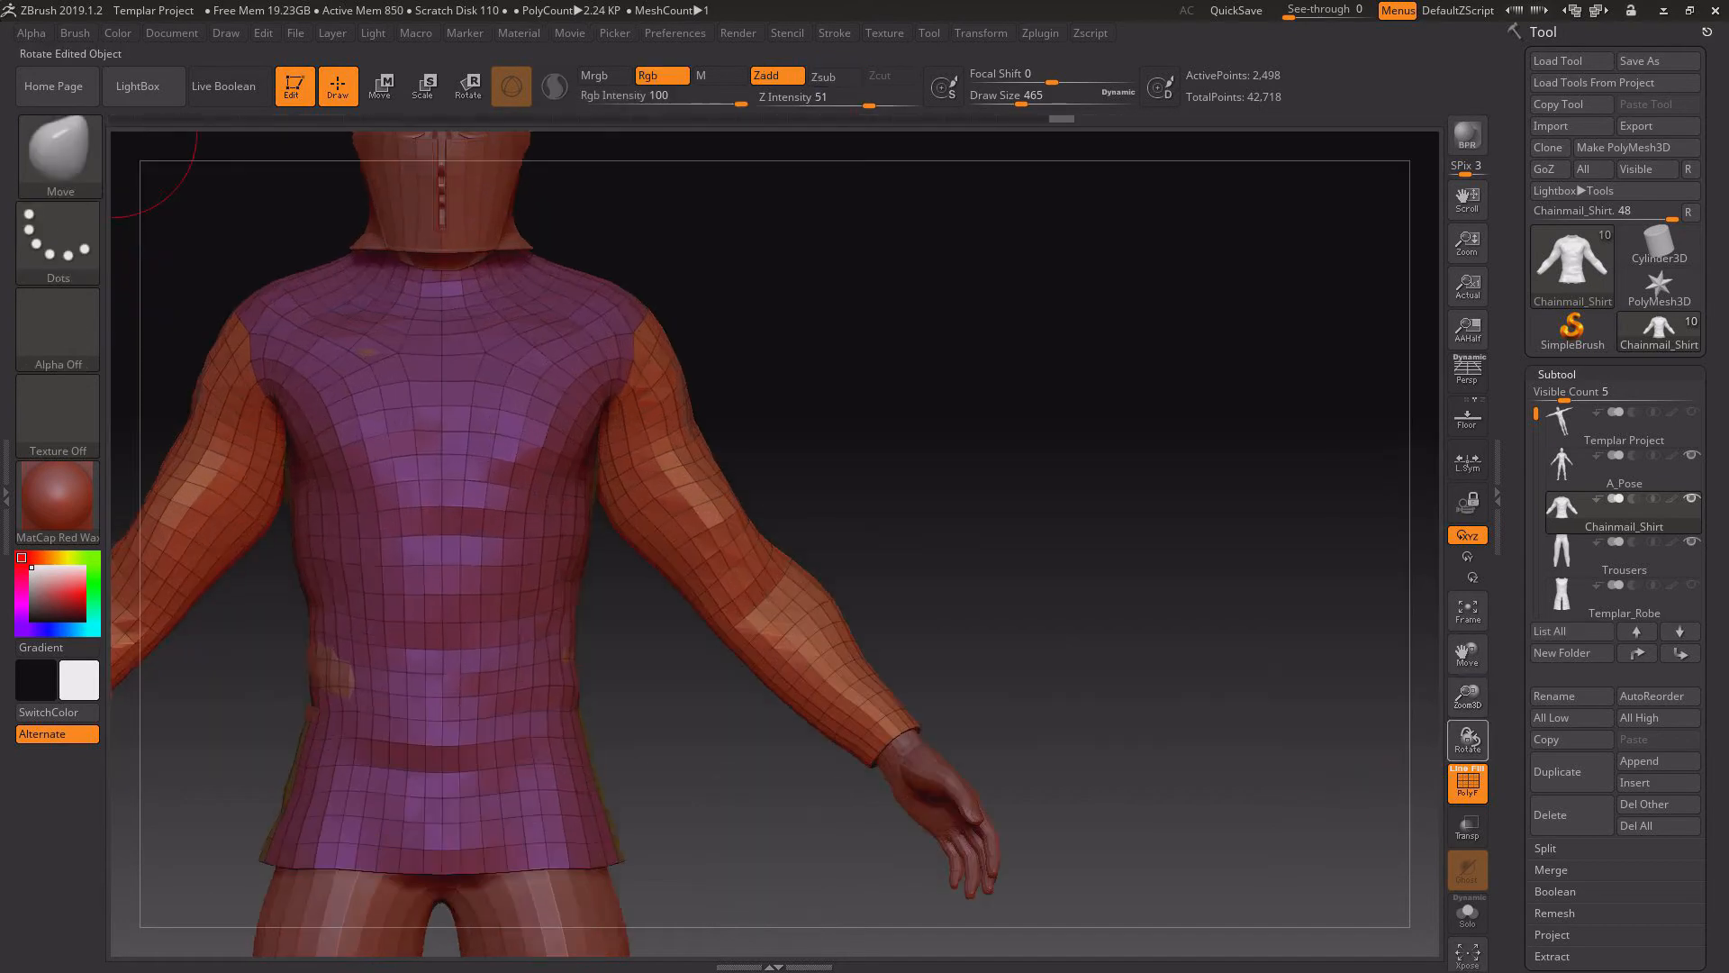
mouse_move(896, 506)
alt+mouse_down()
mouse_move(1116, 501)
mouse_move(860, 515)
mouse_move(673, 752)
alt+mouse_up()
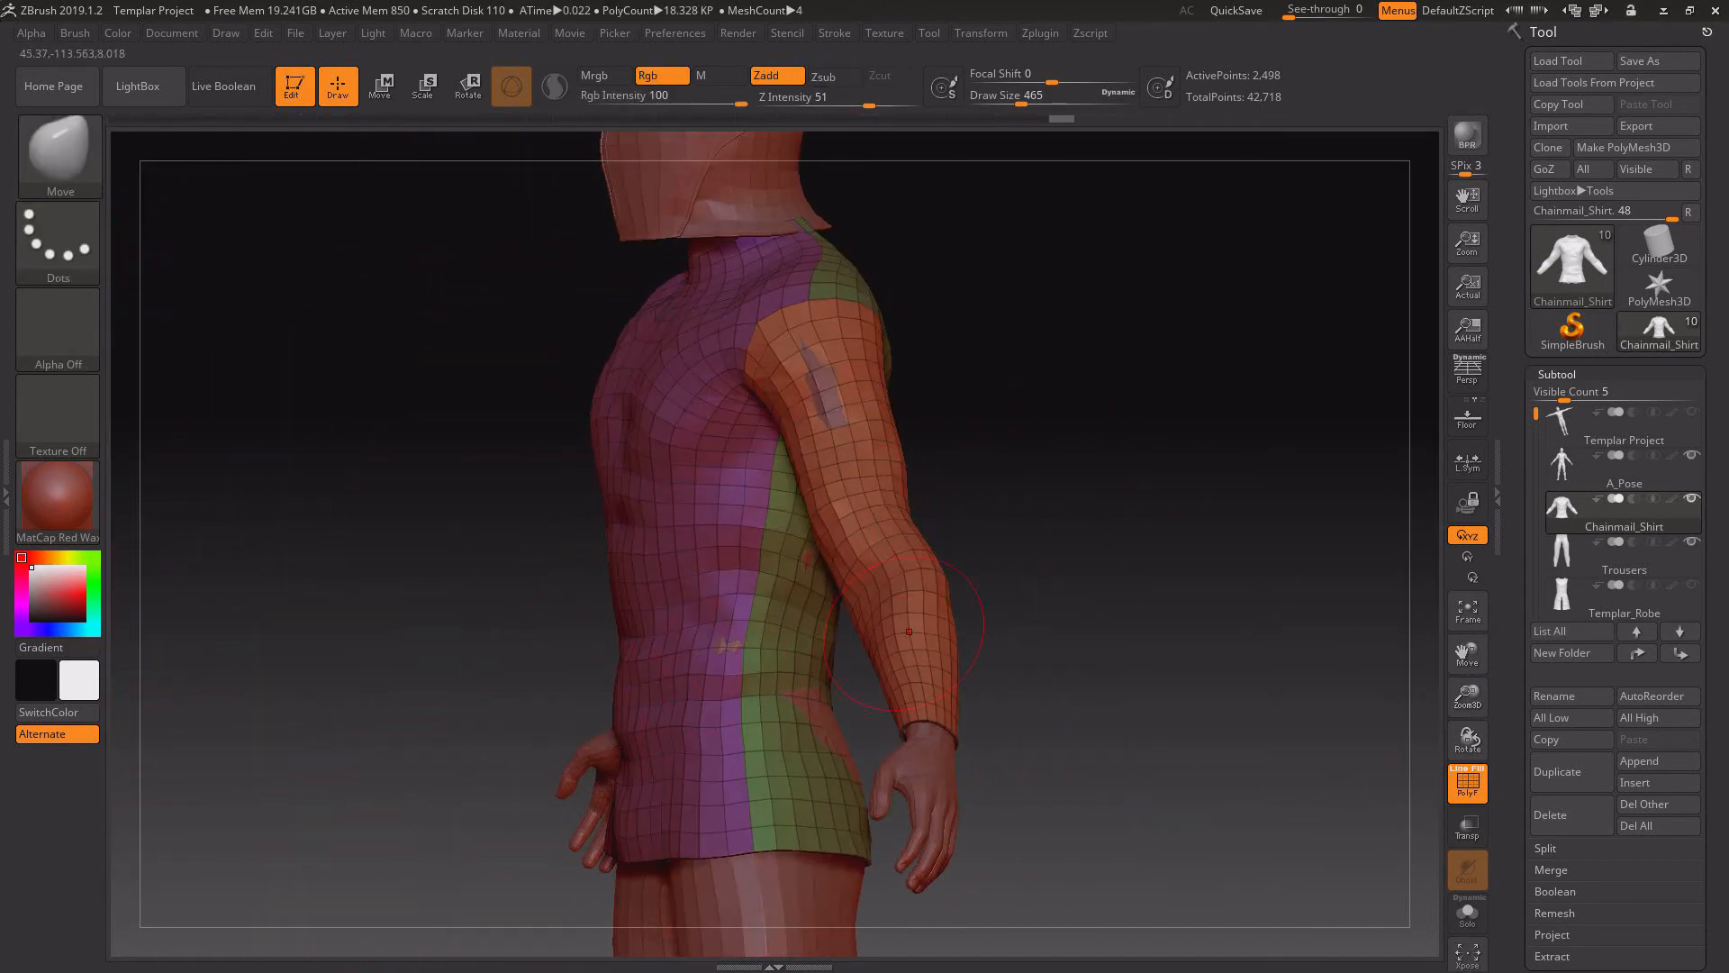
drag(908, 631, 851, 755)
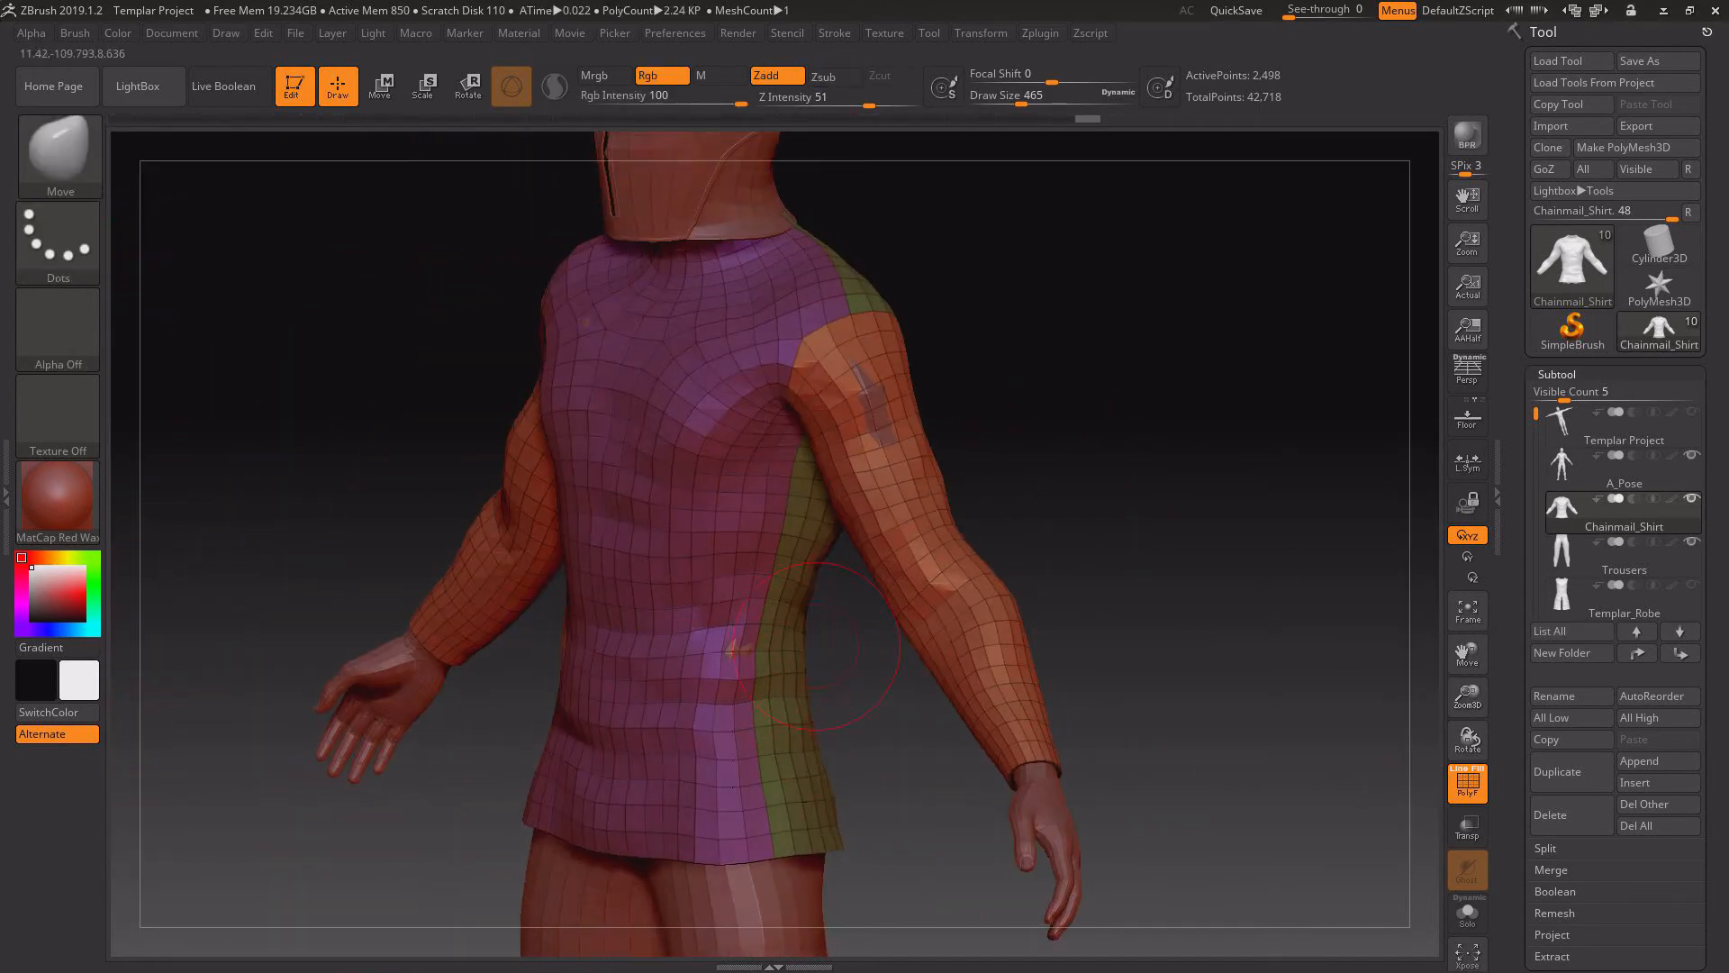
mouse_move(855, 668)
mouse_down()
mouse_move(841, 700)
mouse_move(860, 735)
mouse_up()
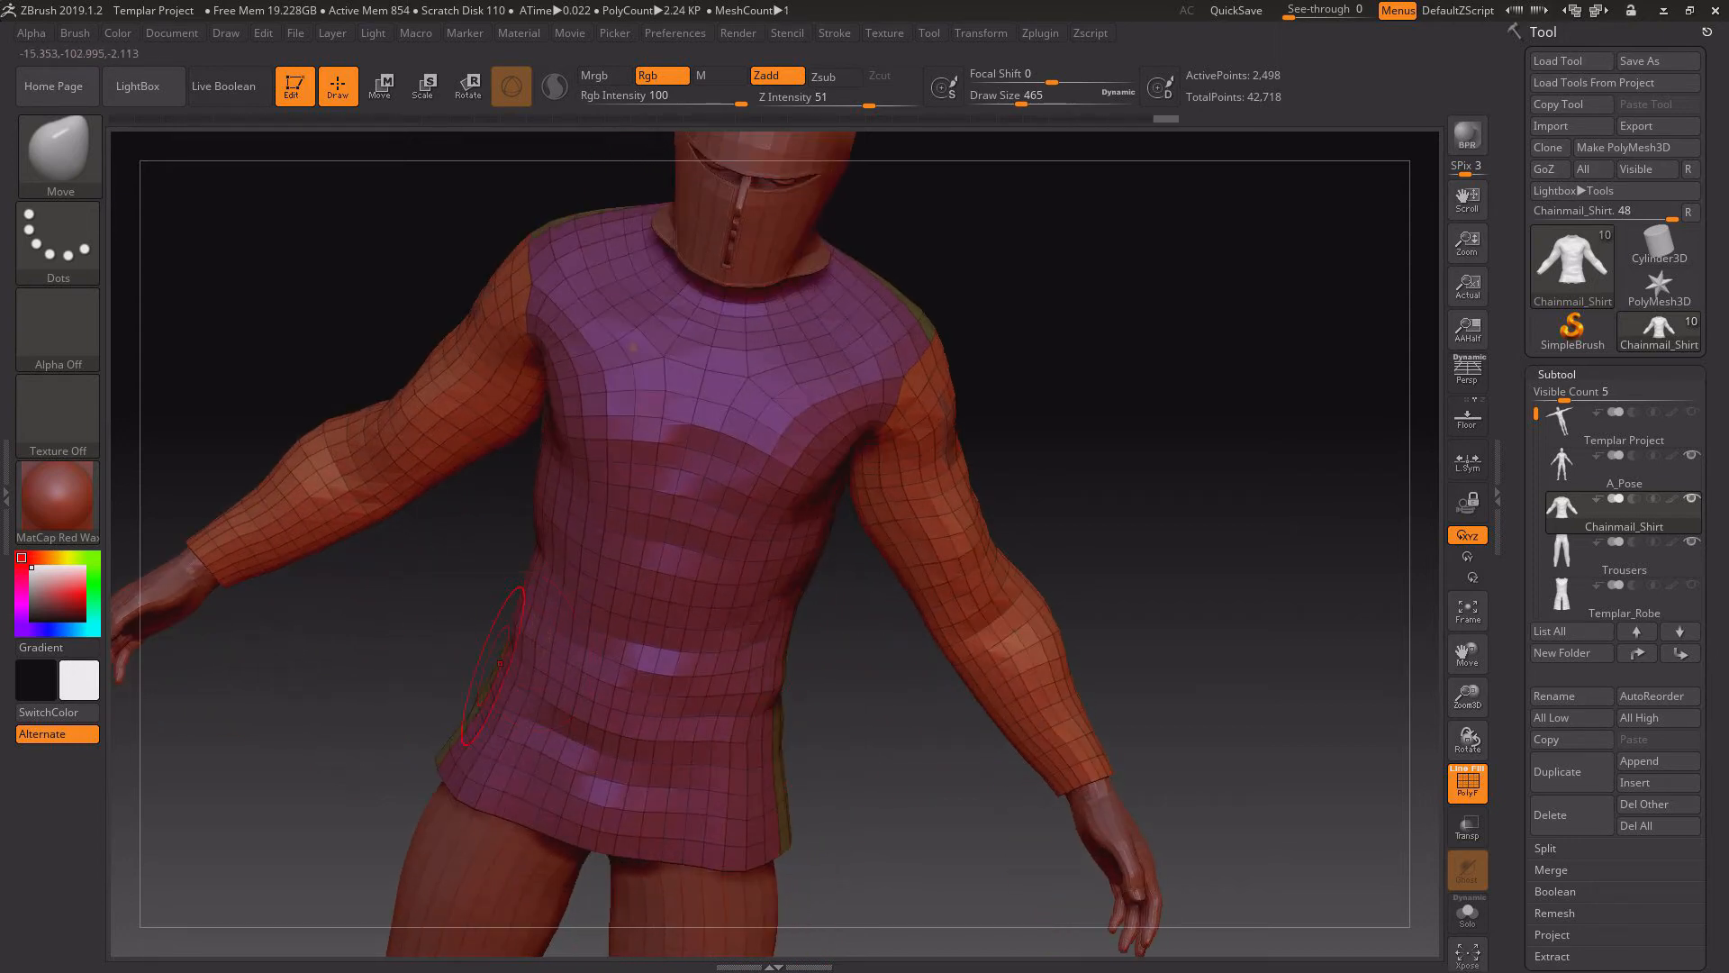
- Pull the shirt's lower back outward to cover the body poking through
mouse_move(518, 620)
mouse_down()
mouse_move(499, 648)
mouse_move(360, 599)
mouse_up()
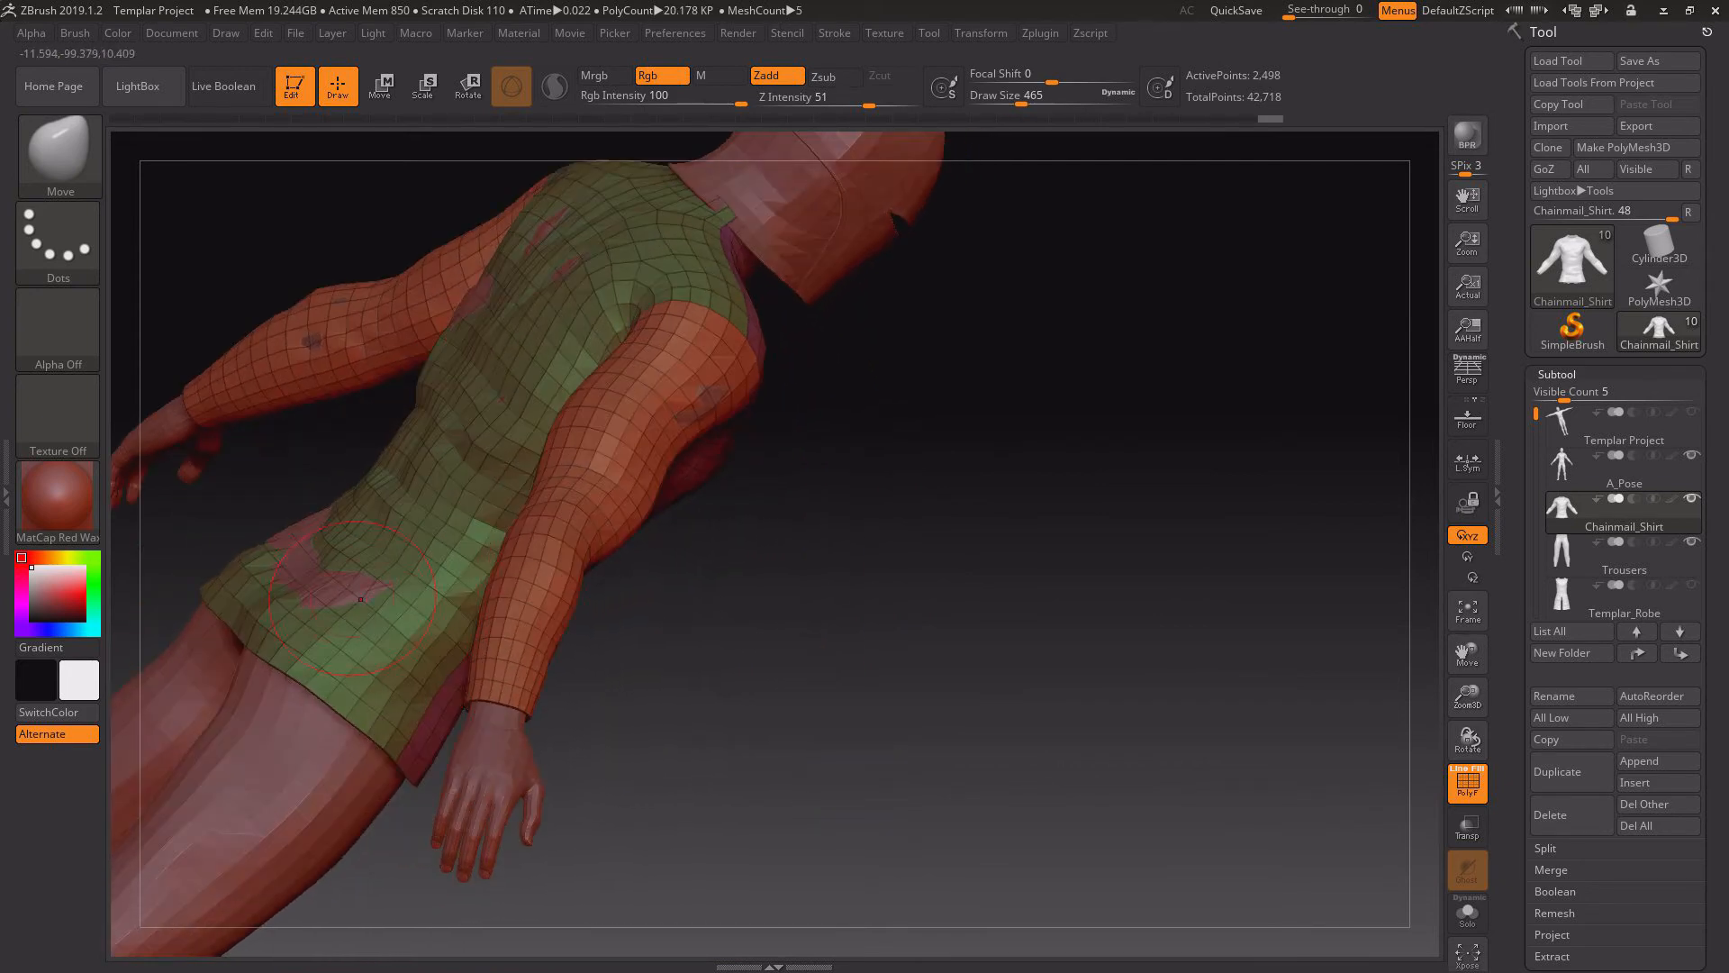
mouse_move(300, 542)
mouse_down()
mouse_move(270, 533)
mouse_move(302, 533)
mouse_move(288, 509)
mouse_up()
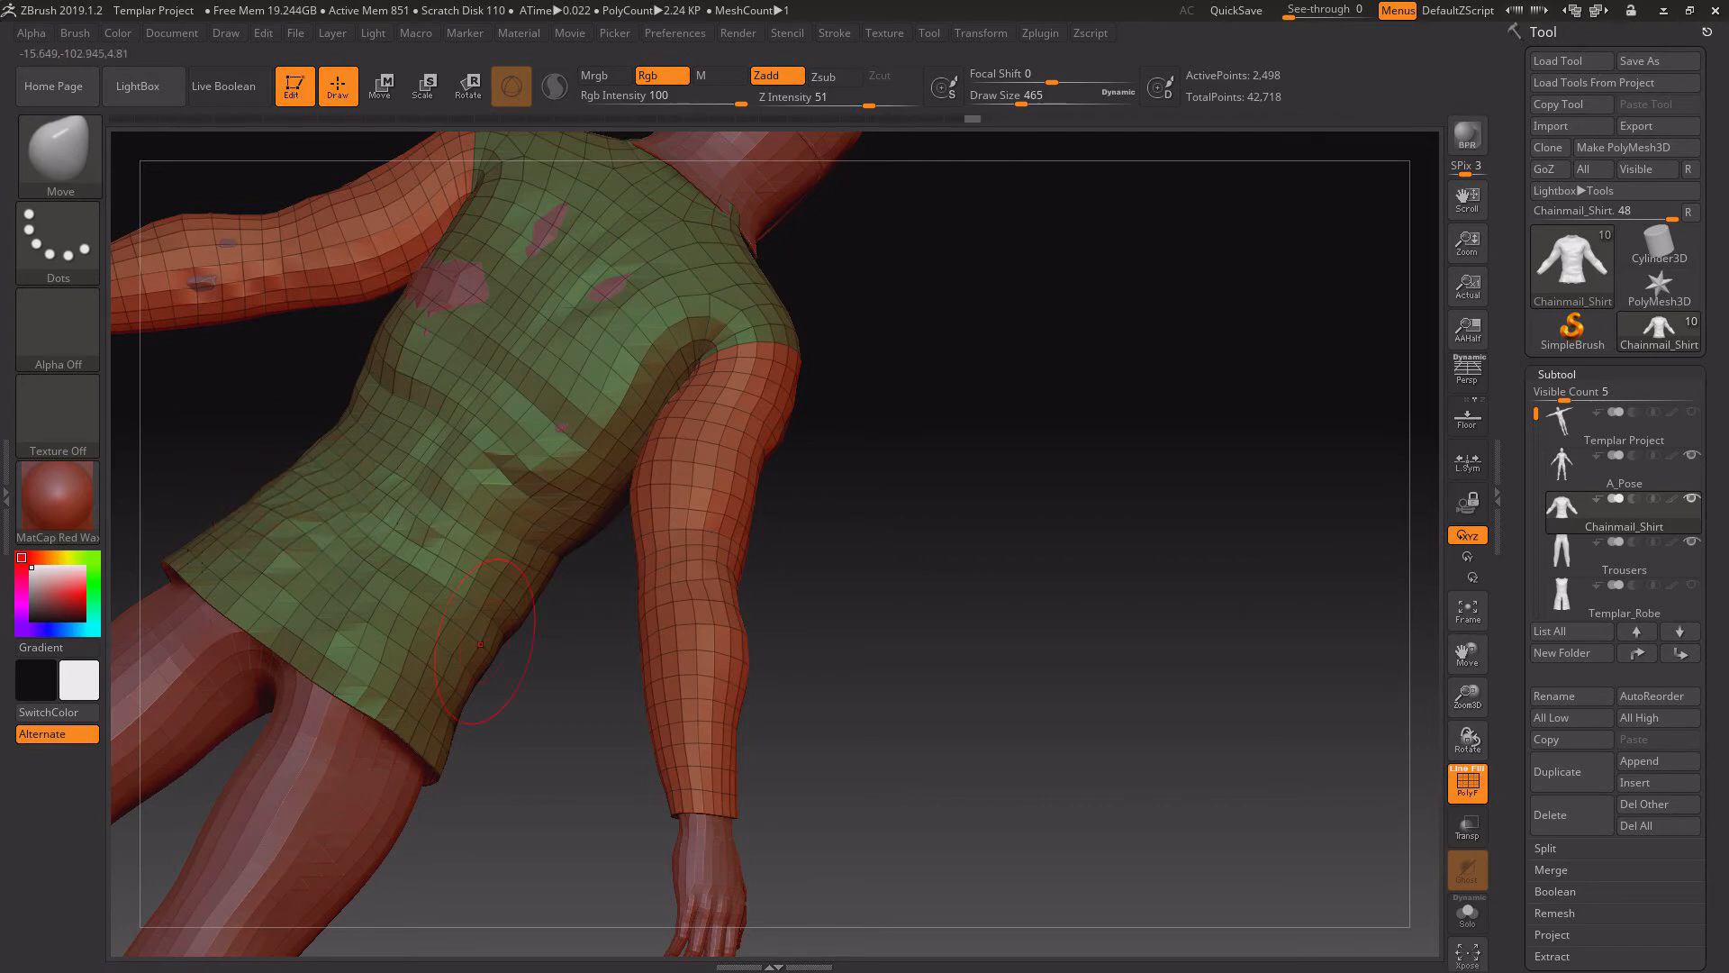
mouse_move(901, 540)
mouse_down()
mouse_move(765, 594)
mouse_move(841, 618)
mouse_move(738, 621)
mouse_up()
drag(824, 500, 811, 486)
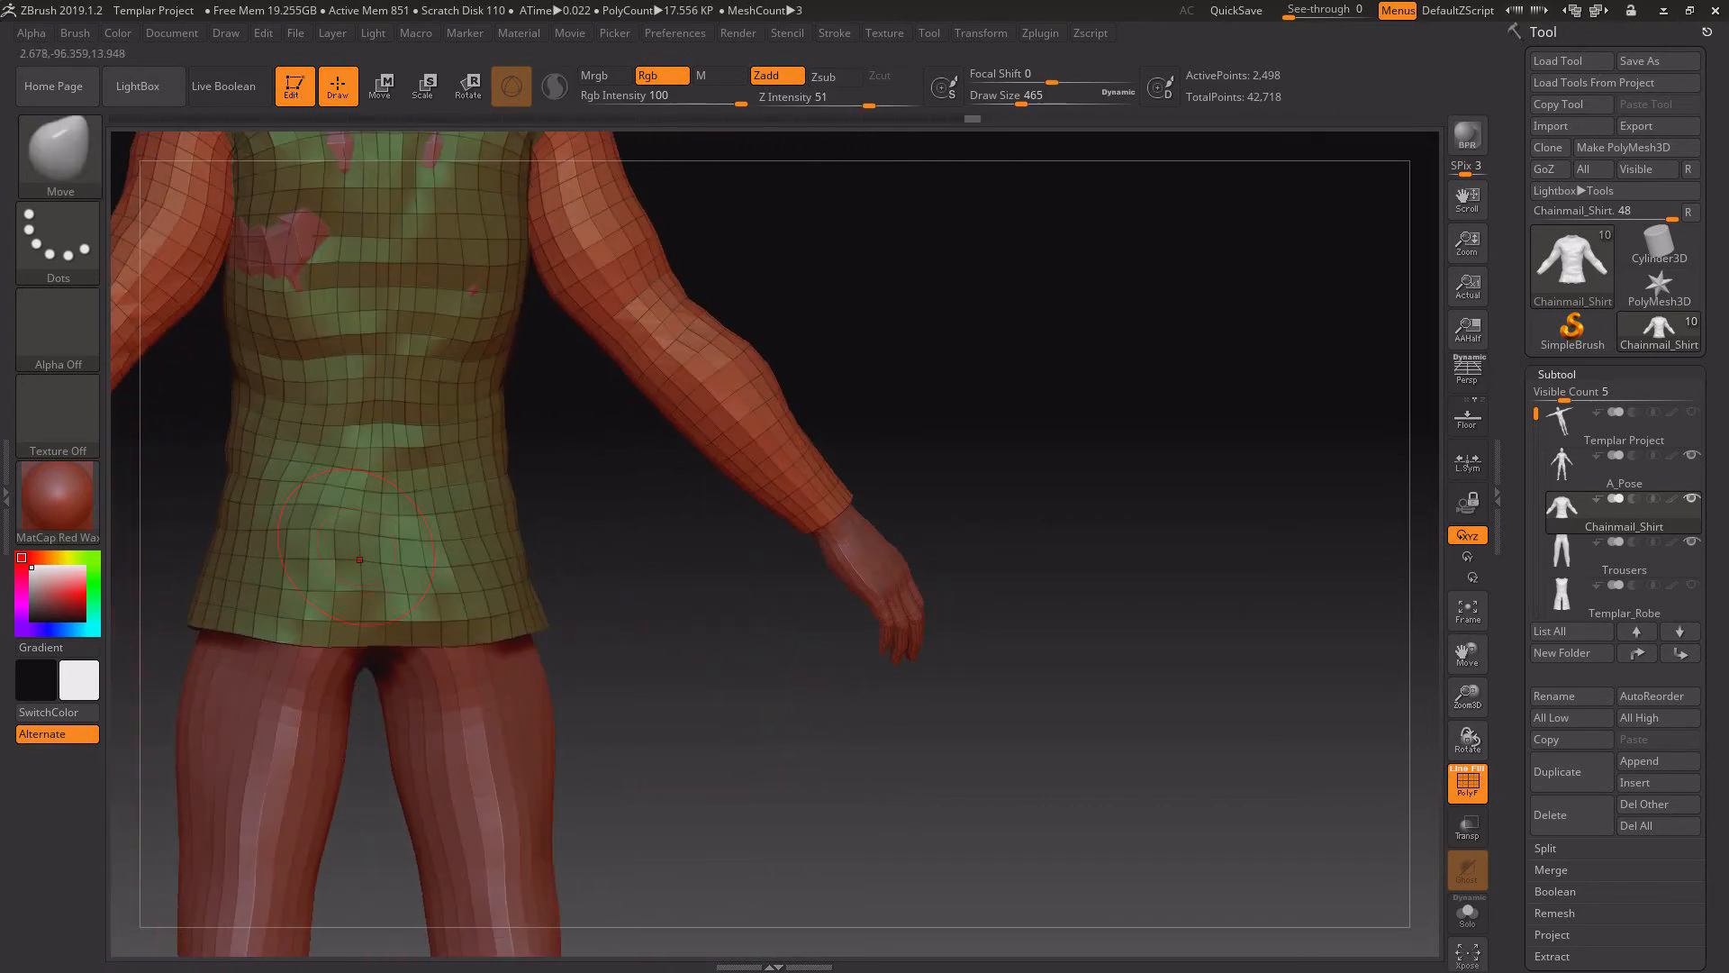
- Set the Smooth brush's Z Intensity to 1
drag(1035, 540, 553, 549)
shift+click(780, 97)
text(1)
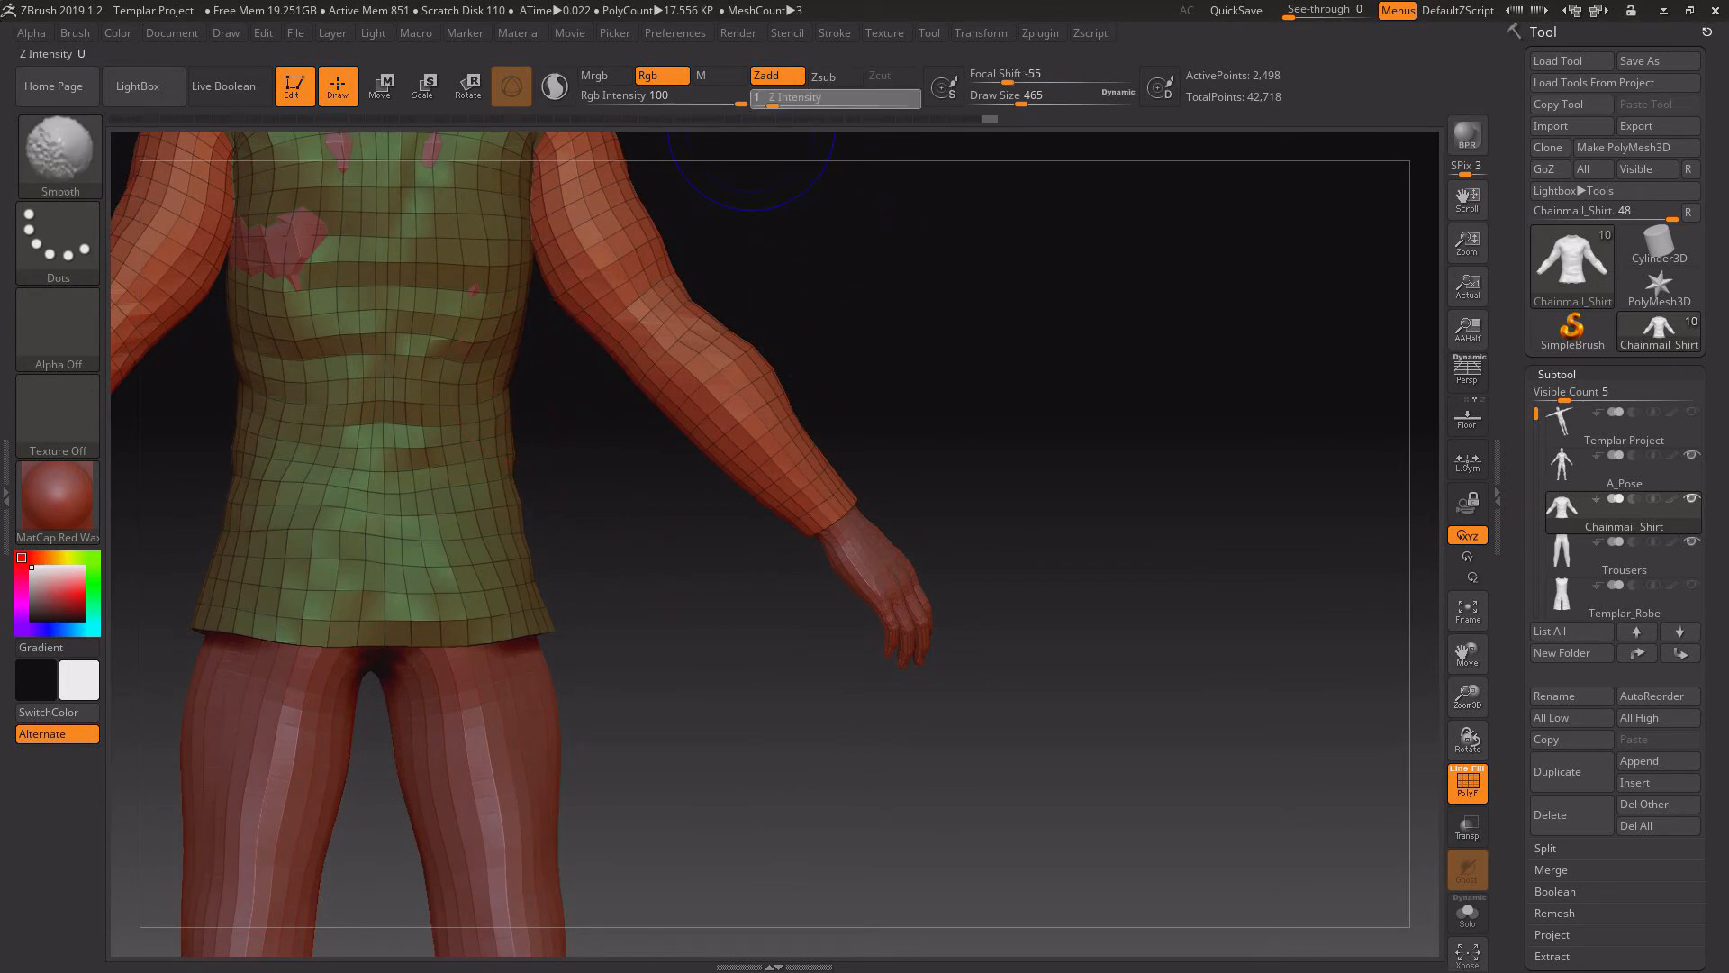
key(Return)
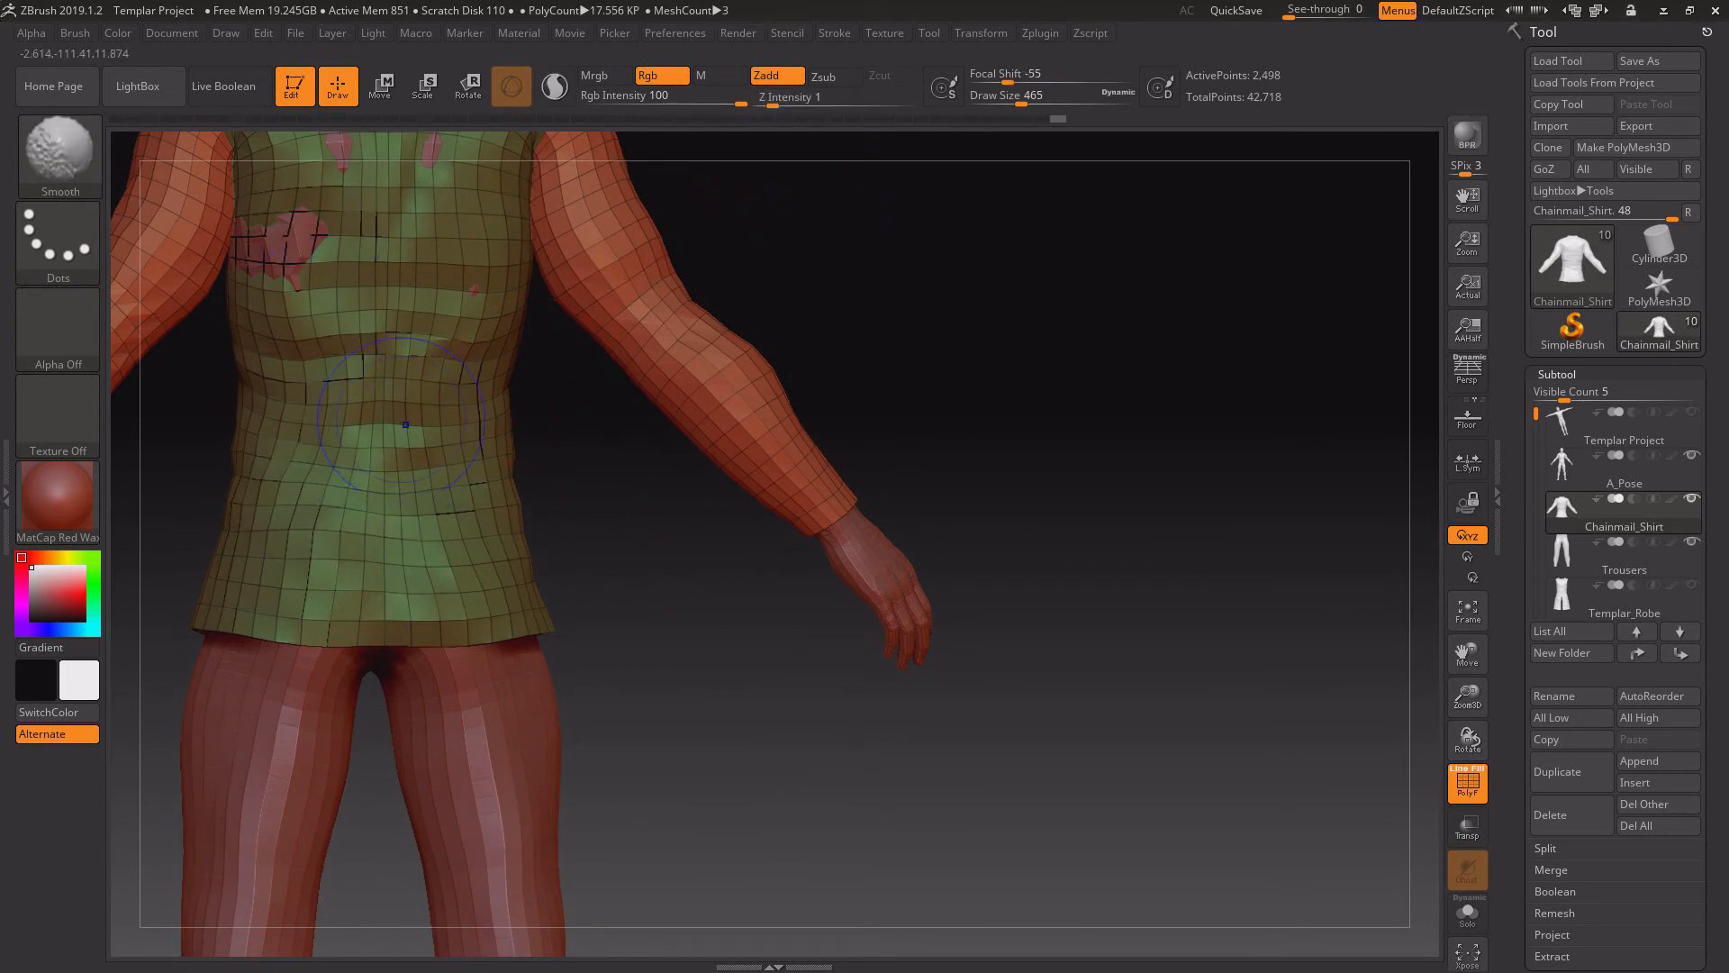
- Pull the shirt's upper back outward over the body poking through around the shoulder blades
drag(1045, 747, 1360, 770)
drag(1081, 558, 954, 544)
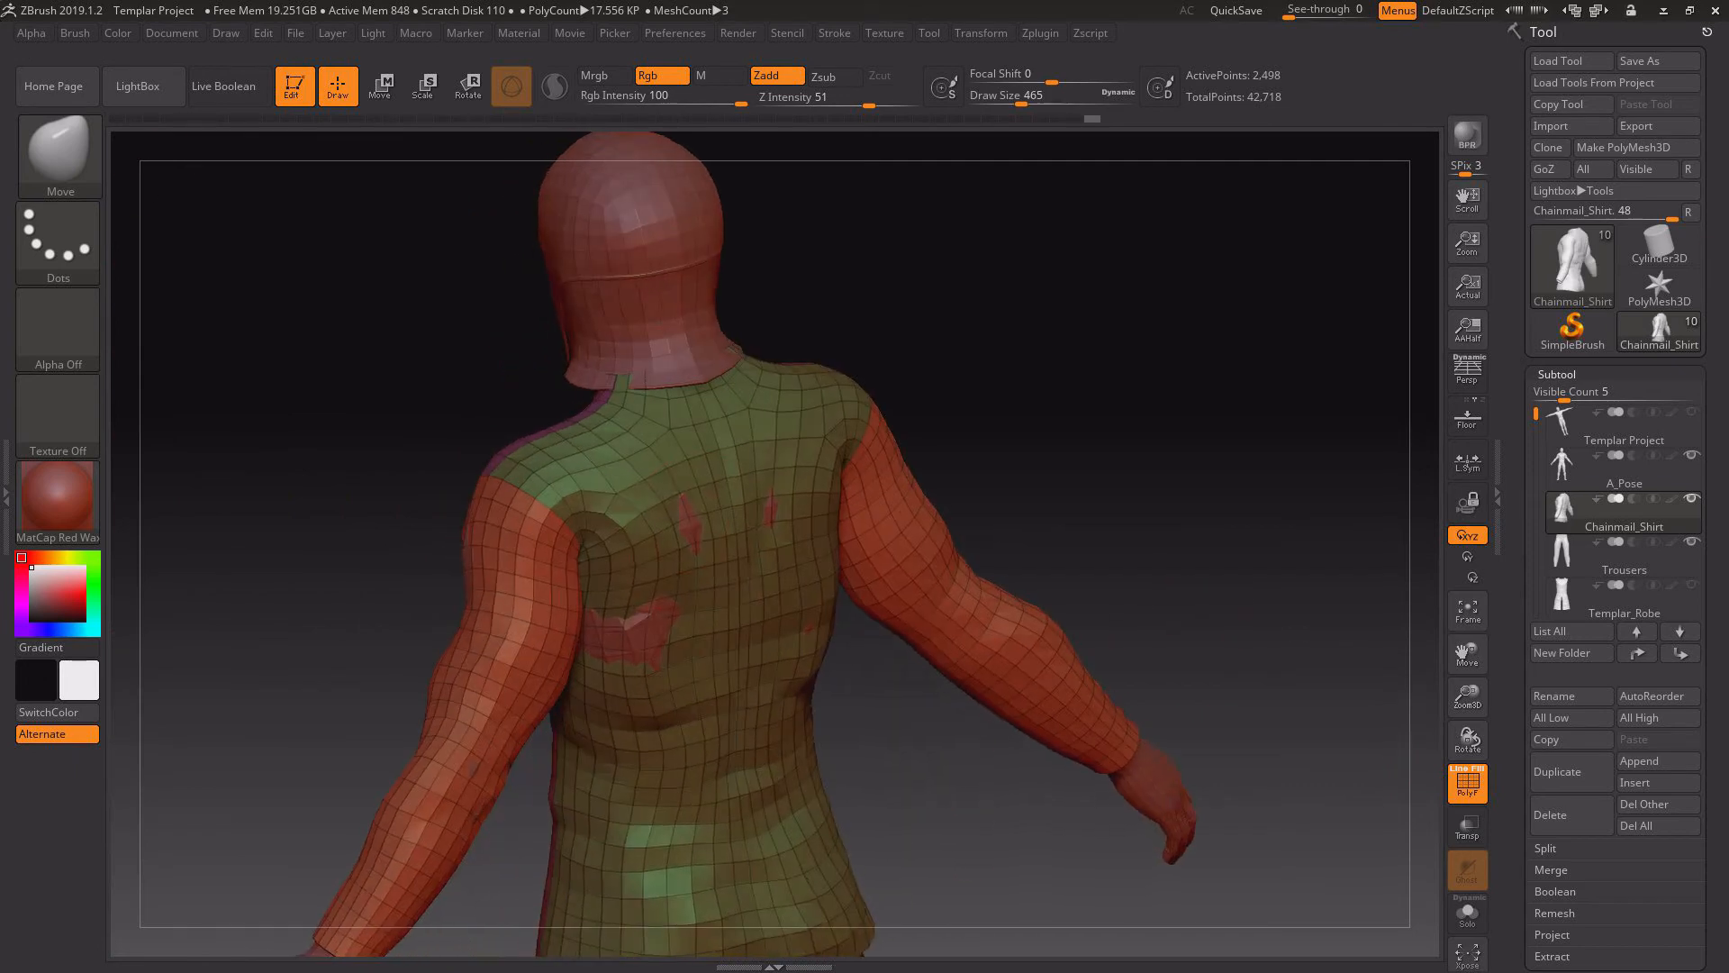
drag(748, 532, 761, 528)
drag(1090, 369, 995, 455)
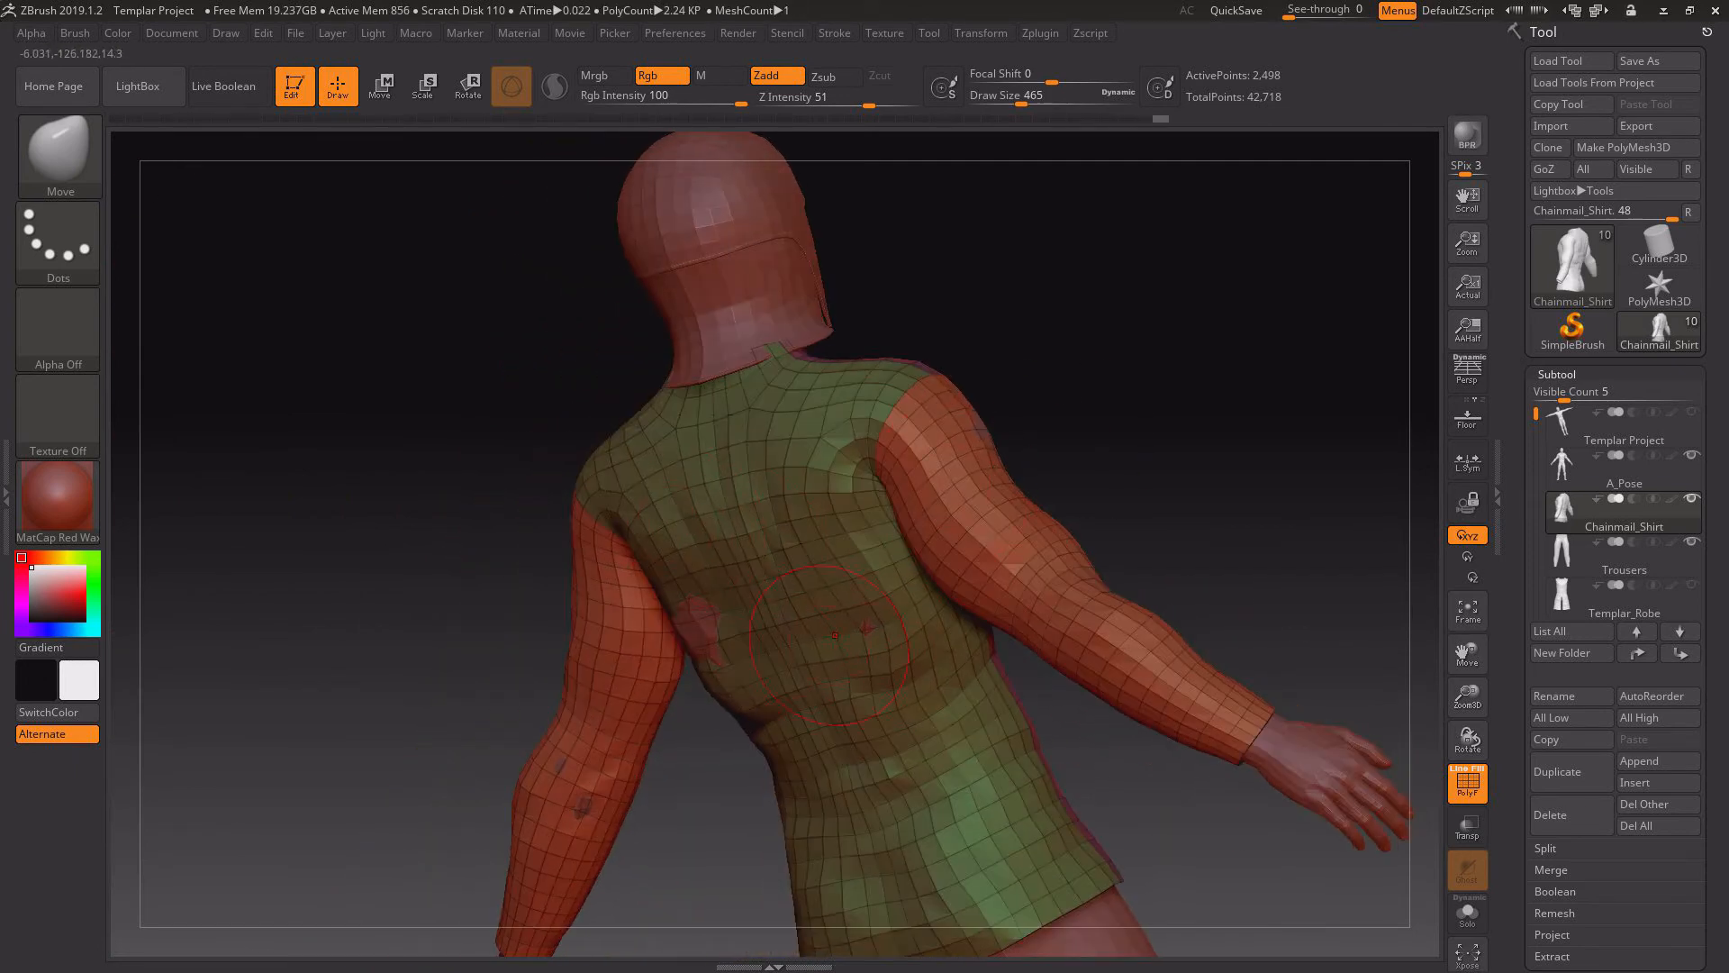
drag(833, 637, 839, 633)
- Smooth and pull out the right side of the shirt's mid back to cover the body poking through
drag(1094, 504, 1199, 536)
shift+drag(858, 651, 850, 656)
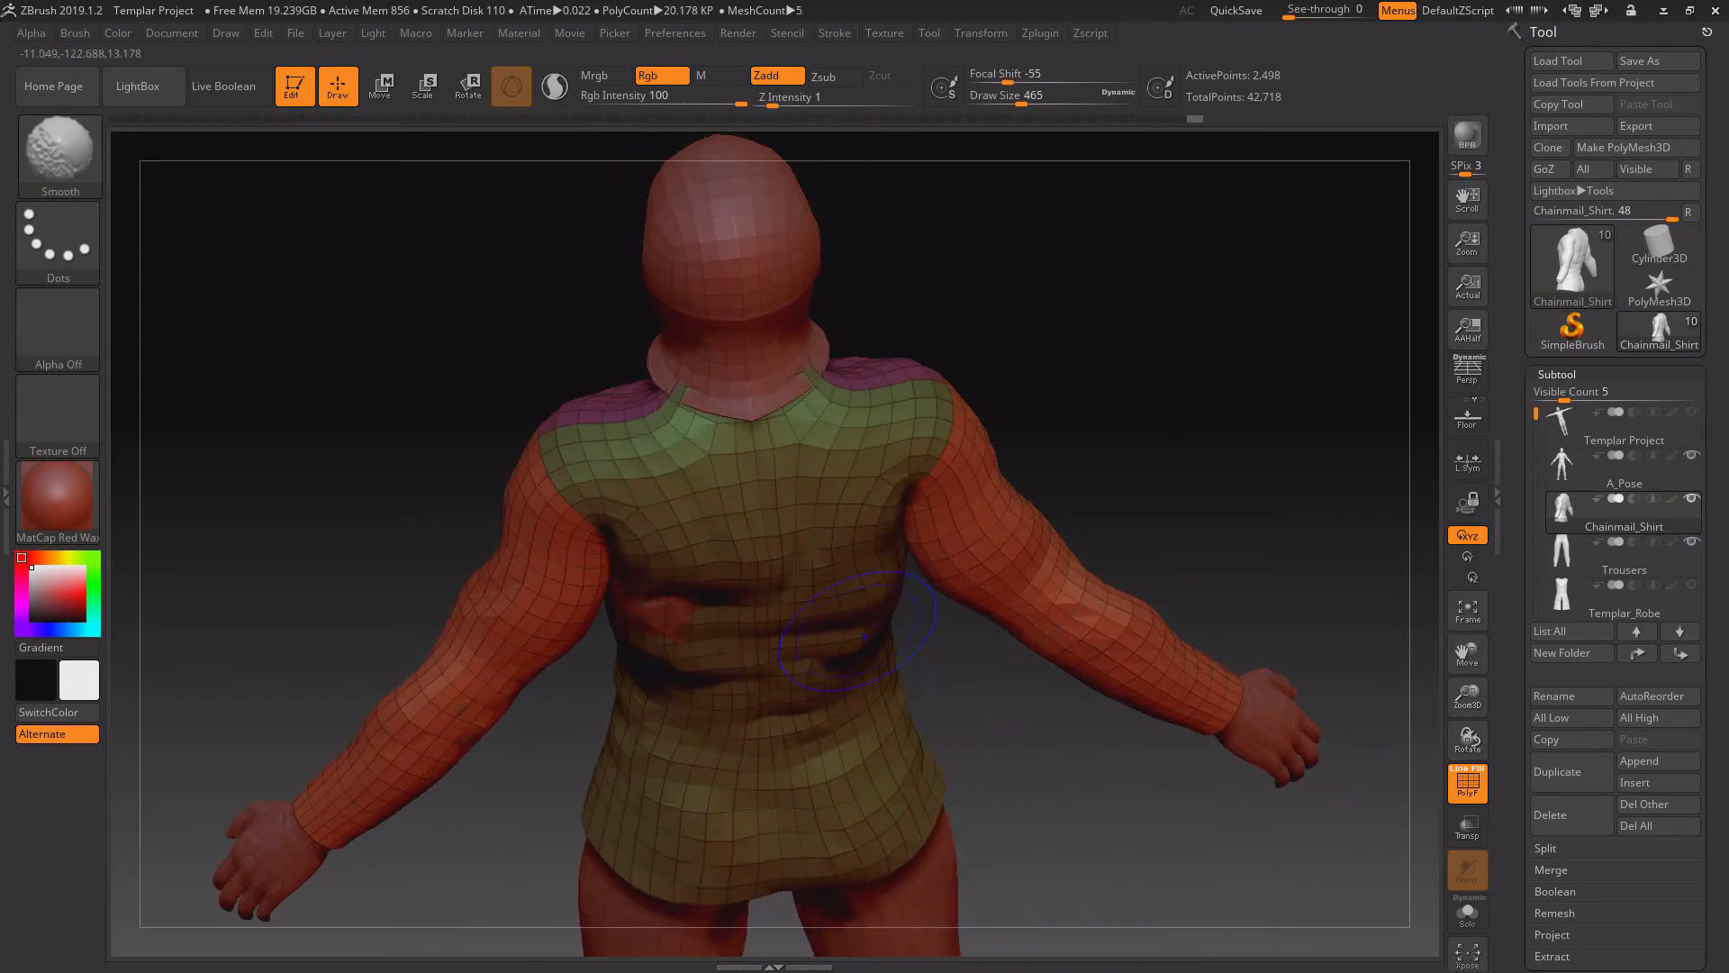
drag(1063, 649, 1065, 550)
drag(866, 650, 873, 649)
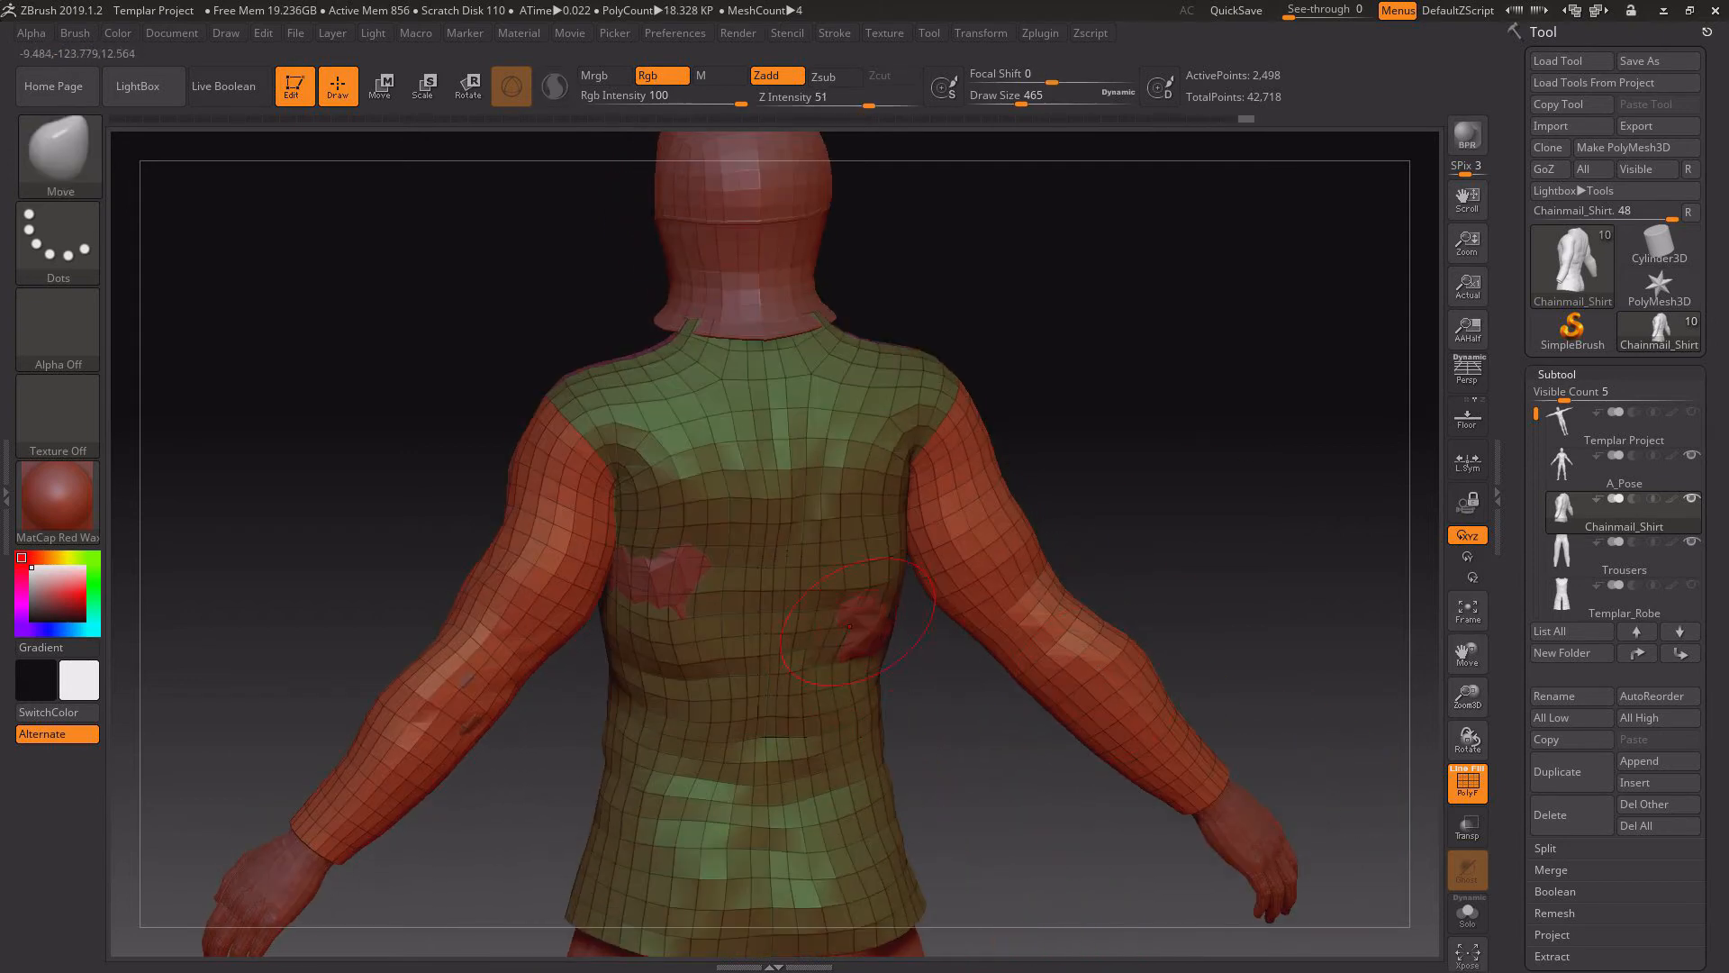
key(shift)
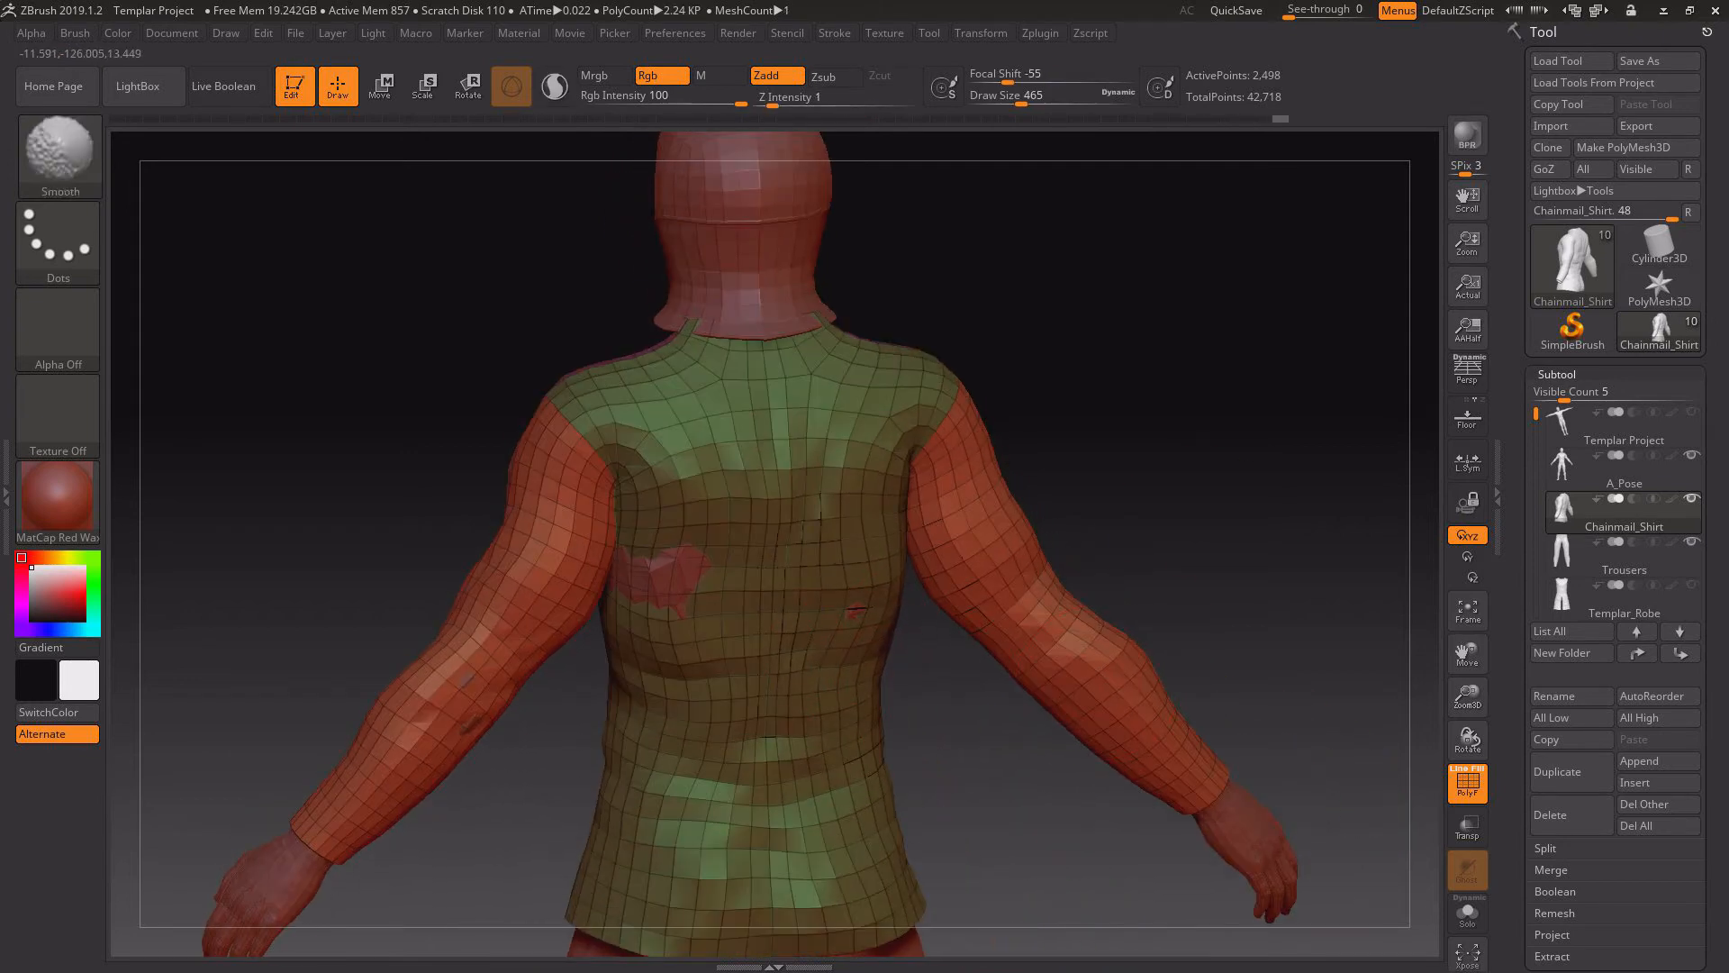
shift+drag(868, 606, 859, 626)
right_drag(866, 643, 872, 621)
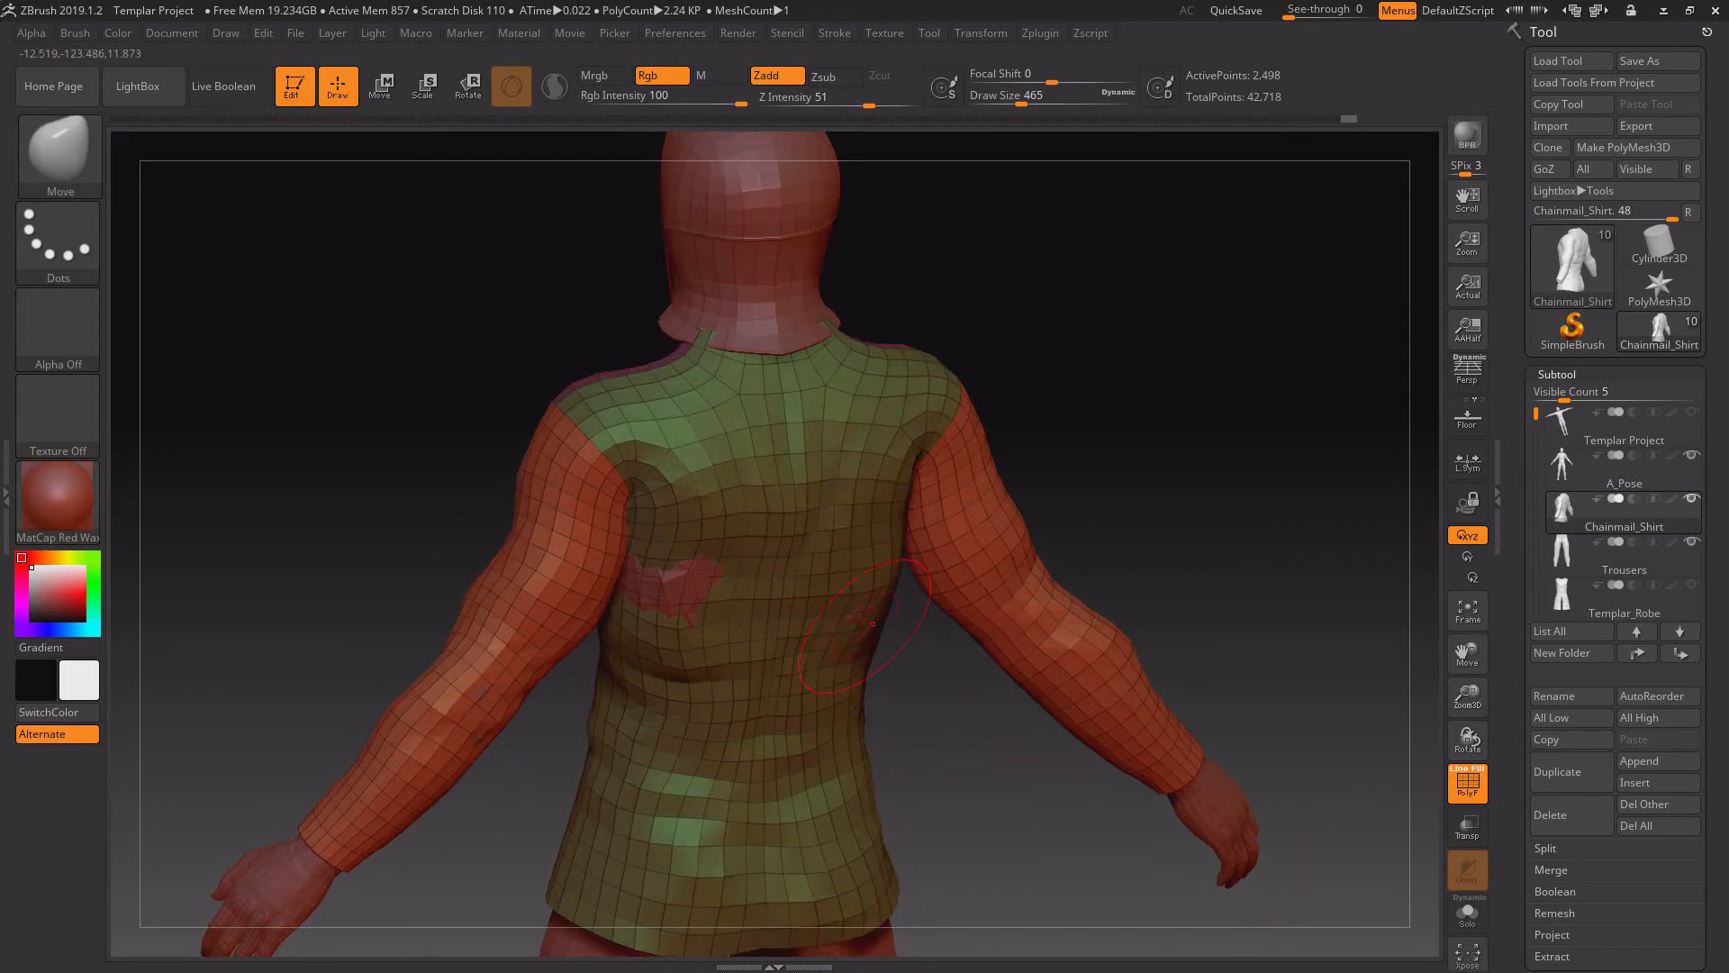
- Smooth and adjust the left side of the shirt's mid back where the body pokes through
key(shift)
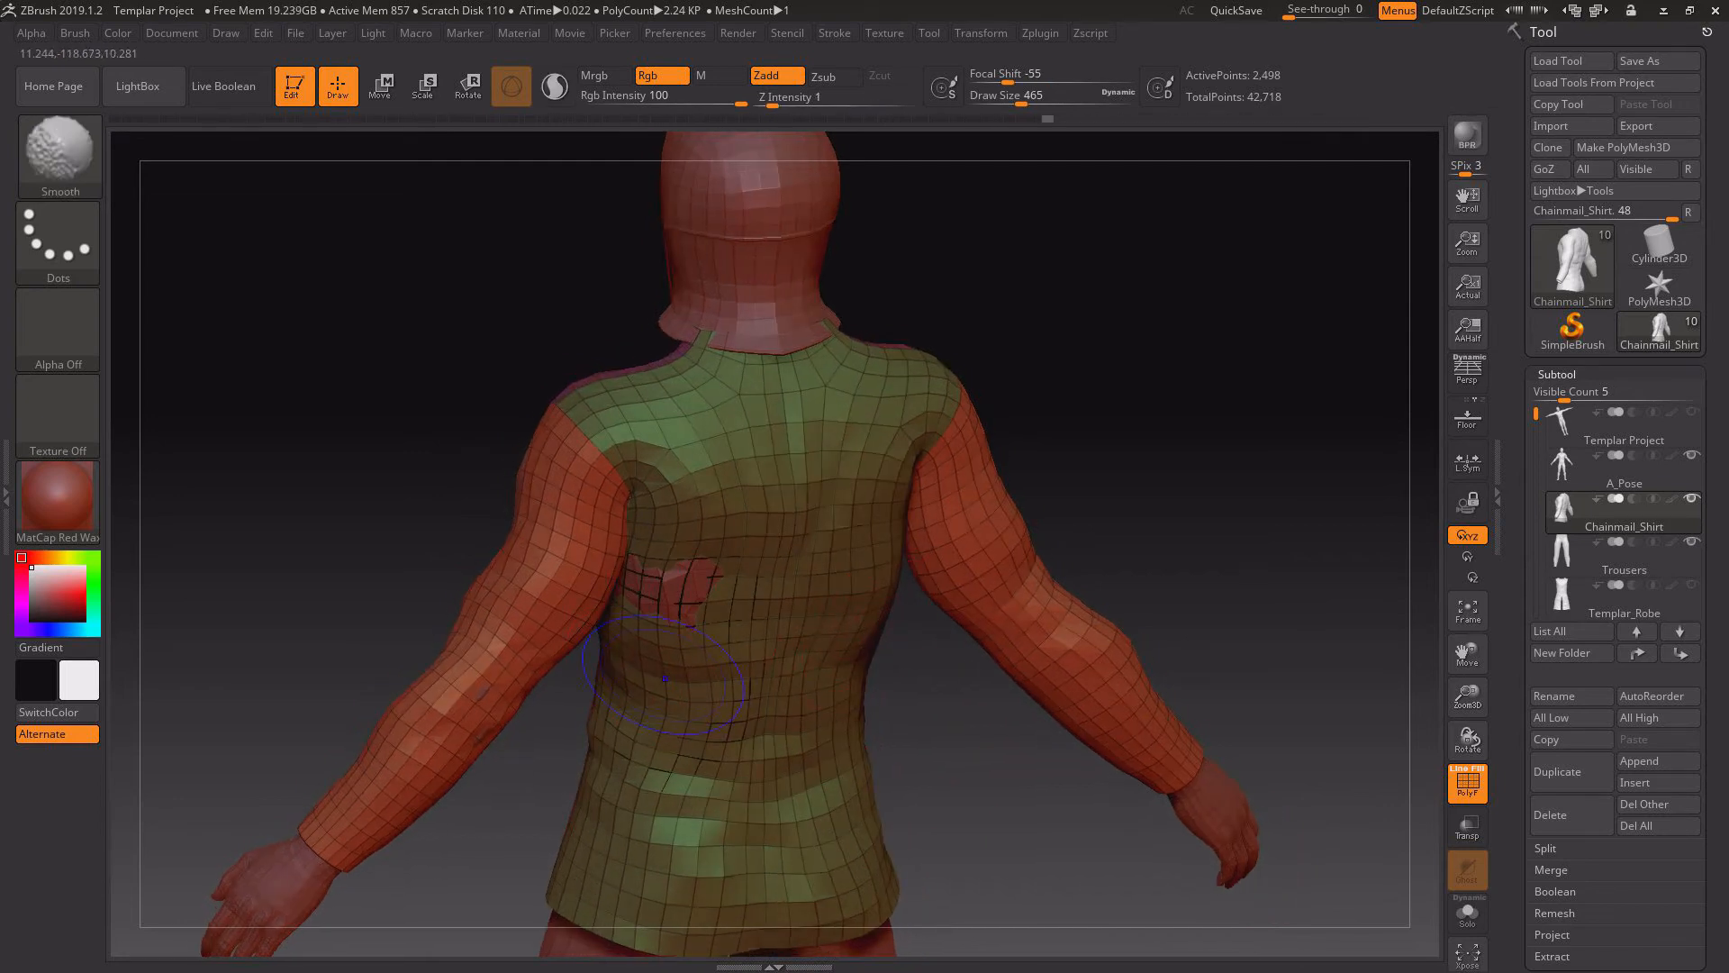
shift+drag(665, 677, 668, 684)
right_drag(811, 730, 912, 759)
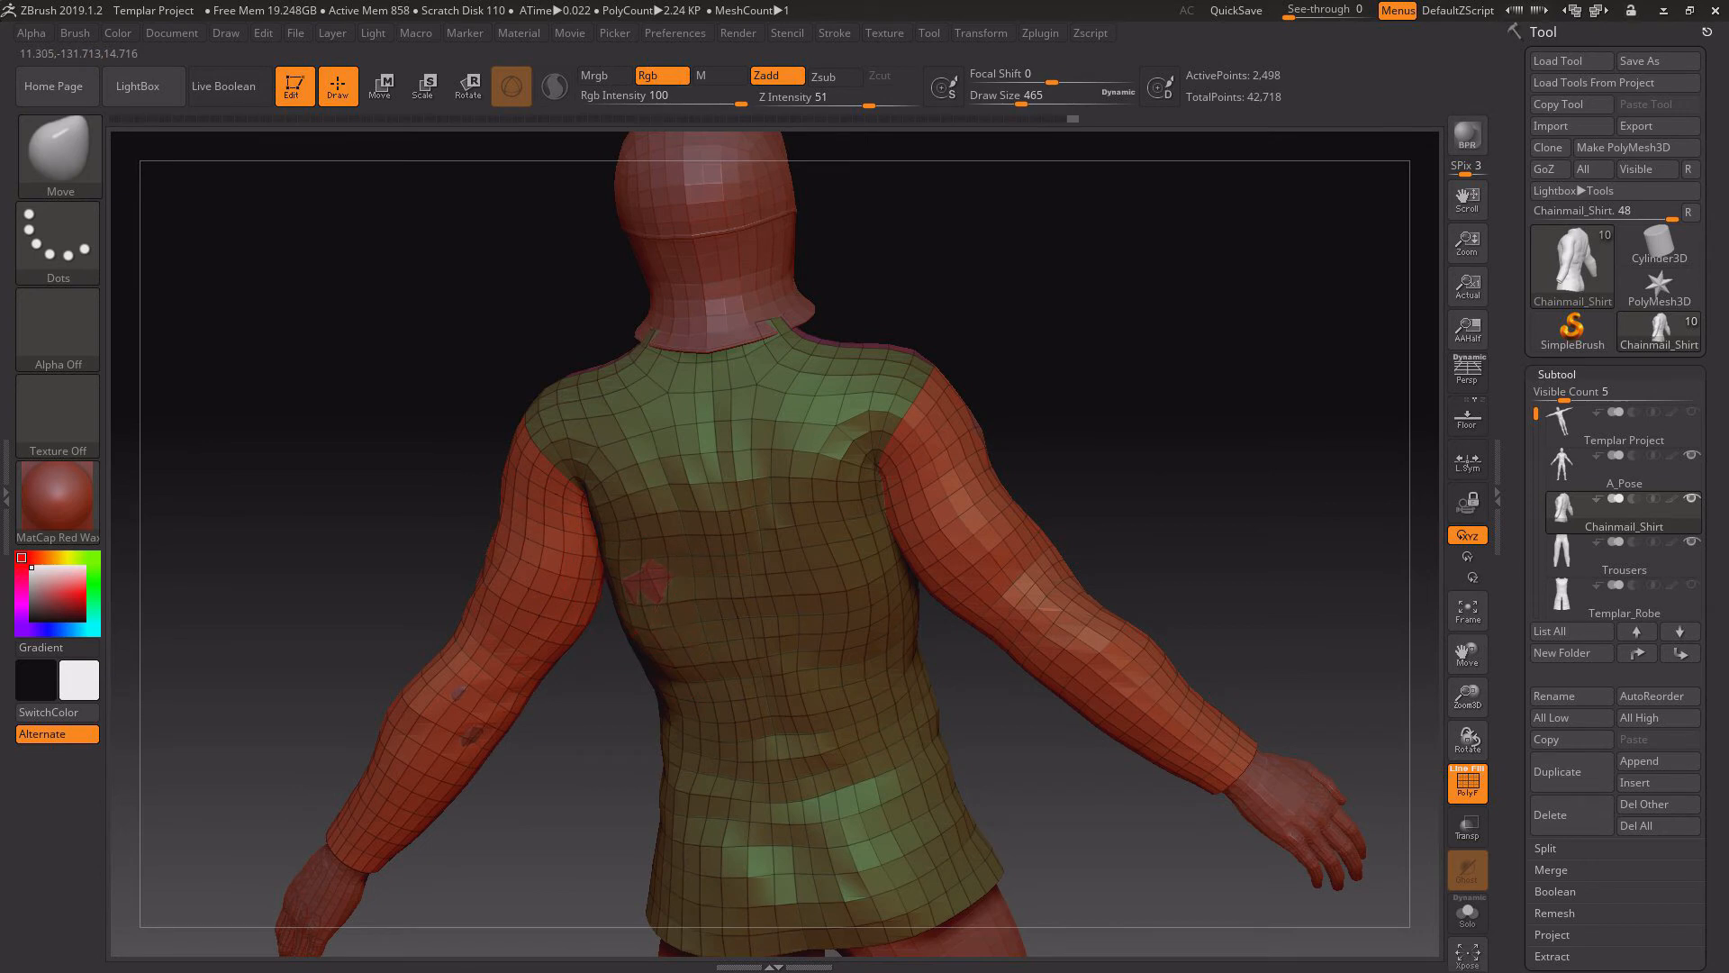
key(shift)
shift+drag(667, 578, 665, 586)
mouse_move(665, 585)
right_down()
mouse_move(603, 587)
mouse_move(666, 601)
right_up()
- Examine the chainmail shirt from the back, sides and front for remaining areas where the body pokes through
right_drag(811, 594, 977, 587)
right_drag(855, 536, 573, 590)
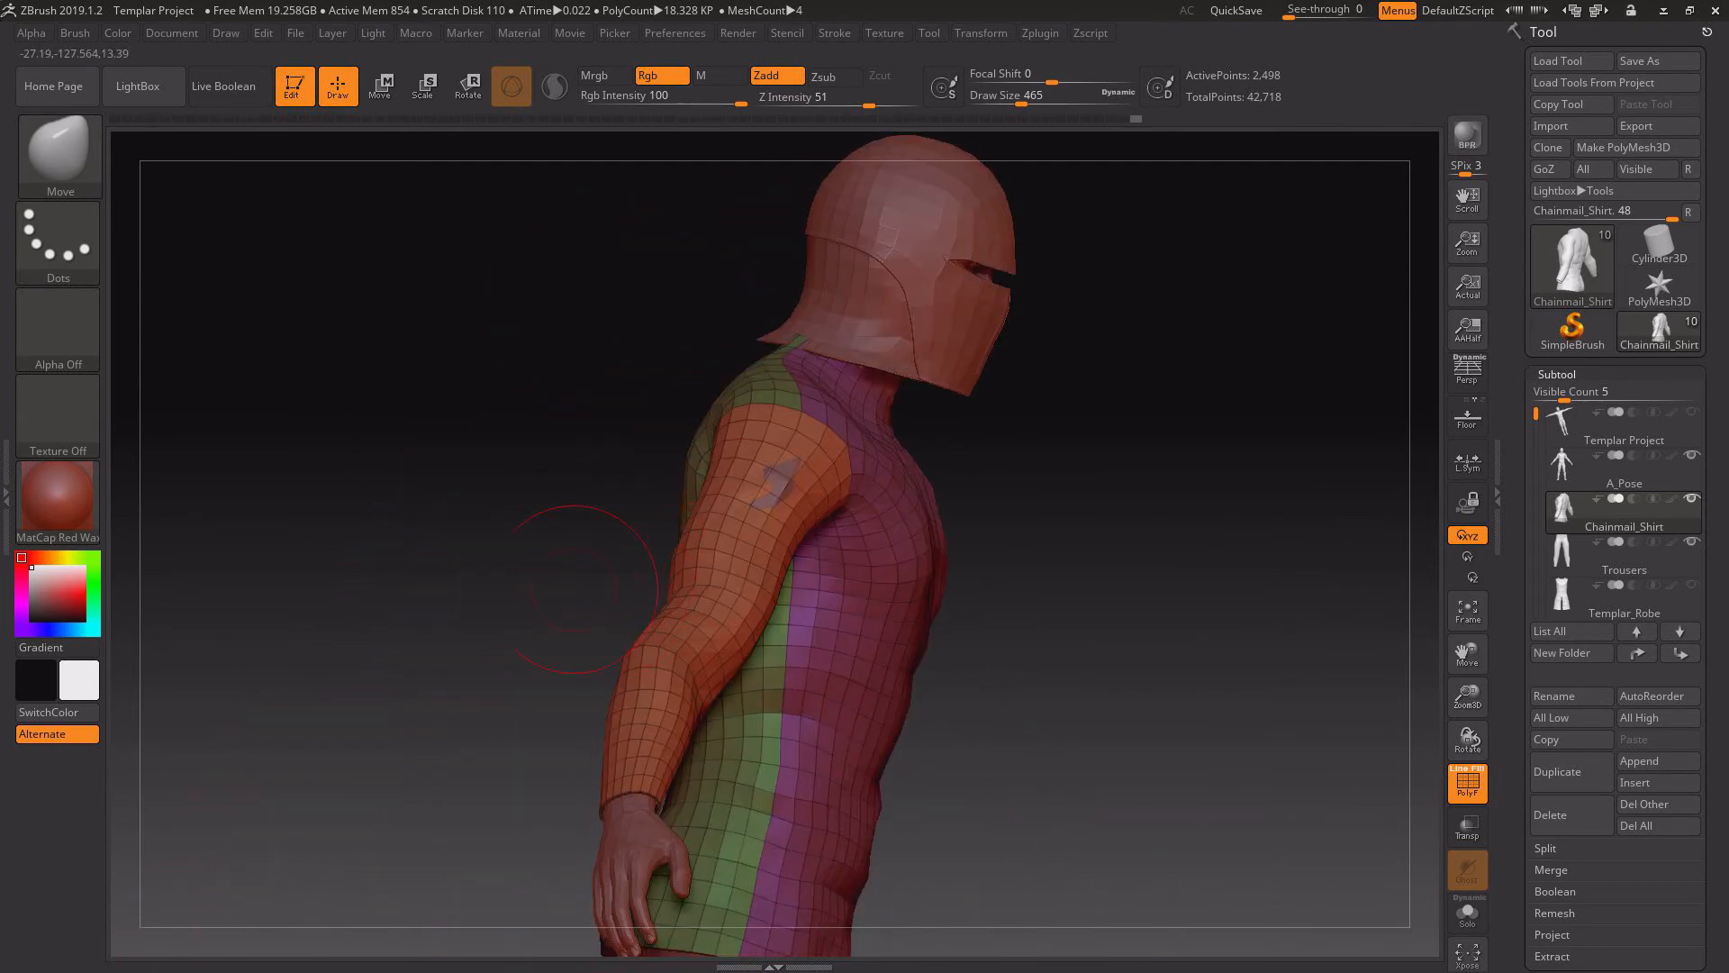
mouse_move(791, 479)
right_down()
mouse_move(977, 576)
mouse_move(300, 619)
mouse_move(356, 563)
right_up()
mouse_move(457, 520)
right_down()
mouse_move(502, 585)
mouse_move(720, 563)
mouse_move(1054, 581)
right_up()
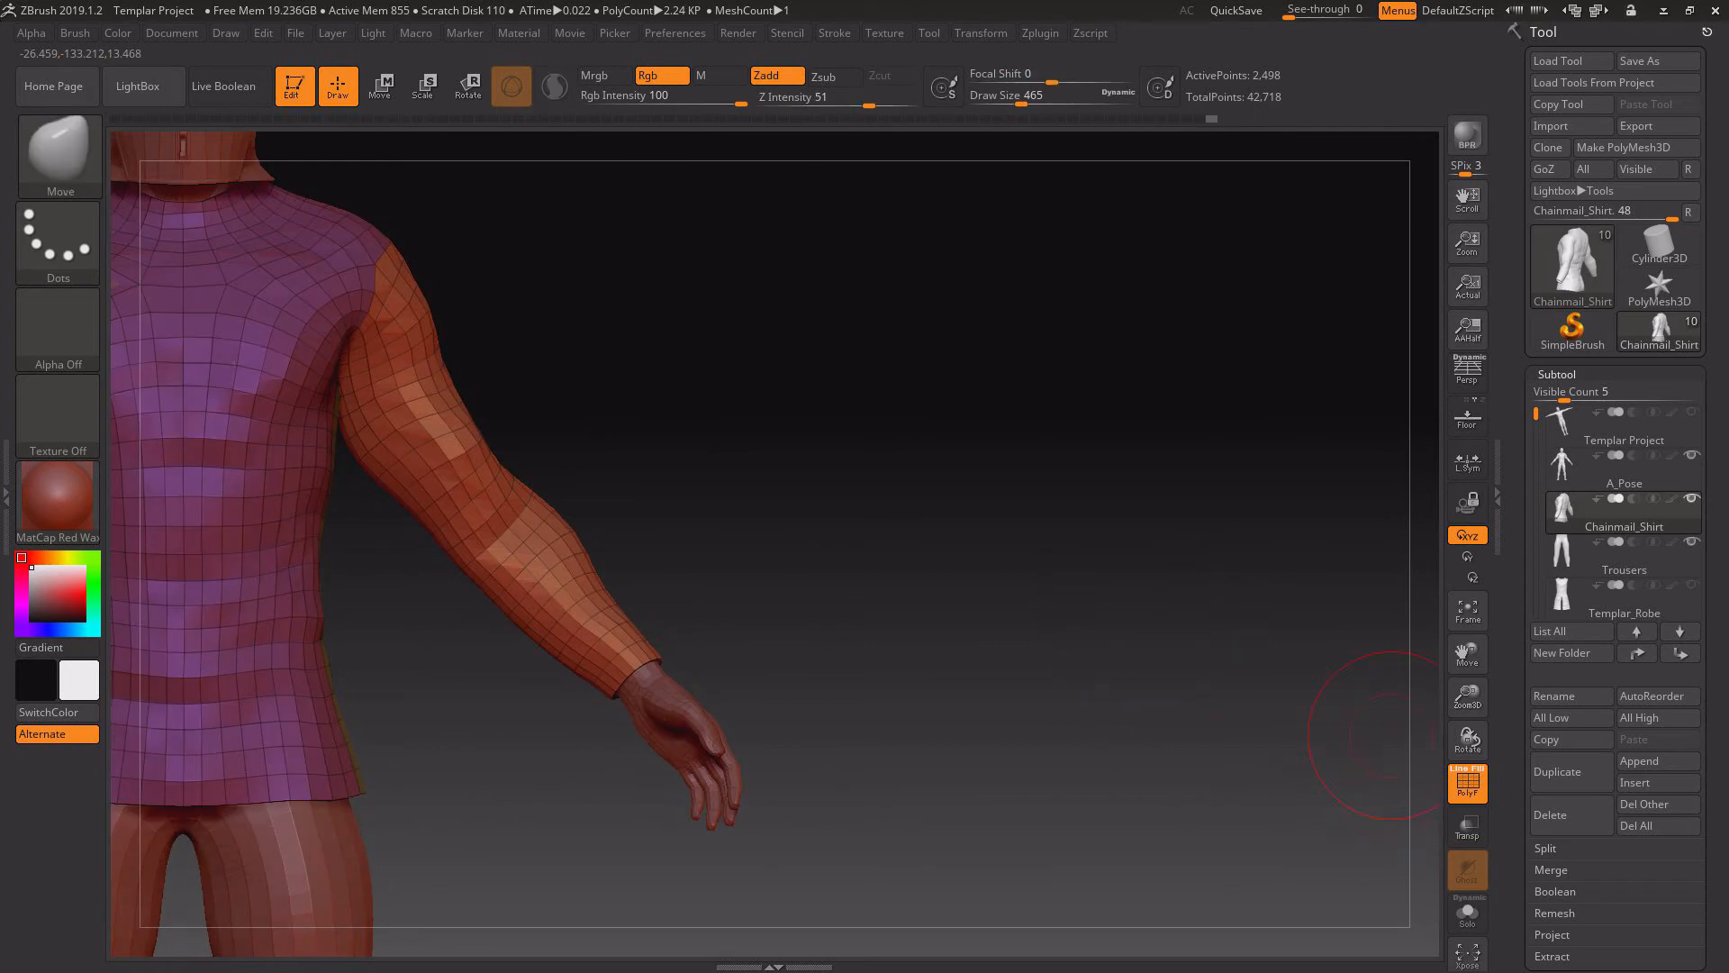
drag(1466, 696, 1467, 662)
ctrl+right_drag(786, 531, 786, 577)
mouse_move(786, 576)
alt+right_down()
mouse_move(1019, 580)
mouse_move(1065, 541)
alt+right_up()
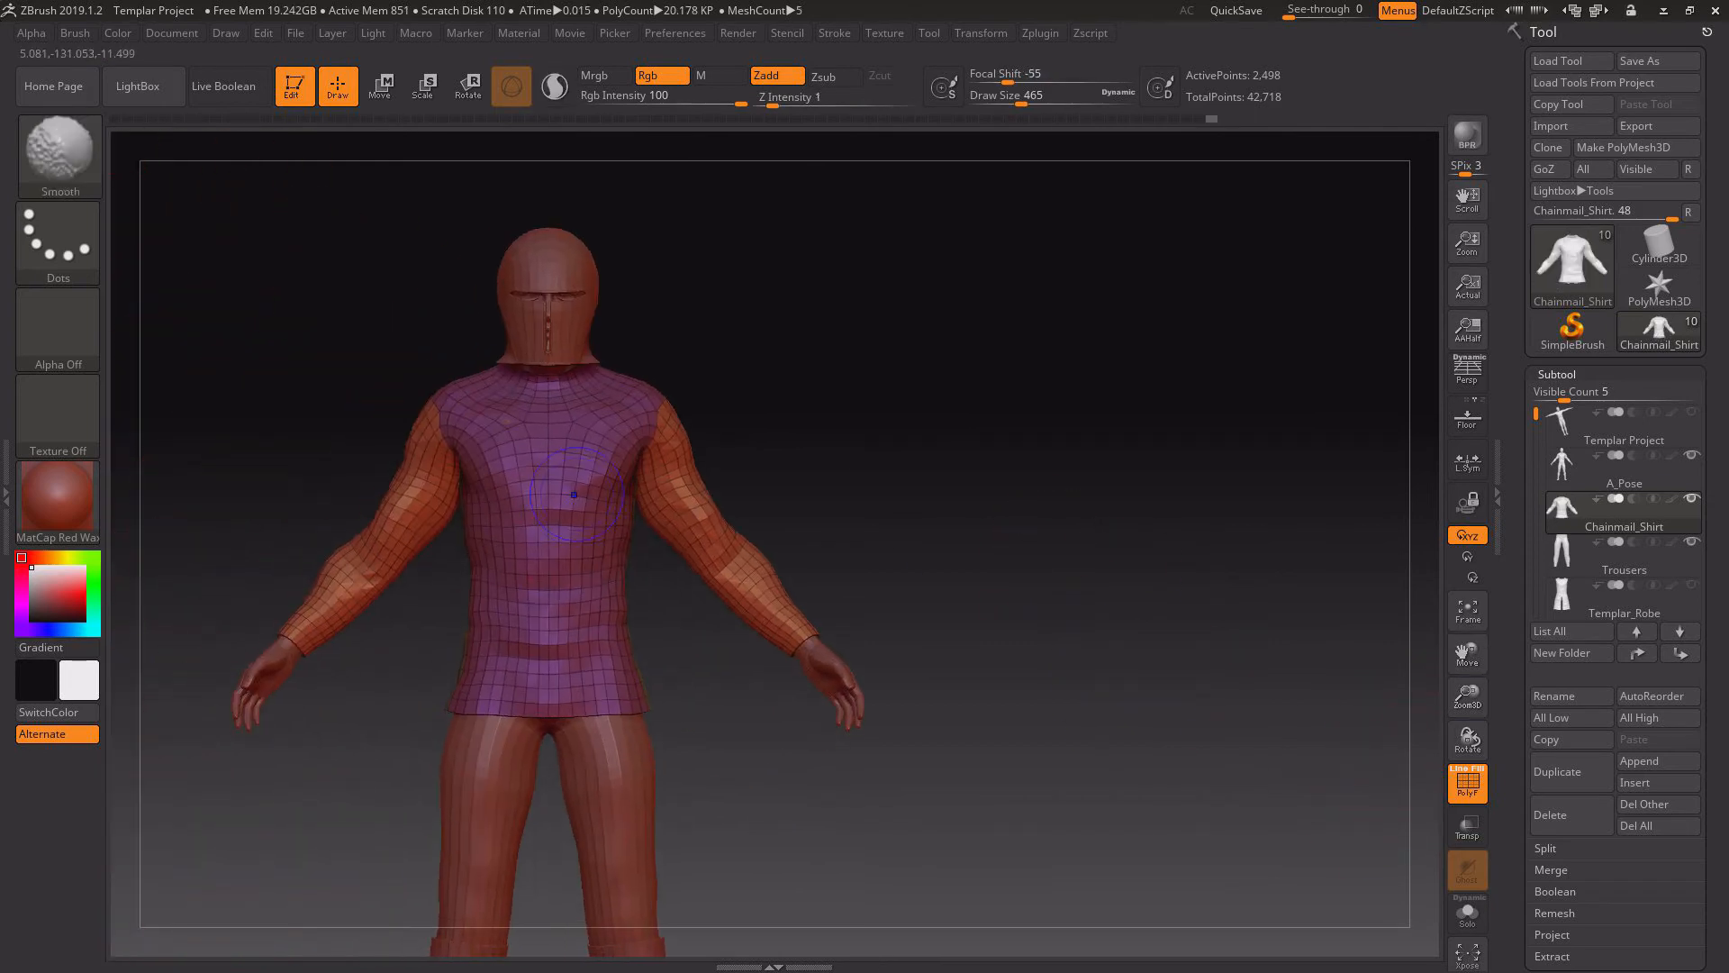
right_drag(563, 466, 625, 445)
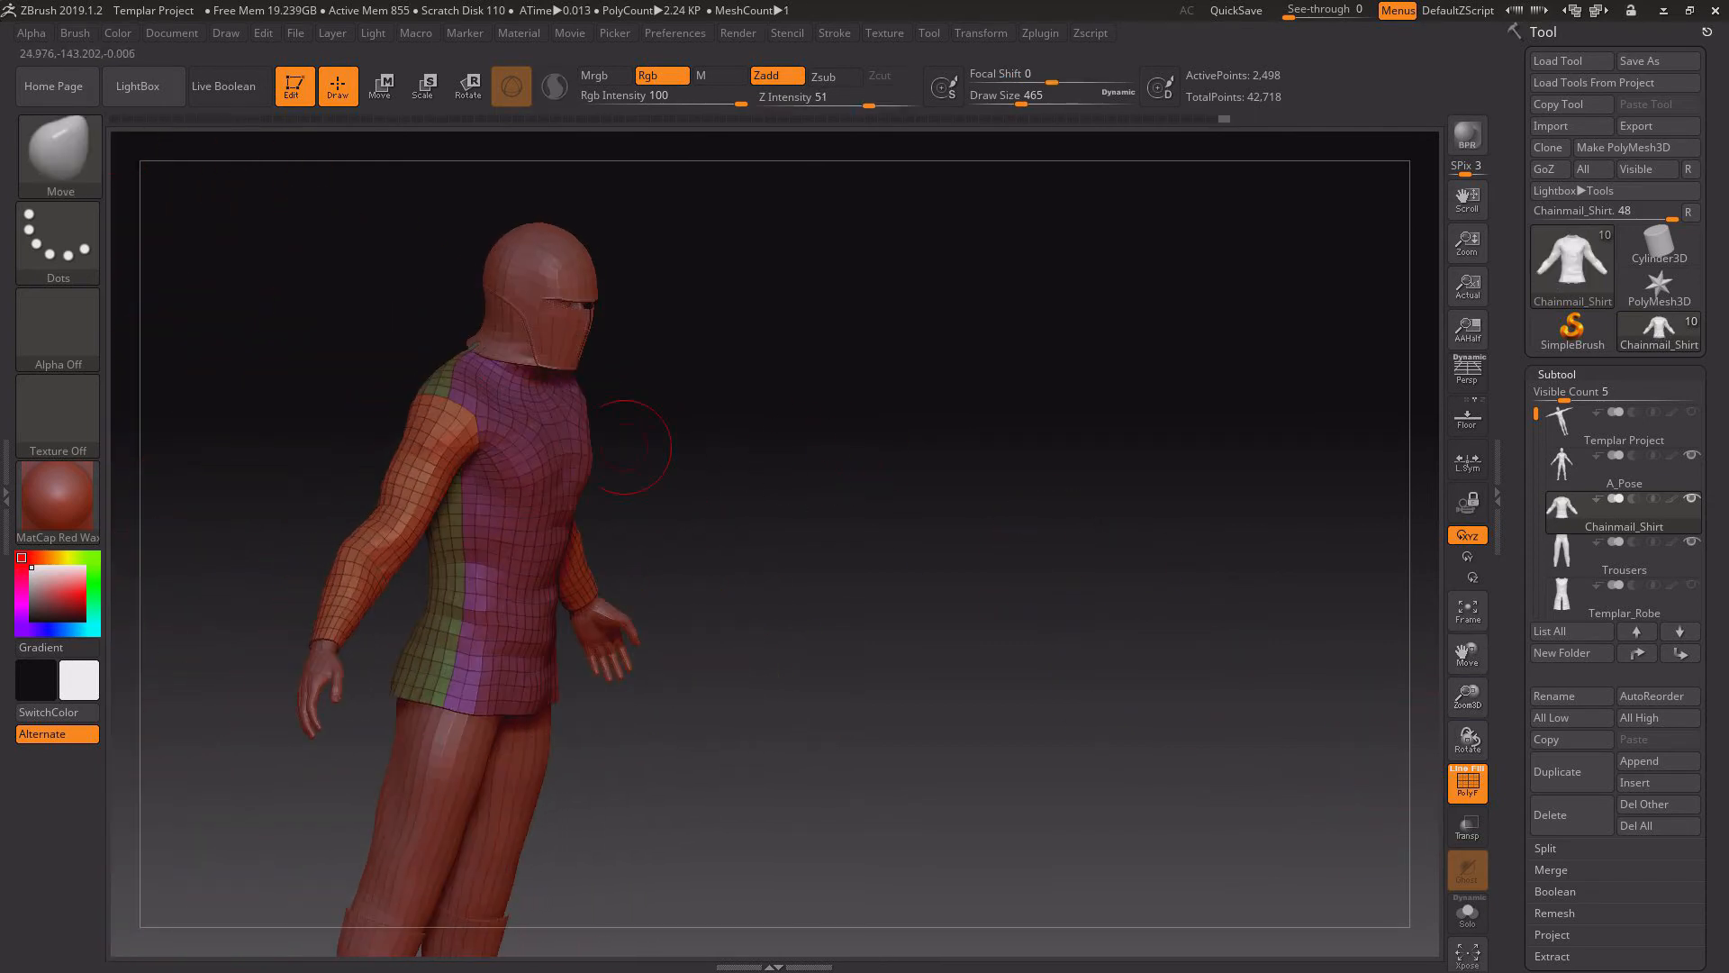
right_drag(526, 423, 1057, 413)
- Show the Templar_Robe subtool again and make it the active subtool
click(1691, 585)
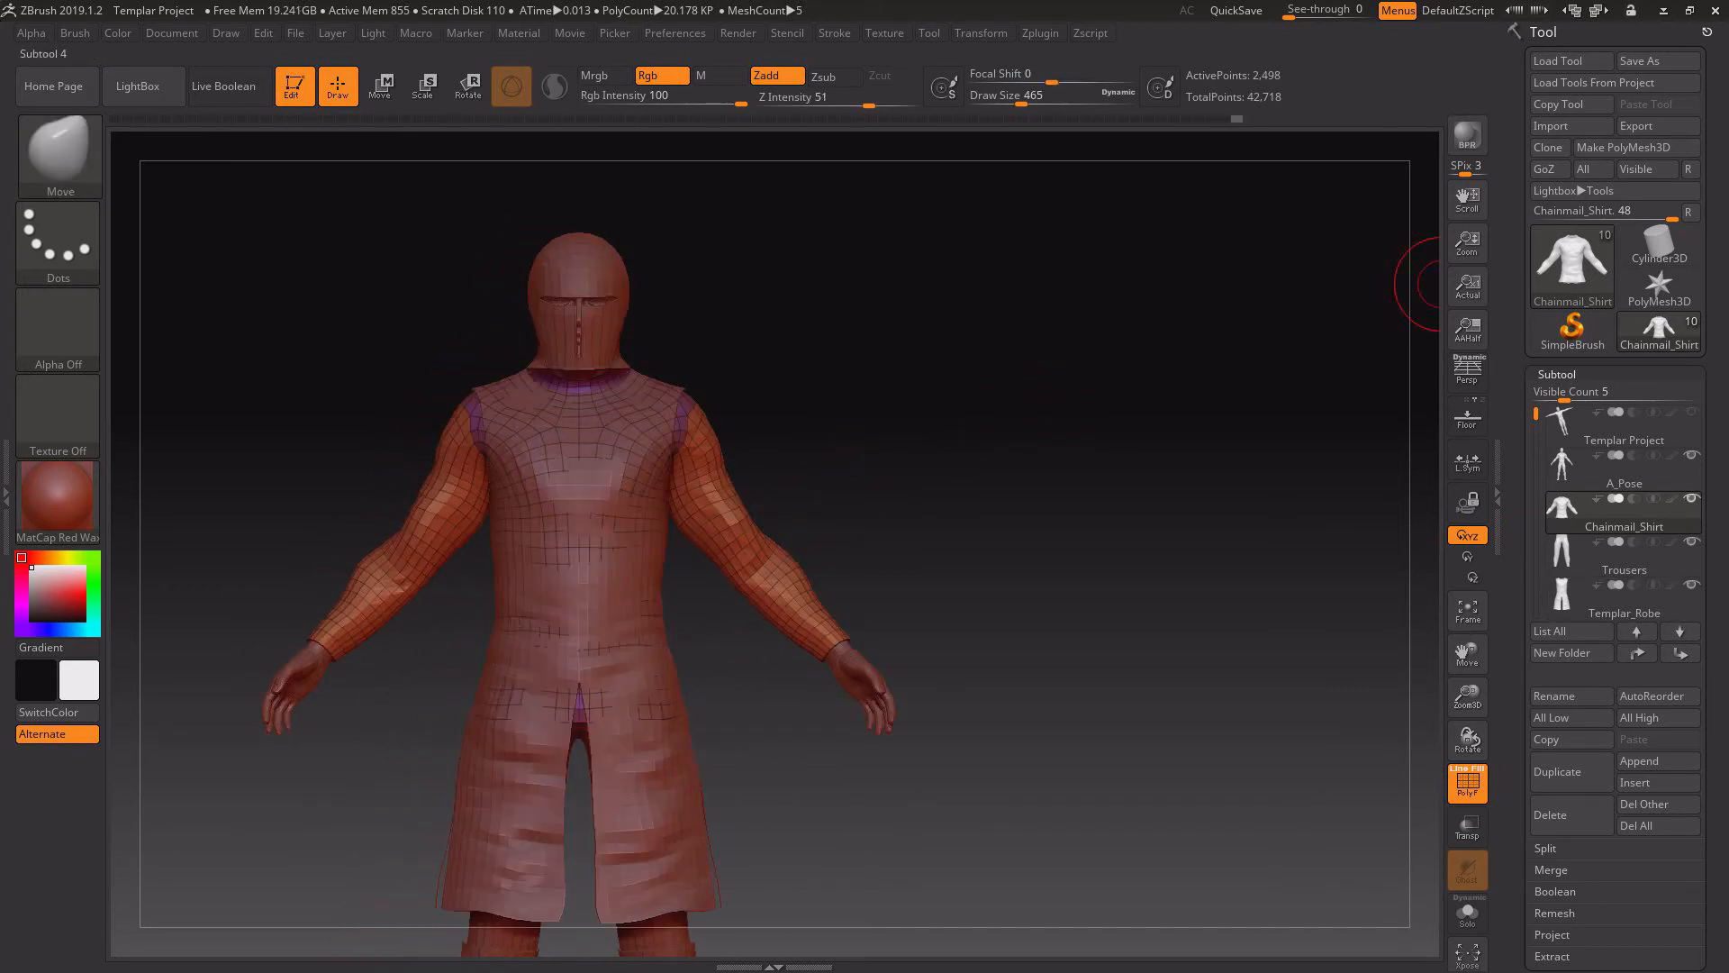
mouse_move(954, 540)
right_down()
mouse_move(1248, 539)
mouse_move(873, 540)
mouse_move(964, 540)
right_up()
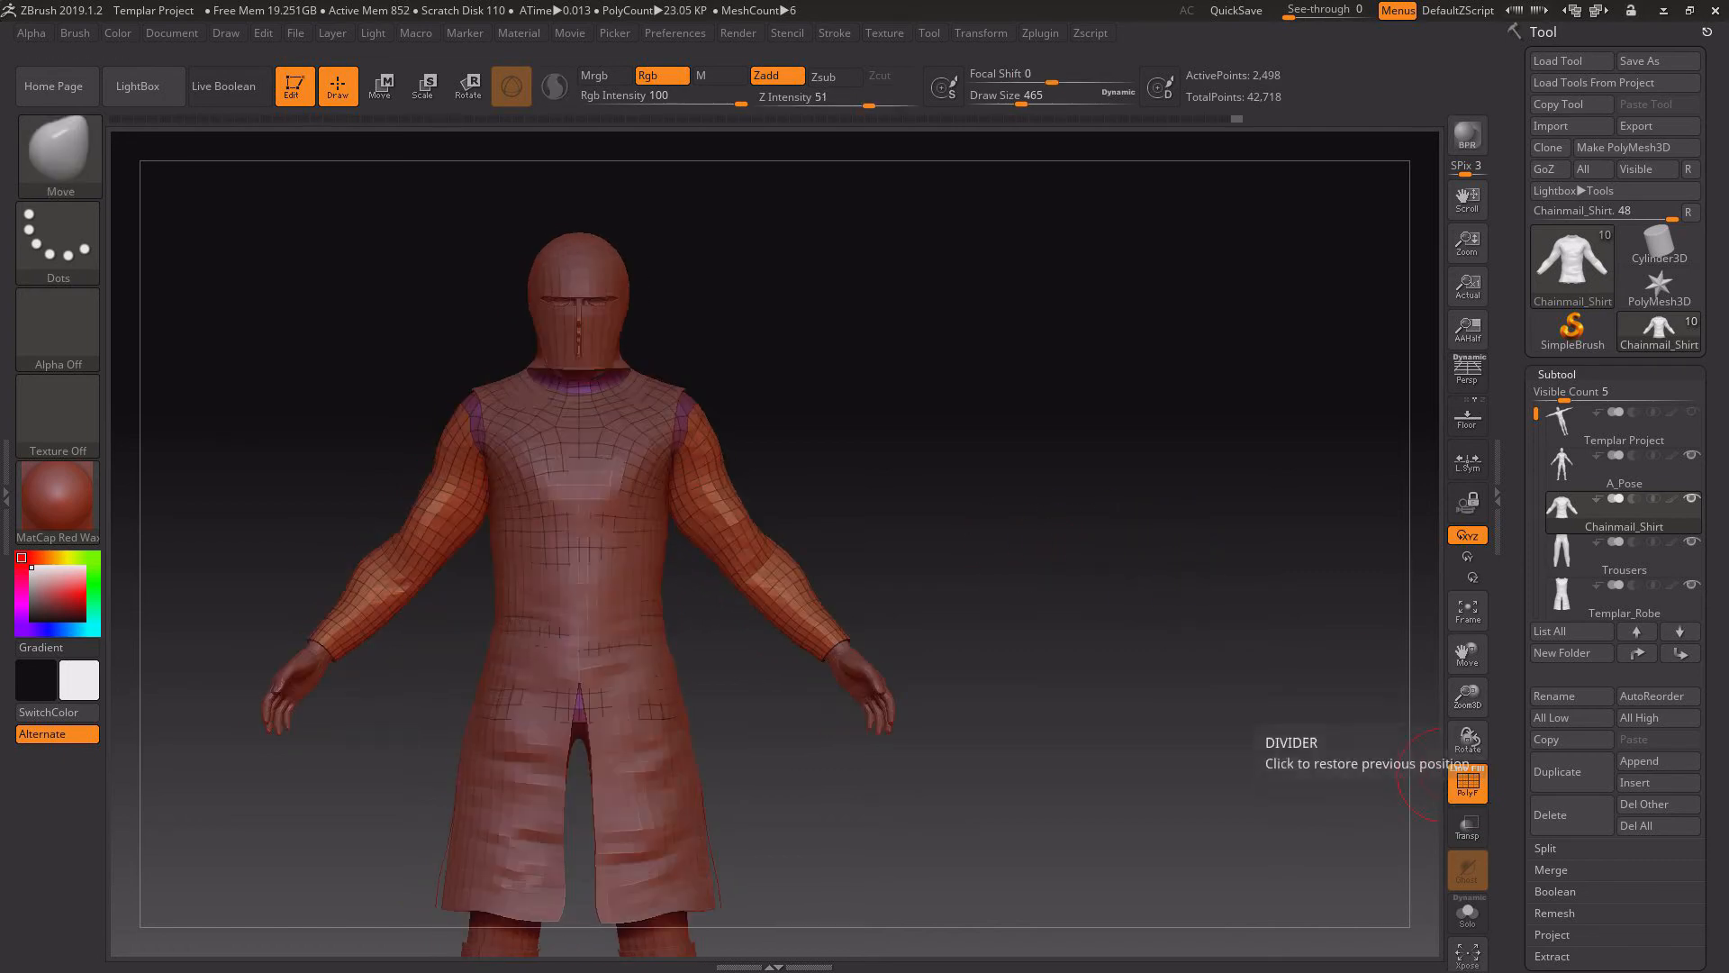
click(1585, 600)
- Examine the robe's shoulders, armholes, back, waist and skirt for fit over the body and the shirt
drag(973, 577, 1193, 577)
drag(1467, 695, 1477, 766)
drag(1467, 654, 1666, 729)
drag(1261, 602, 1098, 540)
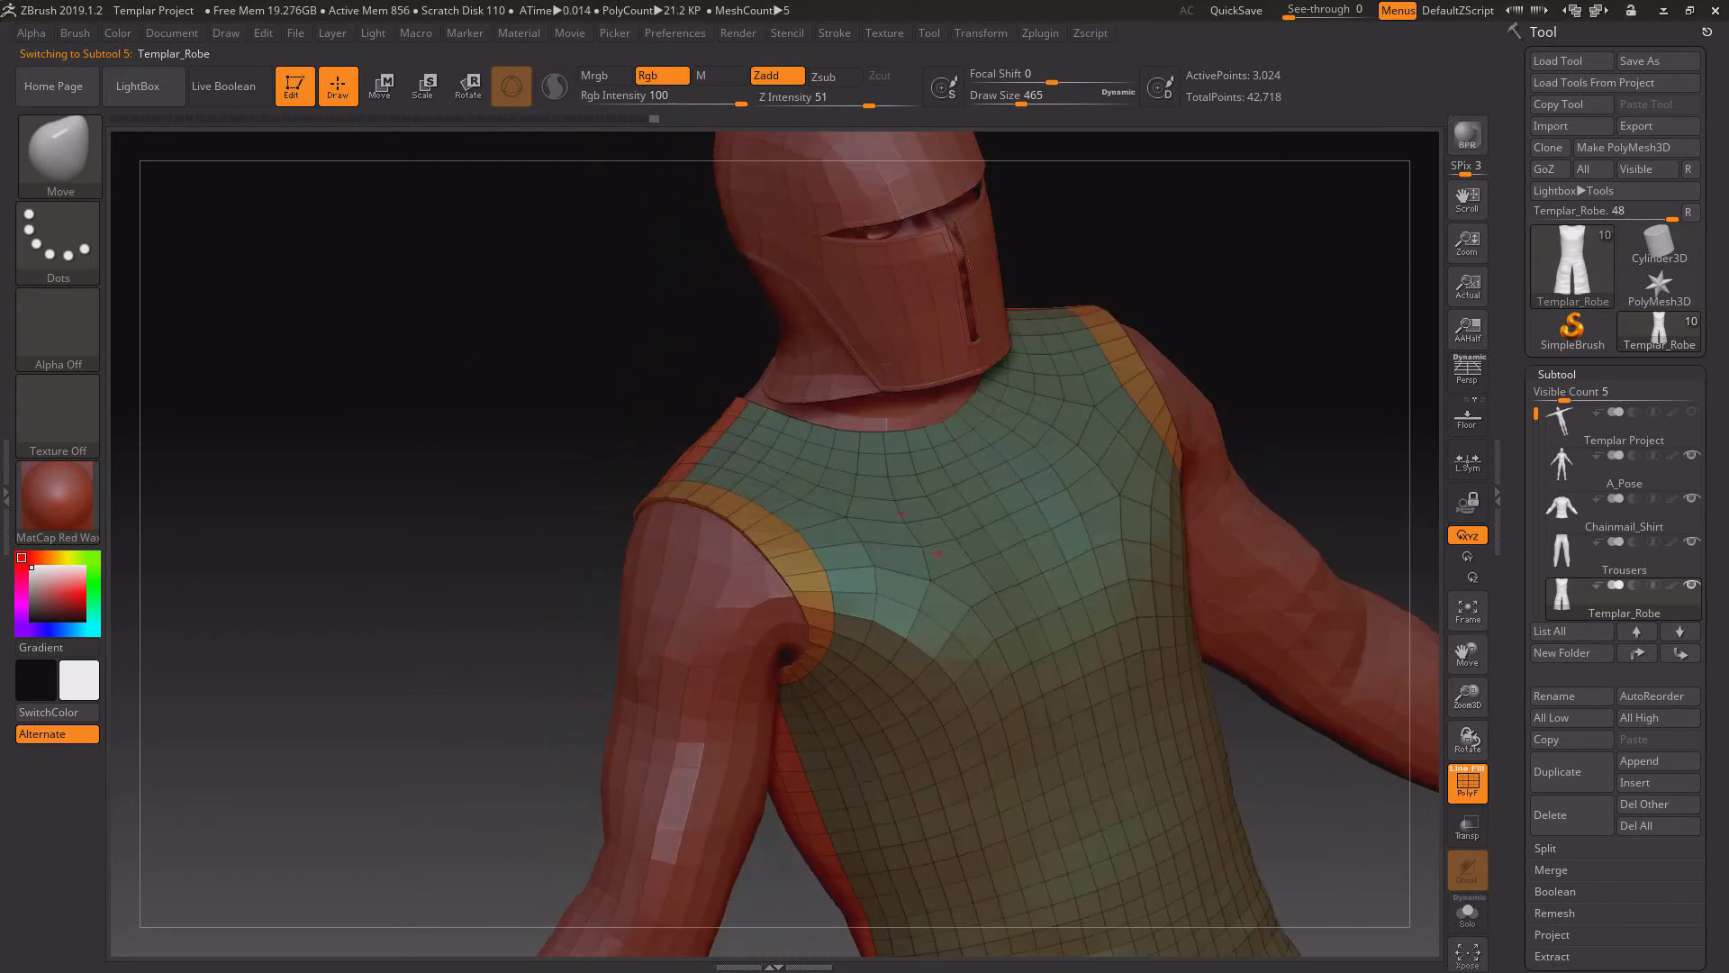
drag(1261, 450, 1062, 450)
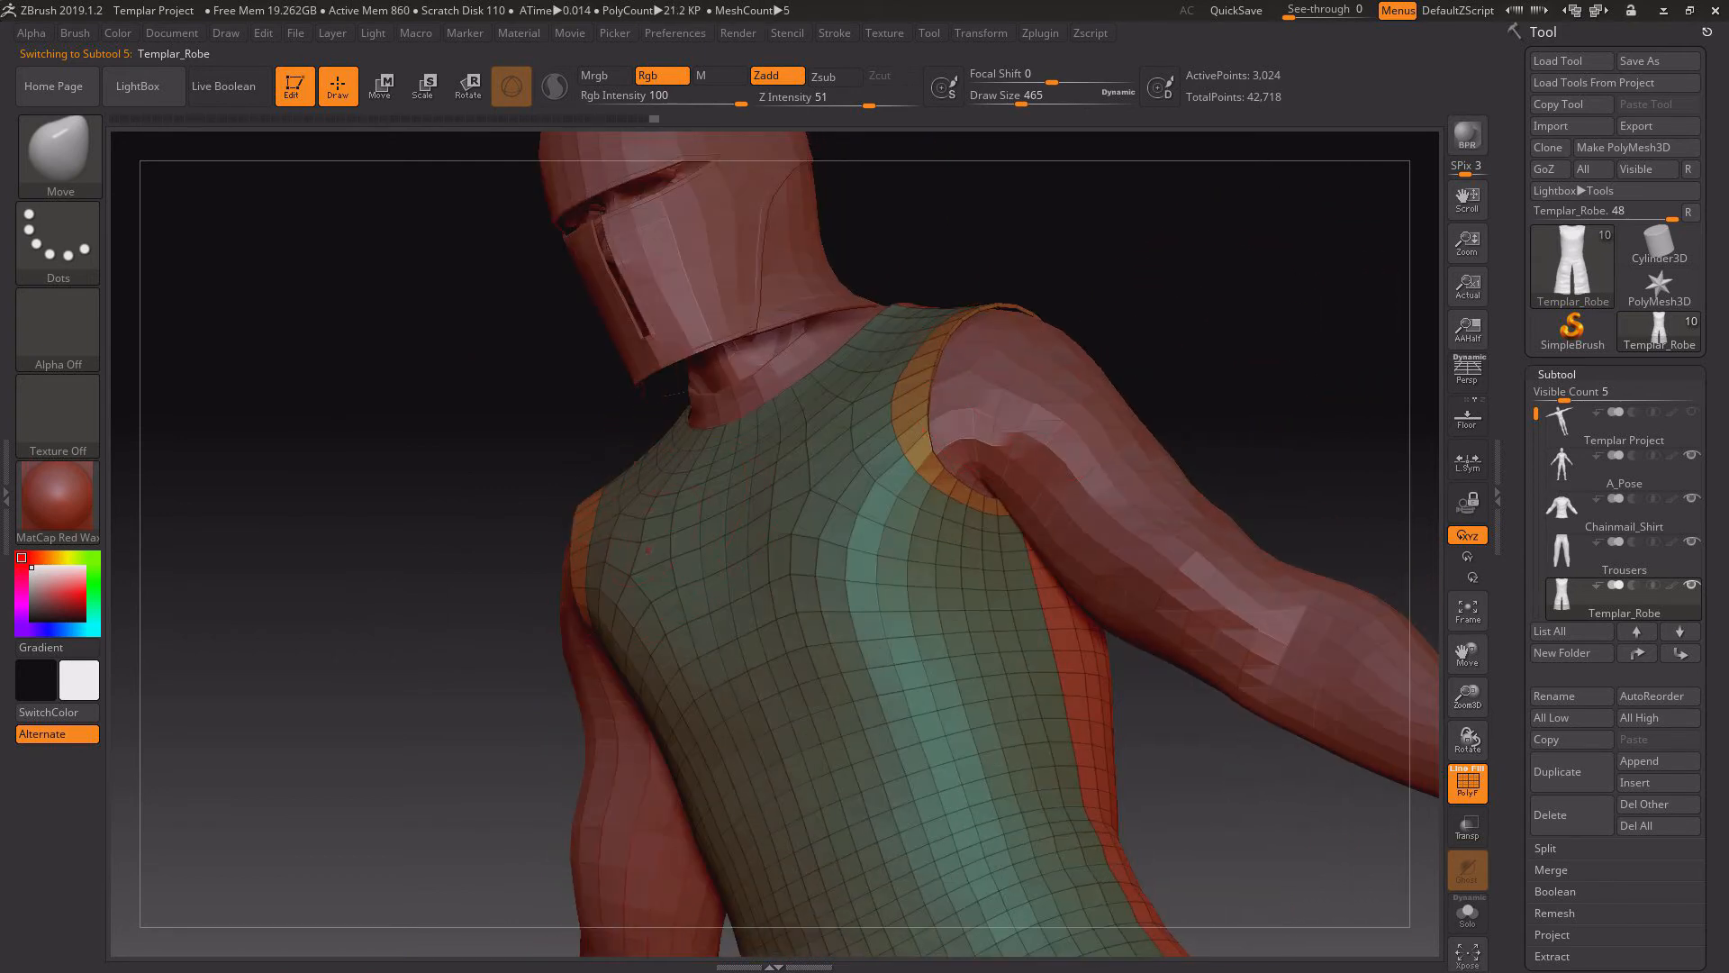
drag(1215, 405, 882, 474)
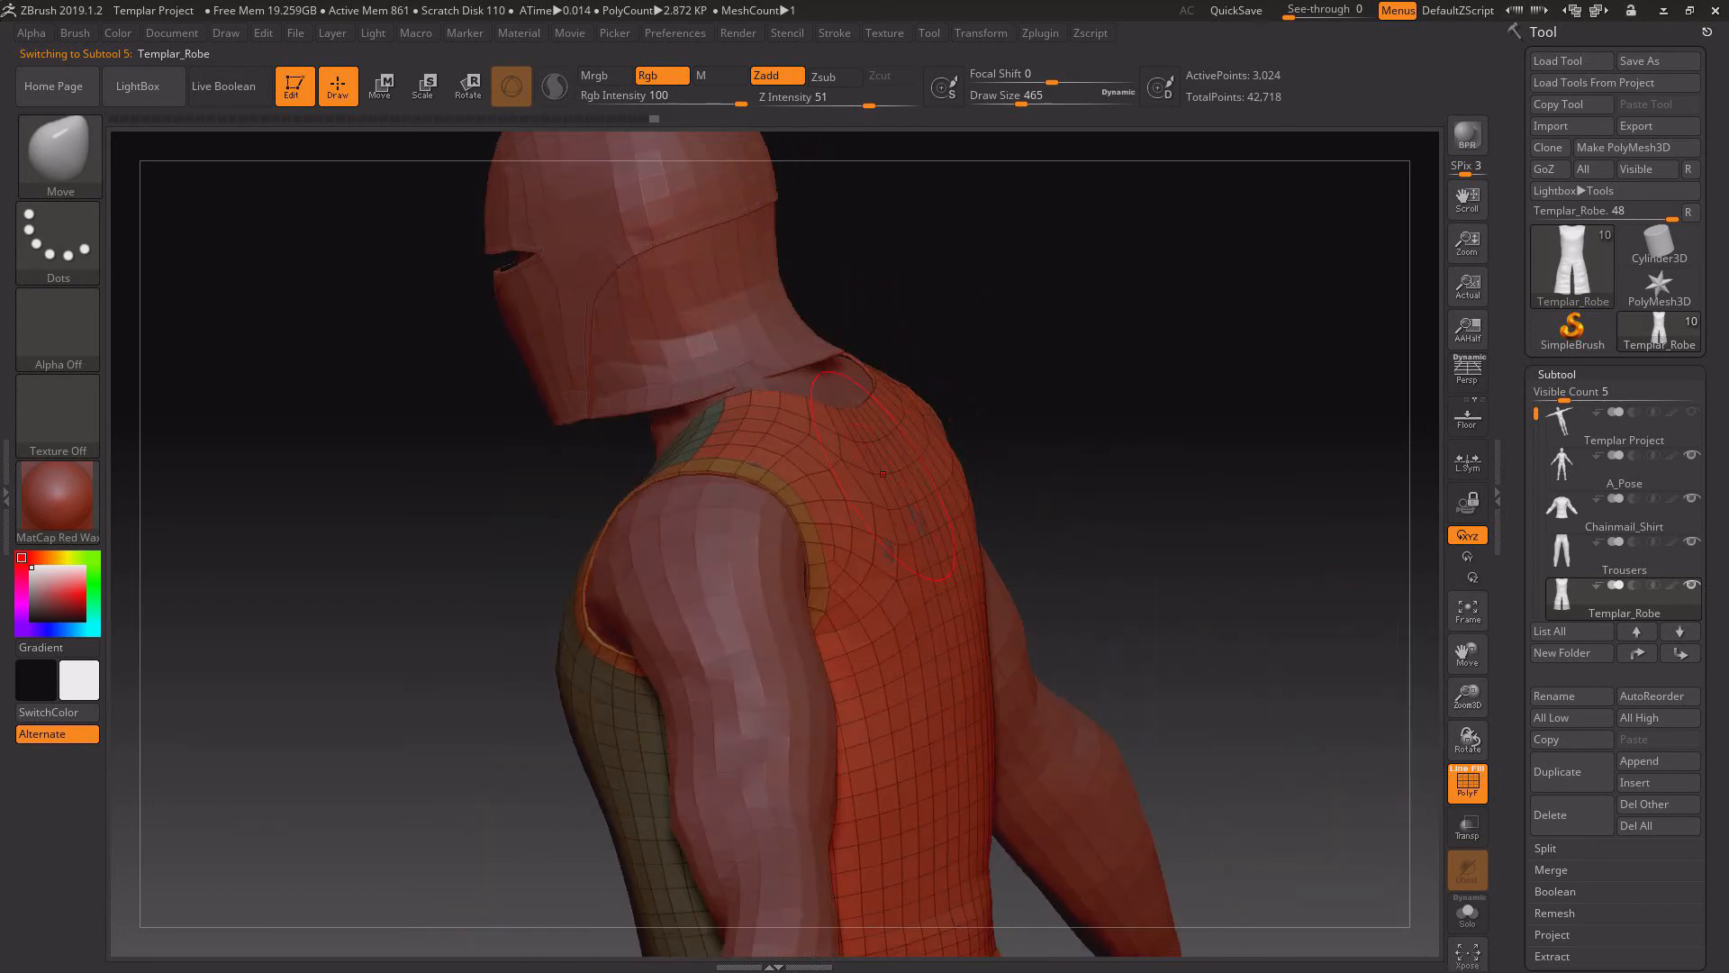
drag(1170, 522, 1441, 590)
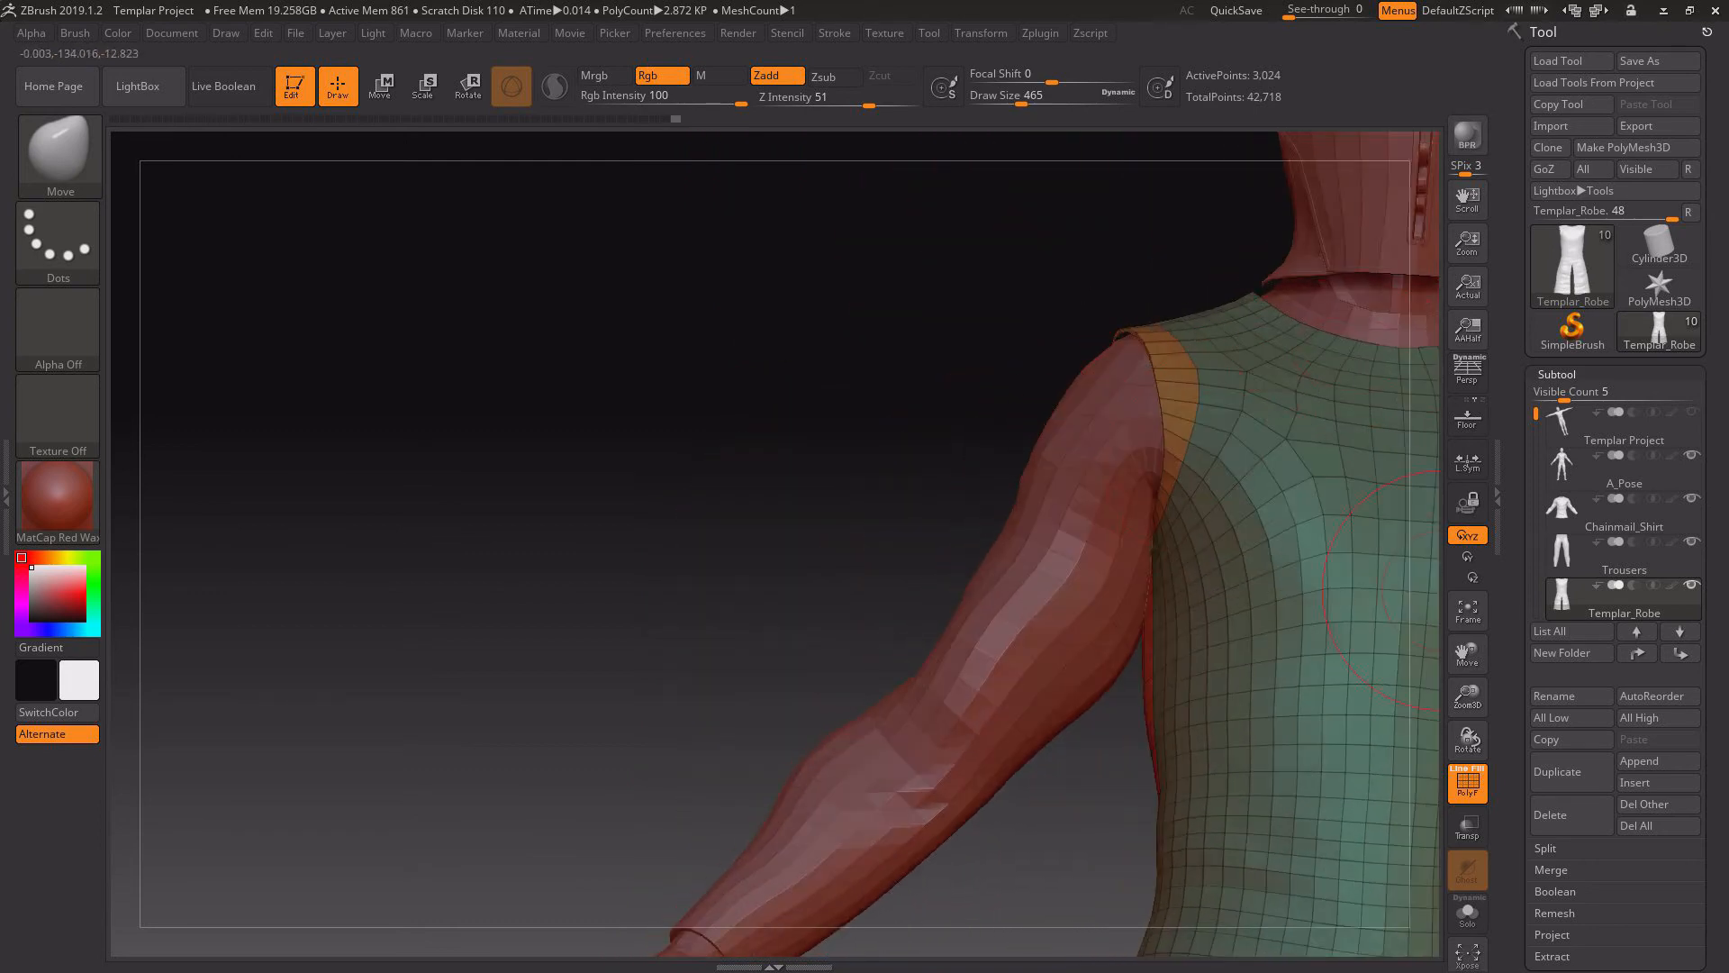
drag(1466, 653, 765, 216)
shift+drag(1036, 541, 1116, 554)
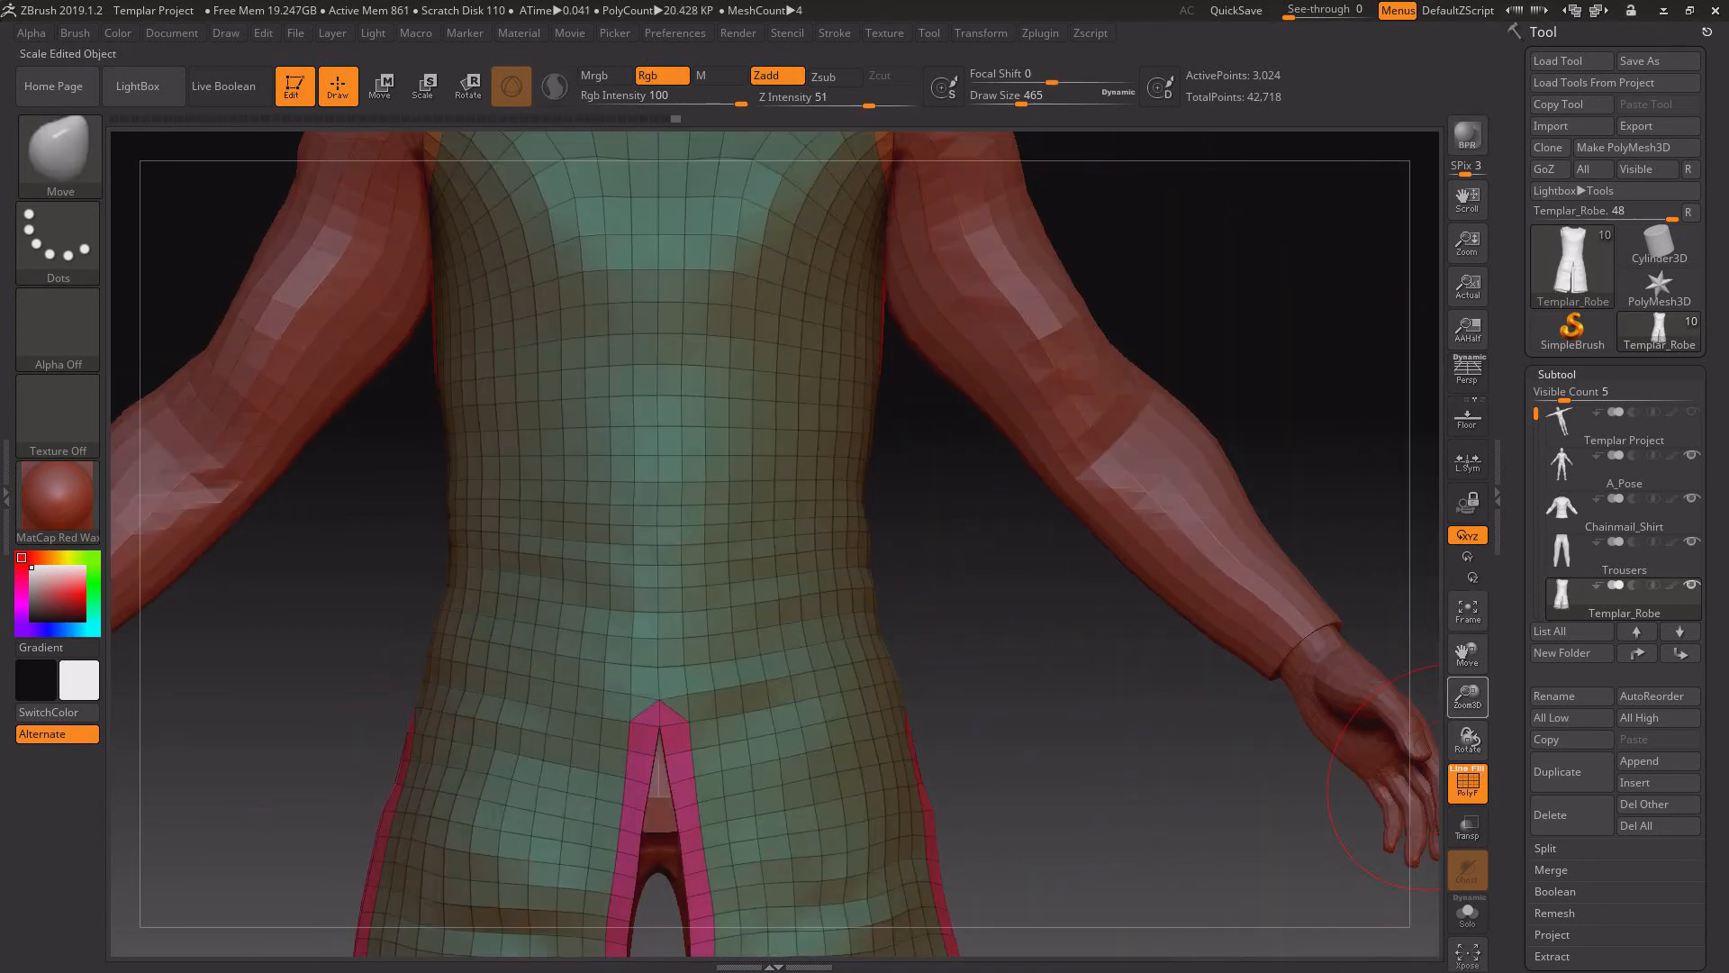
drag(1466, 697, 1405, 505)
drag(1467, 655, 1618, 816)
drag(1063, 540, 1000, 541)
mouse_move(1018, 711)
mouse_down()
mouse_move(1188, 730)
mouse_move(1053, 675)
mouse_move(1130, 653)
mouse_move(1328, 671)
mouse_move(1201, 680)
mouse_move(1234, 678)
mouse_up()
key(f)
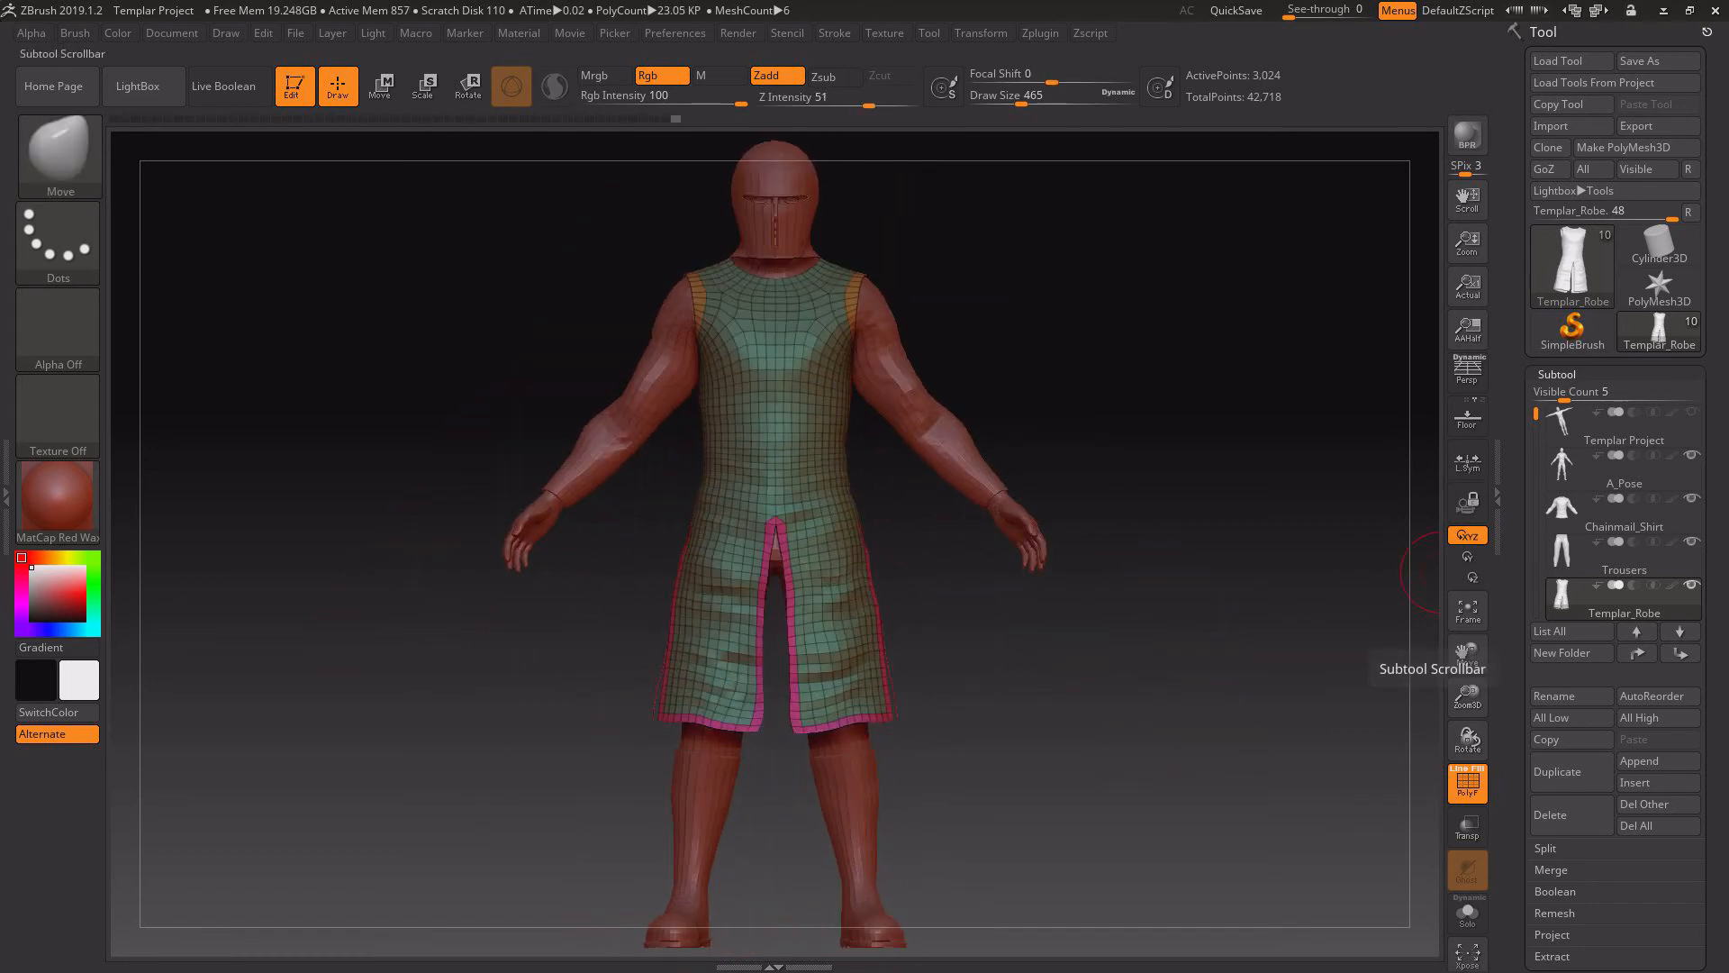
- Show the Gloves and Belt subtools
drag(1536, 414, 1536, 485)
click(1691, 455)
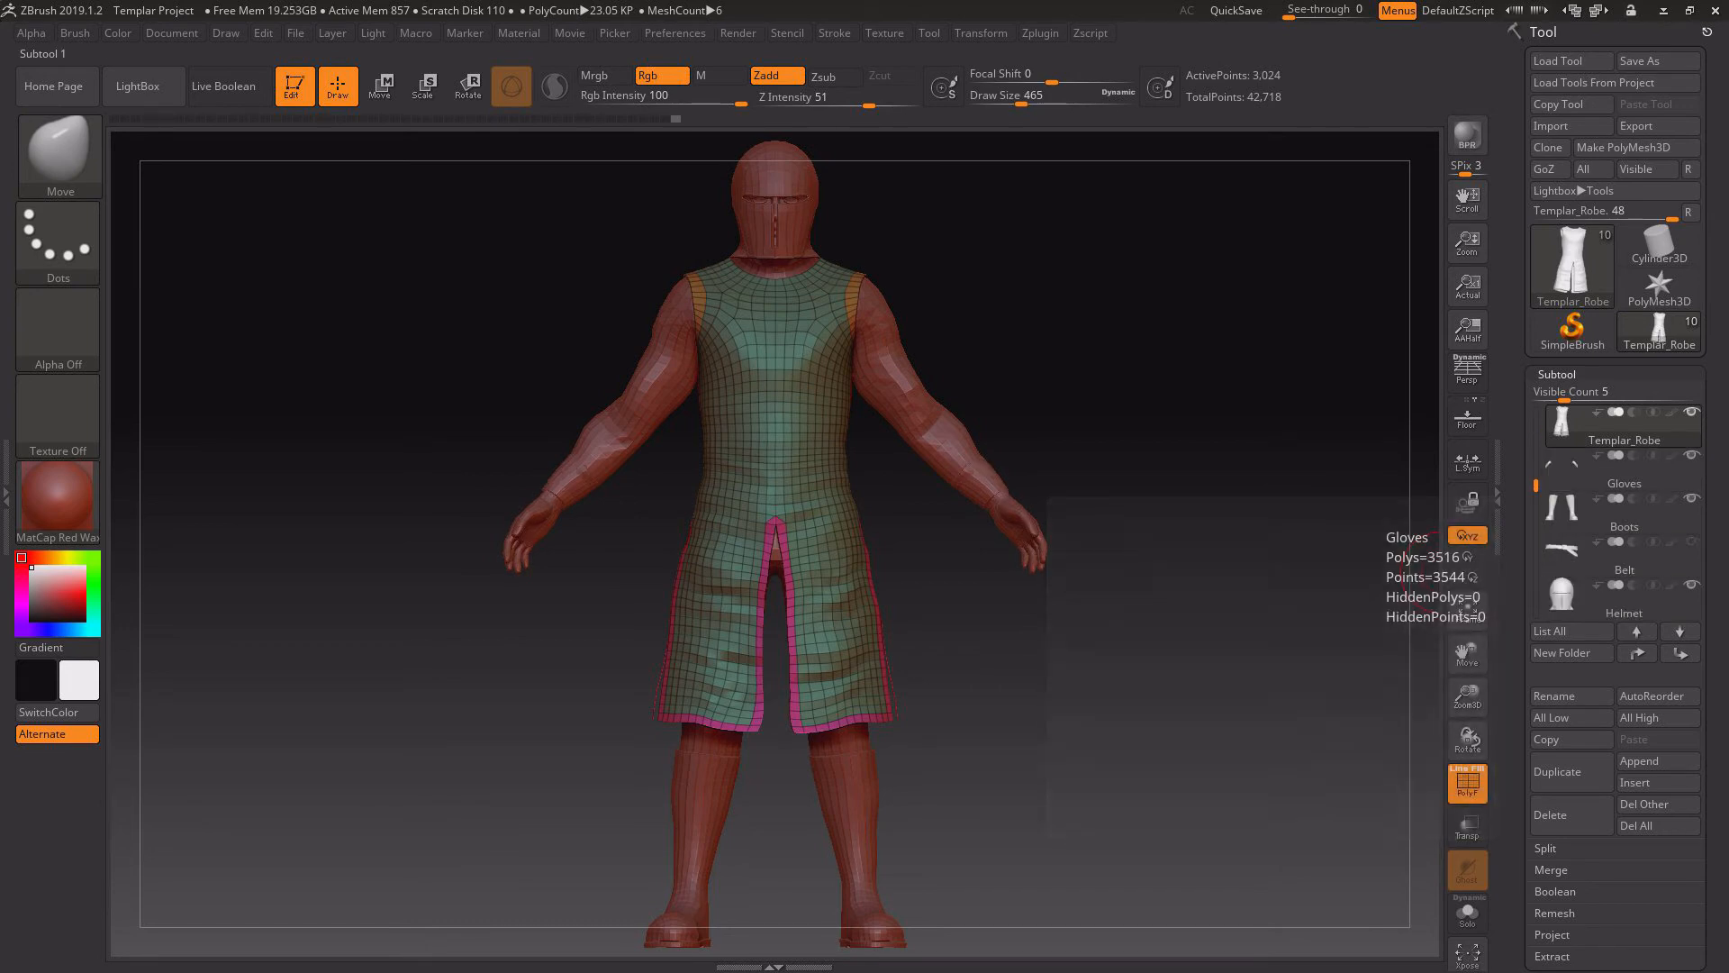
click(1691, 541)
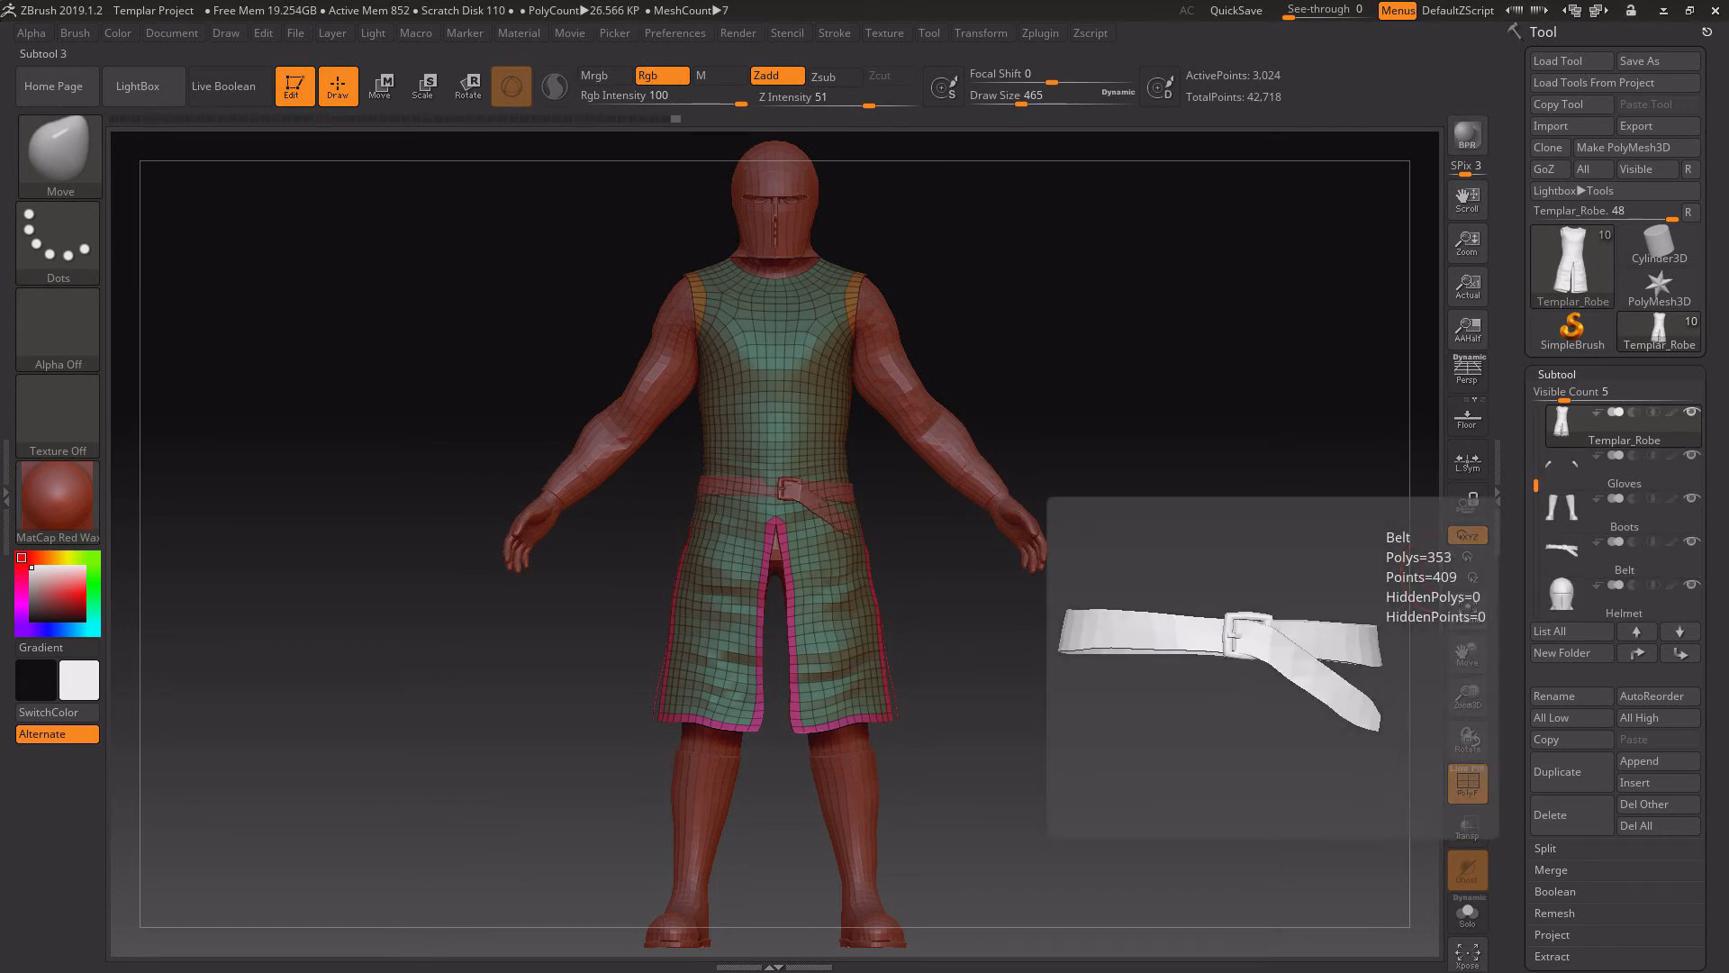
- Examine how the belt sits on the robe's waist and check the full outfit's proportions
drag(1467, 688, 1468, 735)
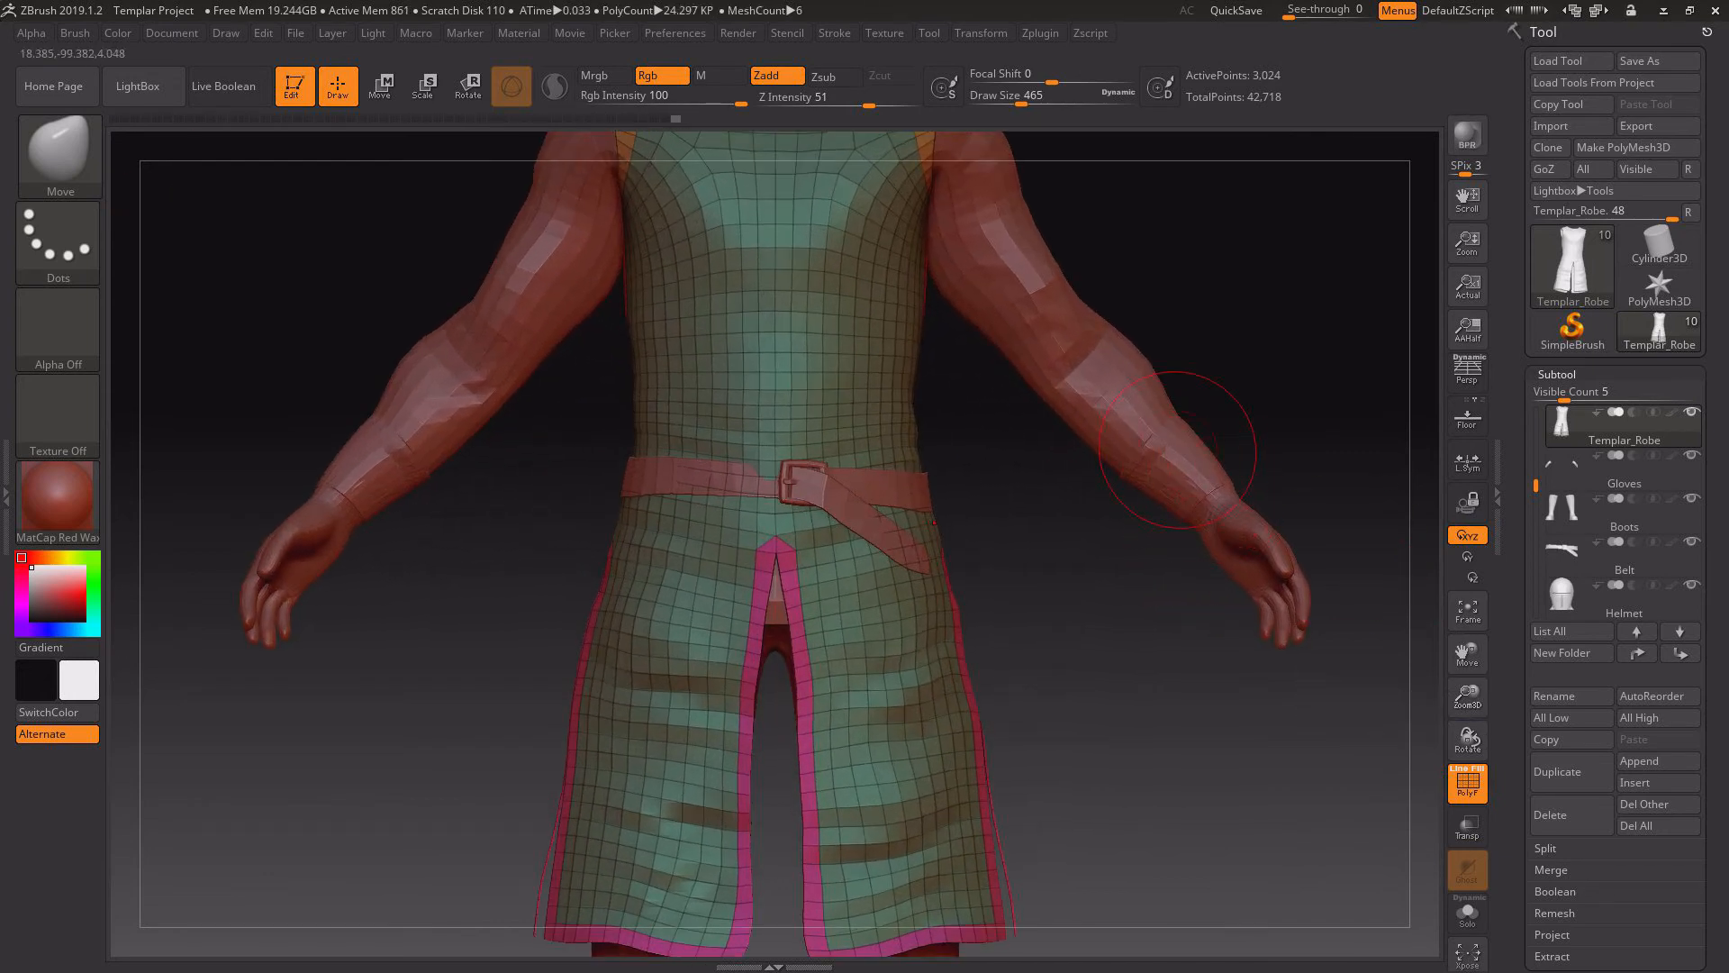
drag(1128, 621, 1072, 622)
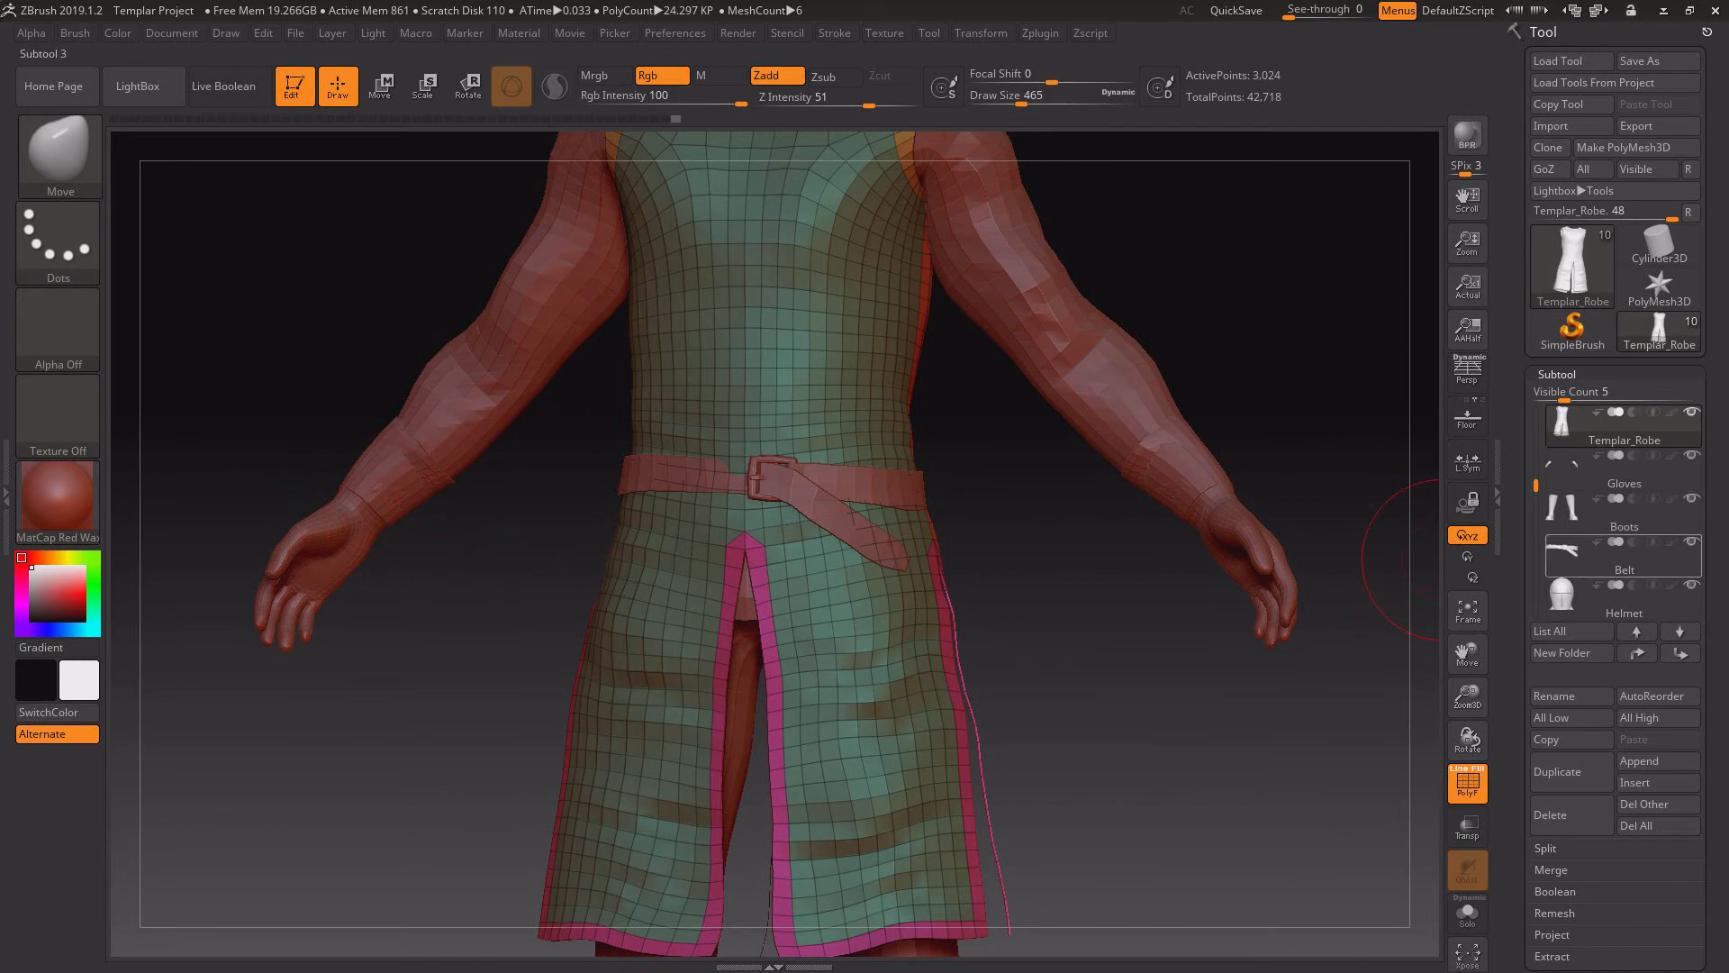
mouse_move(1019, 701)
mouse_down()
mouse_move(1351, 700)
mouse_move(1010, 701)
mouse_up()
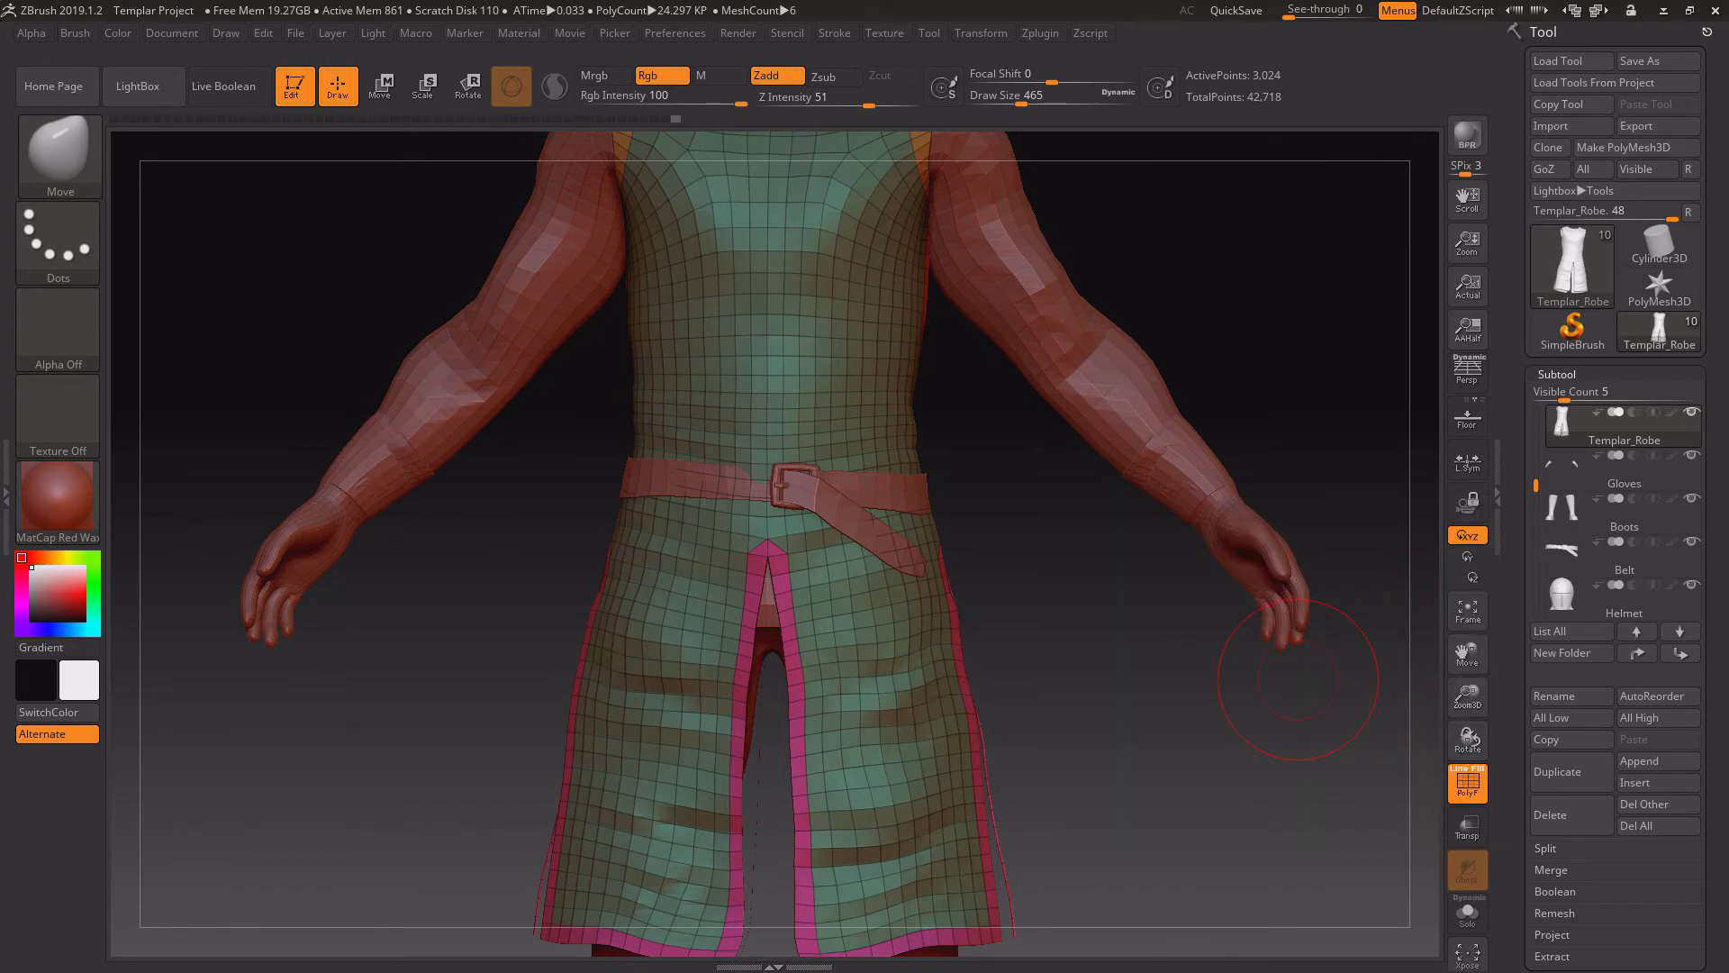
drag(1467, 695, 1446, 621)
drag(1194, 689, 1227, 706)
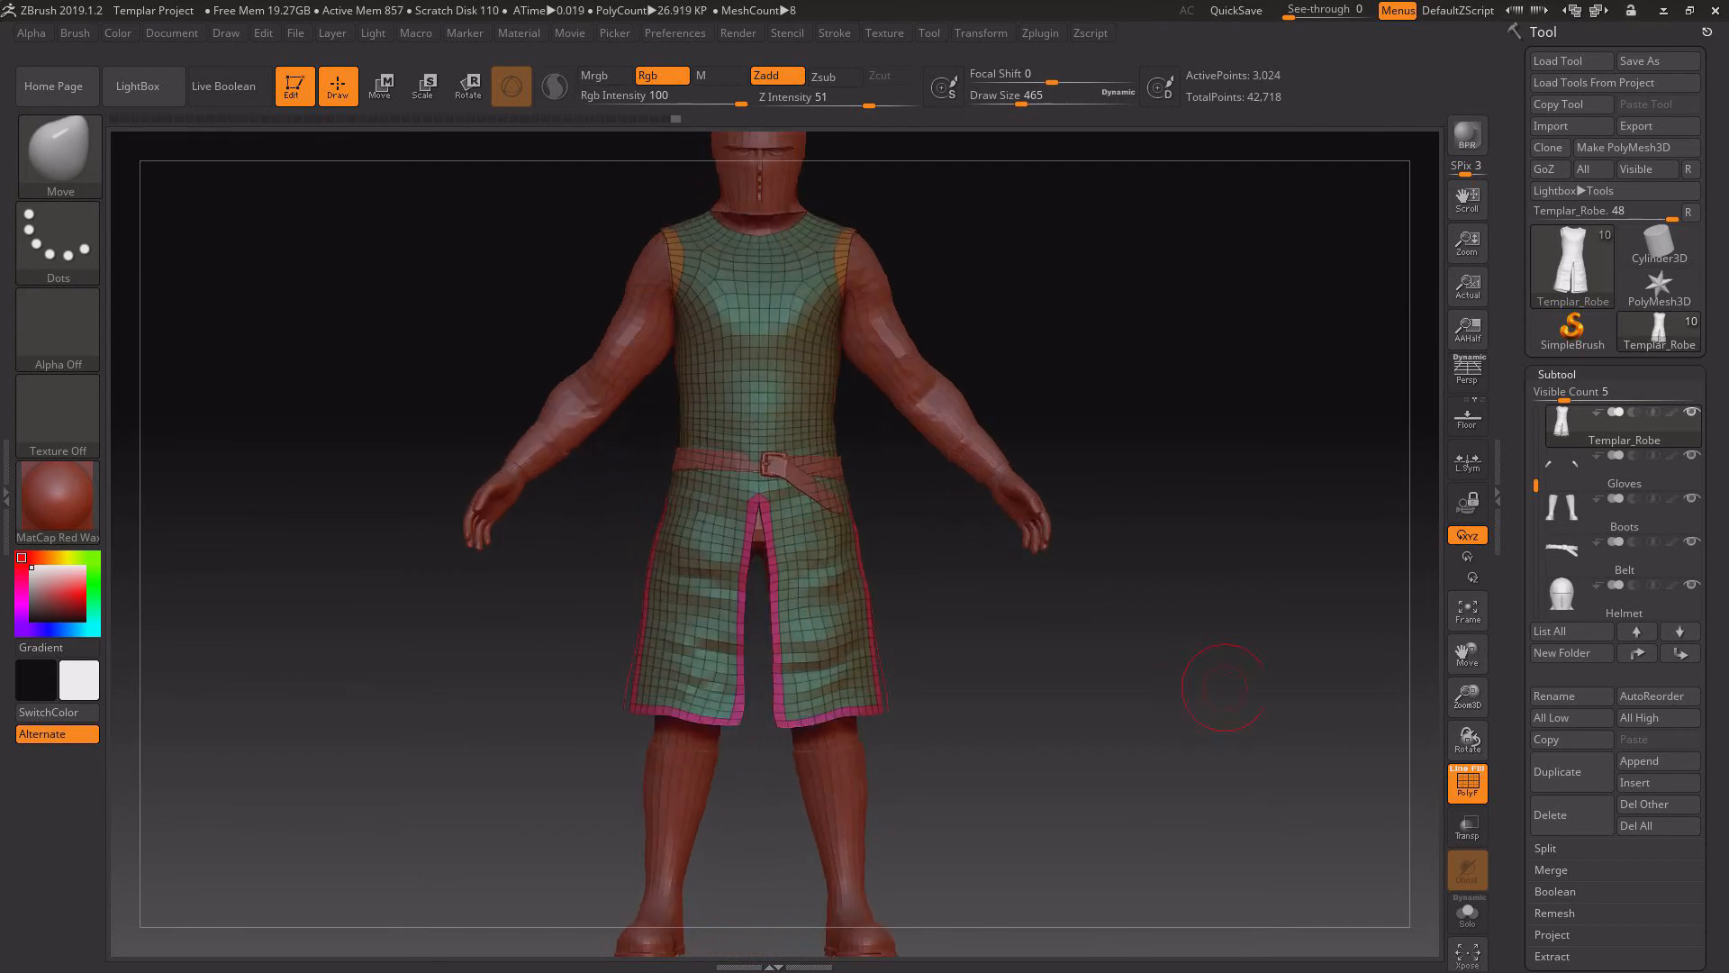
drag(1467, 697, 1414, 695)
alt+drag(1224, 703, 1272, 739)
mouse_move(1272, 739)
mouse_down()
mouse_move(1203, 737)
mouse_move(1351, 734)
mouse_move(1036, 734)
mouse_move(1133, 758)
mouse_up()
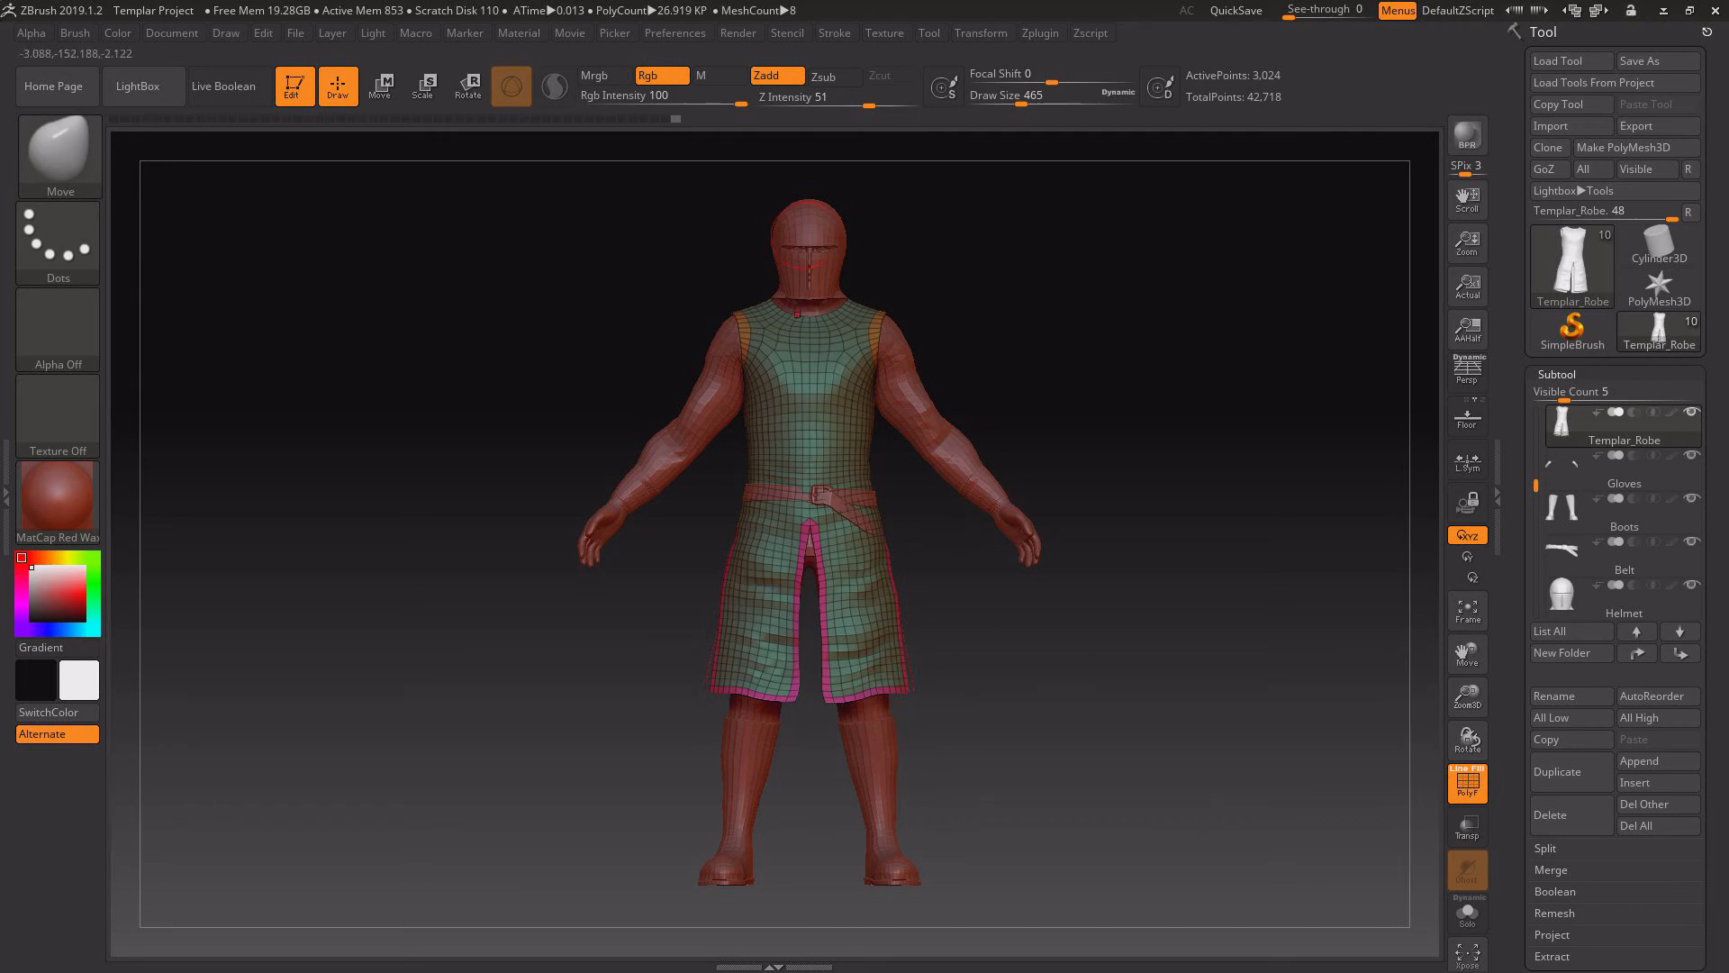
mouse_move(1170, 721)
mouse_down()
mouse_move(1017, 721)
mouse_move(1409, 722)
mouse_move(1152, 694)
mouse_up()
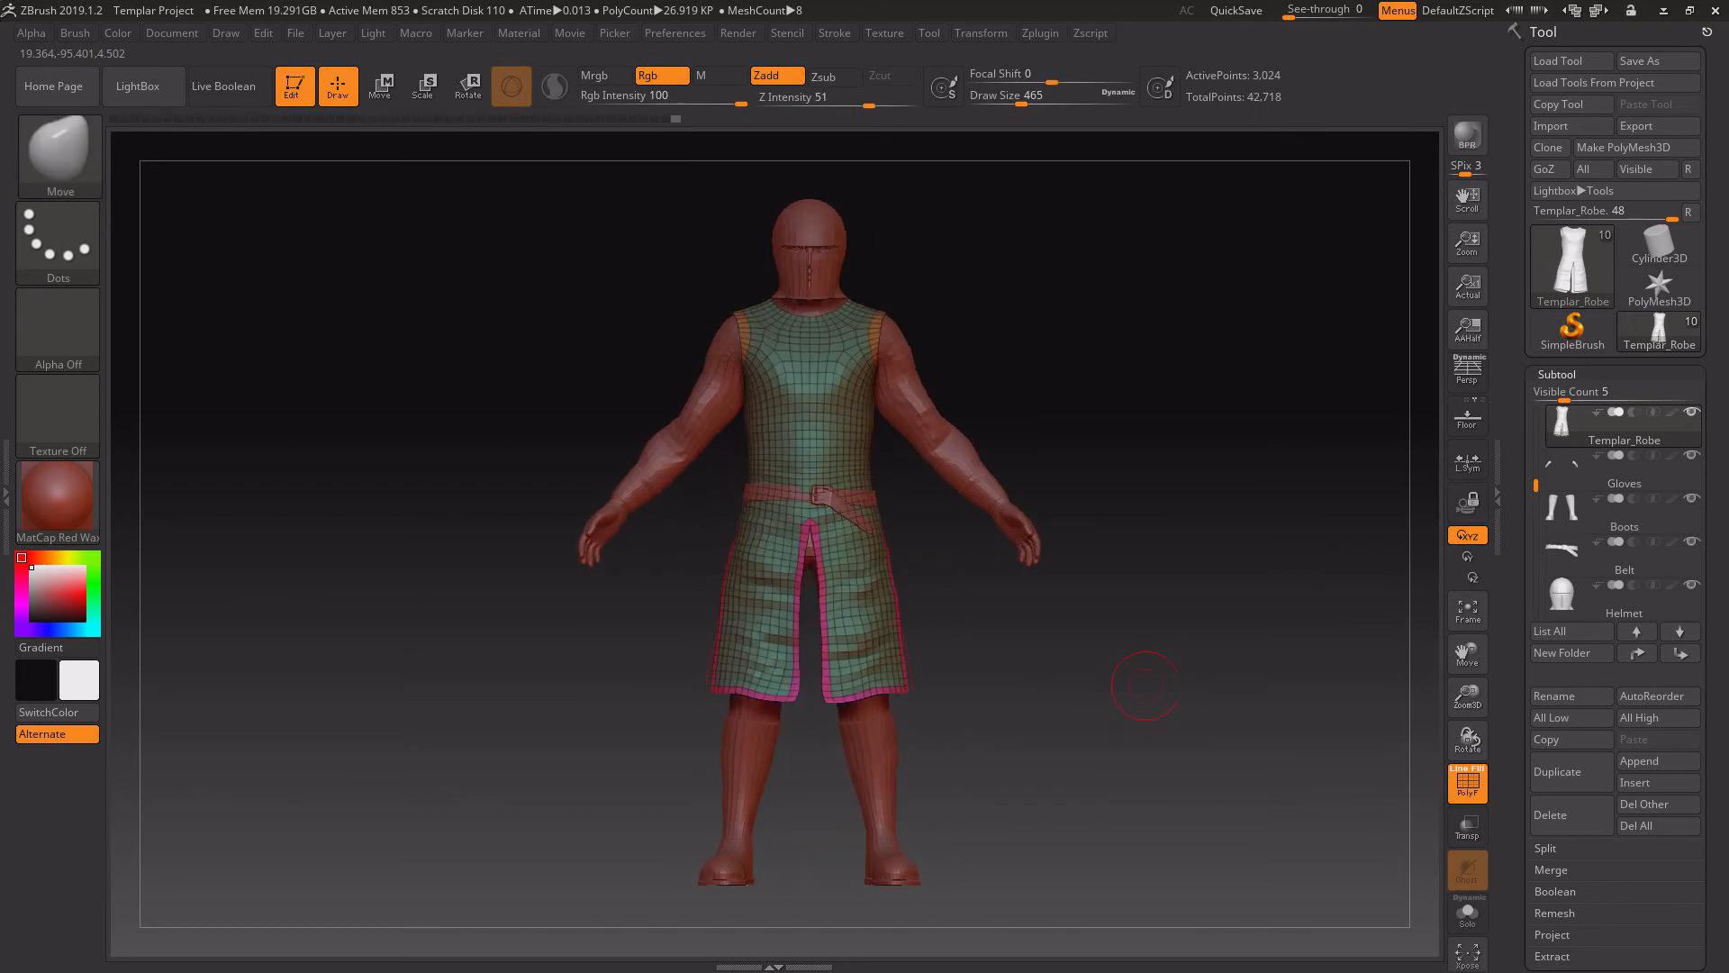
- Switch to Chrome, close the developer tools, and look over the page of the YouTube video "How to SCULPT CLOTH the EASY WAY! - Zbrush Tutorial"
key(alt+Tab)
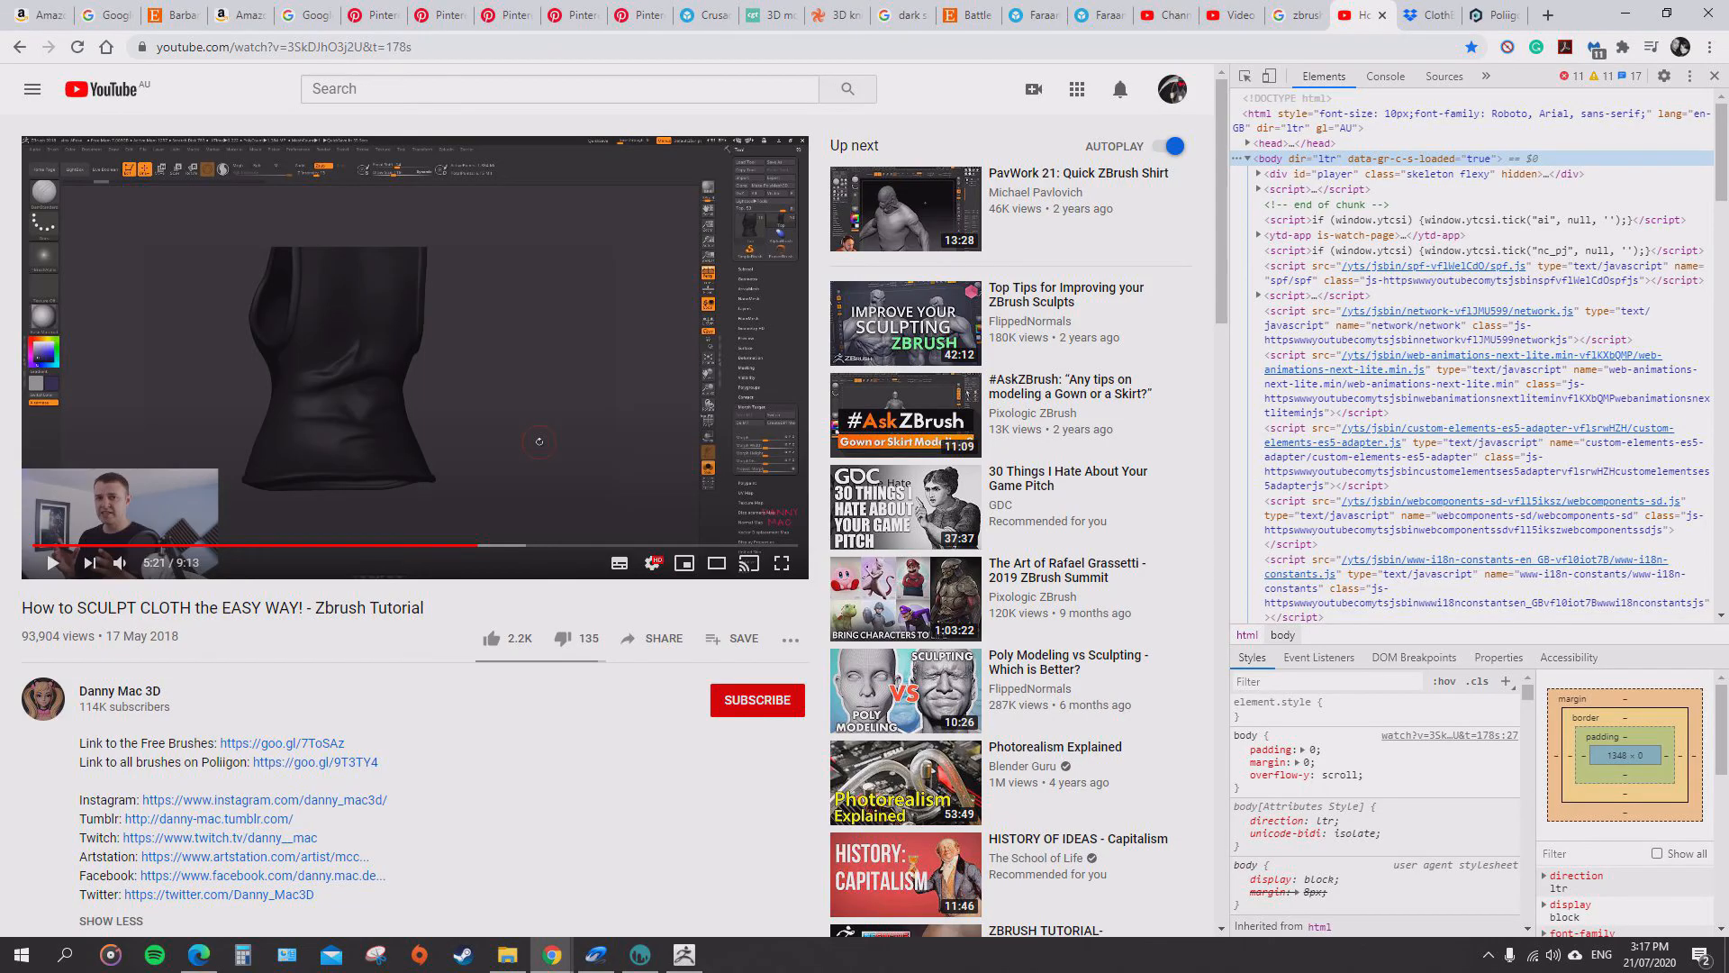
key(F12)
scroll(667, 540, down, 3)
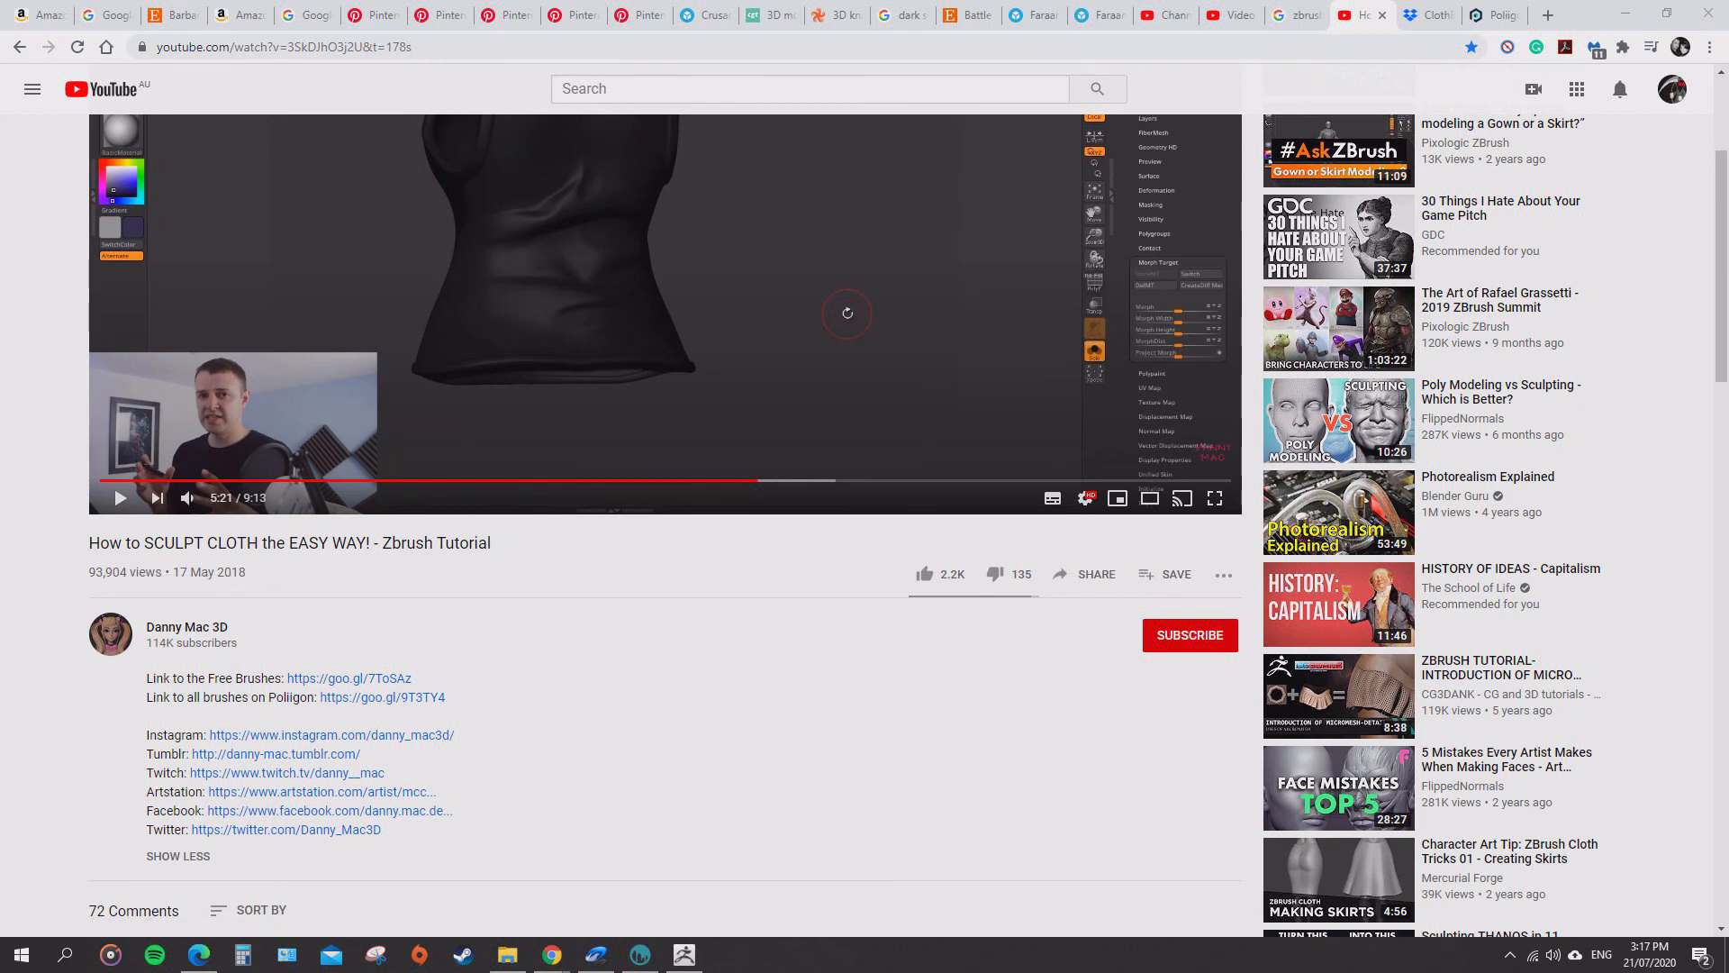
scroll(667, 450, up, 3)
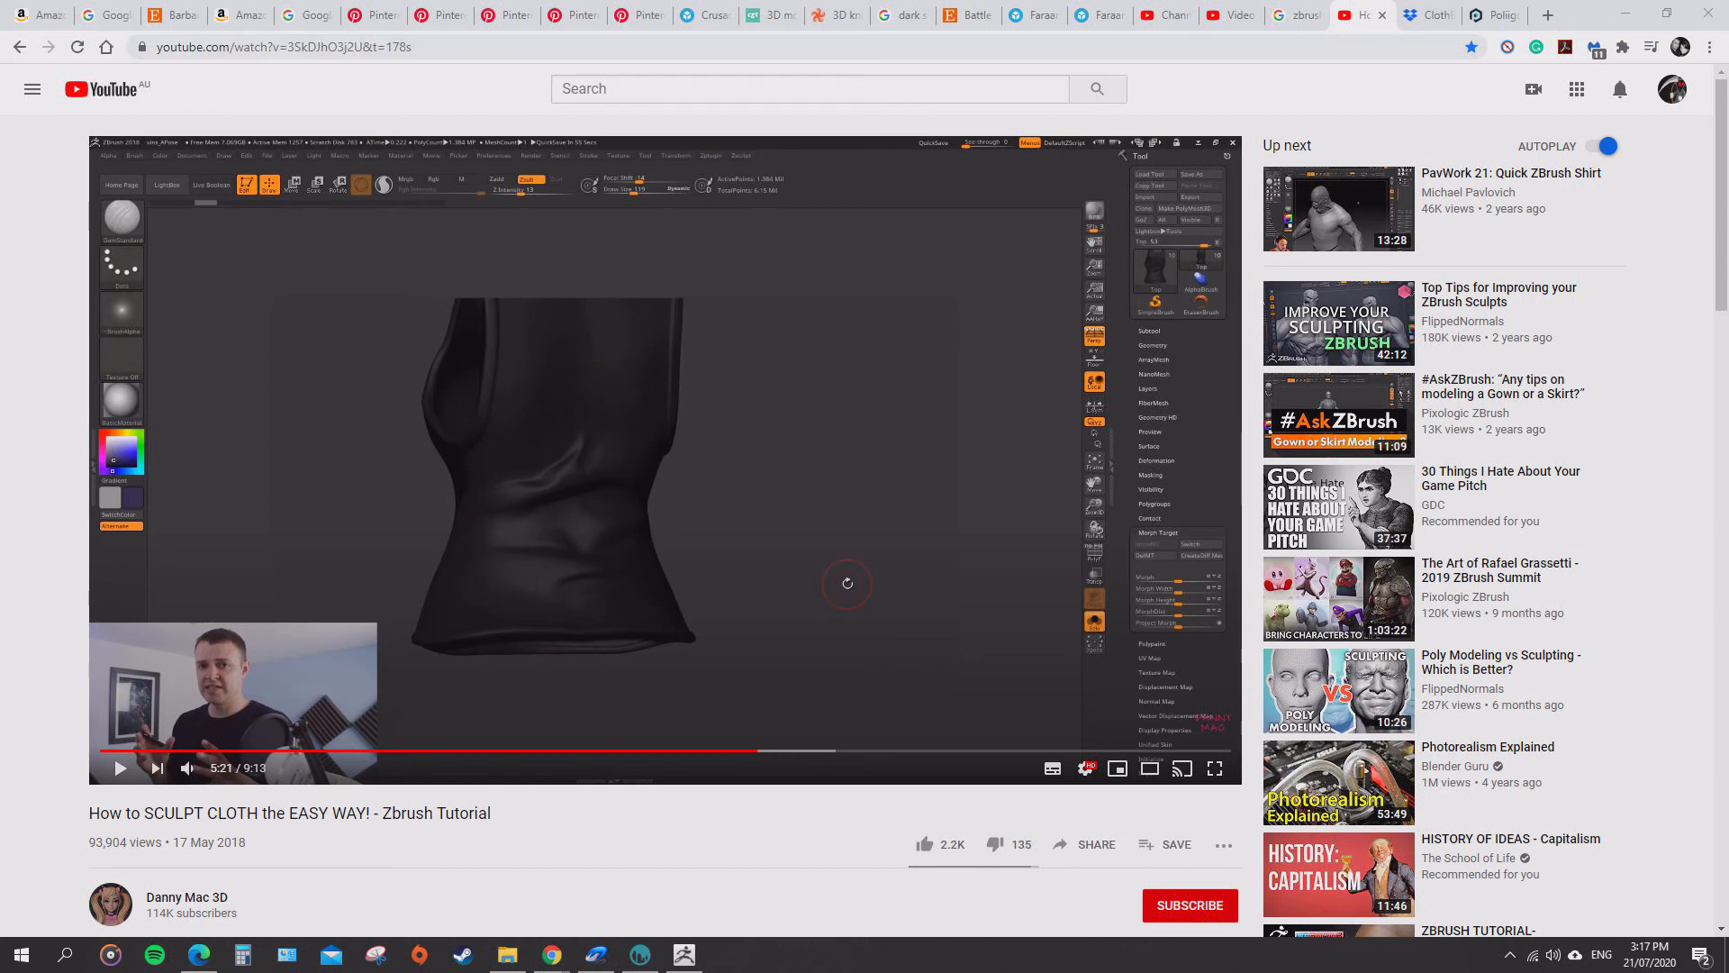
- Skim the cloth-sculpting video from 3:41 to 7:34, checking the sections on folds in the top and trousers
drag(760, 750, 552, 750)
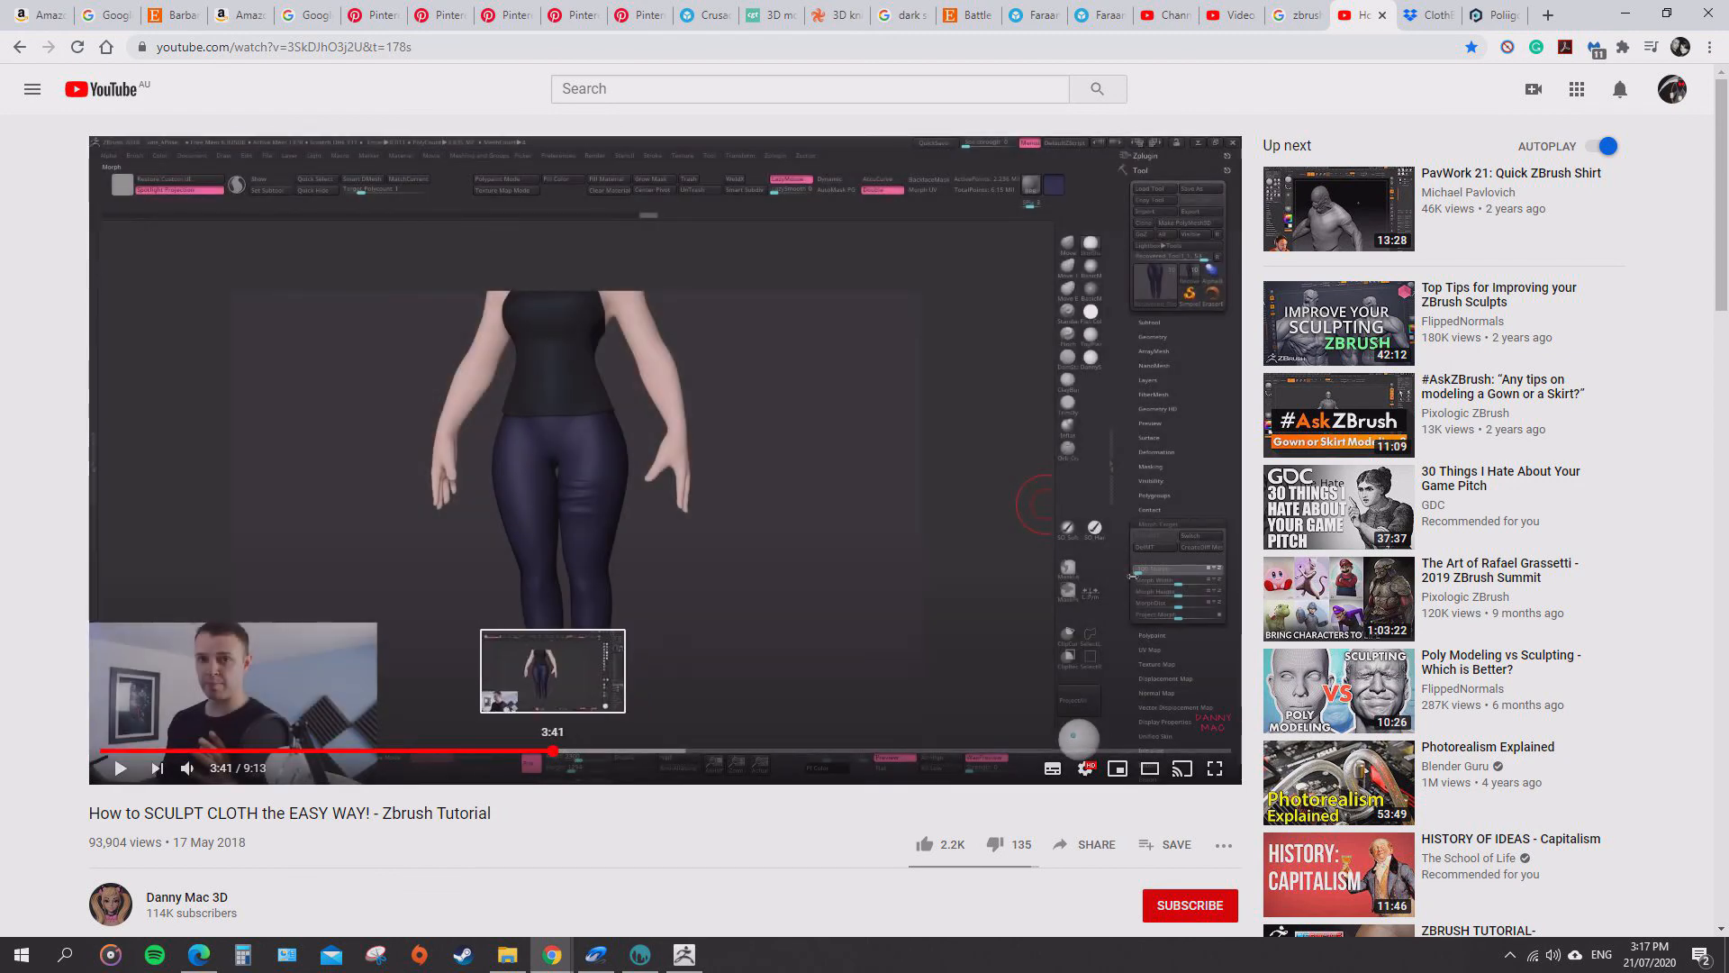
drag(552, 750, 818, 750)
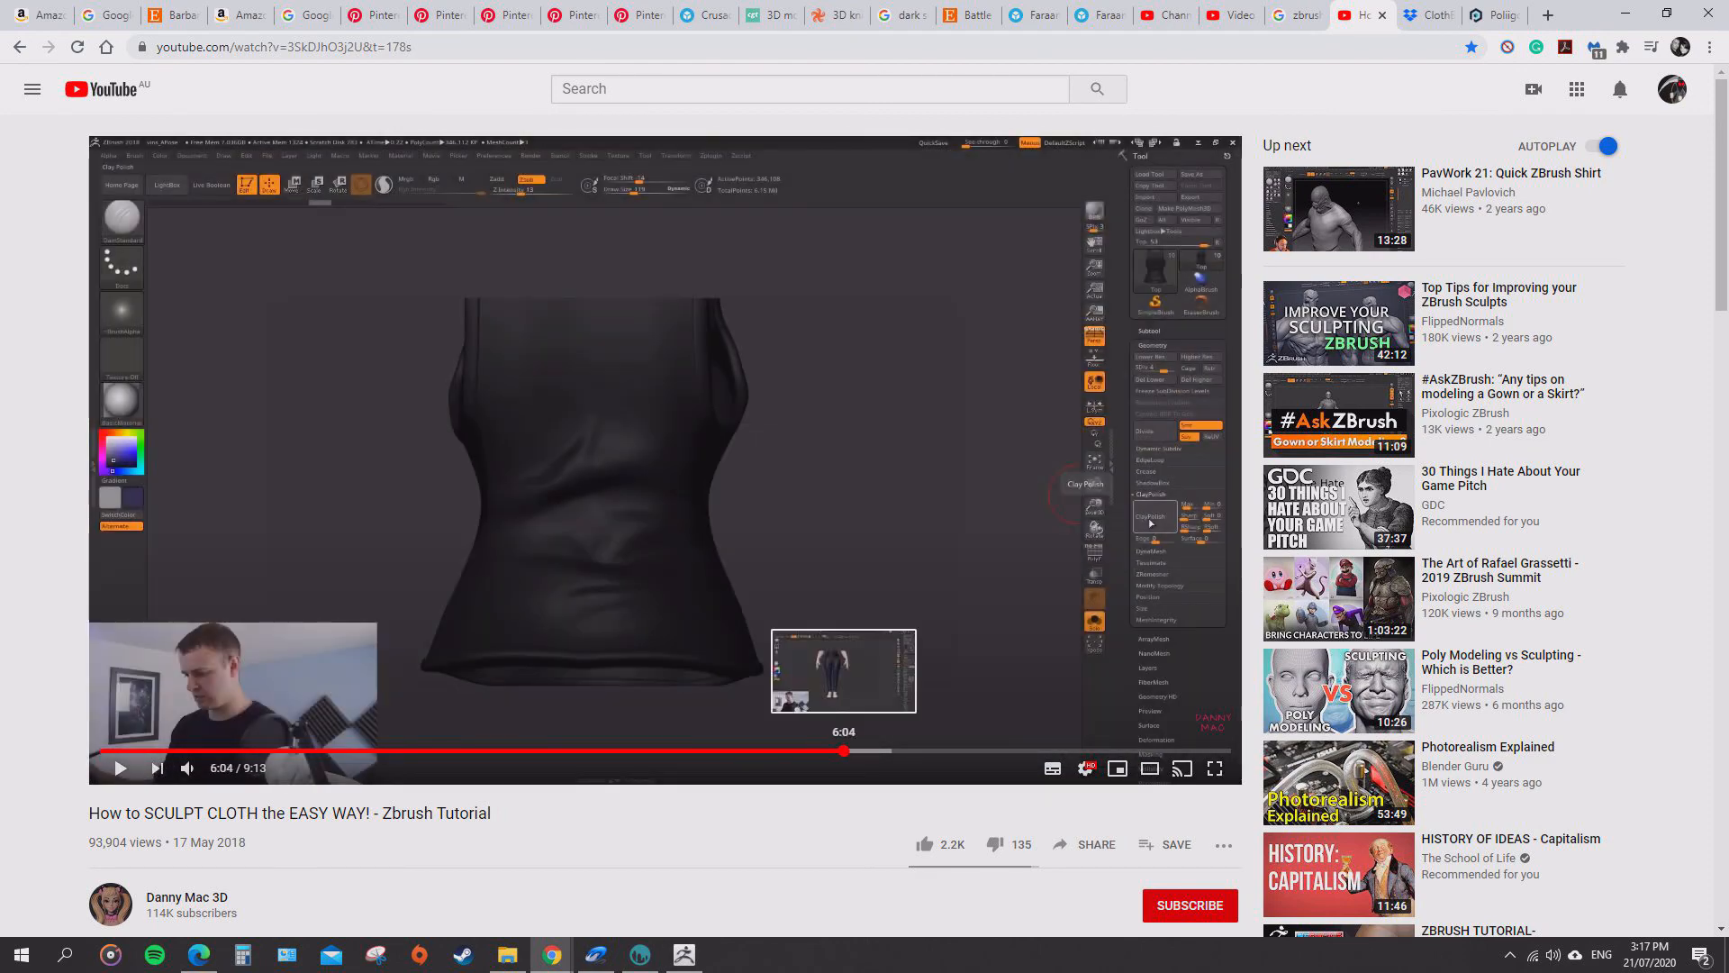
click(865, 750)
click(908, 750)
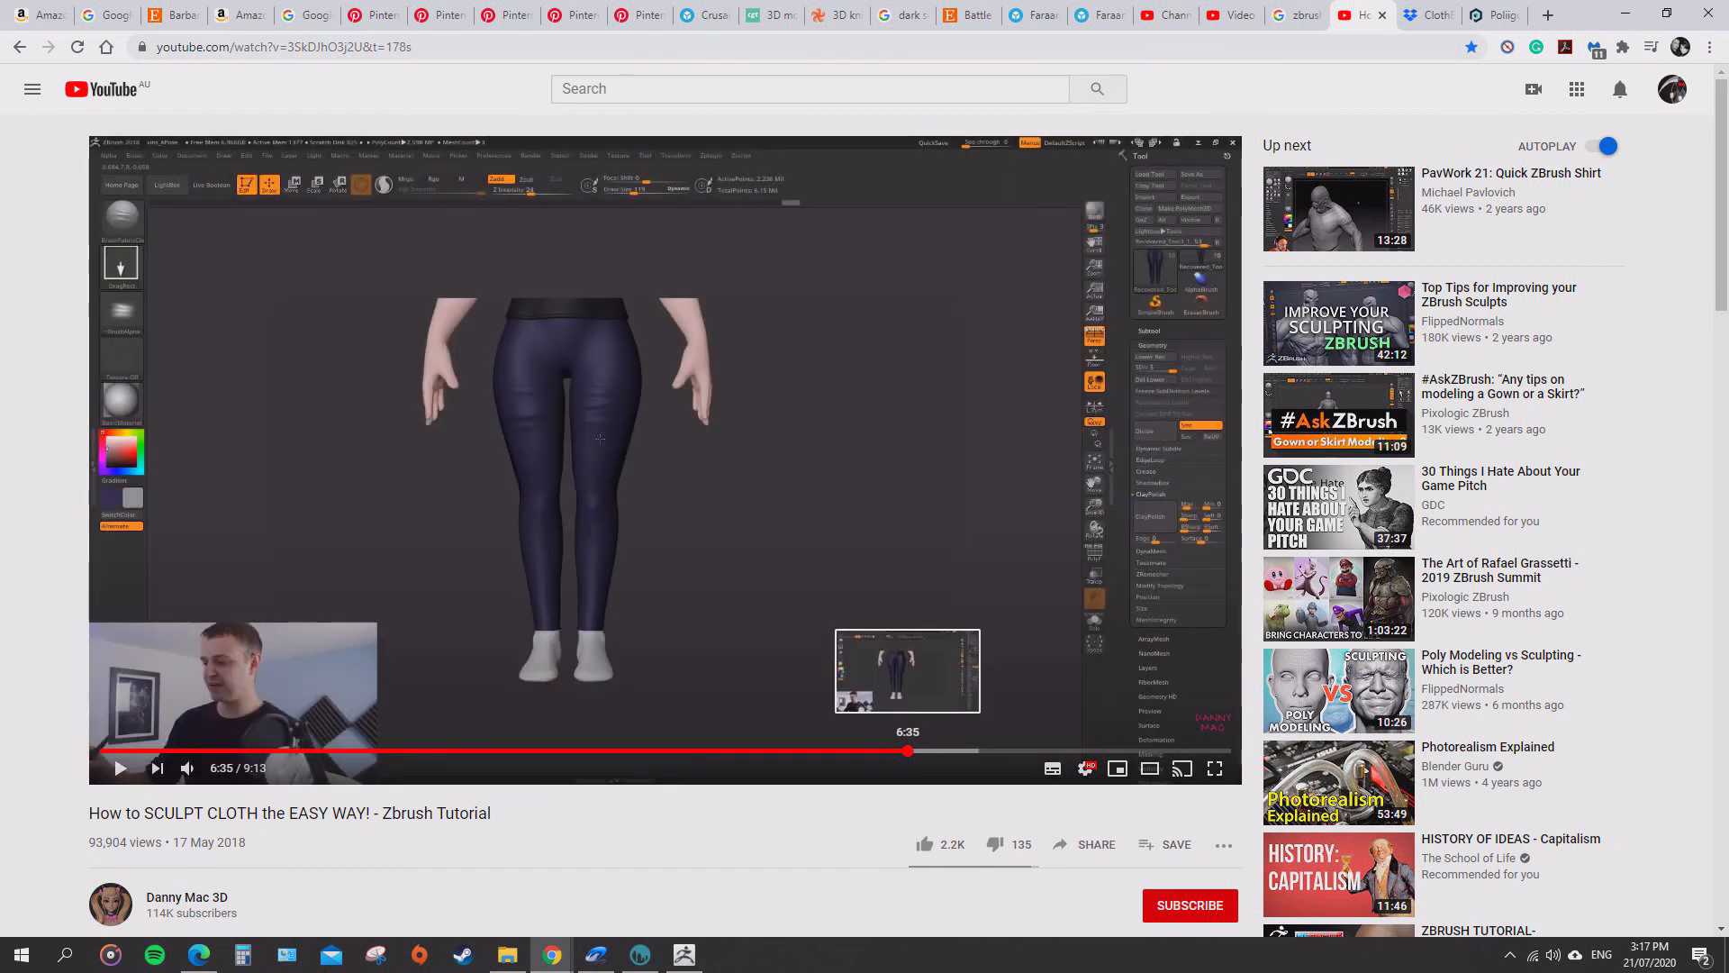
click(921, 750)
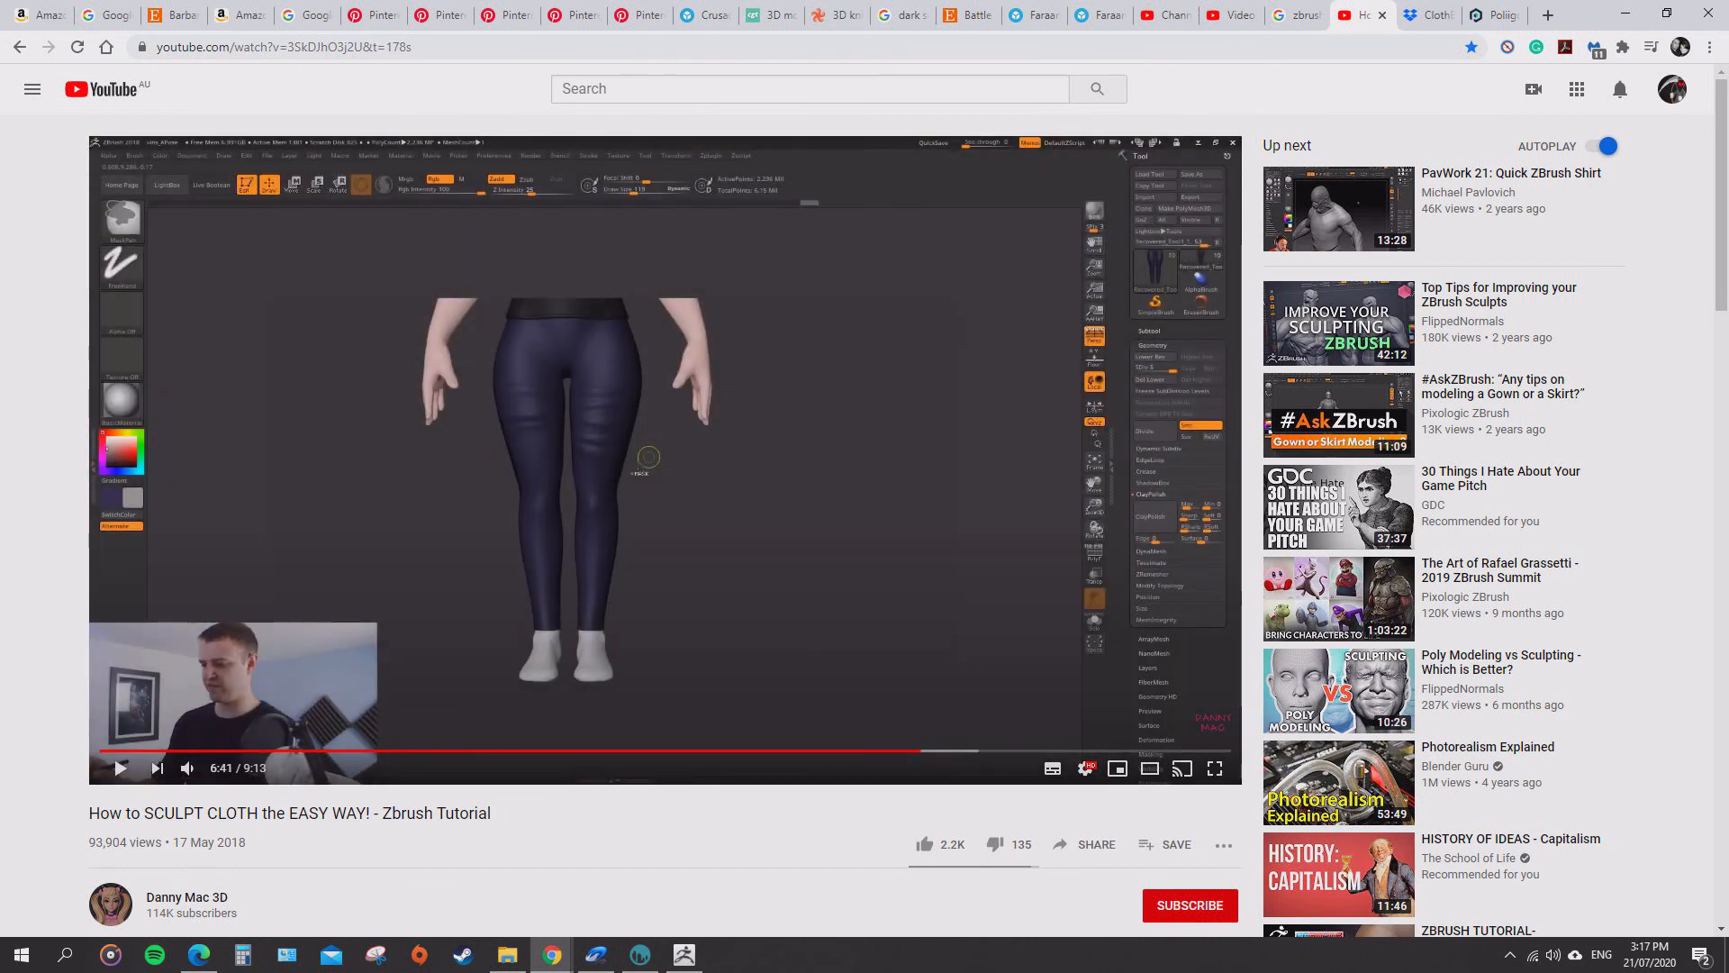
click(947, 750)
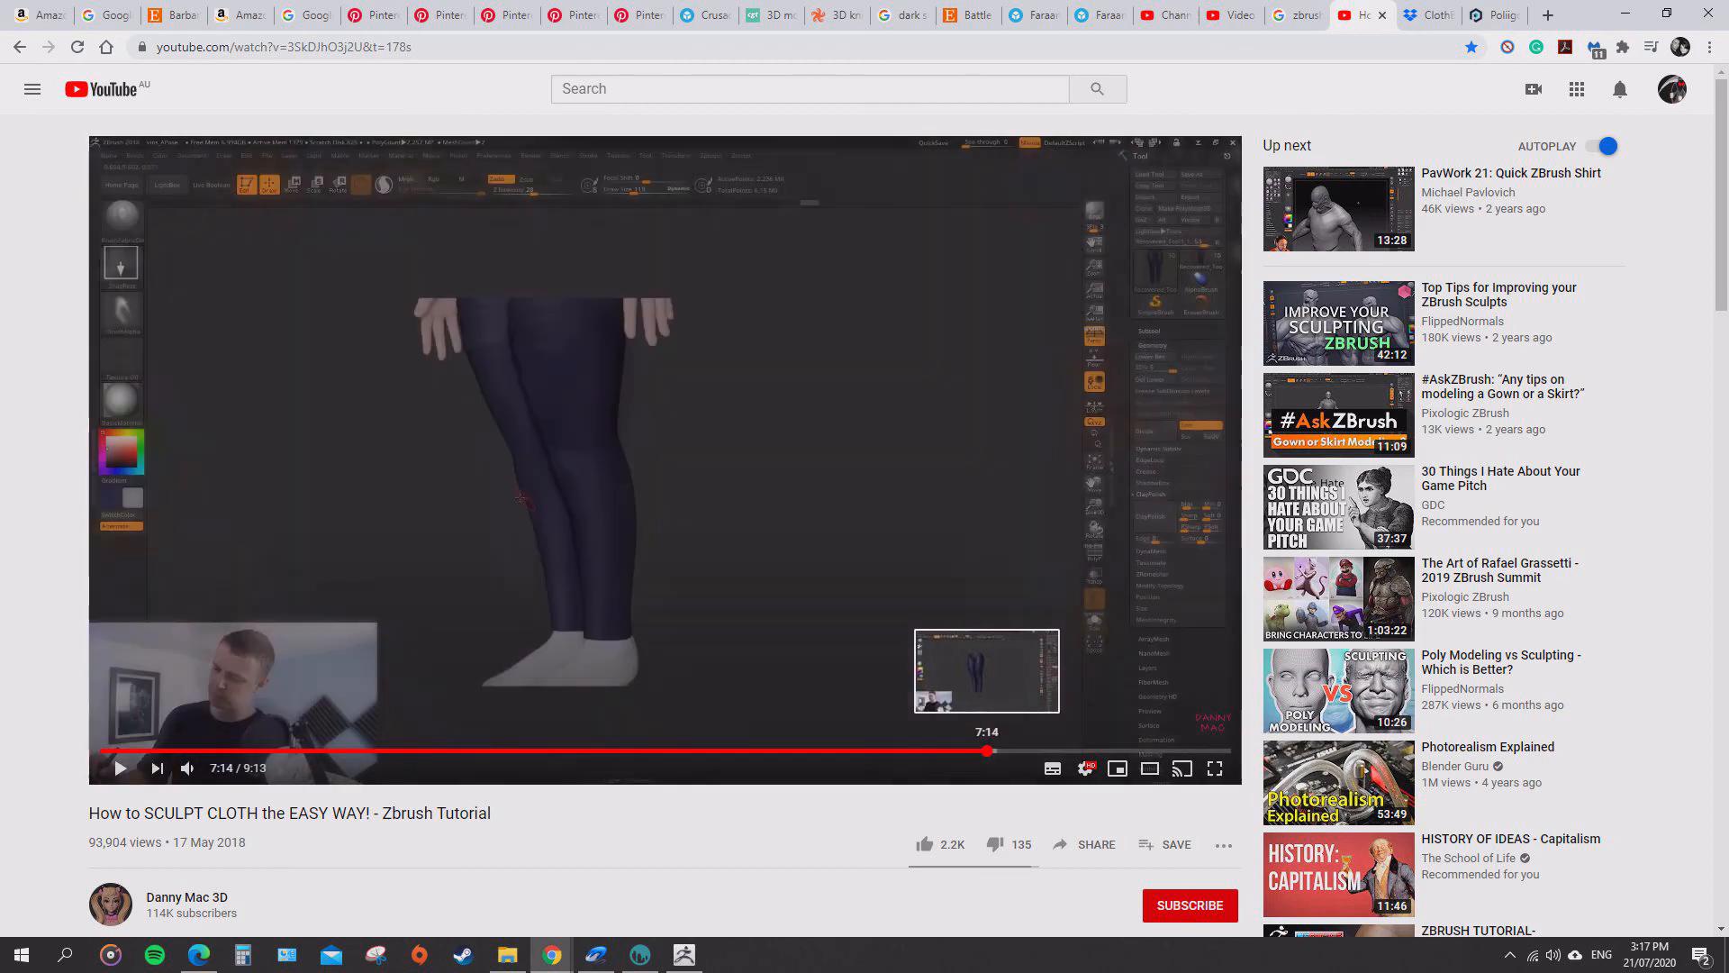
click(1006, 750)
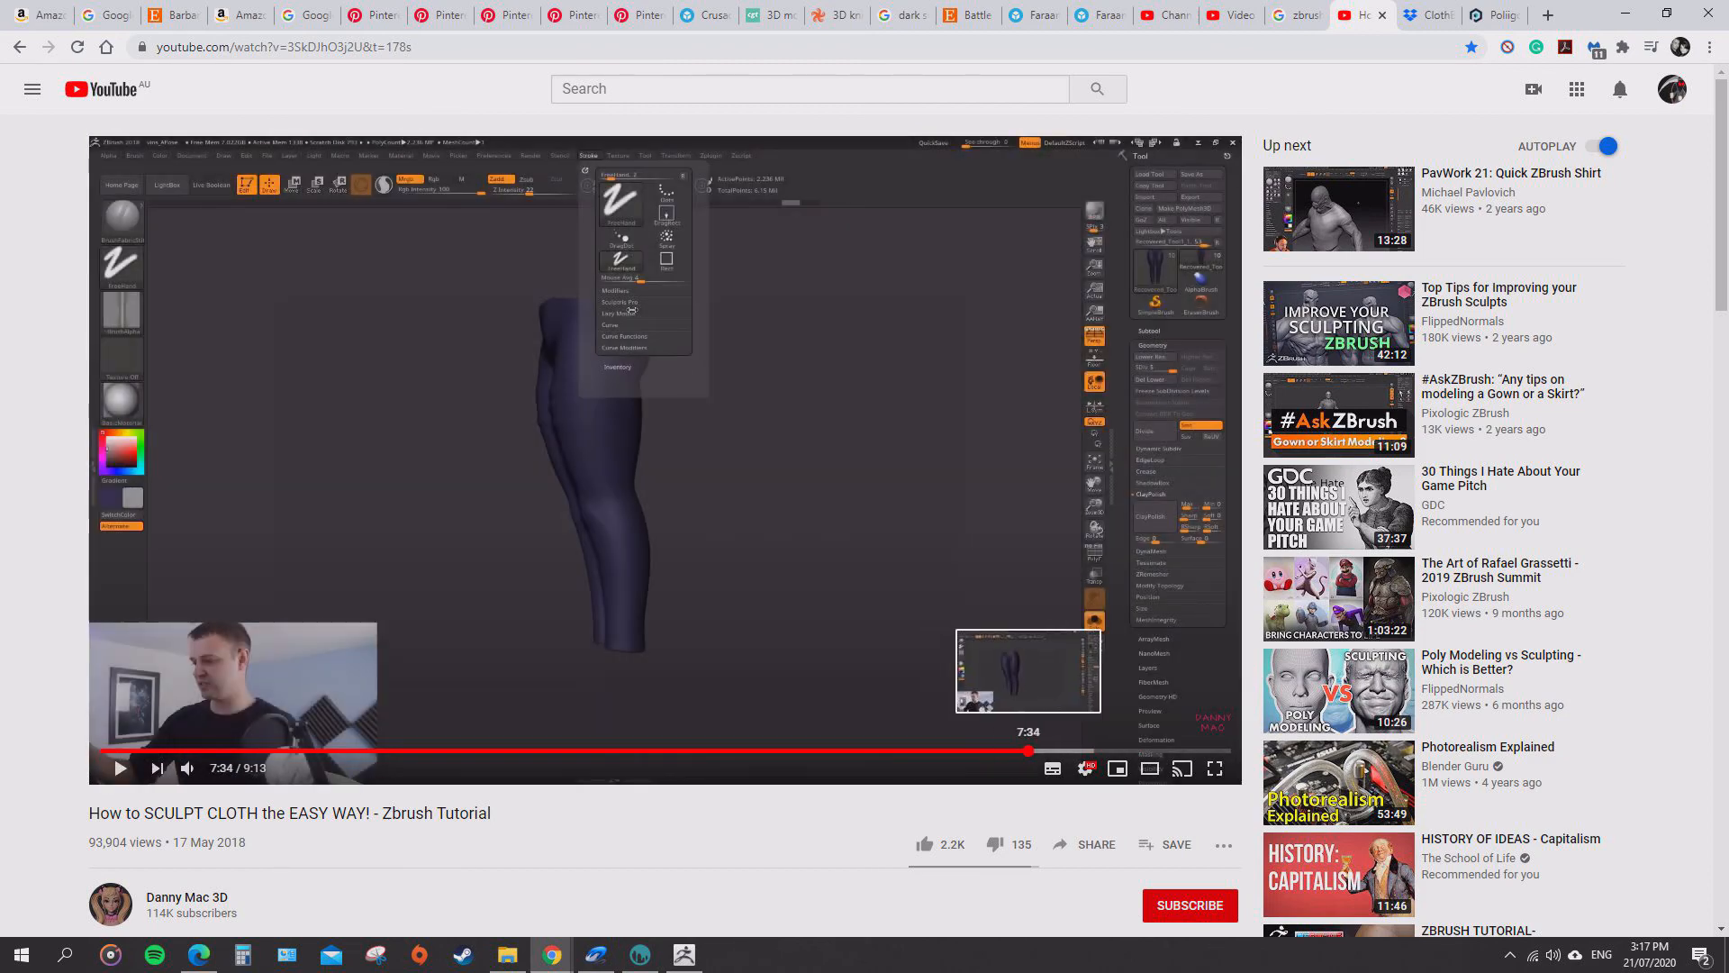
- Skim the rest of the trouser section of the cloth-sculpting video up to 8:00
click(1030, 750)
click(1056, 751)
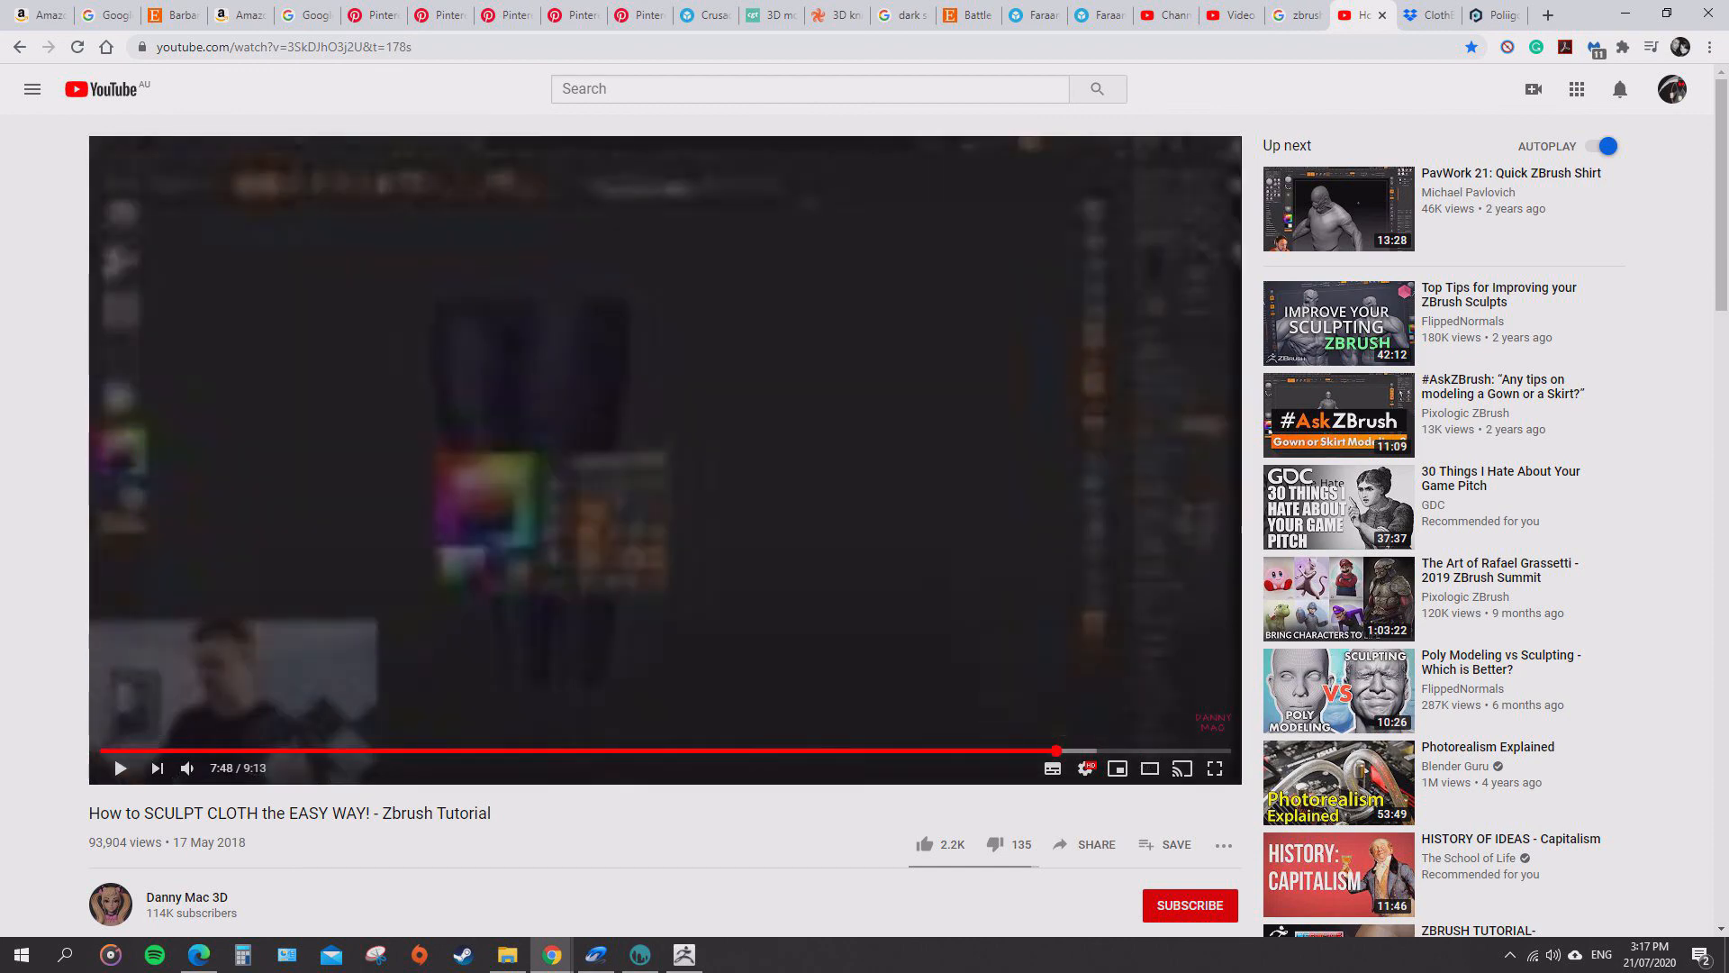
click(1062, 750)
click(1081, 750)
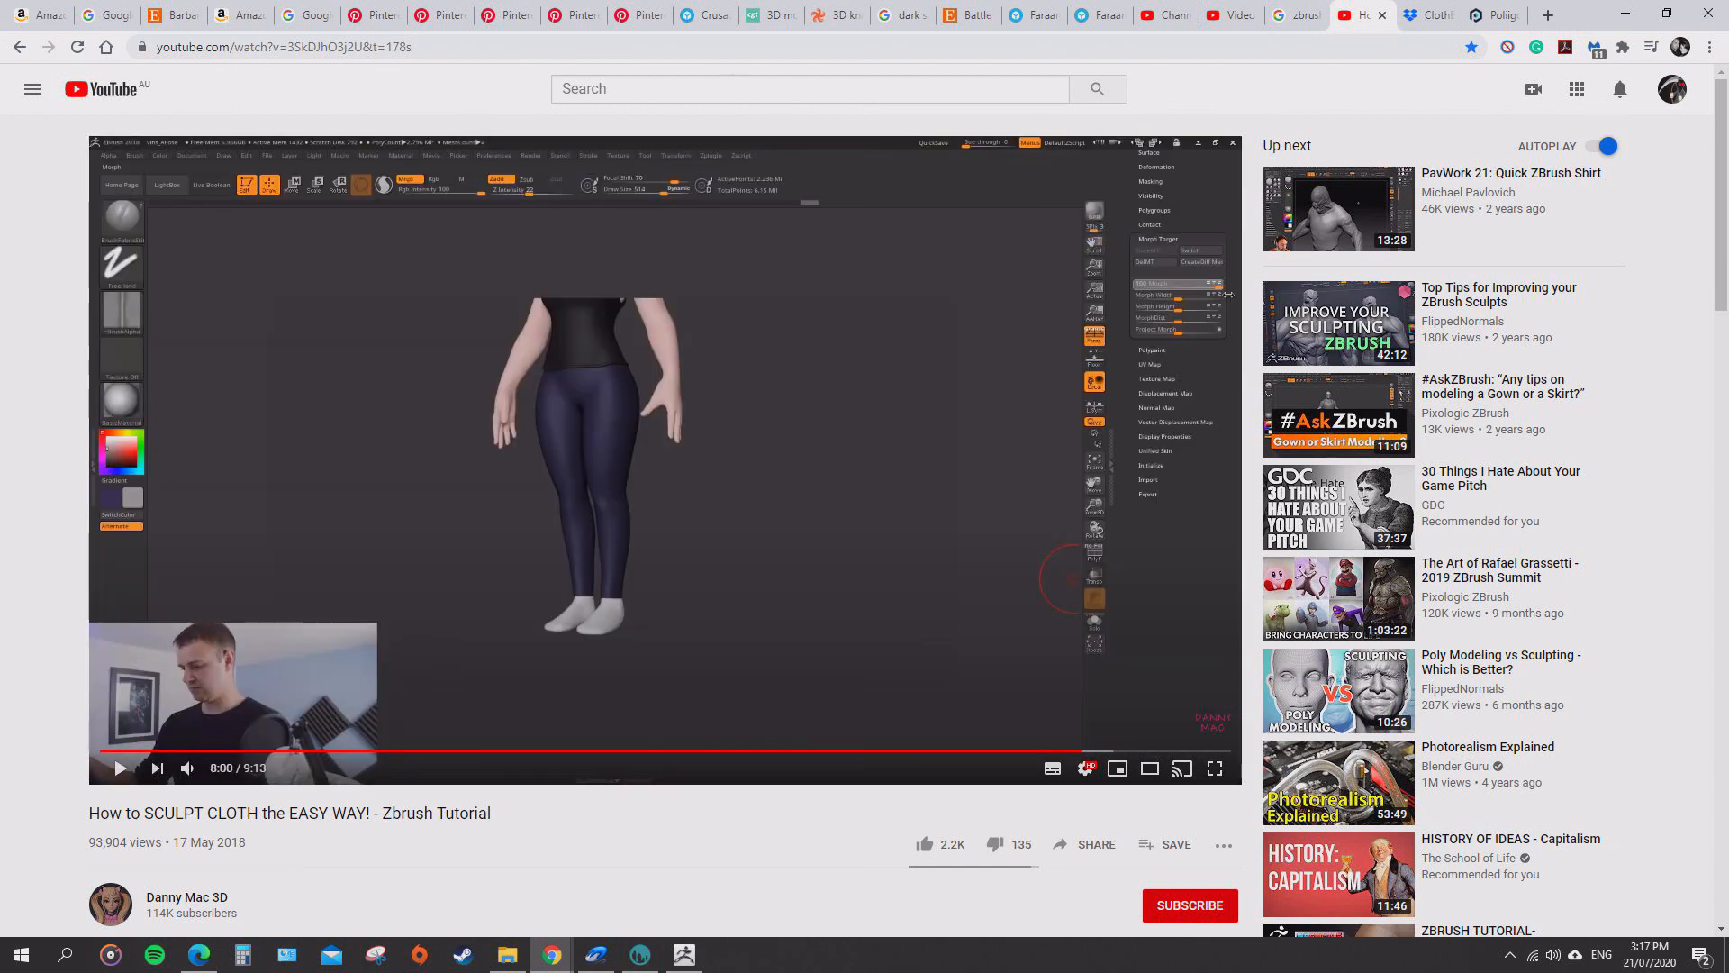
- Check the video's title, "How to SCULPT CLOTH the EASY WAY! - Zbrush Tutorial", below the player
scroll(1084, 750, down, 3)
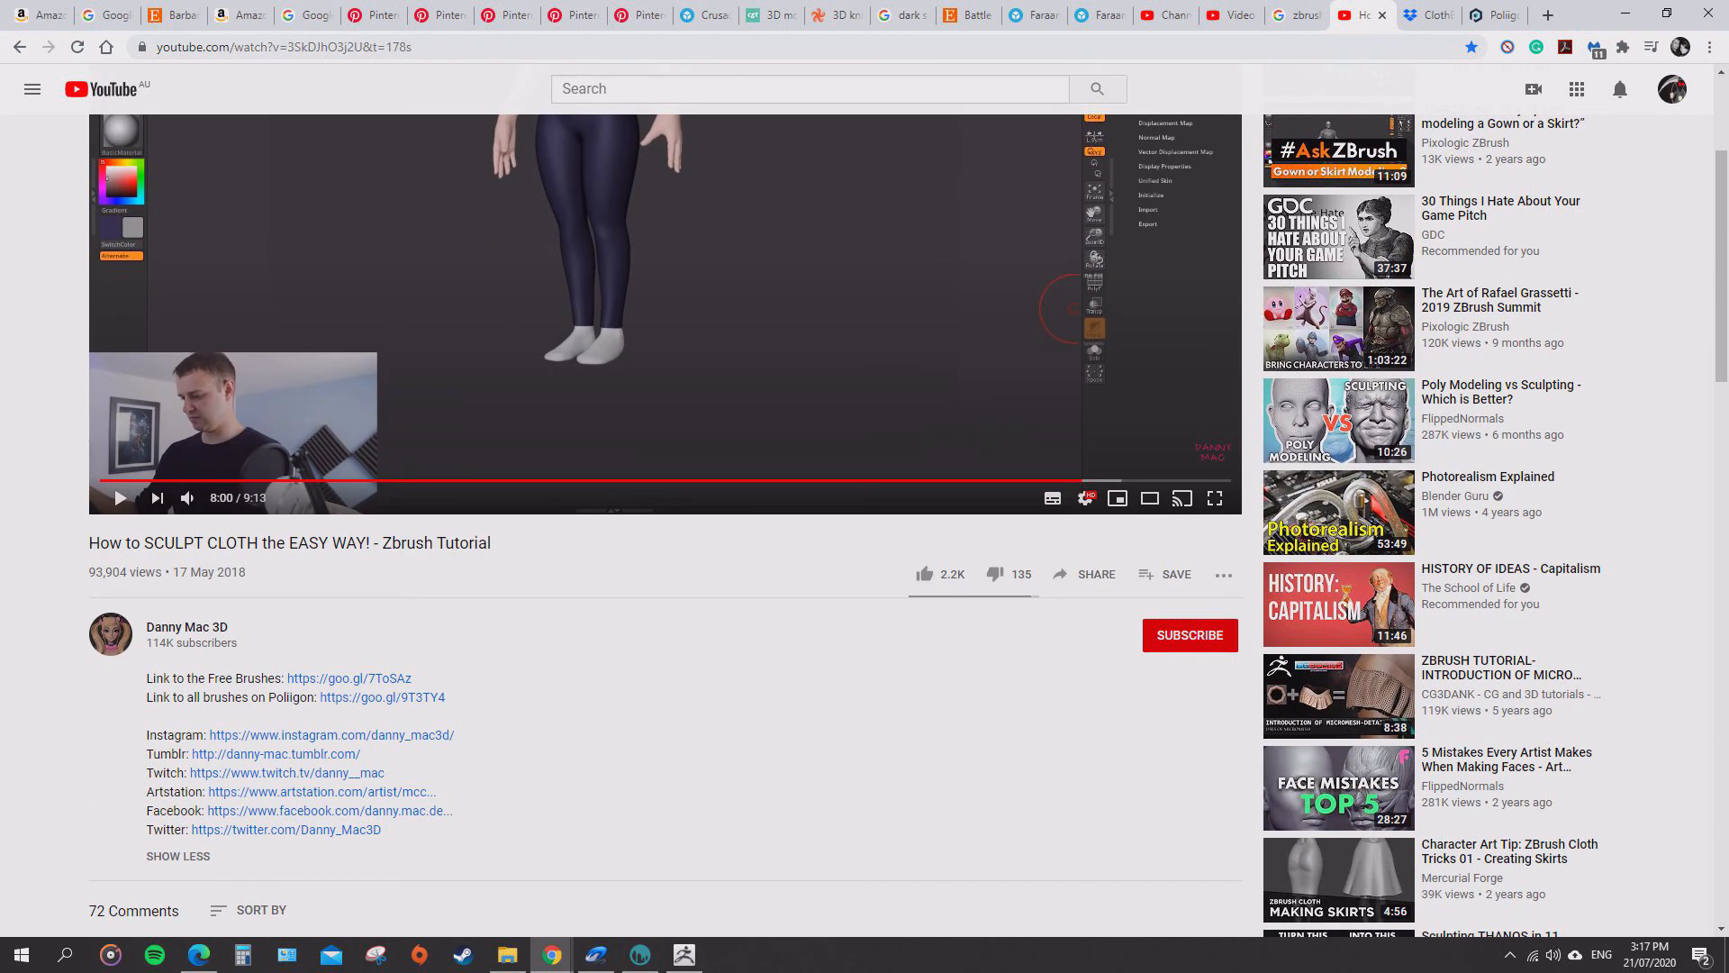
drag(89, 543, 495, 543)
click(523, 549)
scroll(522, 549, up, 3)
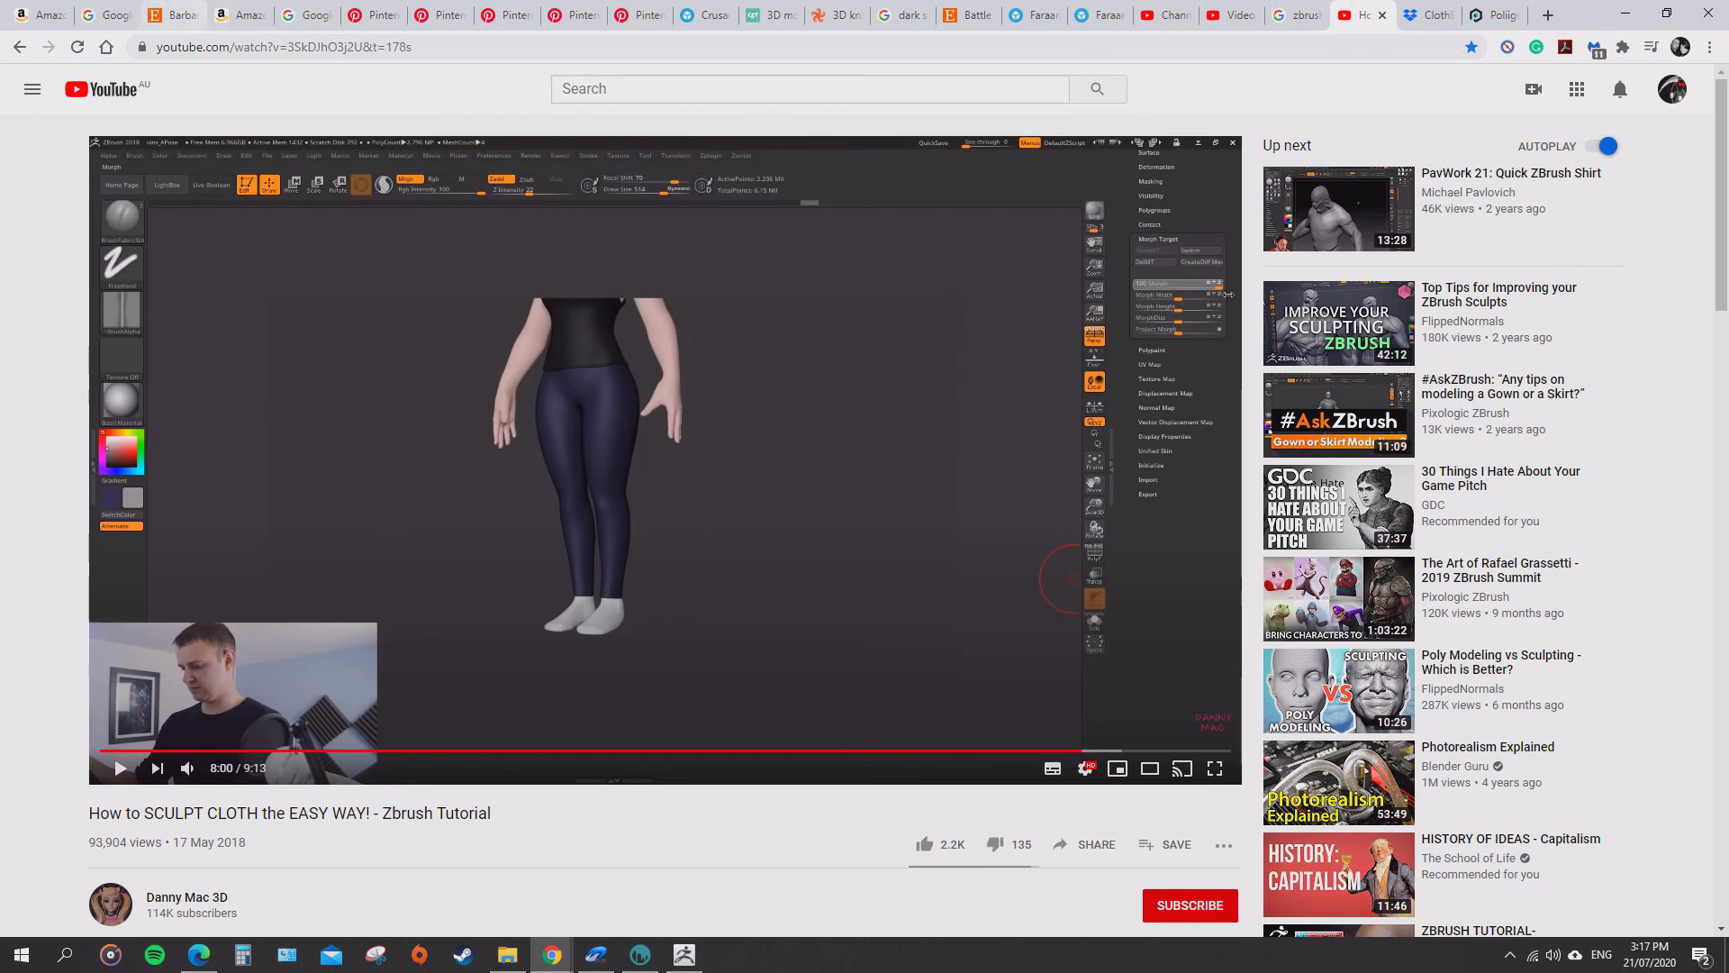
- Look over the video description's links to the free brushes and to all brushes on Poliigon
scroll(522, 549, down, 4)
scroll(522, 549, down, 1)
drag(146, 588, 232, 588)
click(233, 588)
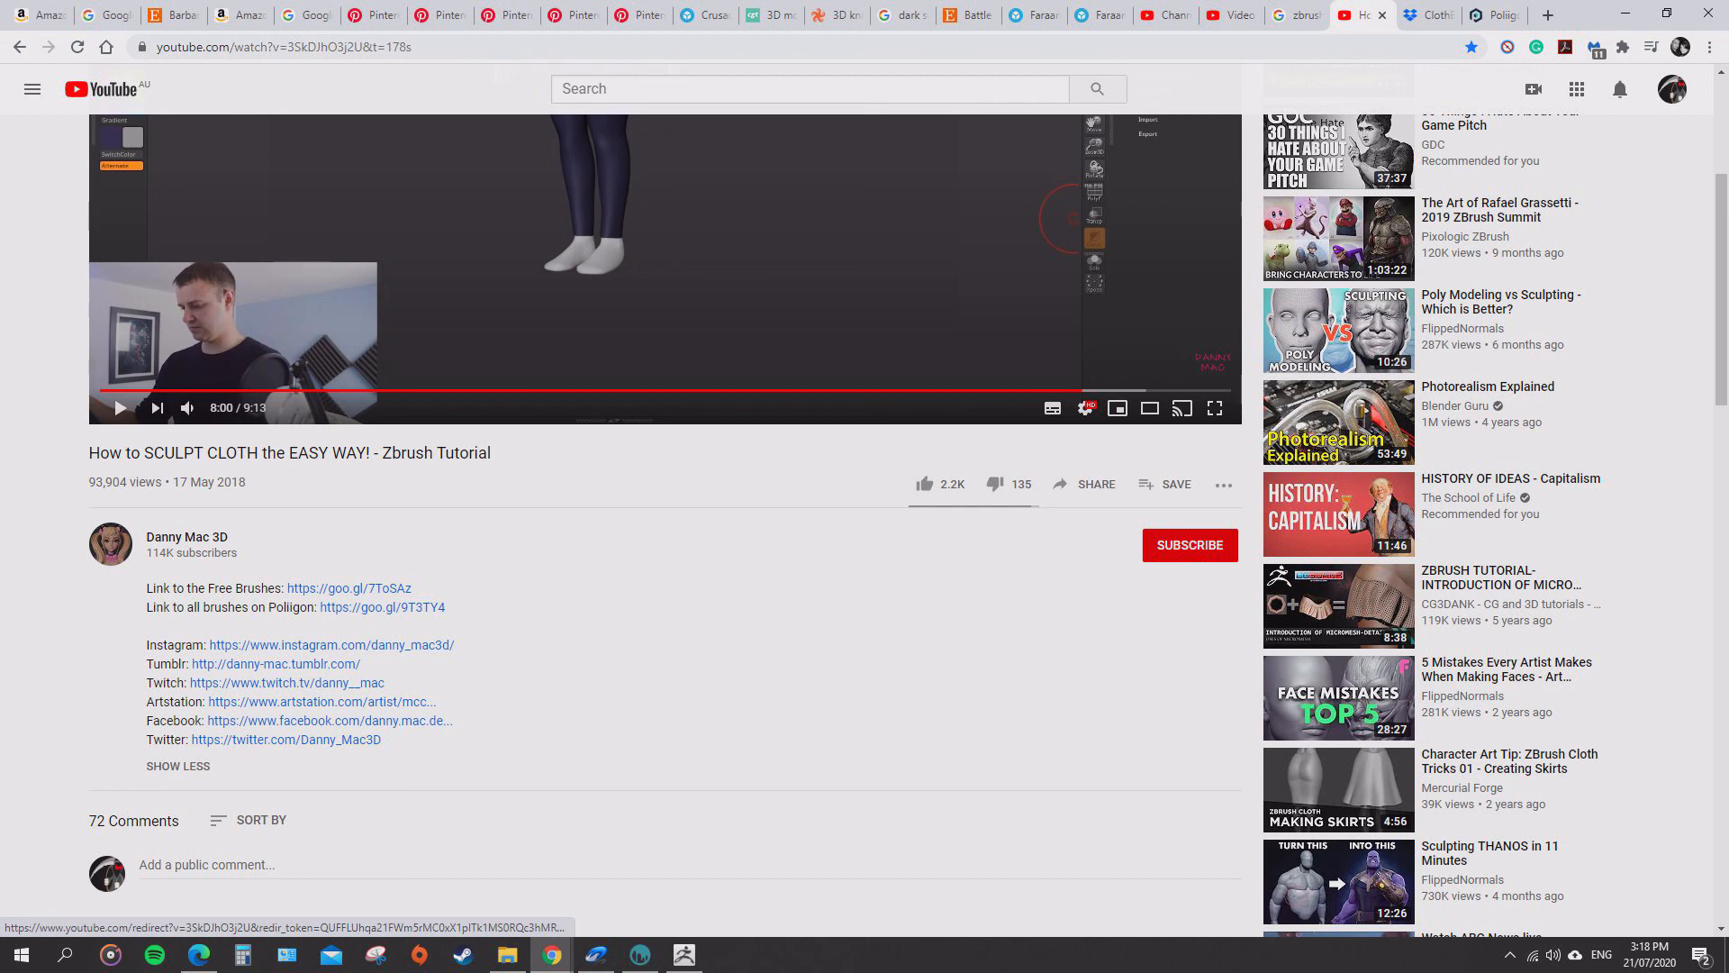
click(216, 608)
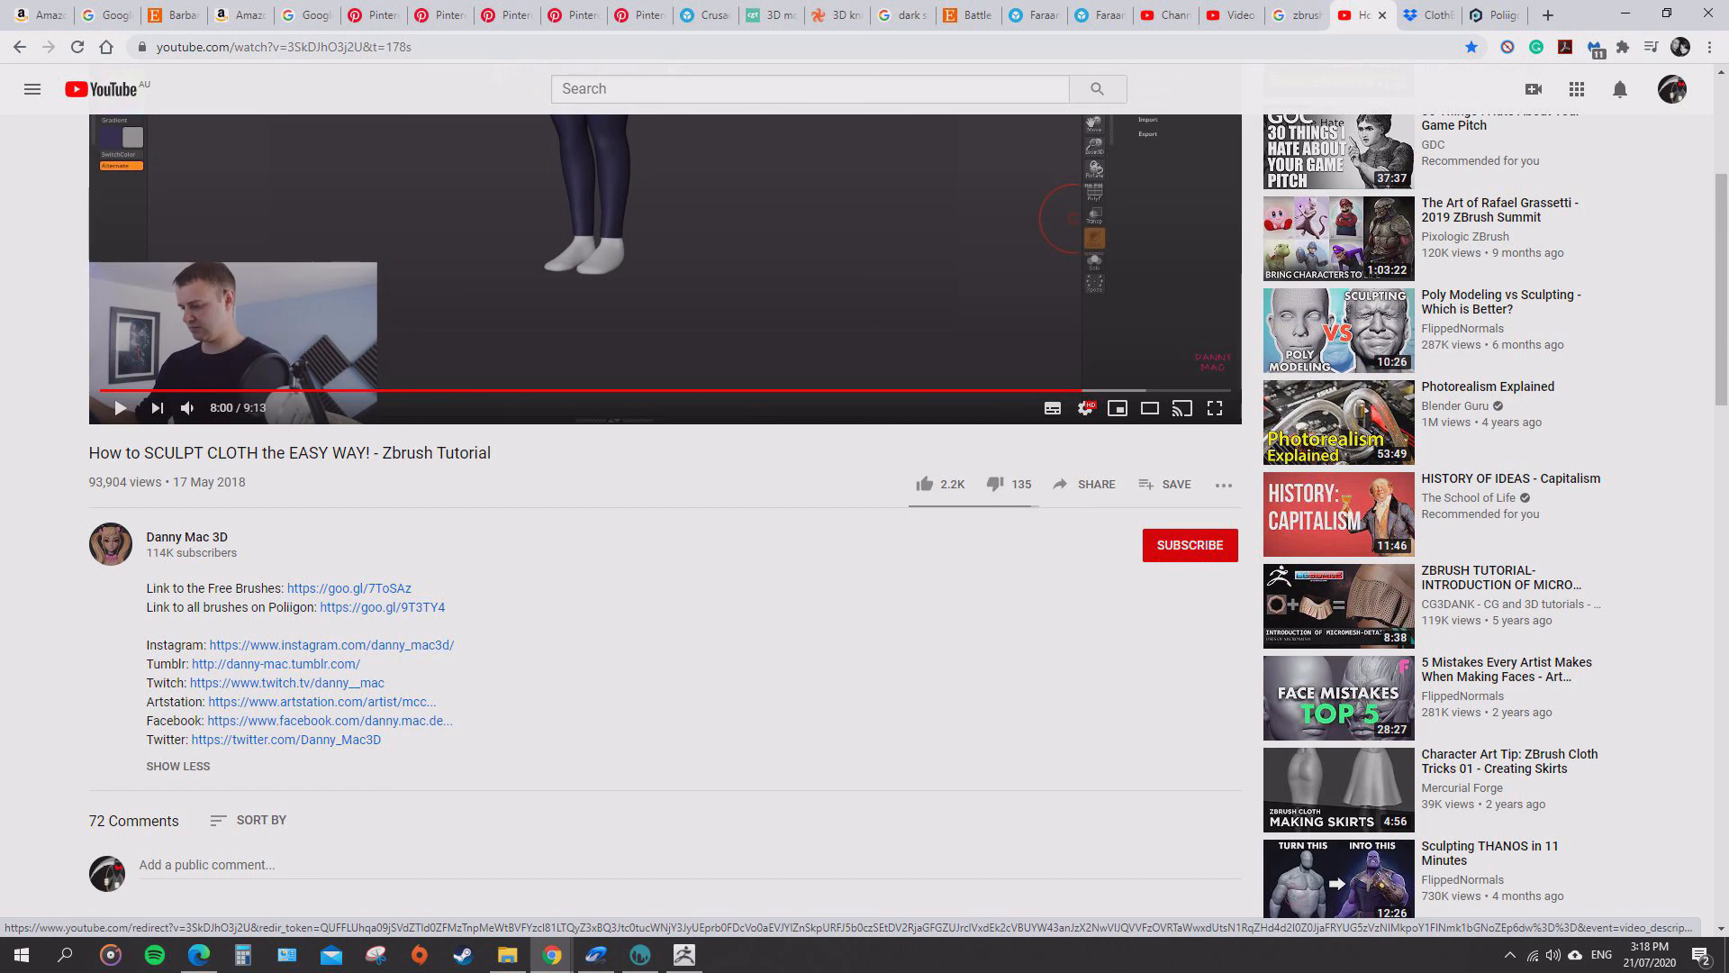
scroll(665, 516, down, 4)
scroll(665, 516, up, 5)
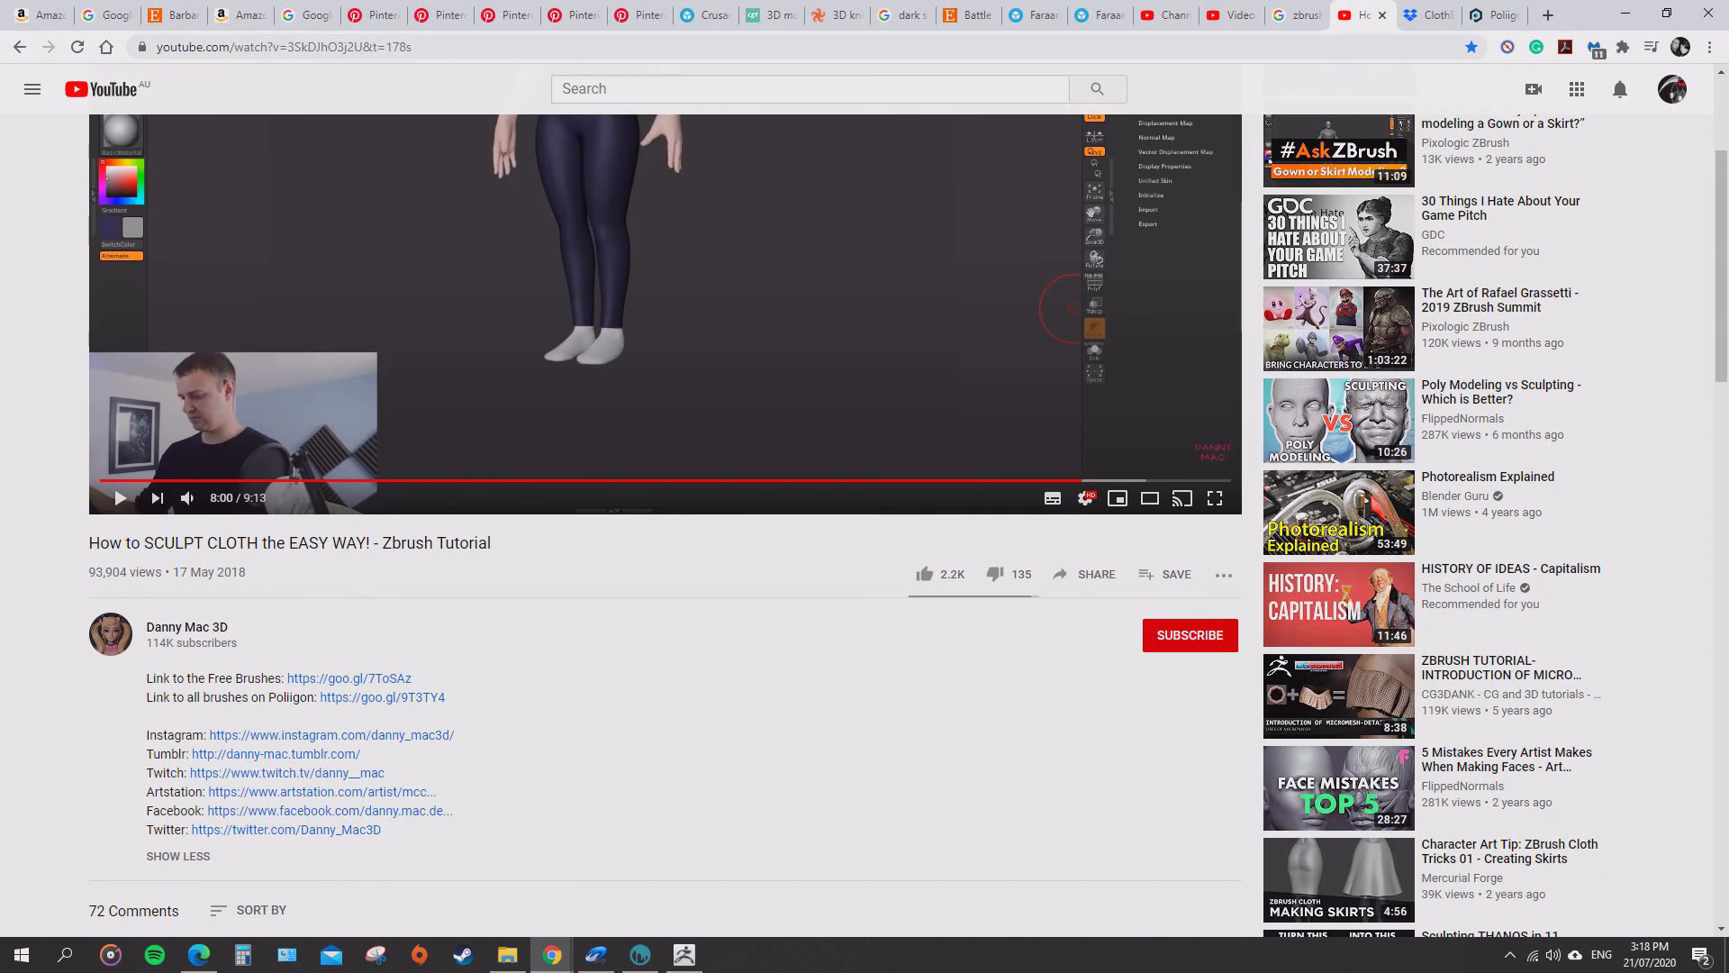
scroll(665, 516, up, 3)
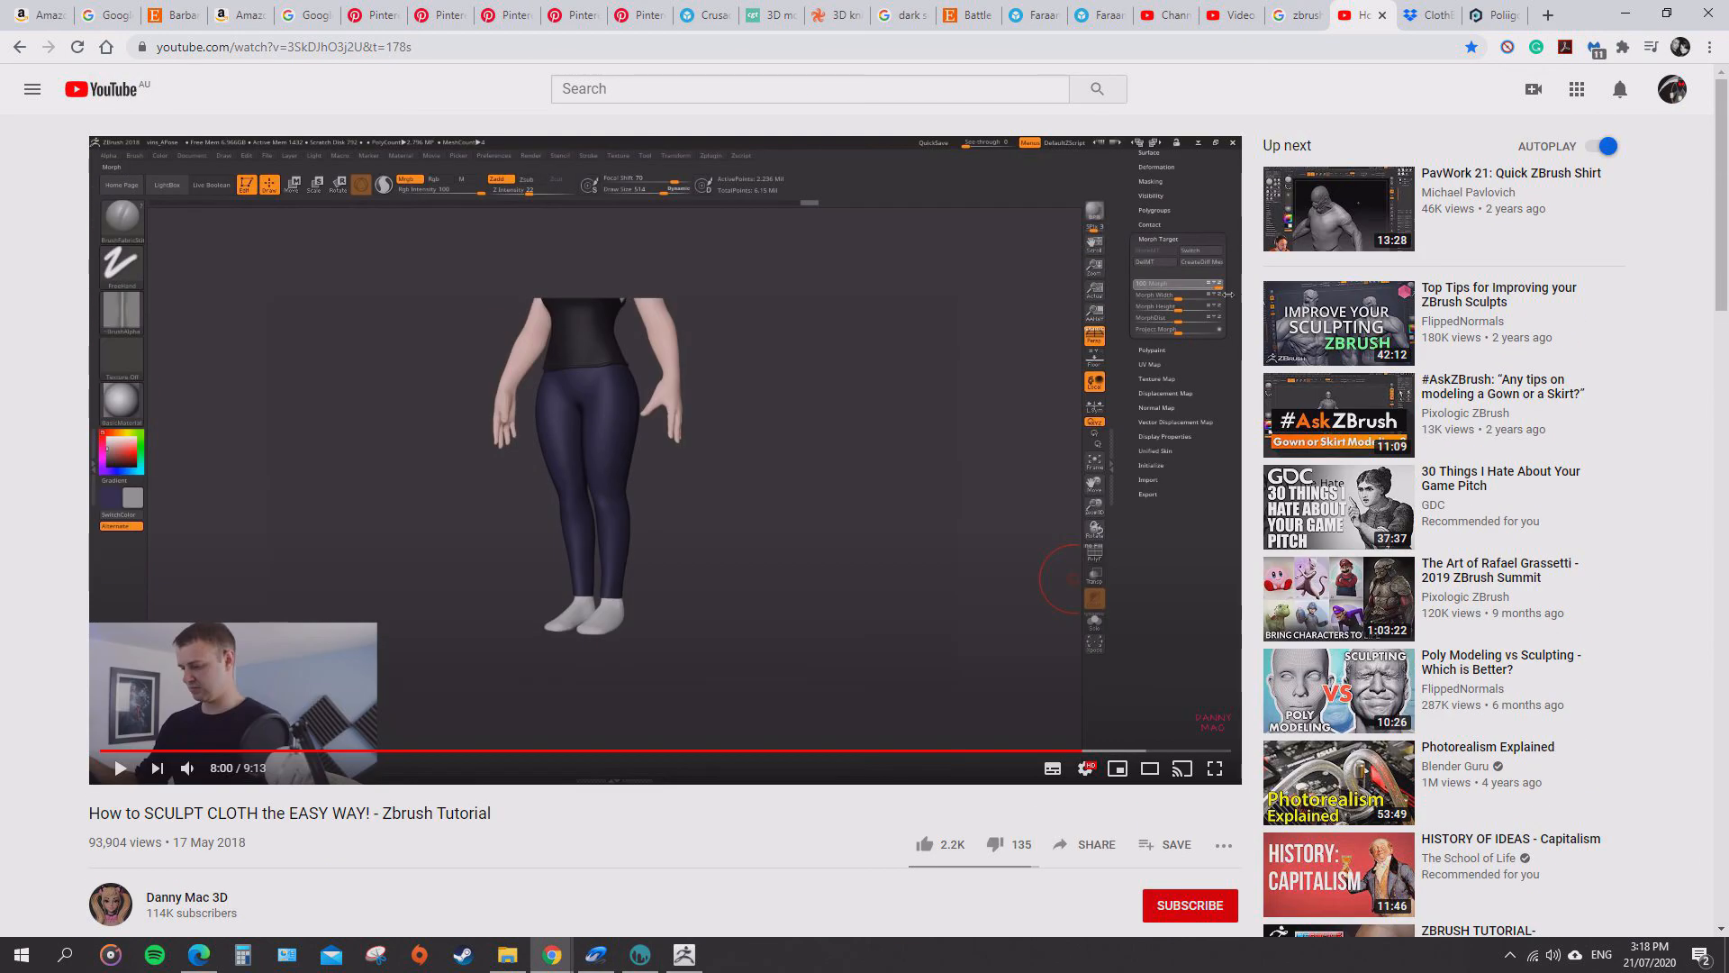